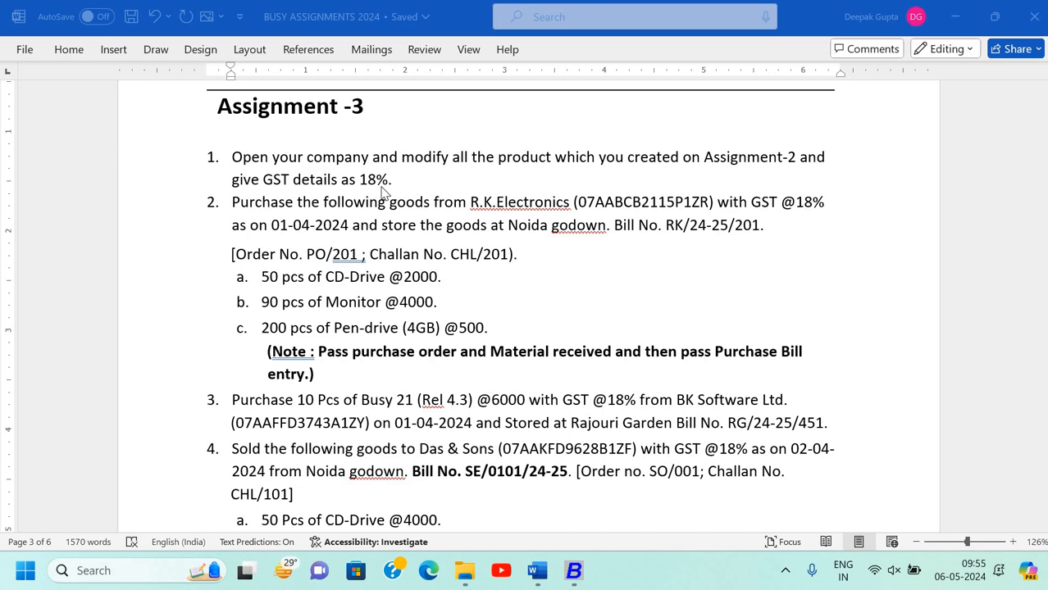
Switch to Busy 21 and open the Signotech System company with code COMP0009.
key("alt+Tab")
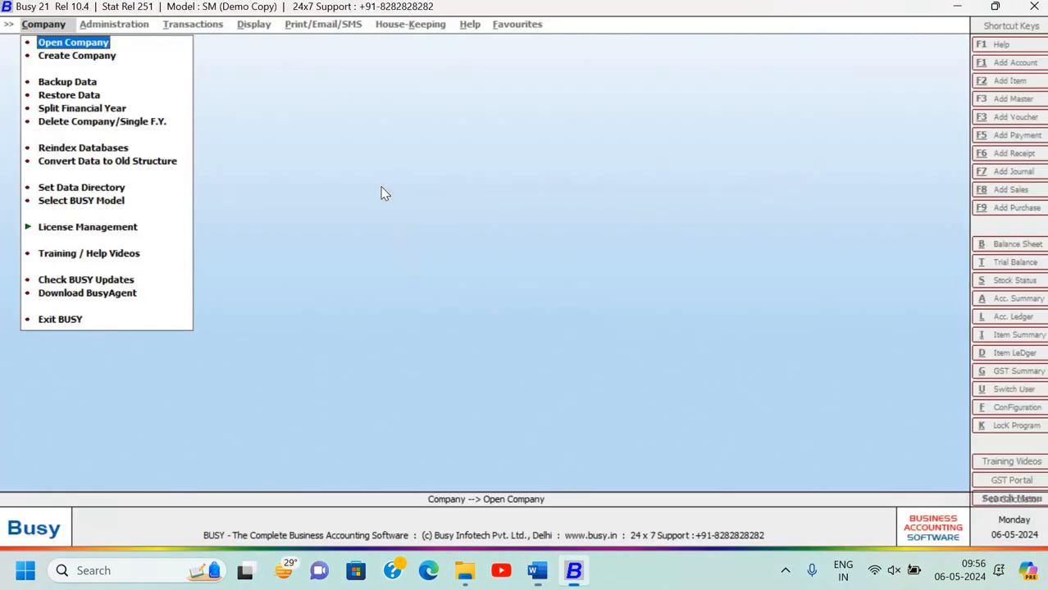
key("Return")
key("Down")
key("Down")
key("Down")
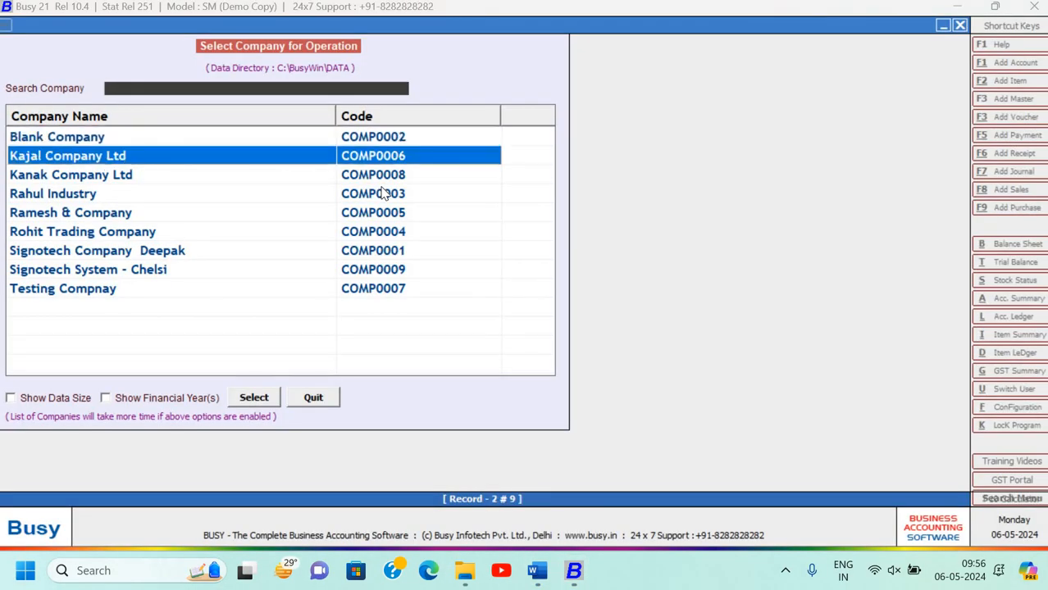
key("Down")
key("Down")
key("Down")
key("Down")
key("Return")
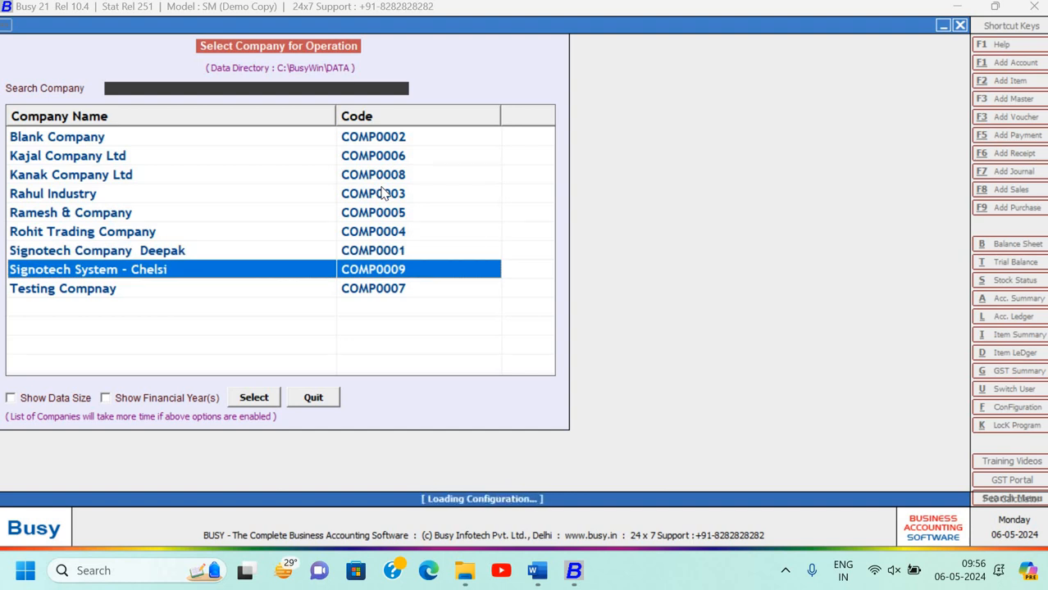
Log in to the company with the user name and account password.
type("chelsi")
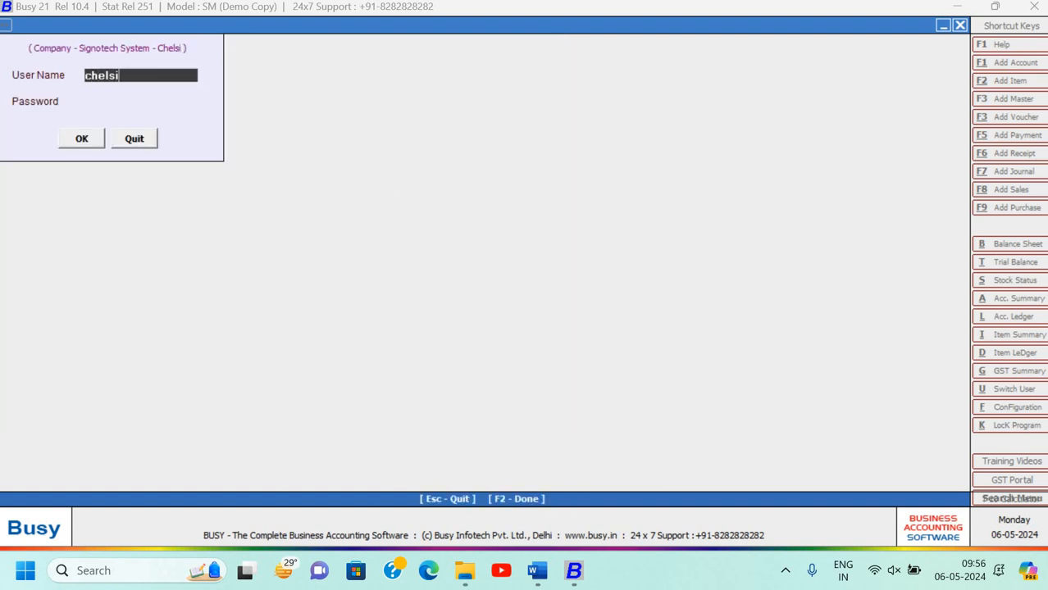
key("Return")
type("******")
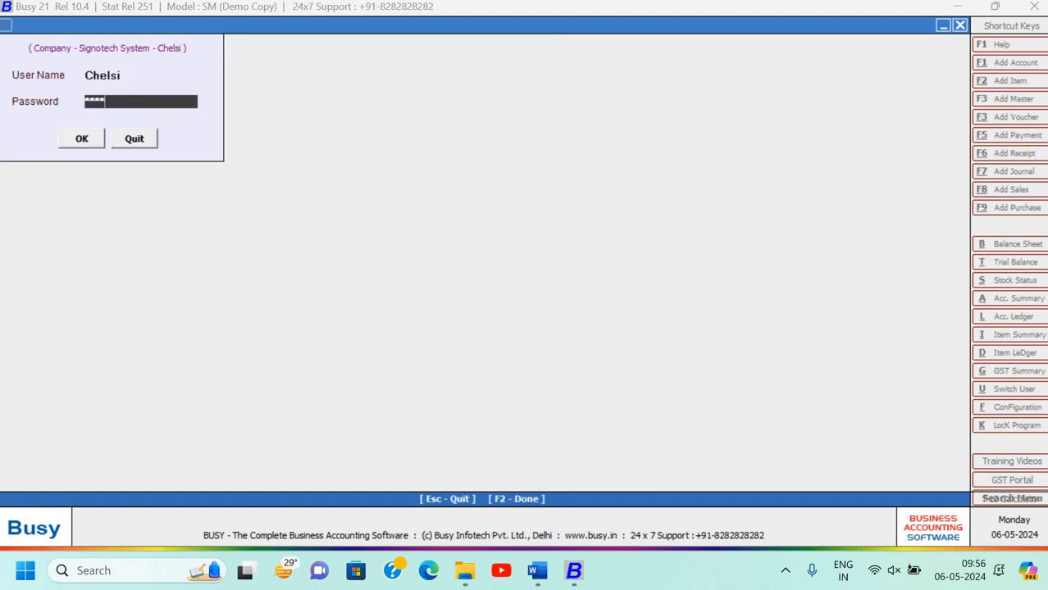
key("Return")
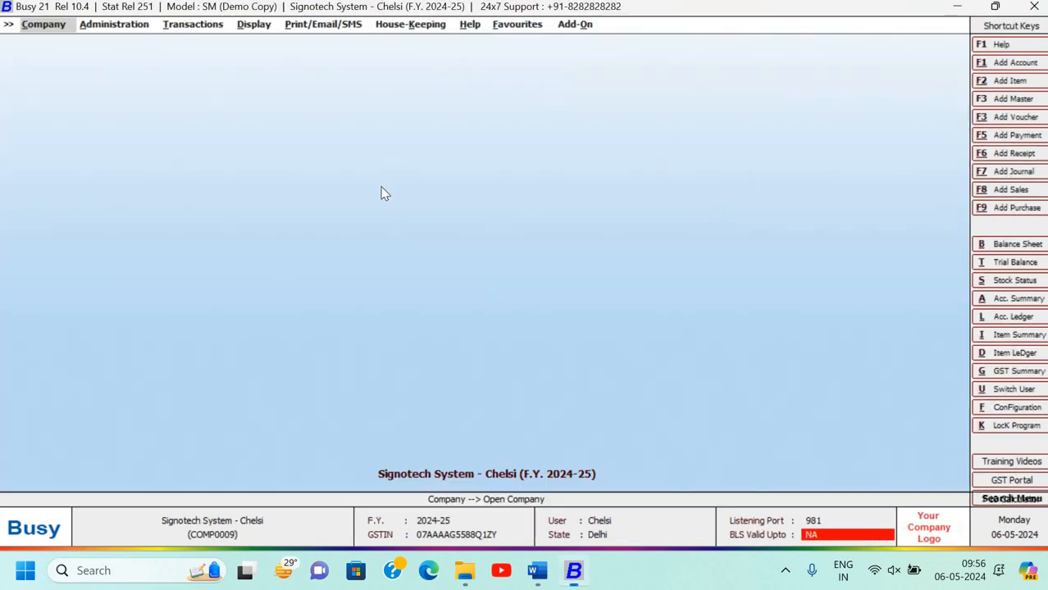
Open the list of item masters for modification.
key("Return")
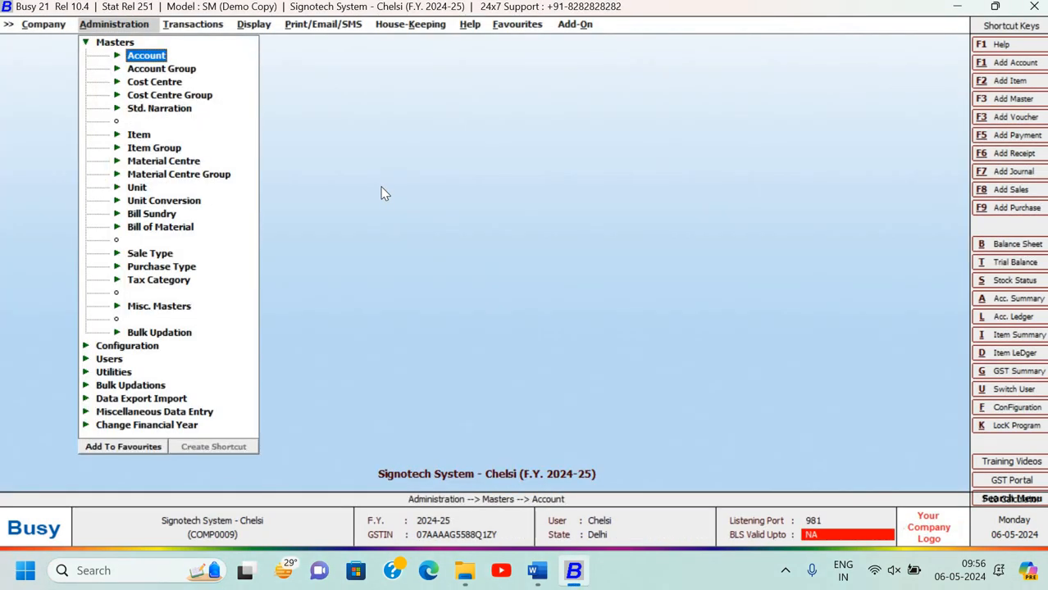
key("Down")
key("Down")
key("Down")
key("Down")
key("Down")
key("Return")
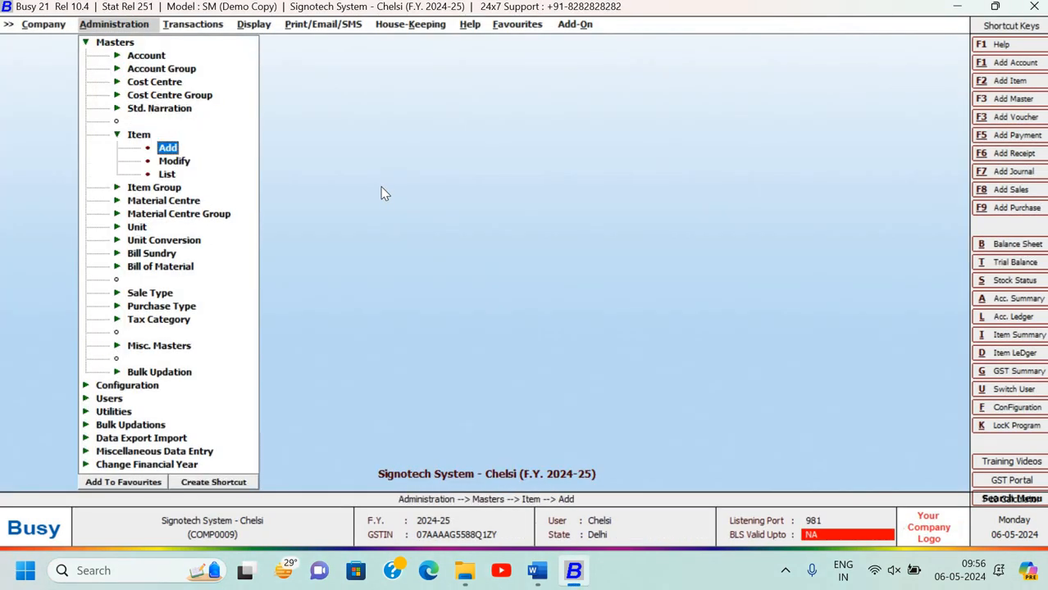
key("Down")
key("Return")
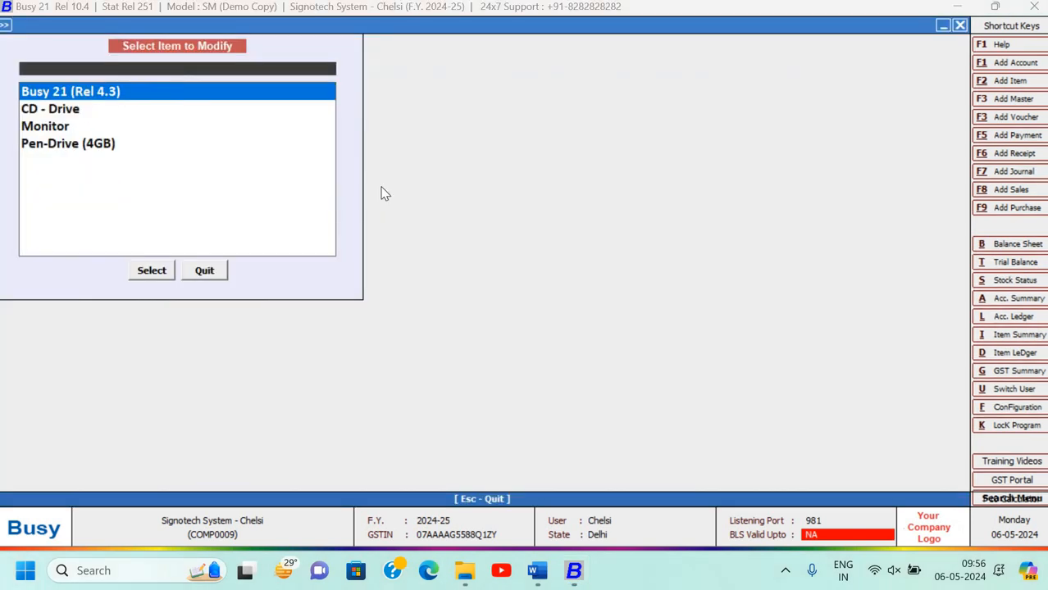
Open the Busy 21 (Rel 4.3) item and set its tax category to GST 18%.
key("Return")
key("Return")
key("Return")
key("Return")
key("Return")
key("Return")
key("Return")
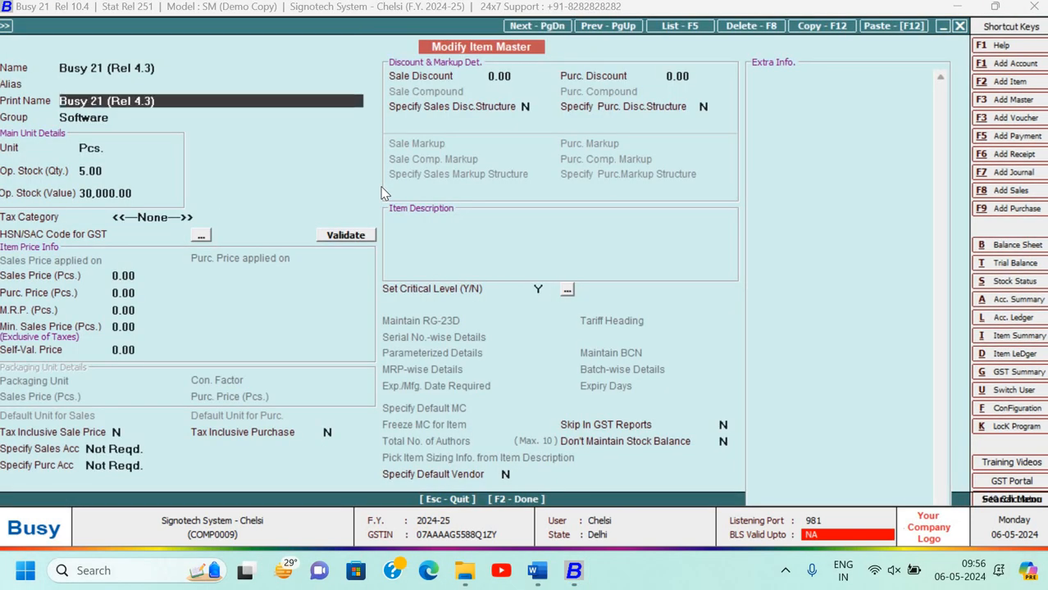
key("Return")
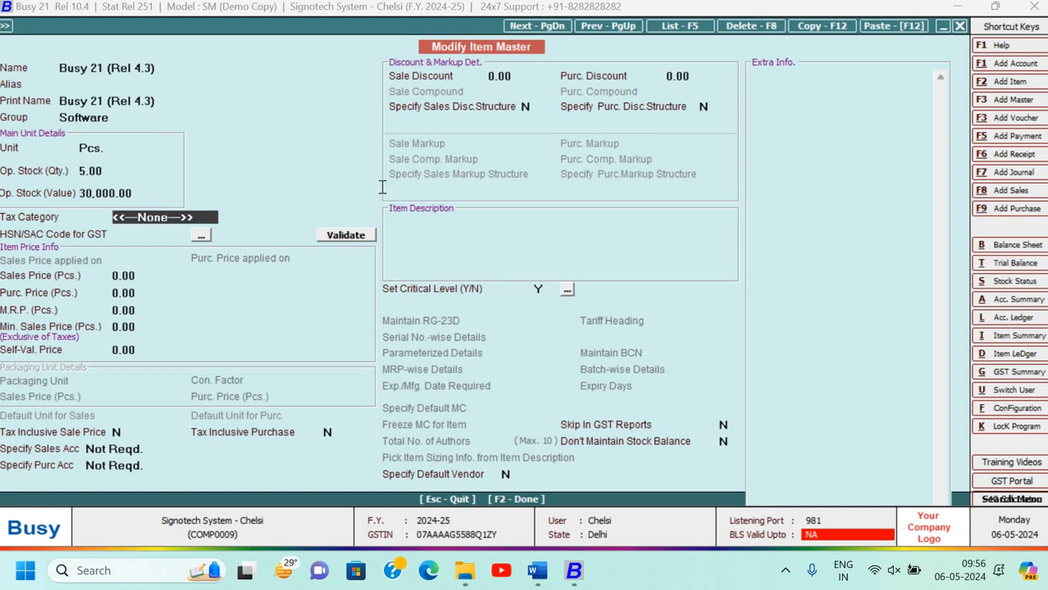
key("alt+Tab")
key("alt+Tab")
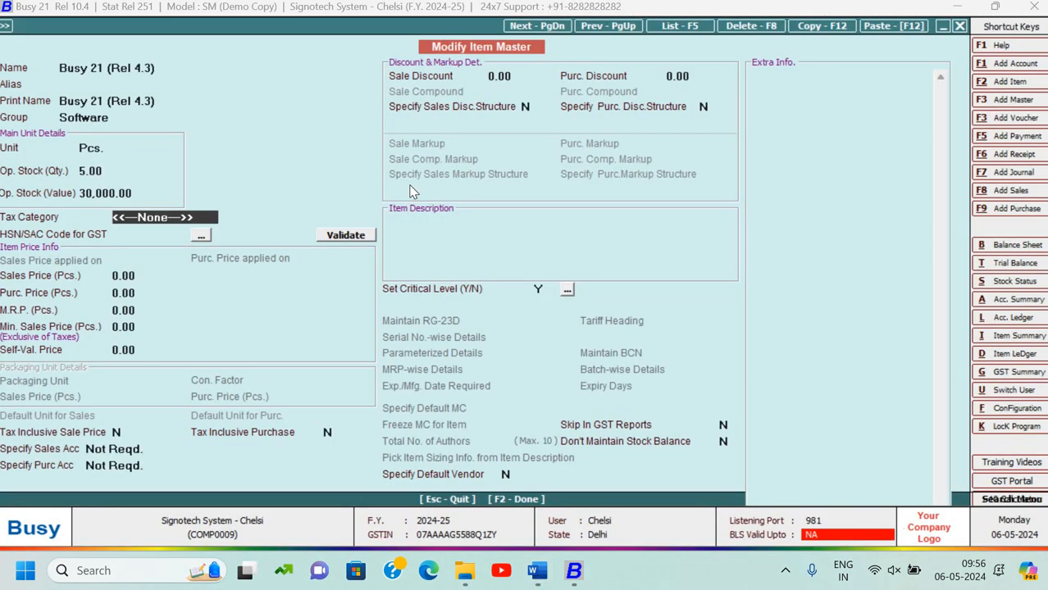
key("Down")
key("Down")
key("Down")
key("Down")
key("Return")
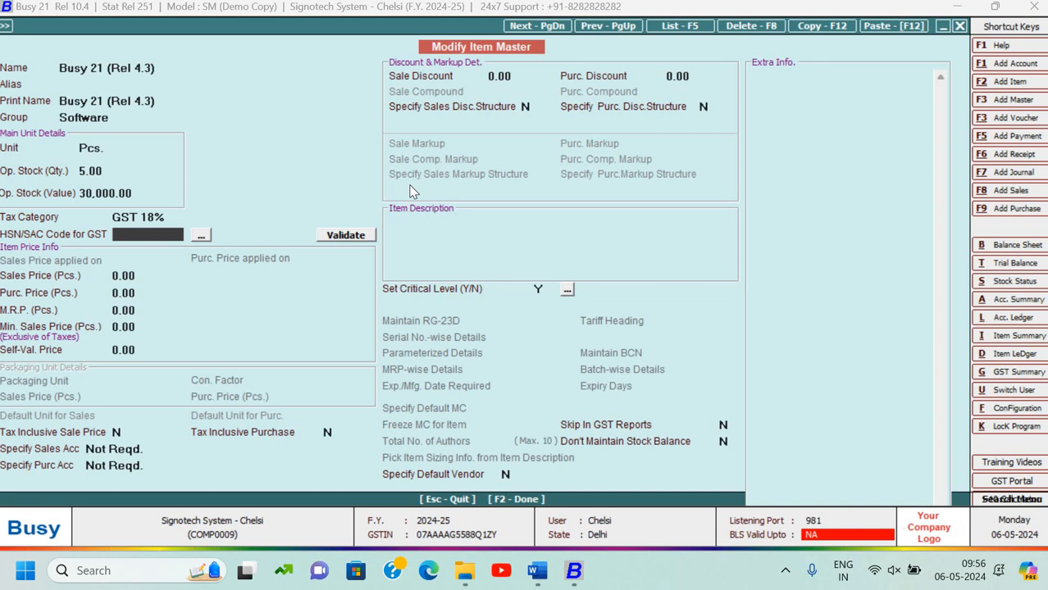
Set the Busy 21 (Rel 4.3) HSN/SAC code to 8471, accept the opening stock details and save the master.
type("8471")
key("Return")
key("Return")
key("Return")
key("Return")
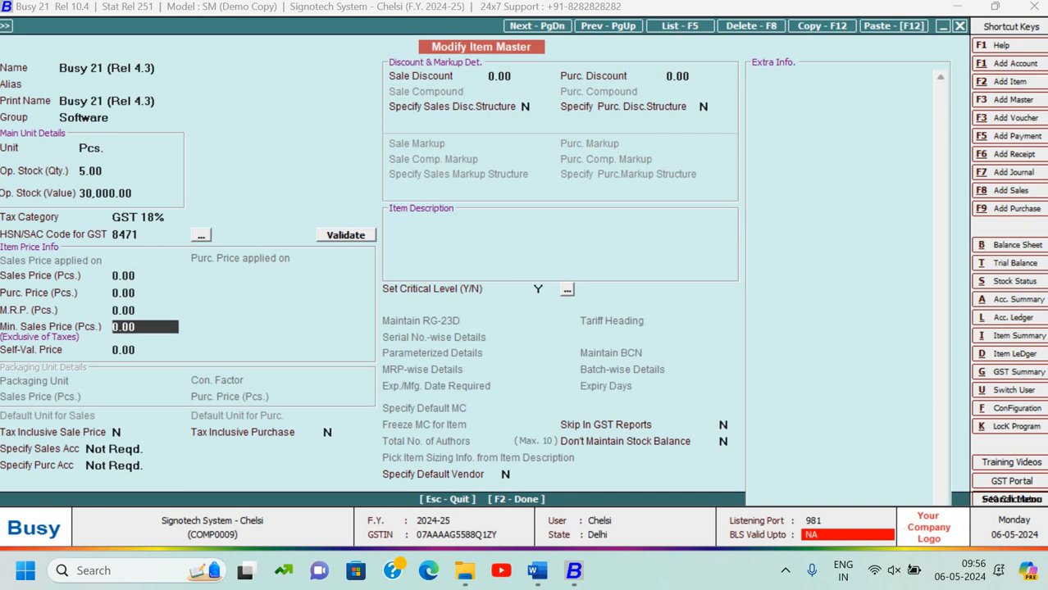
key("Return")
key("Return")
key("F2")
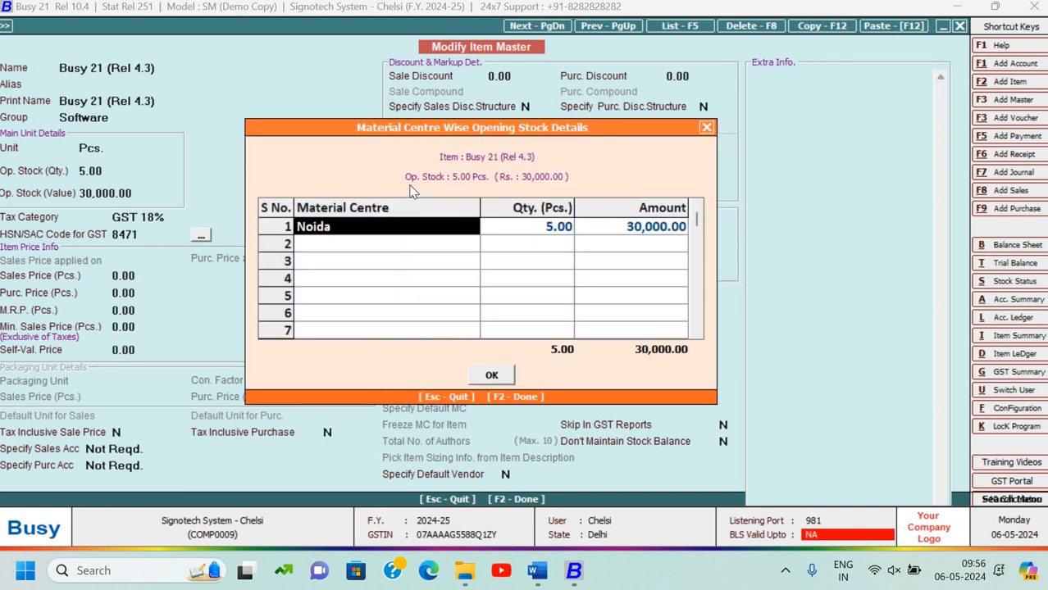
key("F2")
key("F2")
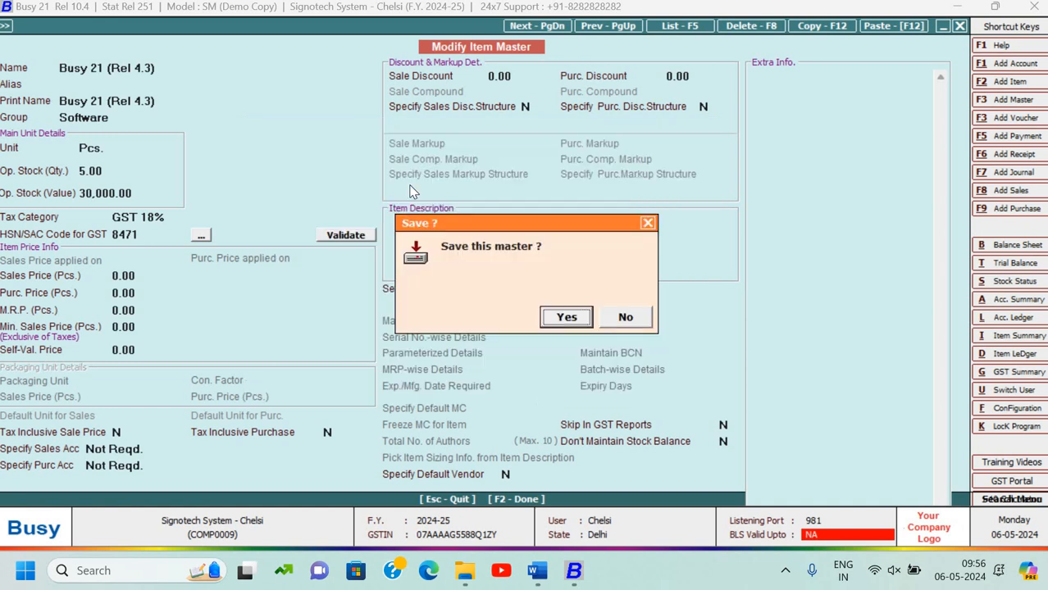
key("Return")
Open the CD - Drive item and set its tax category to GST 18%.
key("Down")
key("Return")
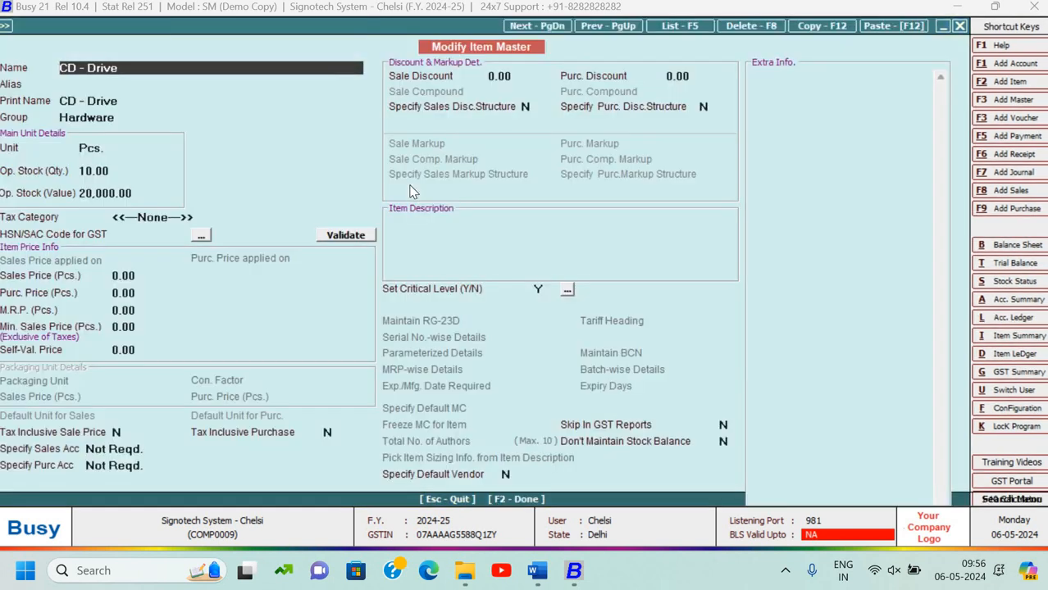
key("Return")
key("Return")
key("Return")
key("Return")
key("Return")
key("Return")
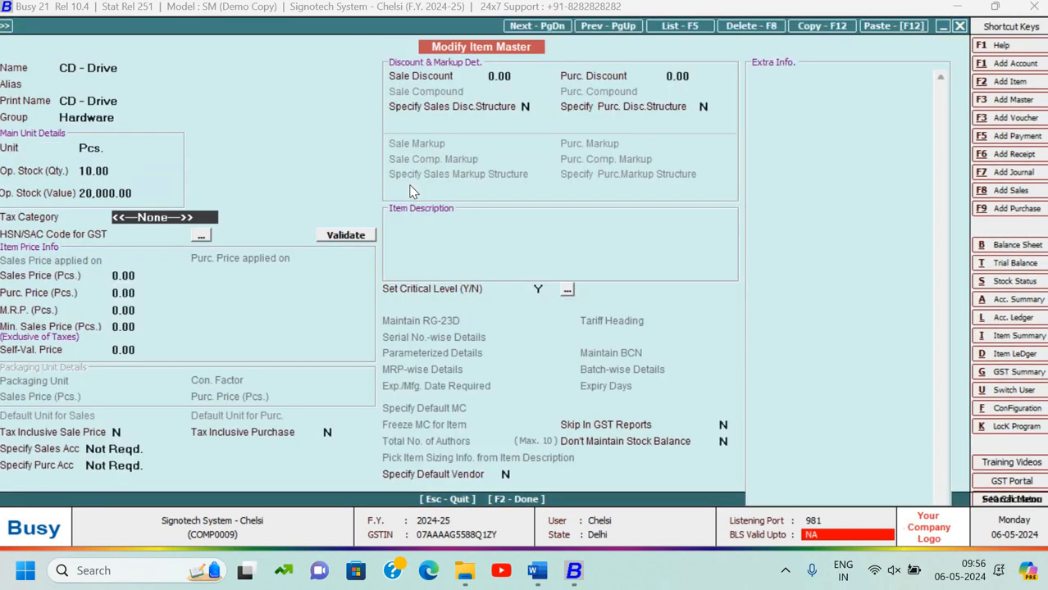
key("Down")
key("Return")
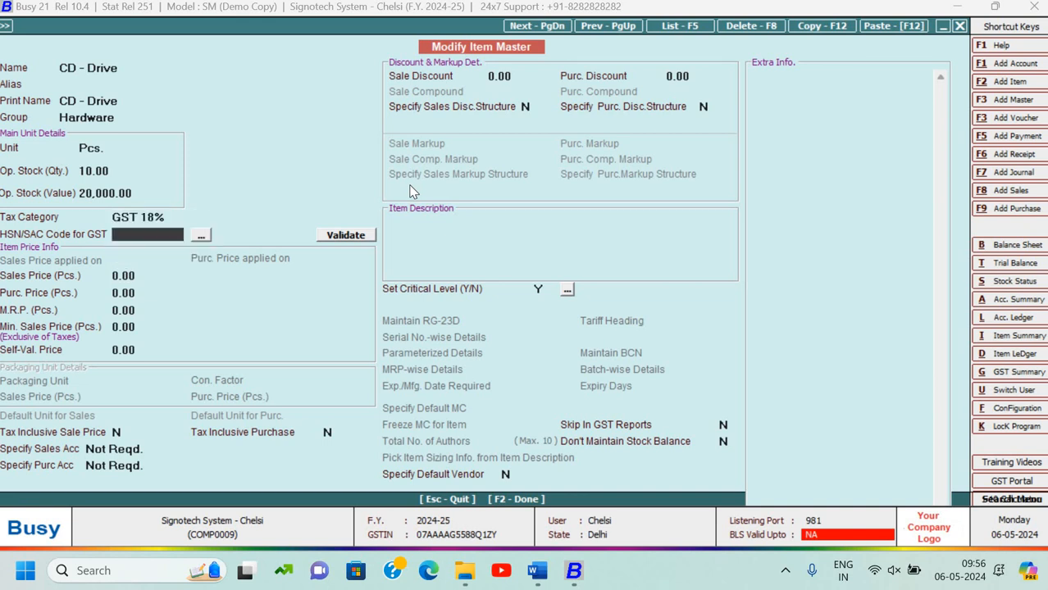
Set the CD - Drive HSN/SAC code to 8471, accept the opening stock details and save the master.
type("8471")
key("Return")
key("Return")
key("F2")
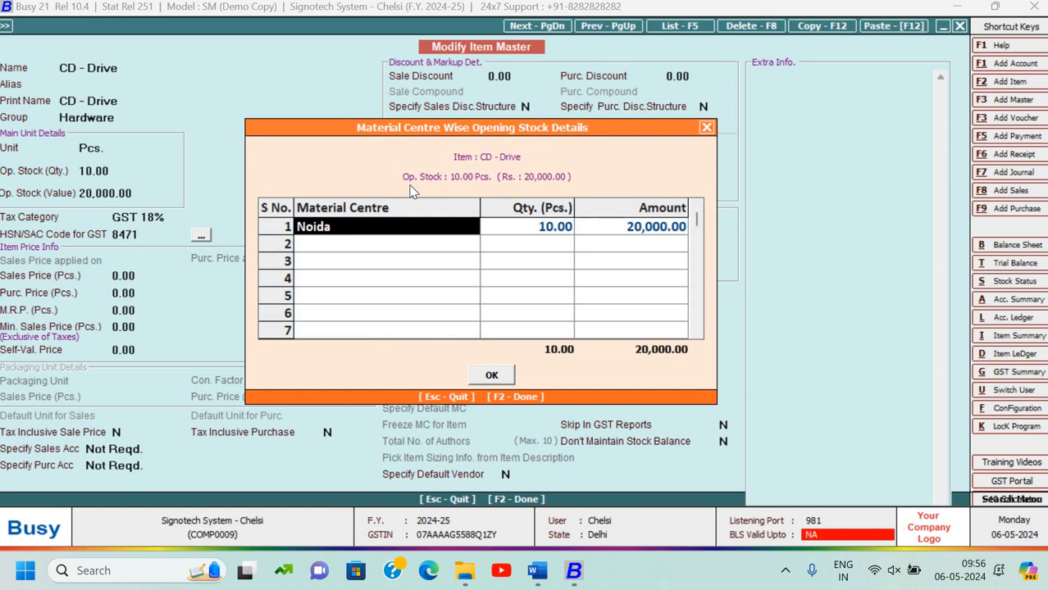
key("F2")
key("Return")
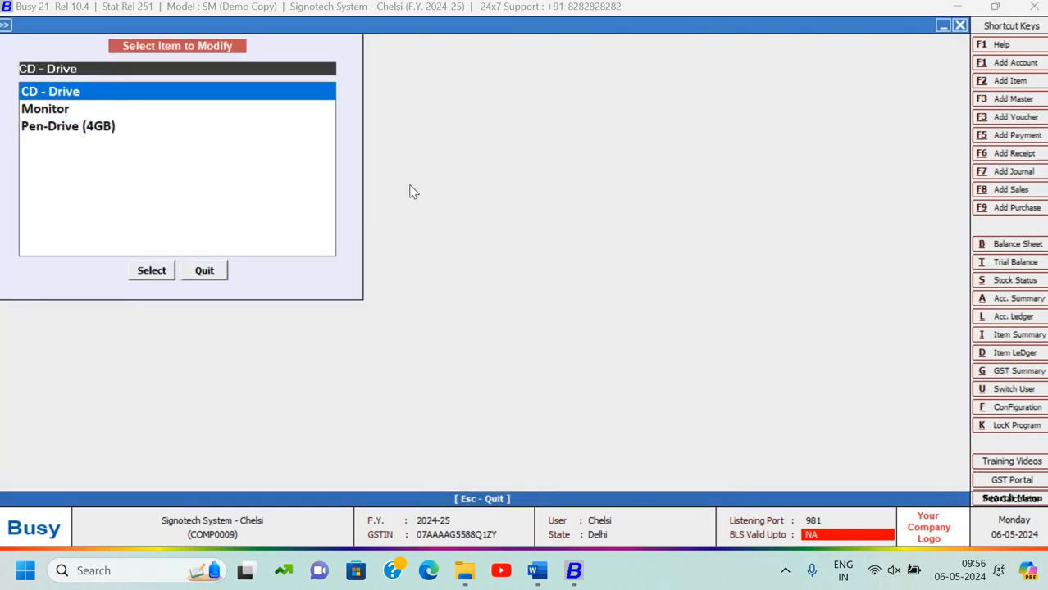
Open the Monitor item and set its tax category to GST 18%.
key("Down")
key("Return")
key("Return")
key("Return")
key("Return")
key("Return")
key("Return")
key("Return")
key("Return")
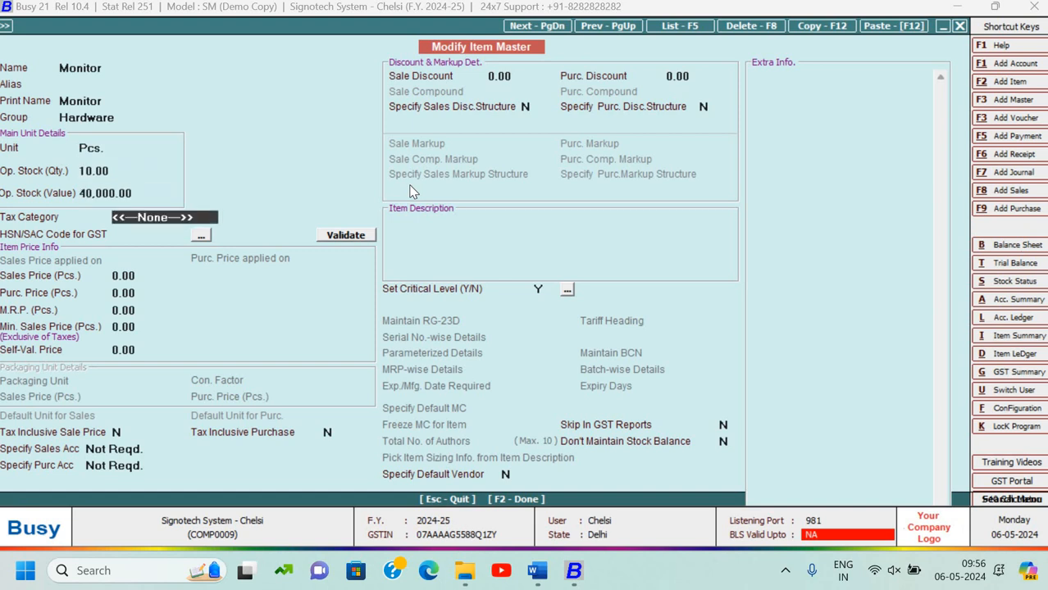
key("Down")
key("Return")
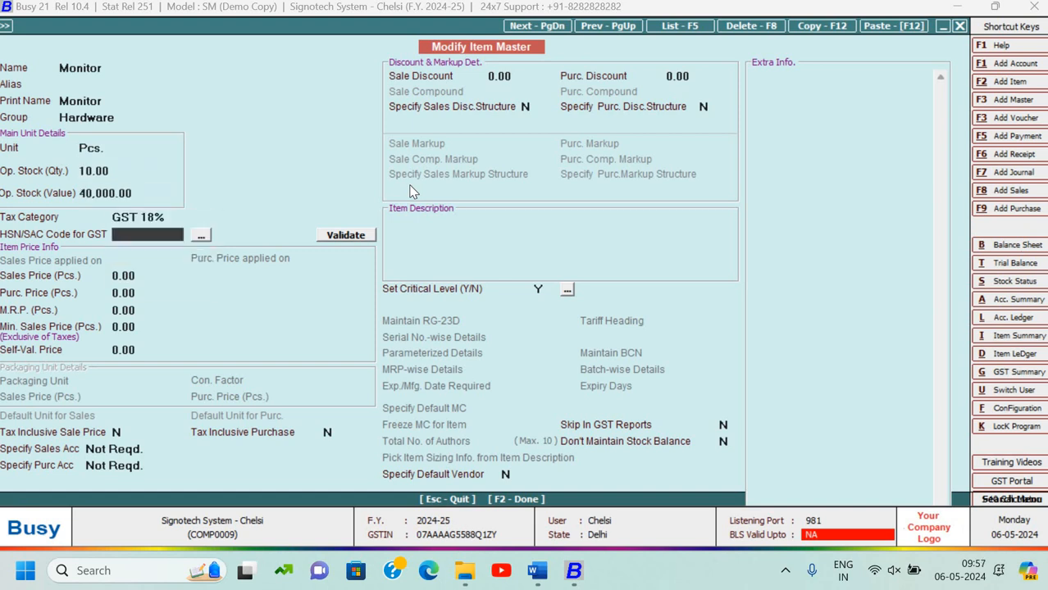
Set the Monitor HSN/SAC code to 8471, accept the opening stock details and save the master.
type("8471")
key("Return")
key("Return")
key("F2")
key("Return")
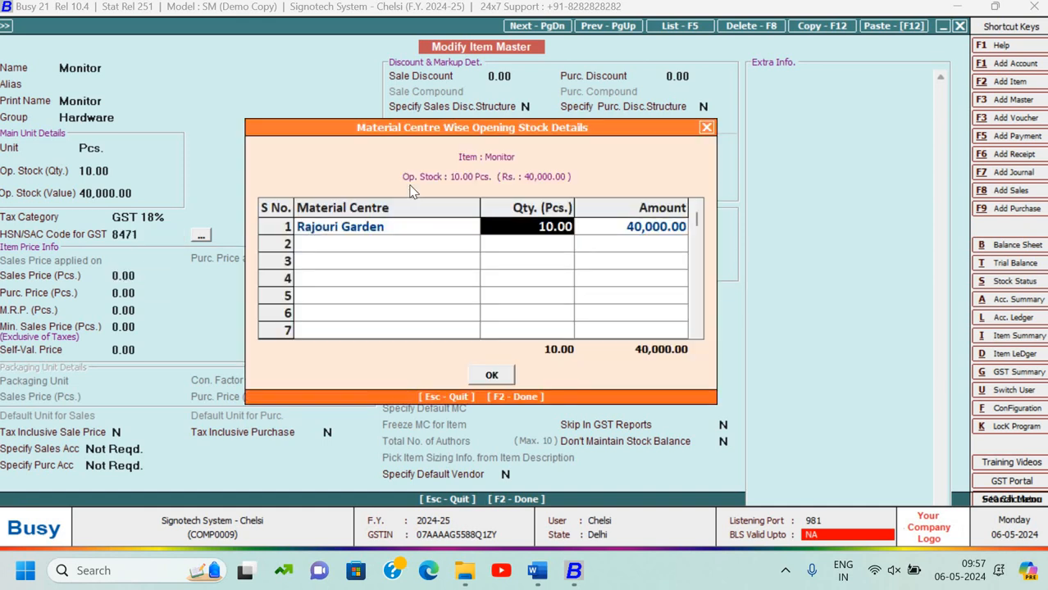
key("F2")
key("F2")
key("Return")
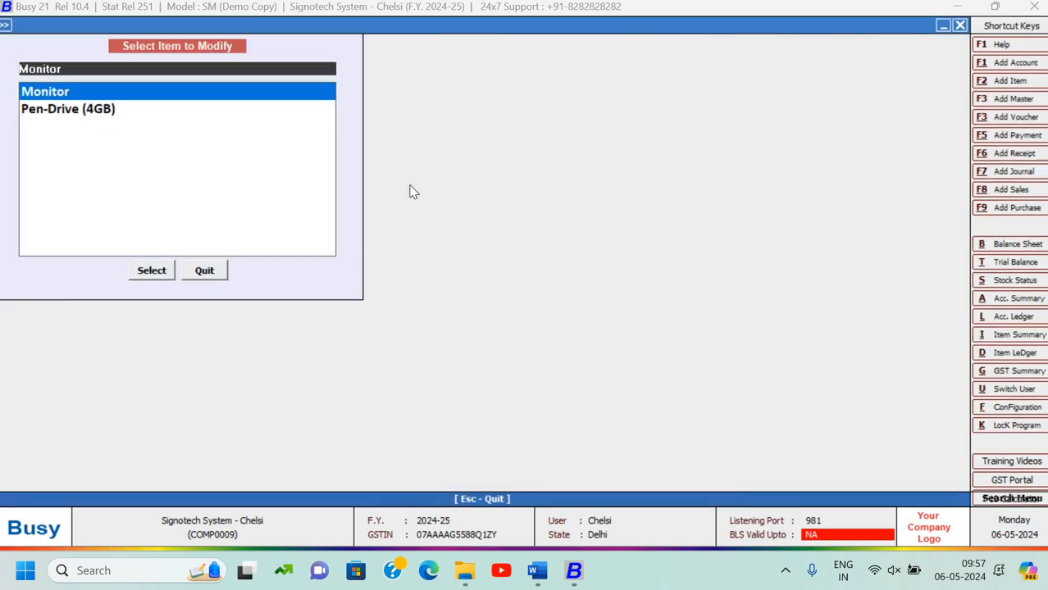
Open the Pen-Drive (4GB) item and set its tax category to GST 18%.
key("Down")
key("Return")
key("Return")
key("Return")
key("Return")
key("Return")
key("Return")
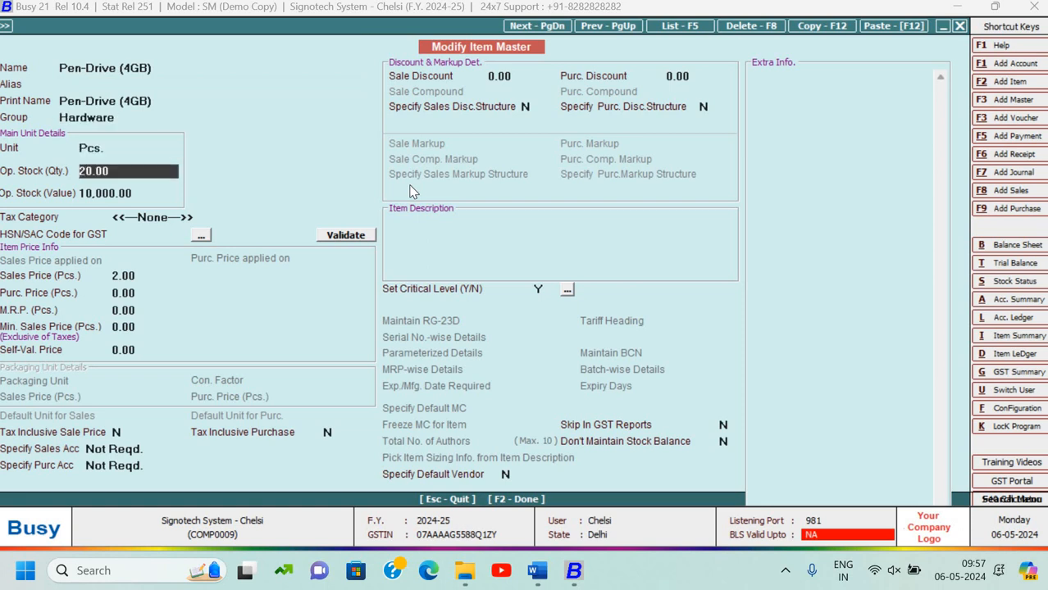
key("Return")
type("g")
key("Down")
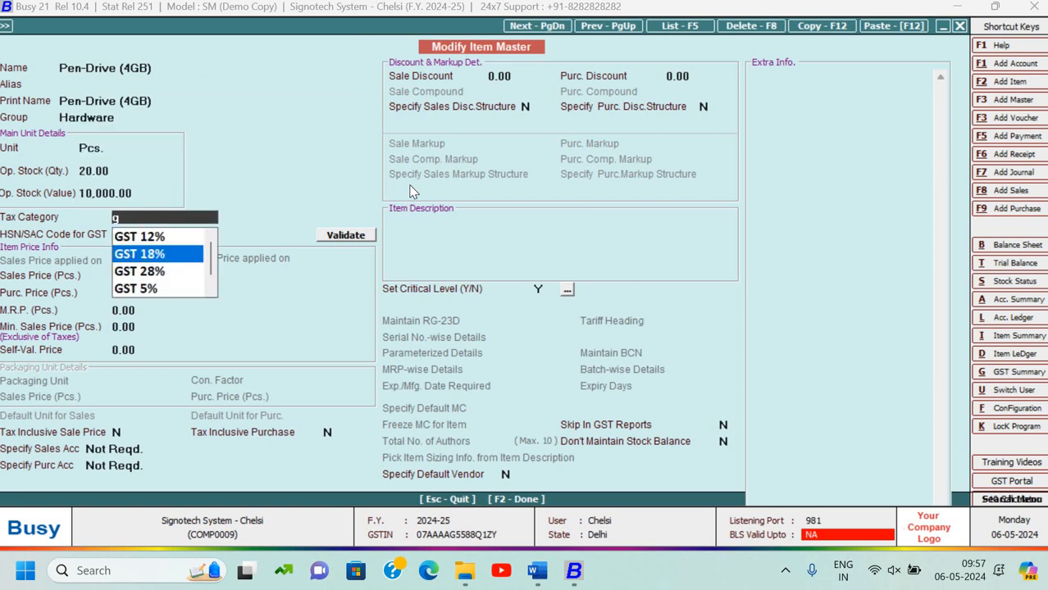
key("Return")
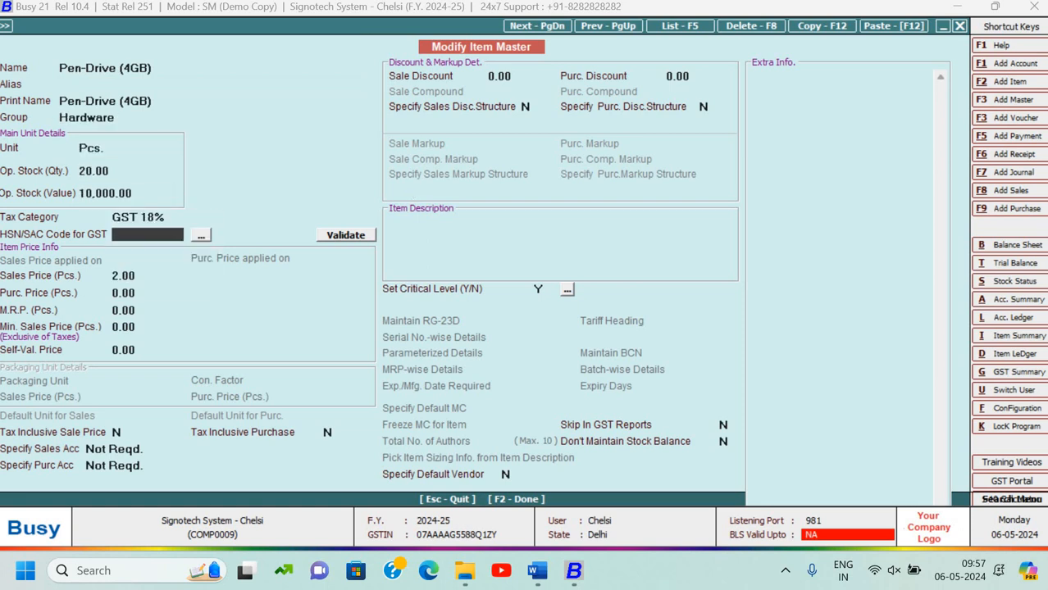
Set the Pen-Drive (4GB) HSN/SAC code to 8471 and its sales price to 0, and save the master.
type("8471")
key("Return")
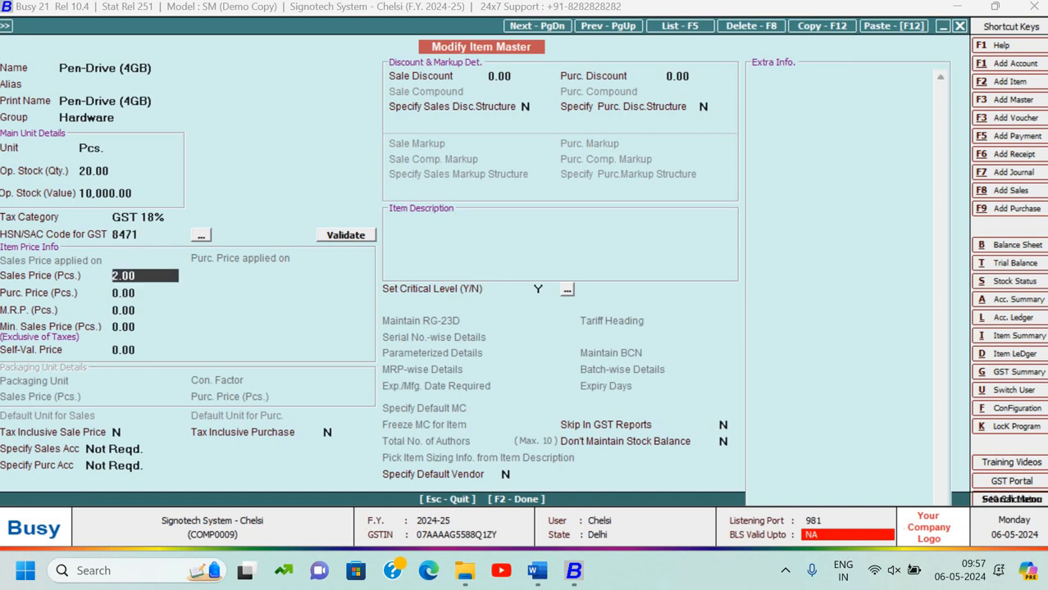
type("0")
key("Return")
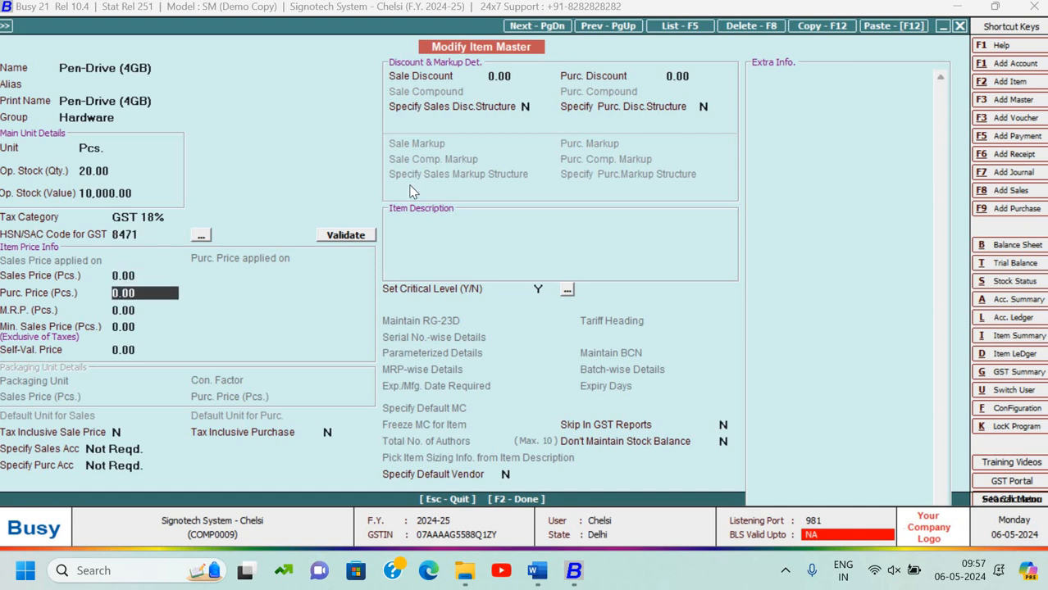
key("F2")
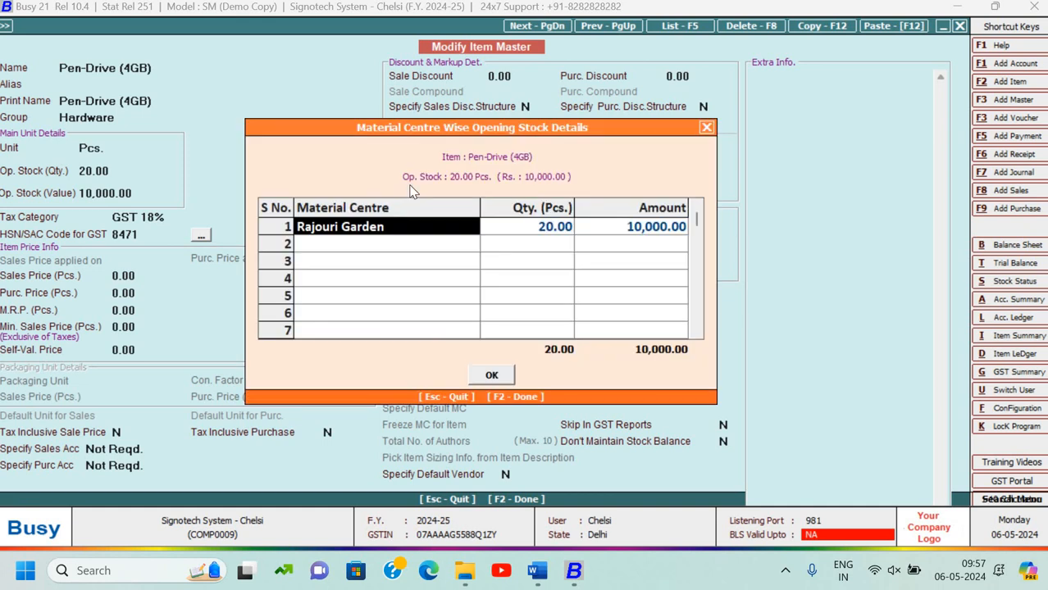
key("F2")
key("Return")
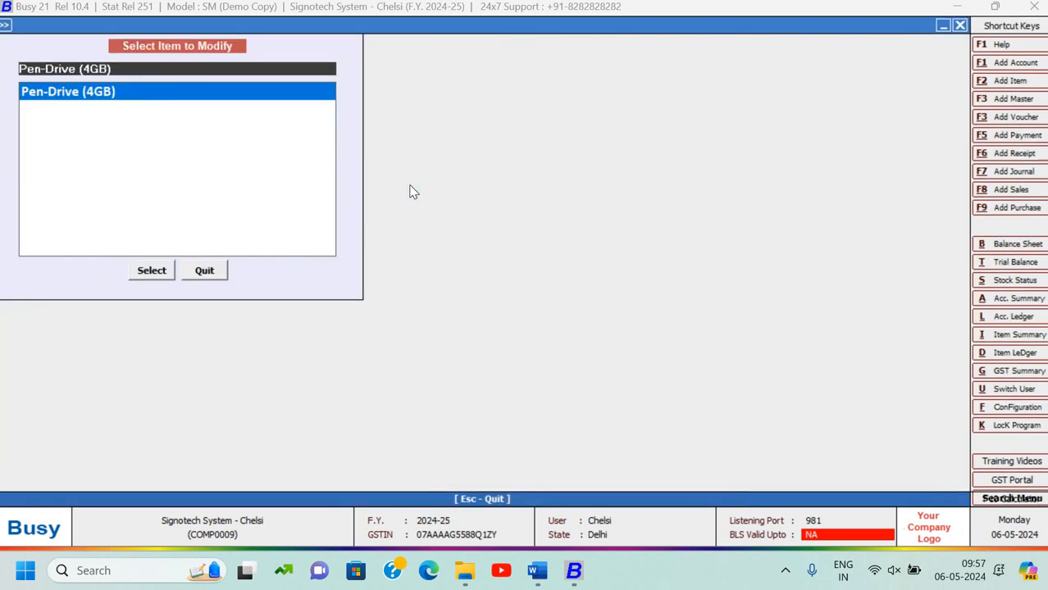
Close the item modification list and switch back to the Assignment-3 document in Word.
key("Escape")
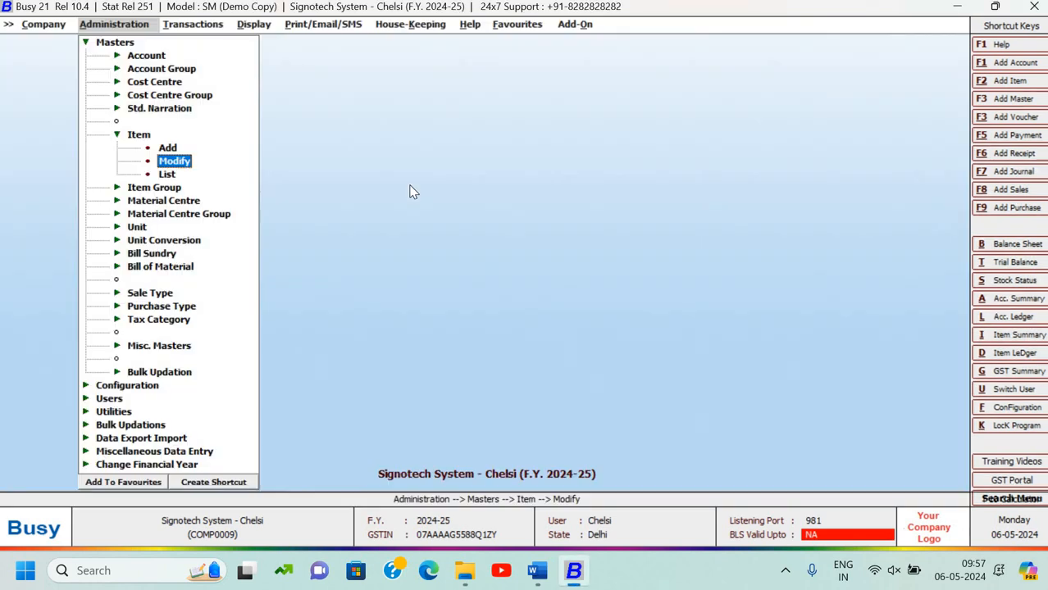
key("Escape")
key("Escape")
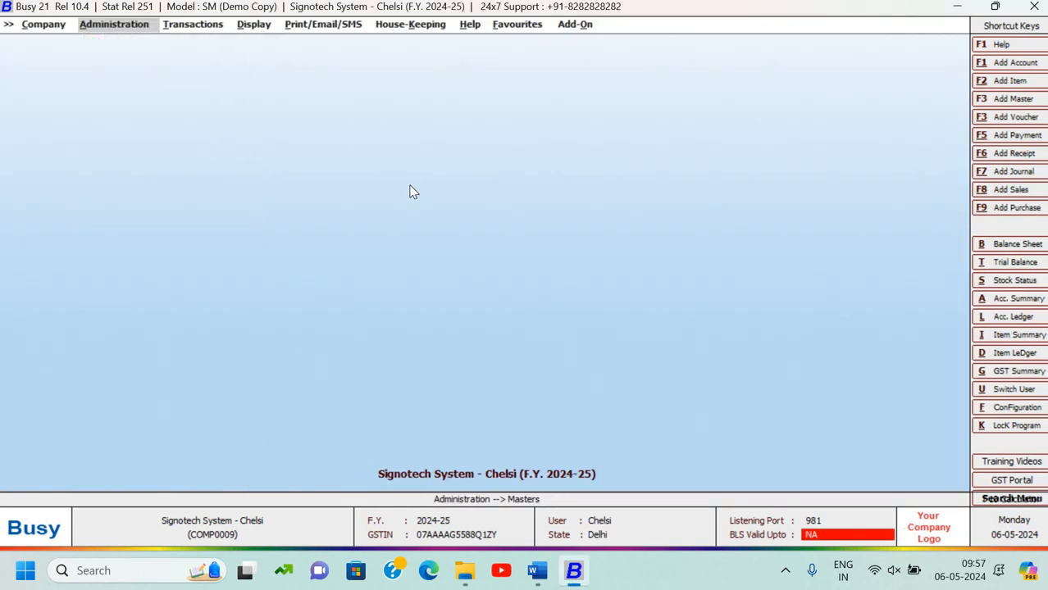
key("alt+Tab")
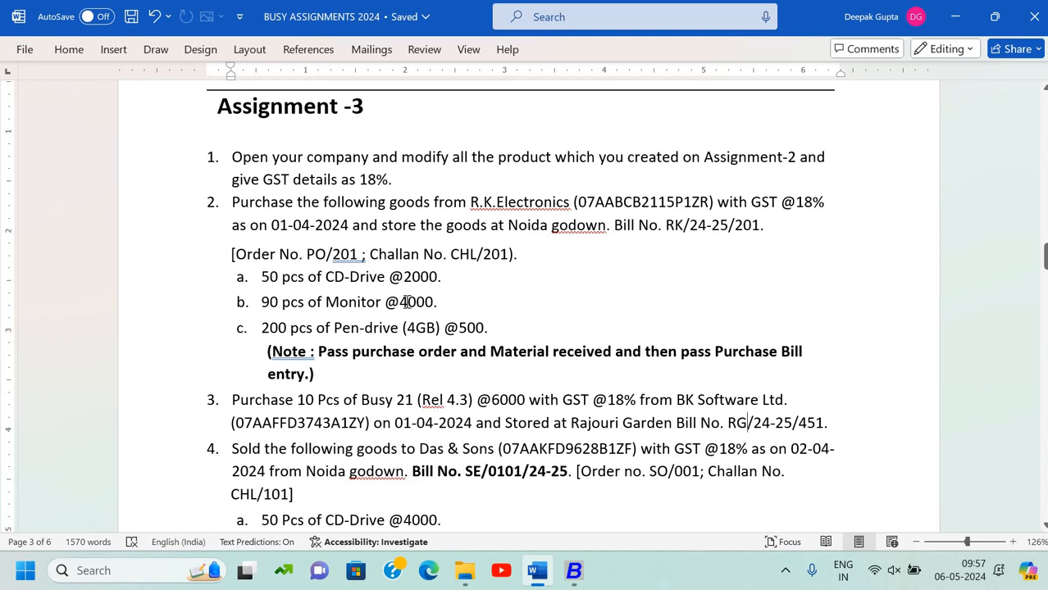
Switch to Busy 21 and check the available transaction types for purchase order and challan entries.
key("alt+Tab")
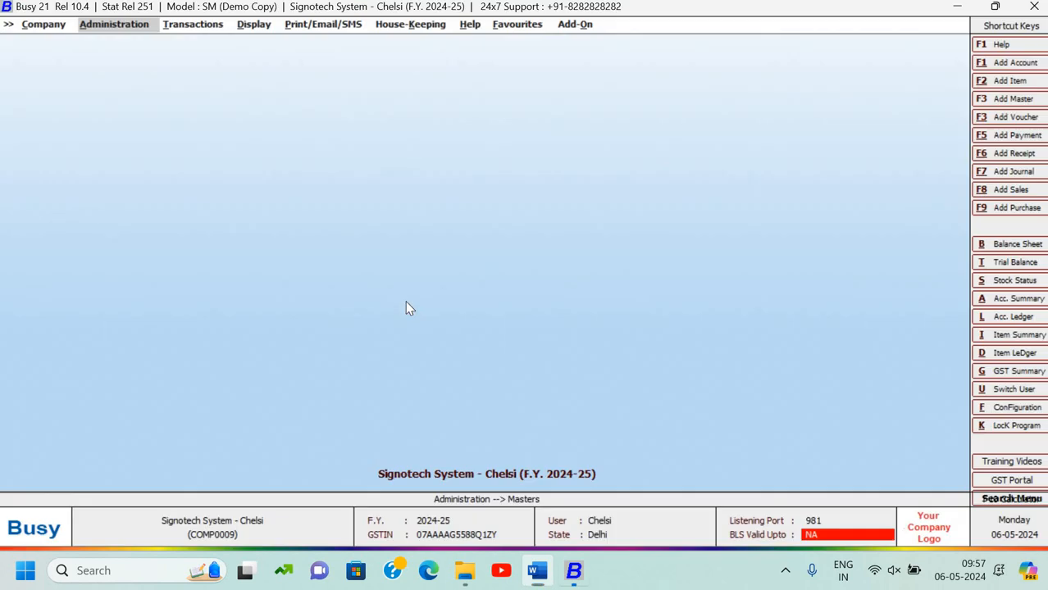
key("Right")
key("Return")
key("Down")
key("Down")
key("Down")
key("Down")
key("Down")
key("Down")
key("Down")
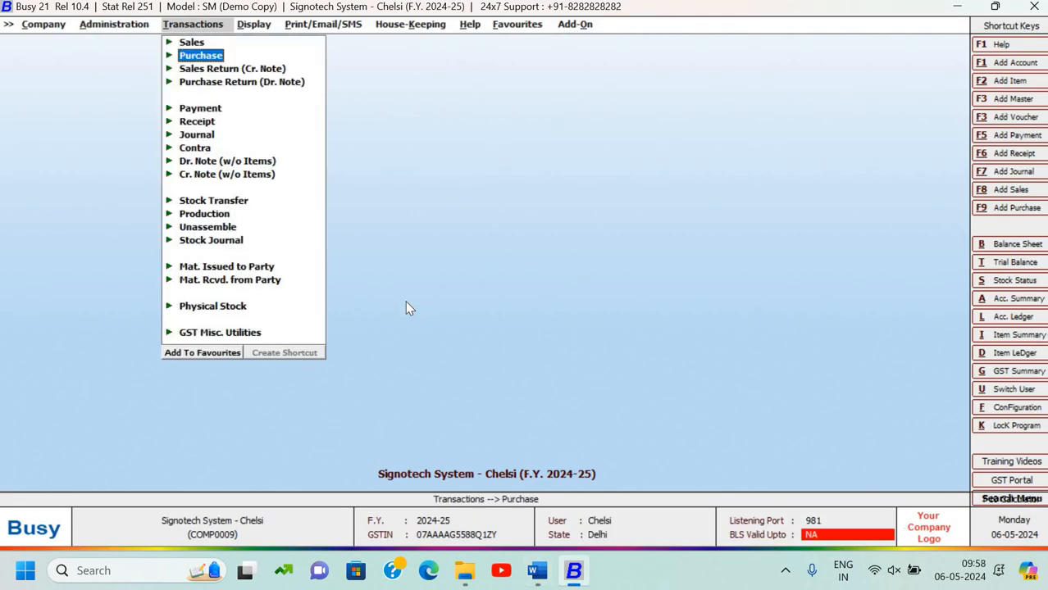
key("Up")
key("Up")
key("Up")
key("Up")
key("Up")
key("Up")
key("Up")
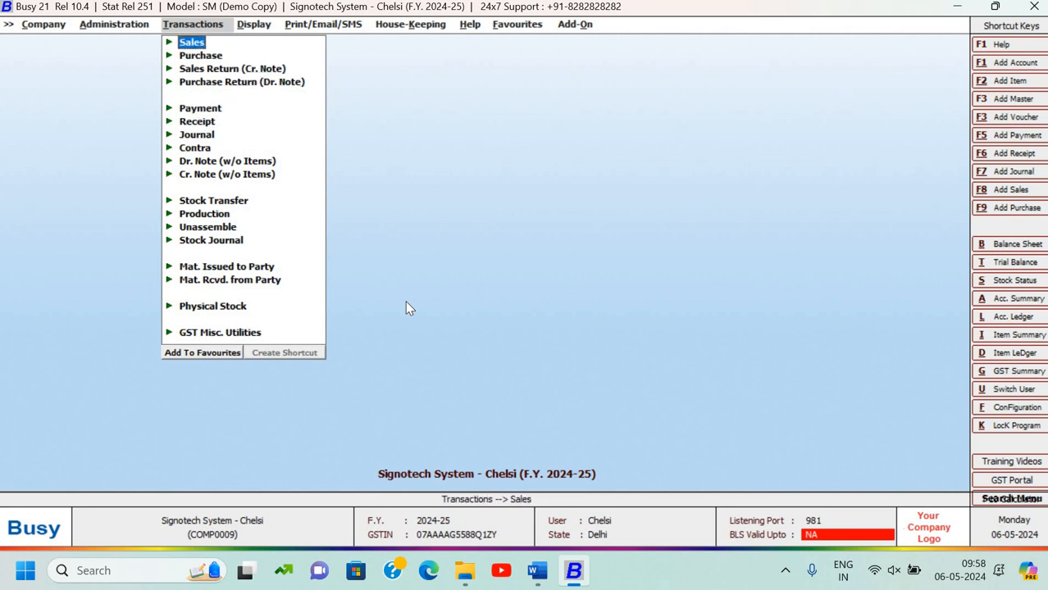
Open the inventory section of the company's Features / Options configuration.
key("Left")
key("Return")
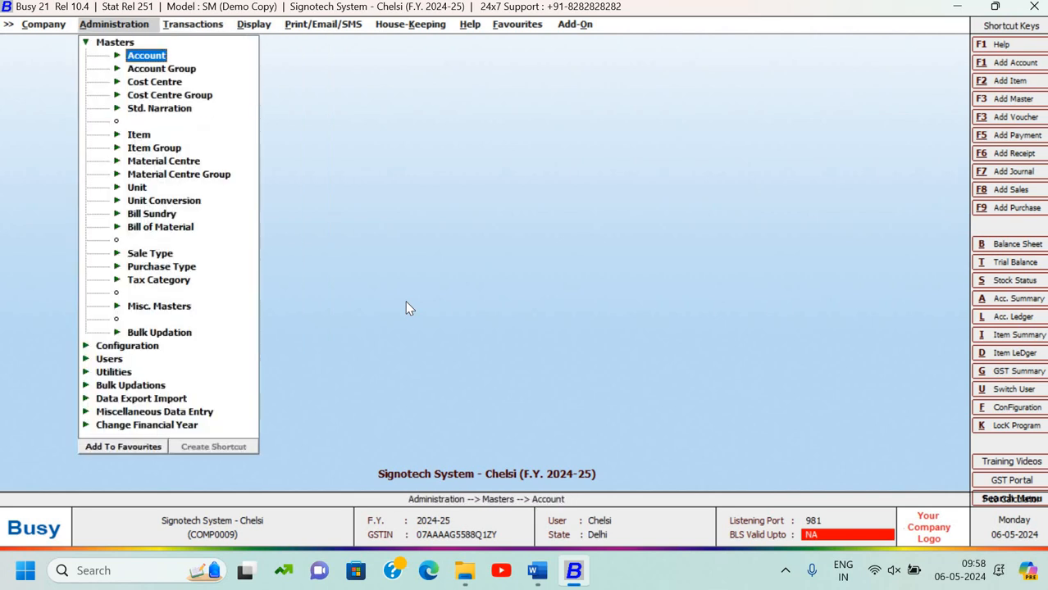
key("Up")
key("Left")
key("Down")
key("Return")
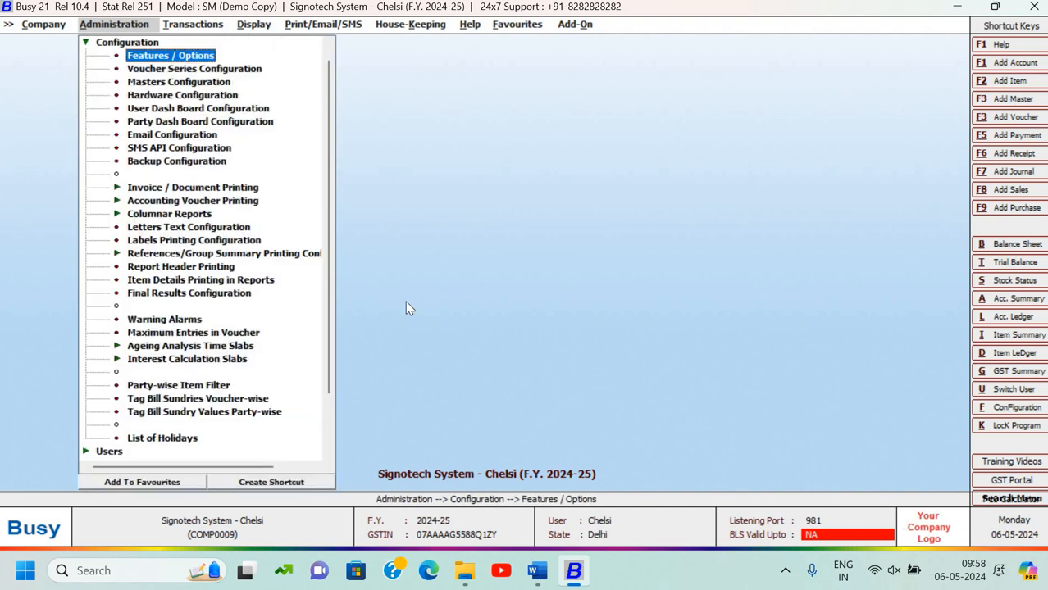
key("Return")
left_click(82, 250)
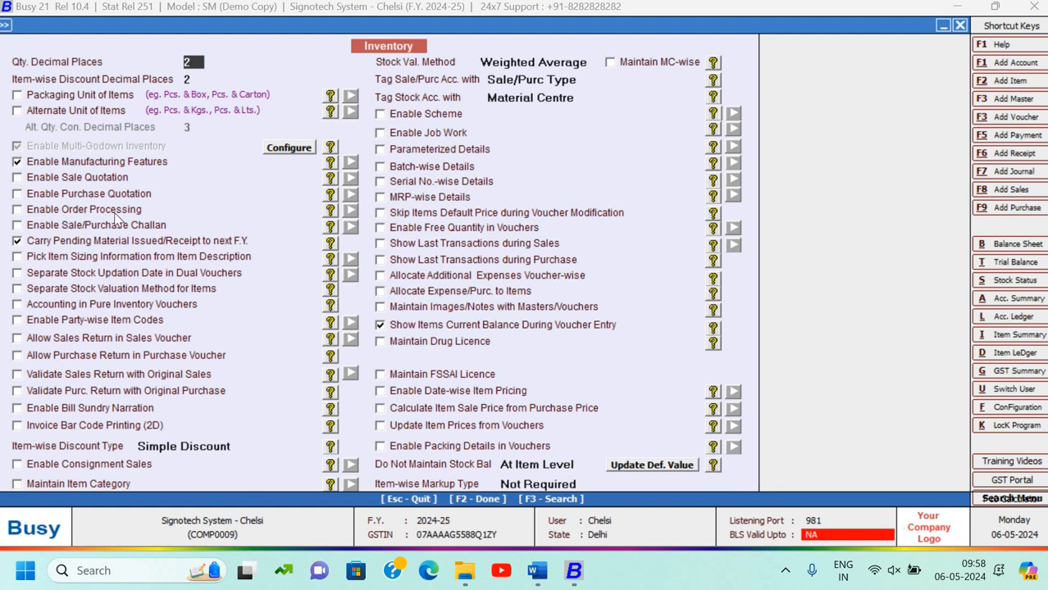
Enable Order Processing with items consolidated while picking from orders, and accept its options.
left_click(17, 210)
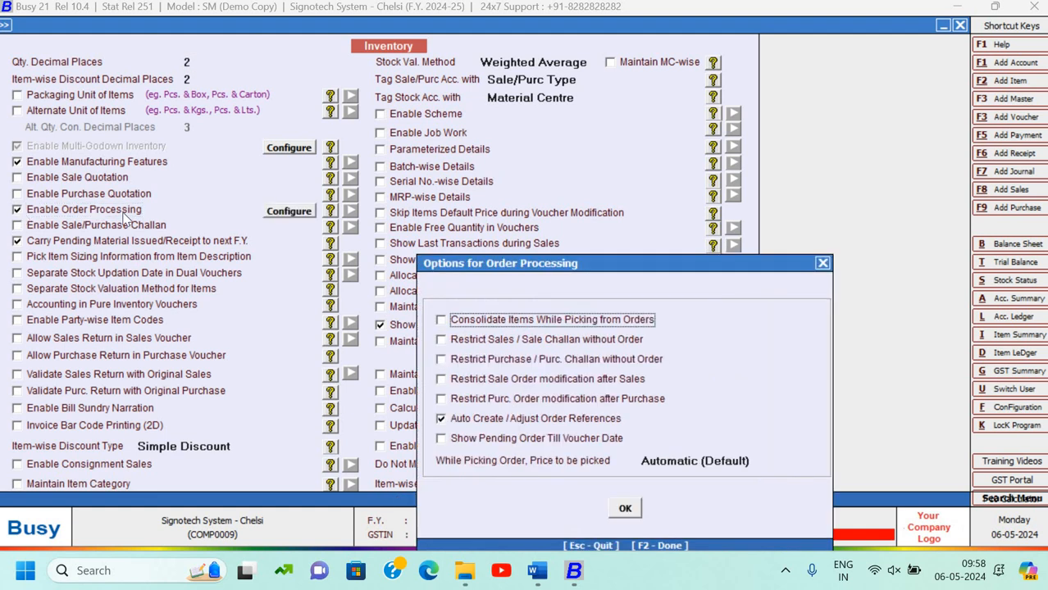
left_click_drag(555, 263, 509, 111)
left_click_drag(423, 65, 419, 68)
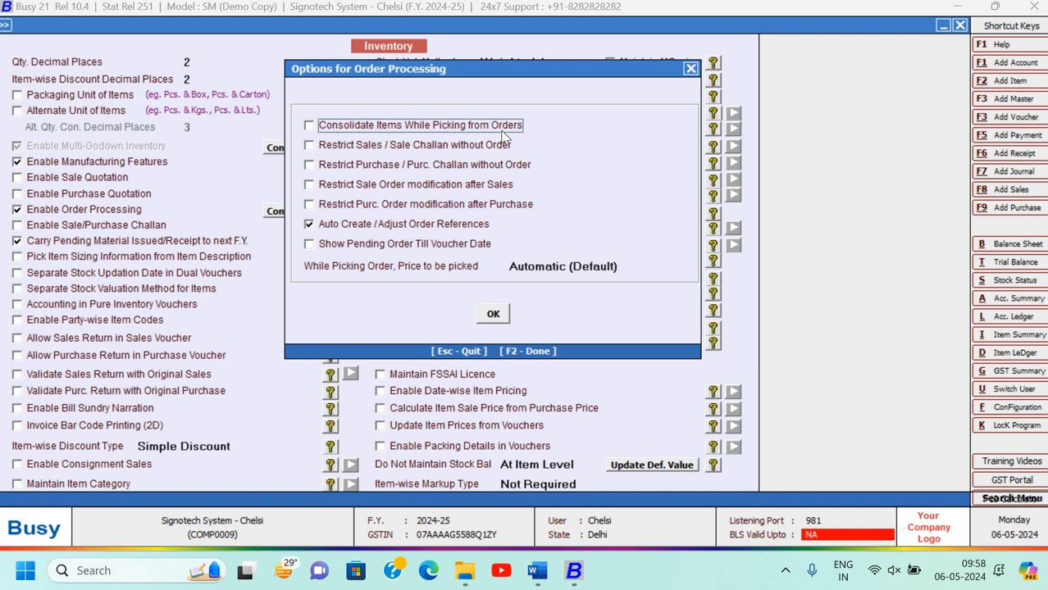
left_click(310, 126)
left_click(492, 318)
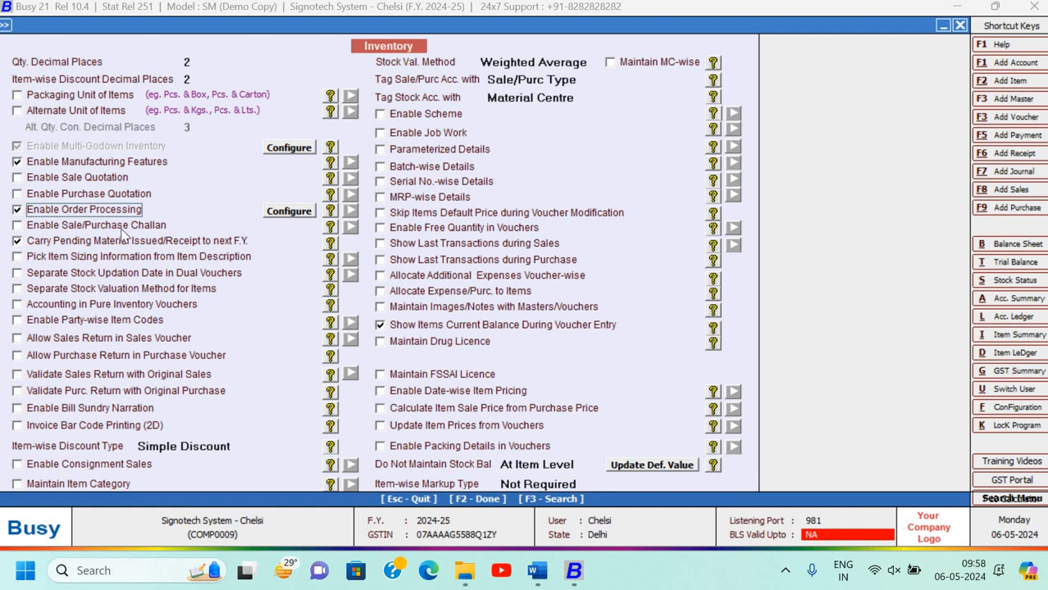
Enable Sale/Purchase Challan with items consolidated while picking from challans, and save the inventory configuration.
left_click(17, 228)
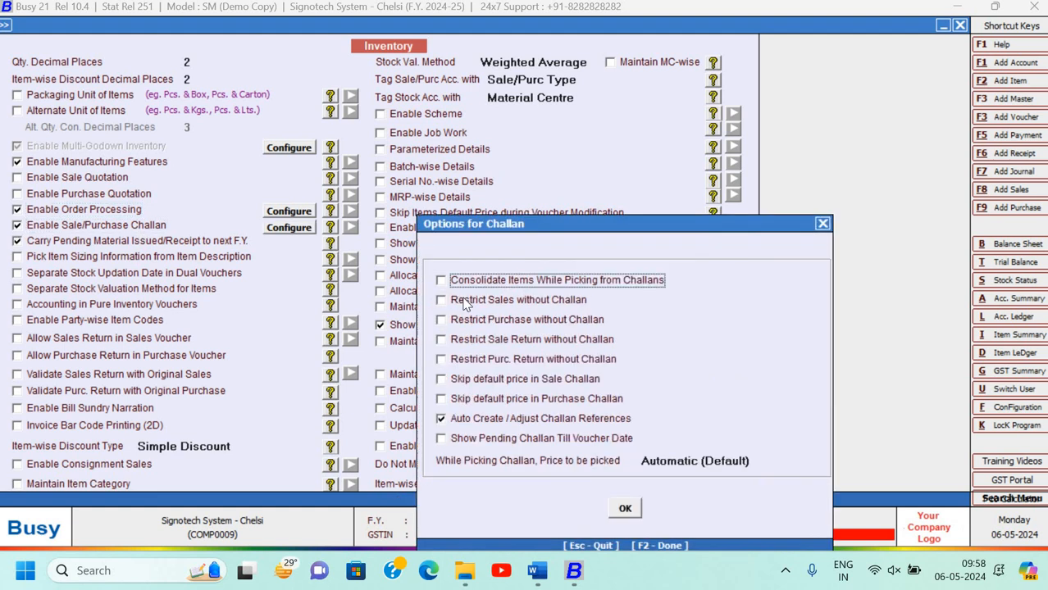
left_click(464, 280)
left_click_drag(486, 226, 470, 131)
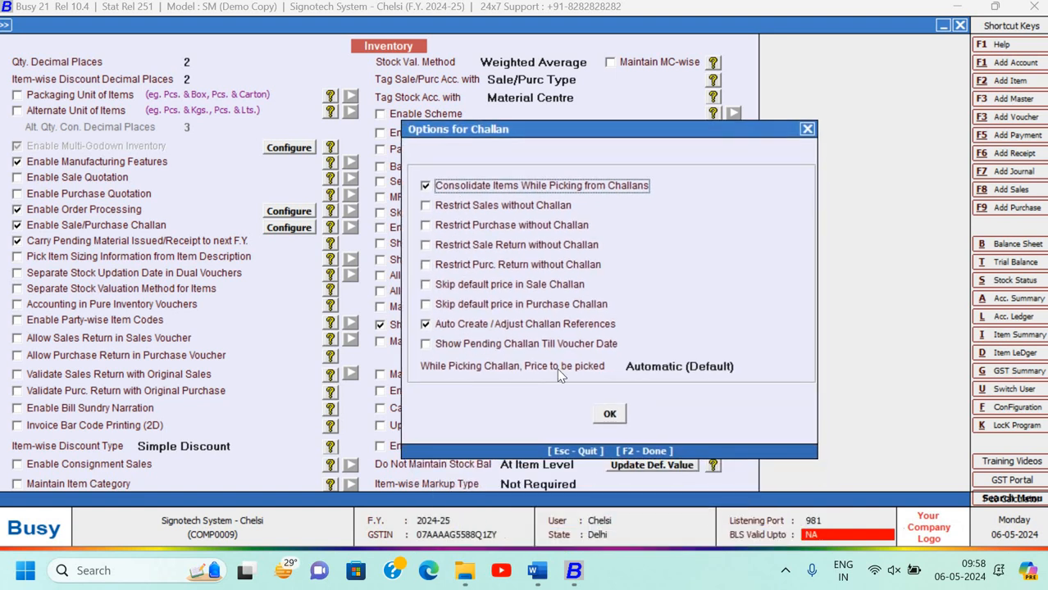
left_click(608, 416)
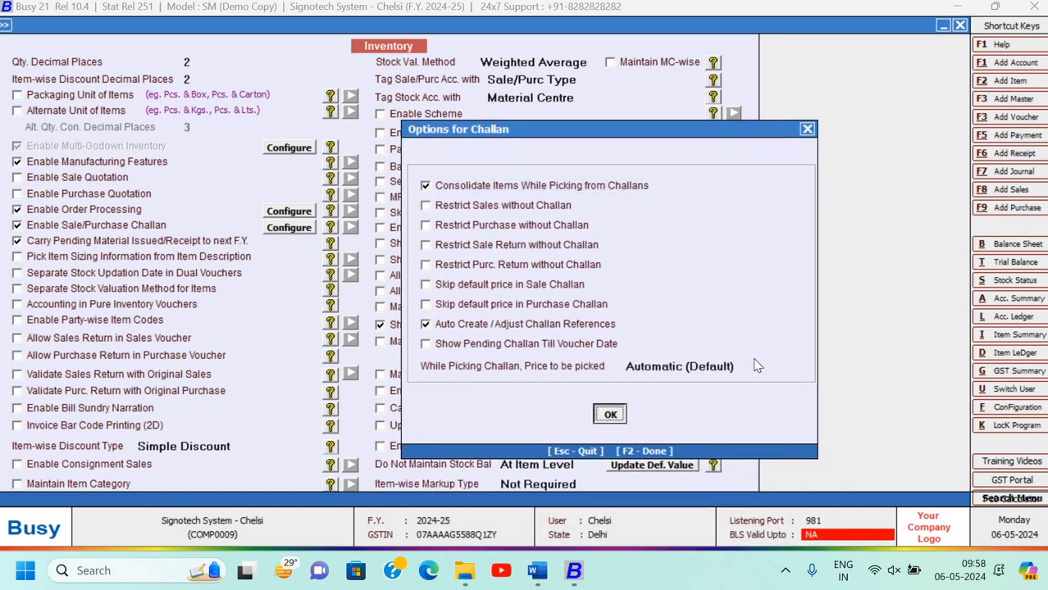
key("Escape")
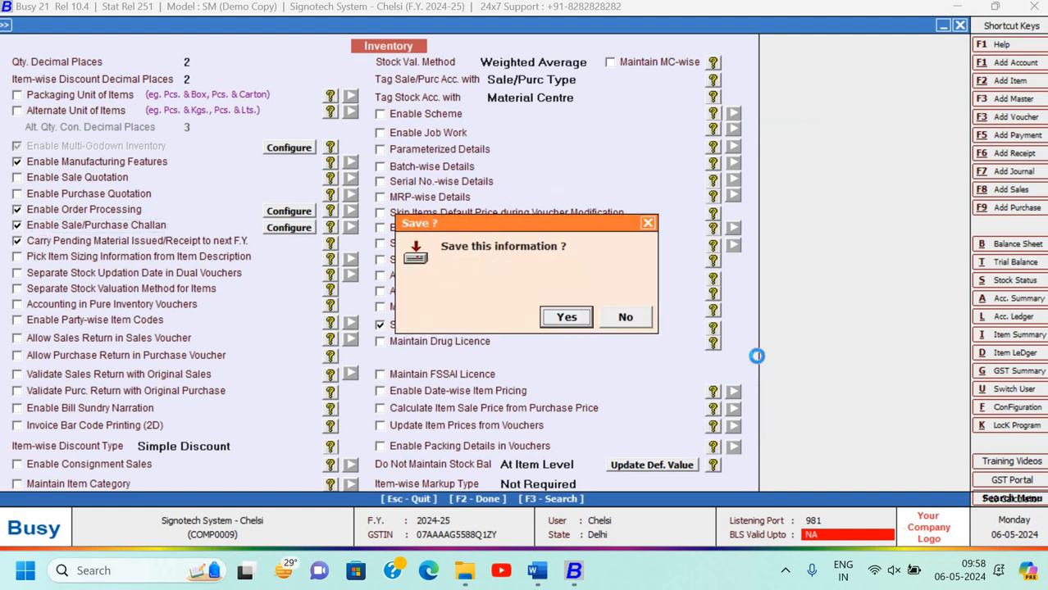
key("Return")
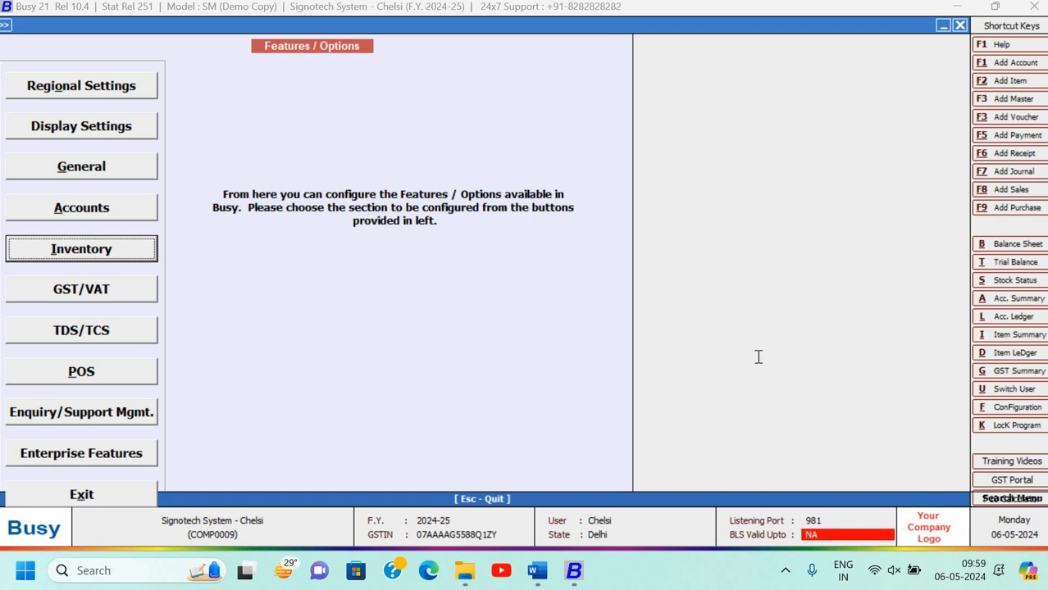
key("alt+Tab")
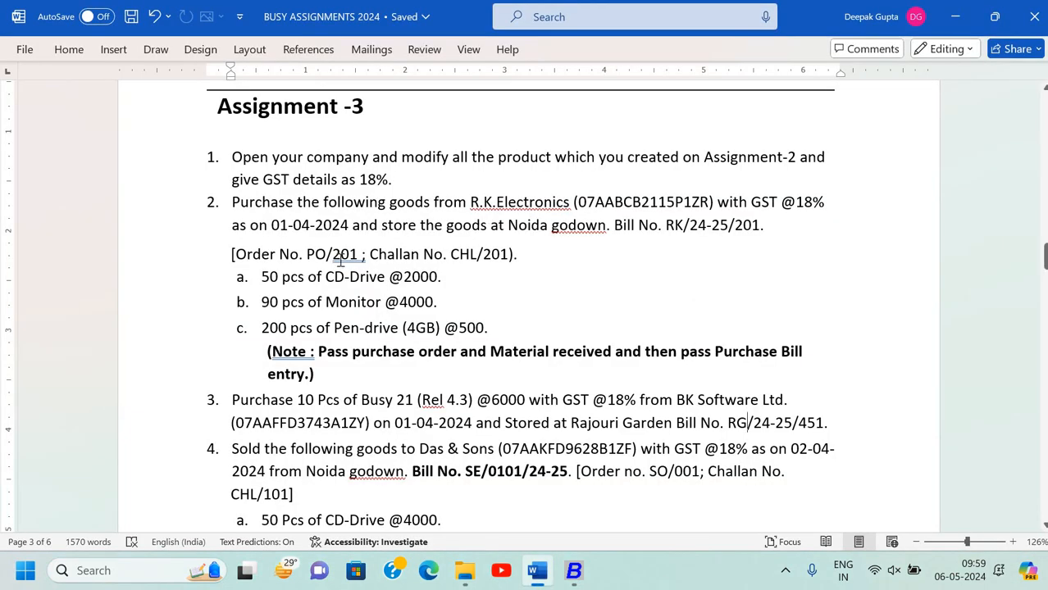
key("alt+Tab")
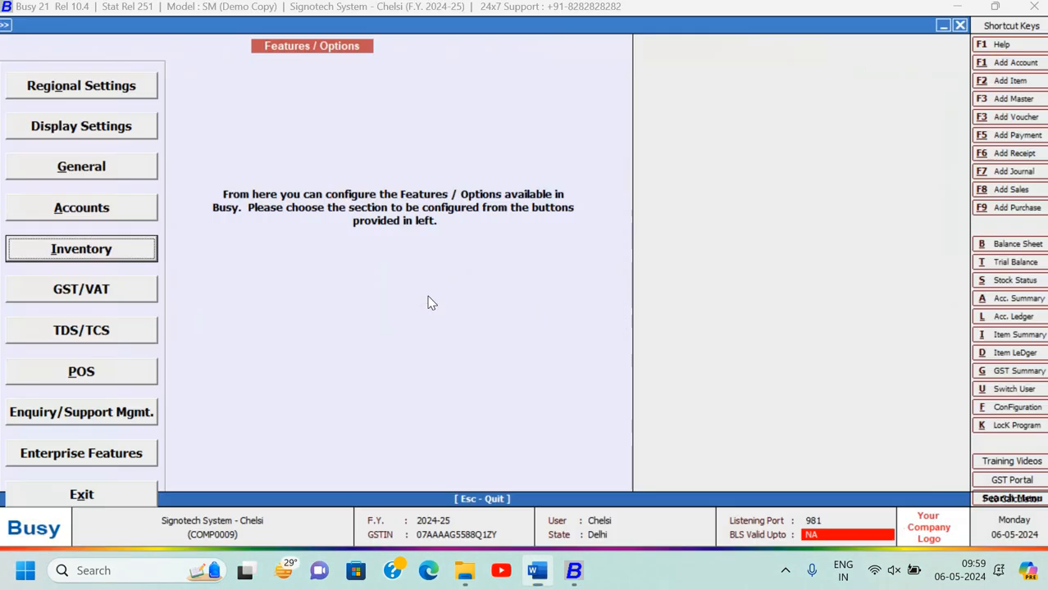
key("Escape")
key("Right")
key("Down")
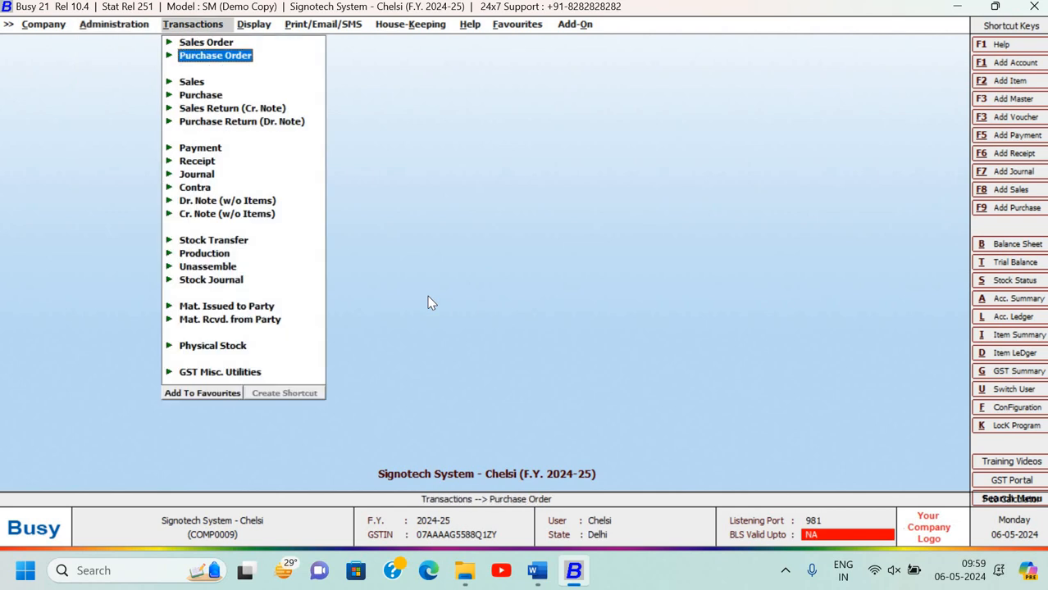
key("Down")
key("Down")
key("Up")
key("Up")
key("Return")
key("Return")
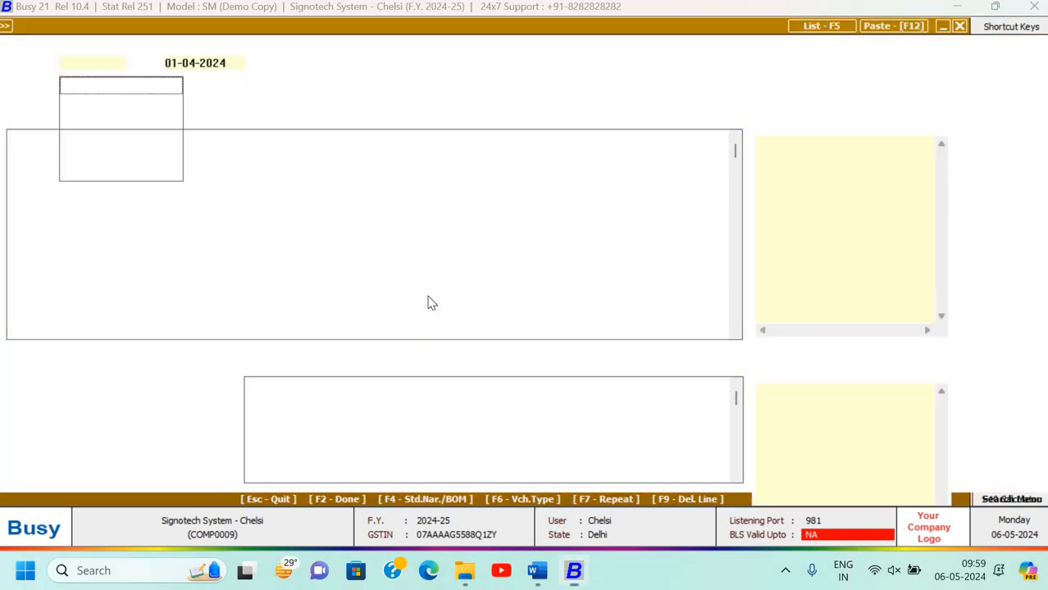
key("alt+Tab")
key("alt+Tab")
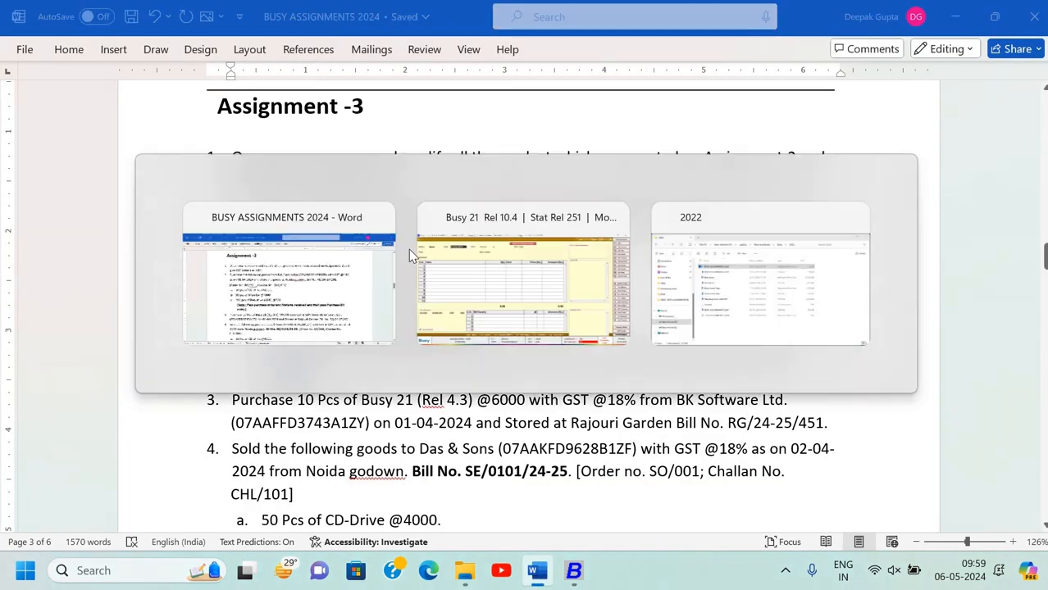
key("Return")
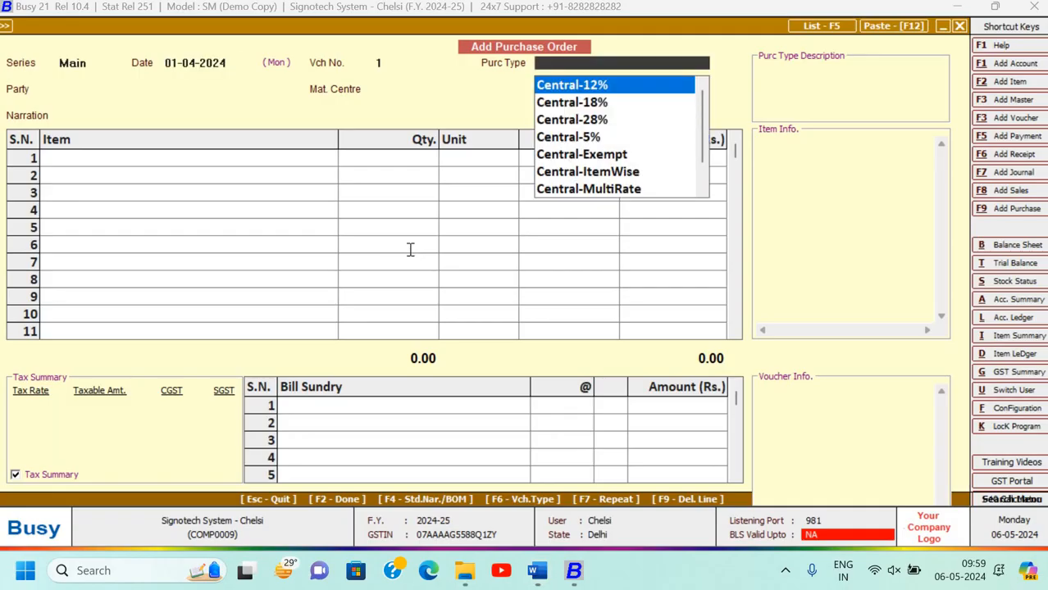
key("alt+Tab")
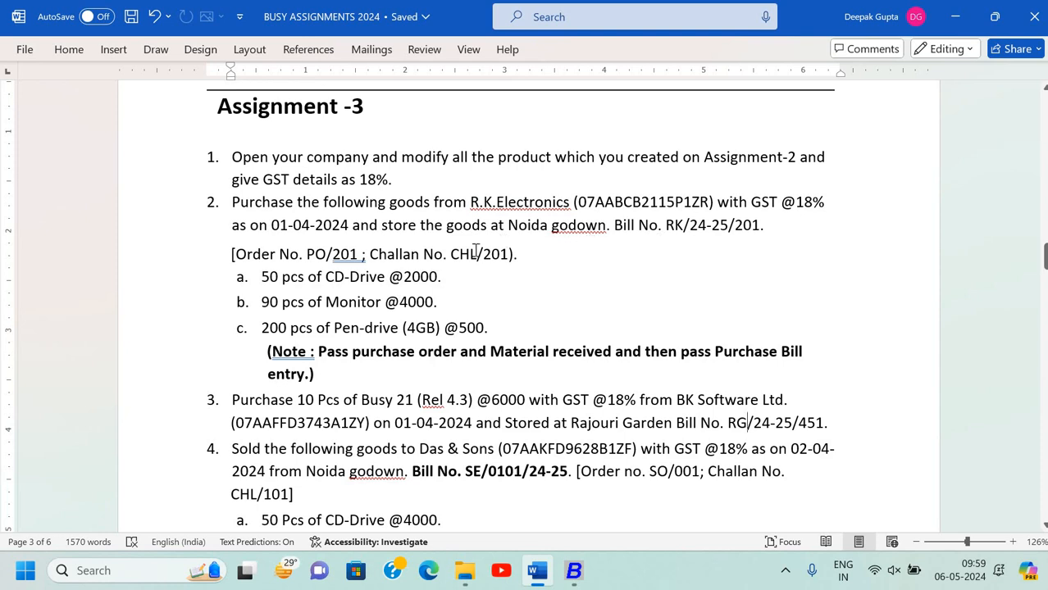
key("alt+Tab")
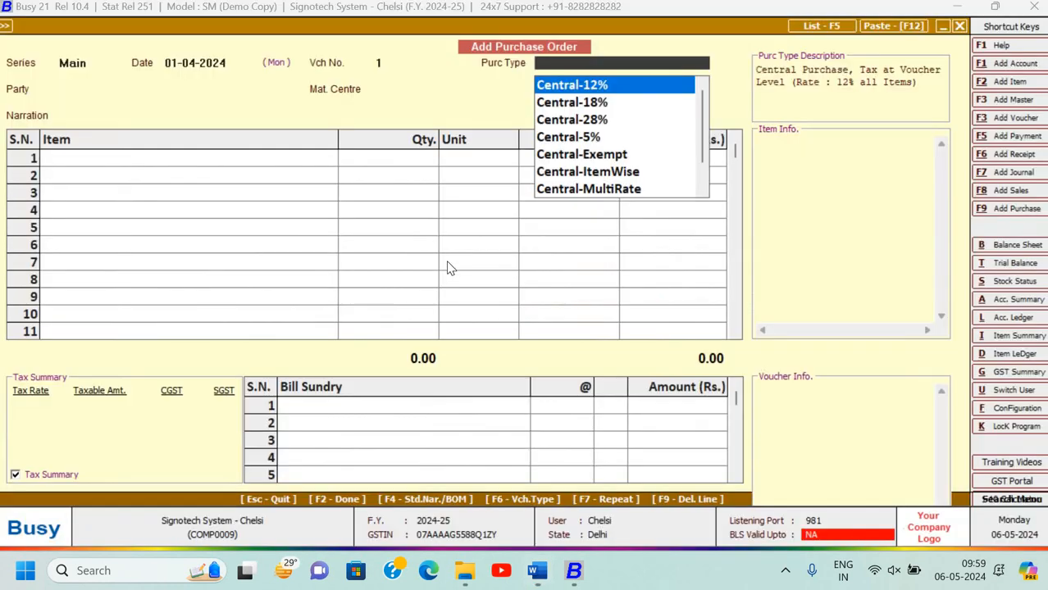
key("shift+Tab")
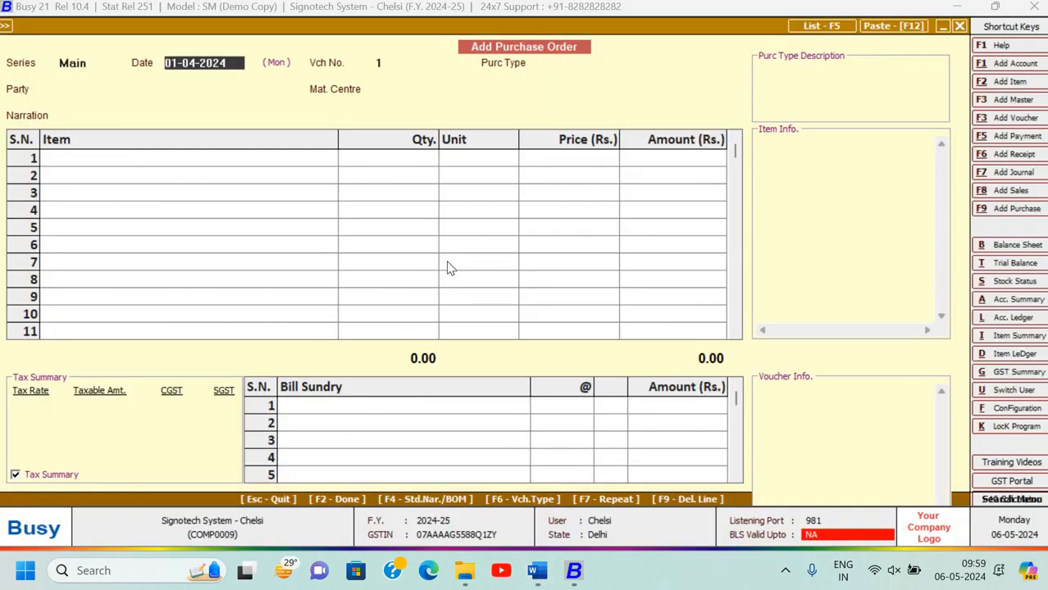
key("Return")
key("shift+Tab")
key("Return")
key("shift+Tab")
key("Escape")
key("Return")
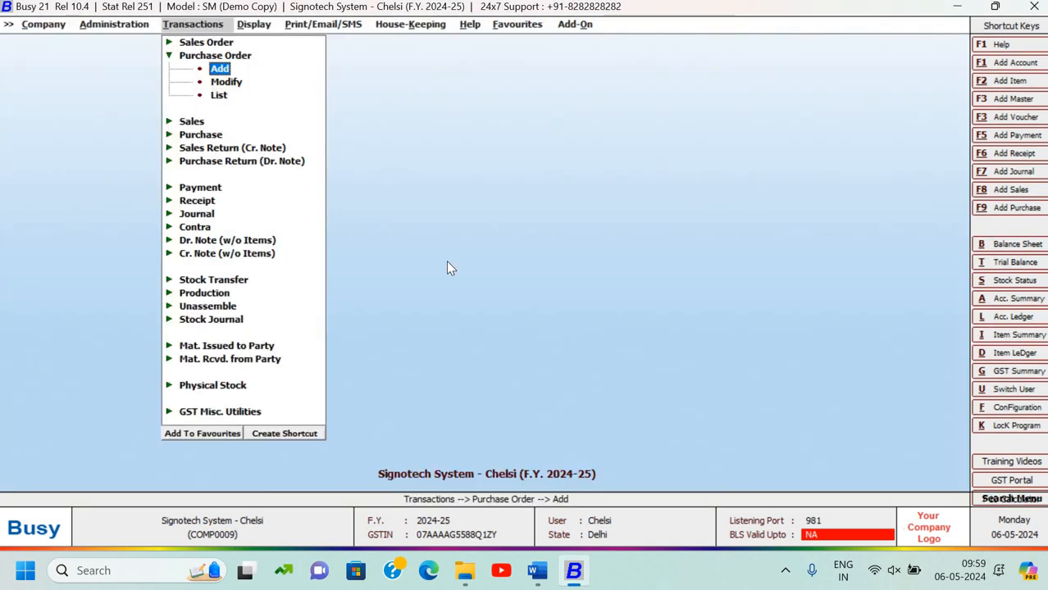
Open the voucher numbering settings for the Main series of Purchase Order in the Voucher Series Configuration.
key("Left")
key("Down")
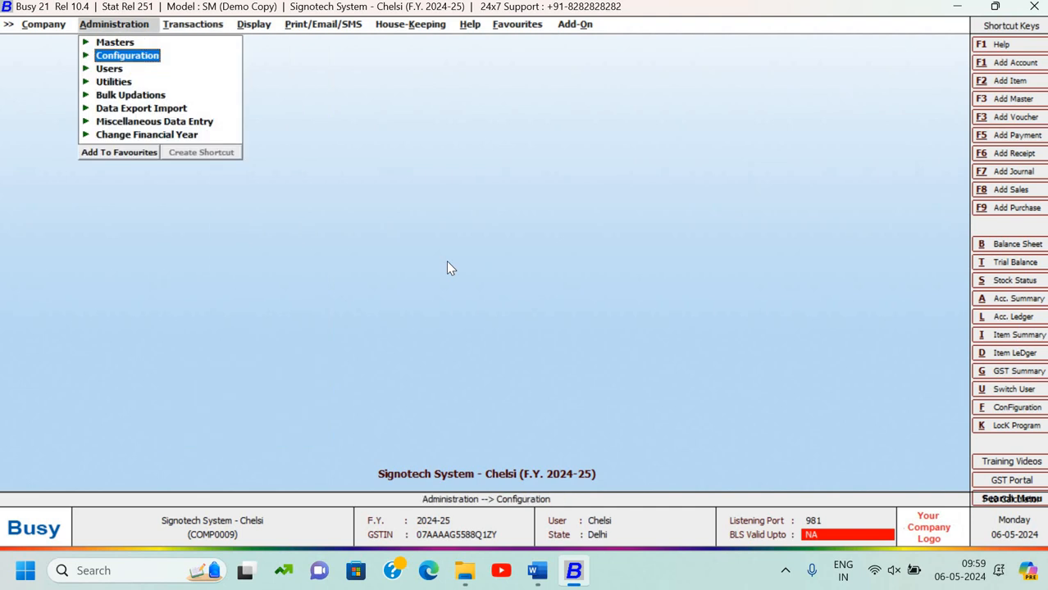
key("Return")
key("Down")
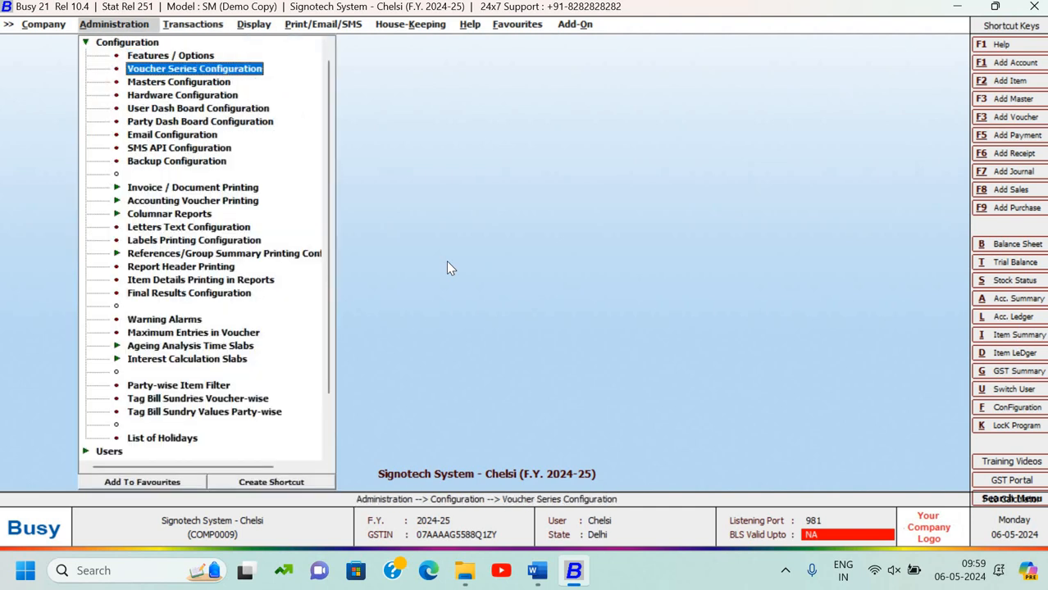
key("Return")
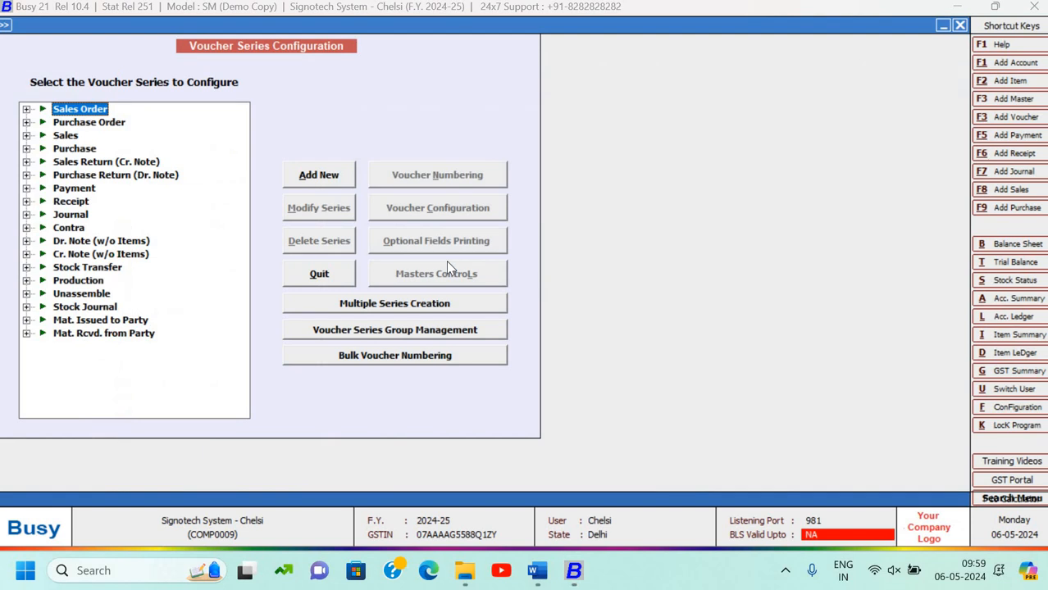
key("Down")
key("Right")
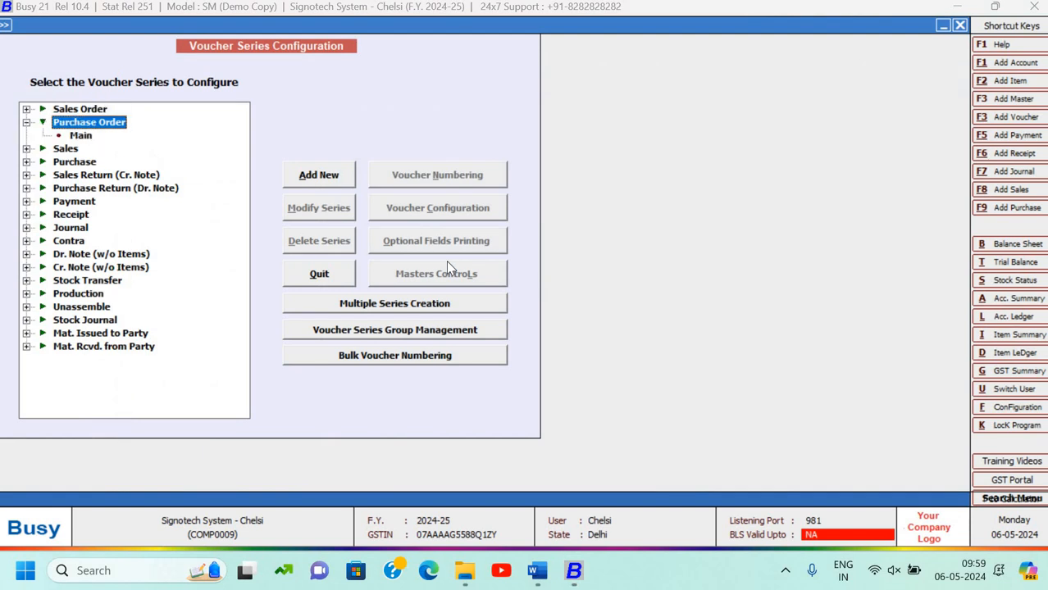
key("Down")
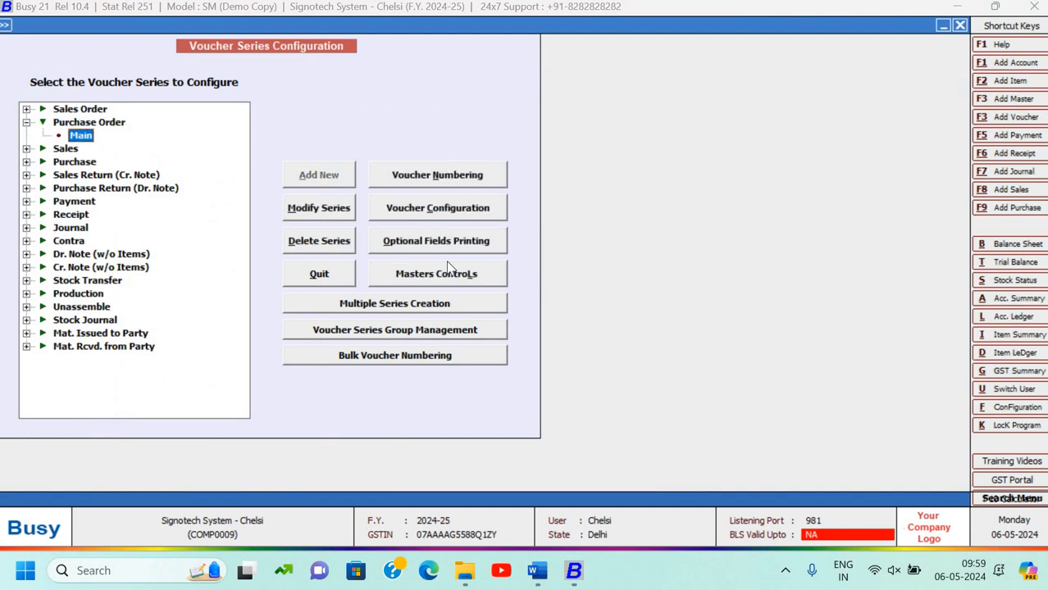
left_click(421, 177)
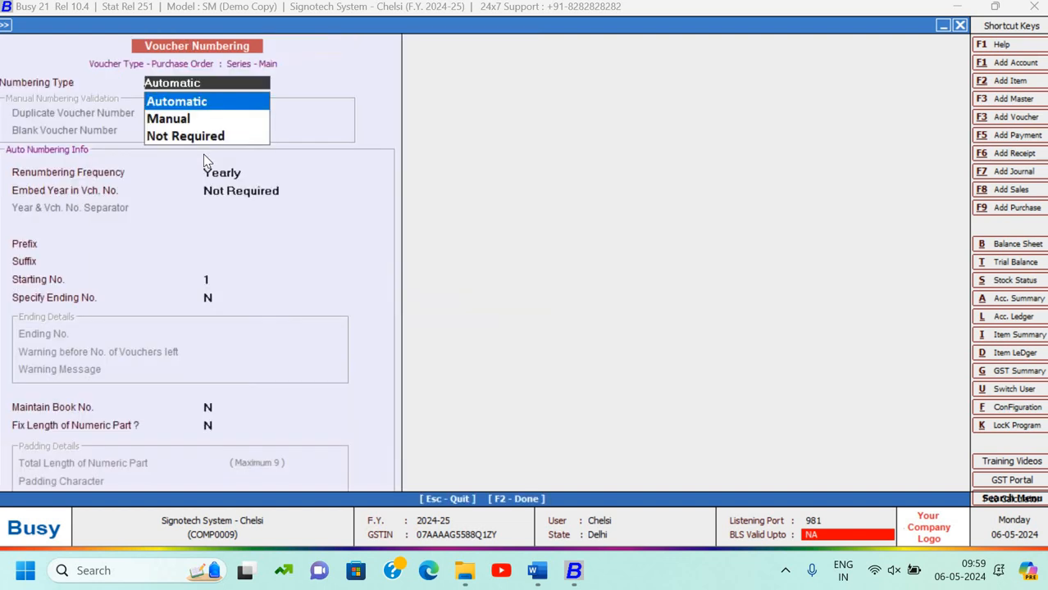
Set the numbering type to Manual, choose Don't Allow for both duplicate and blank voucher numbers, and save the voucher numbering.
key("Down")
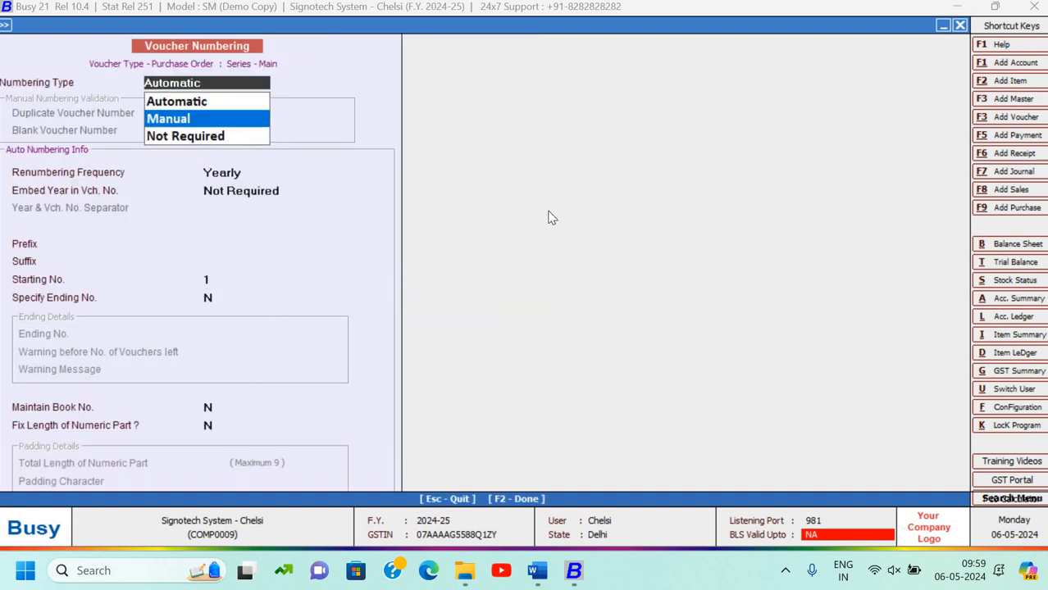
key("Return")
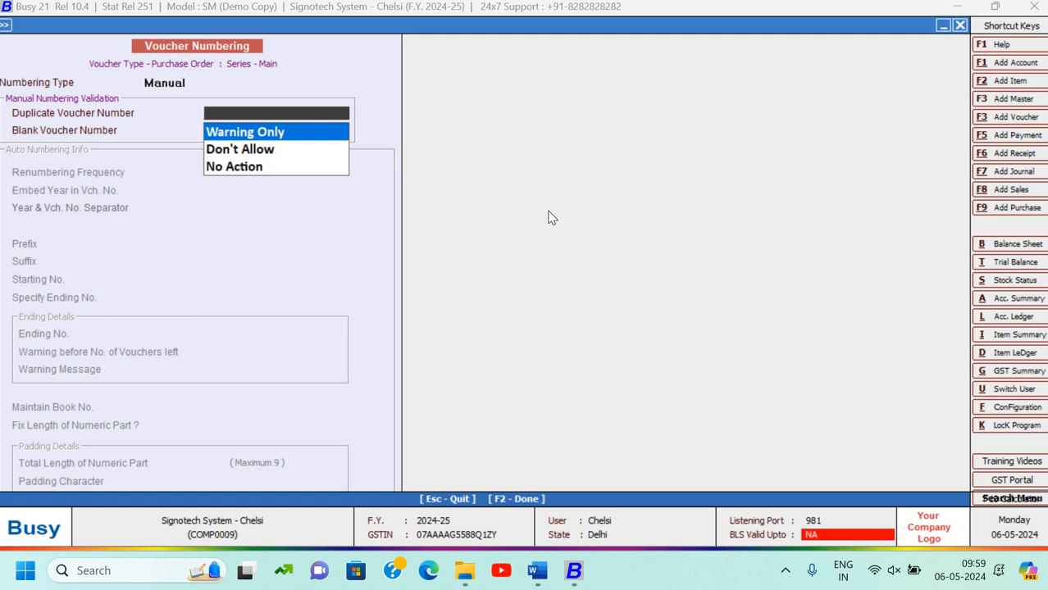
key("Down")
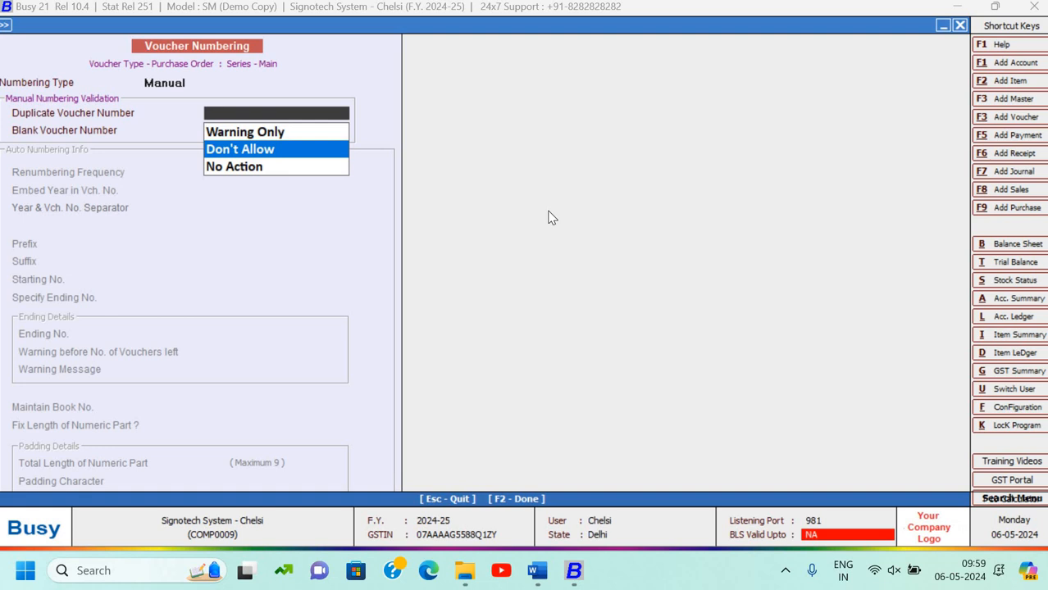
key("Return")
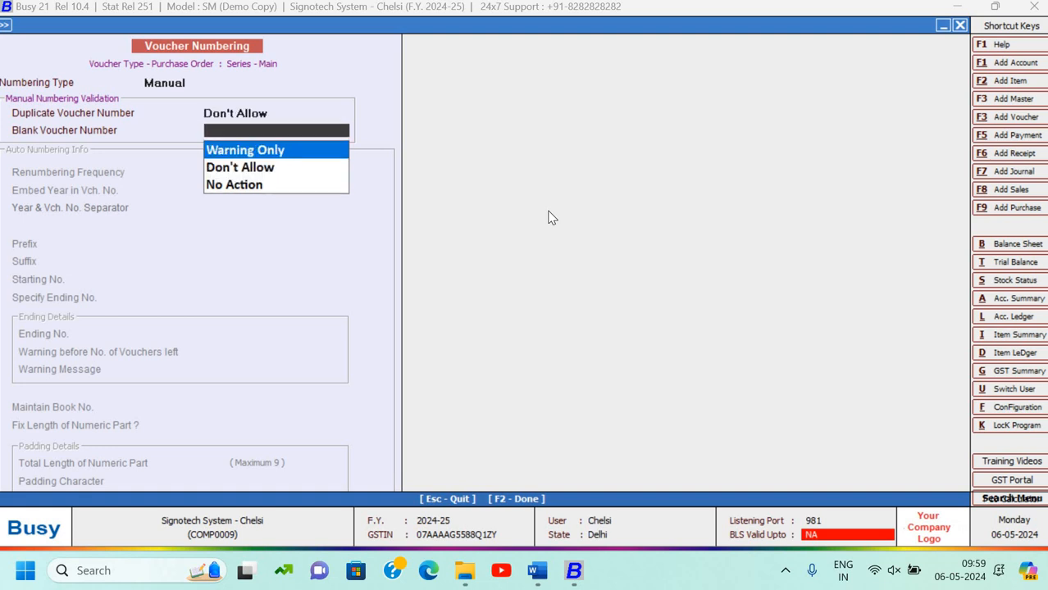
key("Down")
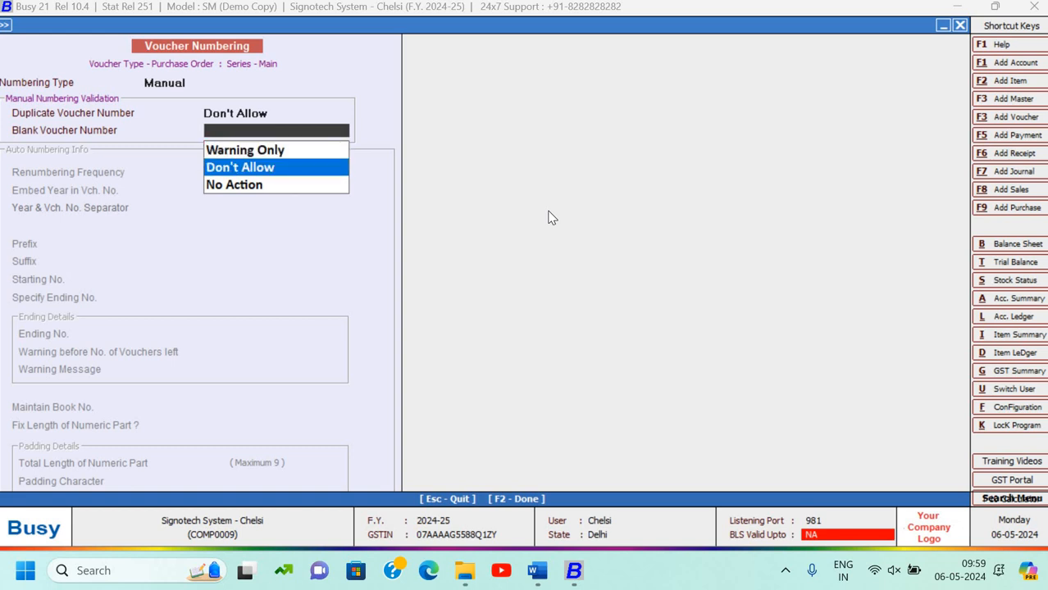
key("Return")
key("Return")
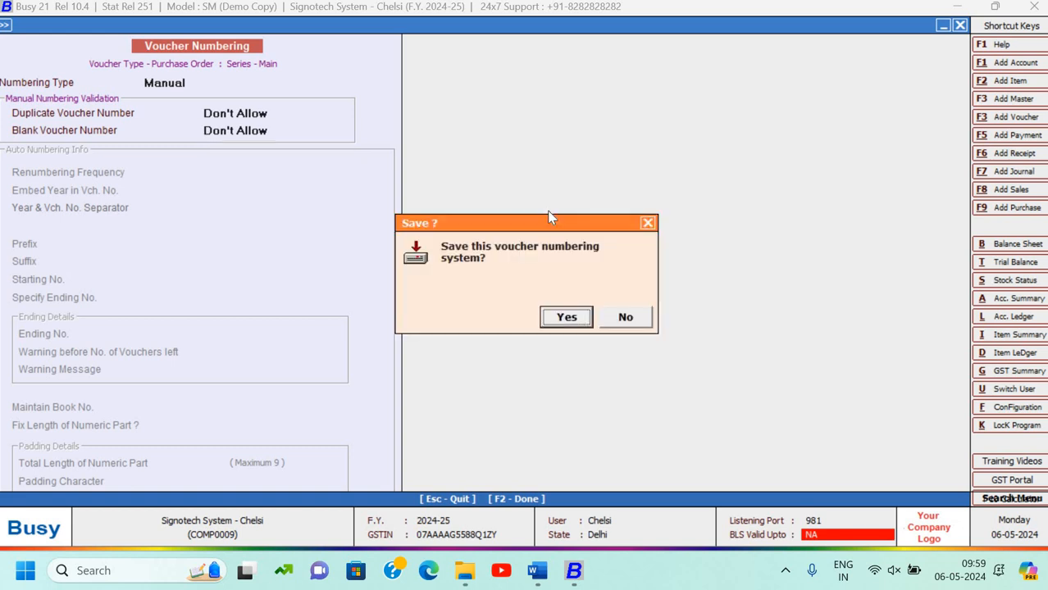
key("Return")
key("Escape")
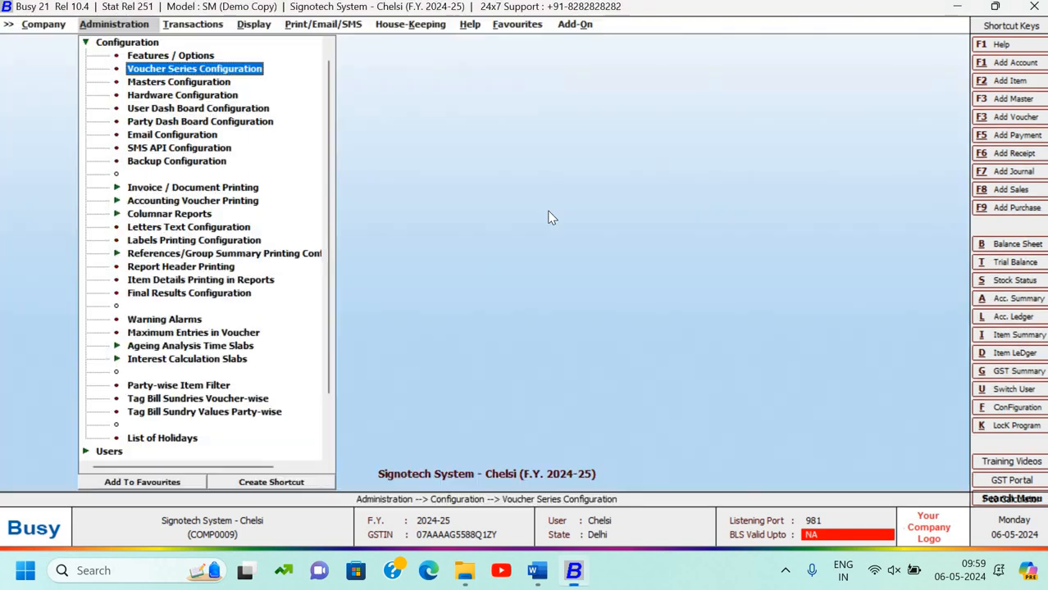
Start a new purchase order in the Main series dated 01-04-2024.
key("Escape")
key("Right")
key("Up")
key("Down")
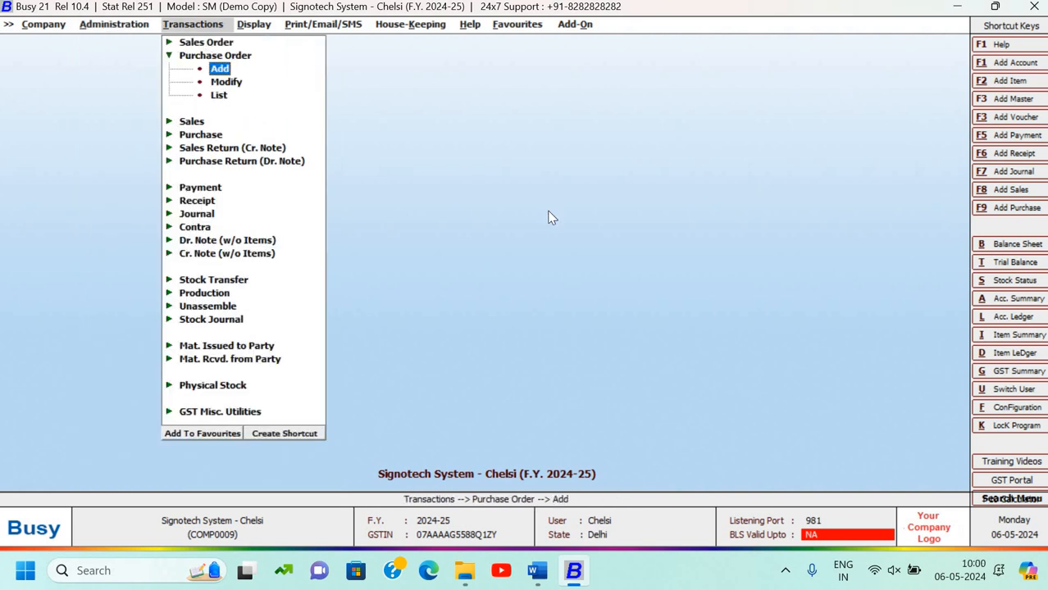
key("Return")
key("Return")
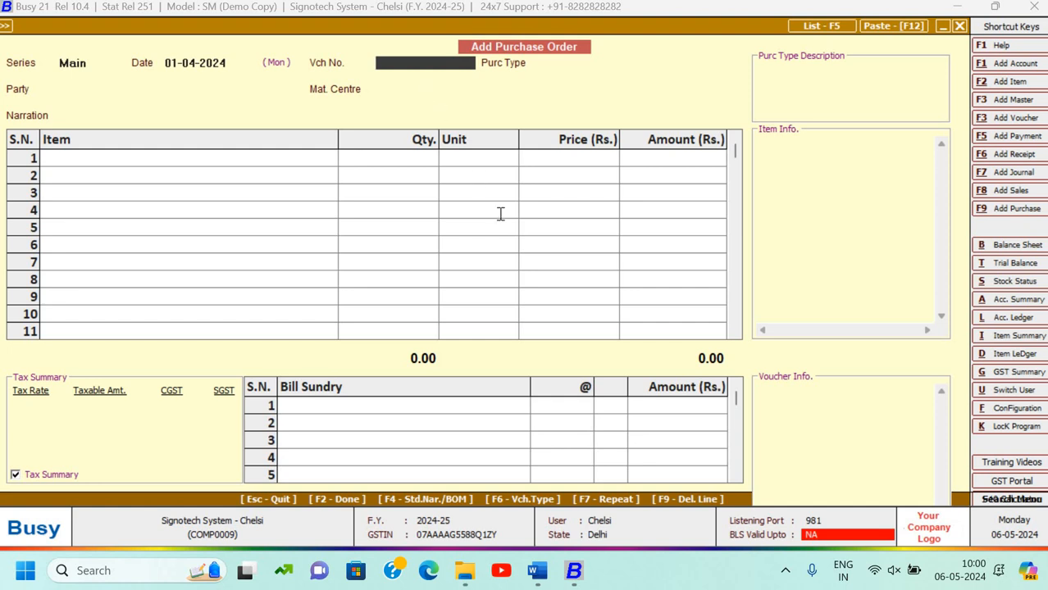
Enter voucher number PO/201 from the assignment and set the purchase type to Local-18%.
key("alt+Tab")
key("alt+Tab")
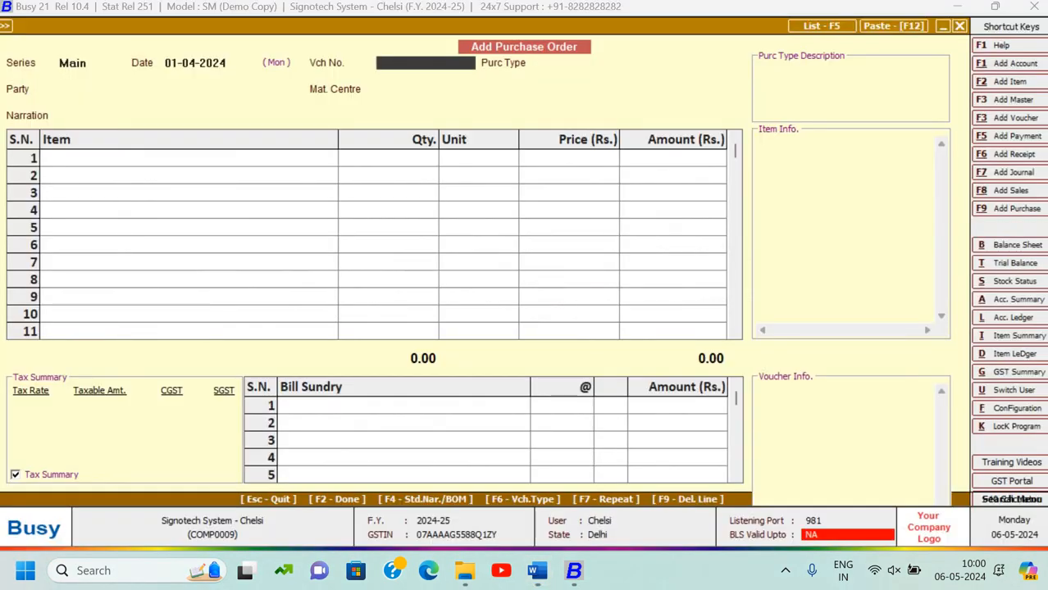
type("PO/201")
key("Return")
key("alt+Tab")
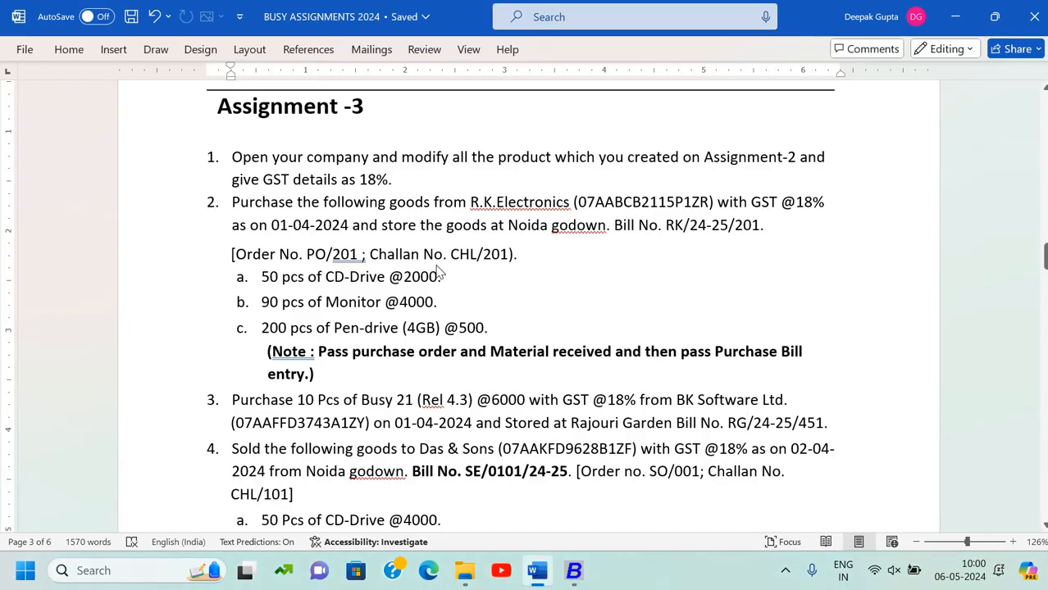
key("alt+Tab")
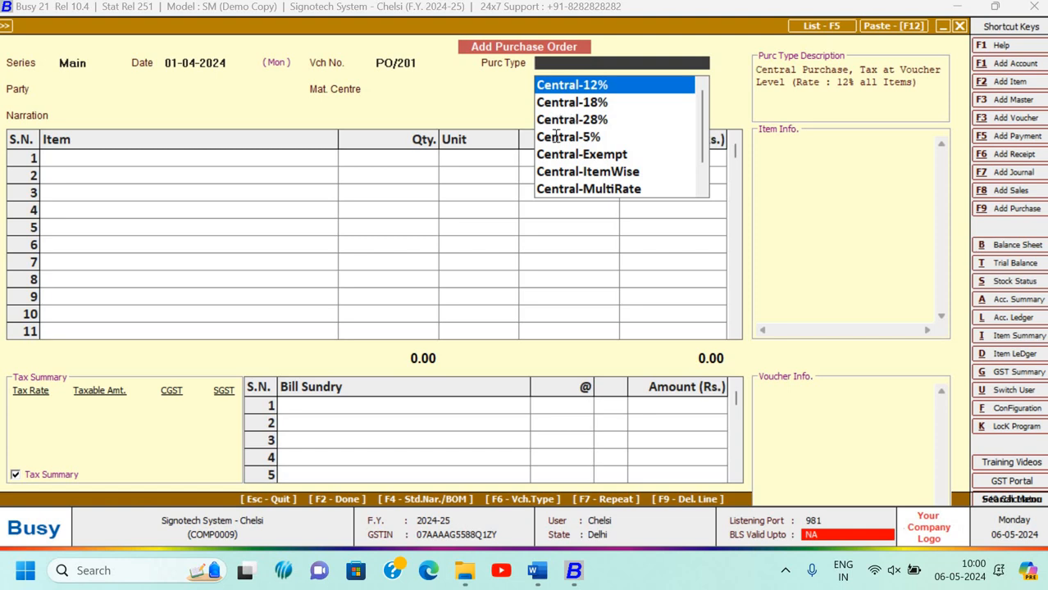
key("alt+Tab")
key("alt+Tab")
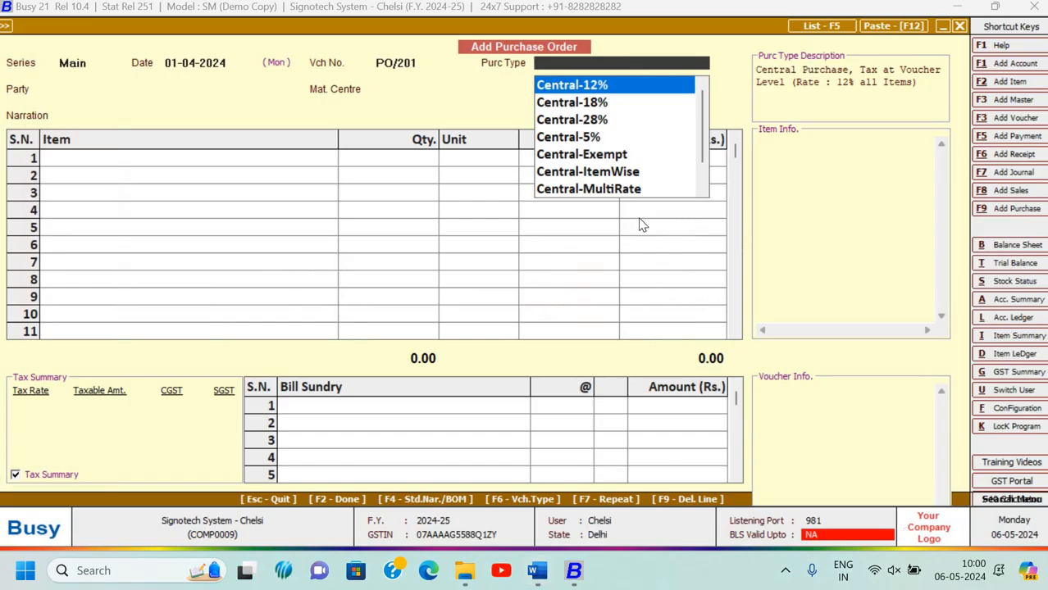
key("l")
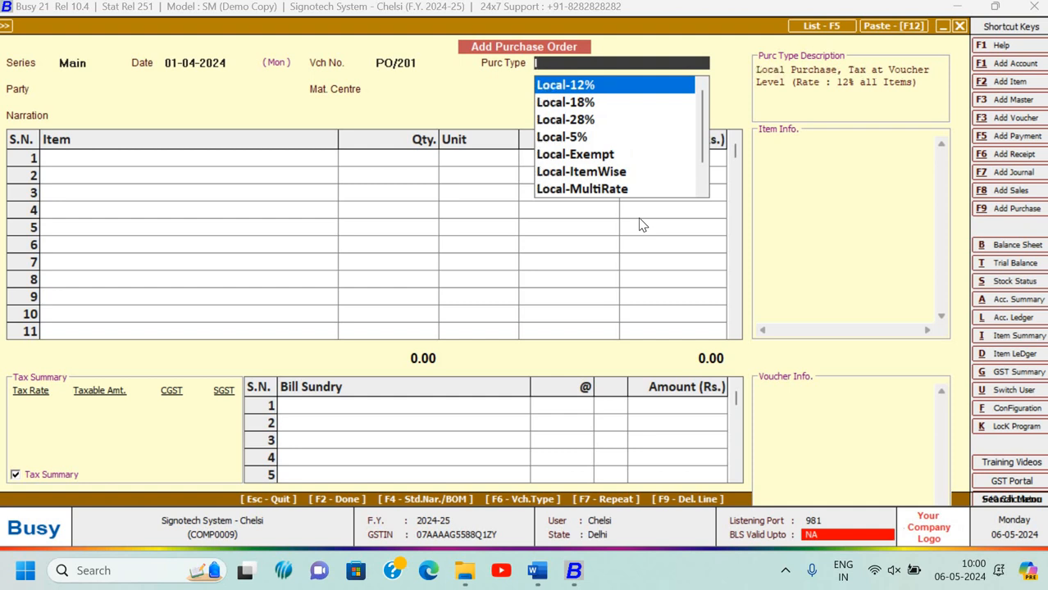
key("Down")
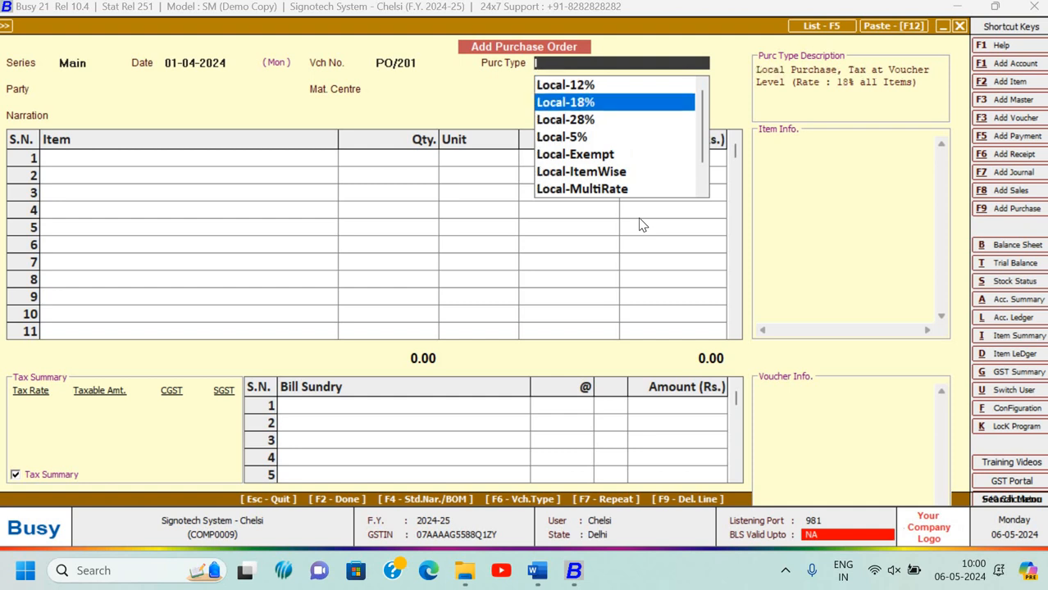
key("Return")
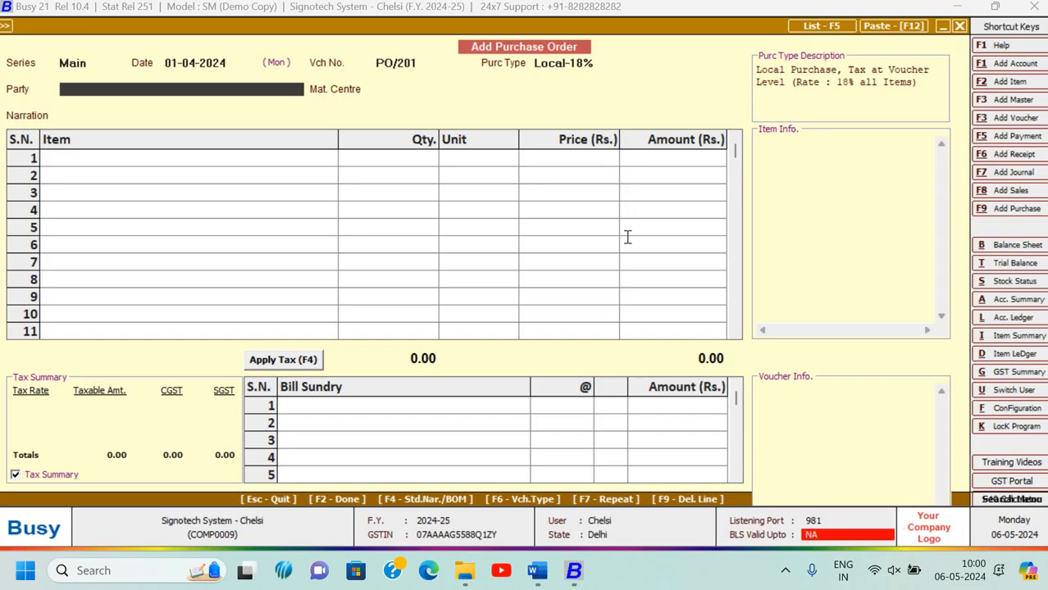
Copy the supplier name R.K.Electronics from the Word assignment and use it to name a new party account in Busy.
key("alt+Tab")
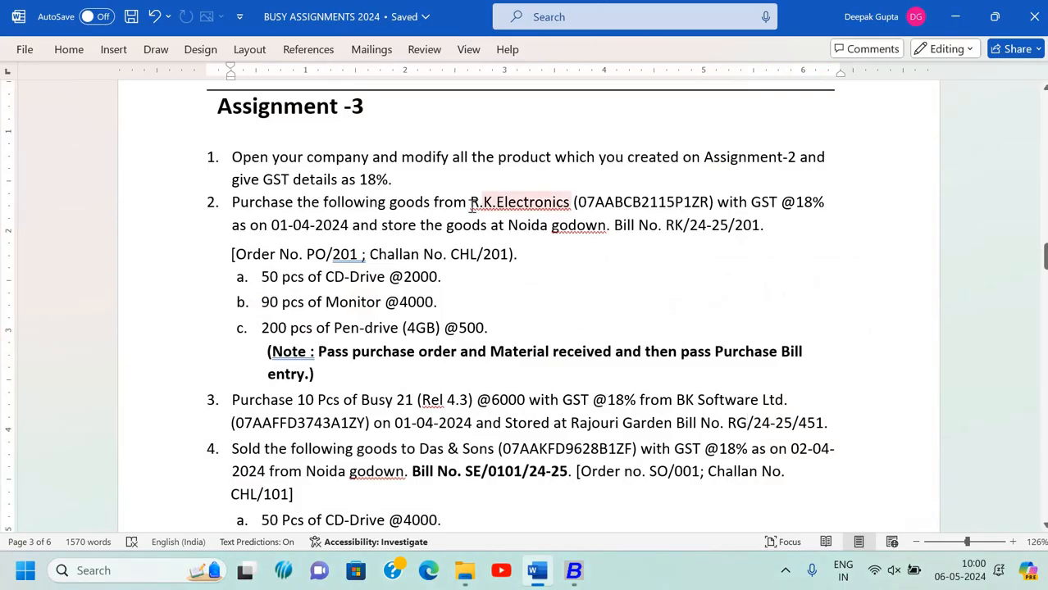
double_click(560, 207)
key("ctrl+c")
key("alt+Tab")
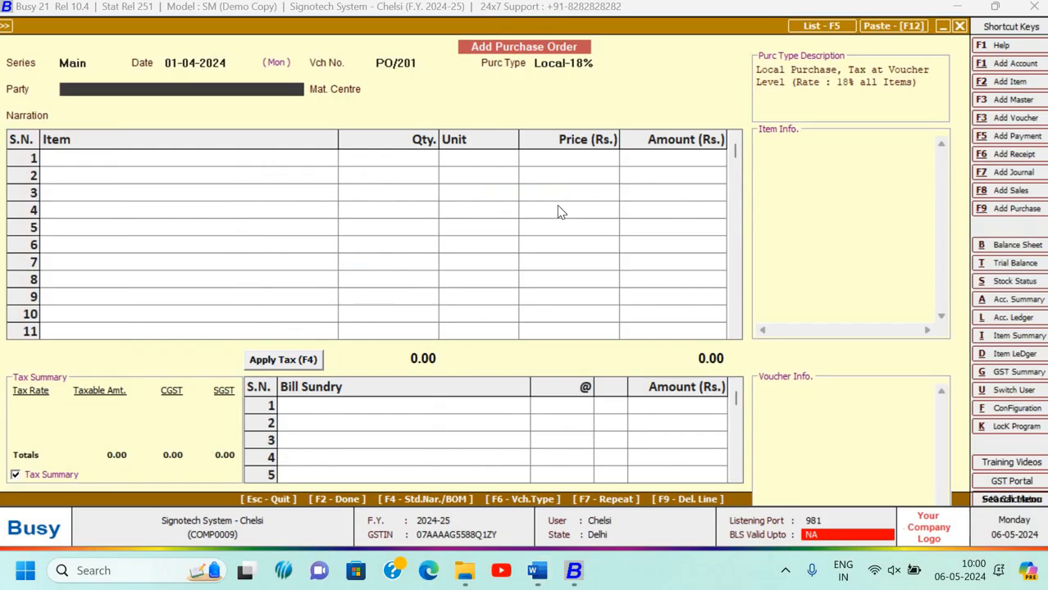
type("r")
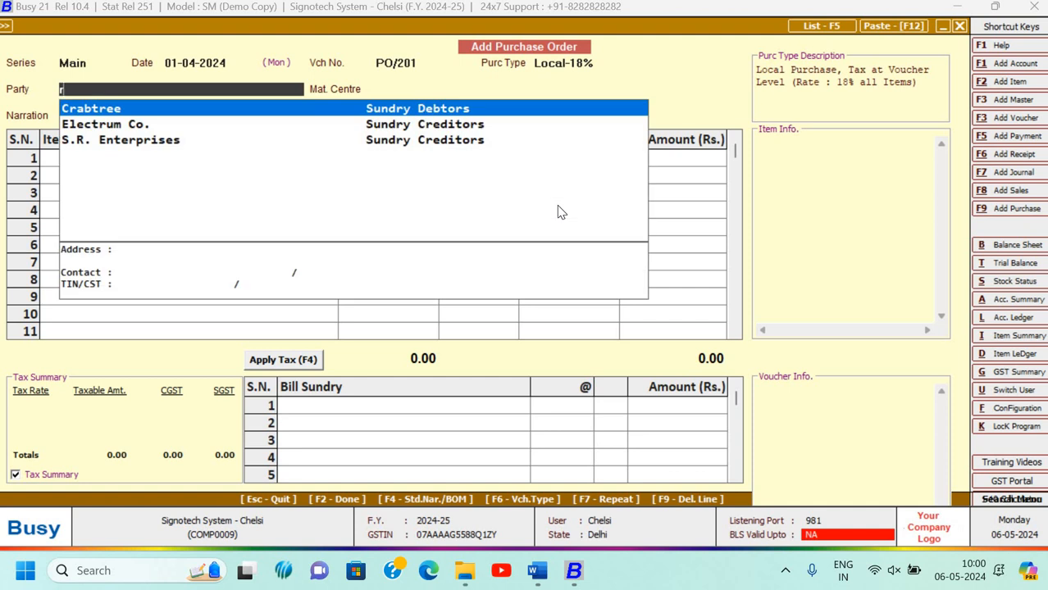
key("F3")
key("ctrl+v")
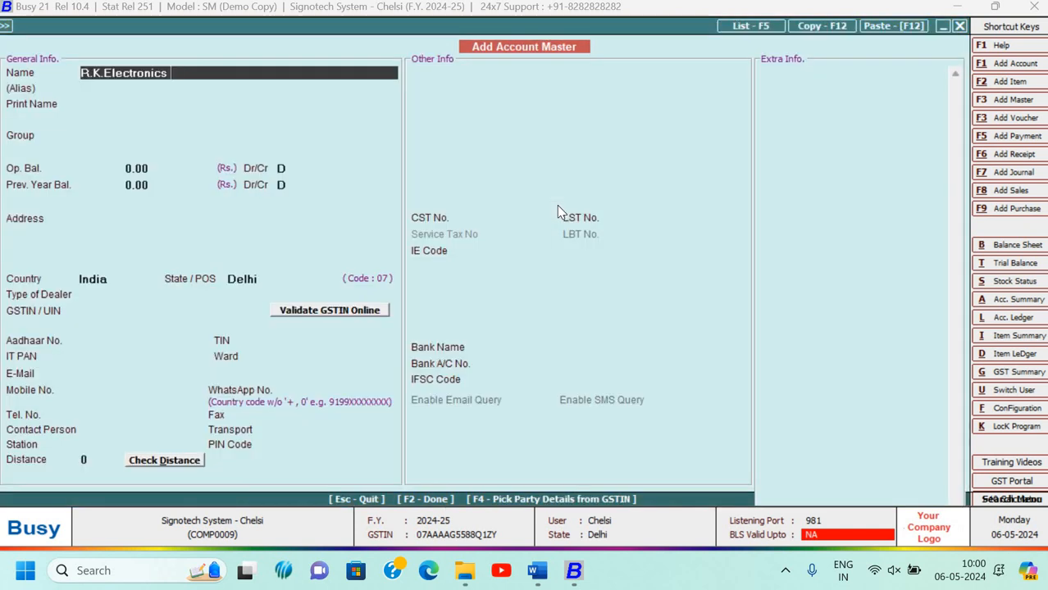
Keep the same print name, assign the account to the Sundry Creditors group, and decline cost centre allocation.
key("Return")
key("Return")
type("s")
key("Down")
key("Down")
key("Down")
key("Down")
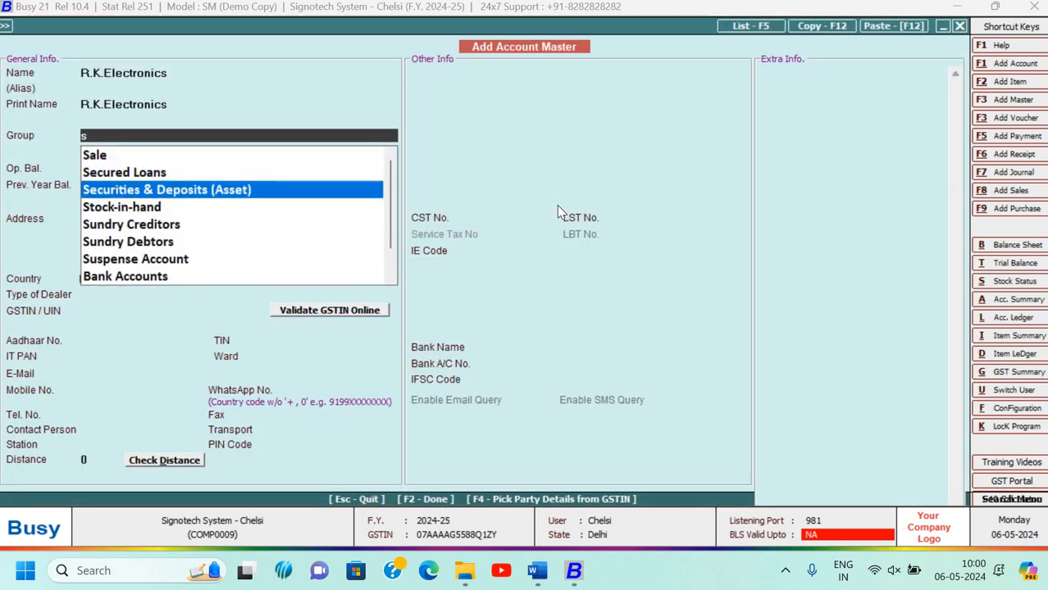
key("Return")
key("Return")
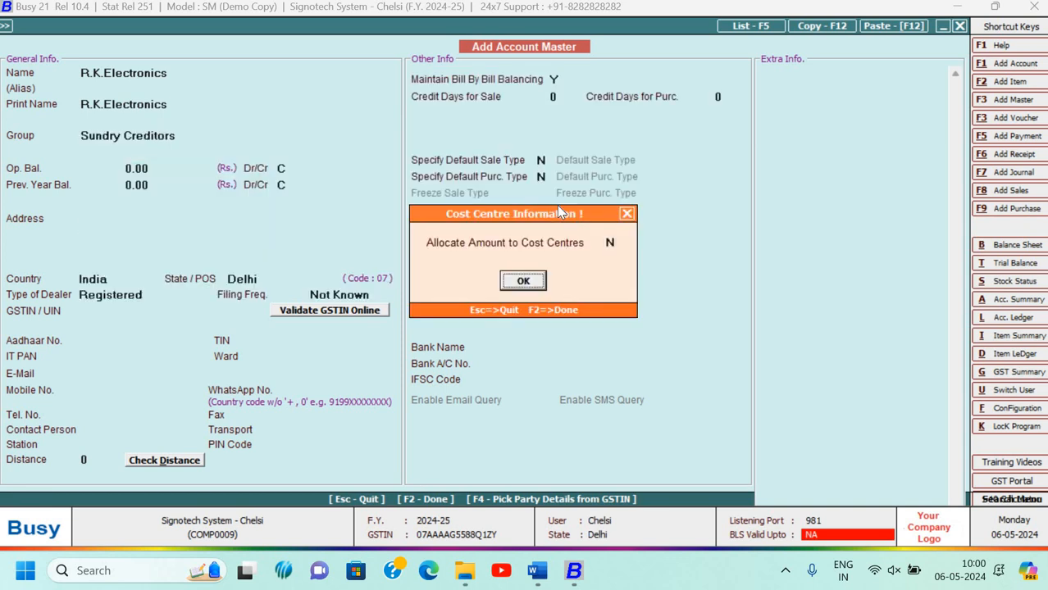
key("Return")
Leave the balances and address at their defaults, and fill in the supplier's GSTIN copied from the Word assignment.
key("Return")
key("Return")
key("Return")
key("Return")
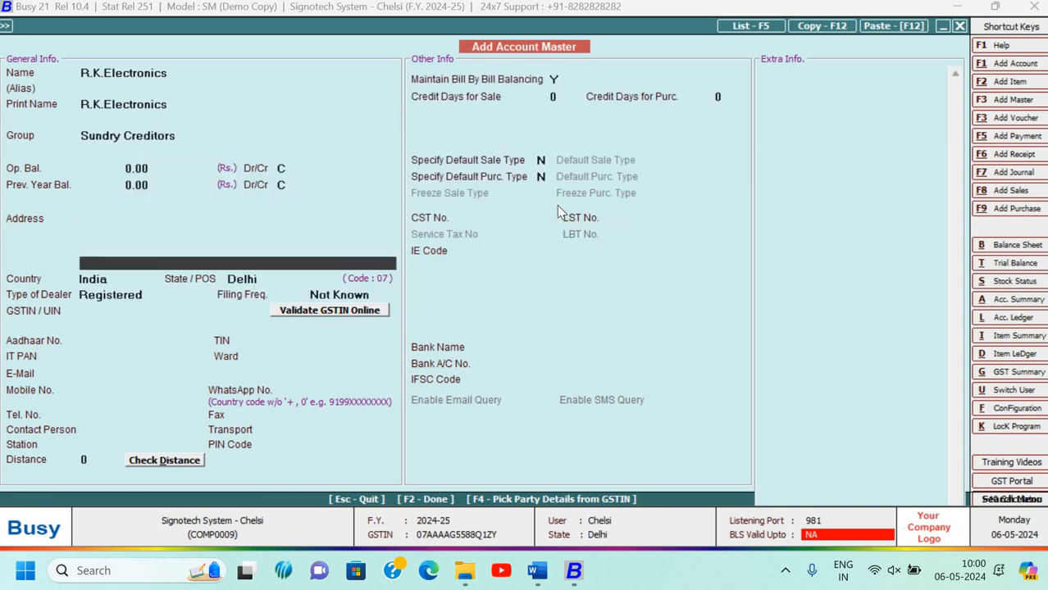
key("Return")
key("Return")
key("Return")
key("Return")
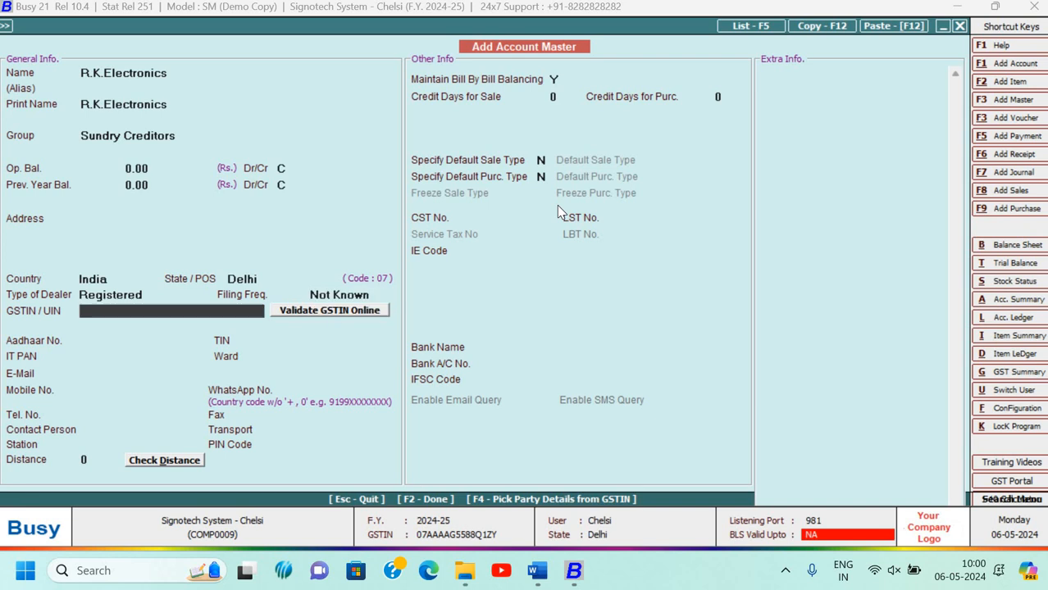
key("alt+Tab")
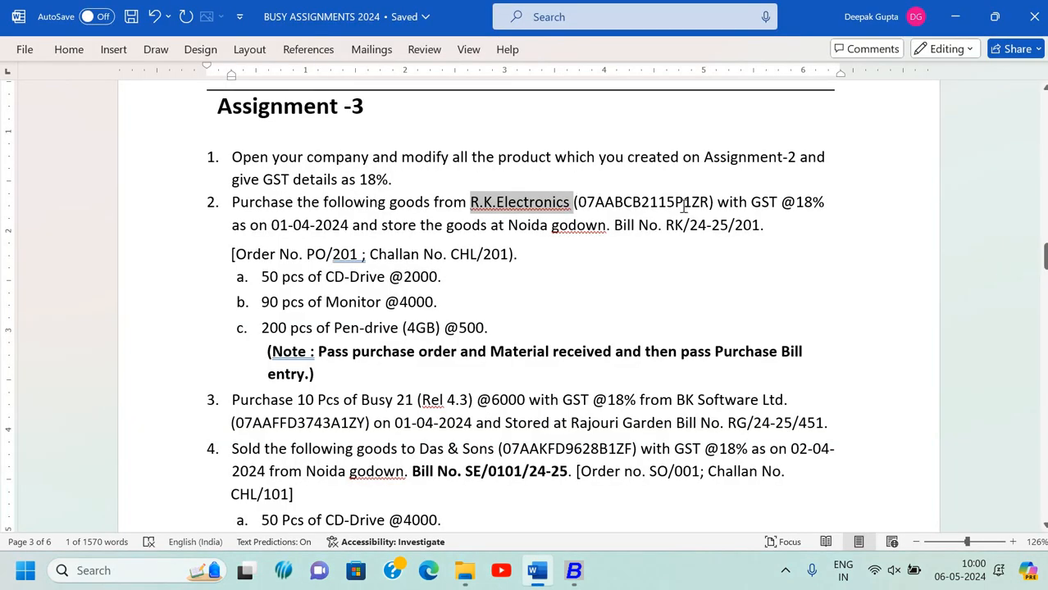
left_click_drag(577, 203, 713, 204)
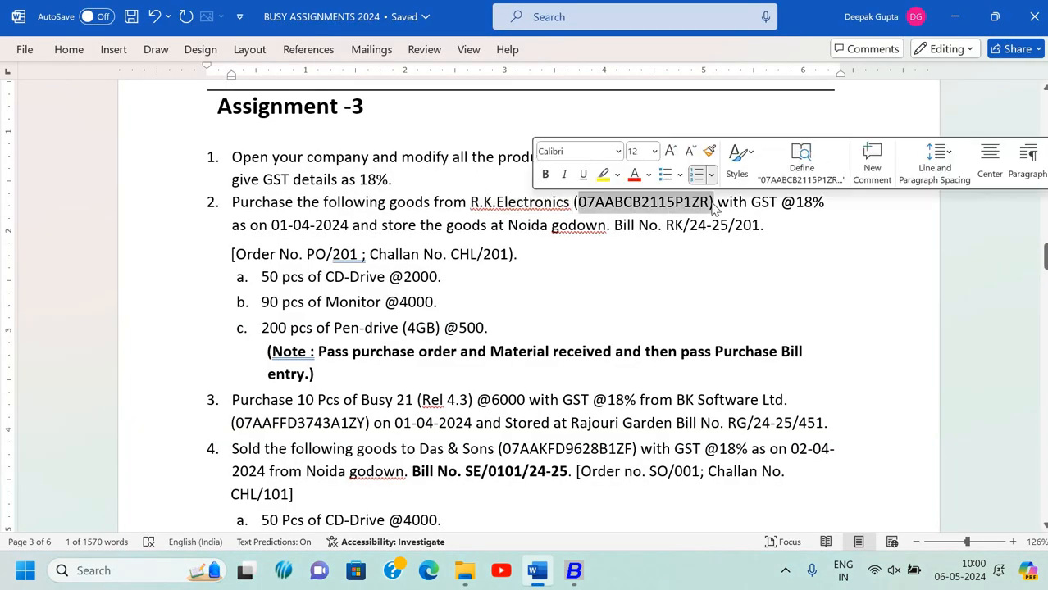
key("ctrl+c")
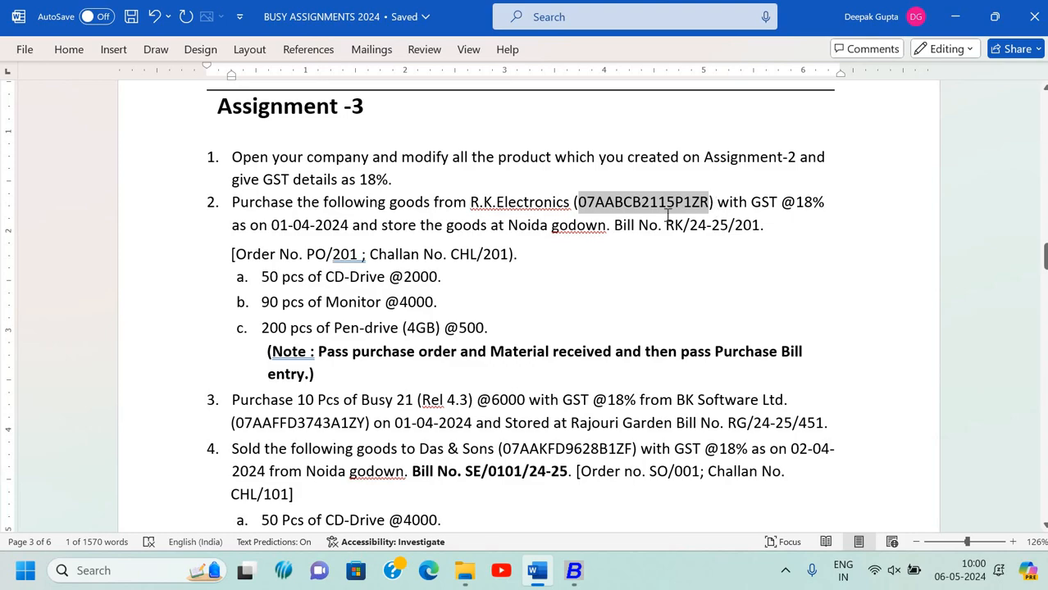
key("alt+Tab")
key("ctrl+v")
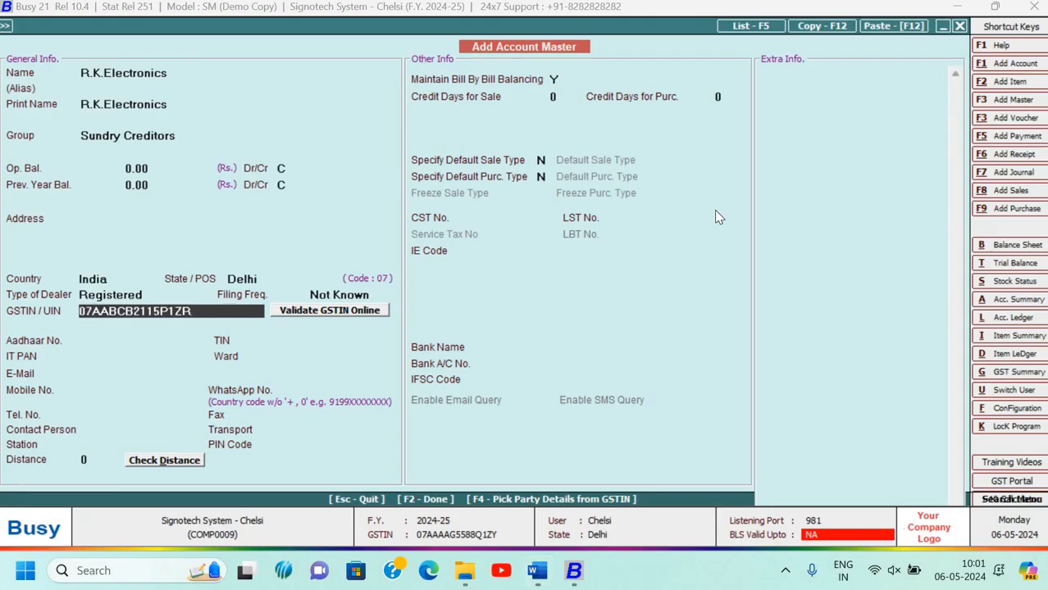
key("Return")
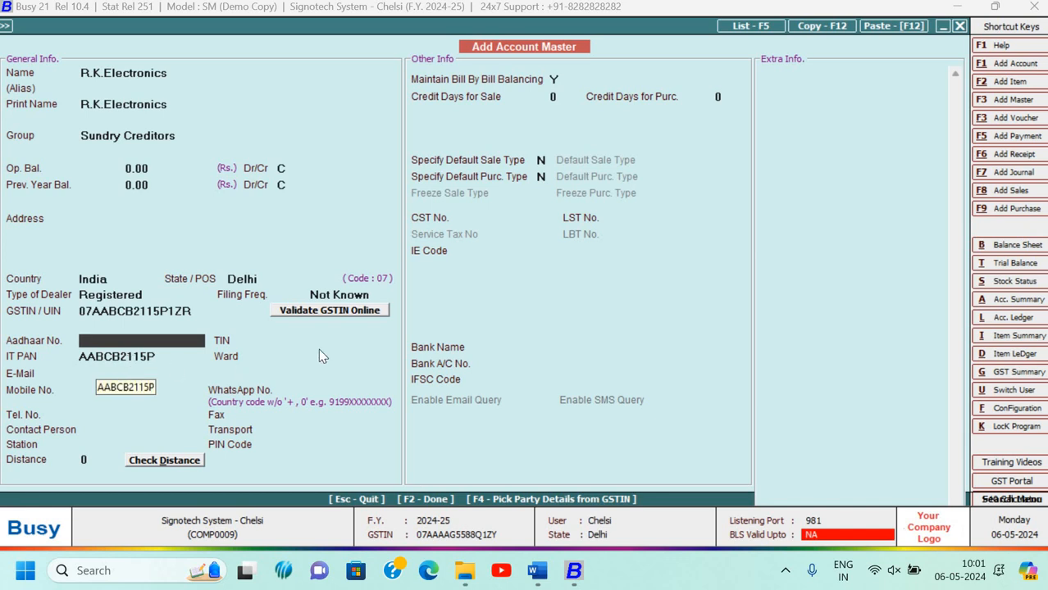
Leave the remaining contact and credit fields unfilled and save the supplier account as the order's party.
key("Return")
key("Return")
key("Return")
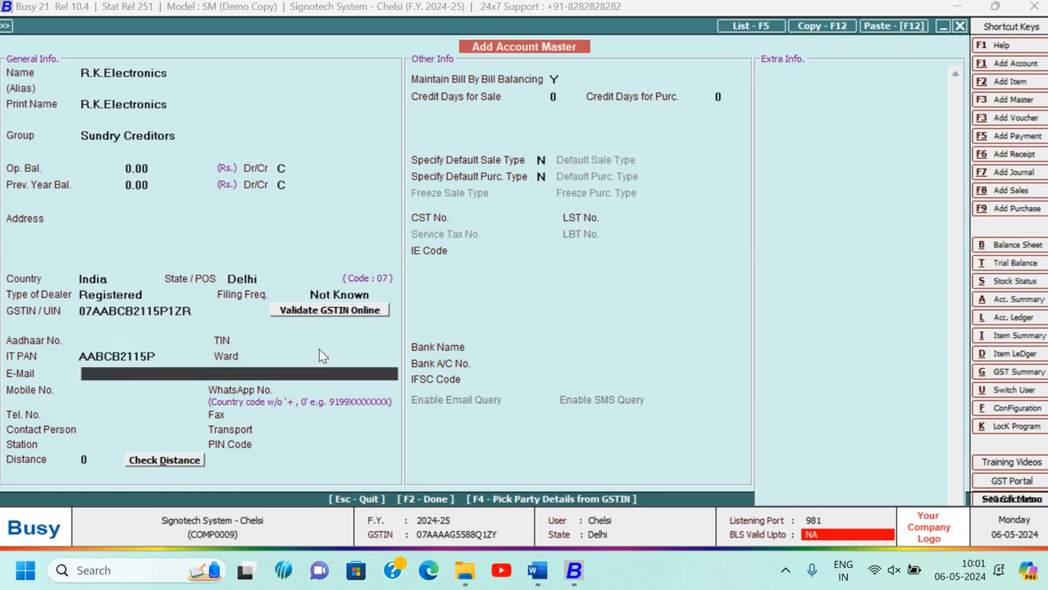
key("Return")
key("Return")
key("Return")
key("Return")
key("Return")
key("Return")
key("Return")
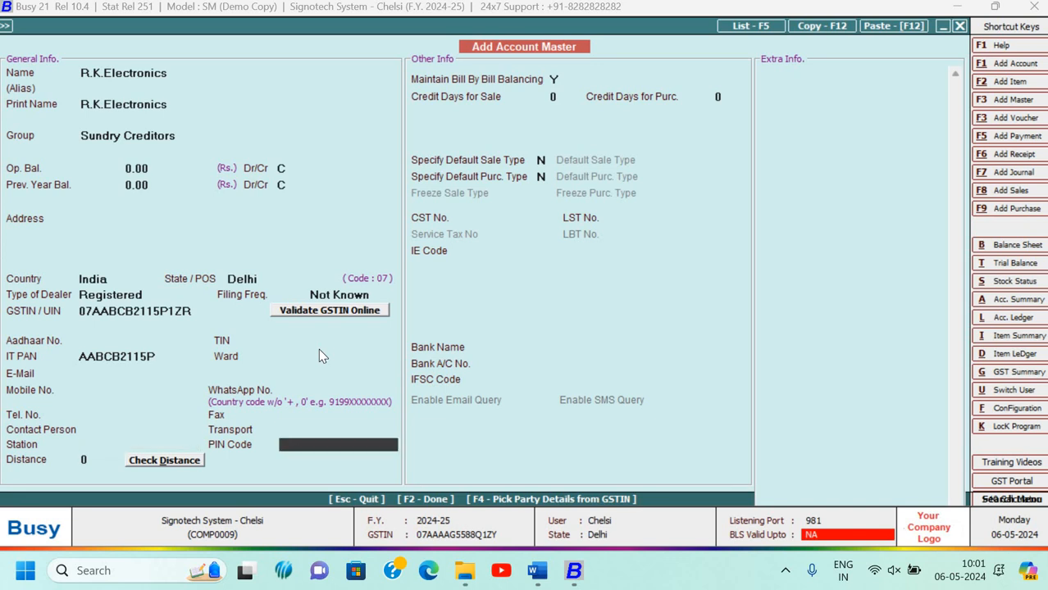
key("Return")
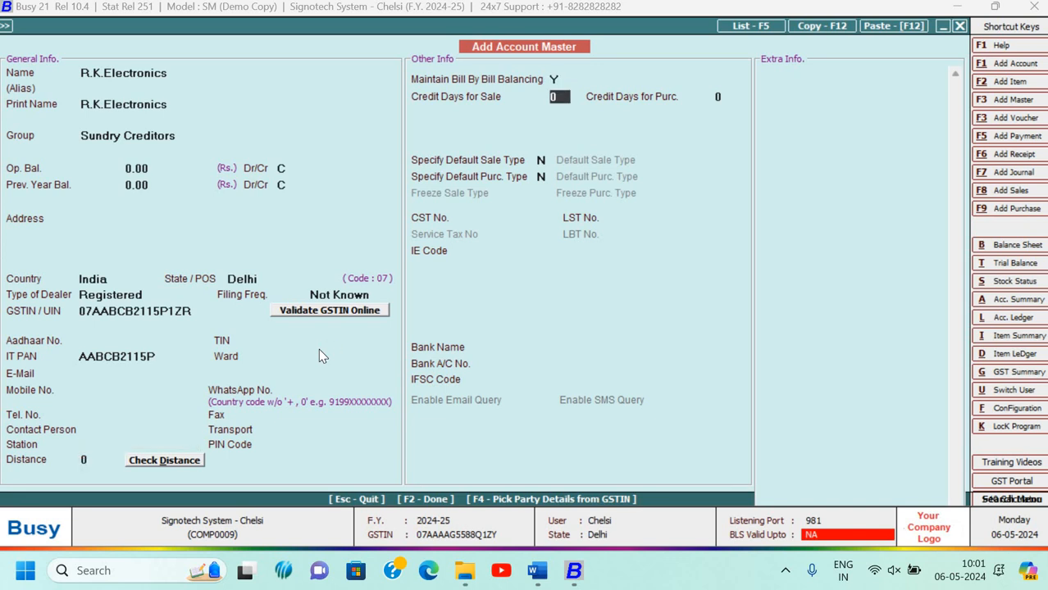
key("F2")
key("Return")
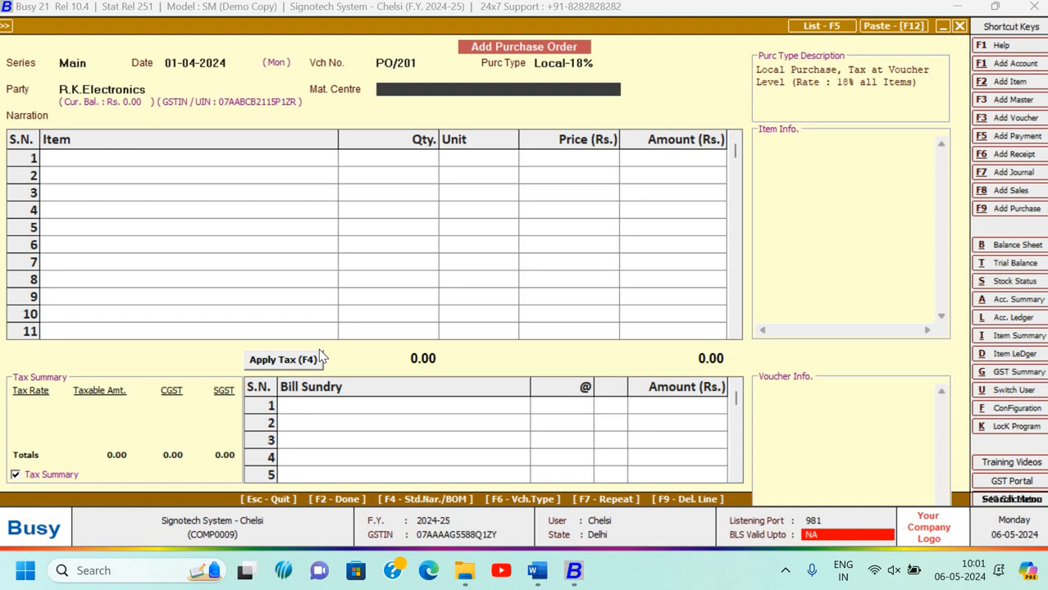
Check the godown in the assignment and set the purchase order's material centre to Noida.
key("alt+Tab")
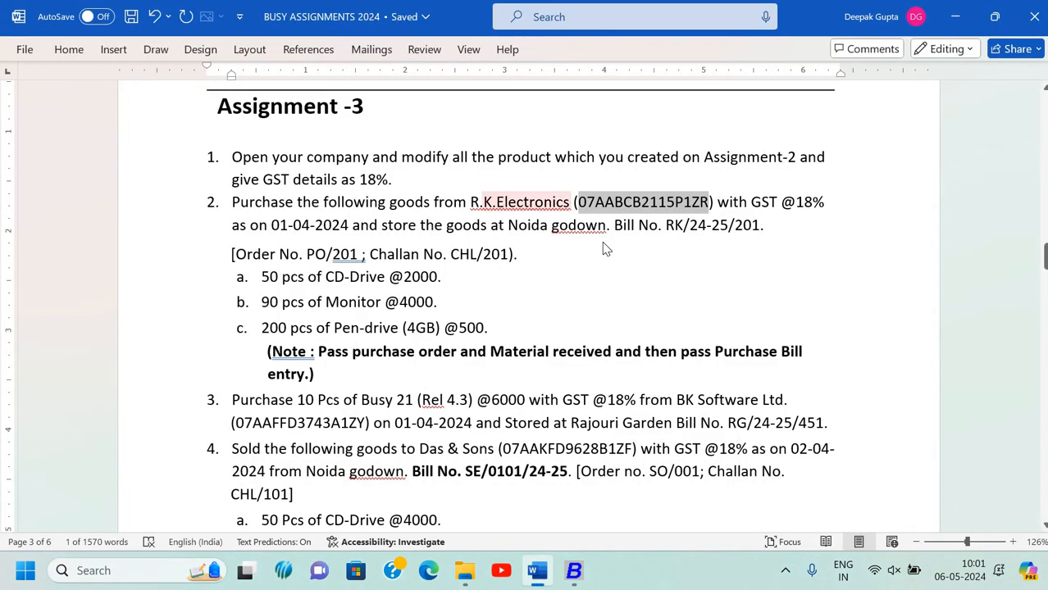
key("alt+Tab")
type("noi")
key("Return")
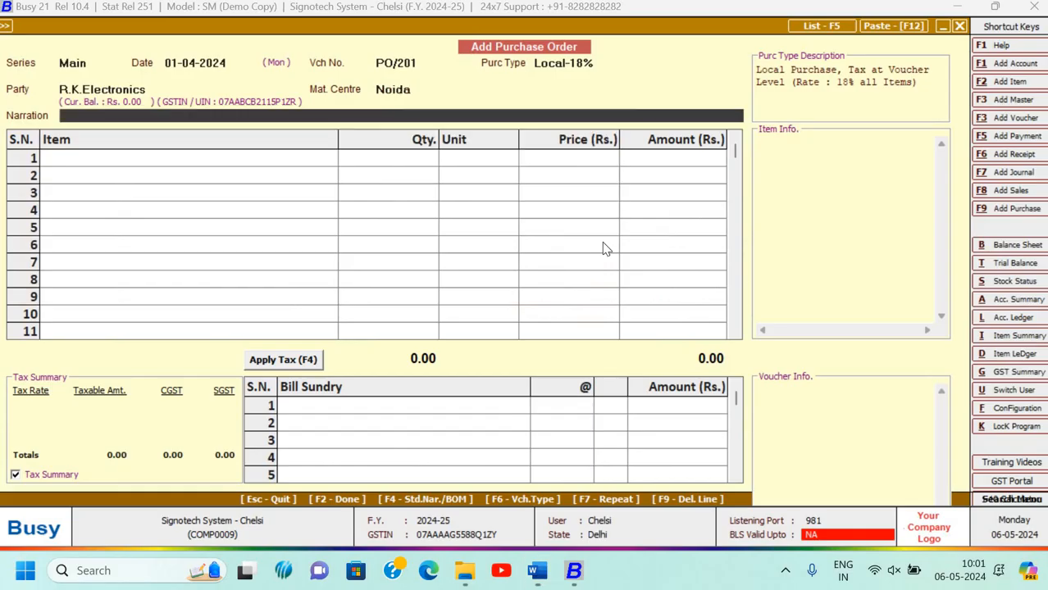
type("Being")
key("BackSpace")
key("BackSpace")
key("BackSpace")
key("BackSpace")
key("BackSpace")
key("F4")
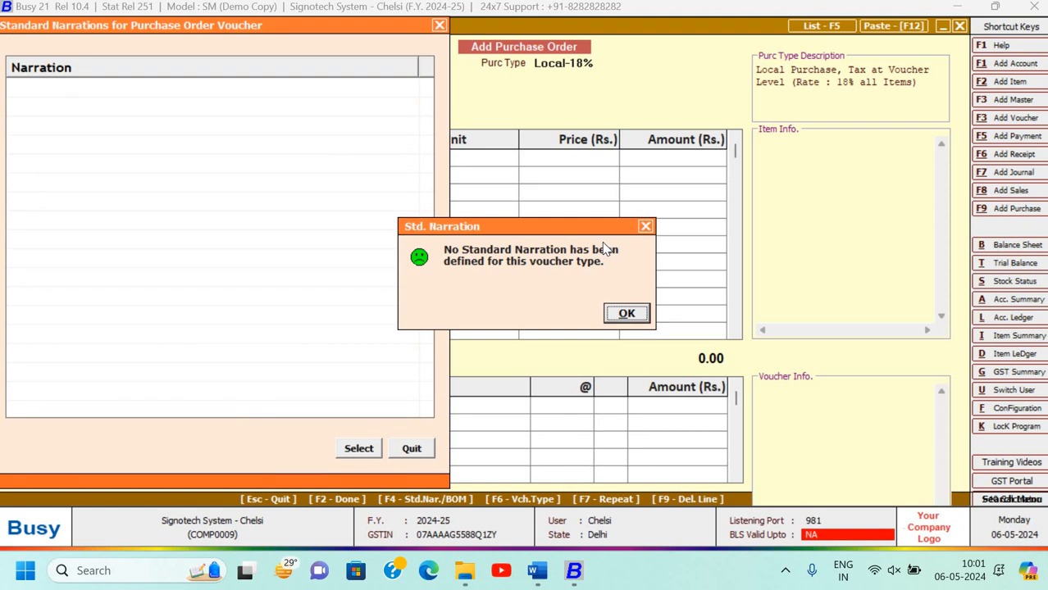
key("Return")
Enter "BEing goods purchase" as the purchase order's narration.
type("BEi")
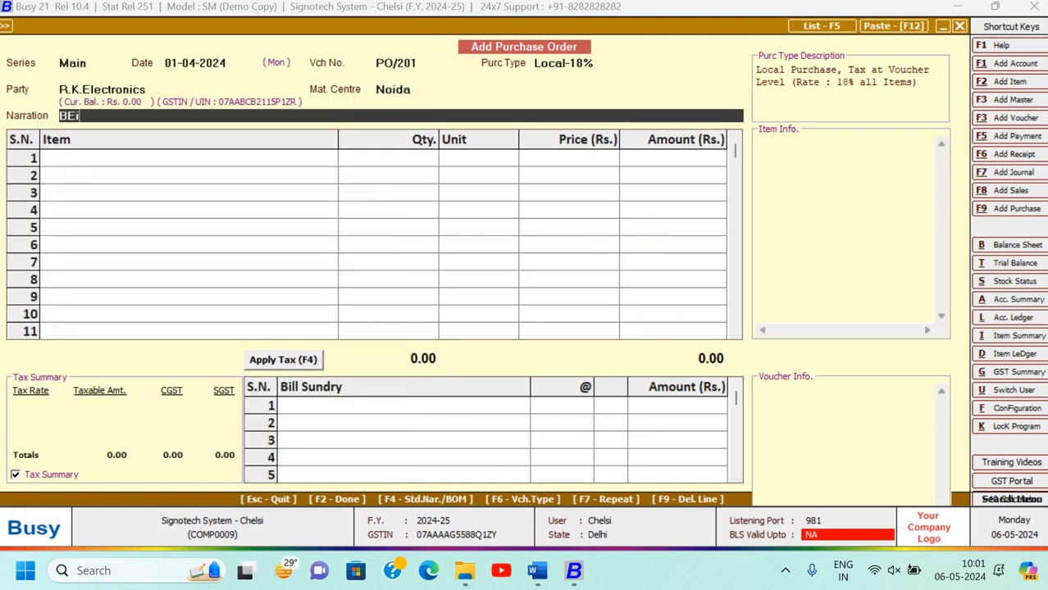
type("ng goods purchase")
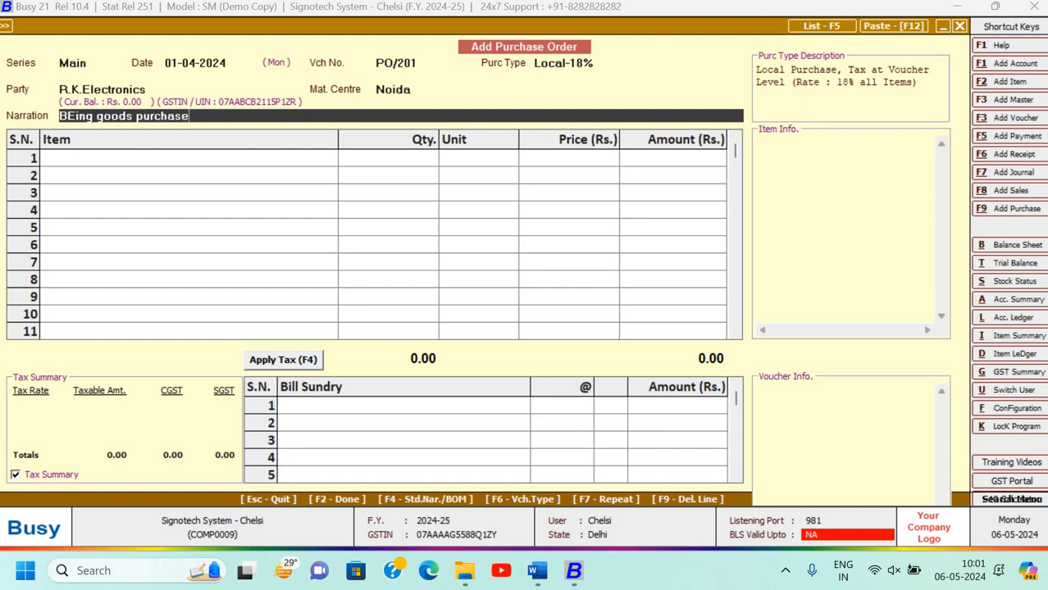
key("Return")
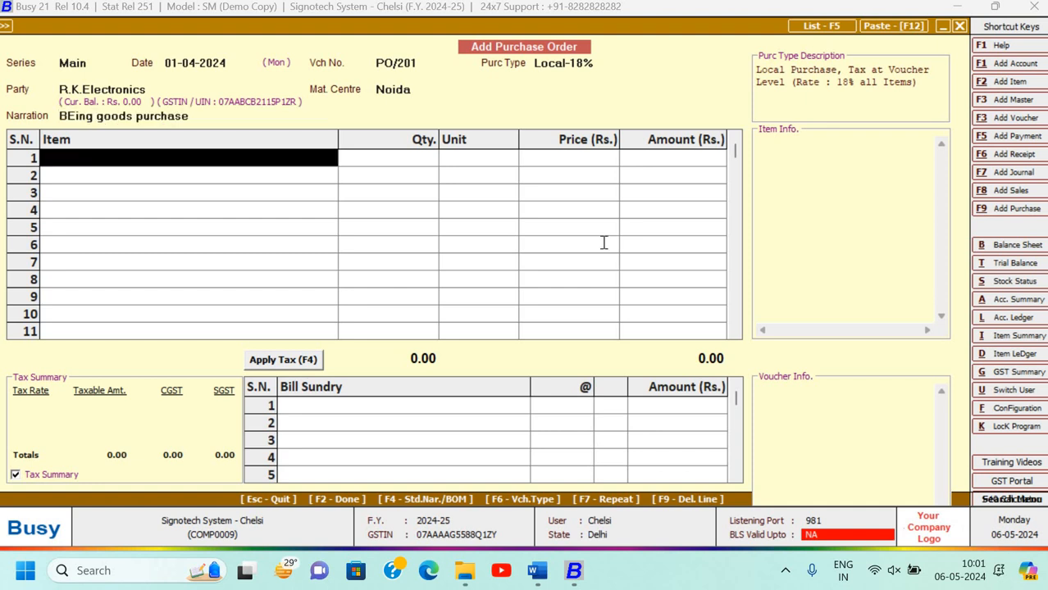
Check the goods in the Word assignment and add CD - Drive as the first item with a quantity of 50 Pcs.
key("alt+Tab")
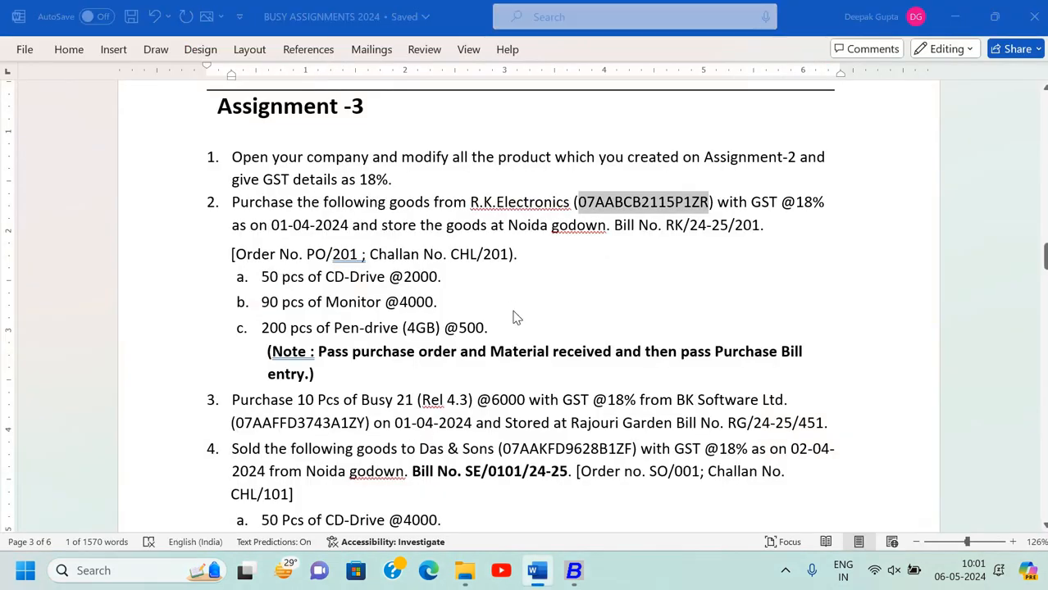
key("alt+Tab")
type("c")
key("Return")
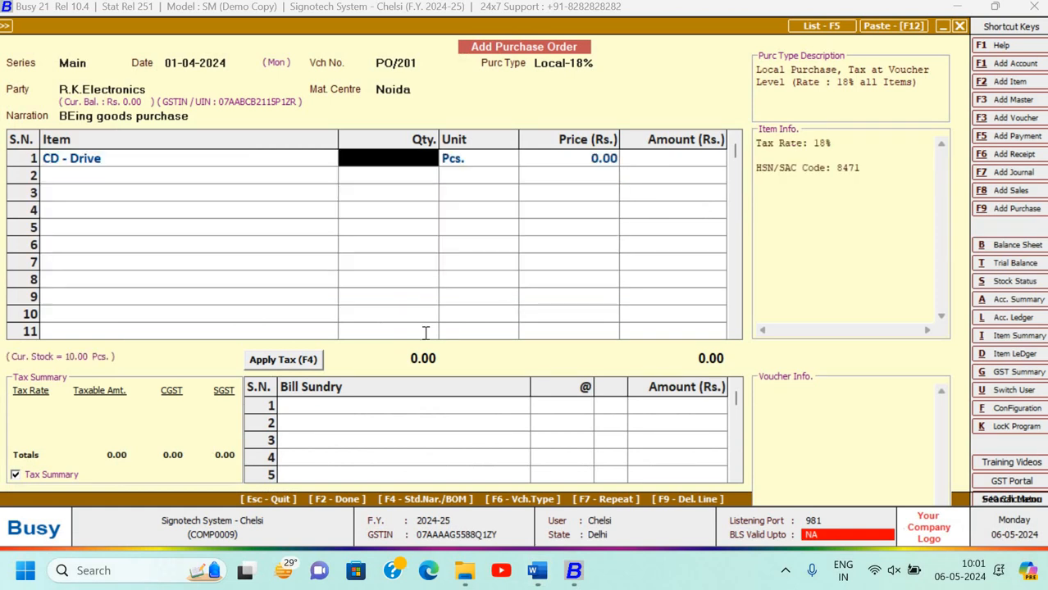
key("alt+Tab")
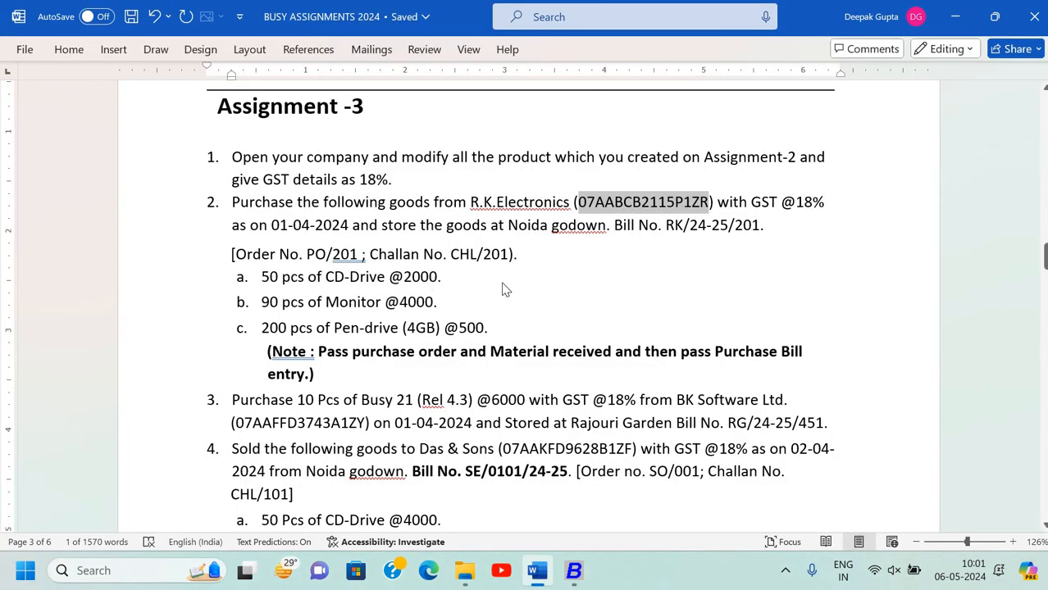
key("alt+Tab")
type("50")
key("Return")
key("Return")
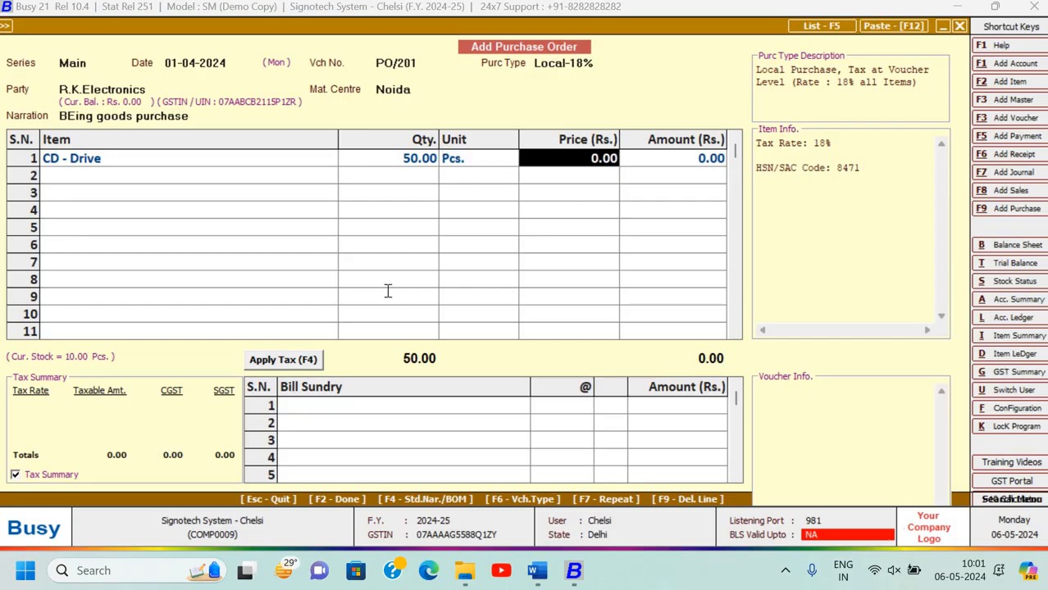
Check the rate in the assignment and set the CD - Drive line's price to 2000.
key("alt+Tab")
key("alt+Tab")
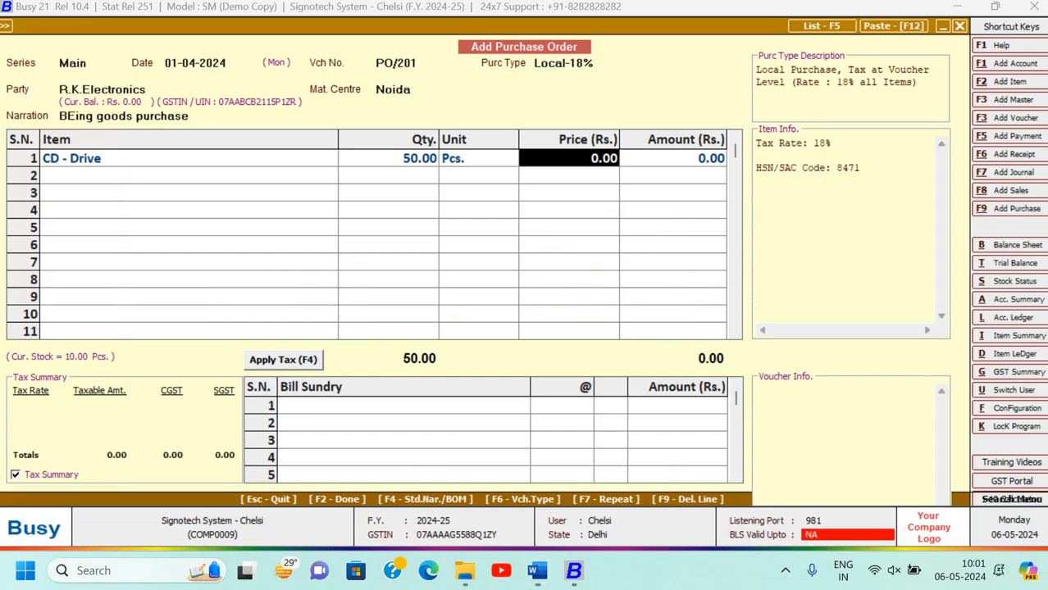
type("20000")
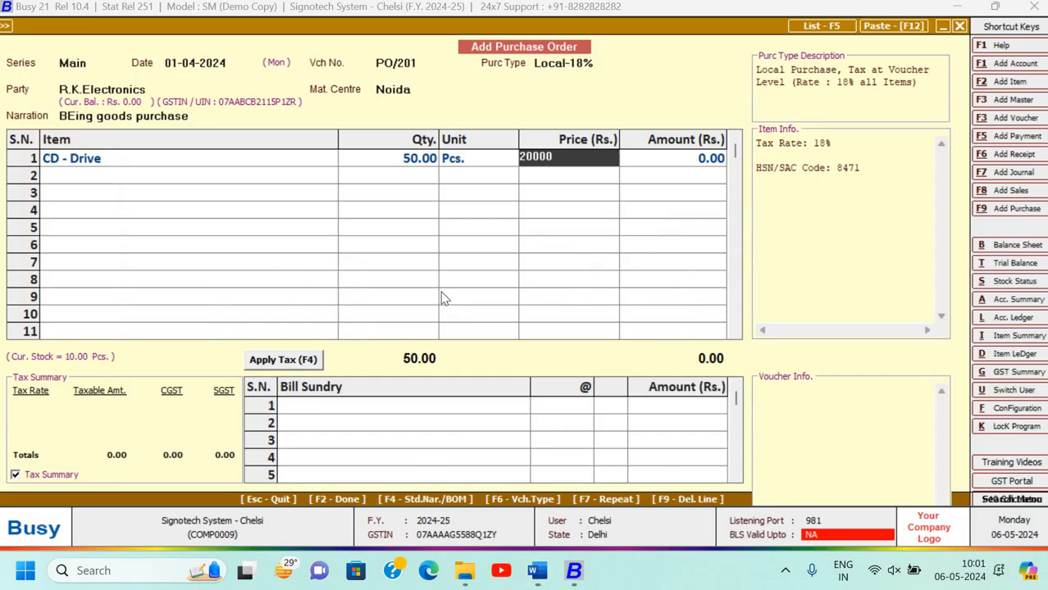
key("BackSpace")
key("Return")
key("Return")
Add Monitor as the second item with a quantity of 90 Pcs. at a price of 4000, as in the assignment.
key("alt+Tab")
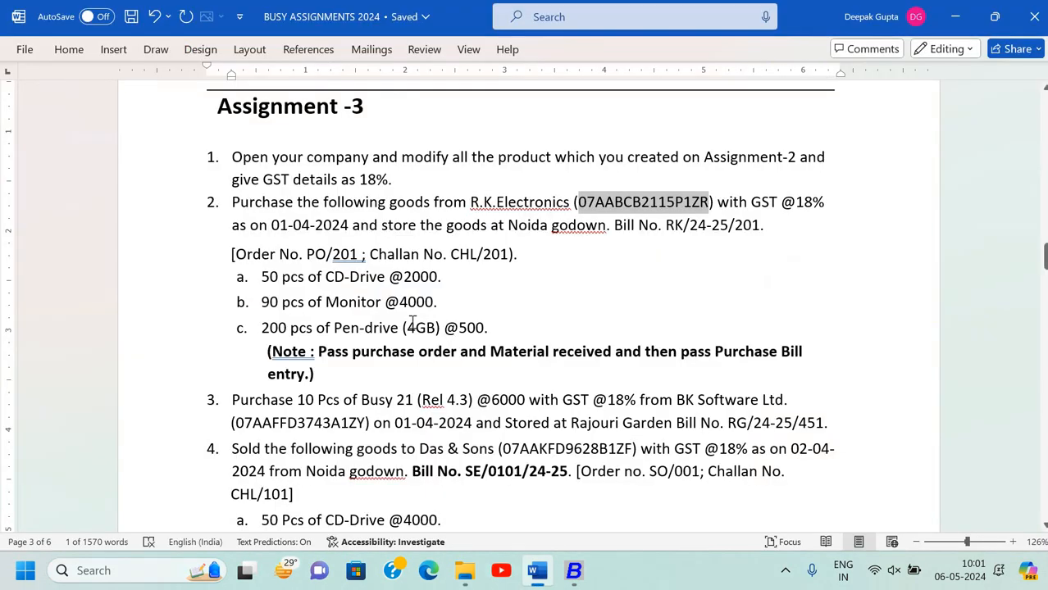
key("alt+Tab")
type("mon")
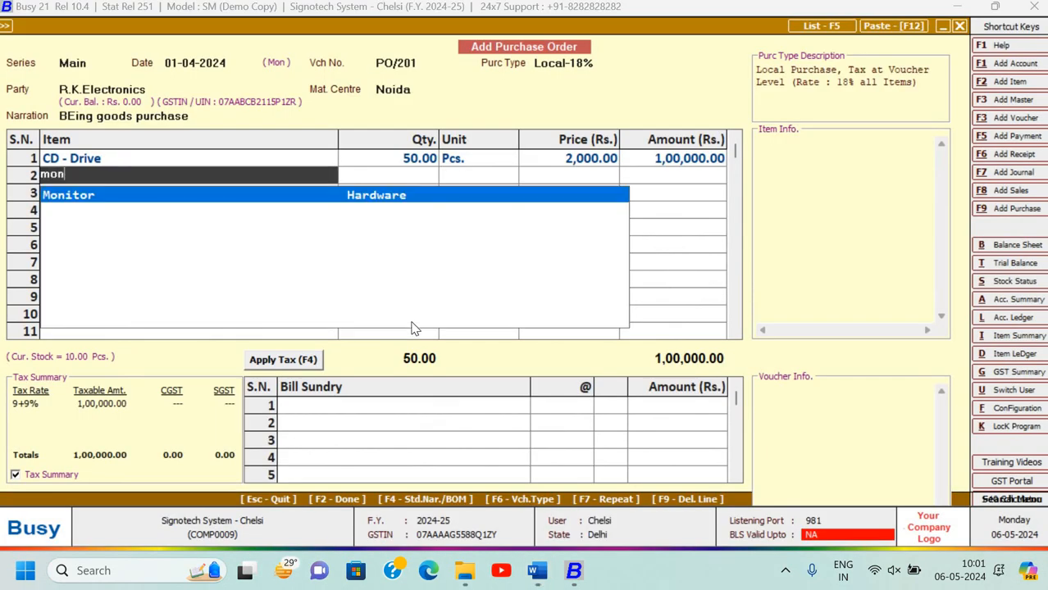
key("Return")
type("90")
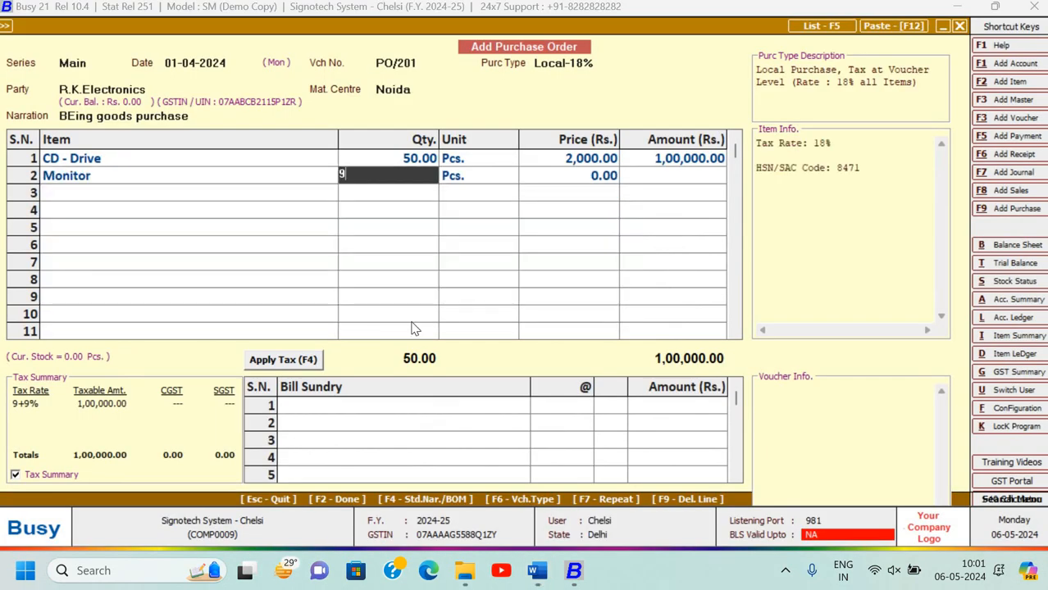
key("Return")
key("Return")
type("4000")
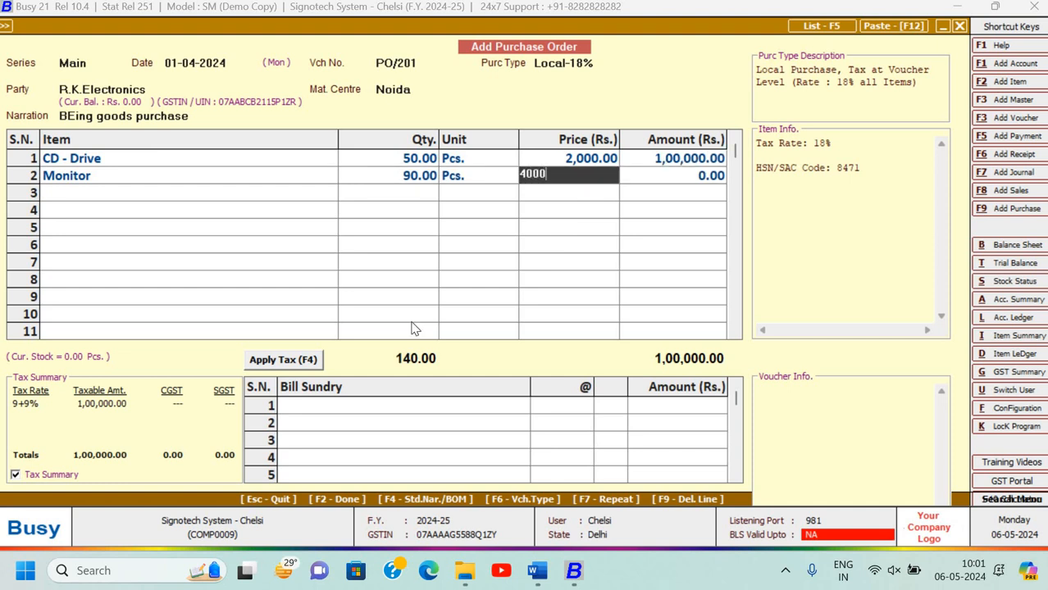
key("Return")
key("Return")
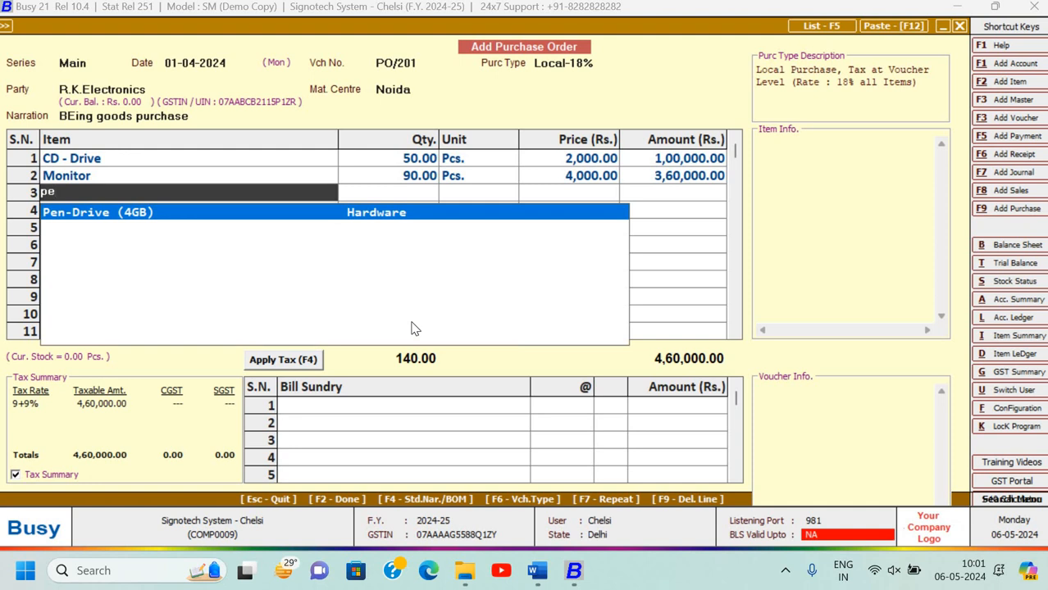
Add Pen-Drive (4GB) as the third item, 200 Pcs. at a price of 500, and check the lines against the assignment.
key("Return")
type("200")
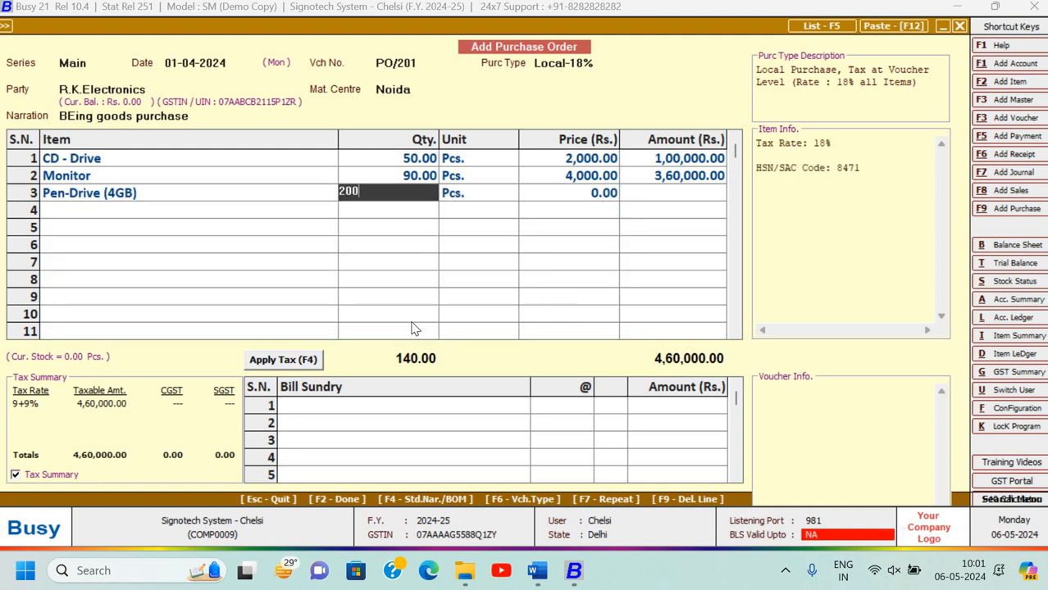
key("Return")
key("Return")
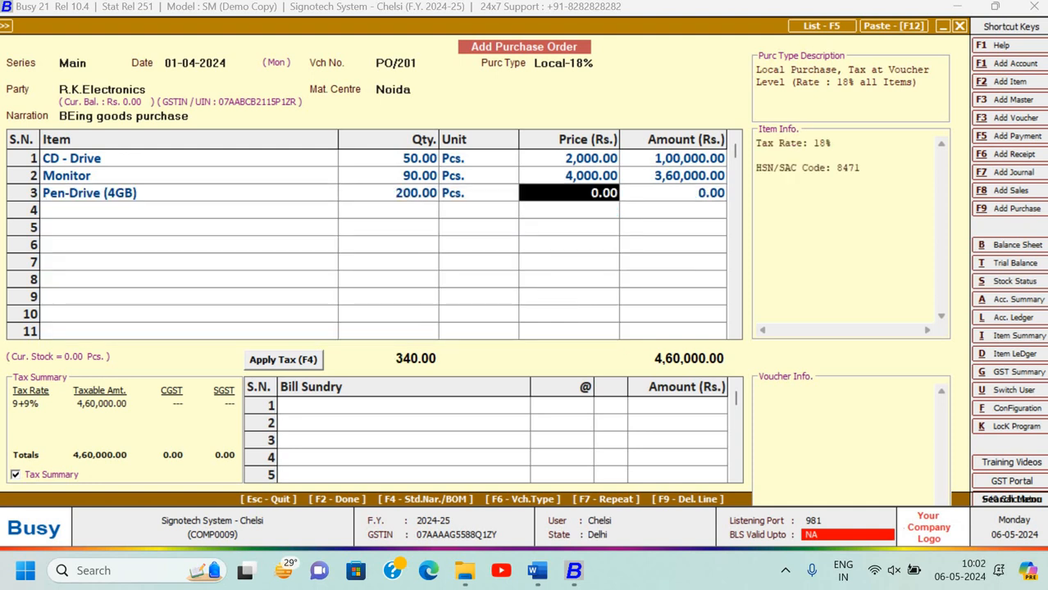
type("500")
key("Return")
key("Return")
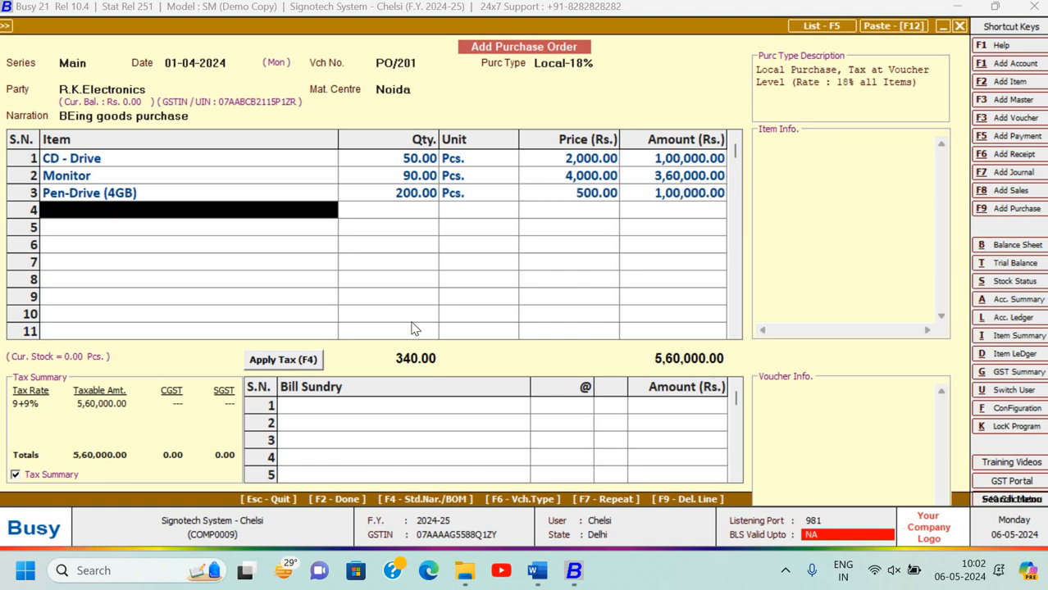
key("alt+Tab")
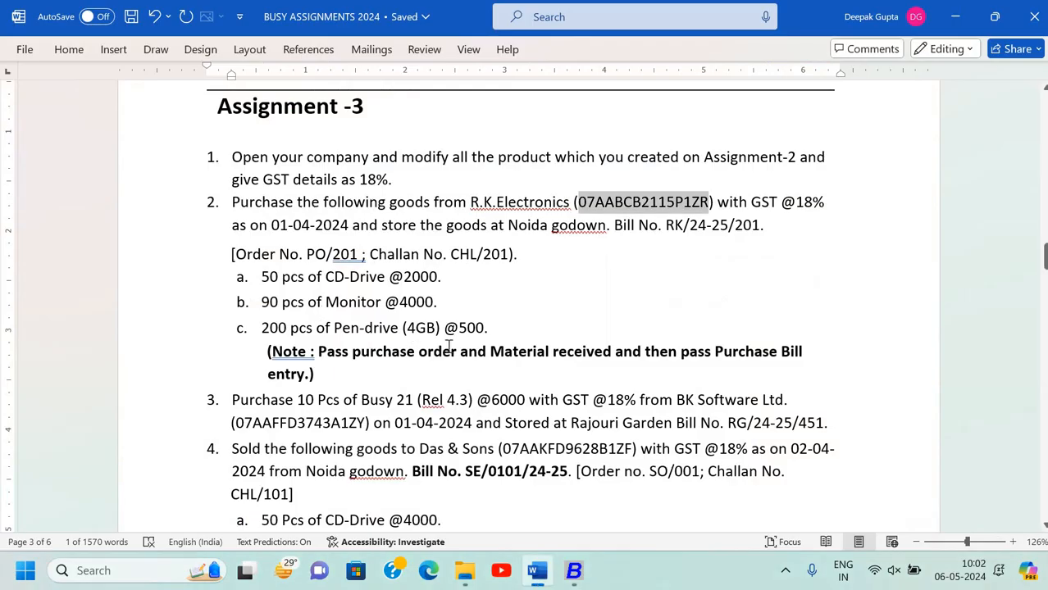
key("alt+Tab")
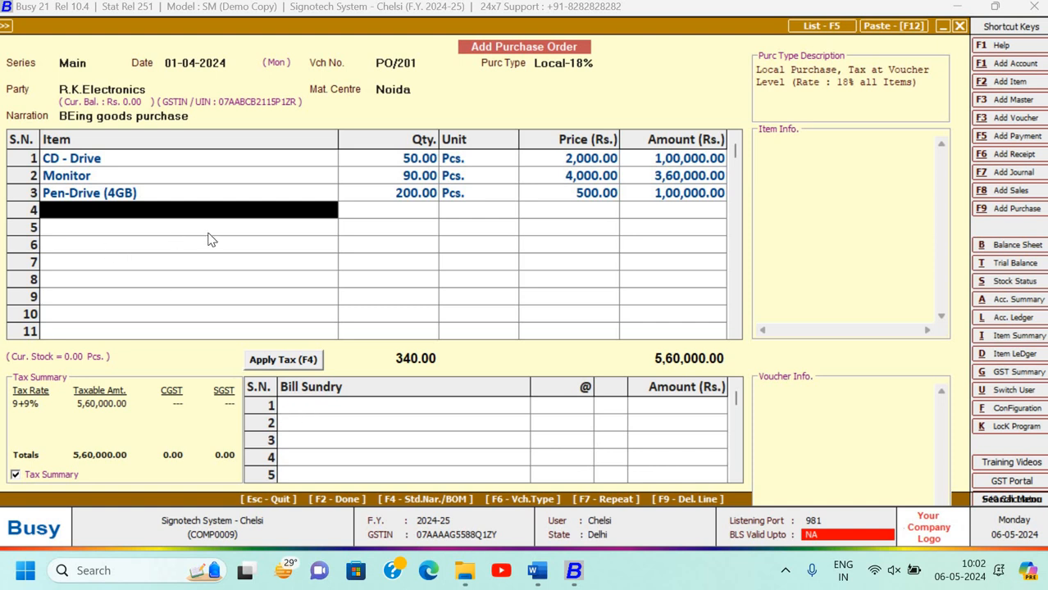
type("d")
key("Return")
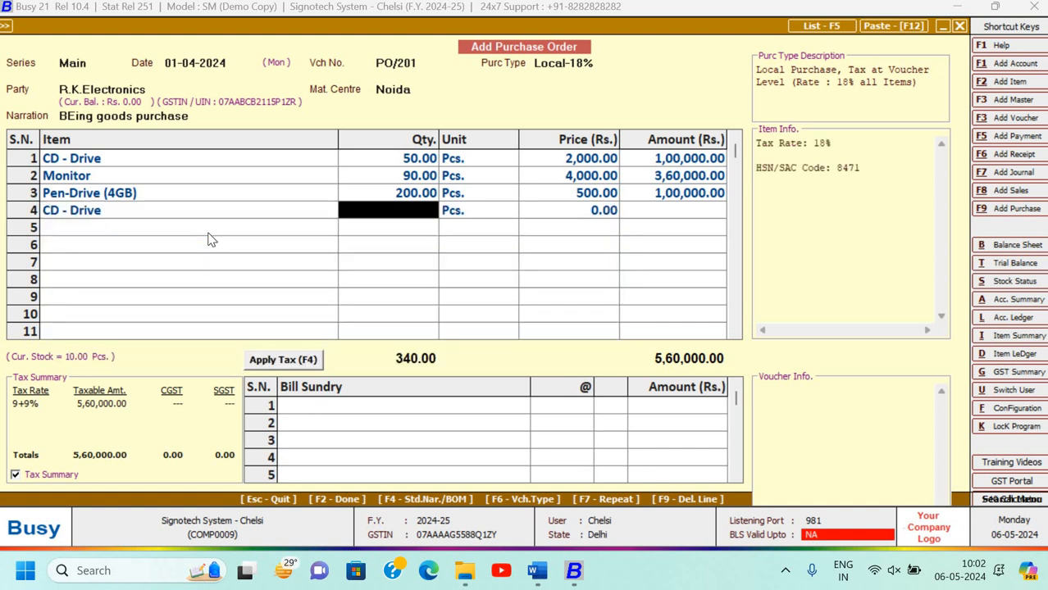
key("shift+Tab")
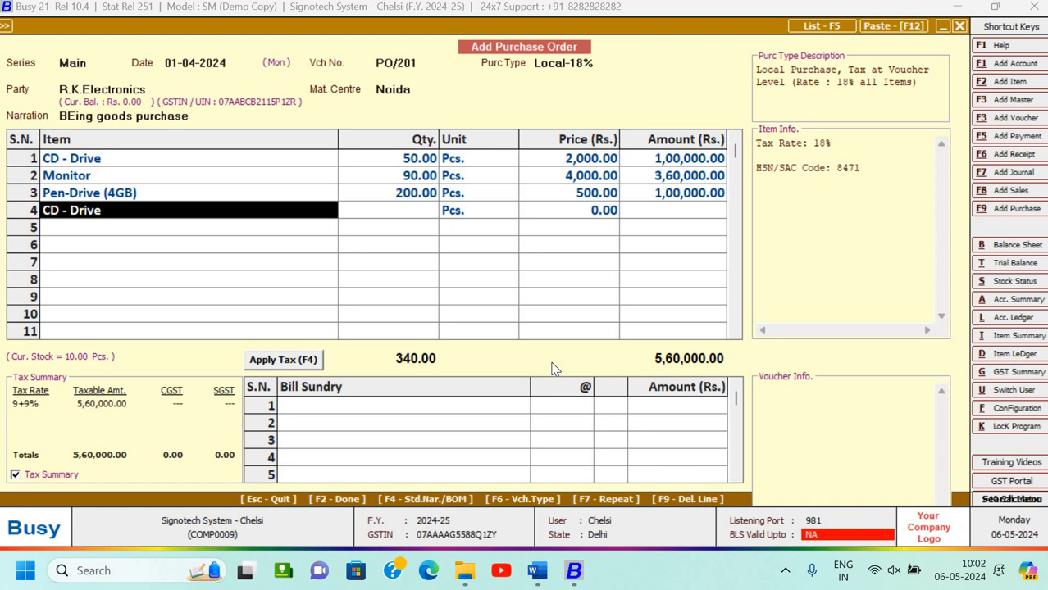
key("F9")
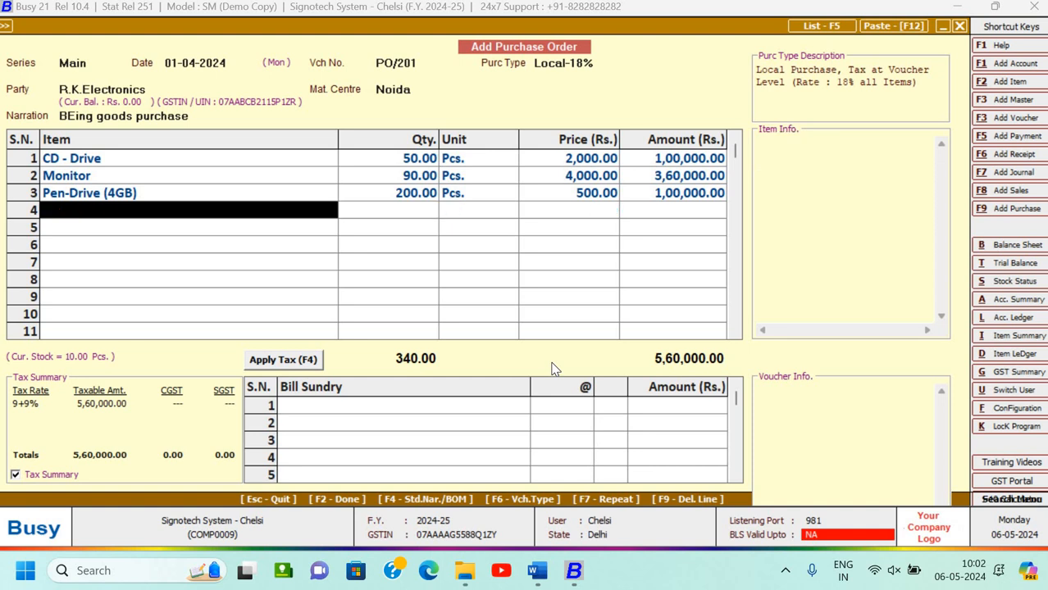
End the item list and apply CGST and SGST at 9% each as the order's bill sundries.
key("Return")
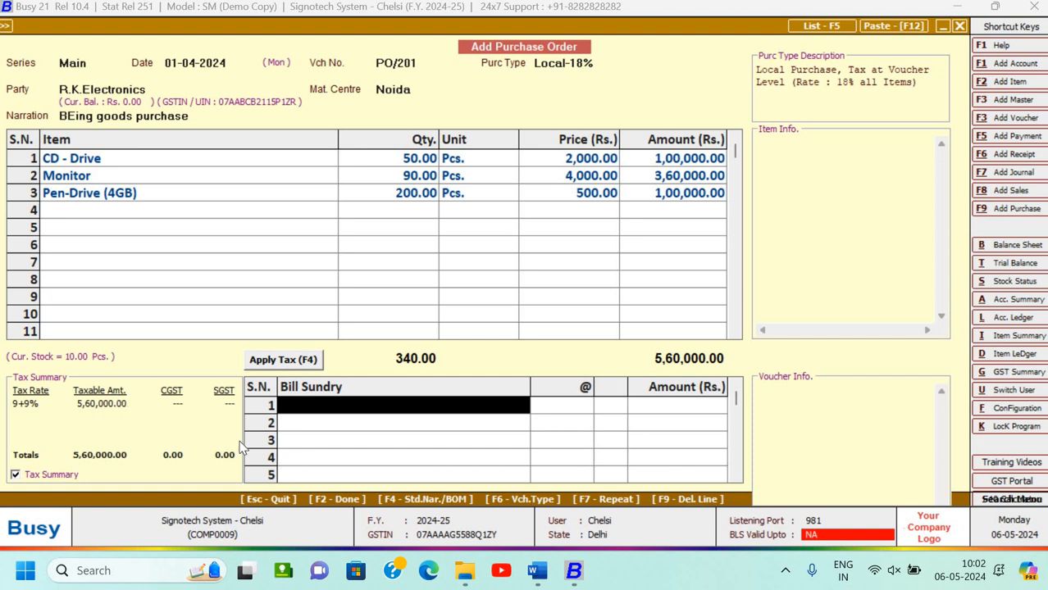
type("c")
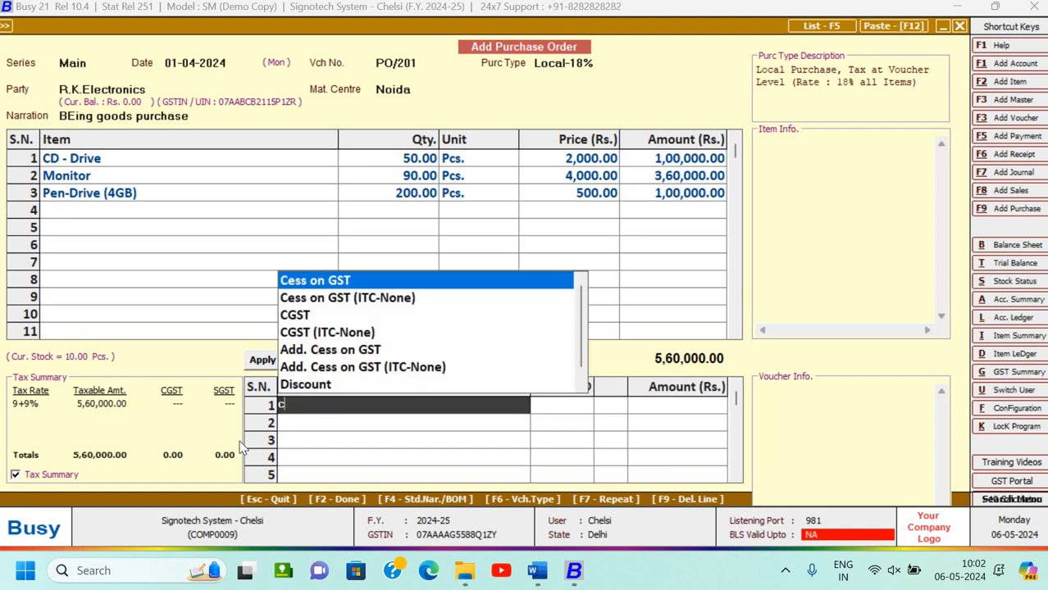
key("Down")
key("Down")
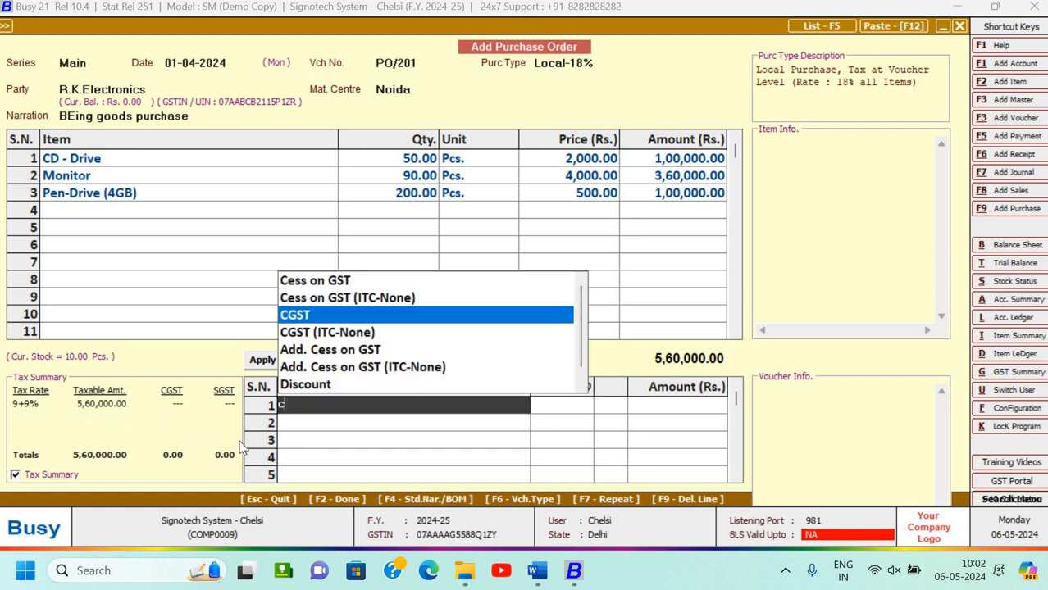
key("Return")
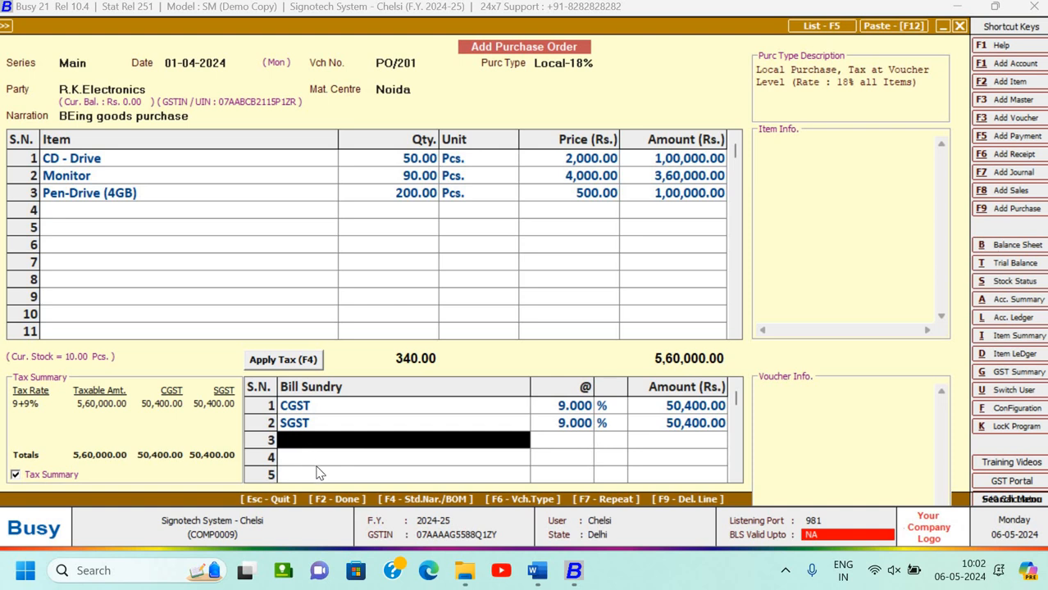
Review the assignment's note on the required vouchers and save purchase order PO/201.
key("alt+Tab")
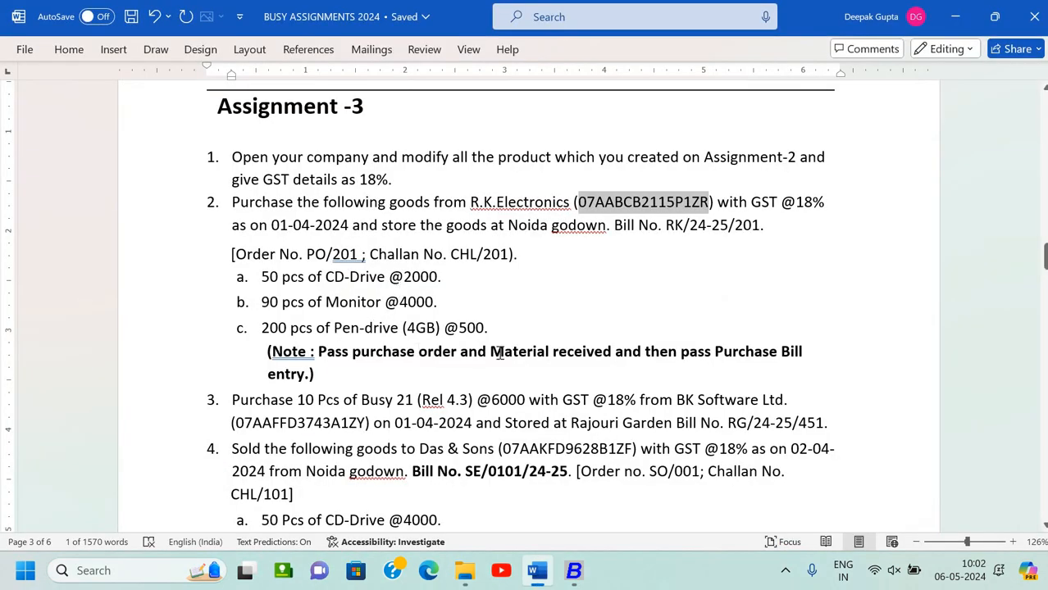
key("alt+Tab")
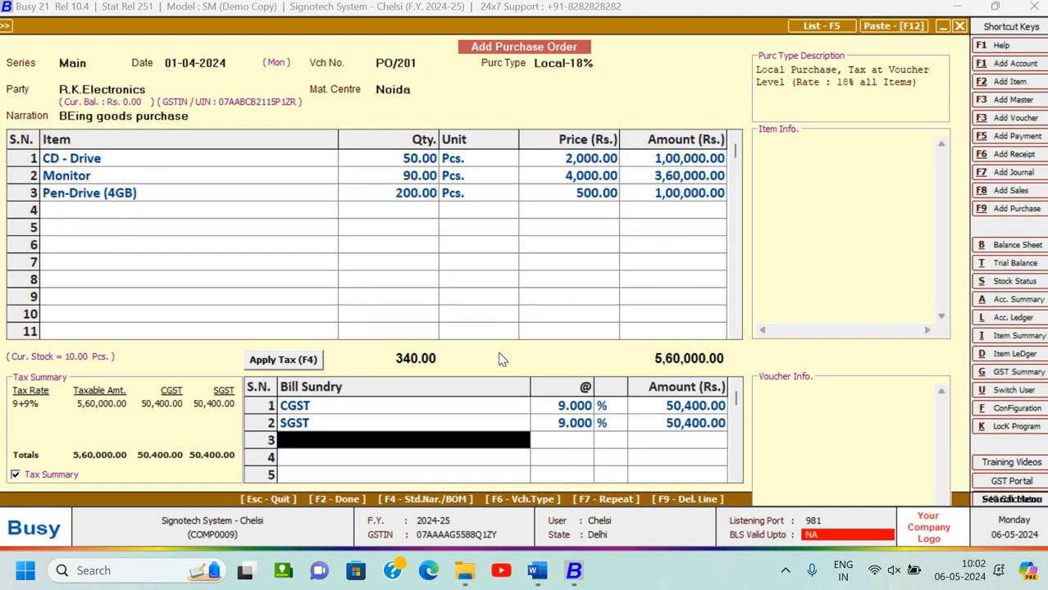
key("F2")
key("Return")
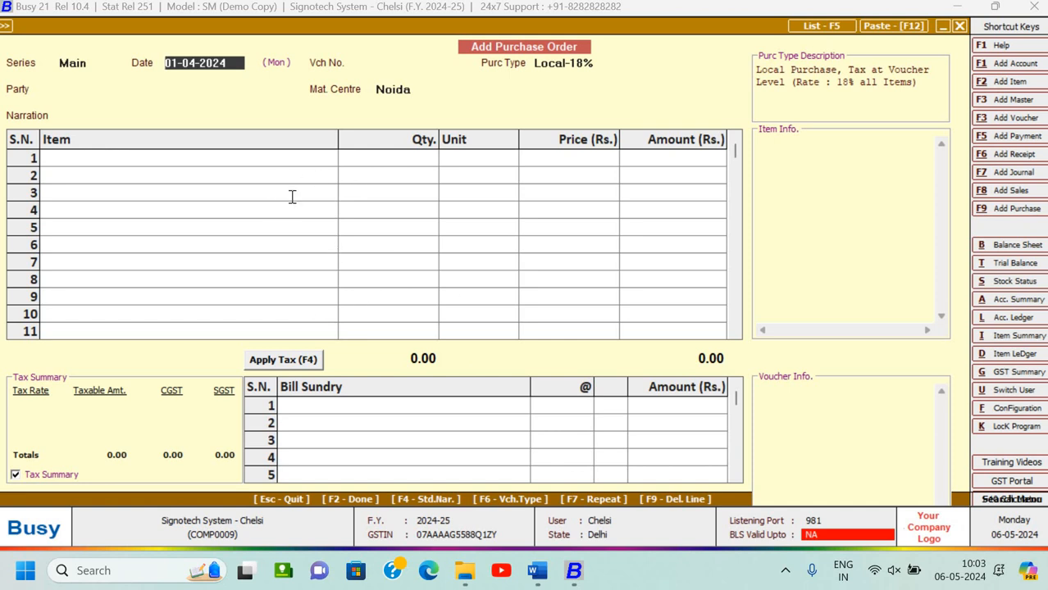
Check the challan number in the assignment and quit the blank new purchase order.
key("alt+Tab")
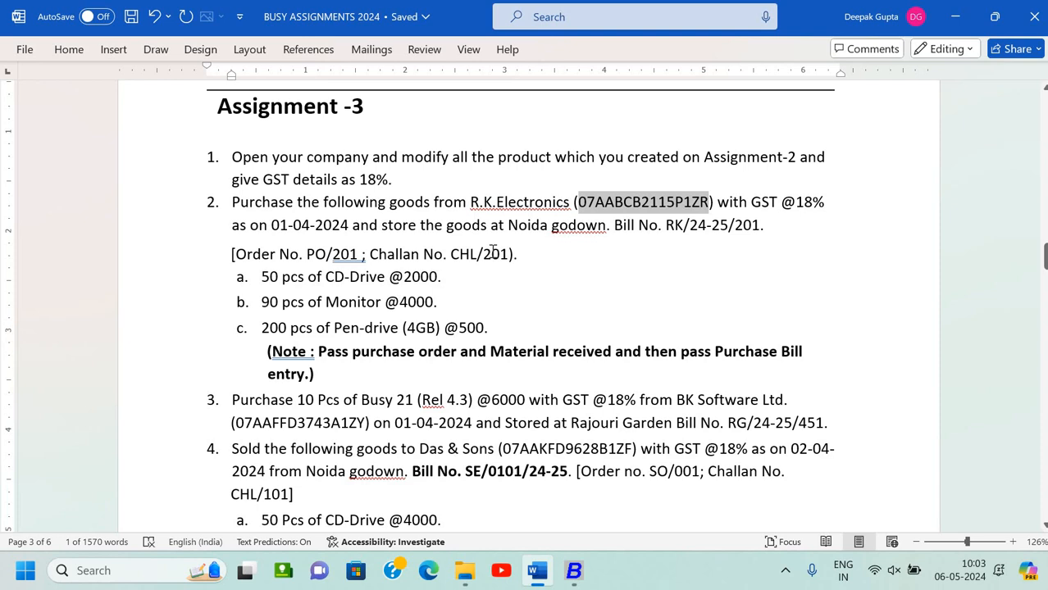
key("alt+Tab")
key("Escape")
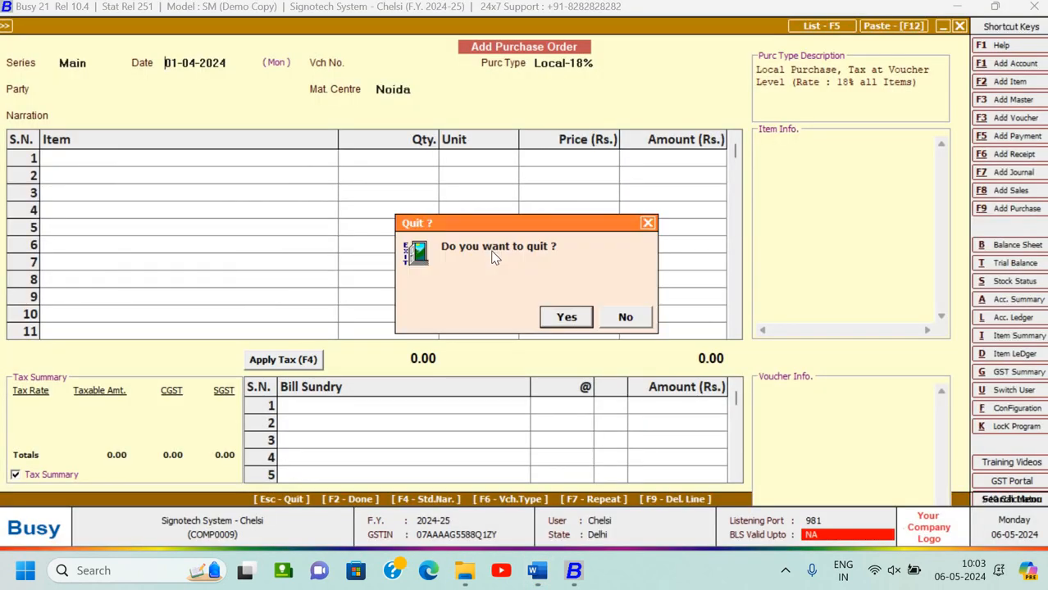
key("Return")
Open a new Material Received from Party voucher.
key("Down")
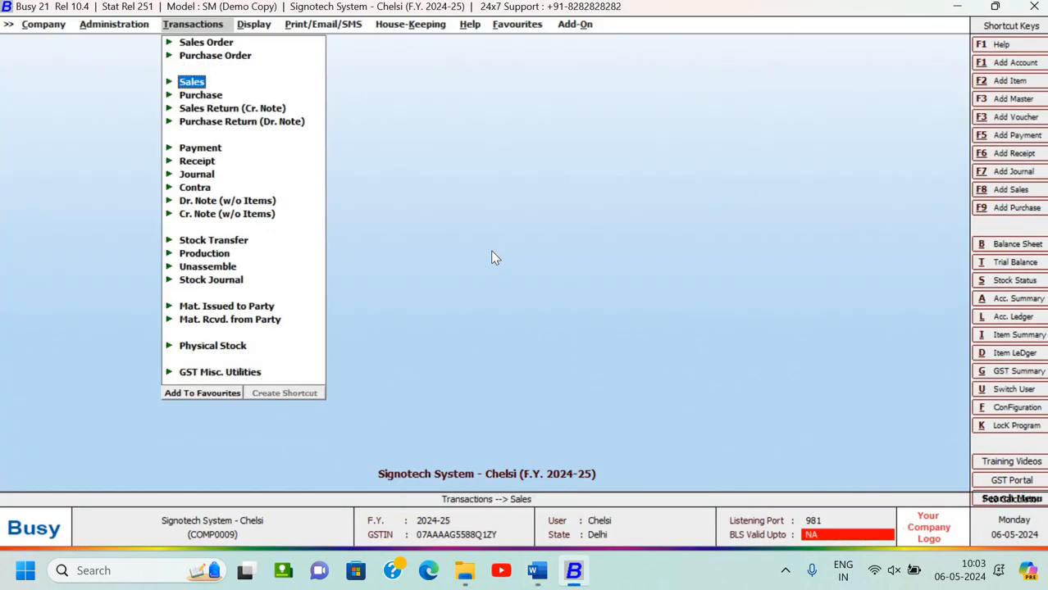
key("Down")
key("Down")
key("Down")
key("Down")
key("Down")
key("Down")
key("Down")
key("Down")
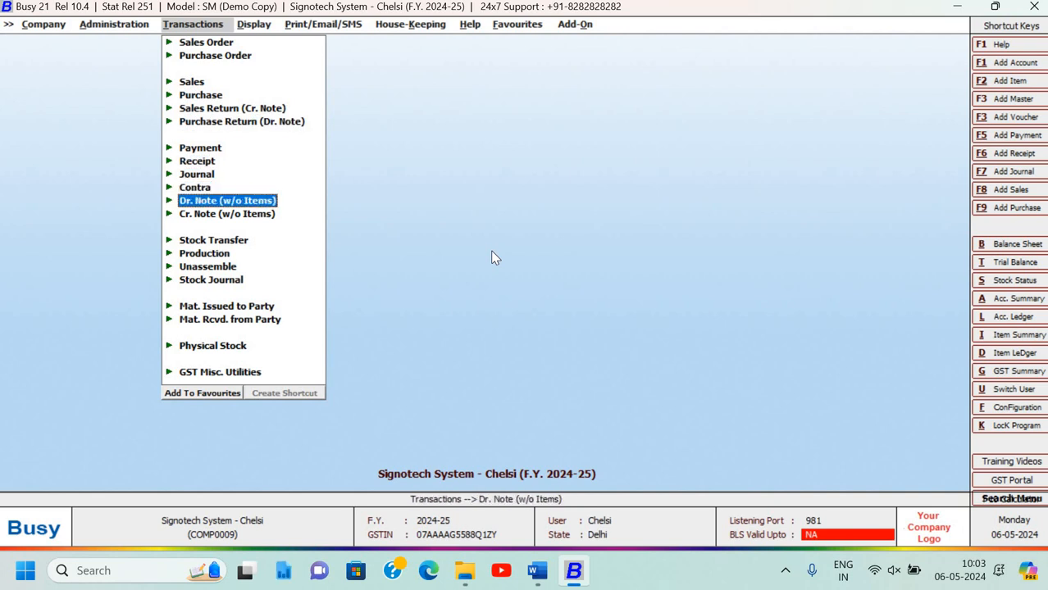
key("Down")
key("Down")
key("Down")
key("Down")
key("Down")
key("Down")
key("Down")
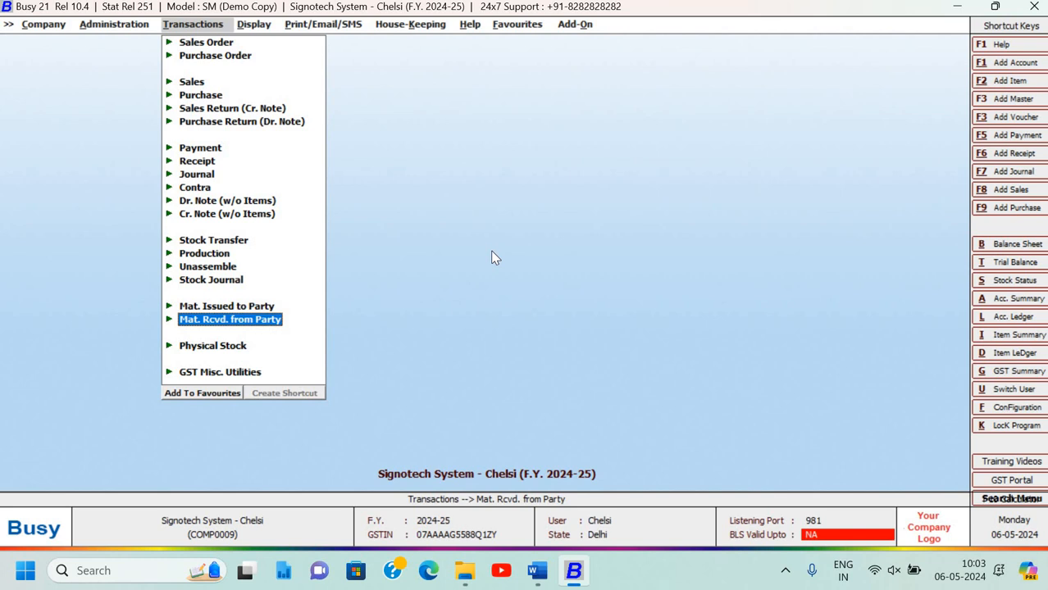
key("Return")
key("Return")
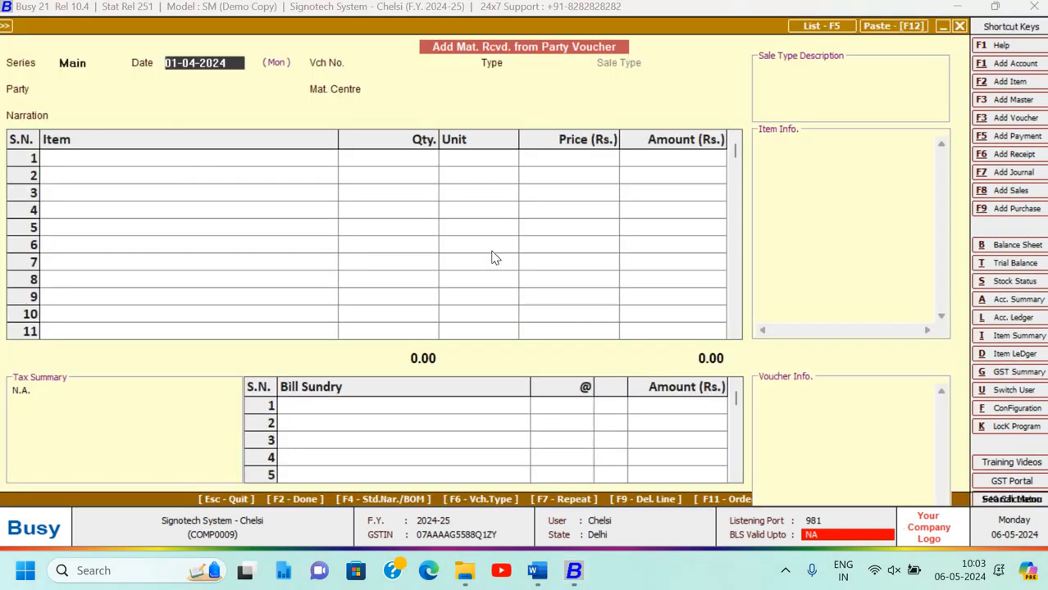
Check the assignment's details, keep the voucher date 01-04-2024 and set the voucher number to CHL/201.
key("alt+Tab")
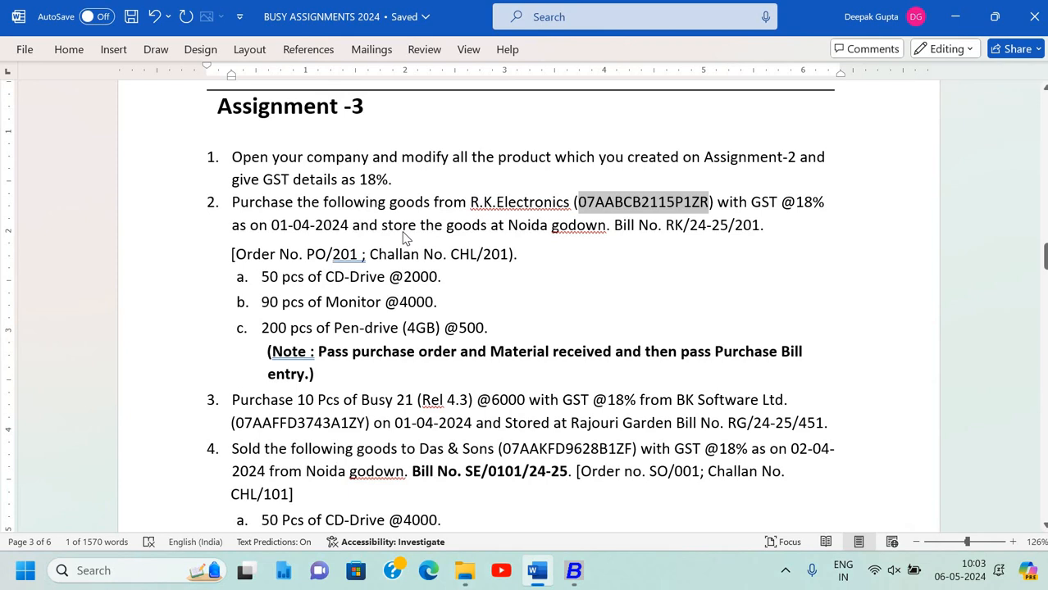
key("alt+Tab")
key("Return")
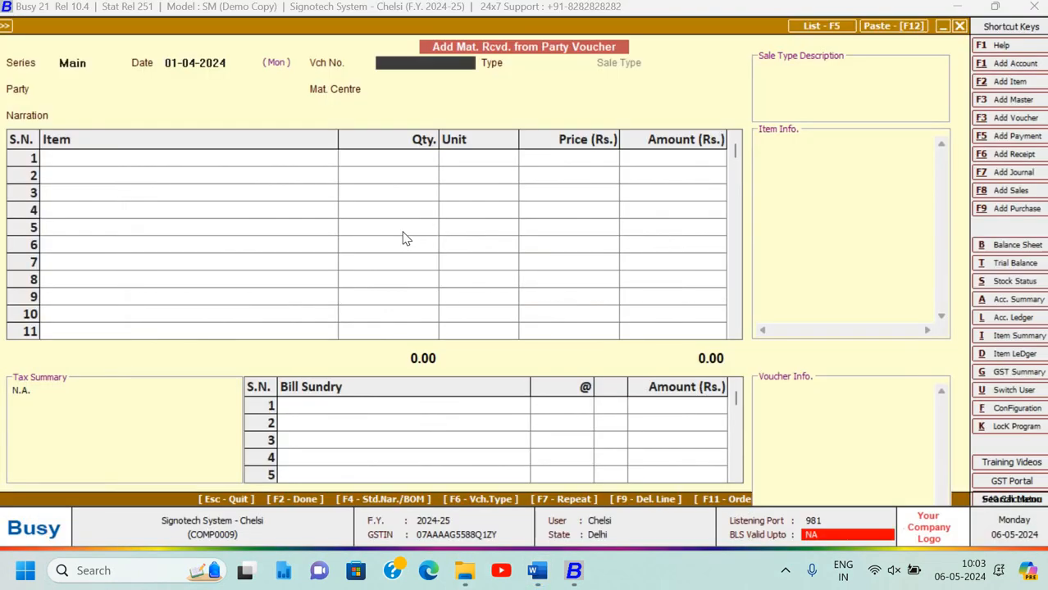
key("alt+Tab")
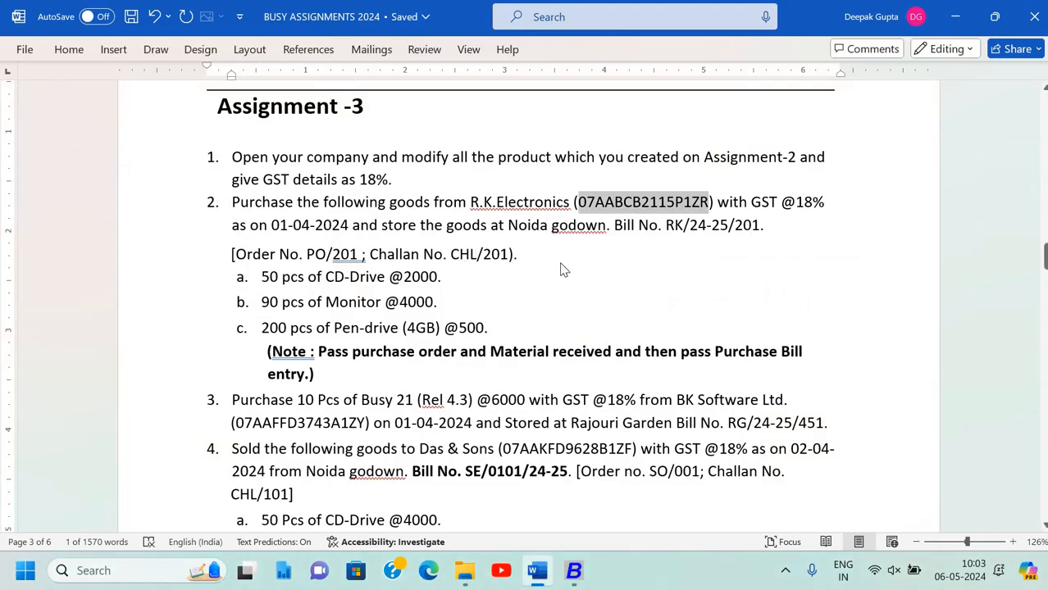
key("alt+Tab")
type("CHL")
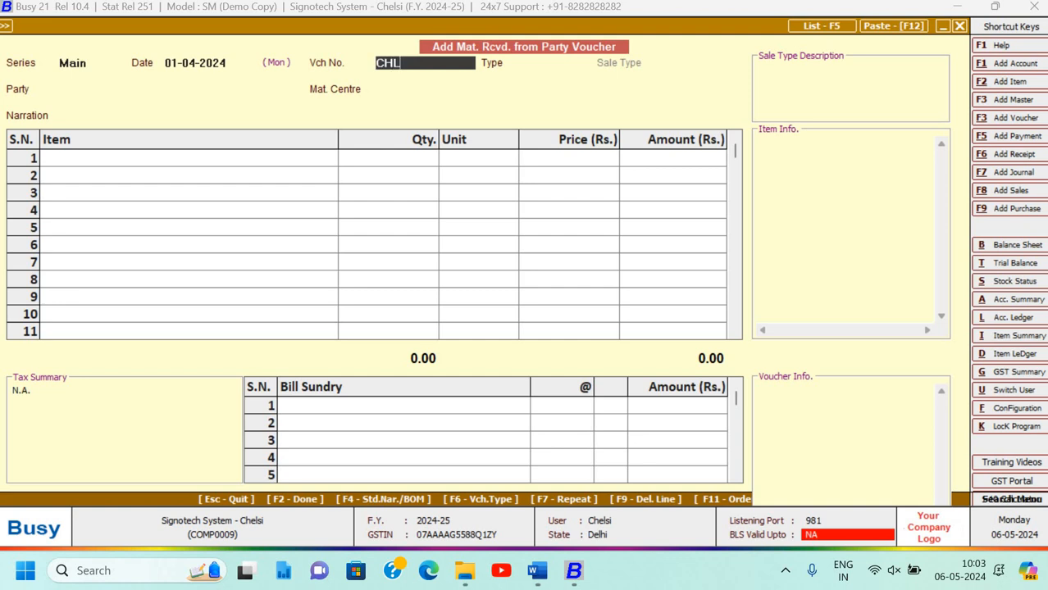
type("/201")
key("Return")
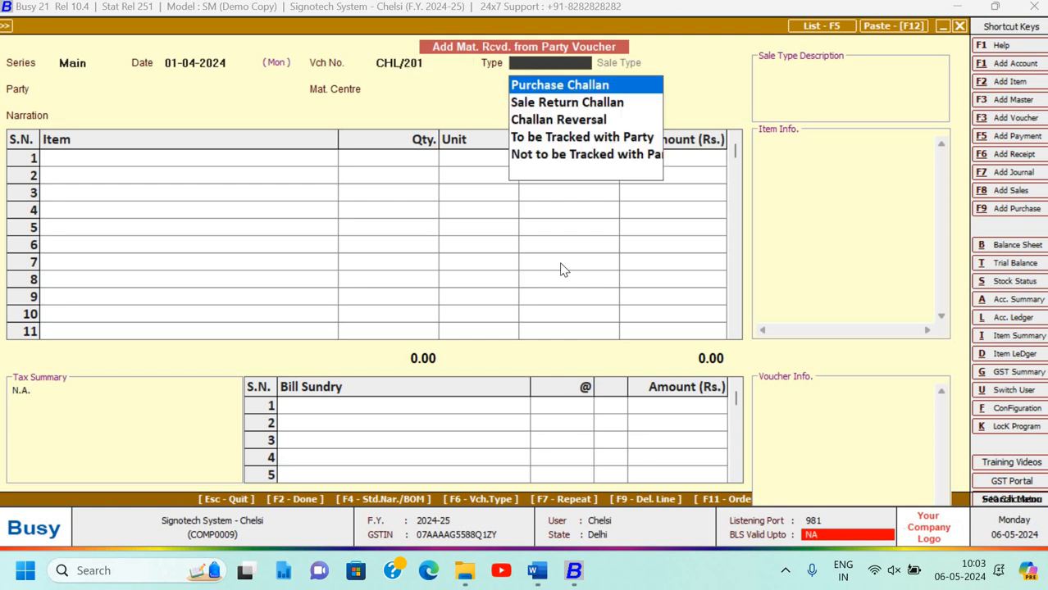
Set the voucher type to Purchase Challan and the purchase type to Local-18%.
key("Down")
key("Down")
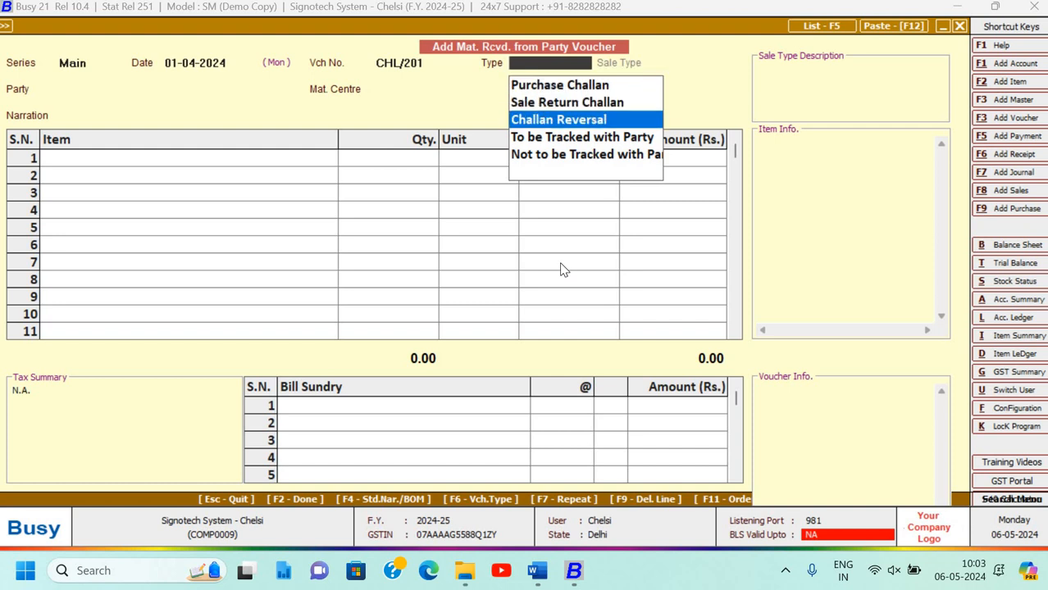
key("Down")
key("Down")
key("Up")
key("Up")
key("Up")
key("Up")
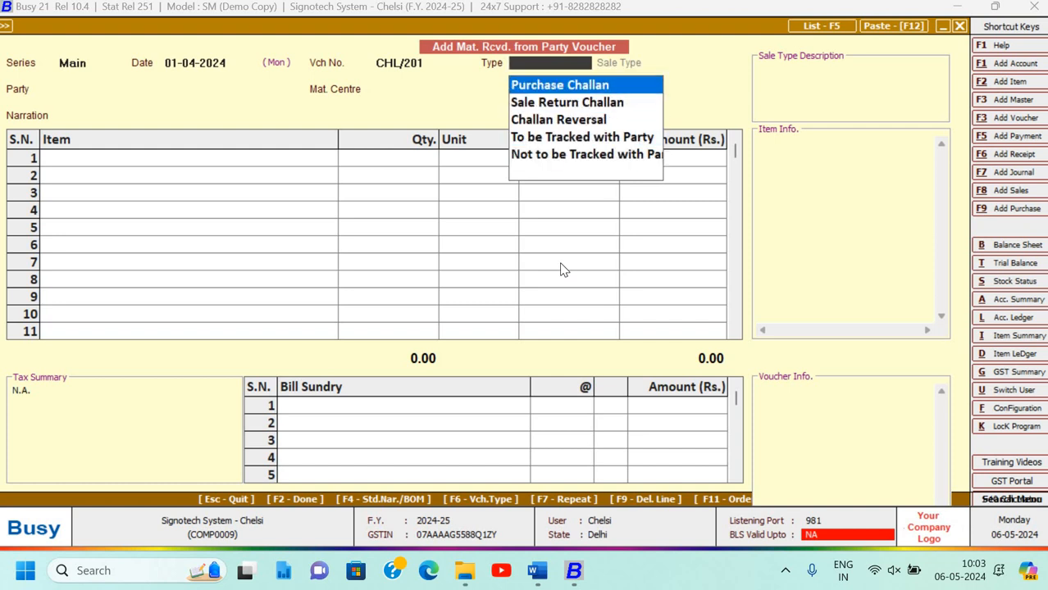
key("Return")
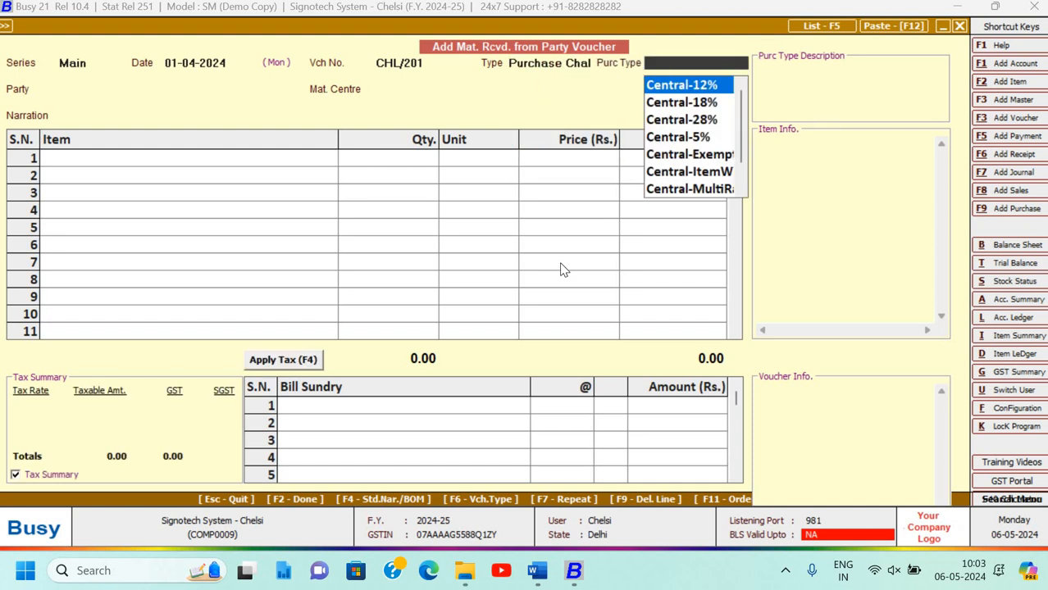
type("L")
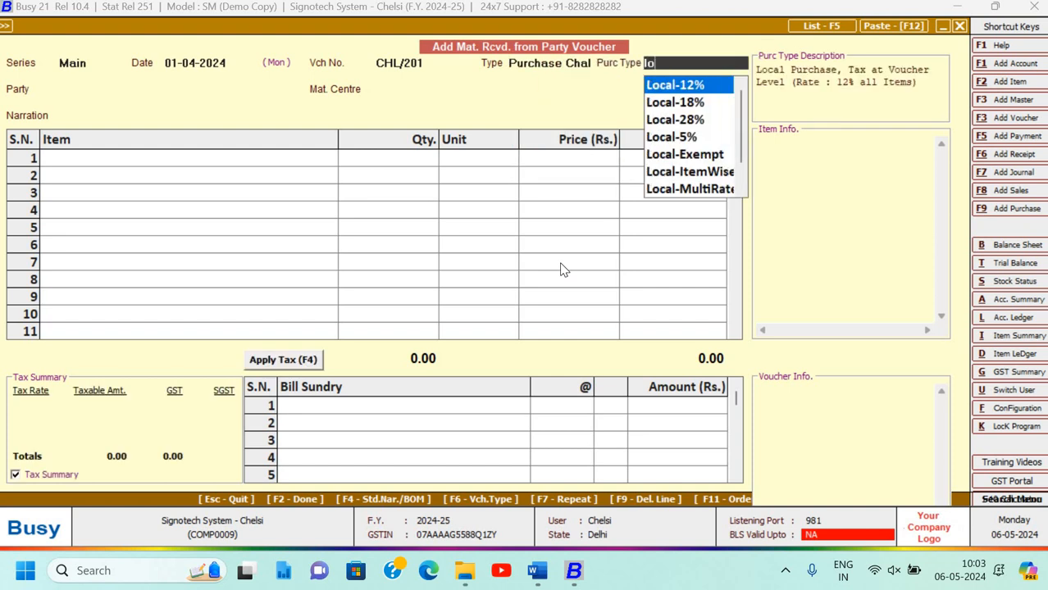
key("Down")
key("Return")
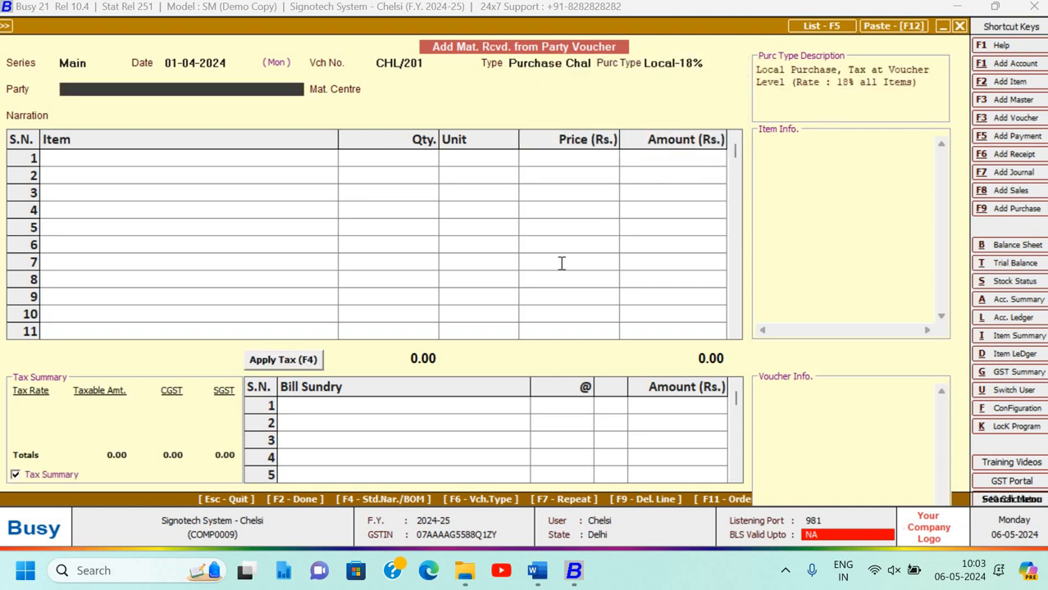
Choose R.K.Electronics as the party and Noida as the material centre, with the narration "Being goods receive".
type("r")
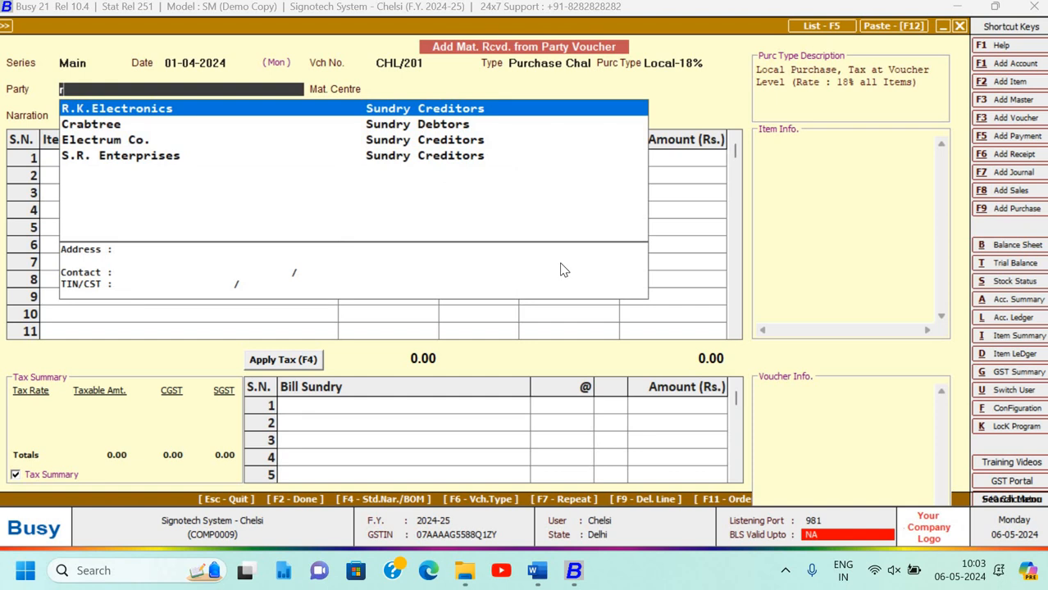
key("Return")
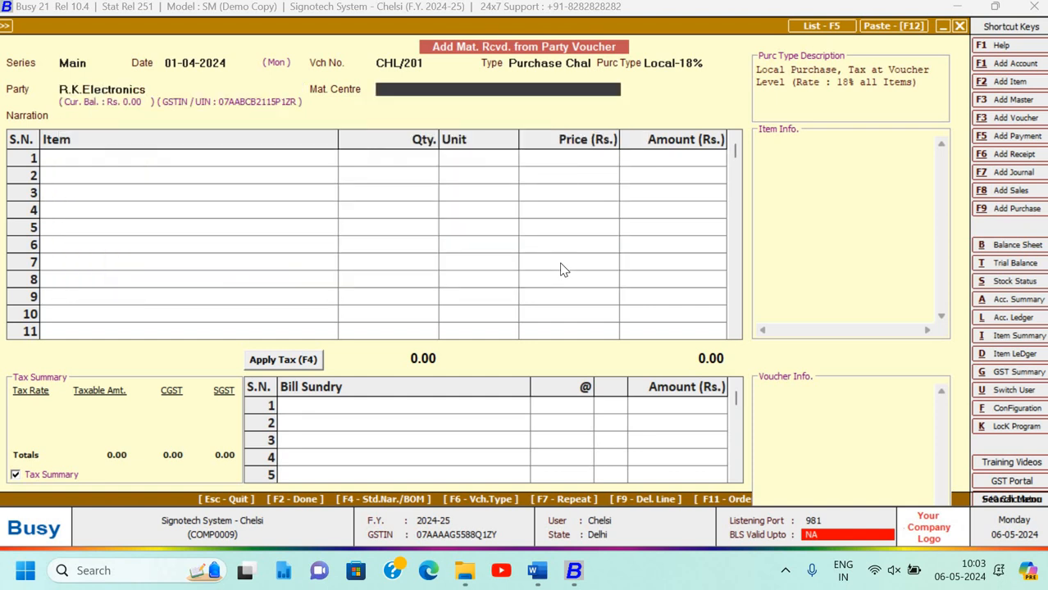
type("n")
key("Return")
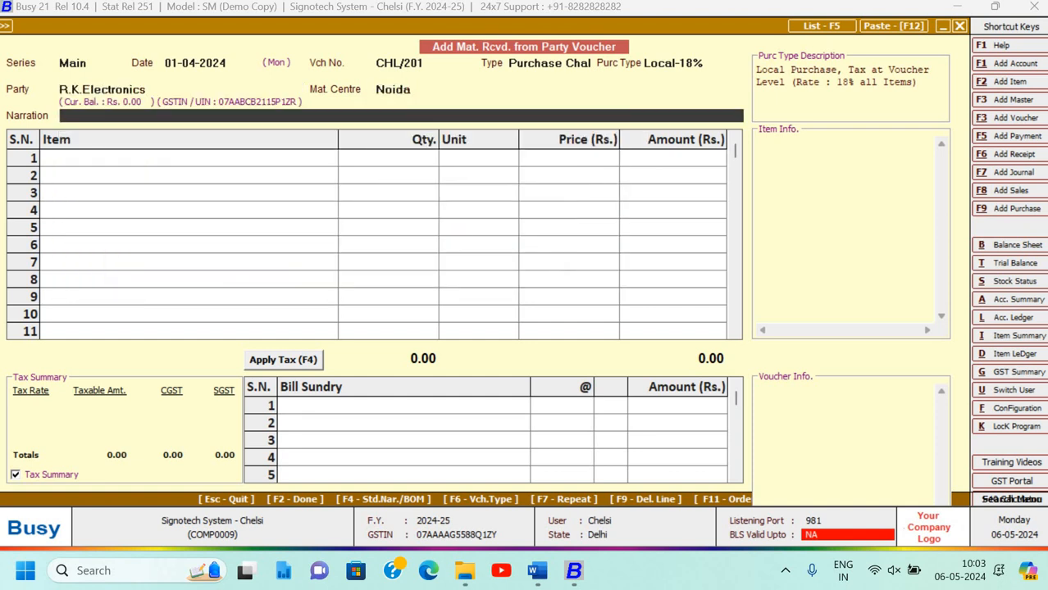
type("Being goods receip")
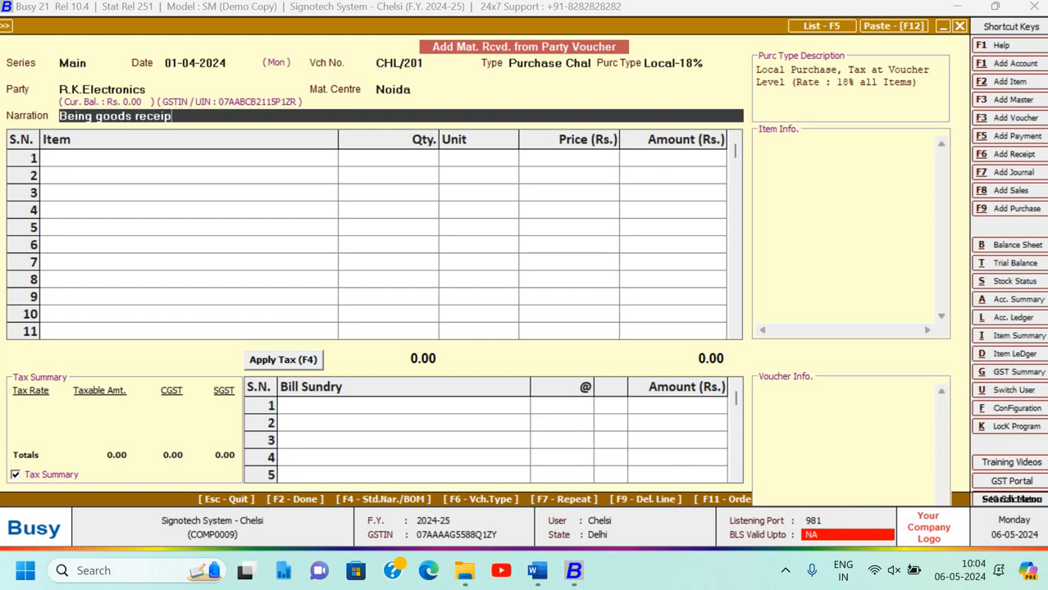
key("BackSpace")
type("ve")
key("Return")
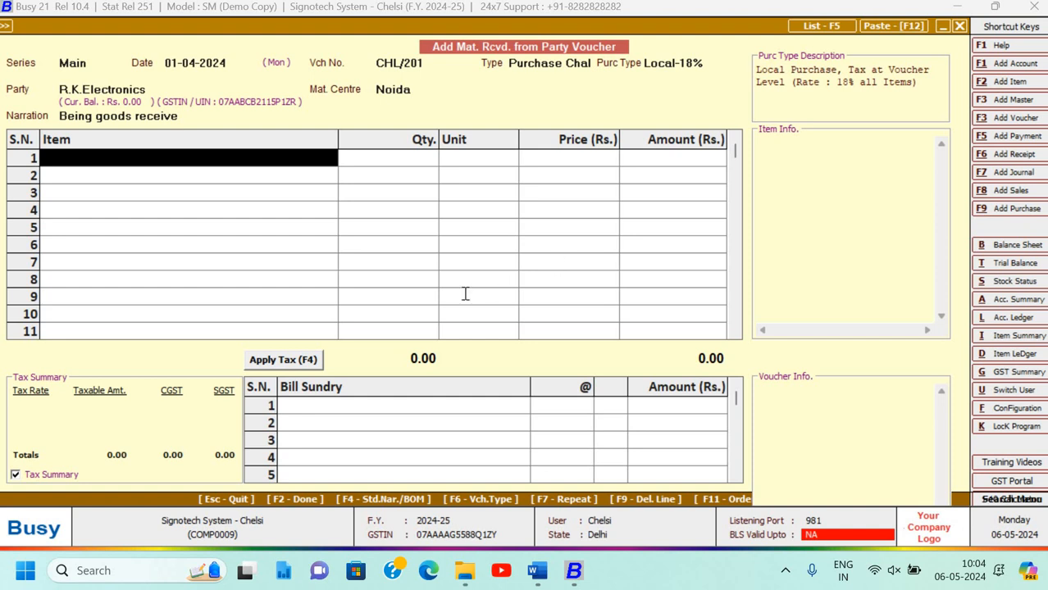
Check the assignment's item list, pick the items from pending order PO/201 and apply the tax.
key("alt+Tab")
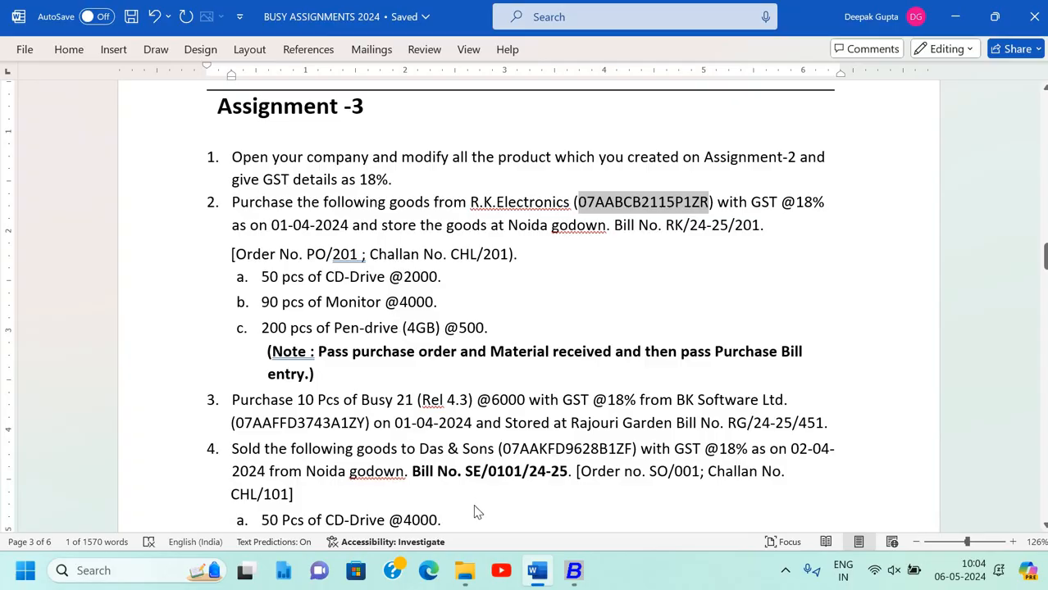
key("alt+Tab")
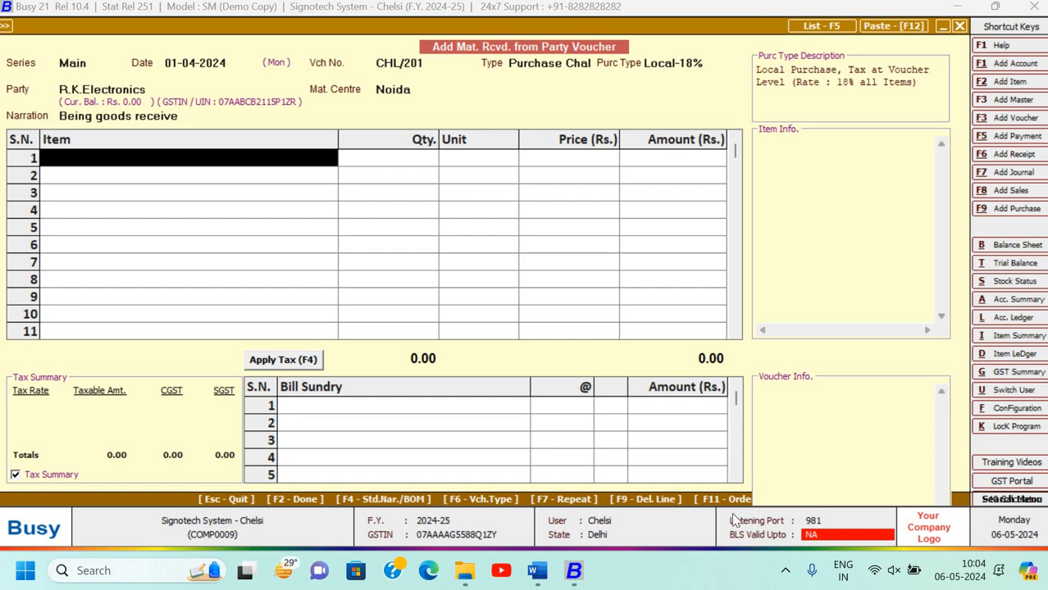
key("F11")
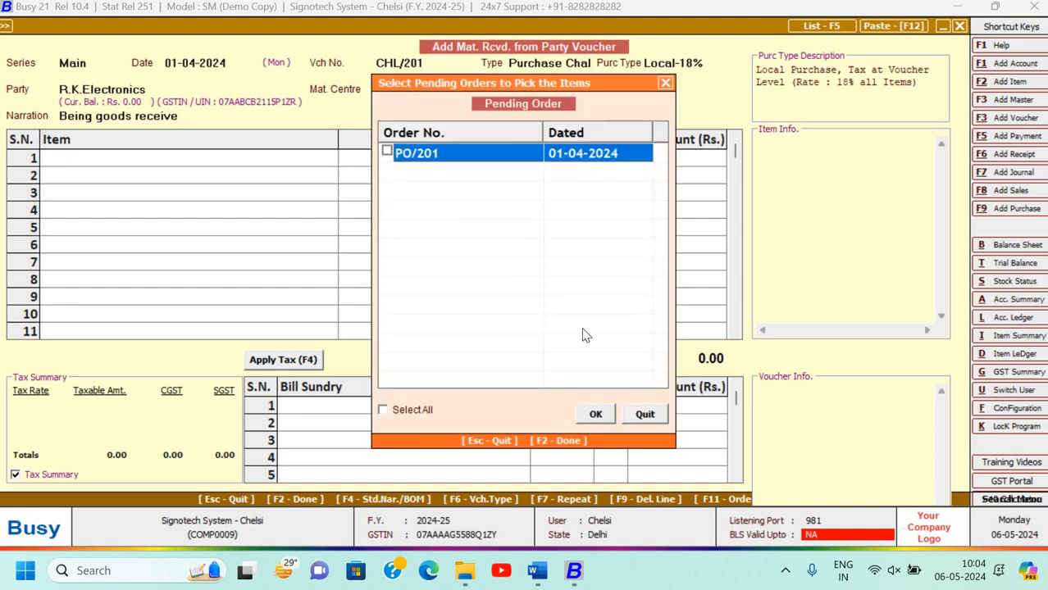
left_click(388, 152)
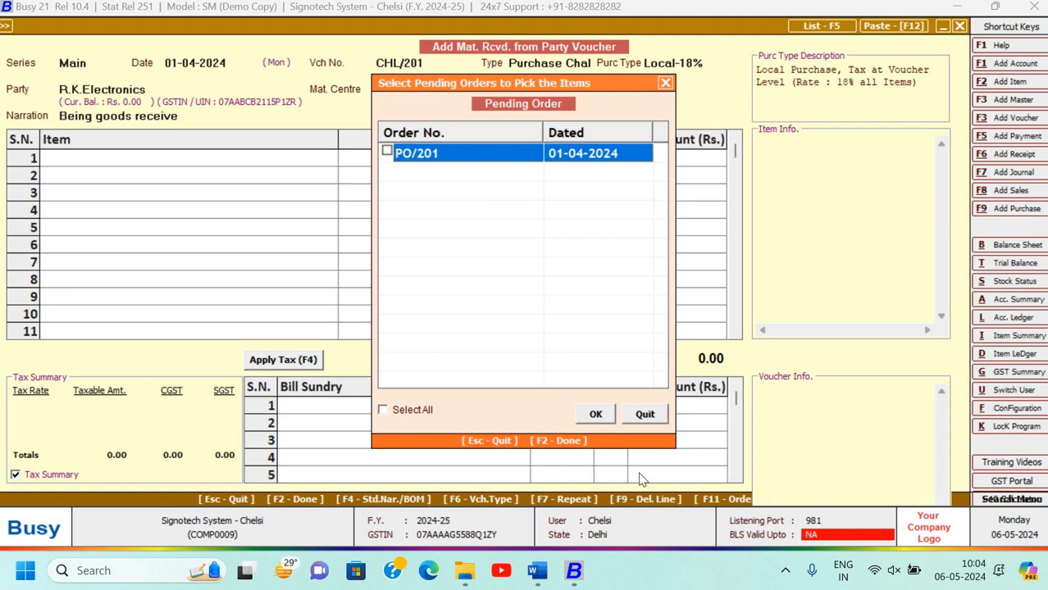
left_click(591, 413)
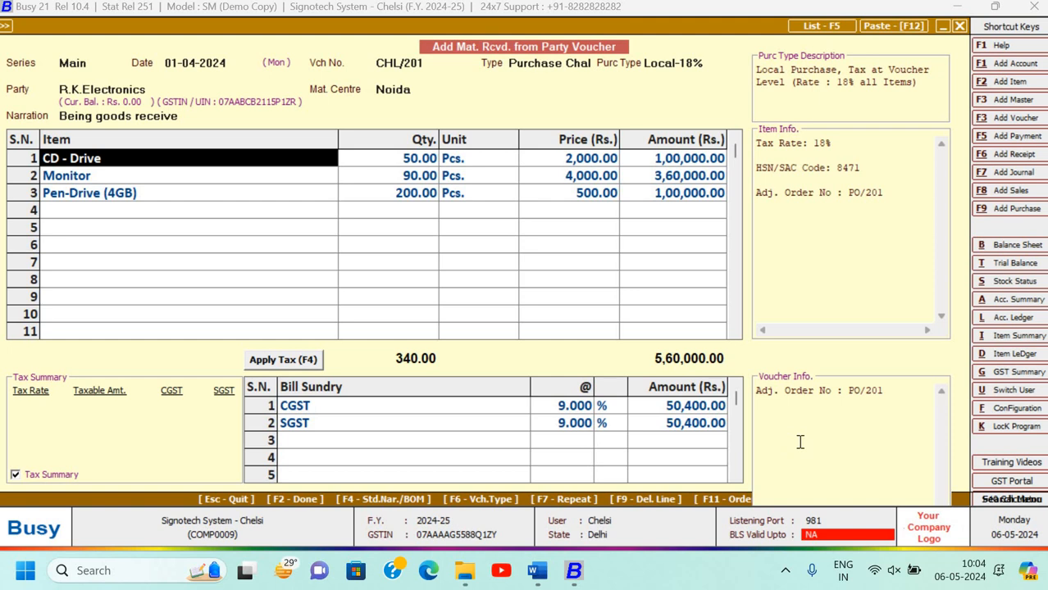
key("F4")
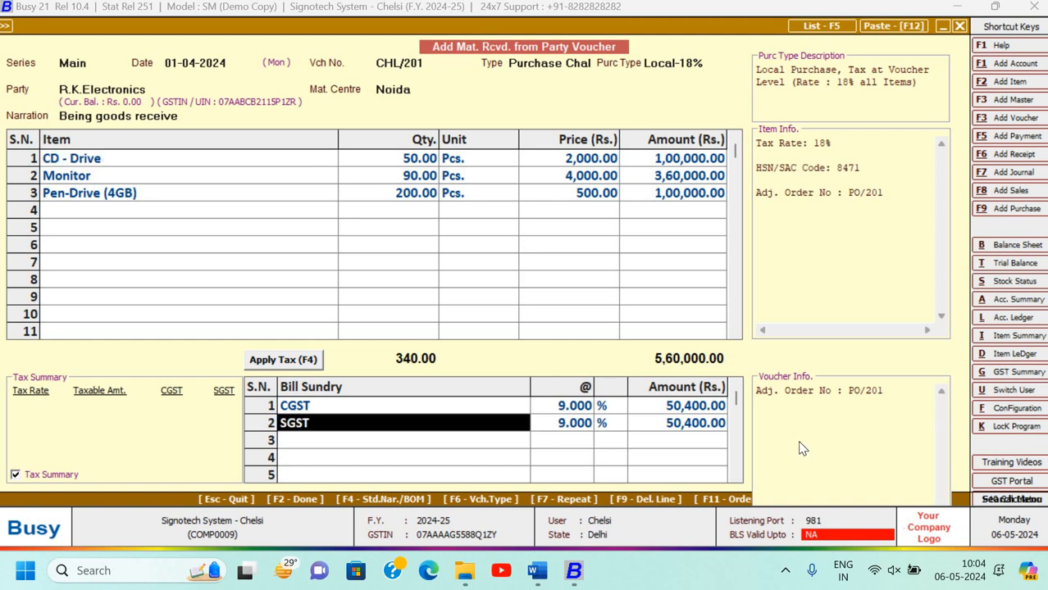
Leave the transport details blank with the GR/RR date 01-04-2024 and save material received voucher CHL/201.
key("F2")
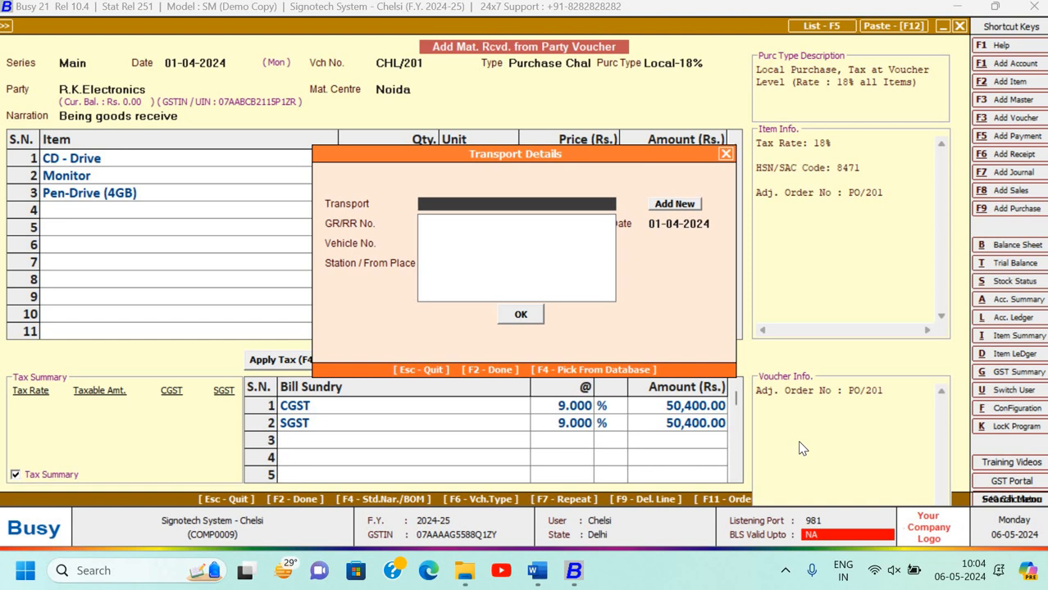
key("Return")
key("Return")
key("Return")
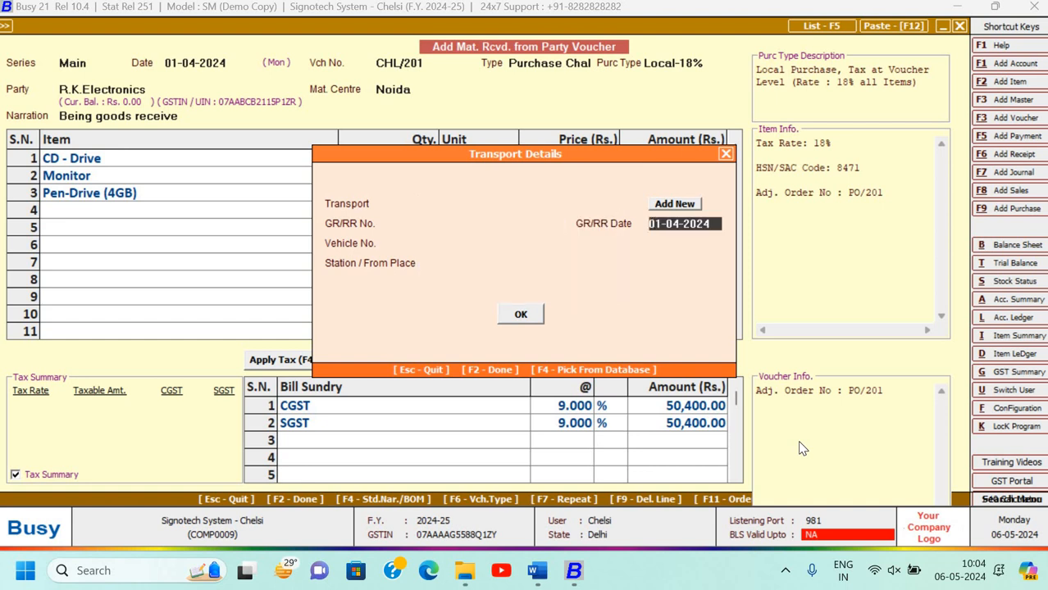
key("Return")
key("Return")
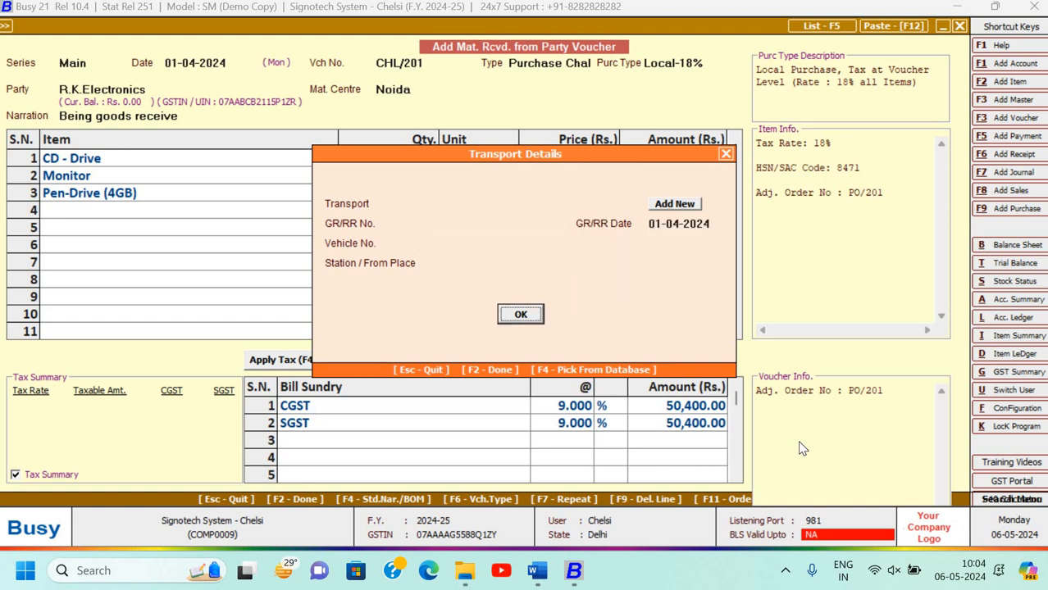
key("Up")
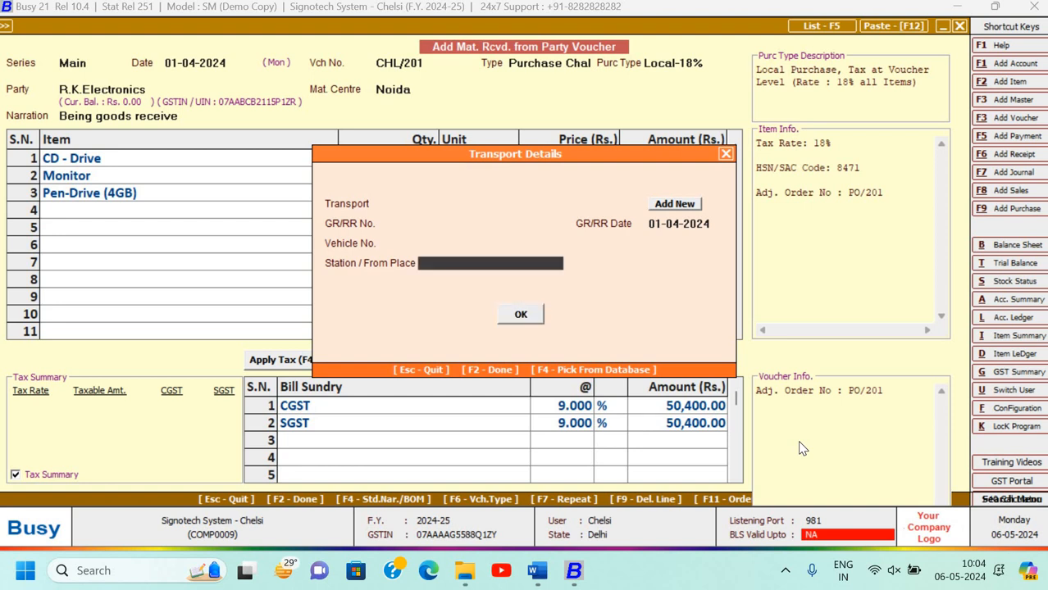
key("Up")
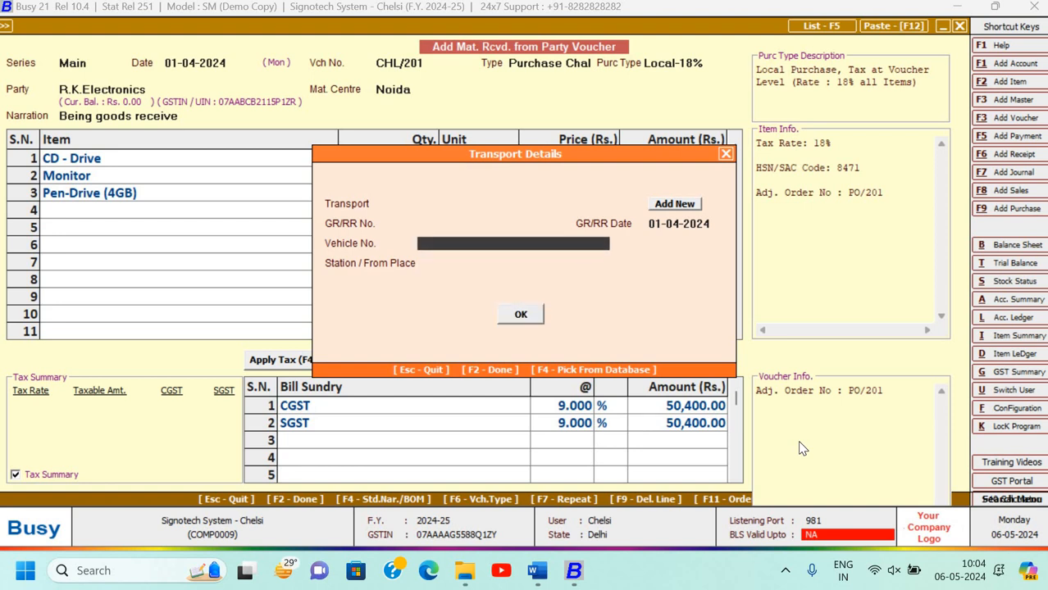
key("F2")
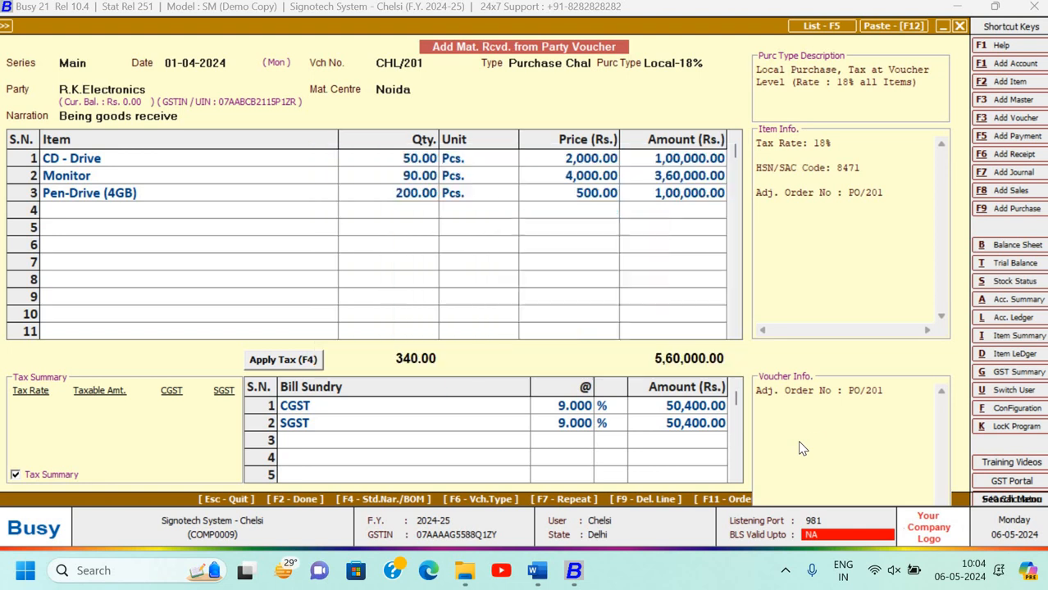
key("Return")
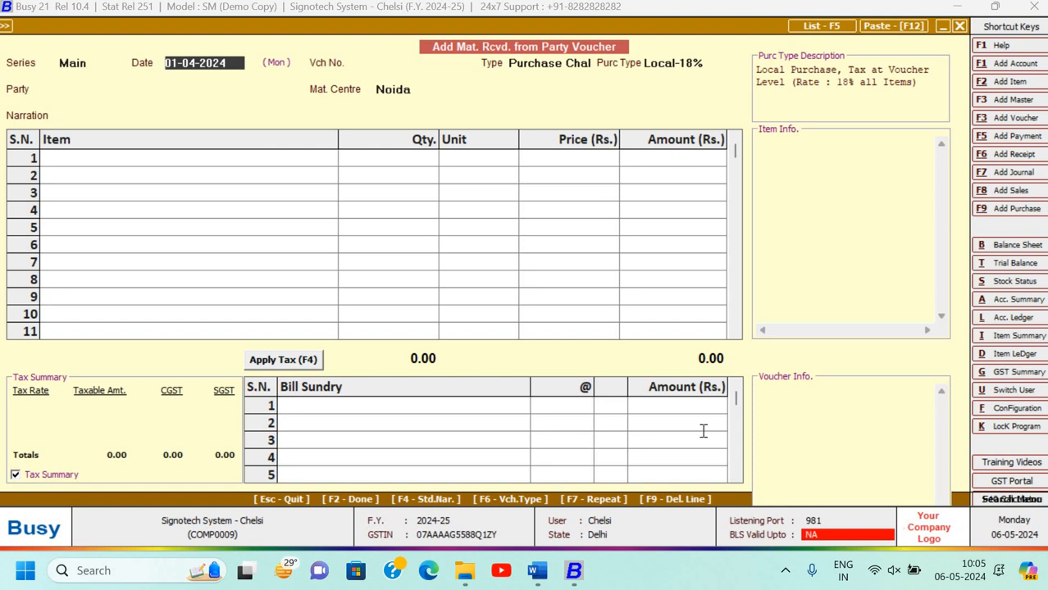
Check the assignment for the next entry and quit the blank new material received voucher.
key("alt+Tab")
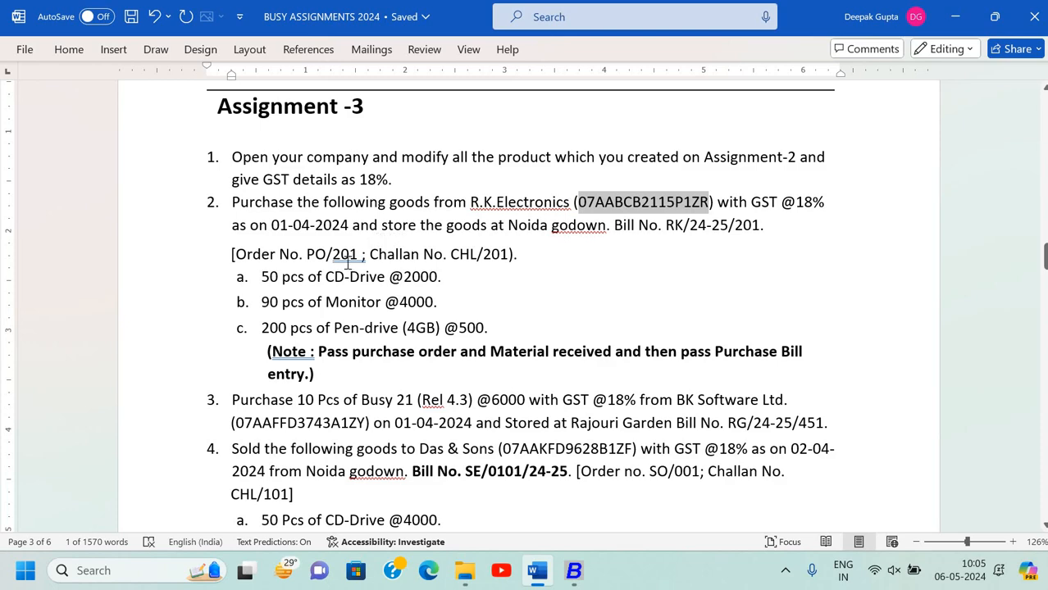
key("alt+Tab")
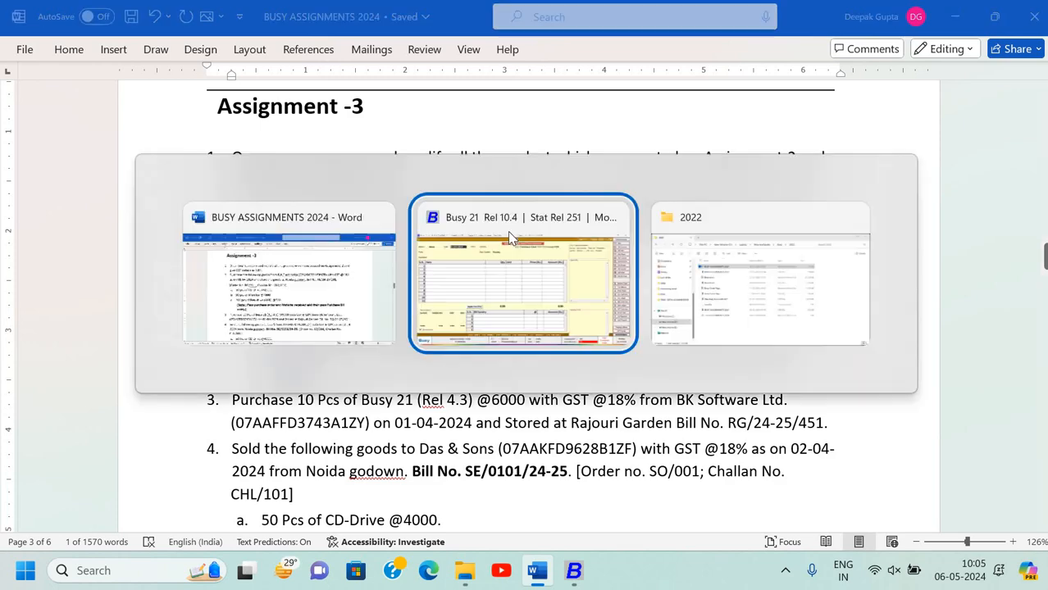
key("Escape")
key("Return")
key("Escape")
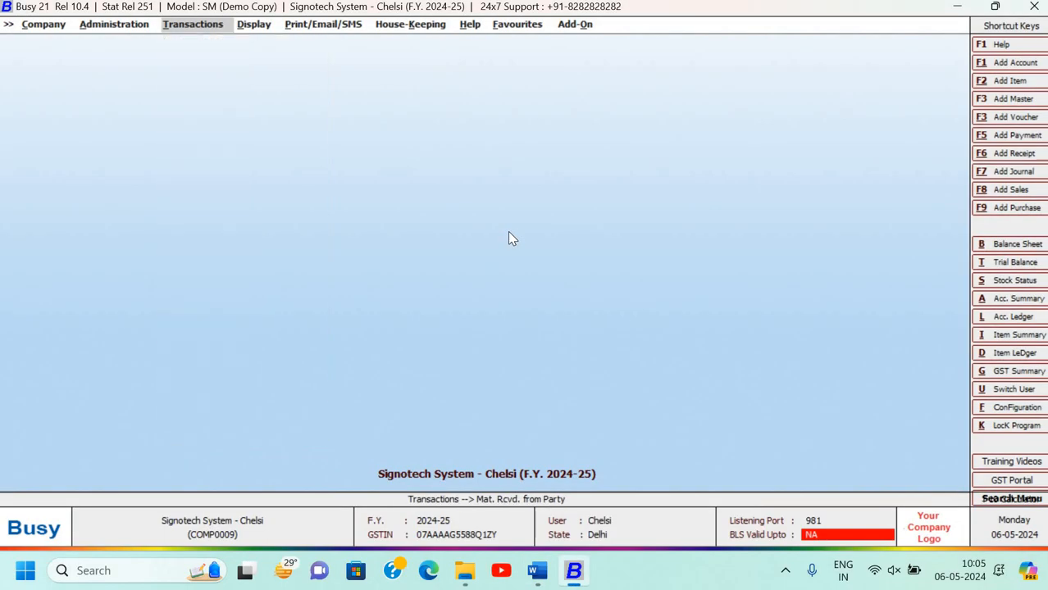
Start a new purchase voucher and keep the assignment's bill date, 01-04-2024.
key("Return")
key("Up")
key("Up")
key("Up")
key("Up")
key("Up")
key("Up")
key("Up")
key("Up")
key("Up")
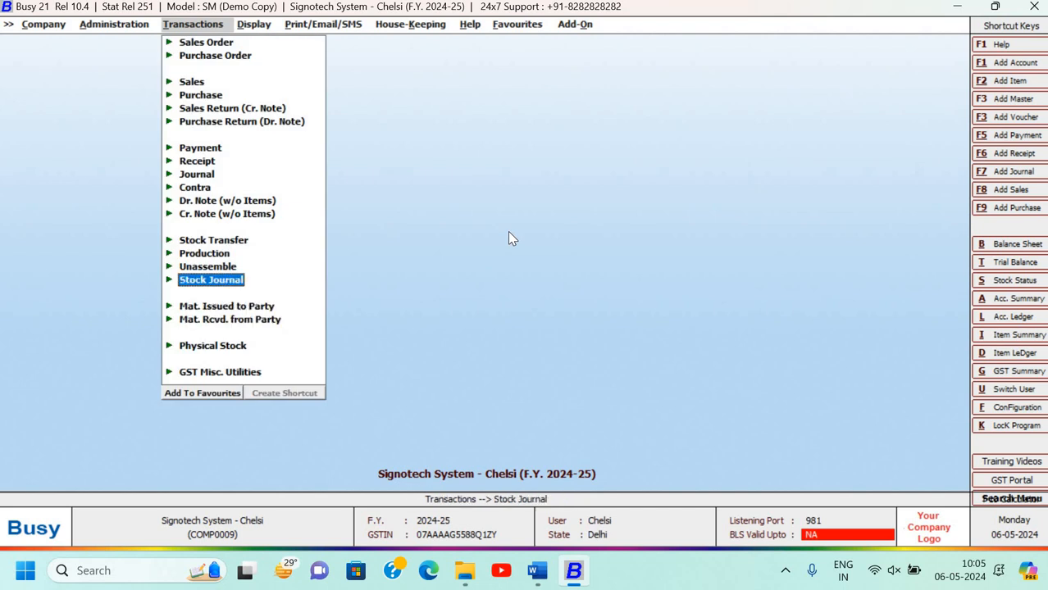
key("Up")
key("Up")
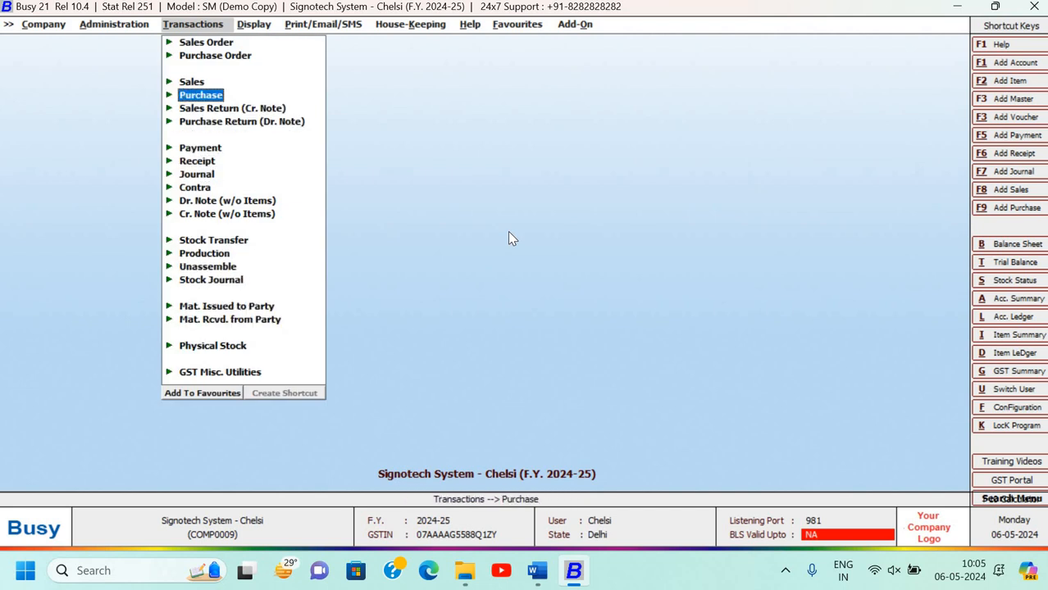
key("Return")
key("Return")
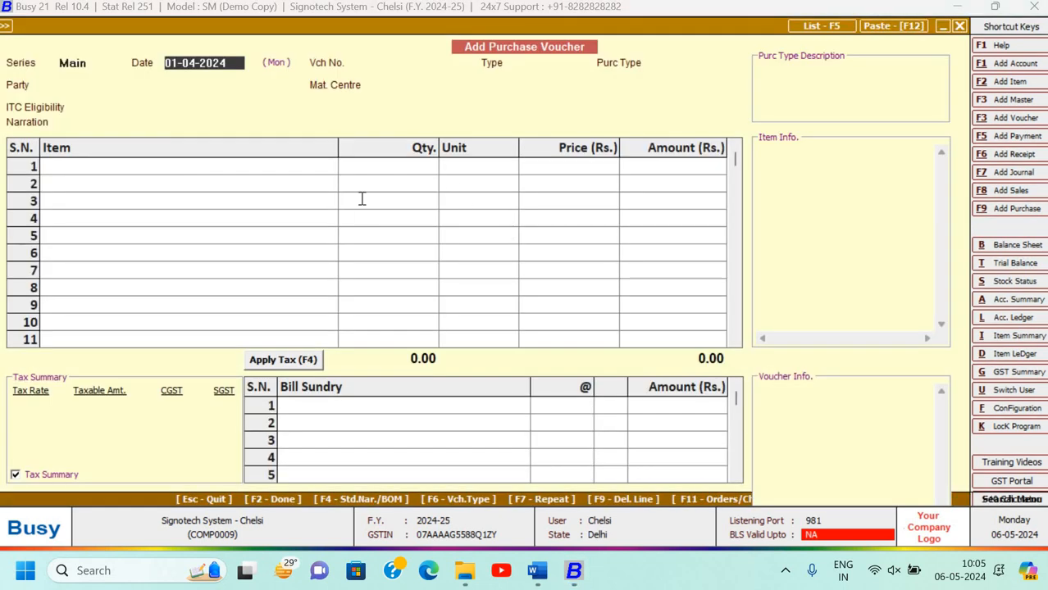
key("alt+Tab")
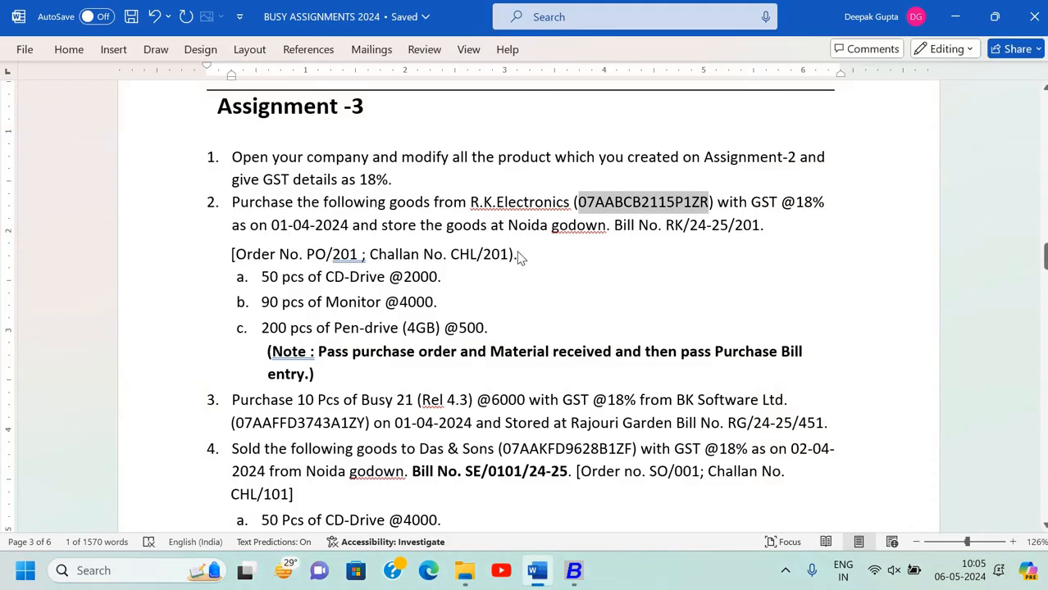
key("alt+Tab")
key("Return")
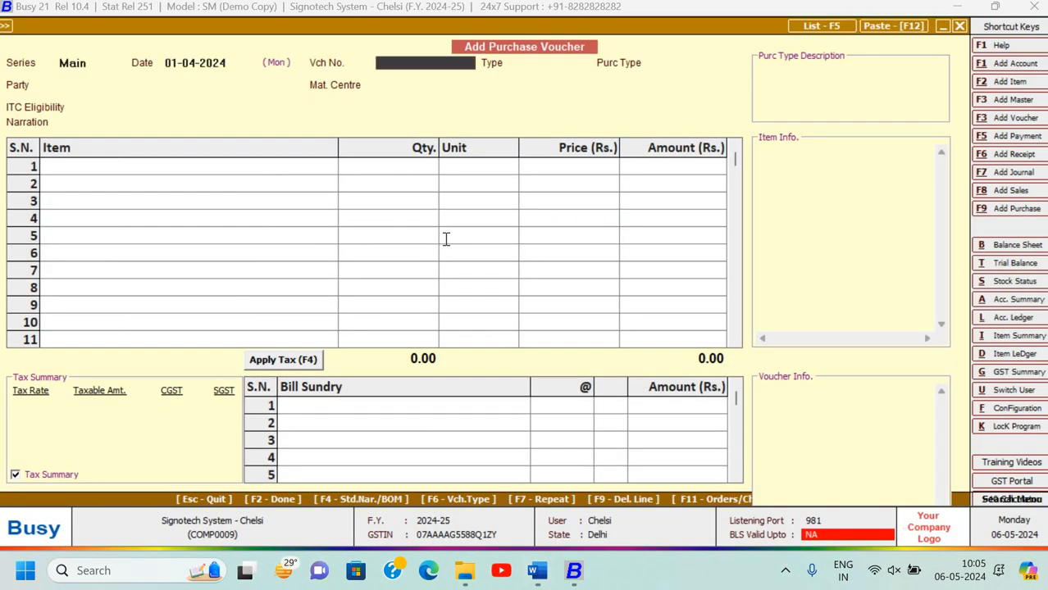
Copy bill number RK/24-25/201 from the assignment document into the purchase voucher's number.
key("alt+Tab")
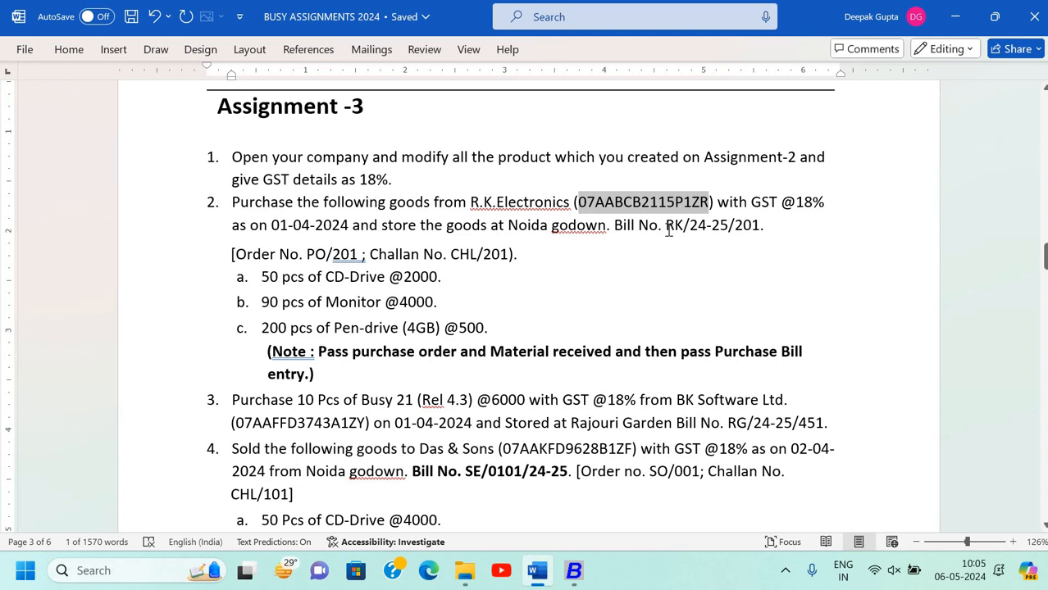
left_click_drag(667, 226, 761, 228)
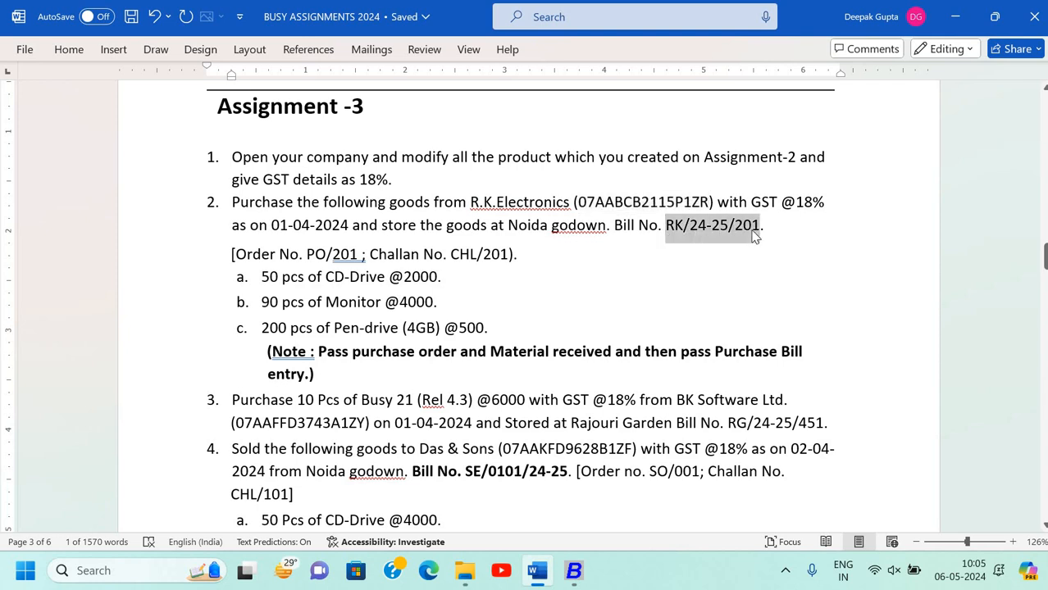
key("ctrl+c")
key("alt+Tab")
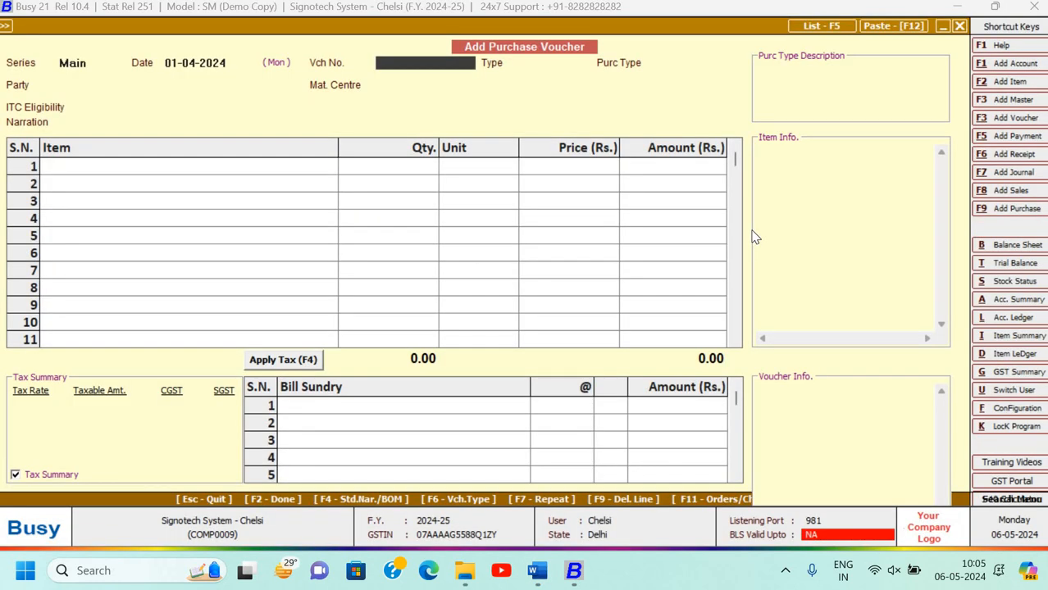
key("ctrl+v")
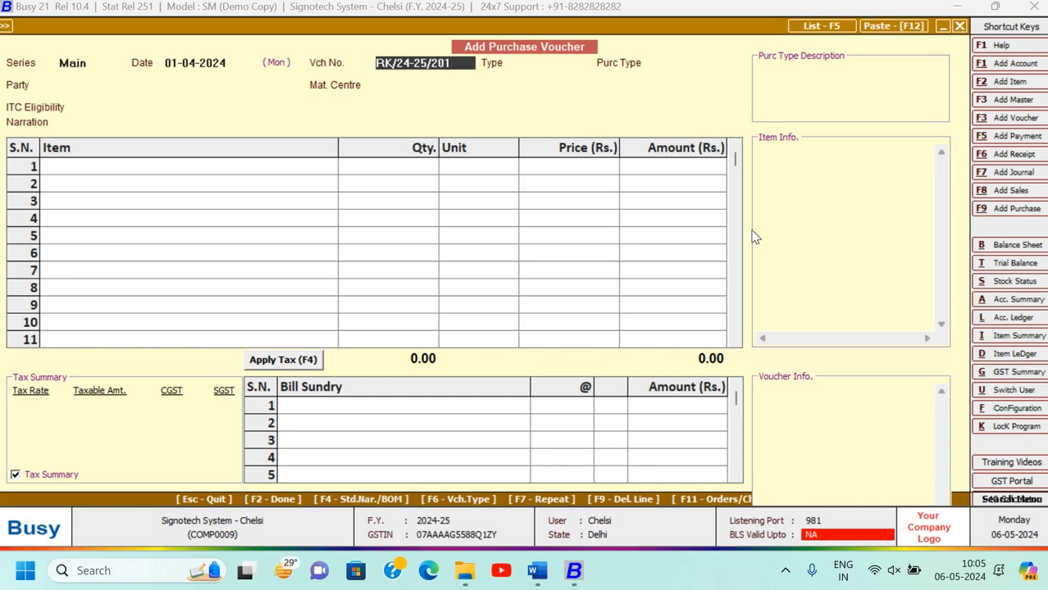
key("BackSpace")
type("1")
key("Return")
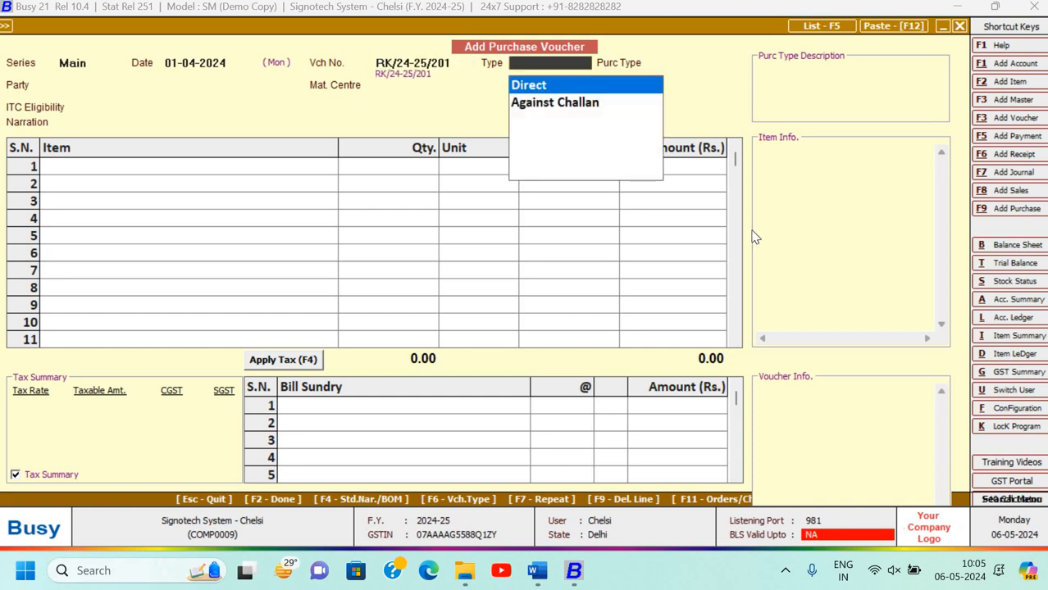
Set the voucher type to Against Challan and the purchase type to Local-18%.
key("Down")
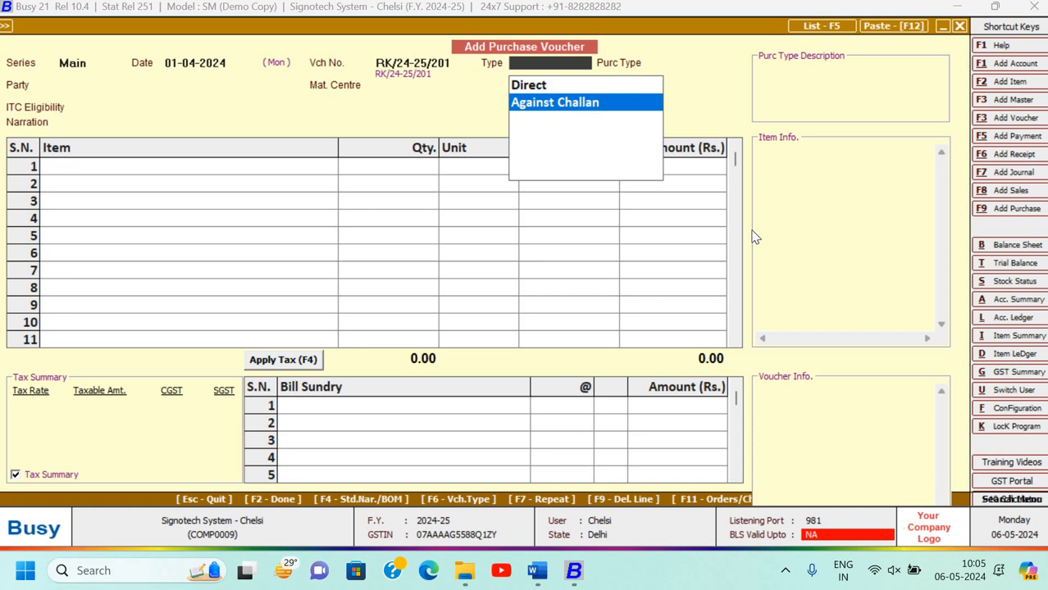
key("Return")
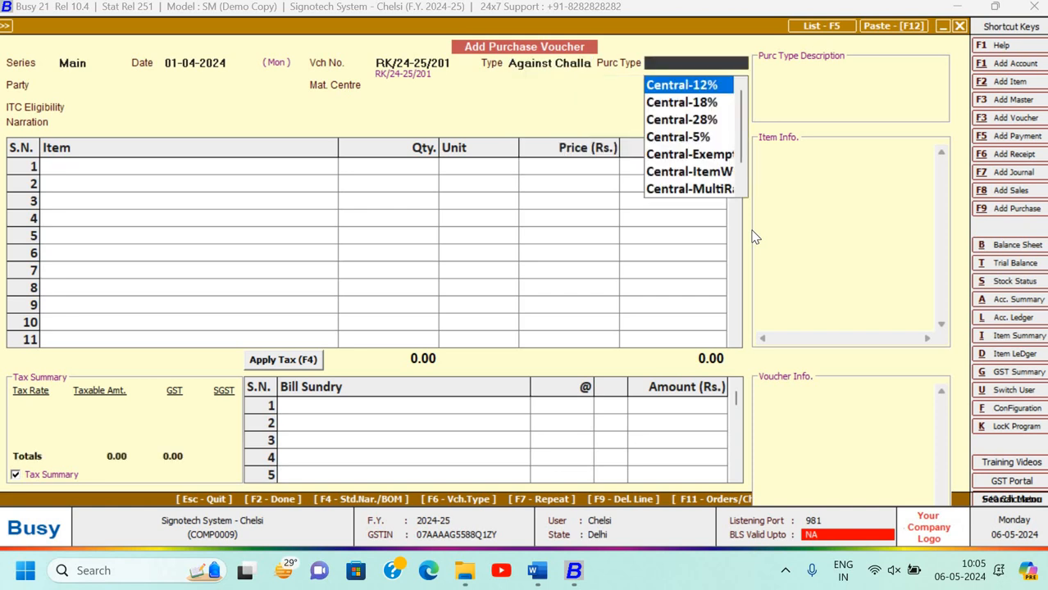
type("lo")
key("Down")
key("Return")
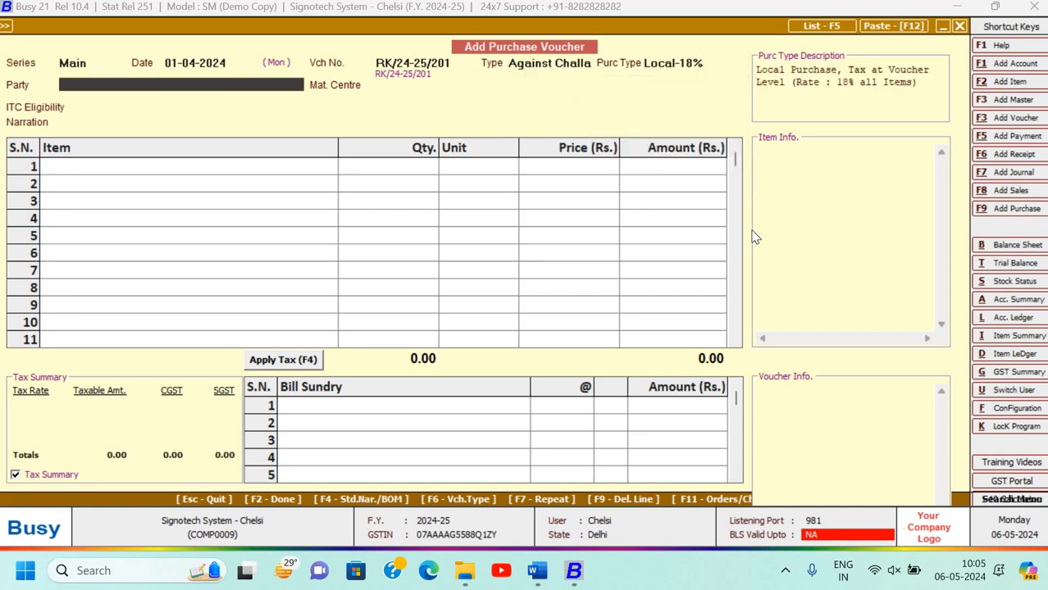
Choose party R.K.Electronics, material centre Noida and ITC eligibility Input Goods/Services, with the narration "Being goods purchase".
key("Return")
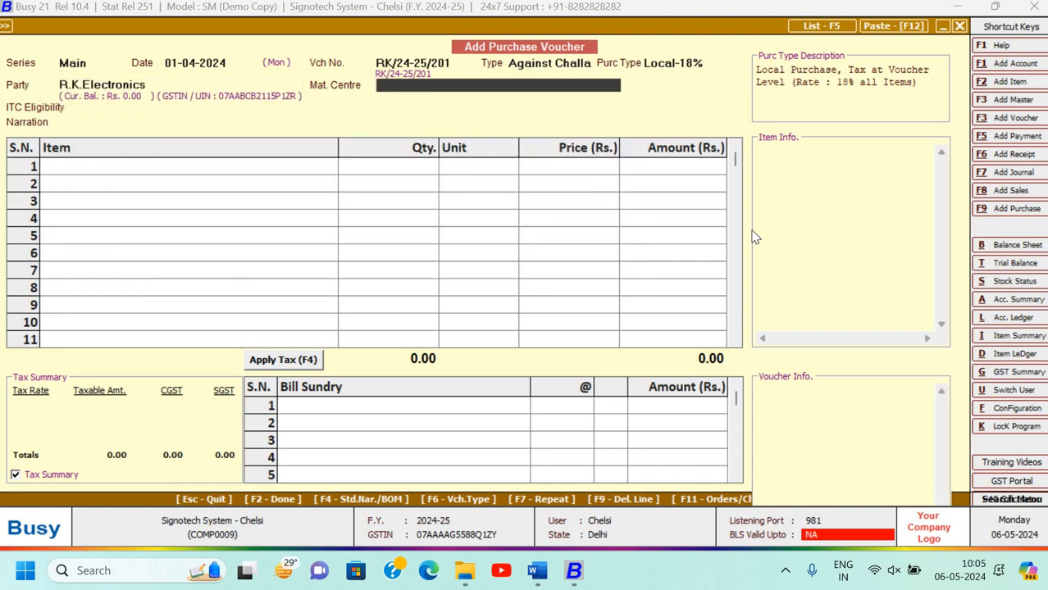
key("Return")
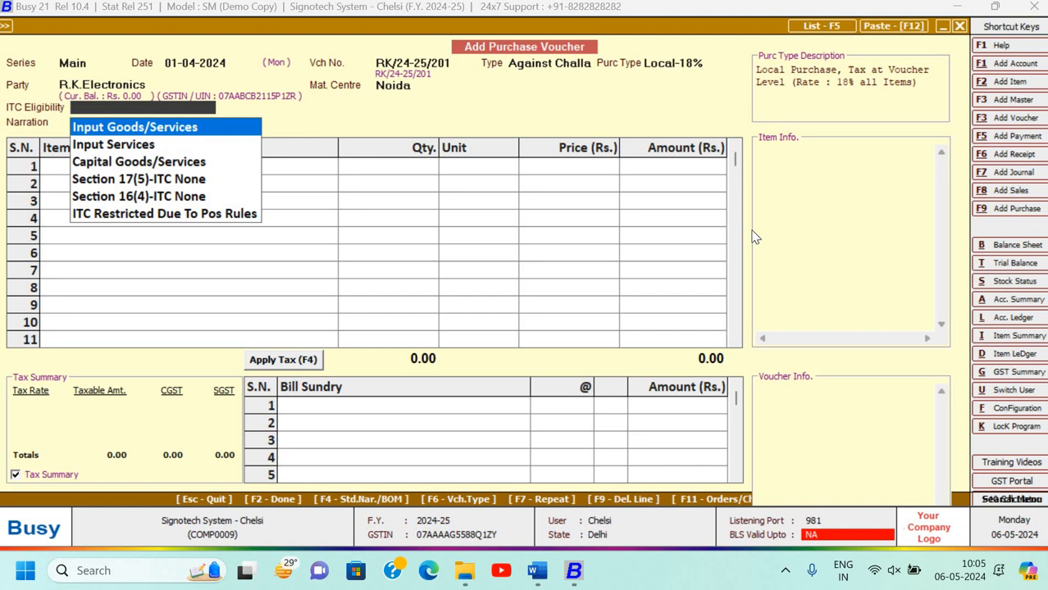
key("Return")
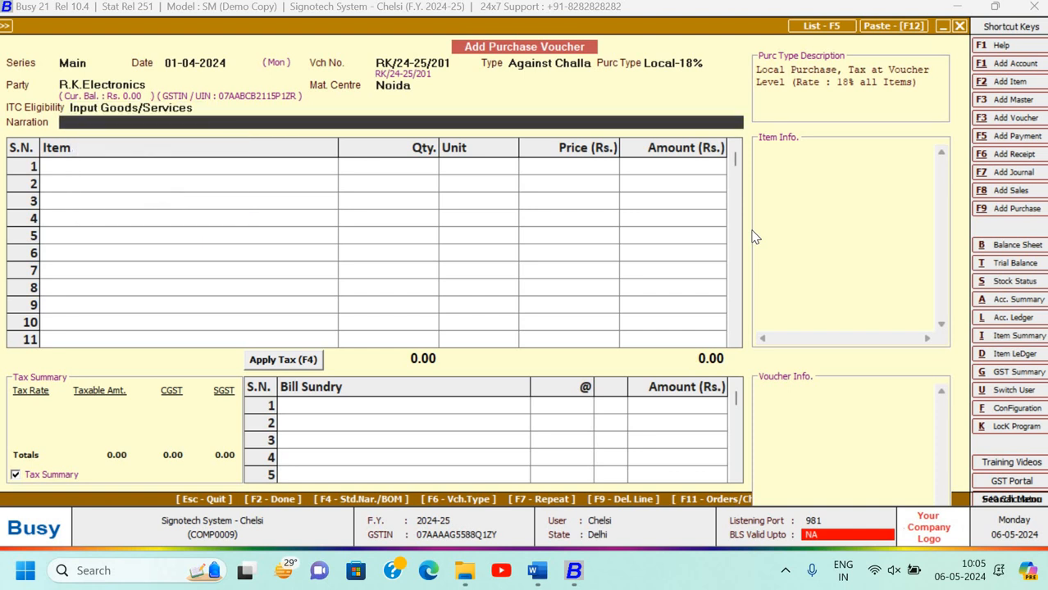
key("F4")
key("Return")
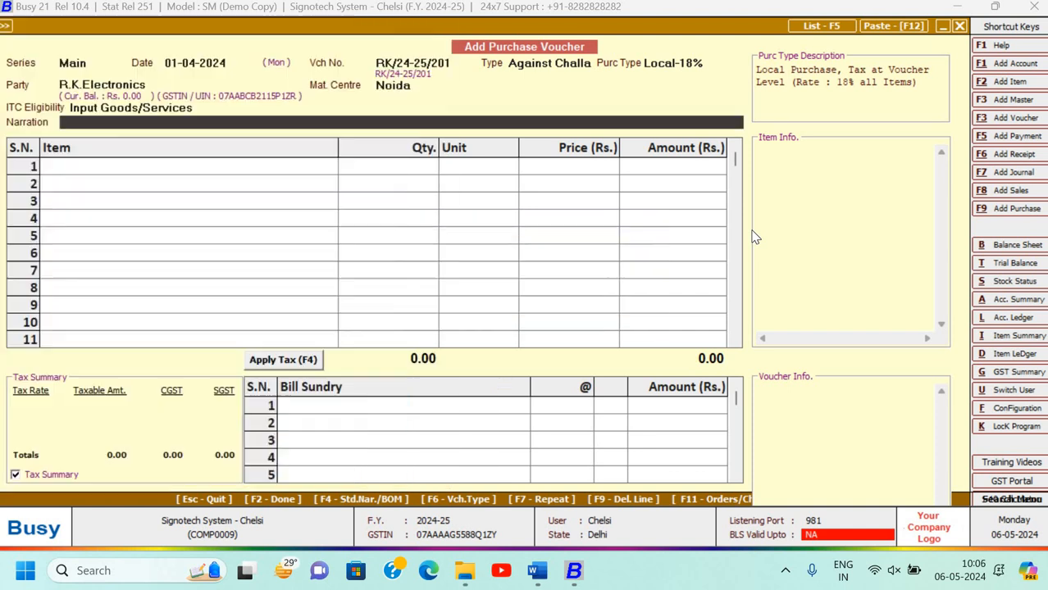
type("Being goods ")
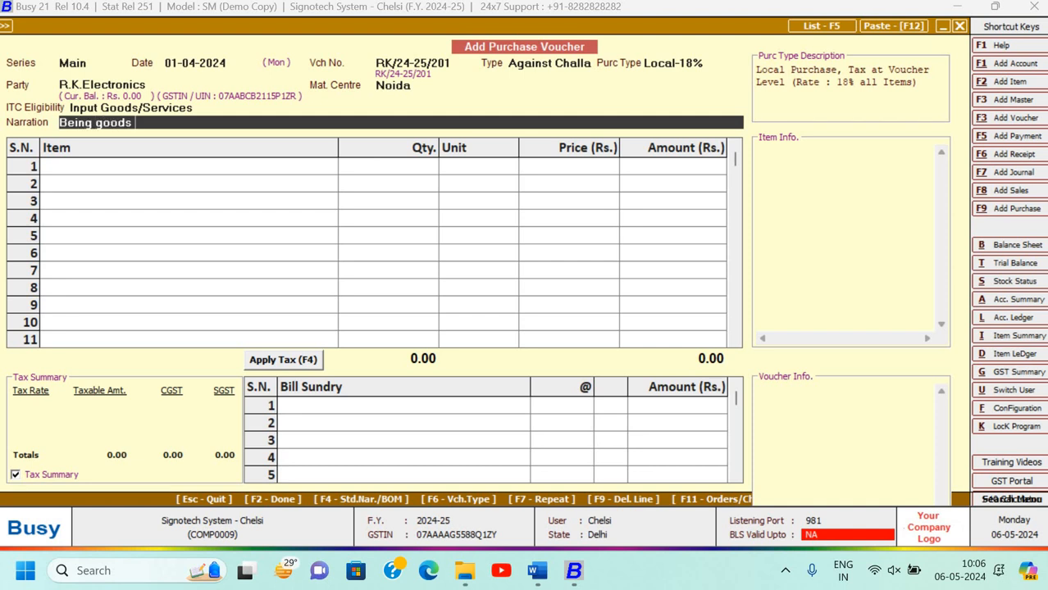
type("purchase")
key("Return")
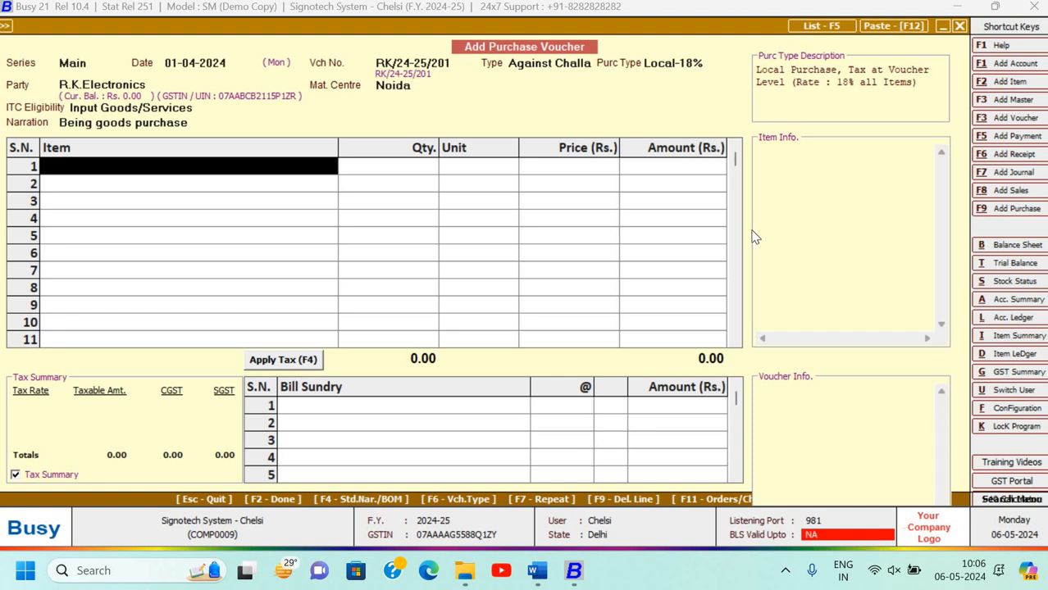
Pick the items from pending challan CHL/201 and accept the item lines with the CGST and SGST rows.
key("Return")
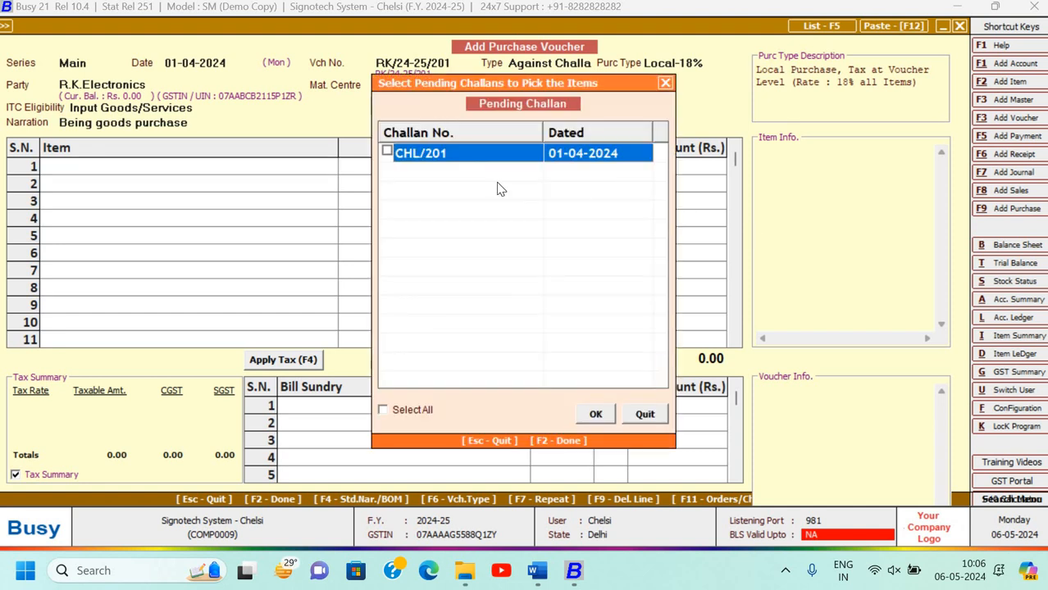
left_click(386, 154)
left_click(594, 414)
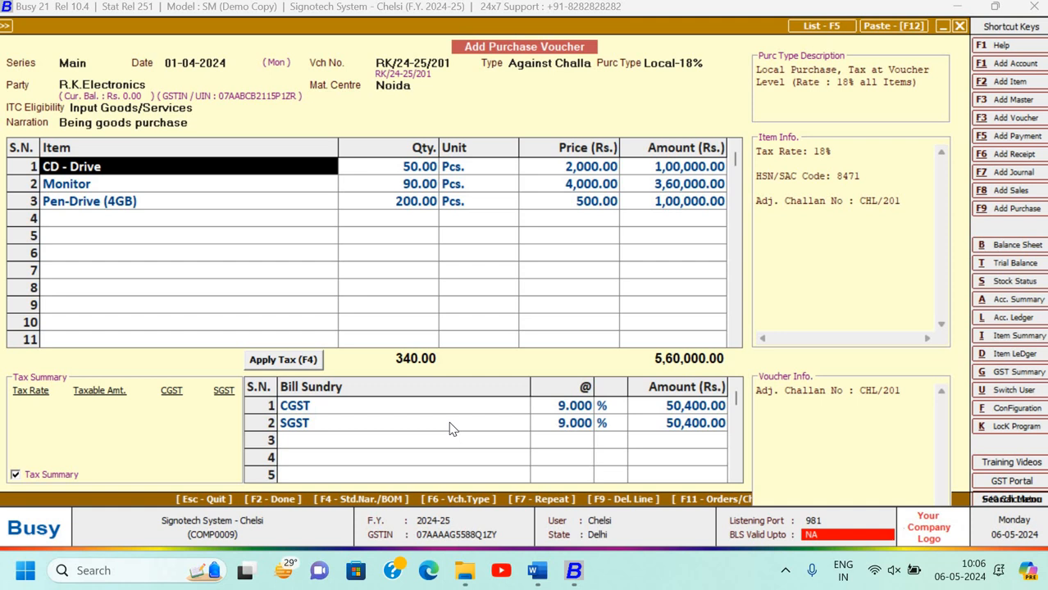
key("Return")
key("Return")
key("Return")
key("Return")
key("Return")
key("Return")
key("Return")
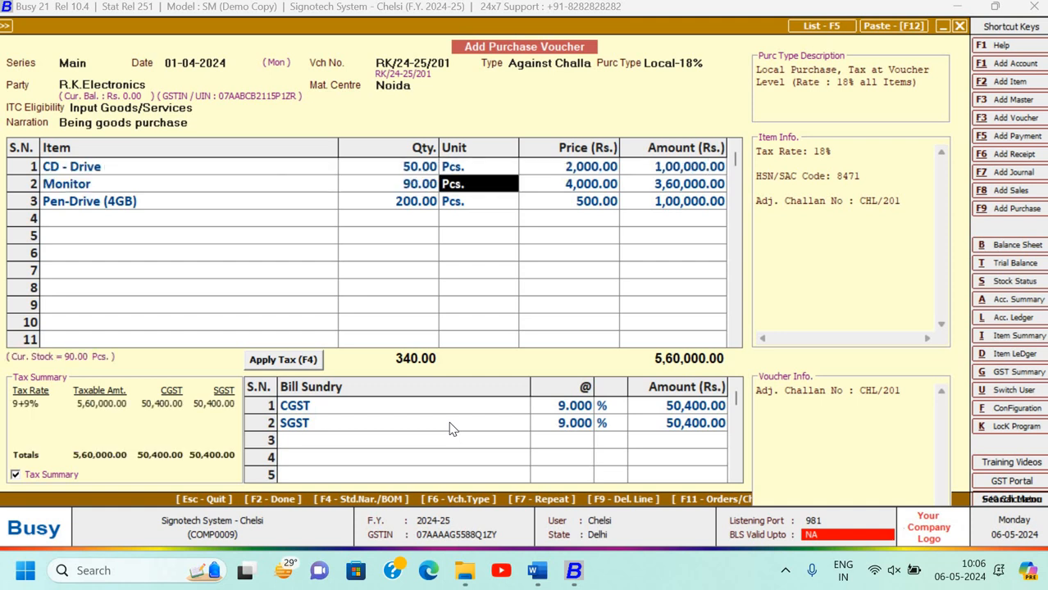
key("Return")
key("Return")
key("Return")
key("Return")
key("Return")
key("Return")
key("Return")
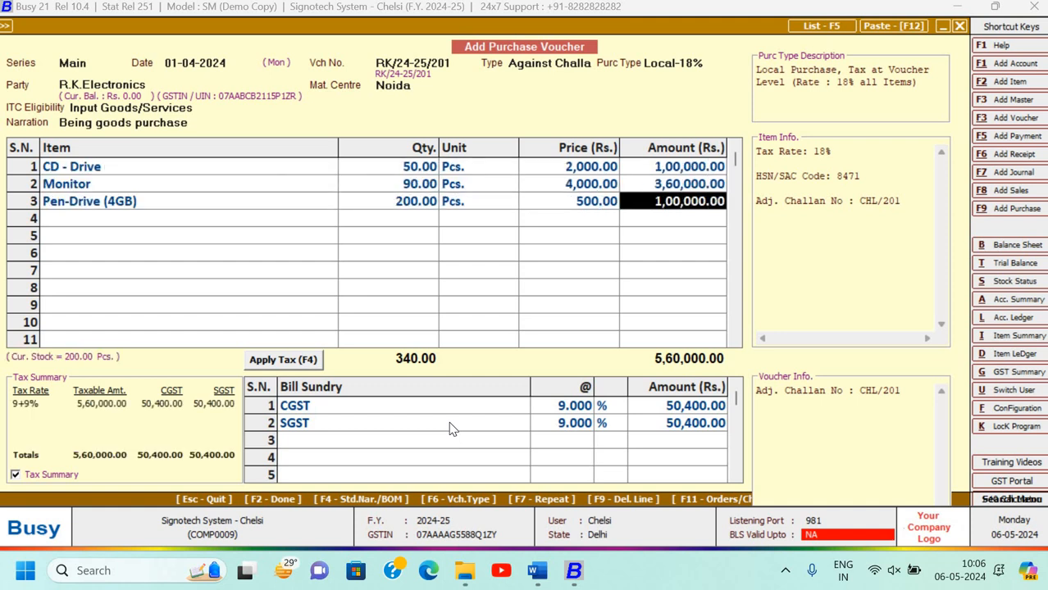
key("Return")
key("Return")
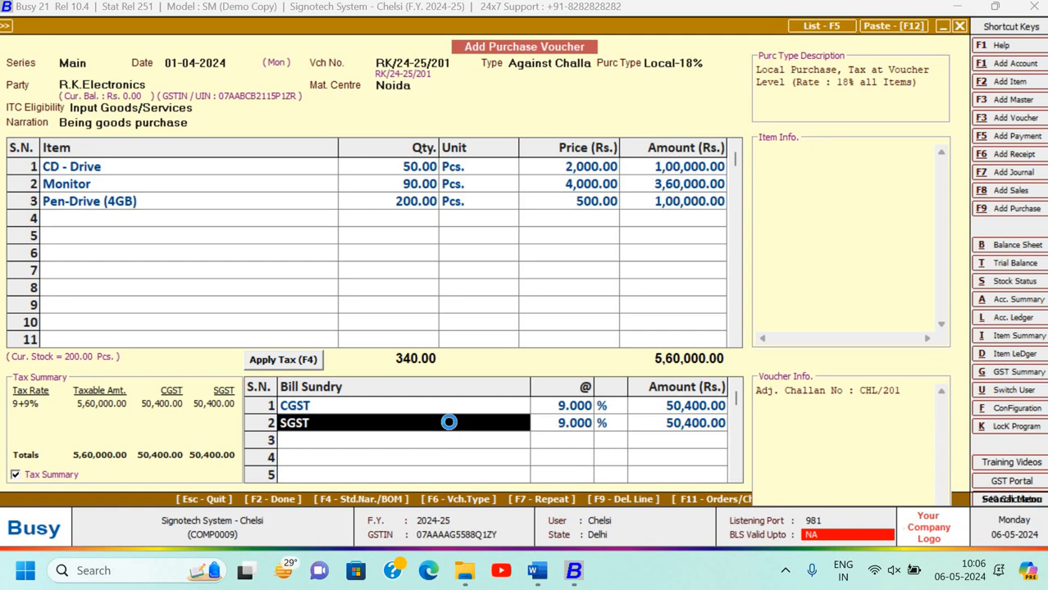
key("Return")
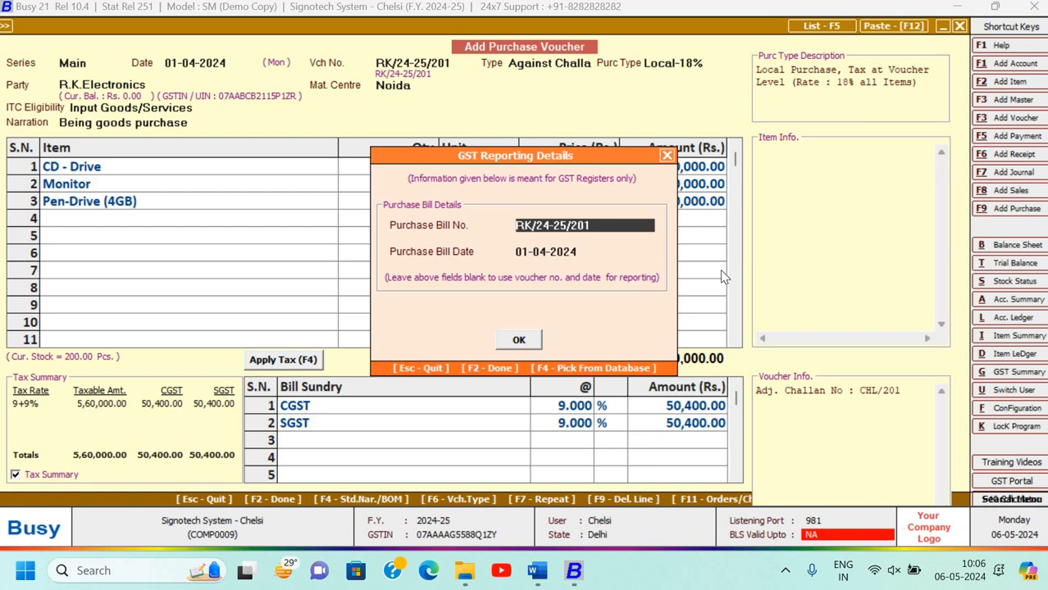
Accept purchase bill RK/24-25/201 dated 01-04-2024 for GST reporting and skip the cost centre allocation.
key("Return")
key("Return")
key("Return")
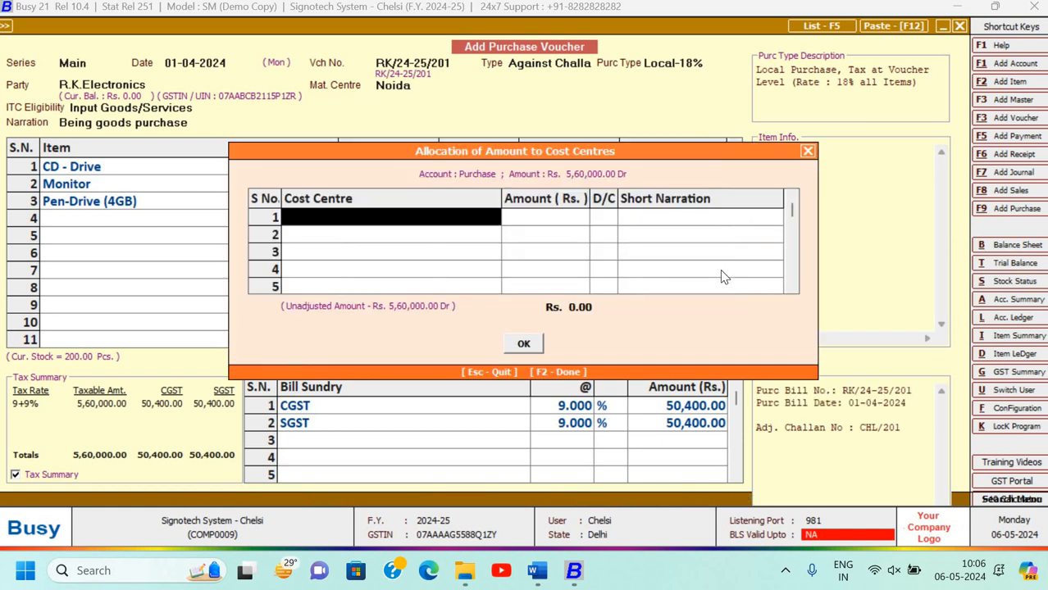
key("Escape")
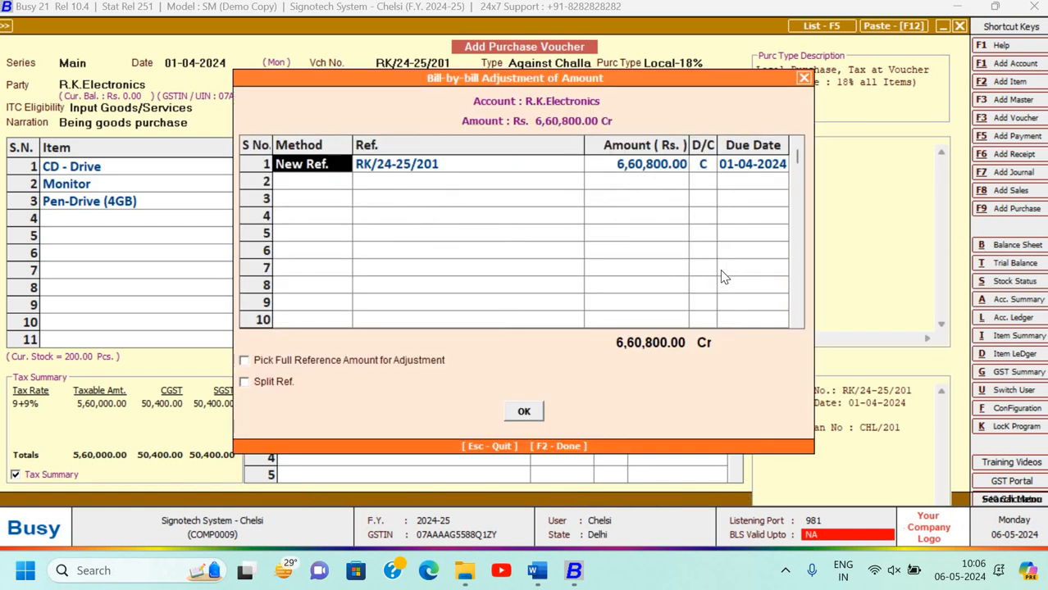
Accept the bill-by-bill adjustment as new reference RK/24-25/201 and save the purchase voucher.
key("Return")
key("Return")
key("Return")
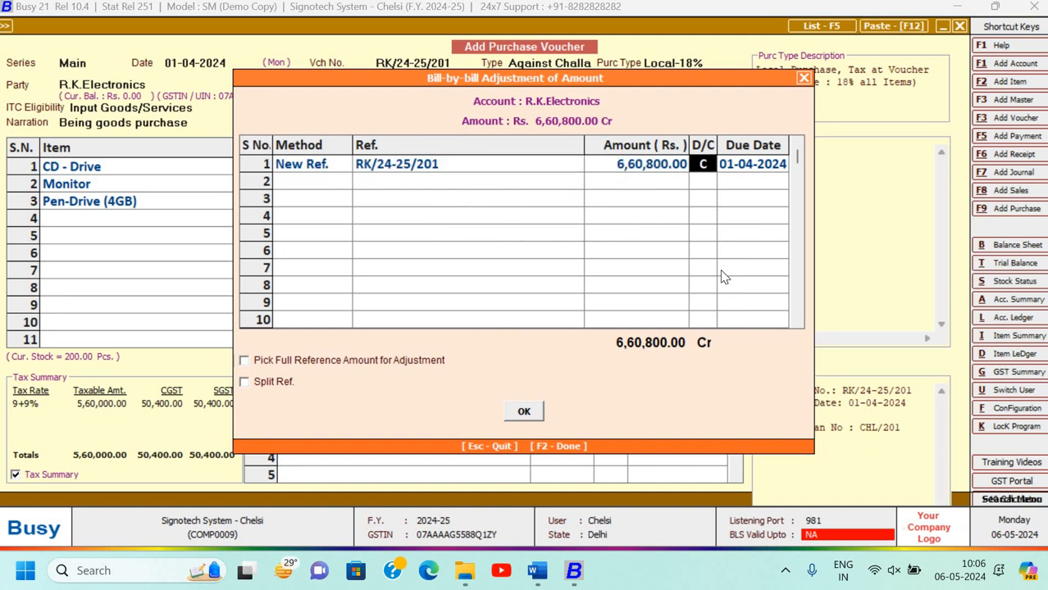
key("Return")
key("Return")
key("Return")
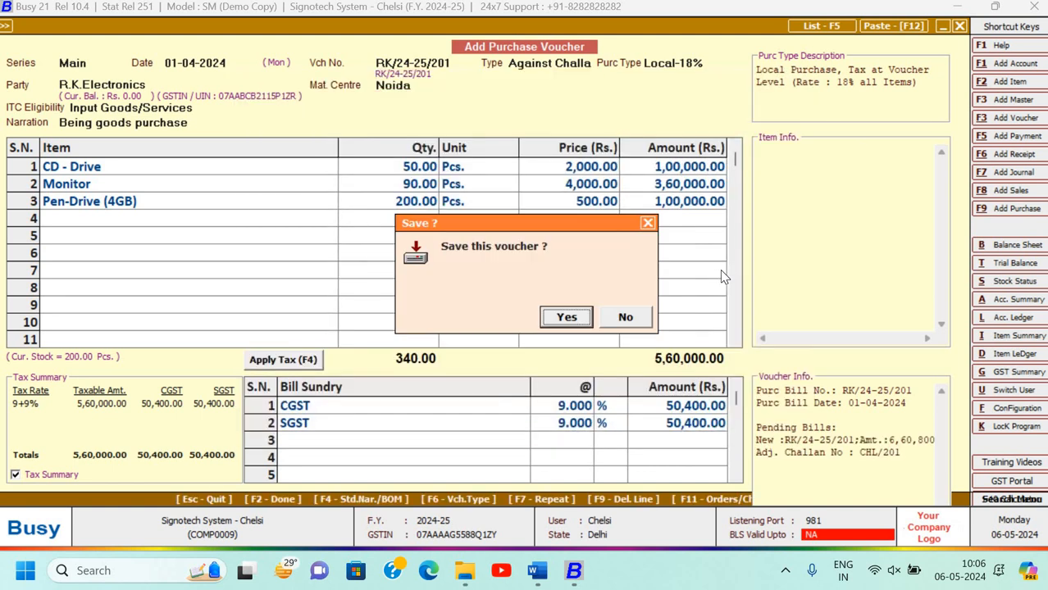
key("Return")
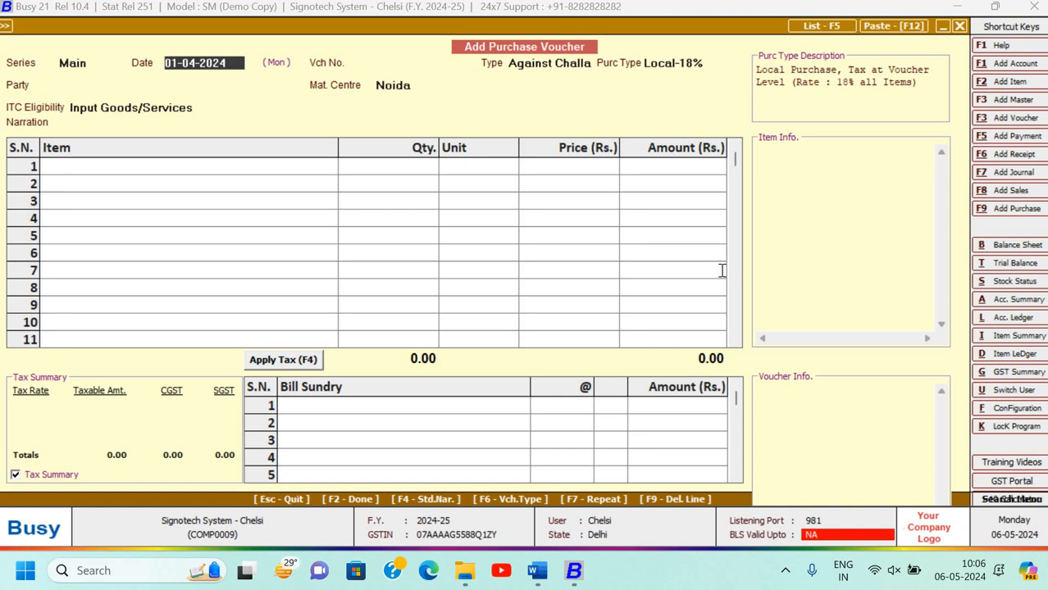
Check the assignment for the entries after the R.K.Electronics purchase and quit the blank new purchase voucher.
key("alt+Tab")
scroll(400, 292, "down", 2)
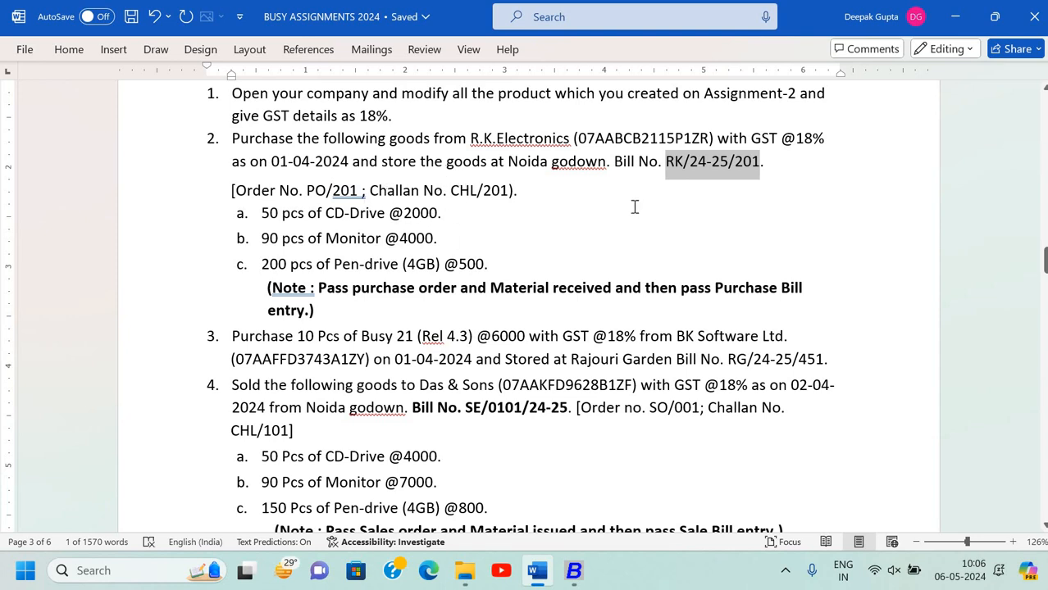
key("alt+Tab")
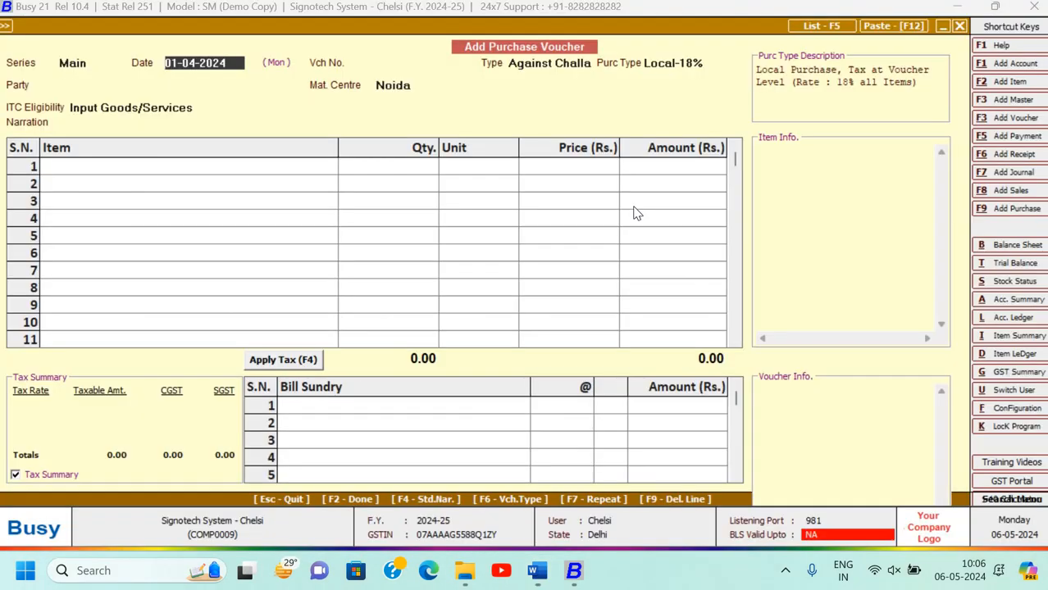
key("Escape")
key("Return")
key("Escape")
Display the Profit & Loss A/c for 01-04-2024 to 28-04-2024 with the default options.
key("Right")
key("Right")
key("Left")
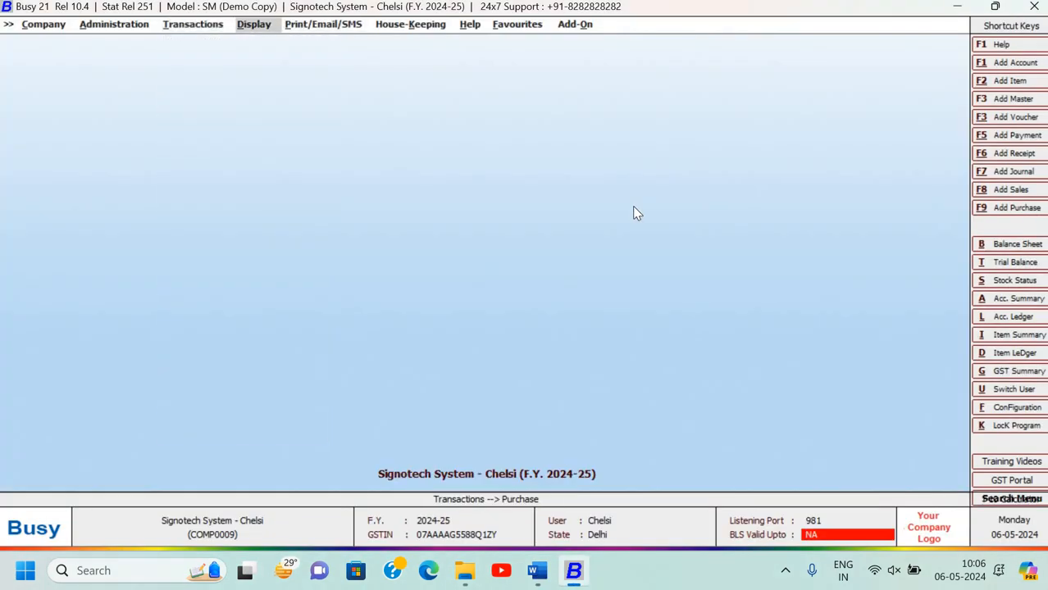
key("Return")
key("Return")
key("Down")
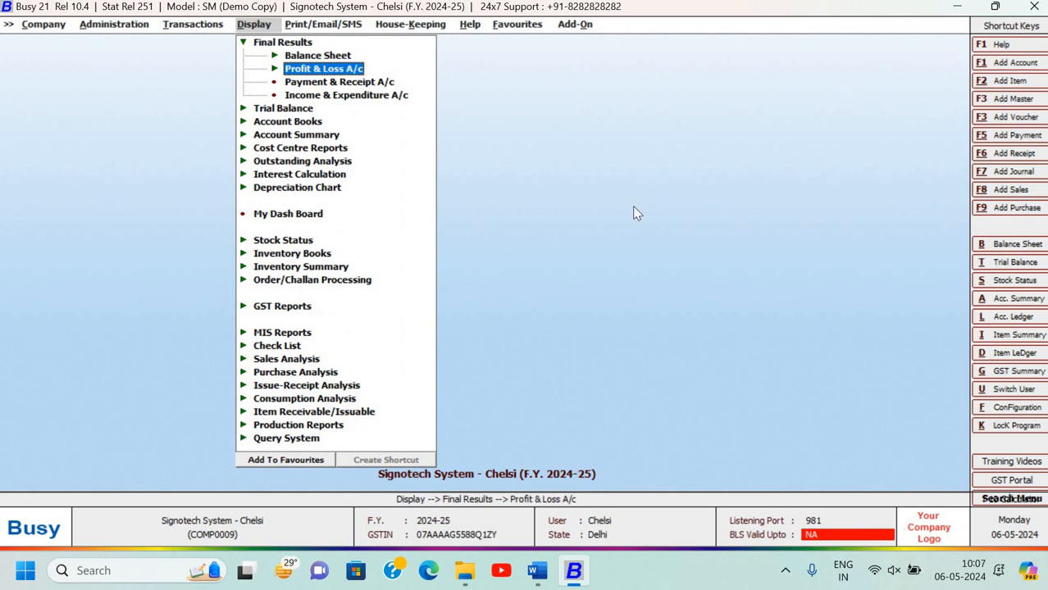
key("Return")
key("Return")
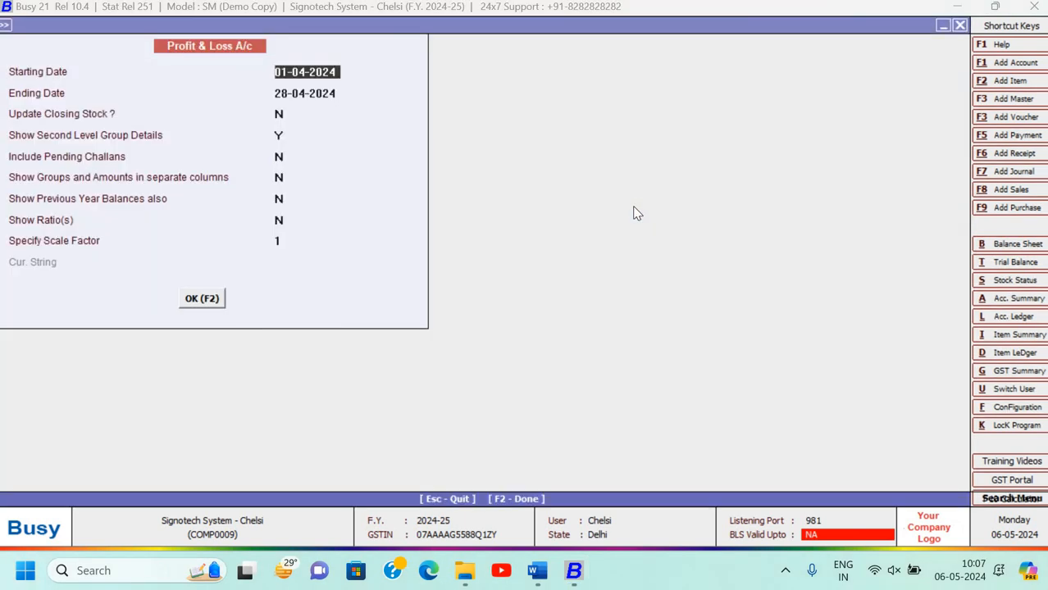
key("F2")
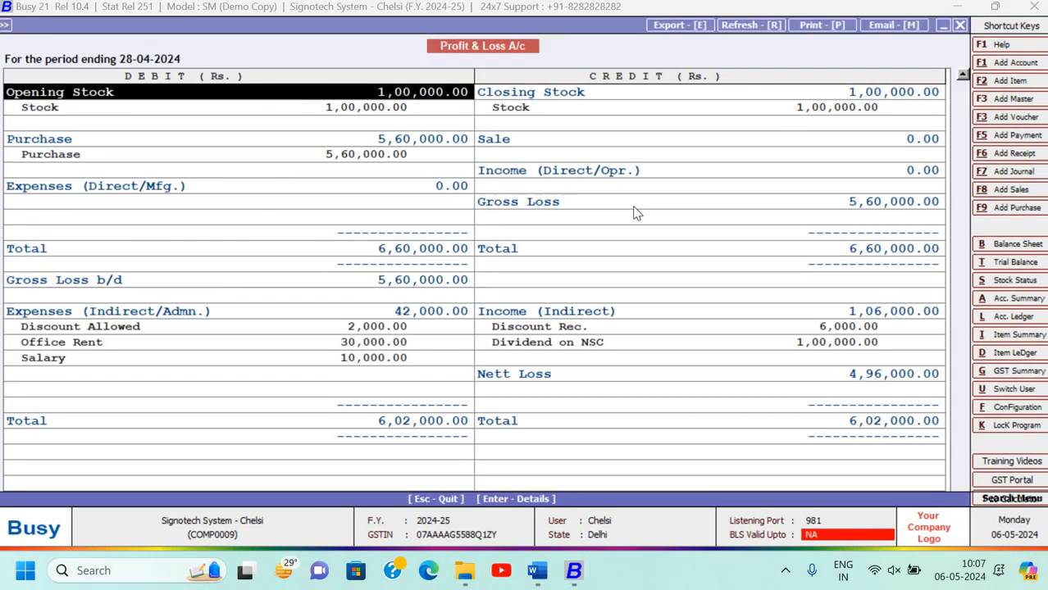
Drill down from the Purchase account to its April ledger to check the R.K.Electronics bill, and close the report.
key("Down")
key("Down")
key("Down")
key("Down")
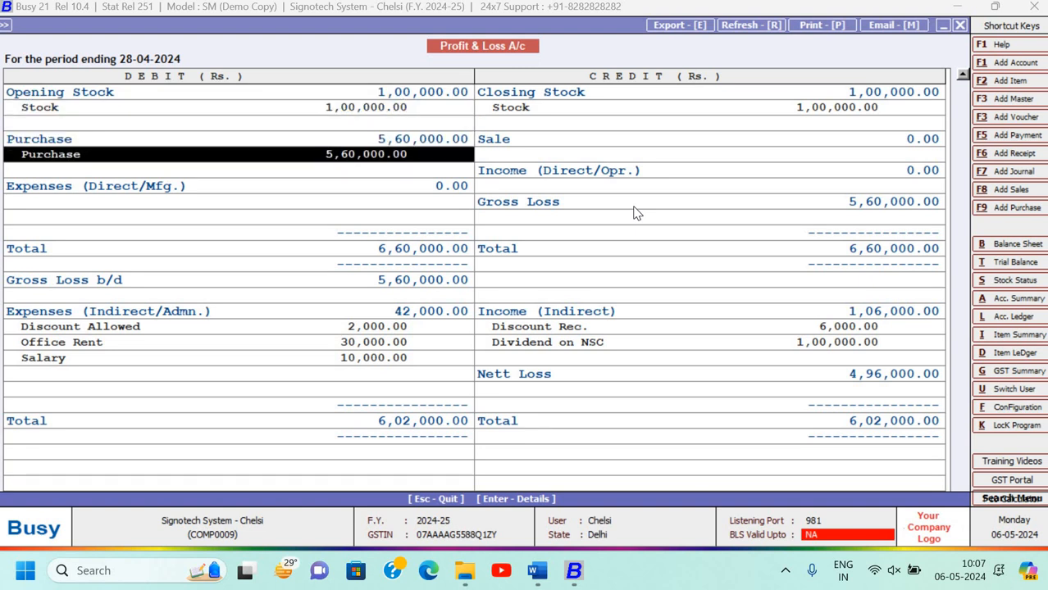
key("Return")
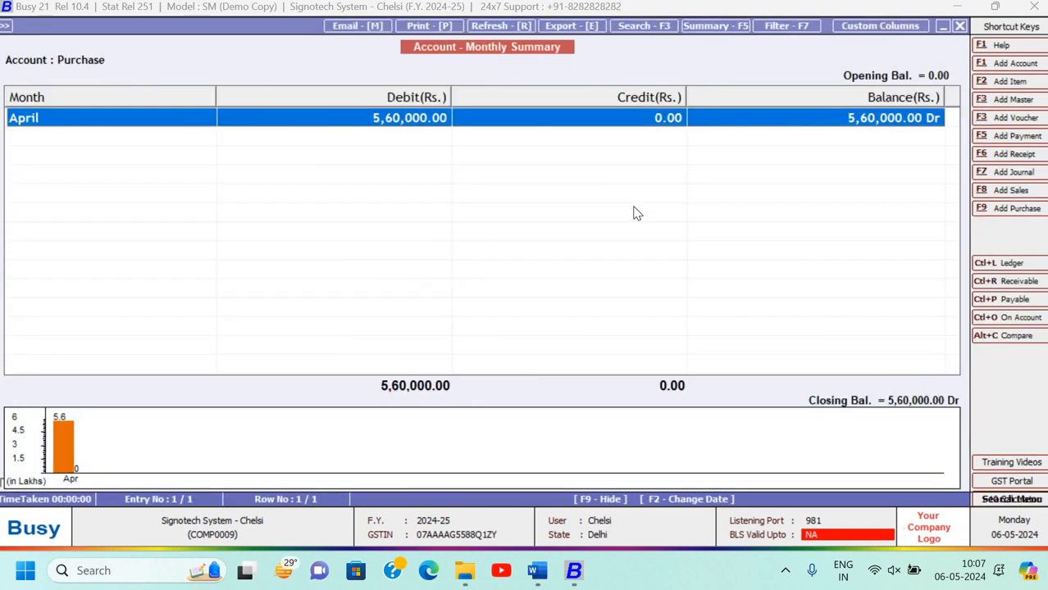
key("Return")
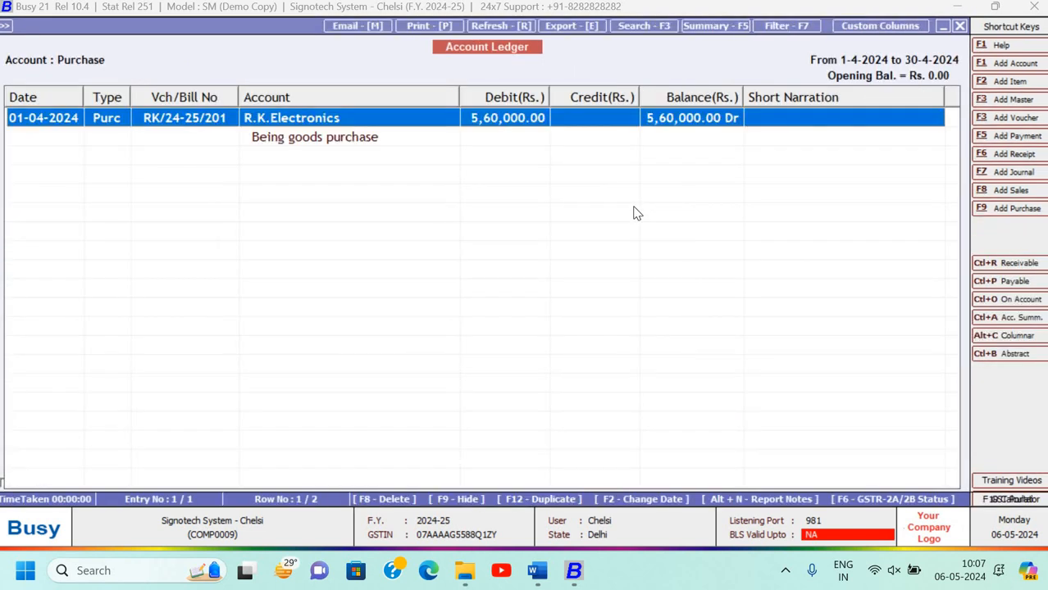
key("Escape")
key("Escape")
key("Escape")
key("Escape")
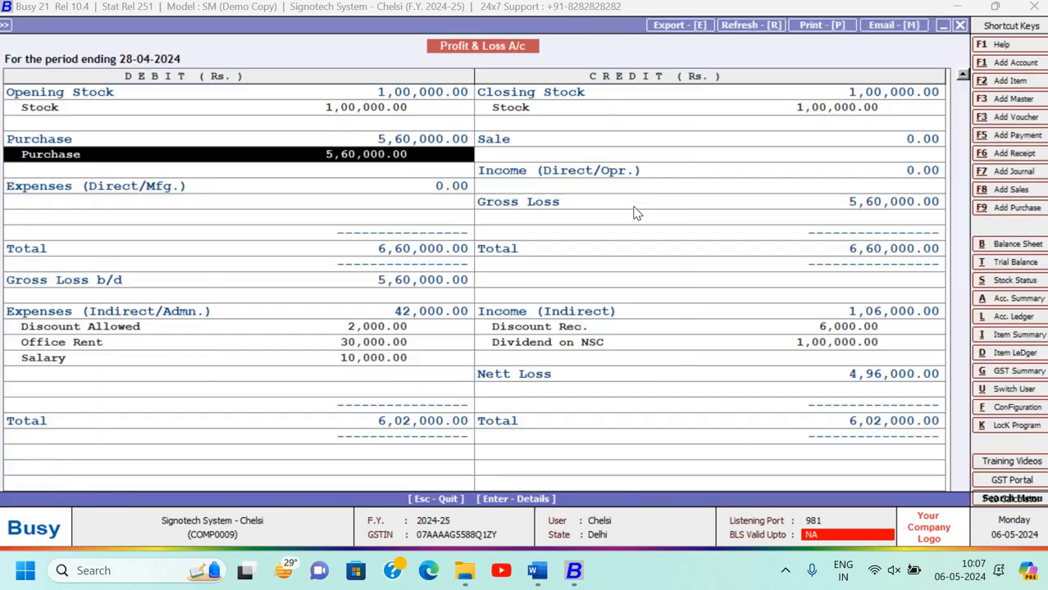
key("Escape")
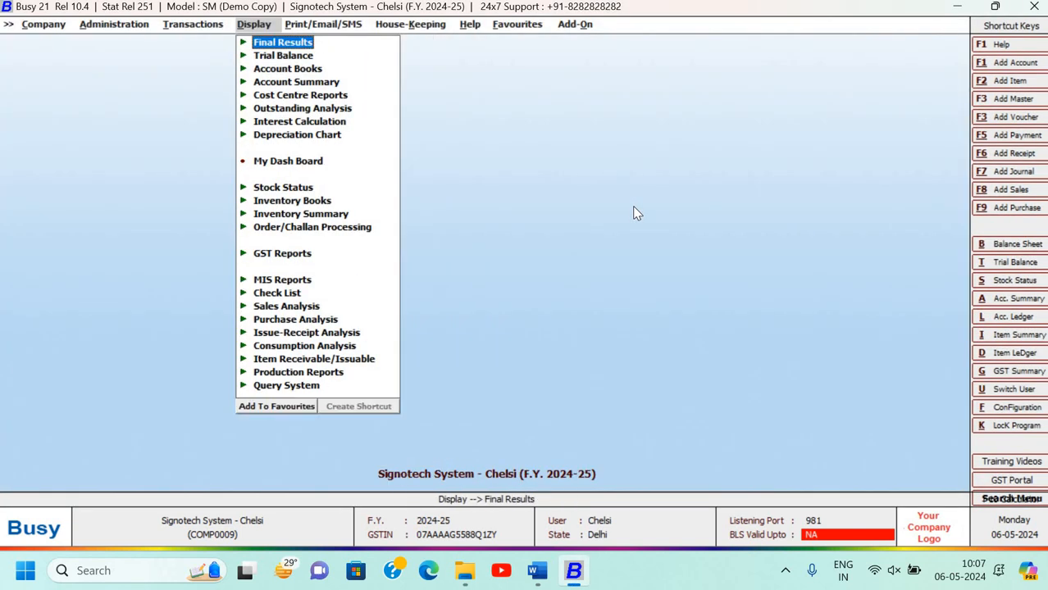
Open the GSTR-2 report from the GST returns.
key("Down")
key("Down")
key("Down")
key("Down")
key("Down")
key("Down")
key("Down")
key("Down")
key("Down")
key("Down")
key("Down")
key("Down")
key("Down")
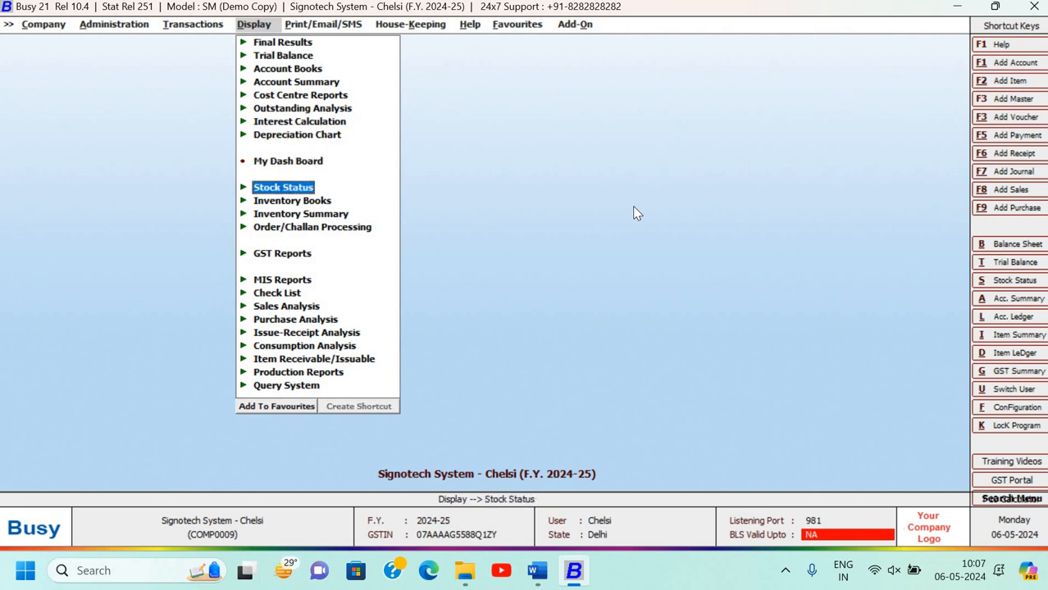
key("Return")
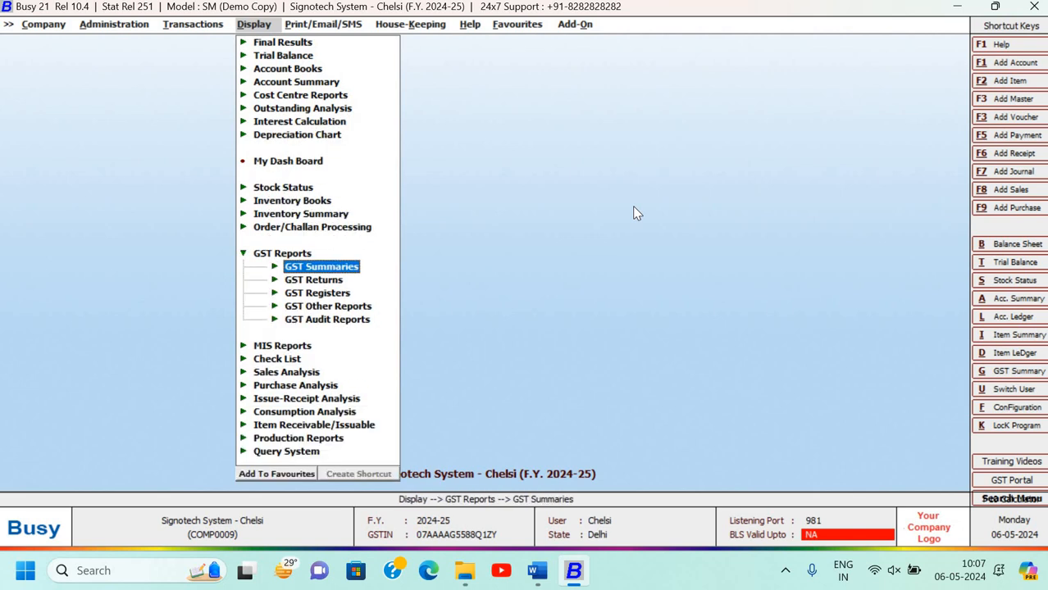
key("Return")
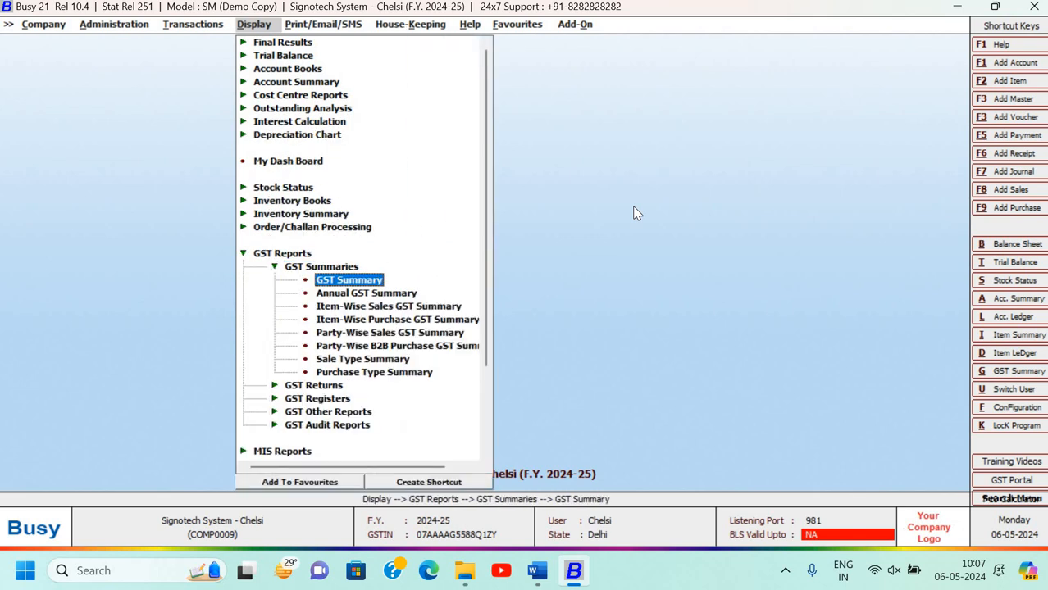
key("Up")
key("Escape")
key("Down")
key("Return")
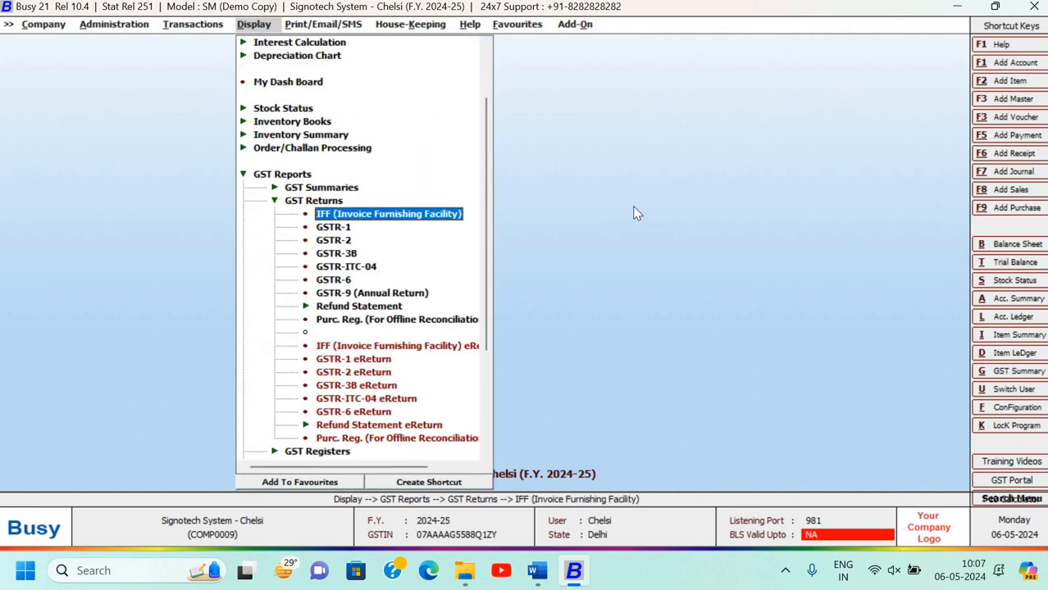
key("Down")
key("Down")
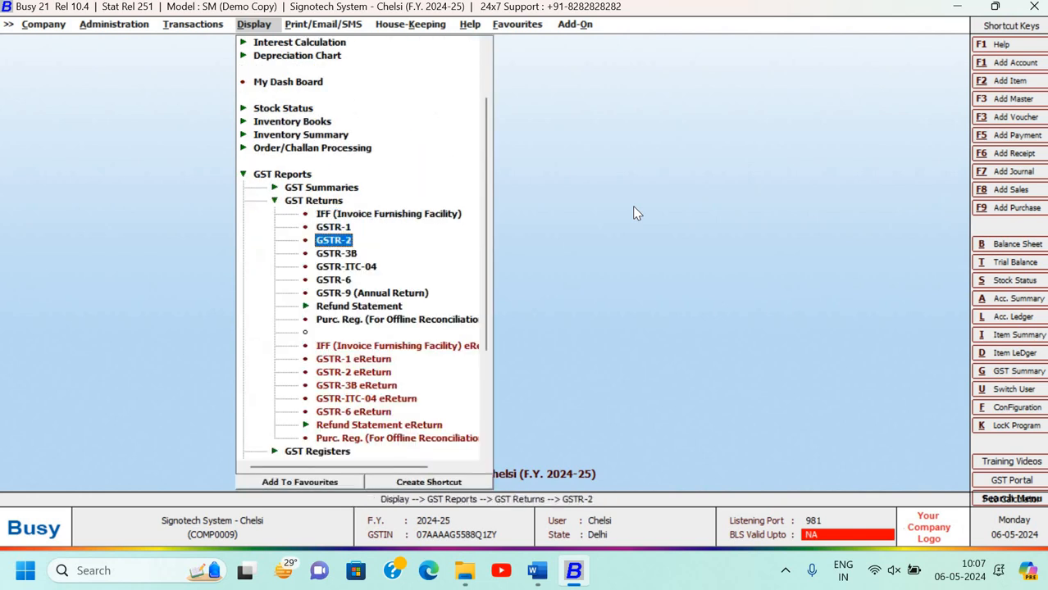
key("Return")
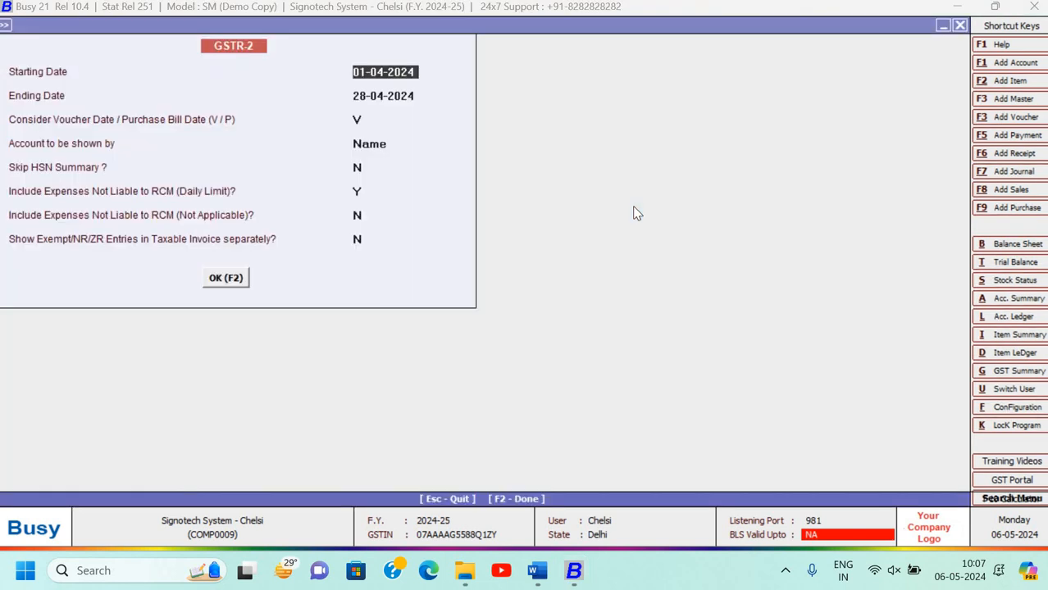
Generate GSTR-2 for 01-04-2024 to 28-04-2024, considering the voucher date and keeping the other default options.
key("Return")
key("Return")
key("Return")
key("Return")
key("Return")
key("Return")
key("Return")
key("Return")
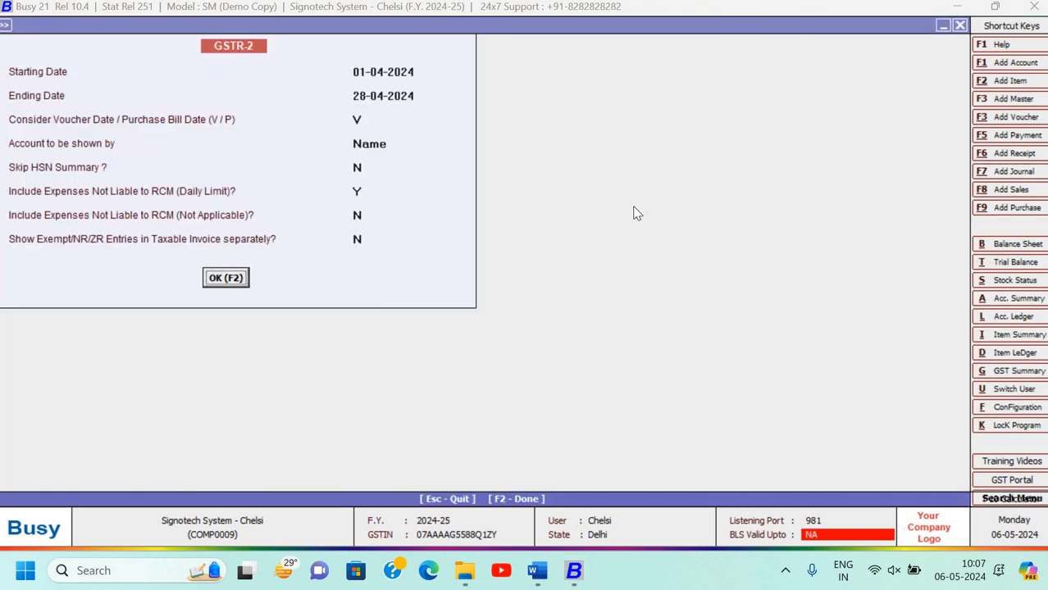
key("Return")
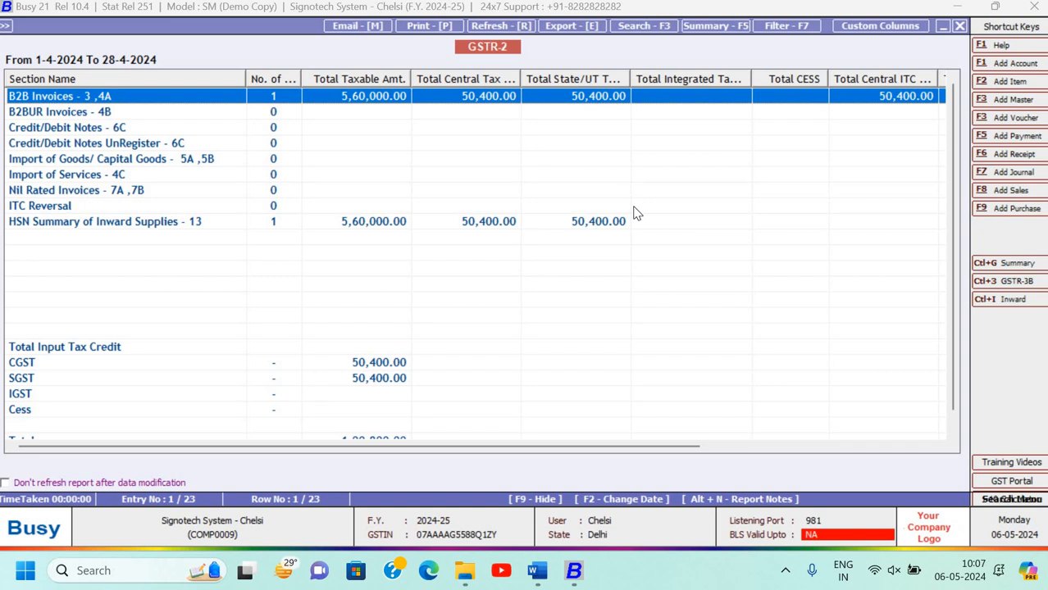
Examine the GSTR-2 sections, including the HSN summary and total input tax credit, and close the report.
key("Down")
key("Down")
key("Down")
key("Down")
key("Down")
key("Down")
key("Down")
key("Down")
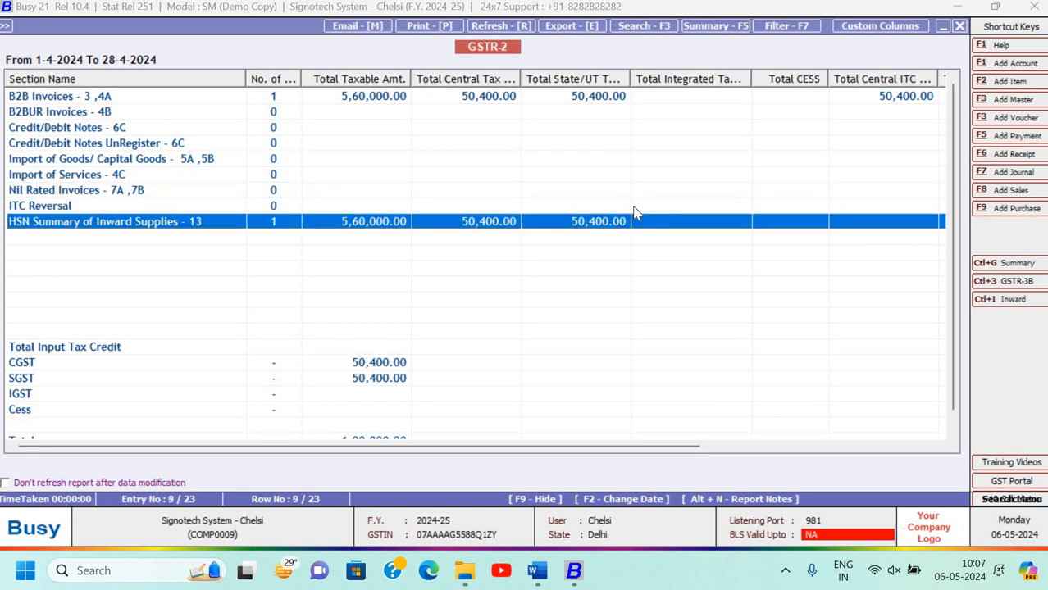
key("Down")
key("Down")
key("Down")
key("Down")
key("Down")
key("Down")
key("Down")
key("Down")
key("Down")
key("Down")
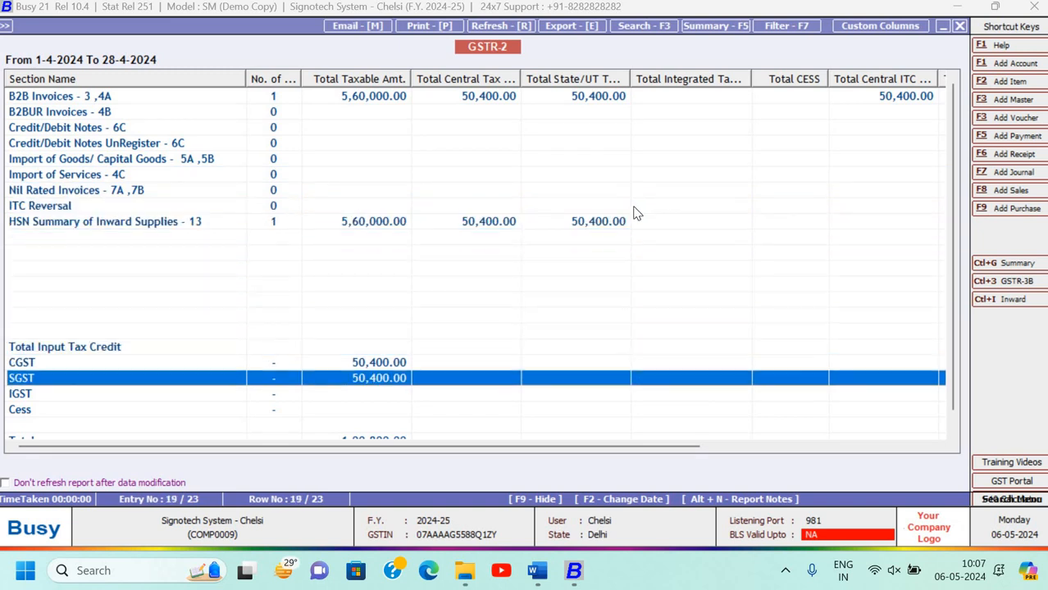
key("Down")
key("Down")
key("Down")
key("Down")
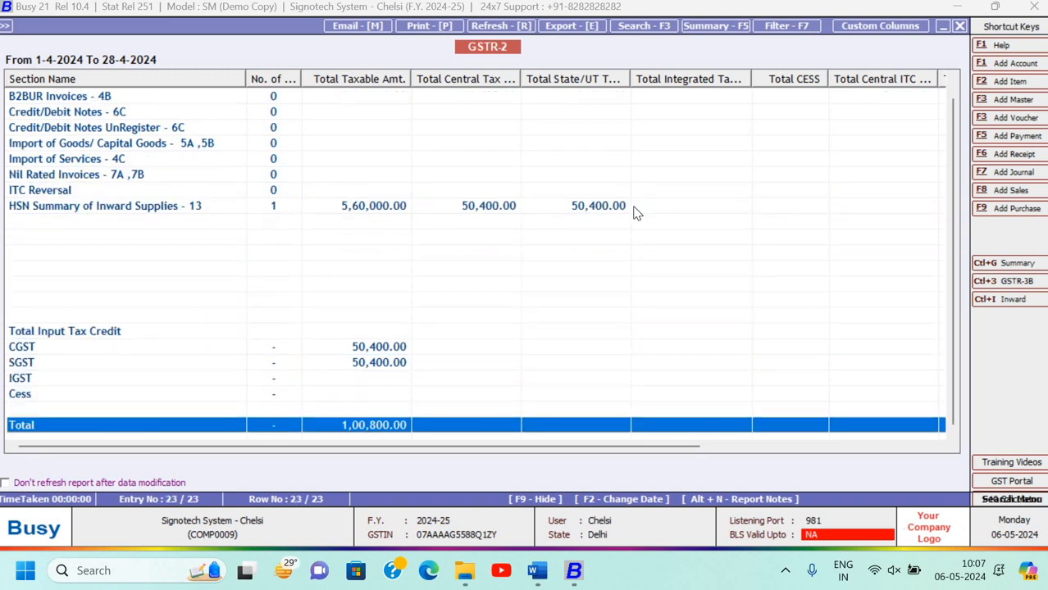
key("Up")
key("Up")
key("Escape")
key("Escape")
key("Escape")
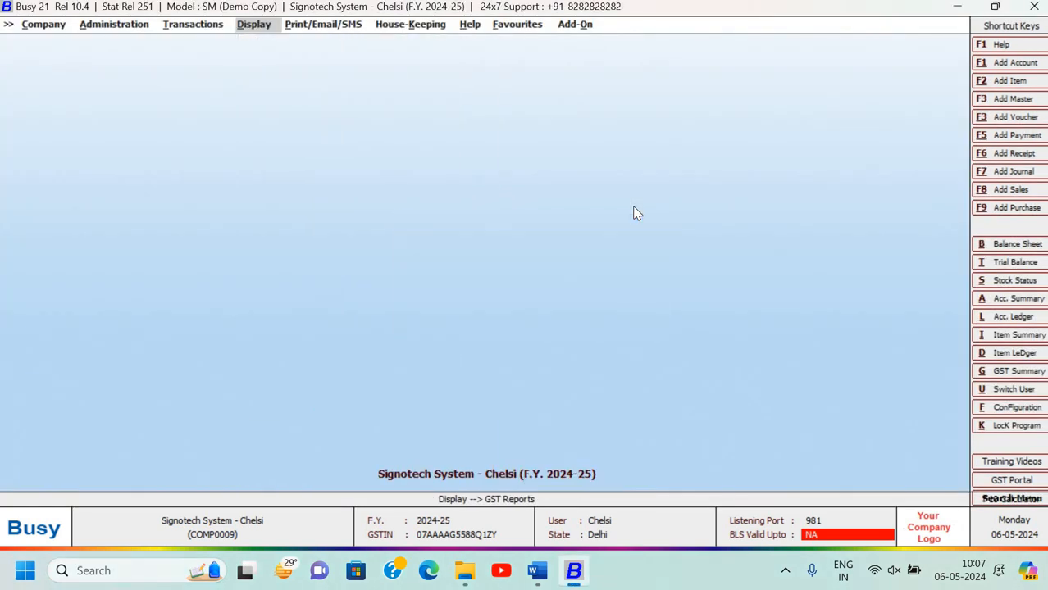
Check the assignment for the BK Software Ltd. purchase and start a new purchase voucher.
key("alt+Tab")
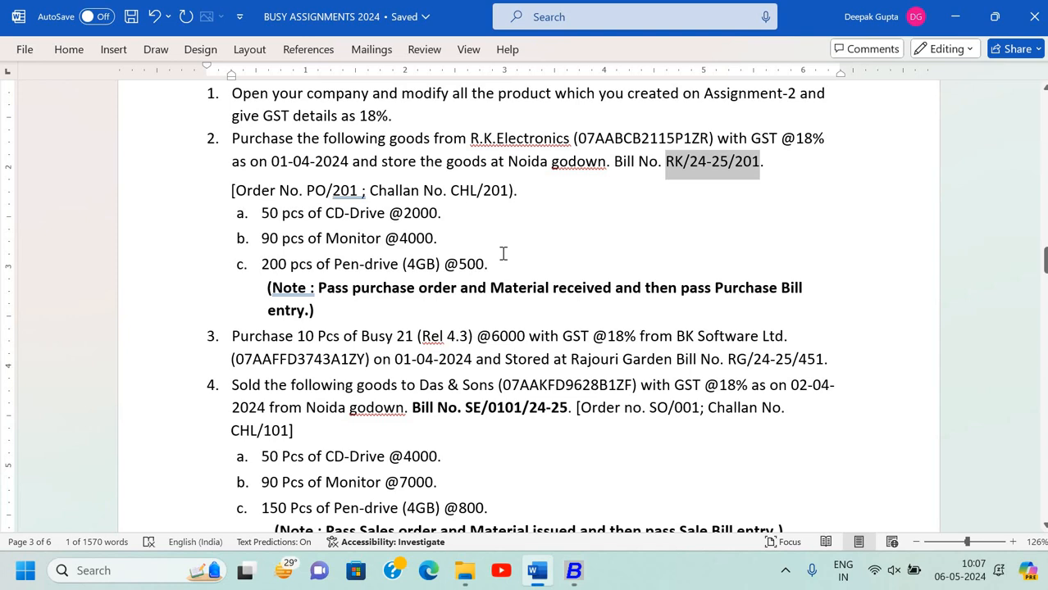
scroll(503, 253, "down", 6)
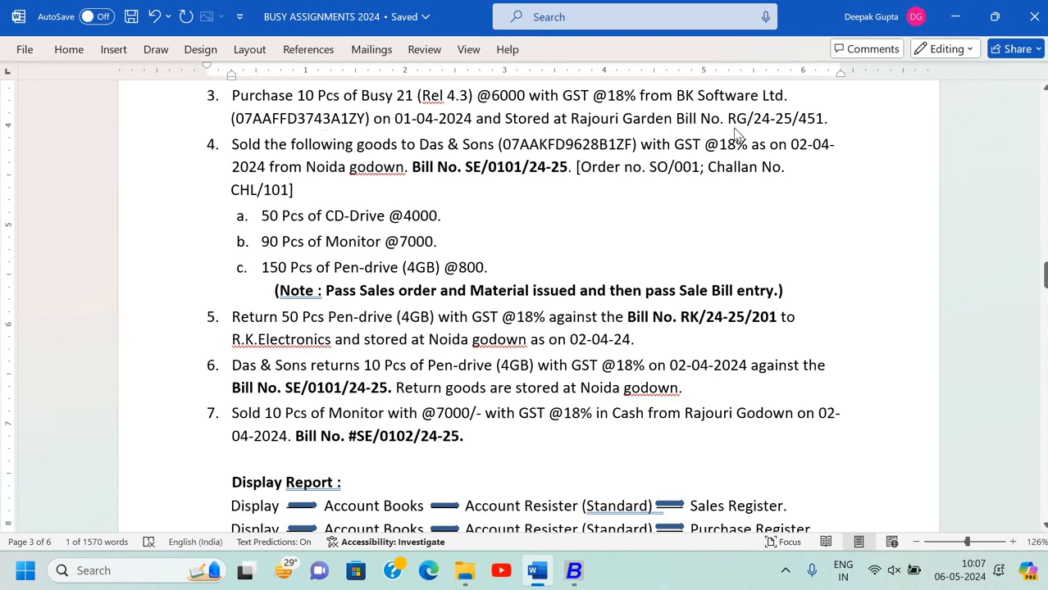
key("alt+Tab")
key("Right")
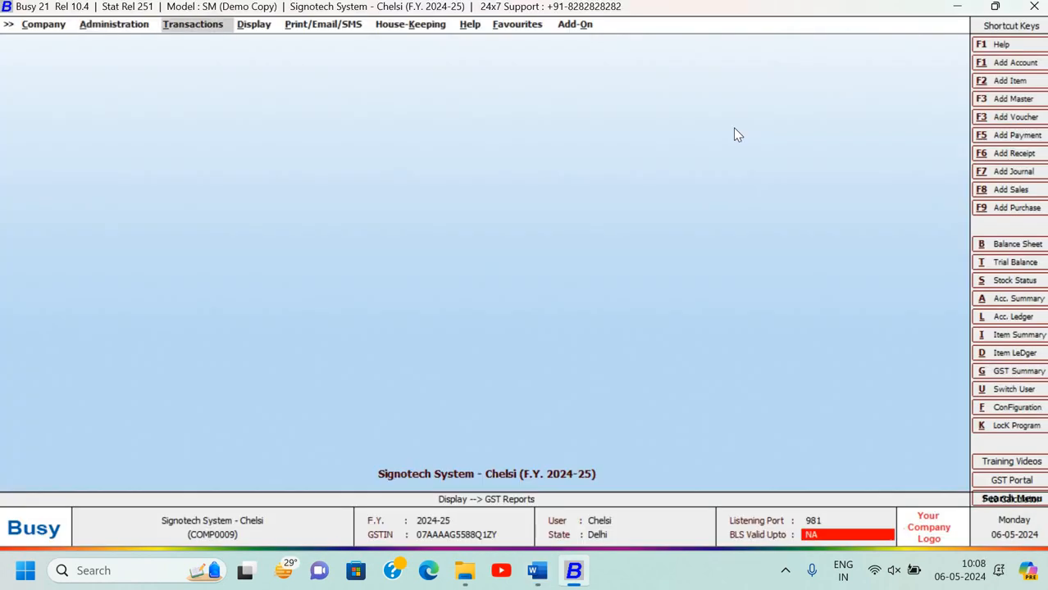
key("Down")
key("Down")
key("Down")
key("Down")
key("Down")
key("Up")
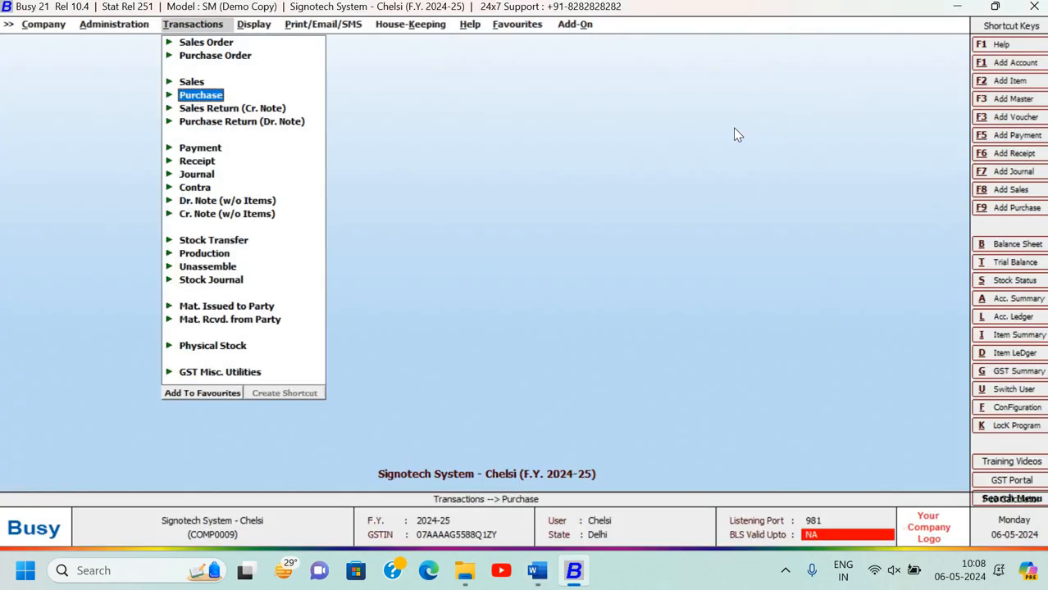
key("Return")
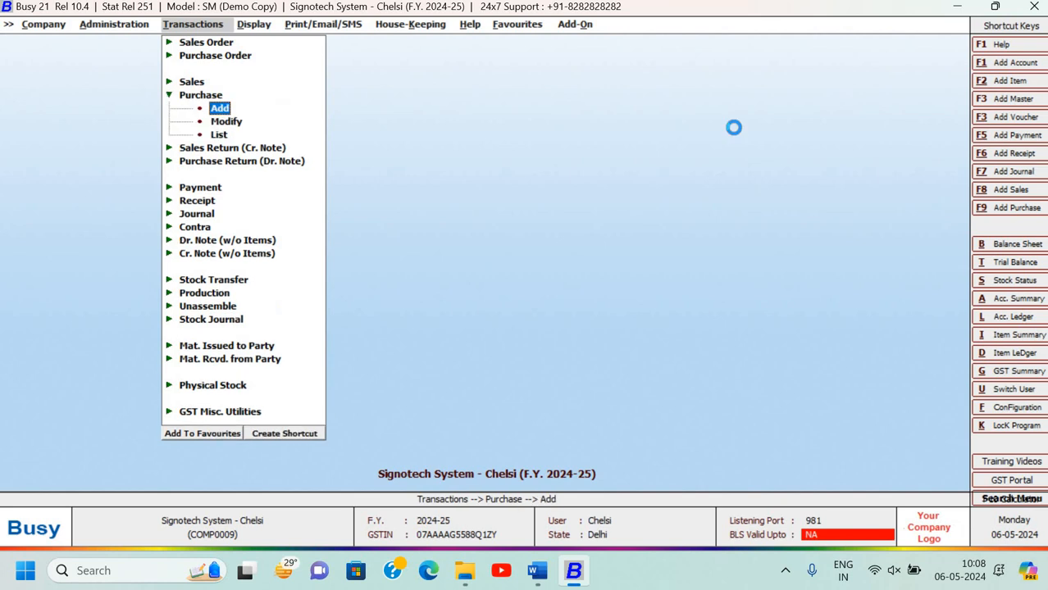
key("Return")
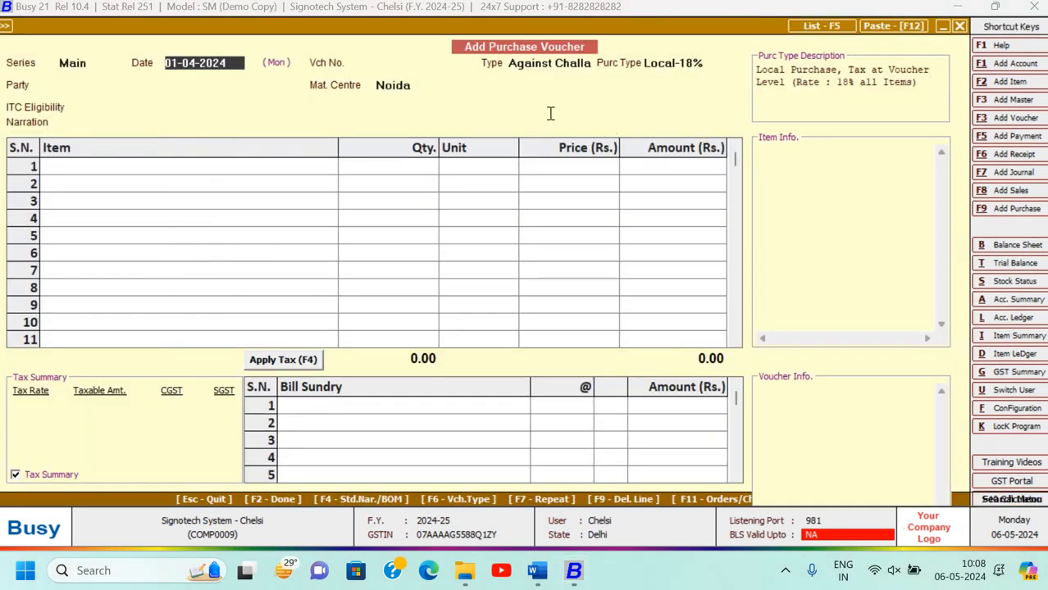
Keep the voucher date as 01-04-2024 and enter voucher number RG/24-25/451, copied from the assignment.
key("alt+Tab")
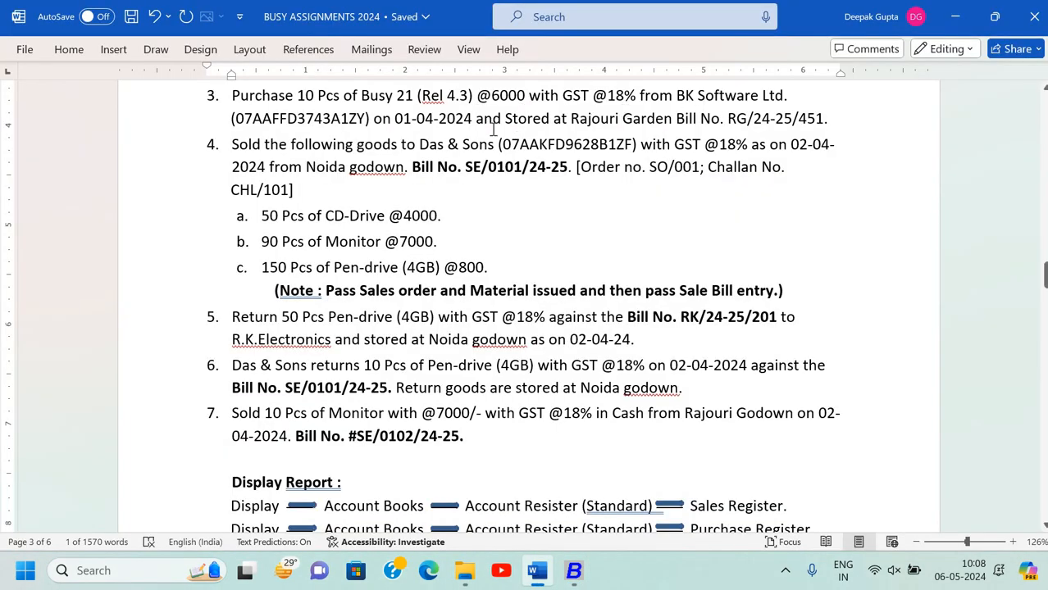
key("alt+Tab")
key("Return")
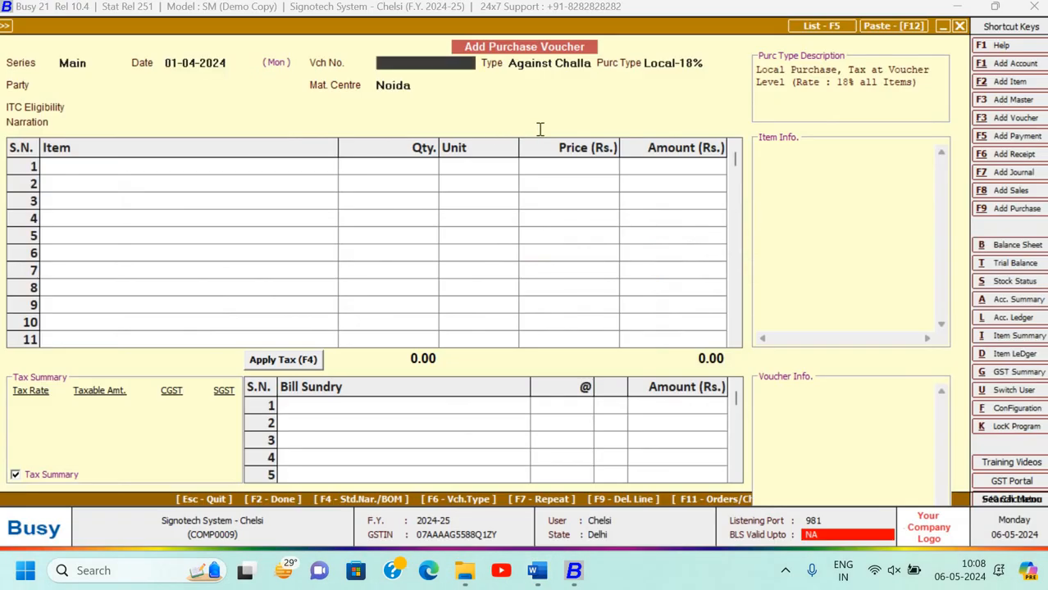
key("alt+Tab")
left_click_drag(726, 118, 824, 129)
key("ctrl+c")
key("alt+Tab")
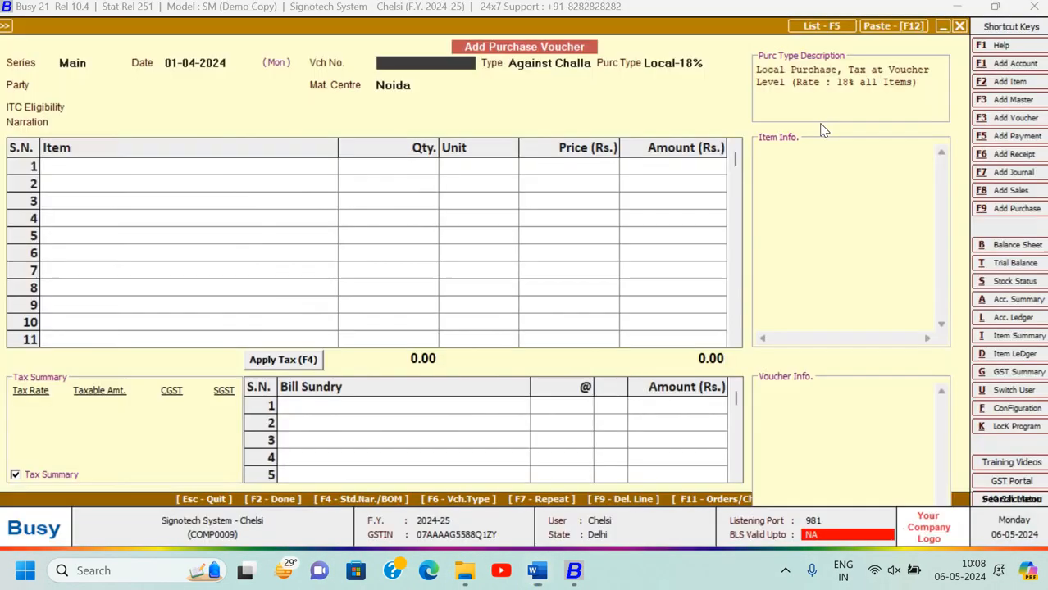
key("ctrl+v")
key("Return")
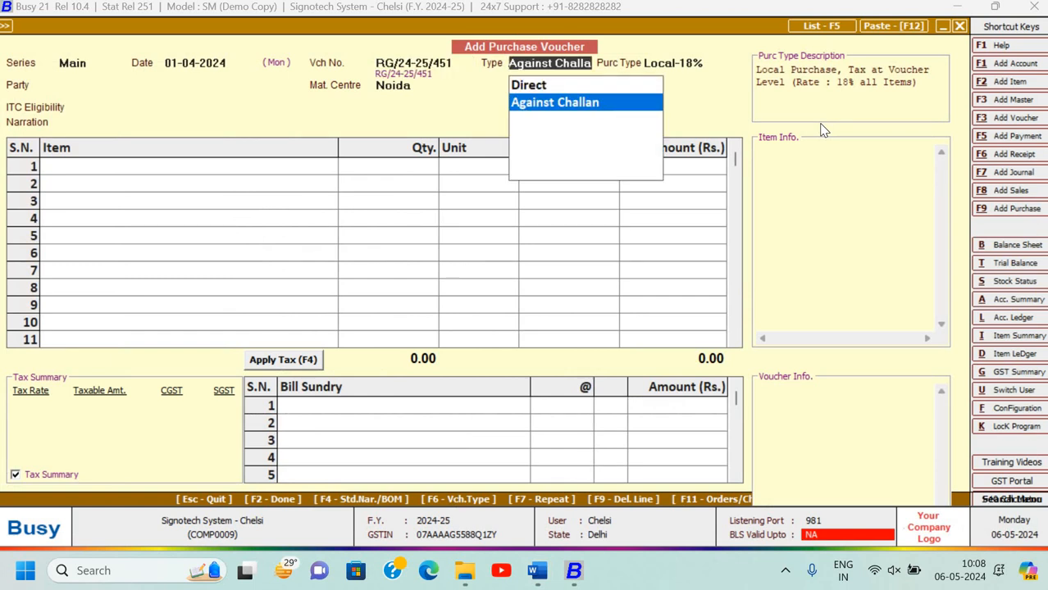
Set the voucher type to Direct and keep the purchase type Local-18%, checking the GST rate against the assignment.
key("Up")
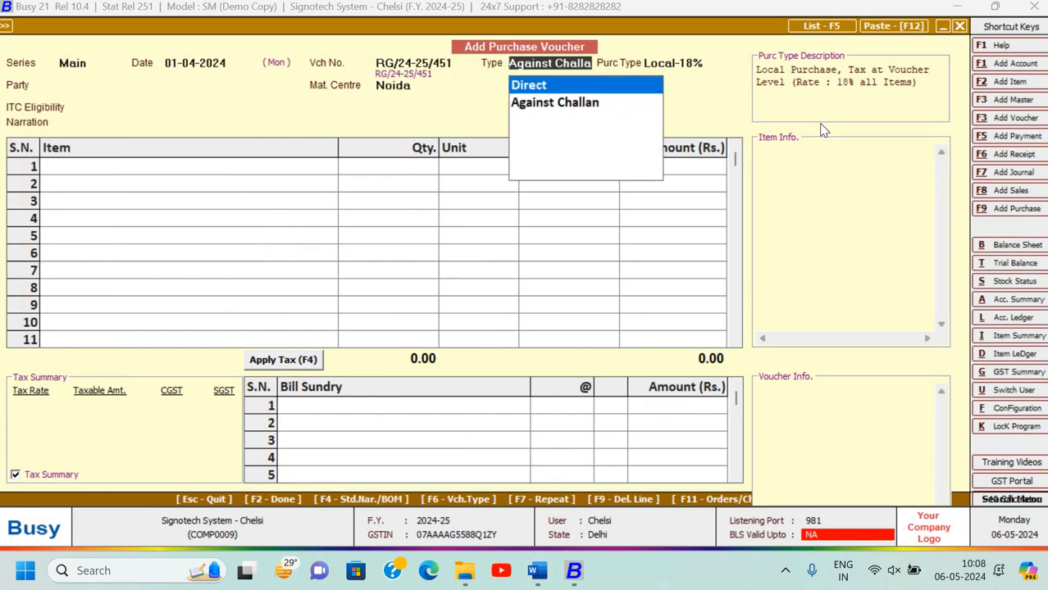
key("Return")
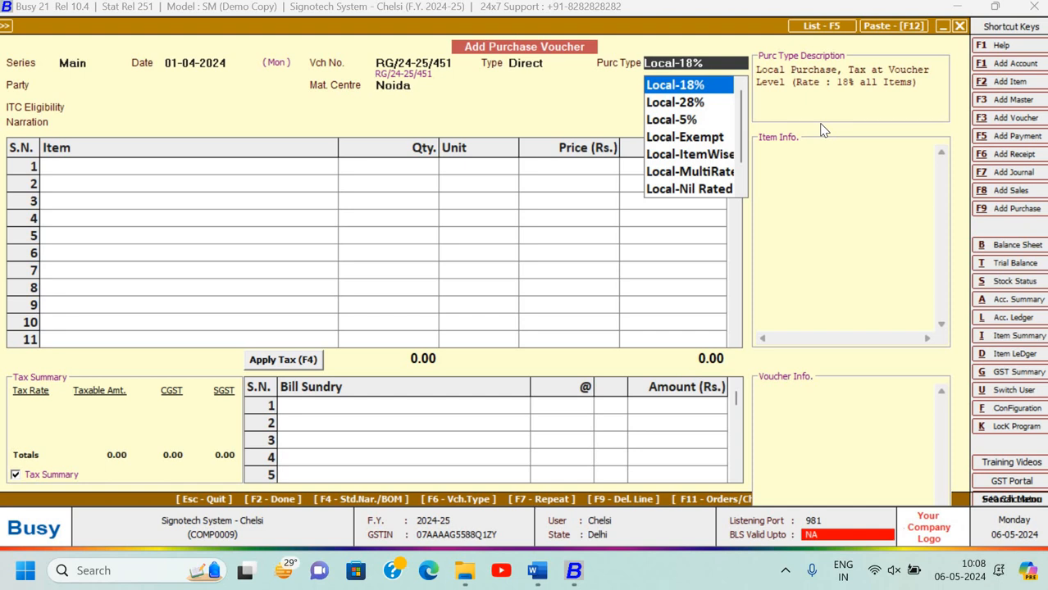
key("alt+Tab")
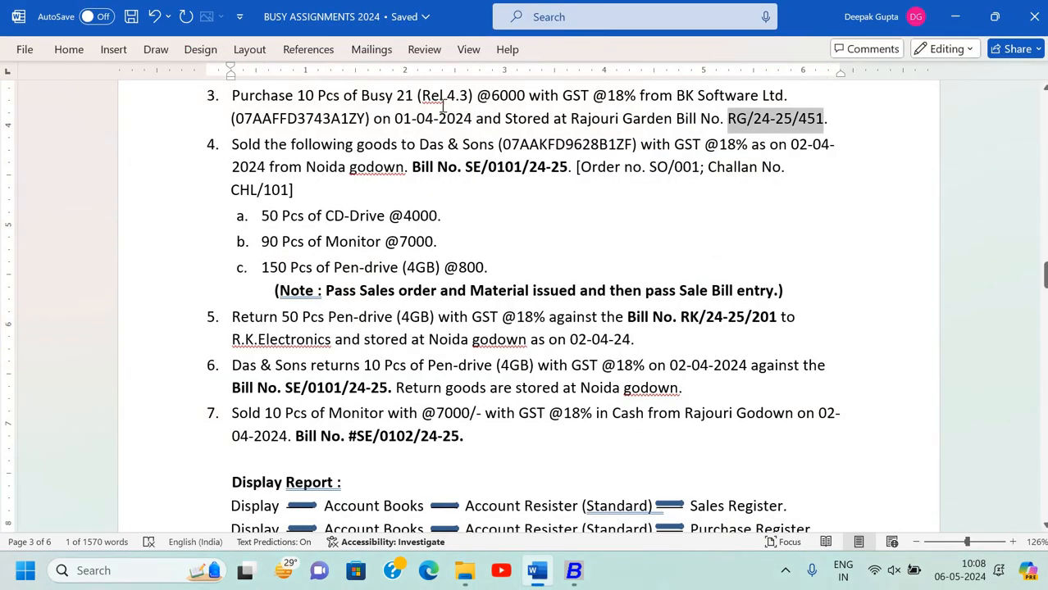
key("alt+Tab")
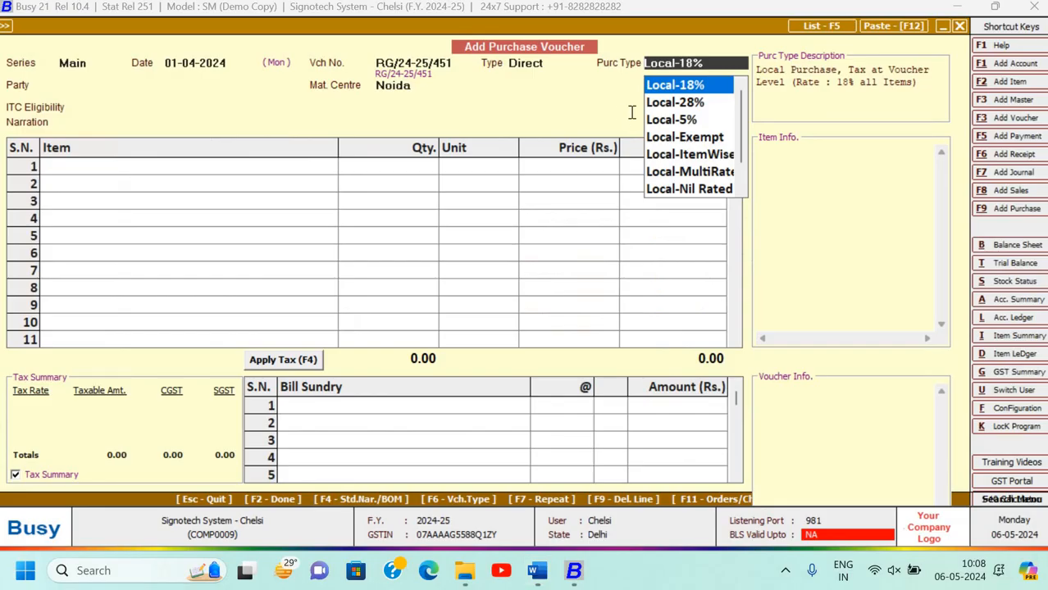
key("alt+Tab")
key("alt+Tab")
key("Return")
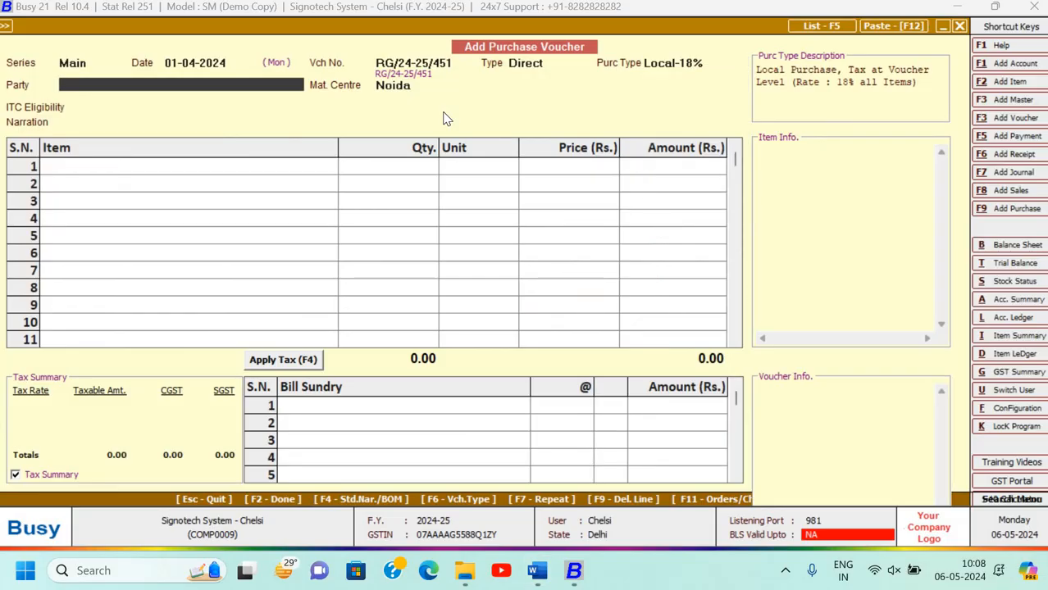
Start a new party account named BK Software Ltd, copying the name from the assignment, and keep the same print name.
type("b")
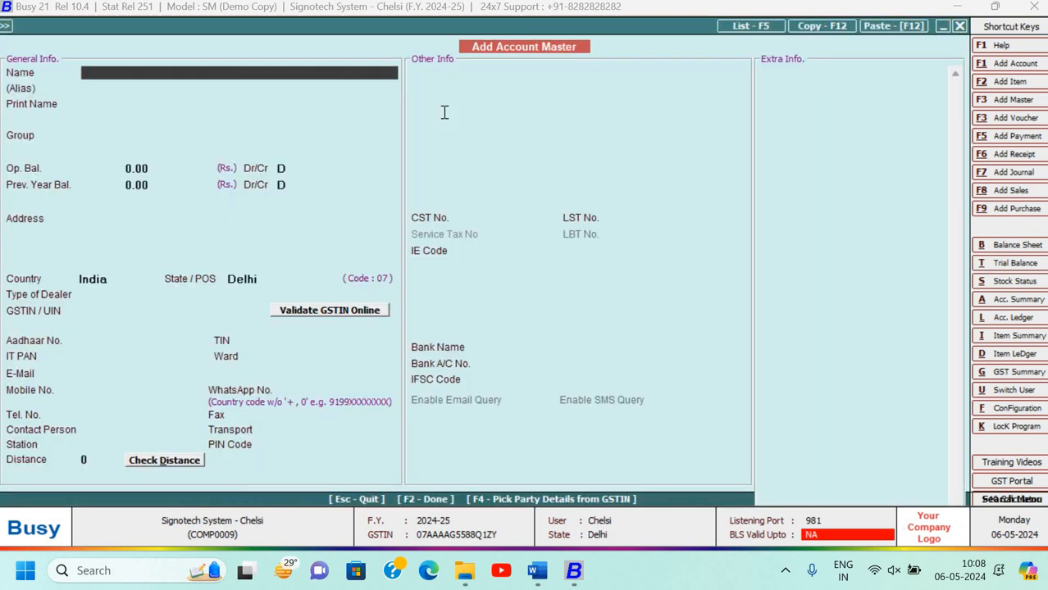
key("F3")
key("alt+Tab")
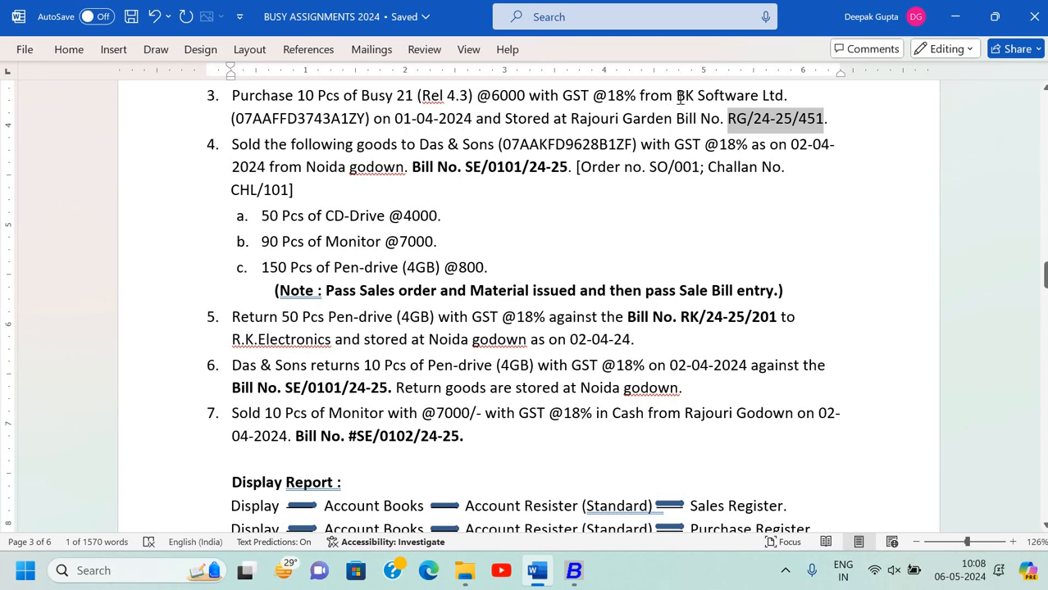
left_click_drag(676, 97, 784, 98)
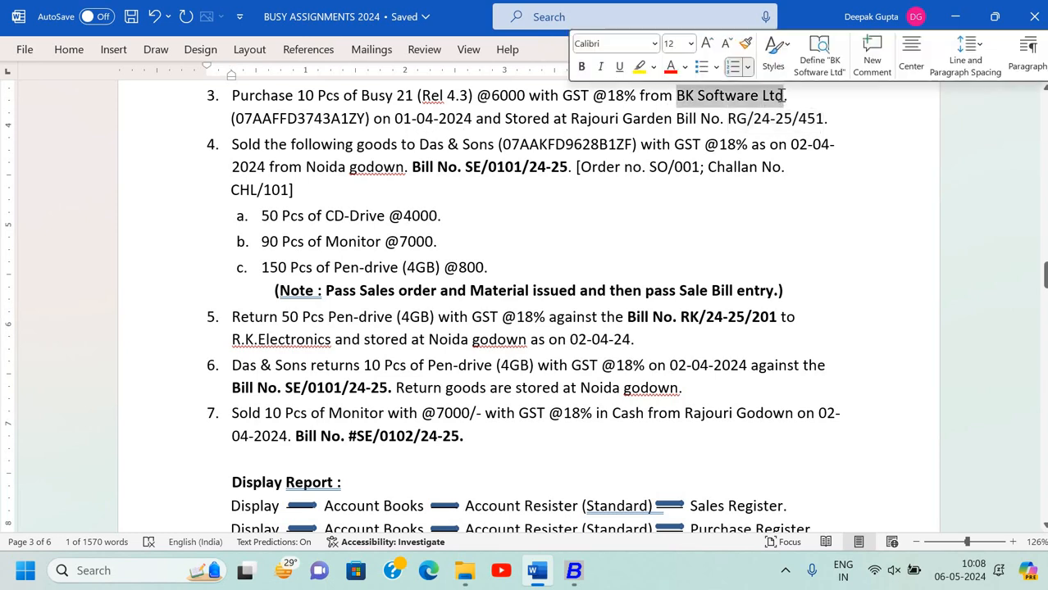
key("ctrl+c")
key("alt+Tab")
key("ctrl+v")
key("Return")
key("Return")
key("Return")
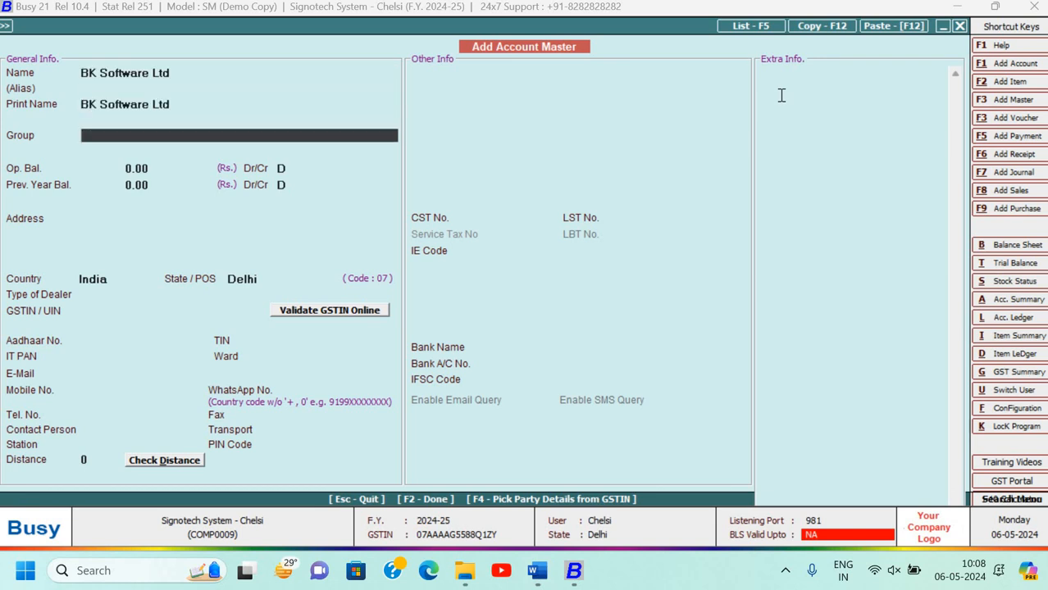
Place the account under Sundry Creditors without cost centre allocation, keeping the default balances, India, Delhi and Registered dealer type.
type("s")
key("Down")
key("Down")
key("Down")
key("Down")
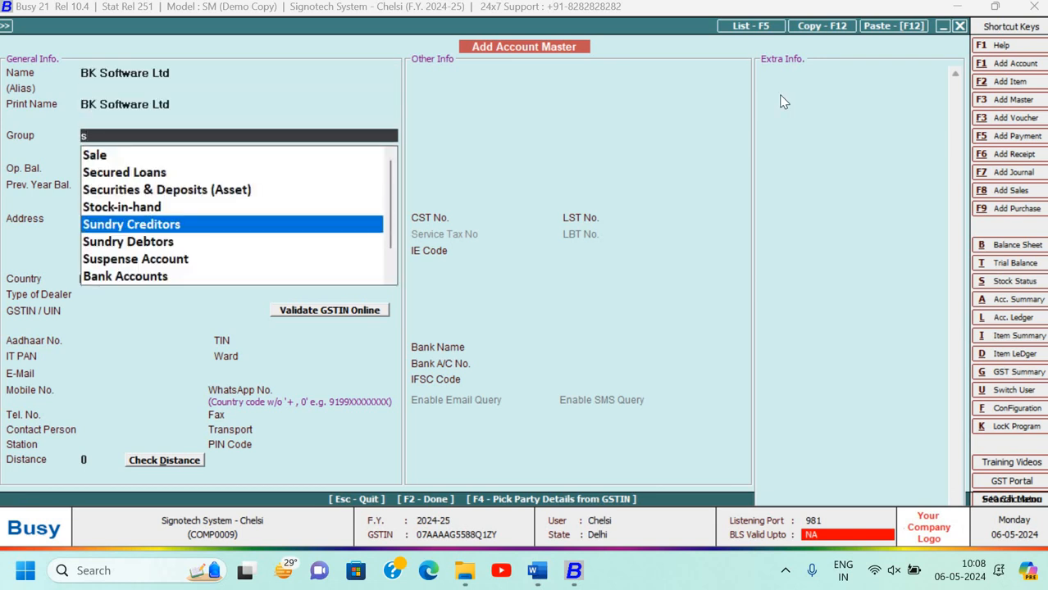
key("Return")
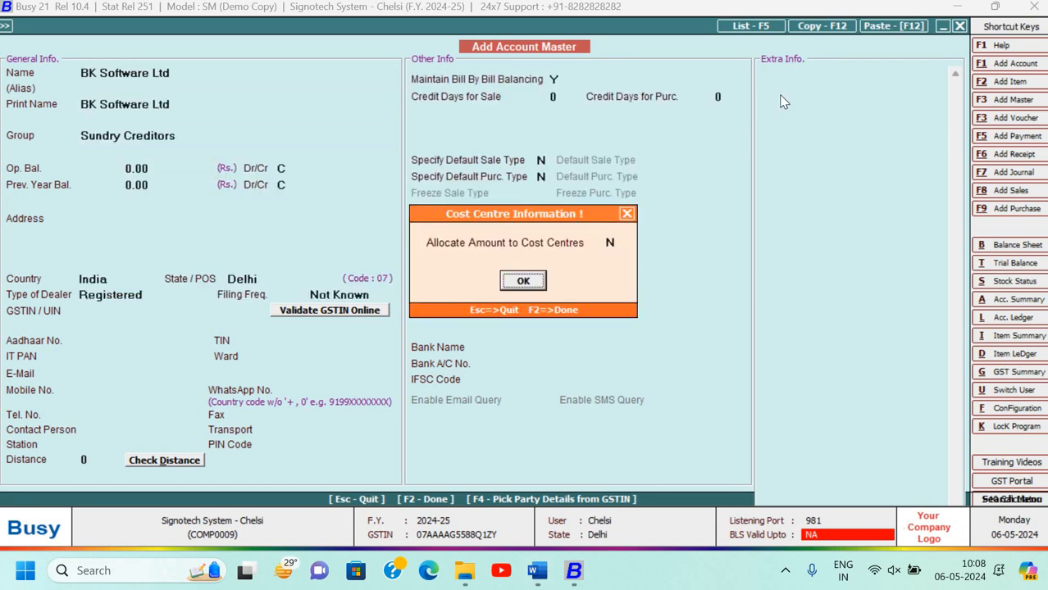
key("Return")
key("Return")
key("Return")
key("Return")
key("Return")
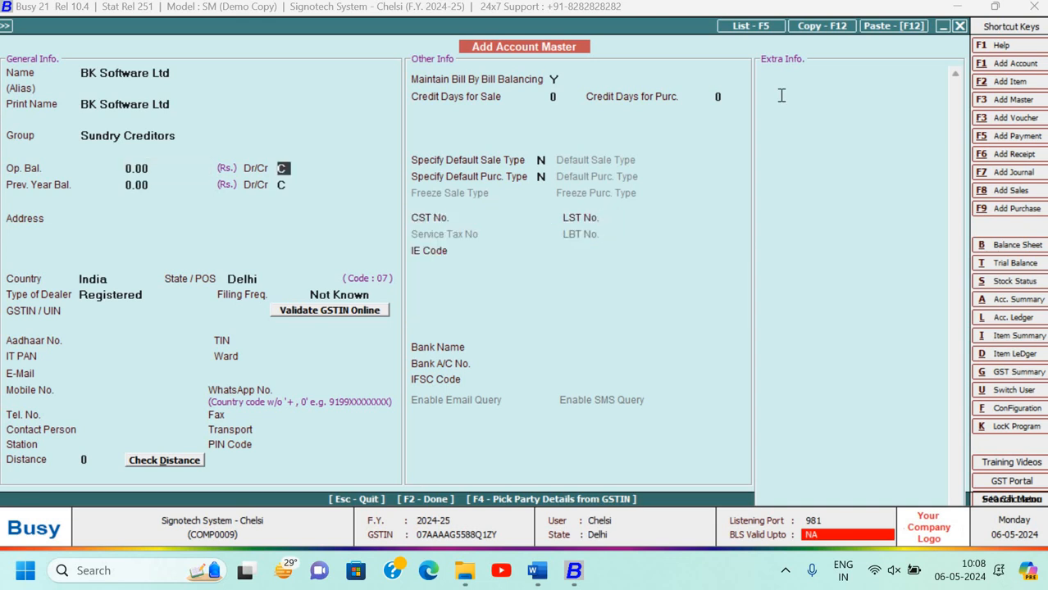
key("Return")
key("Return")
key("Return")
key("Return")
key("Return")
key("Return")
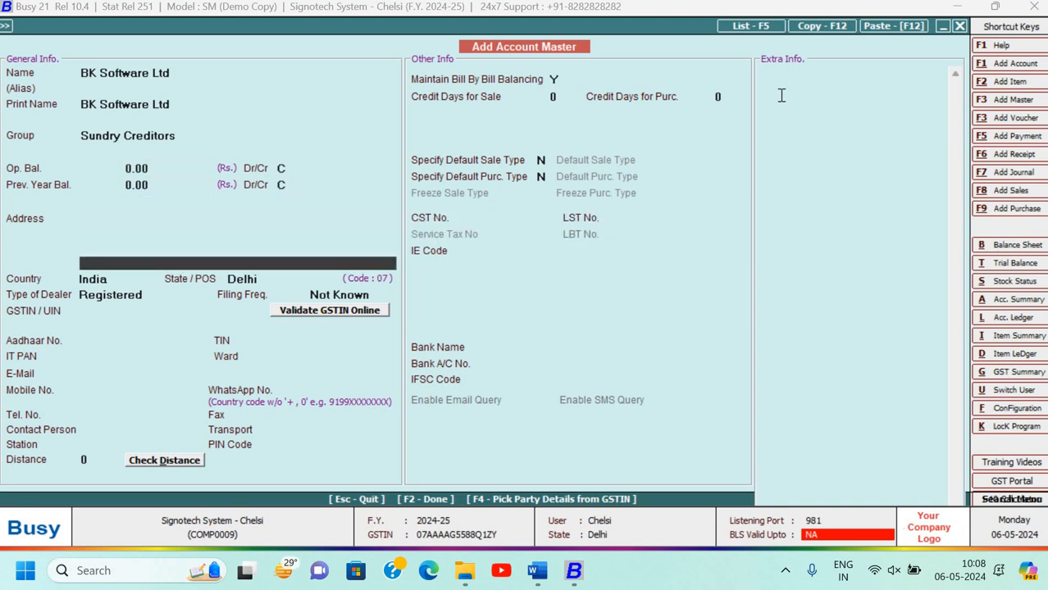
key("Return")
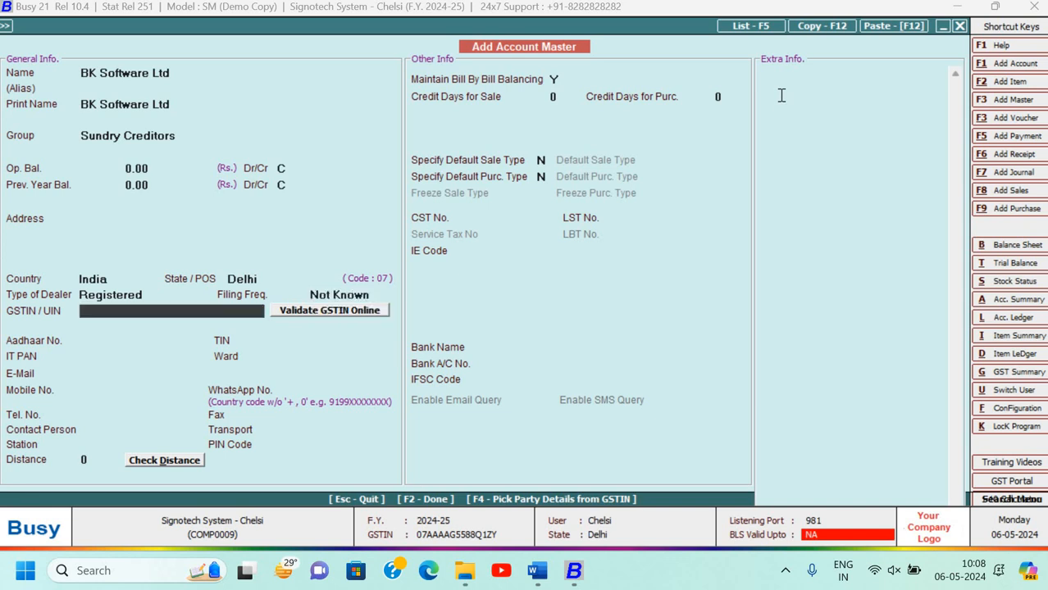
Copy the supplier's GSTIN from the assignment into the account master and save the account as the voucher's party.
key("alt+Tab")
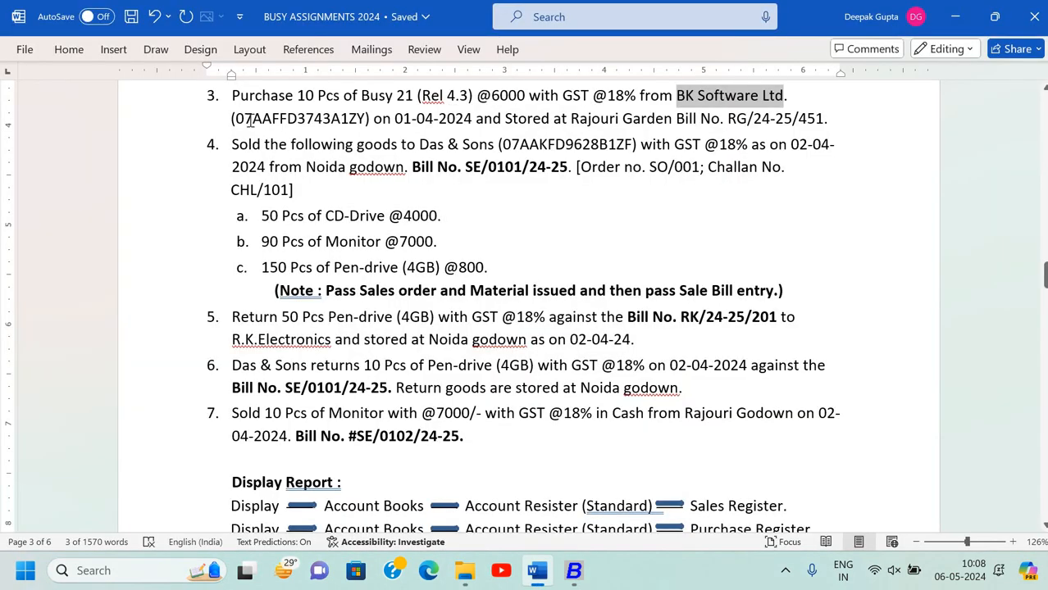
left_click_drag(236, 119, 368, 130)
key("ctrl+c")
key("alt+Tab")
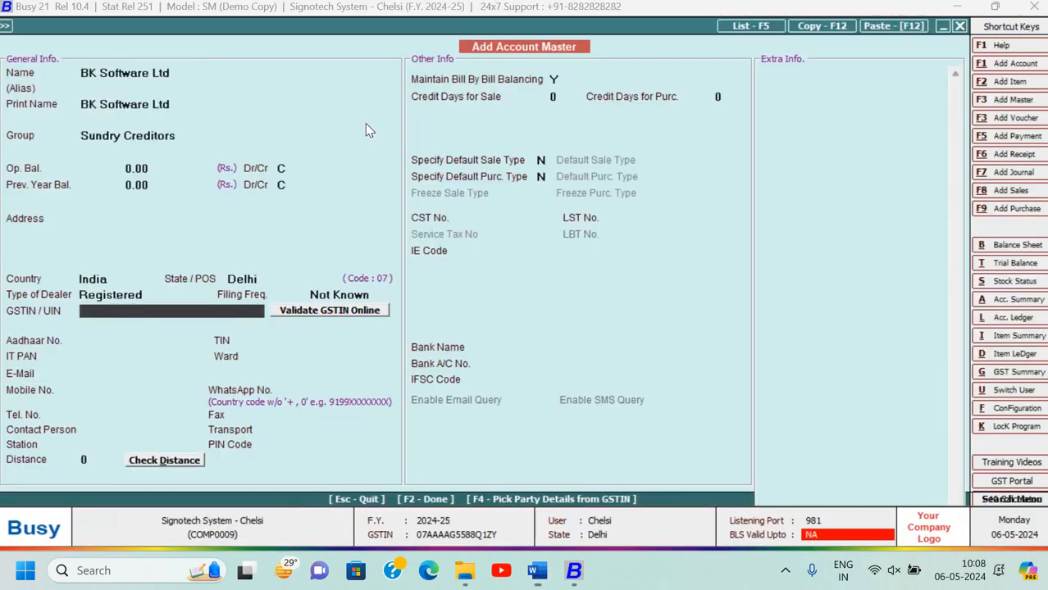
key("ctrl+v")
key("Return")
key("Return")
key("Return")
key("Return")
key("Return")
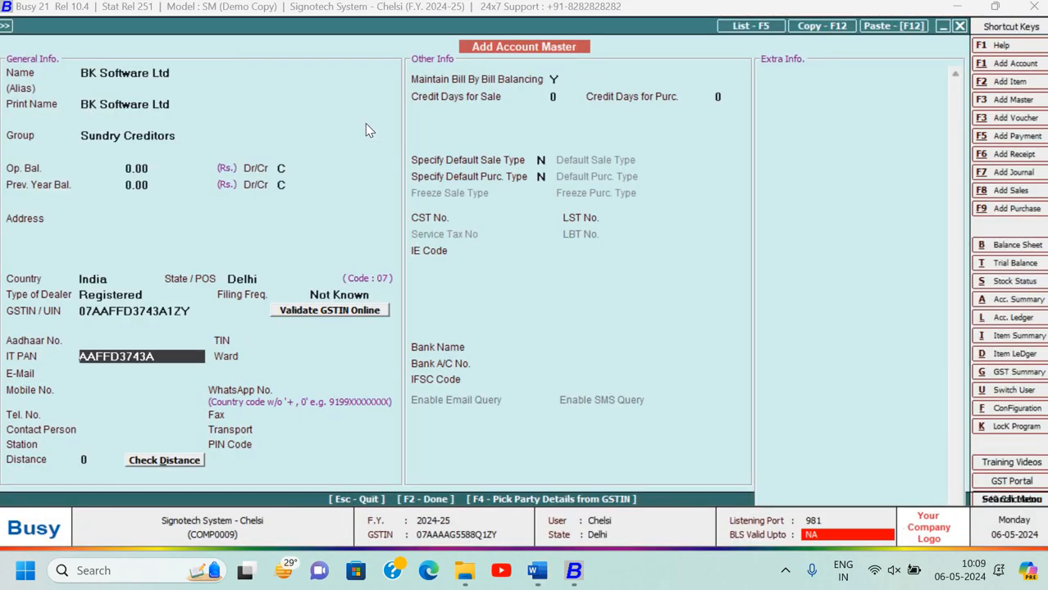
key("F2")
key("Return")
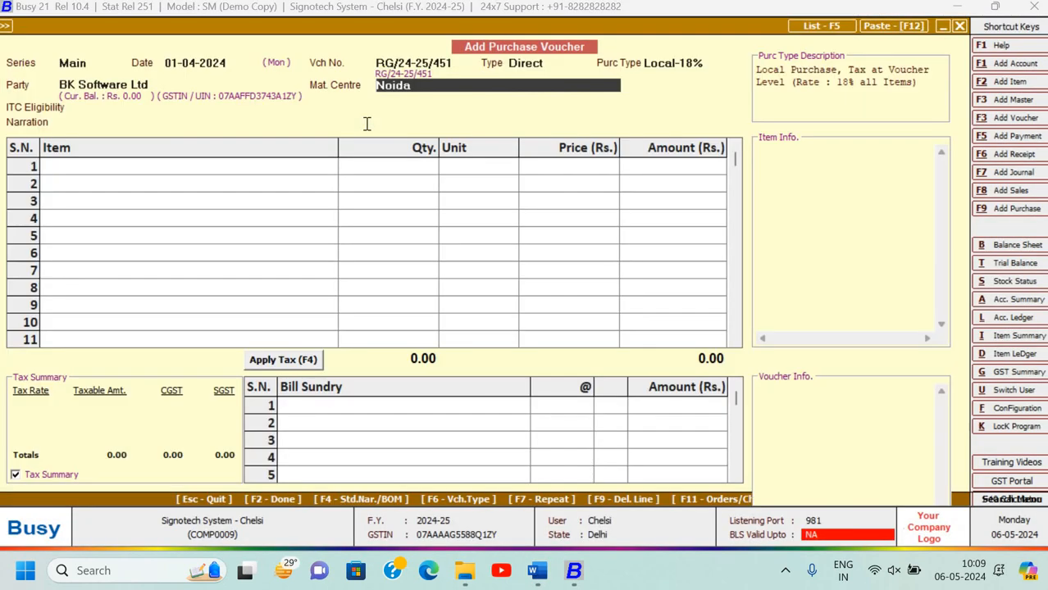
Complete the voucher header with material centre Rajouri Garden, ITC eligibility Input Services and narration "Being software purchase".
type("r")
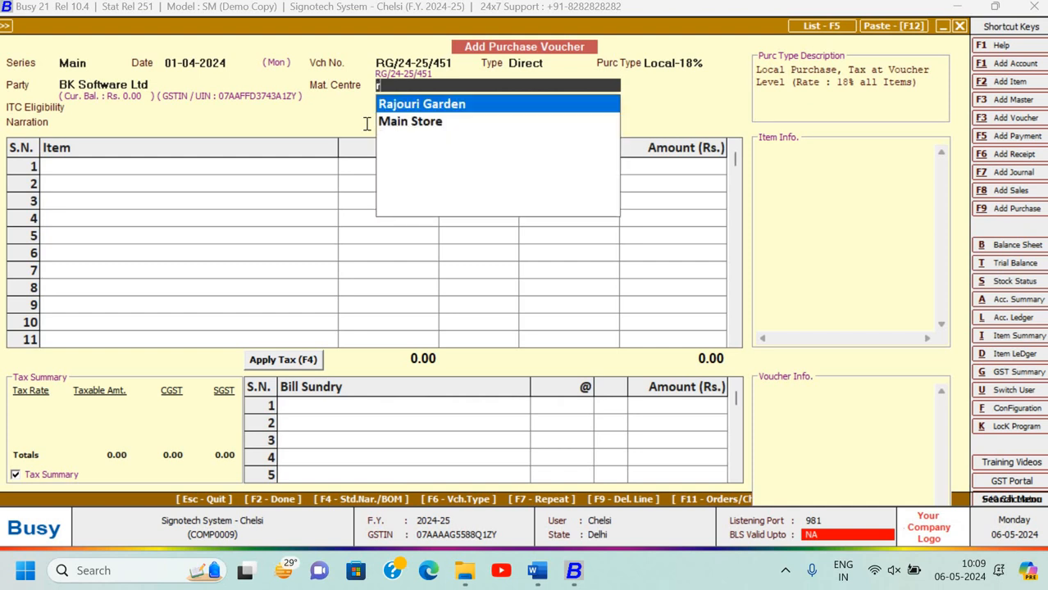
key("Return")
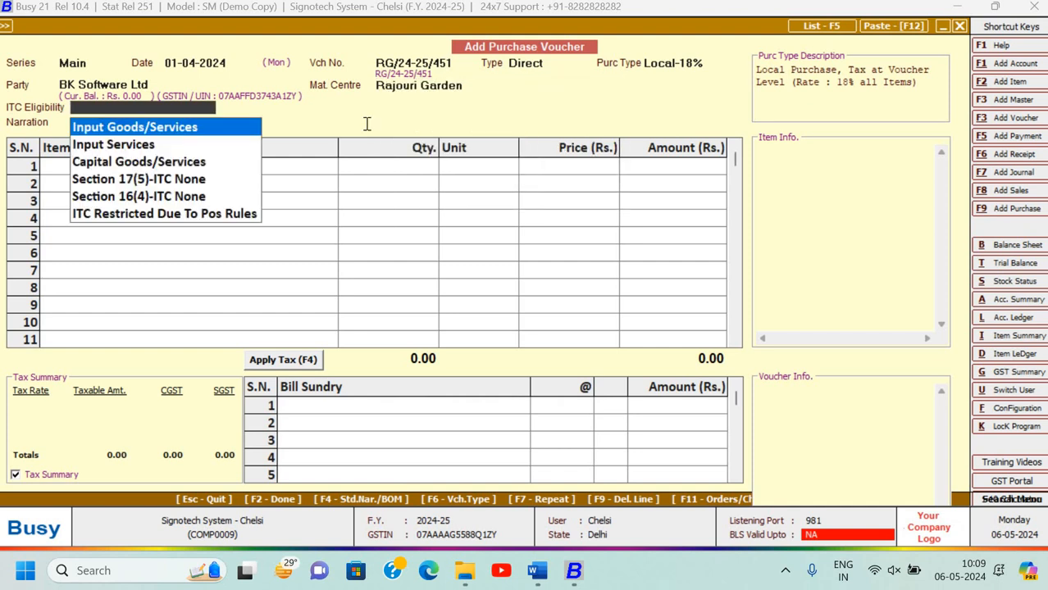
key("Return")
key("Up")
key("Down")
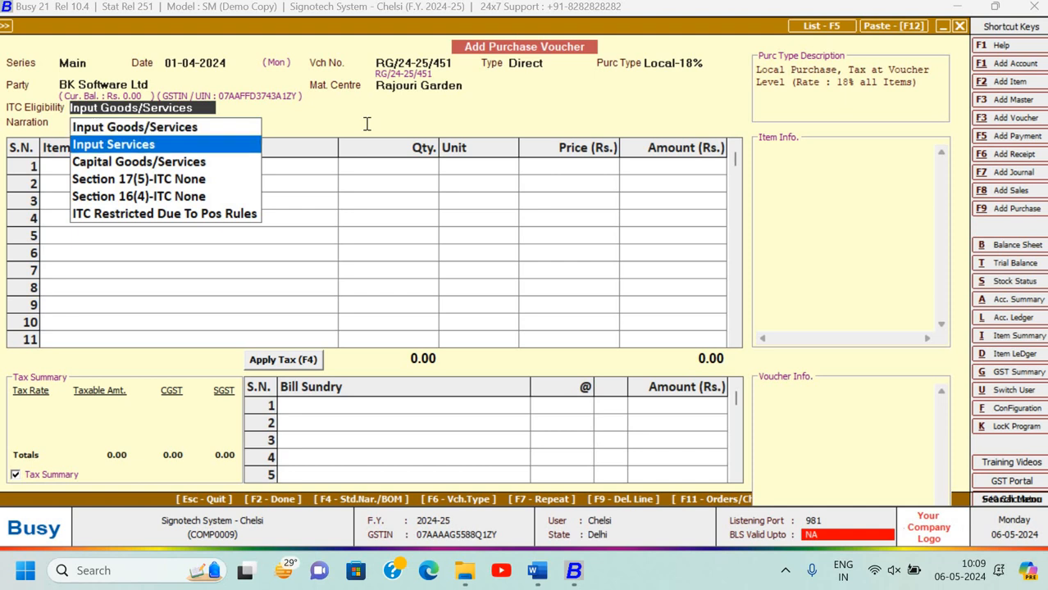
key("Return")
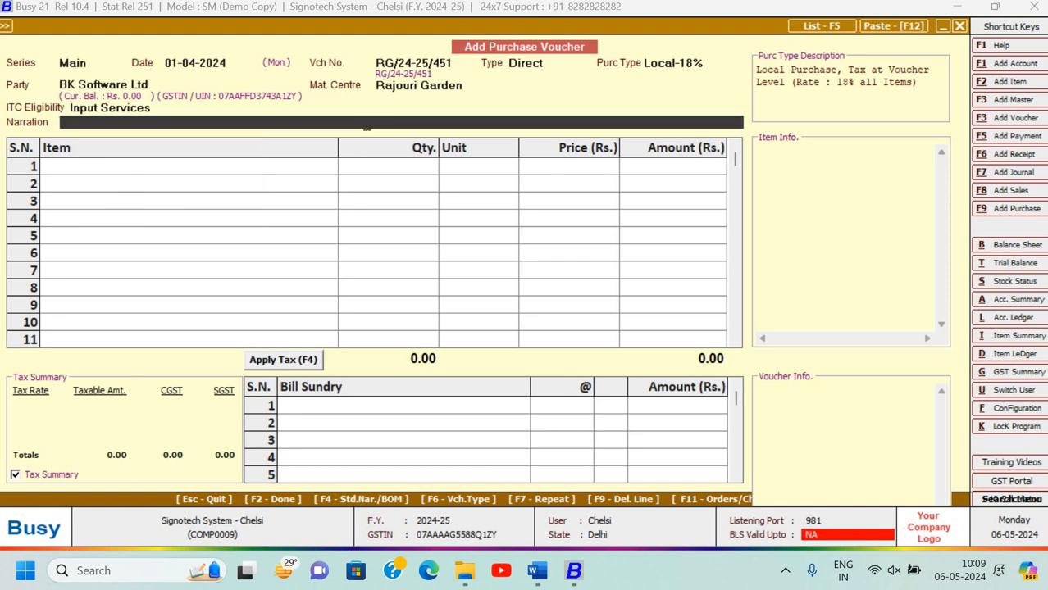
type("Being software purchase")
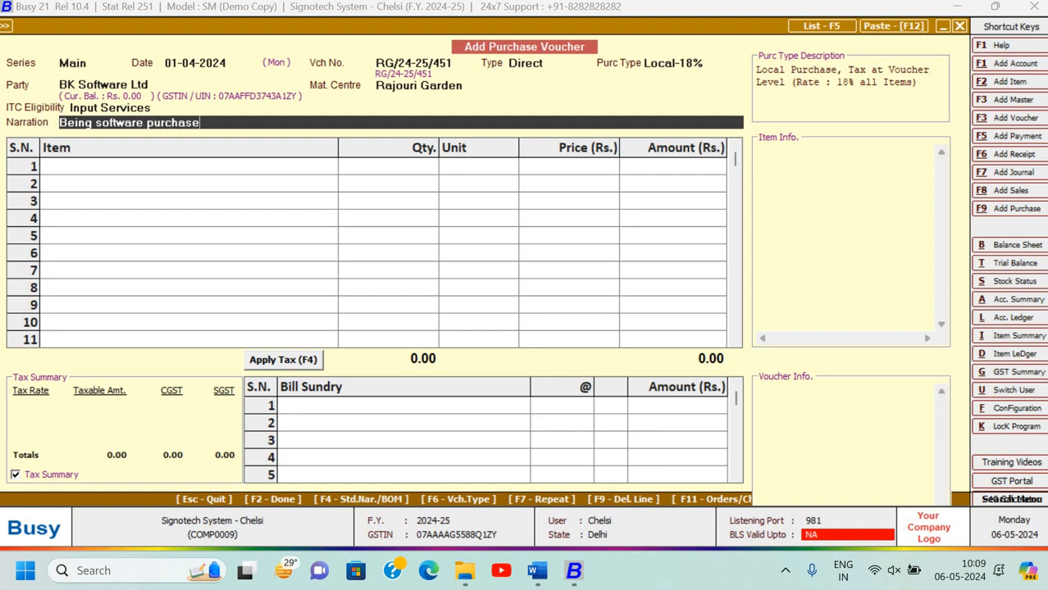
key("Return")
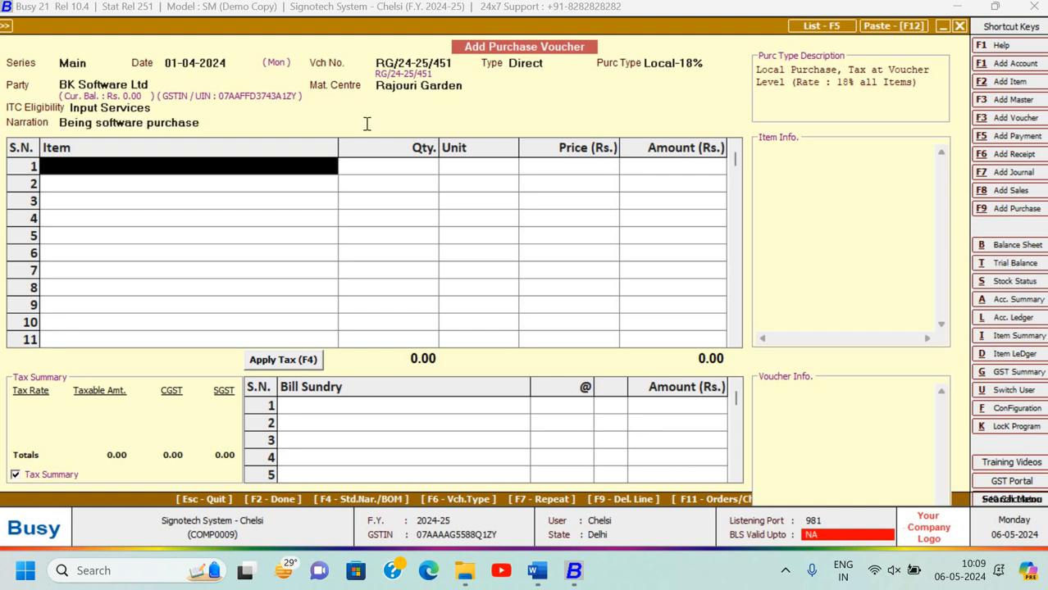
Add the item Busy 21 (Rel 4.3) with quantity 10 Pcs. at a price of 6000, following the assignment.
type("b")
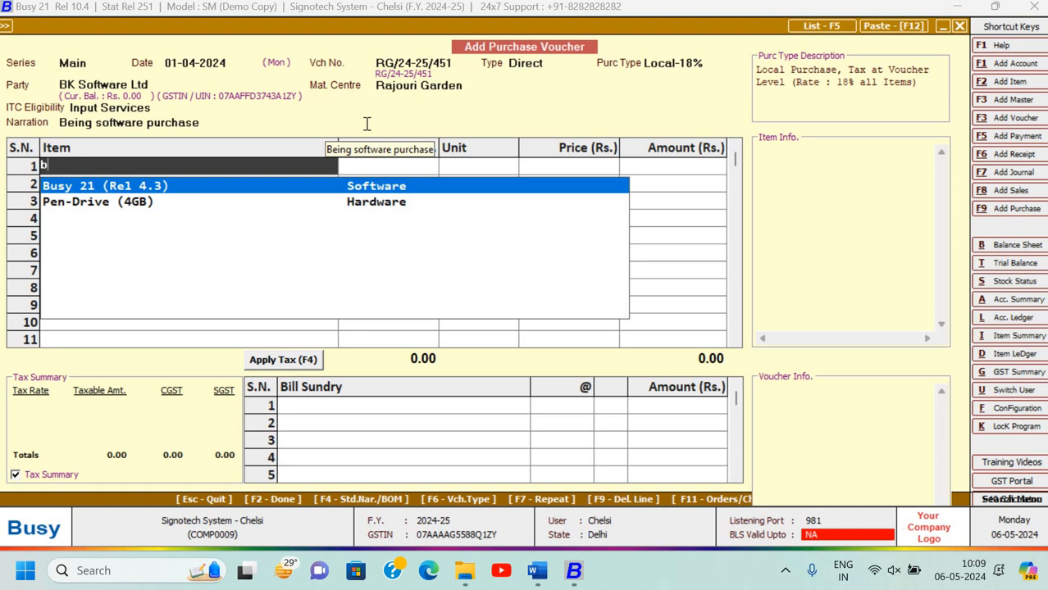
key("Return")
key("alt+Tab")
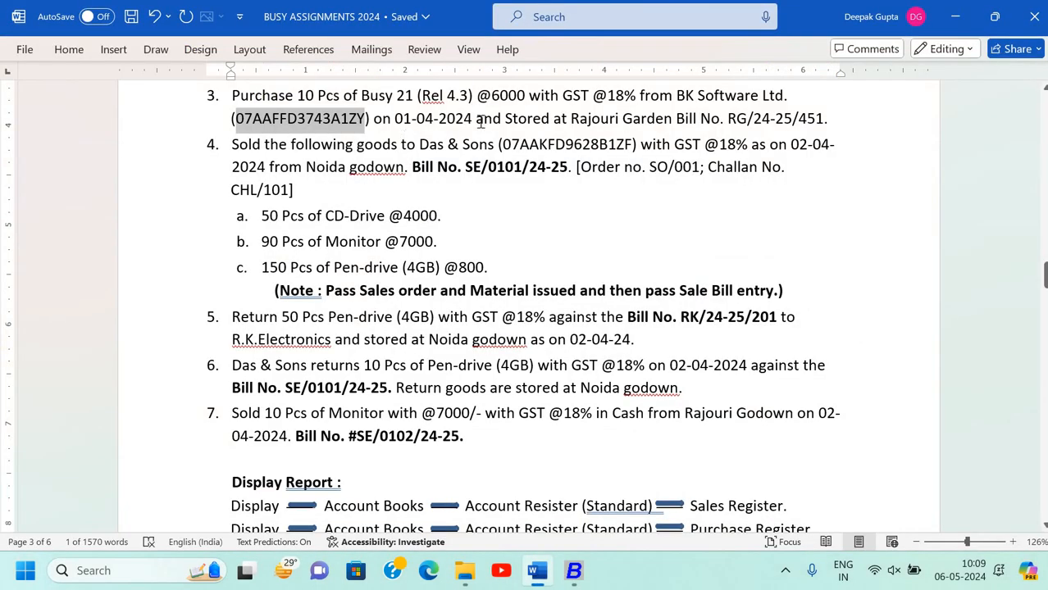
key("alt+Tab")
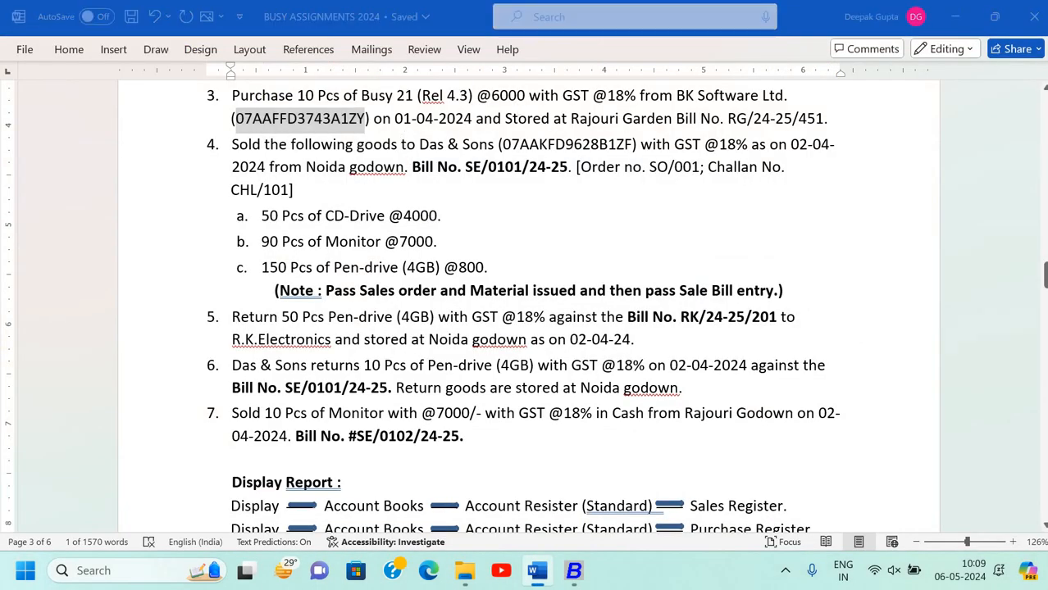
type("10")
key("Return")
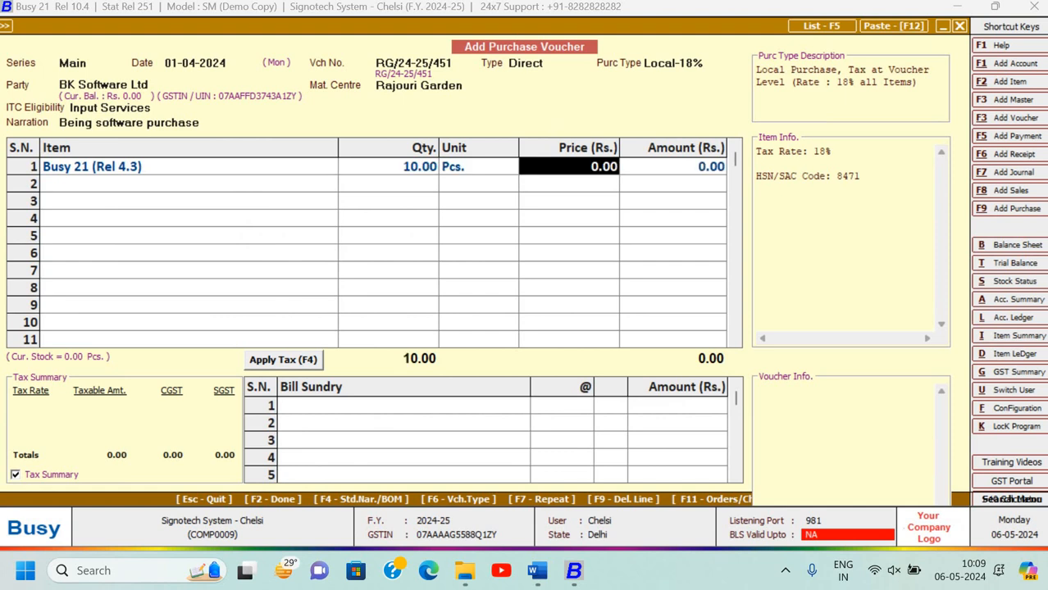
type("6000")
key("Return")
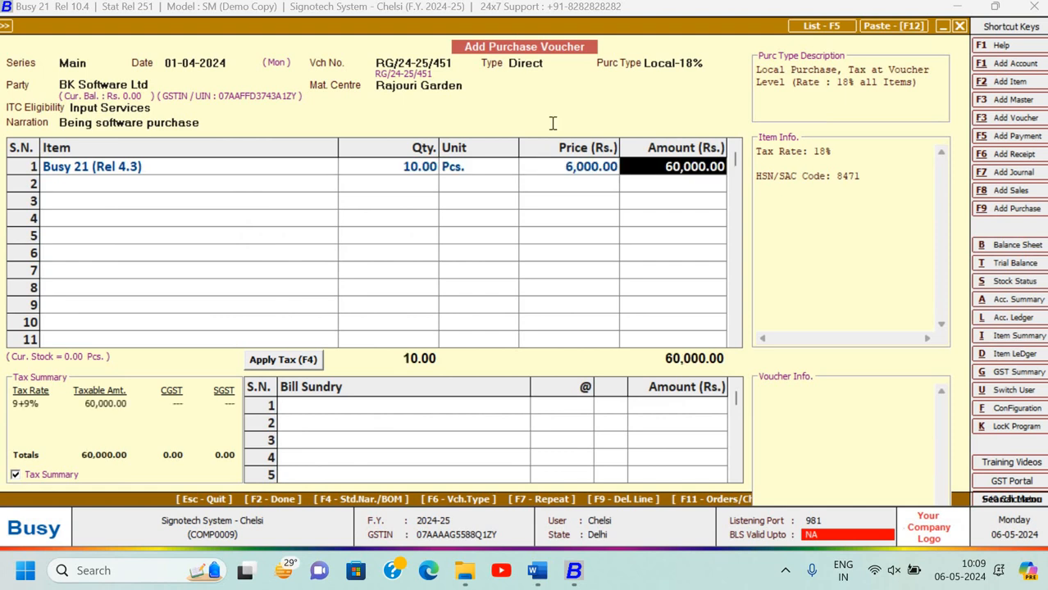
key("Return")
key("Return")
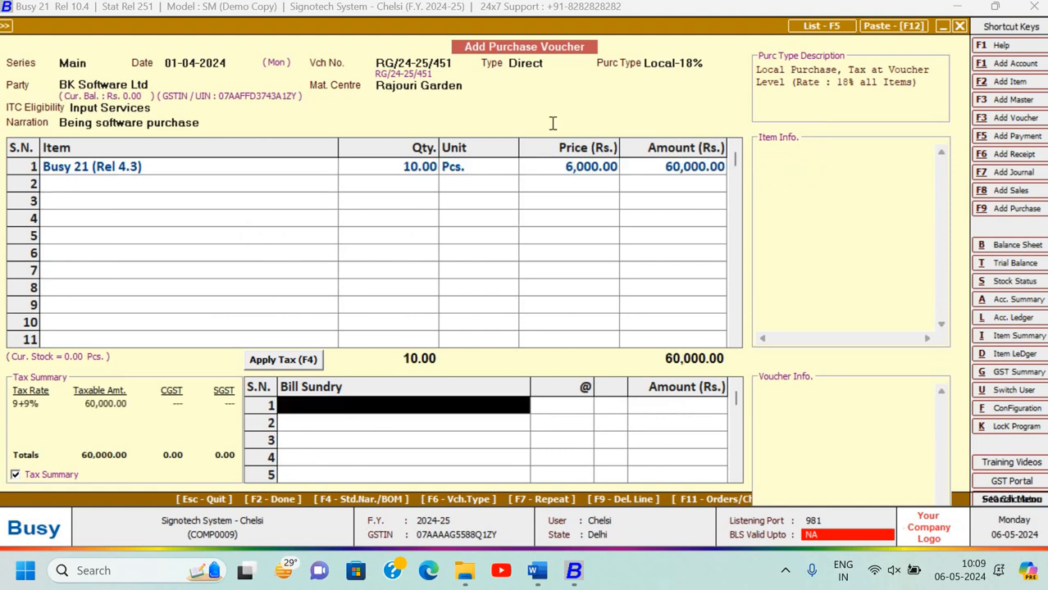
Add CGST and SGST at 9% each as bill sundries on the purchase voucher.
key("Down")
key("Down")
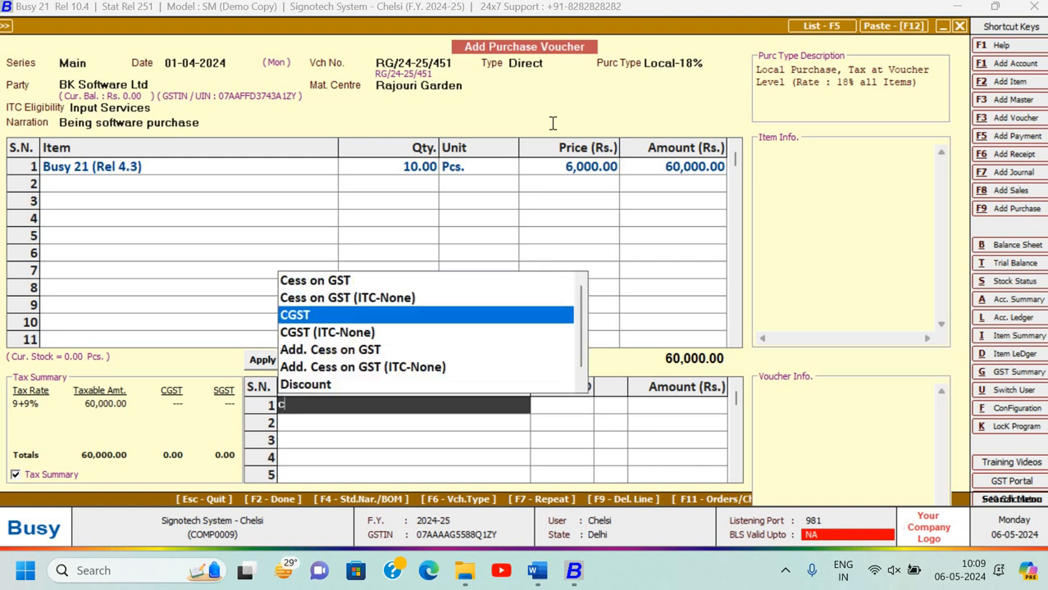
key("Return")
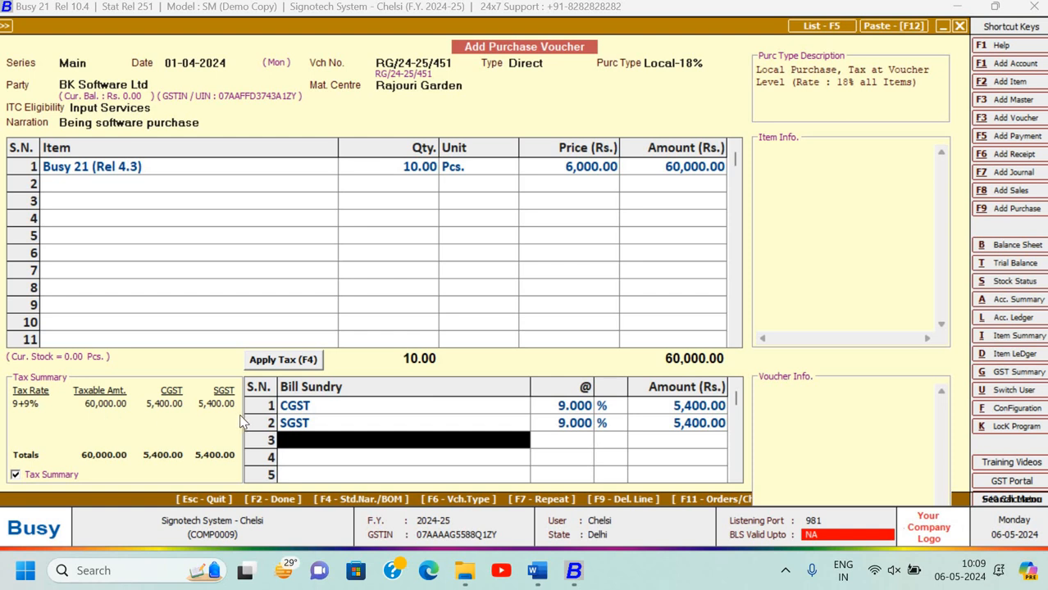
key("Return")
key("Return")
key("Return")
key("Return")
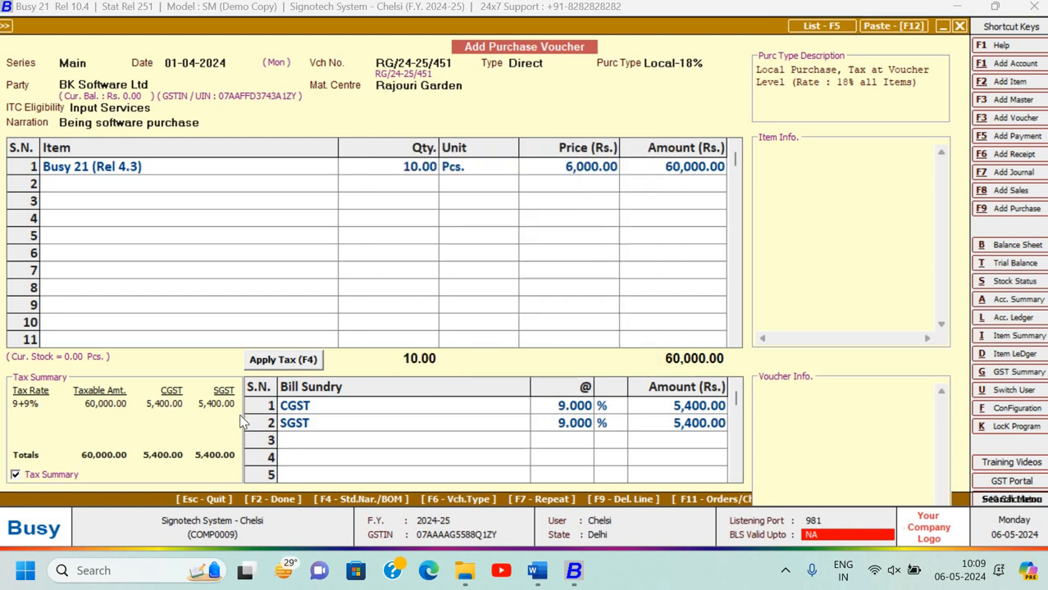
Save the BK Software Ltd purchase voucher with its bill adjusted as a New Ref. and leave purchase entry.
key("F2")
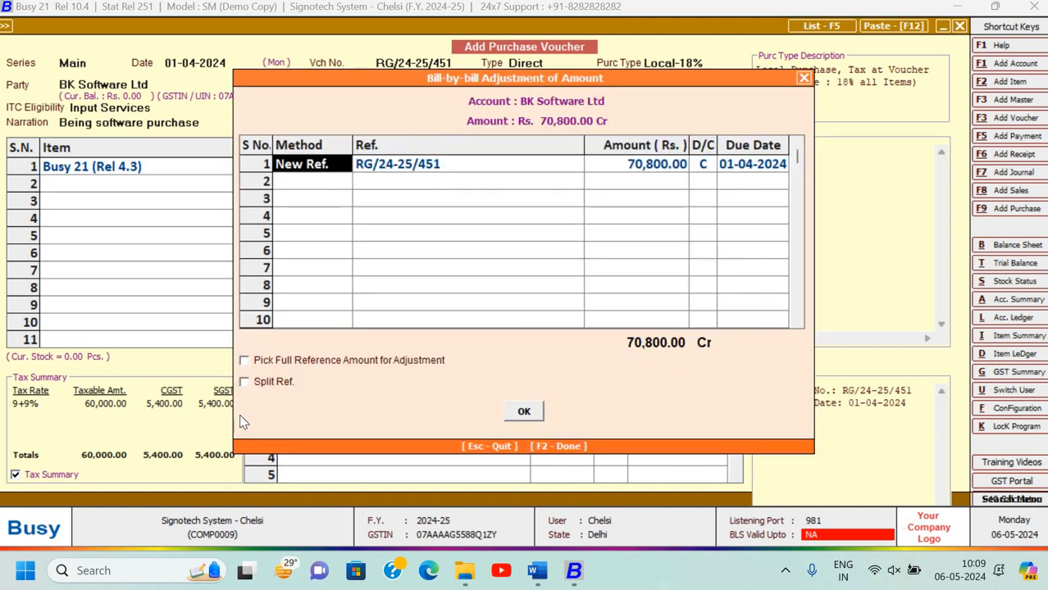
key("Return")
key("Return")
key("Return")
key("Return")
key("Return")
key("Return")
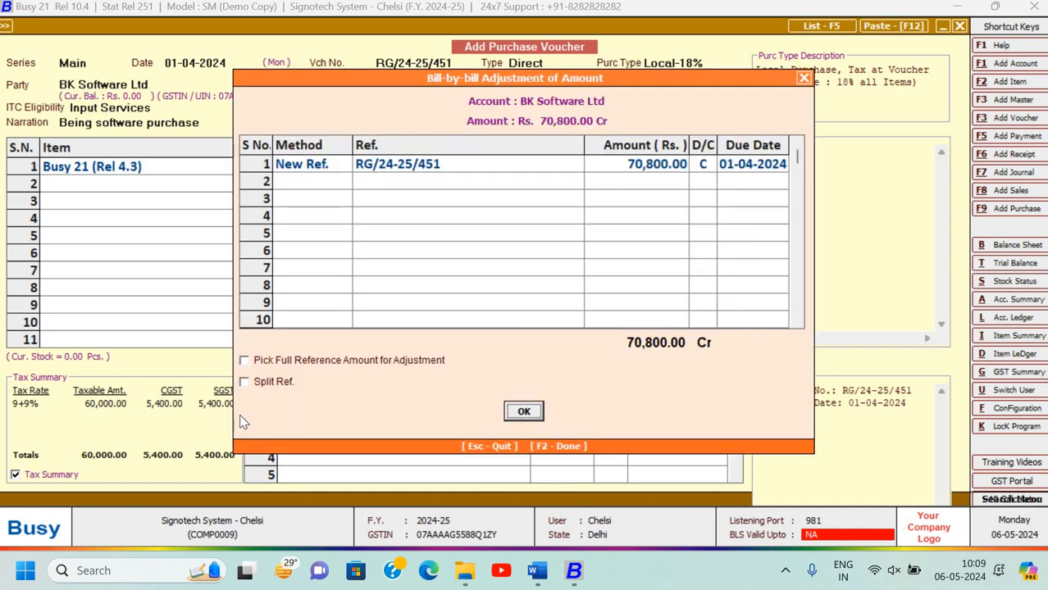
key("Return")
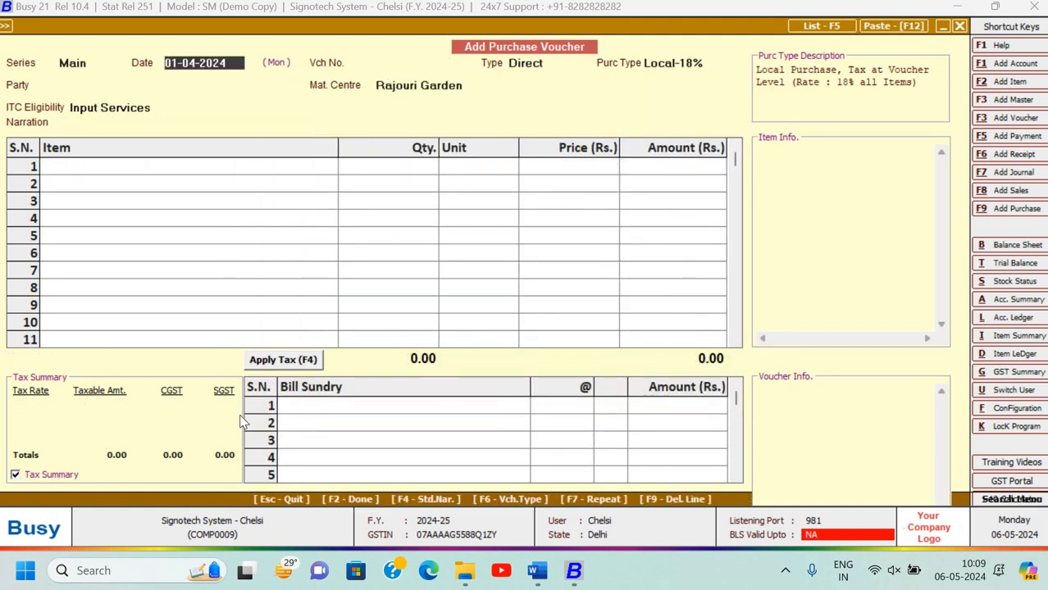
key("Escape")
key("Escape")
key("Escape")
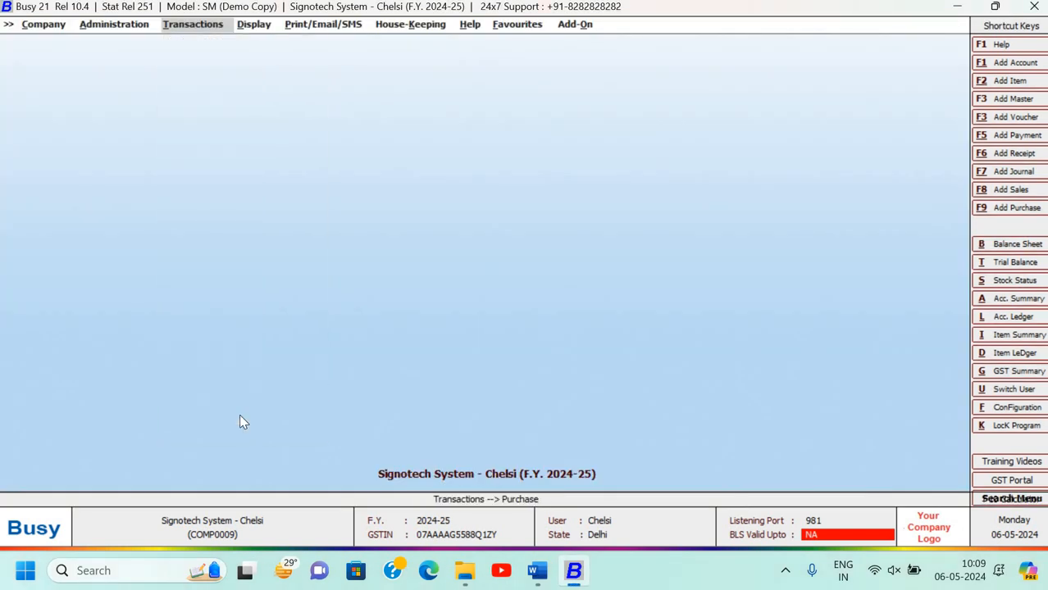
Review transaction 4 and the remaining entries in the Word assignment, then start a new sales order in Busy 21.
key("alt+Tab")
scroll(384, 155, "up", 4)
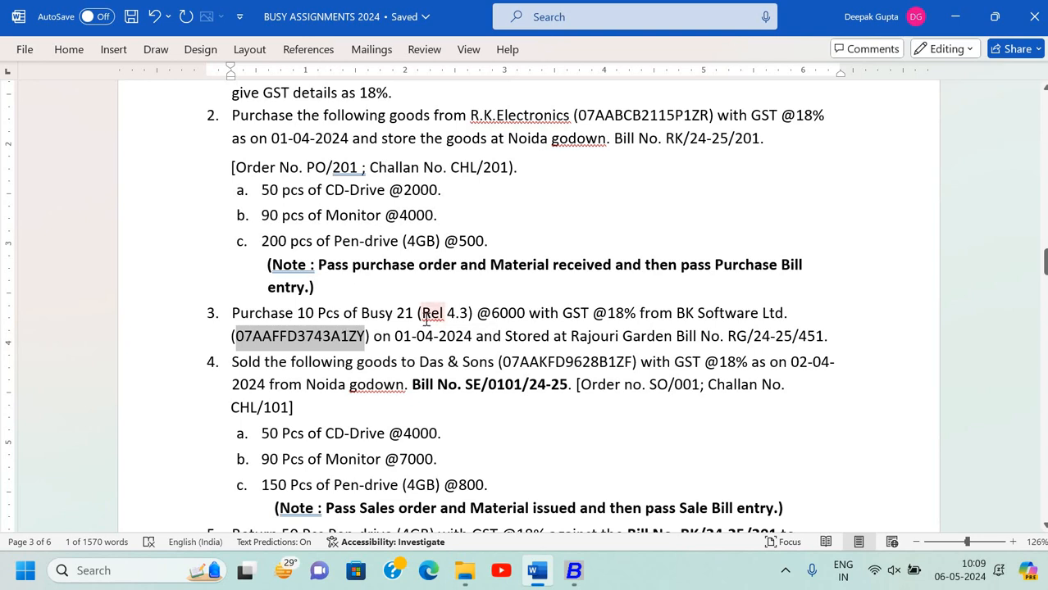
scroll(425, 320, "down", 5)
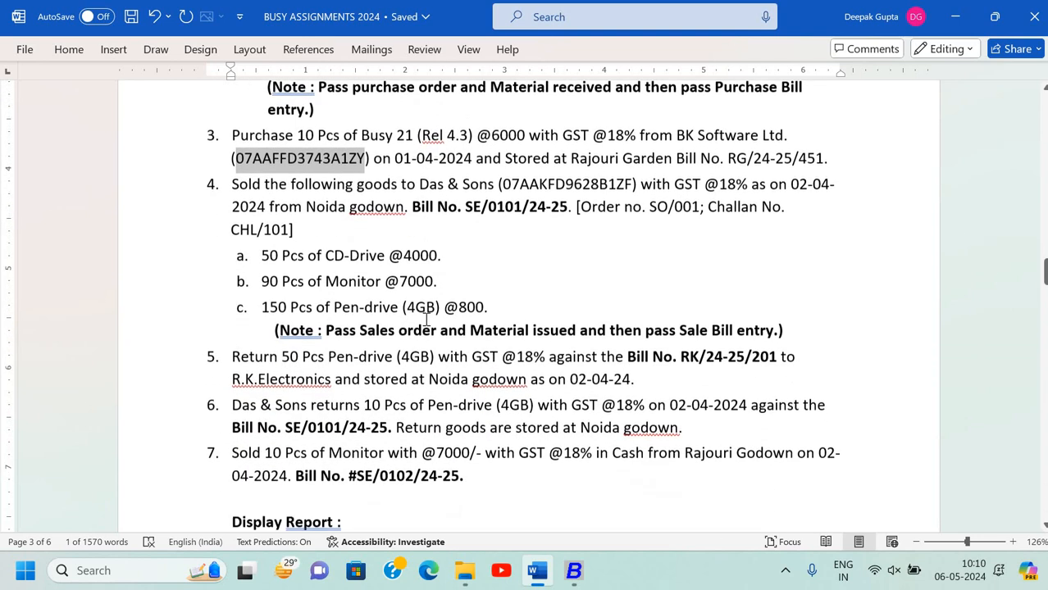
scroll(426, 320, "down", 1)
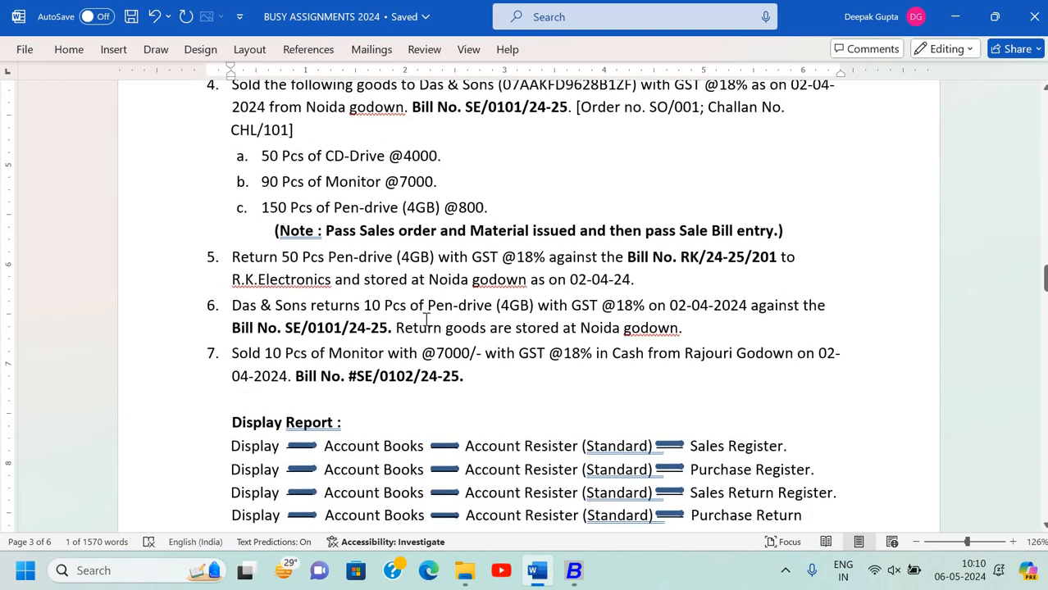
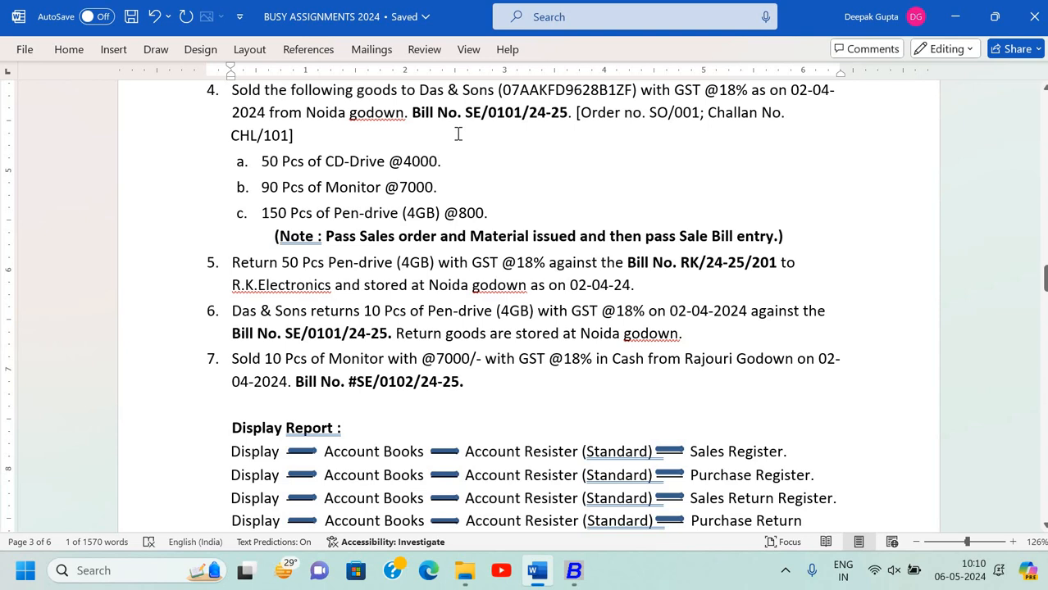
scroll(459, 134, "up", 1)
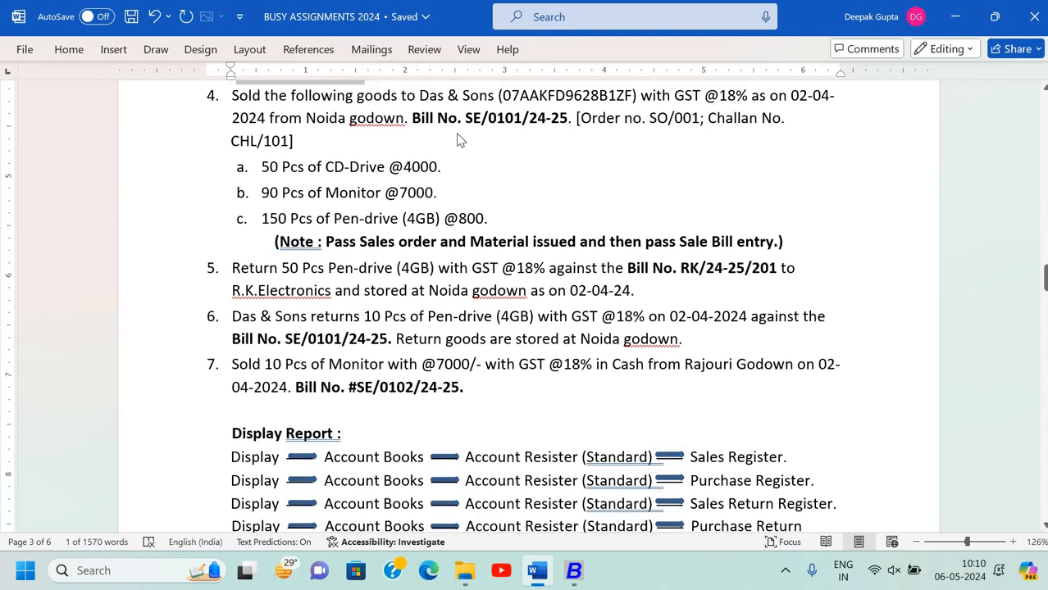
key("alt+Tab")
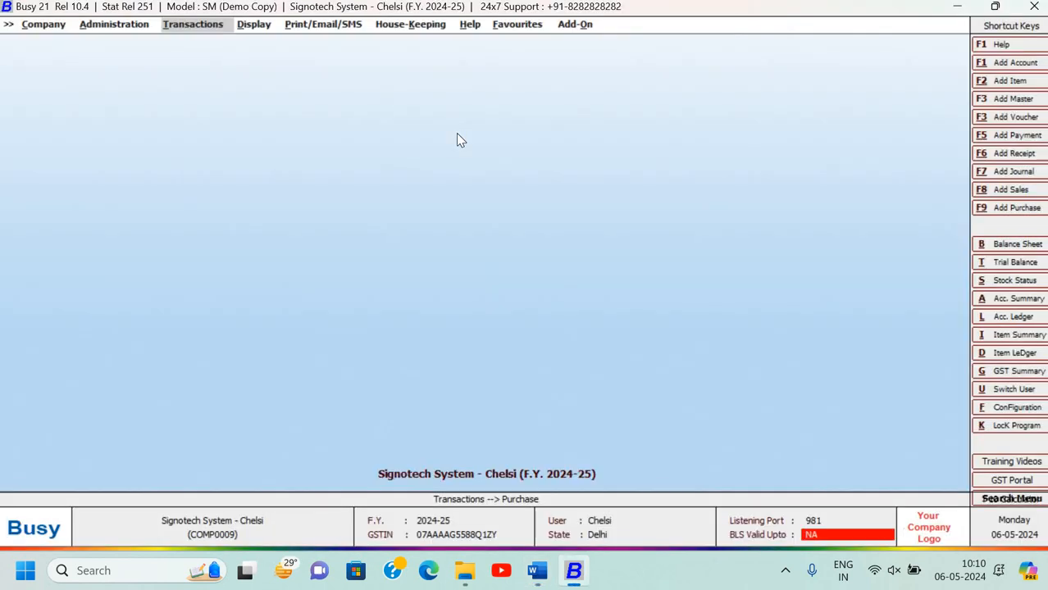
key("Return")
key("Up")
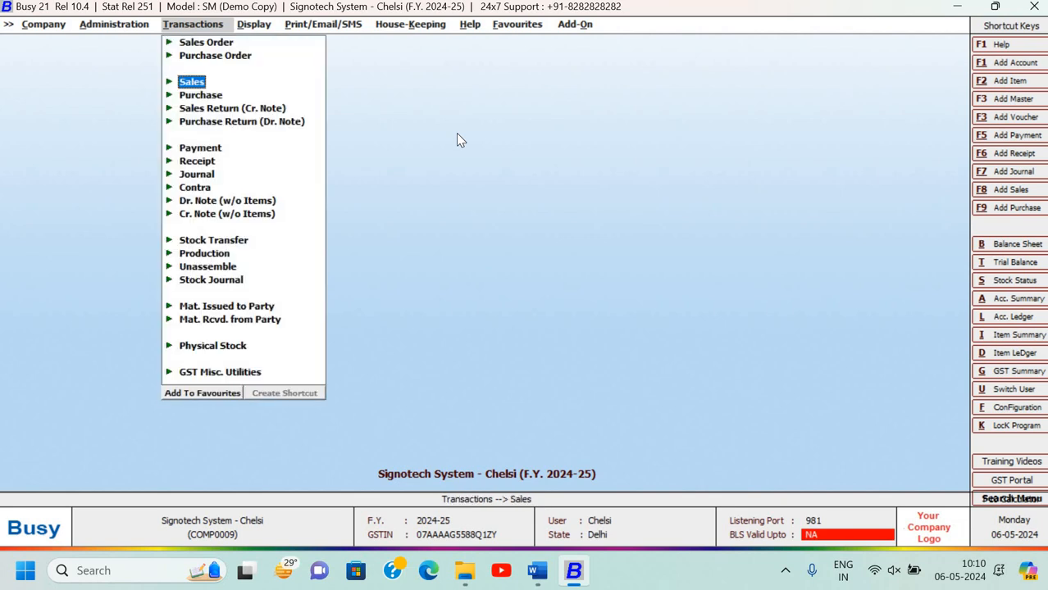
key("Up")
key("Up")
key("Return")
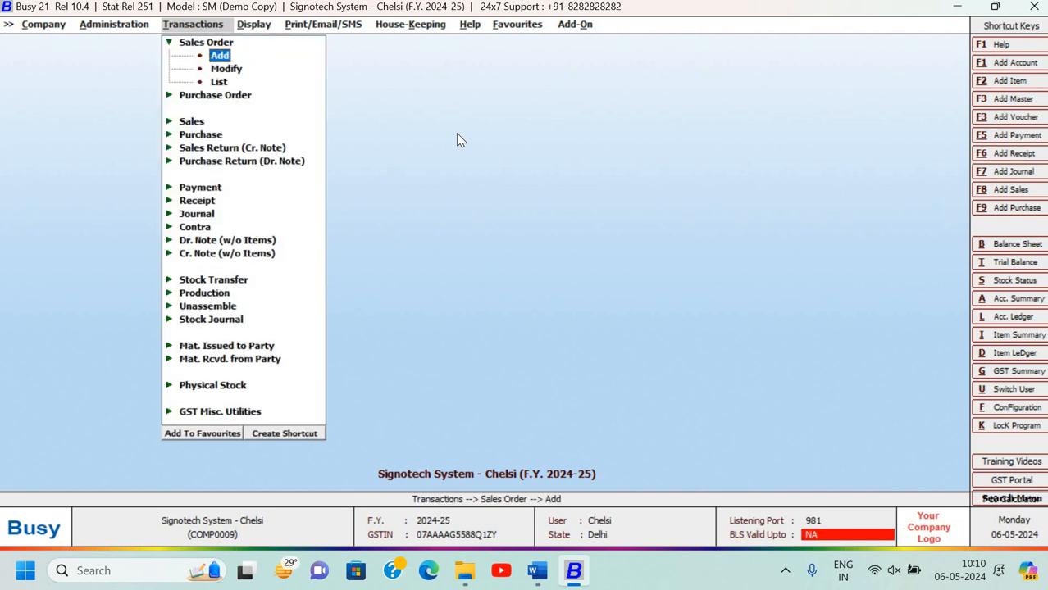
key("Return")
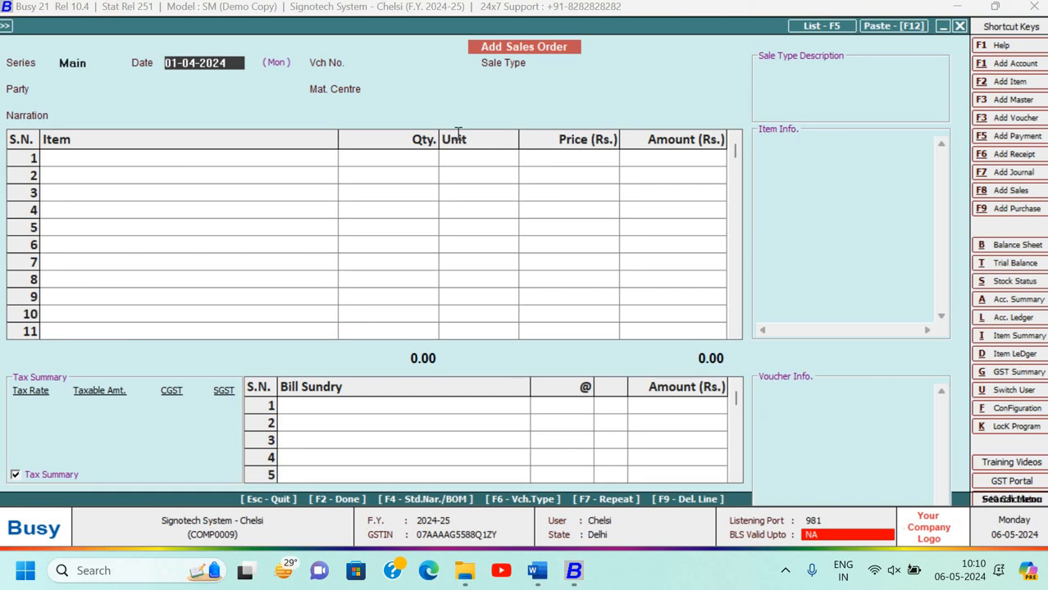
Check the sale date in the assignment and set the sales order's date to 02-04-2024.
key("alt+Tab")
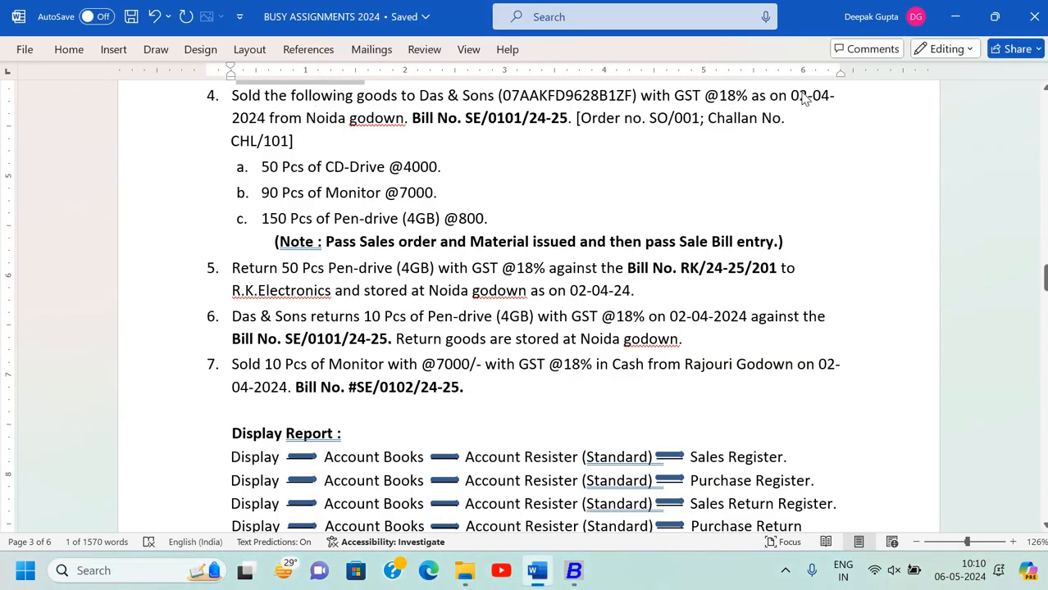
key("alt+Tab")
key("Return")
key("Return")
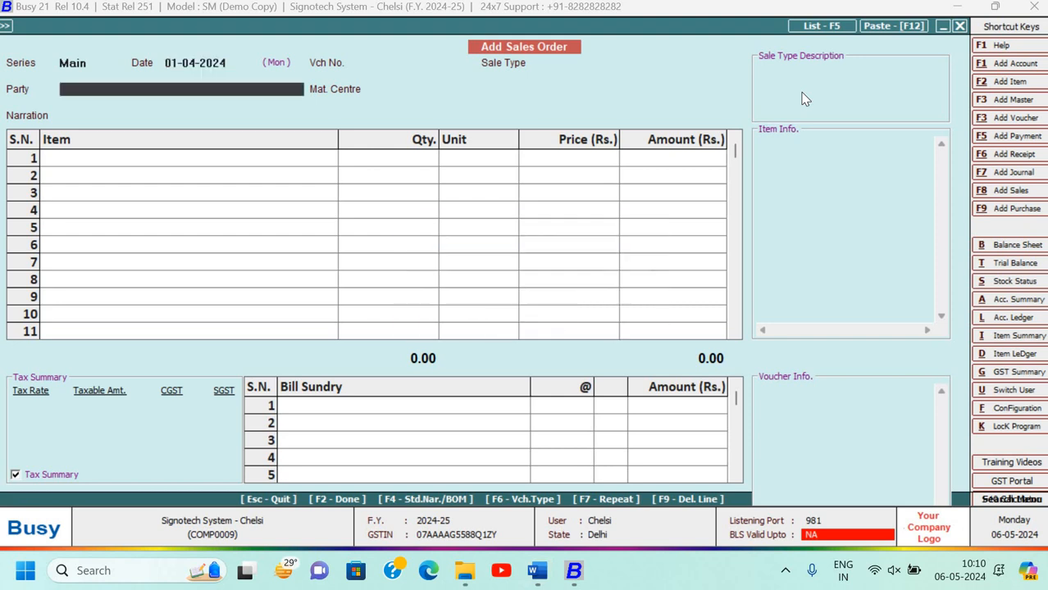
key("Escape")
key("Escape")
key("Escape")
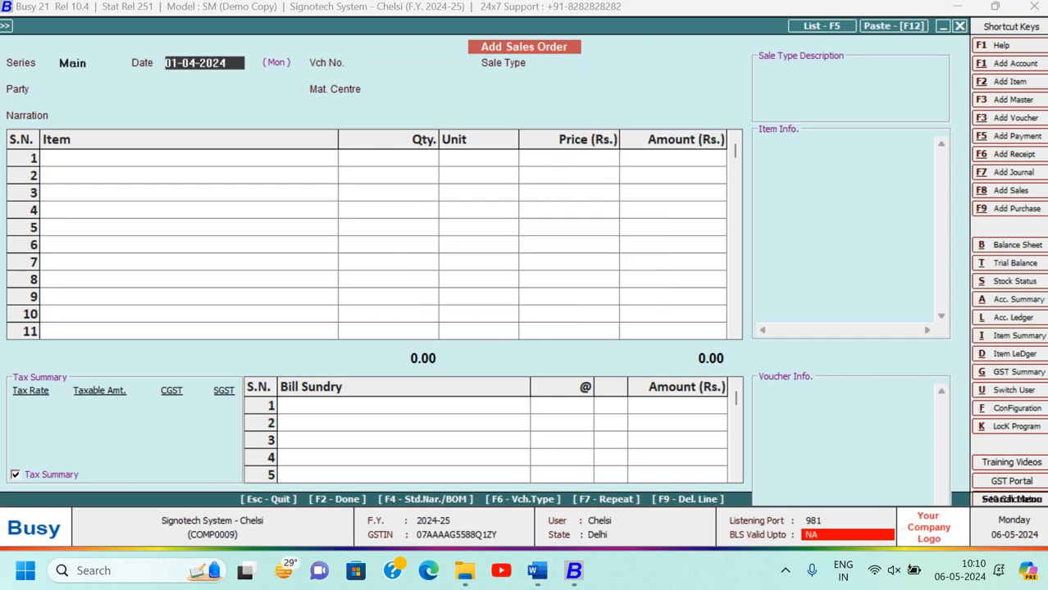
type("02")
key("Return")
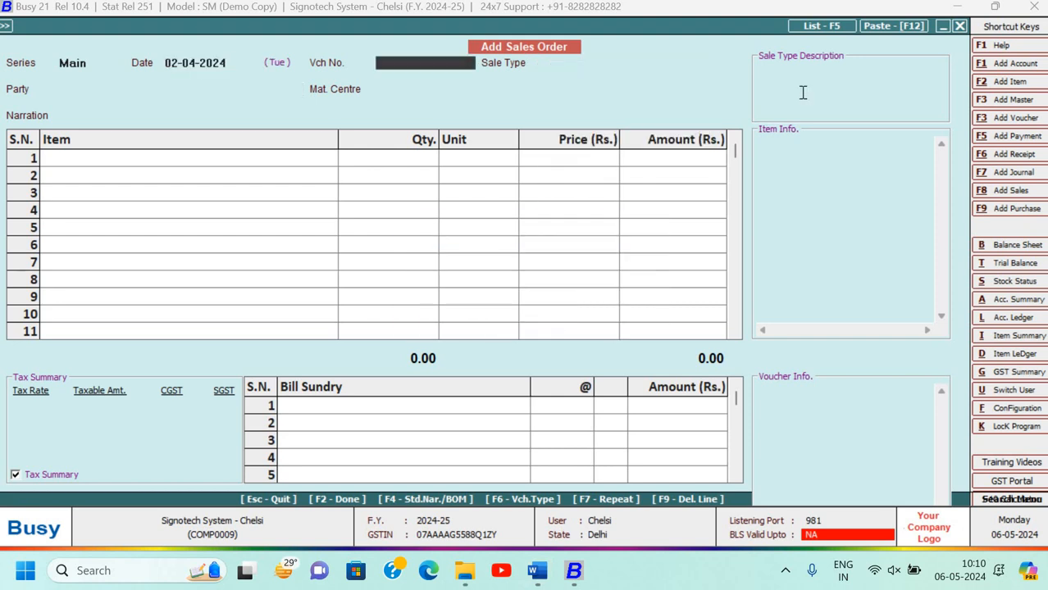
Copy the order number from the assignment into the sales order's voucher number and set the sale type to Local-18%.
key("alt+Tab")
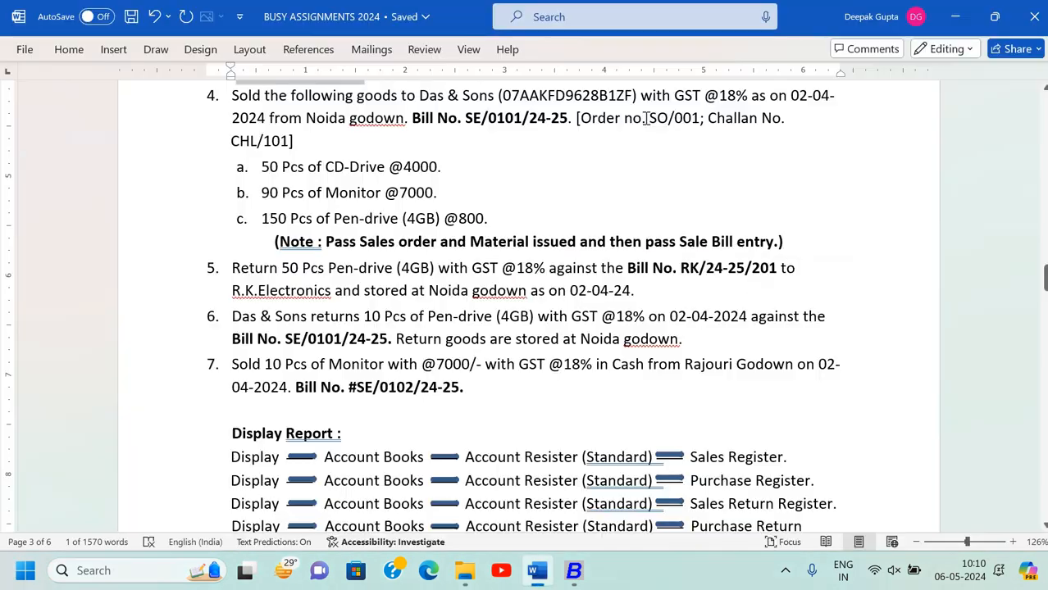
double_click(693, 125)
key("ctrl+c")
key("alt+Tab")
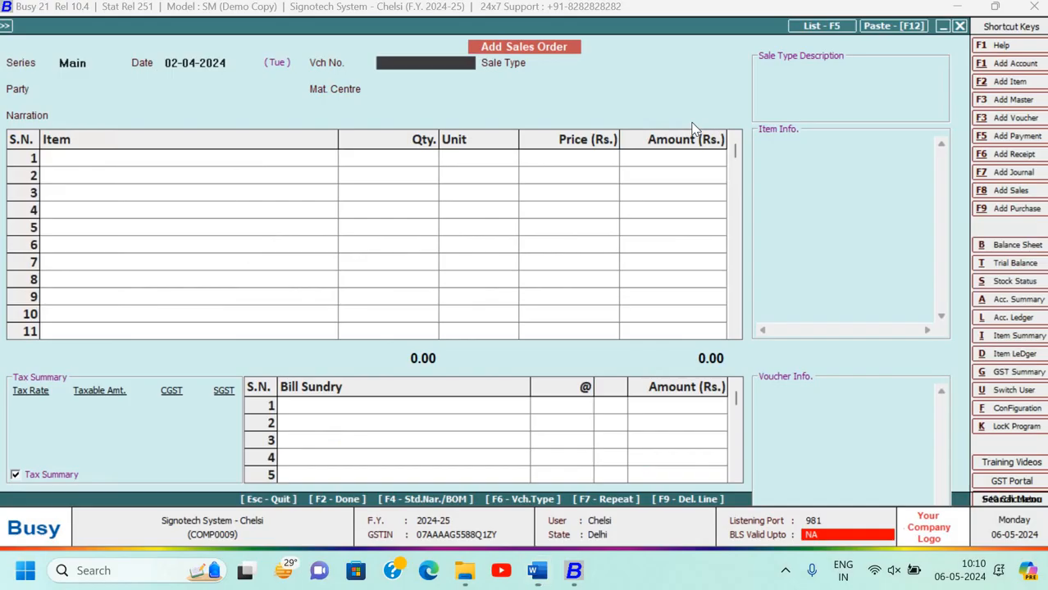
key("ctrl+v")
key("Return")
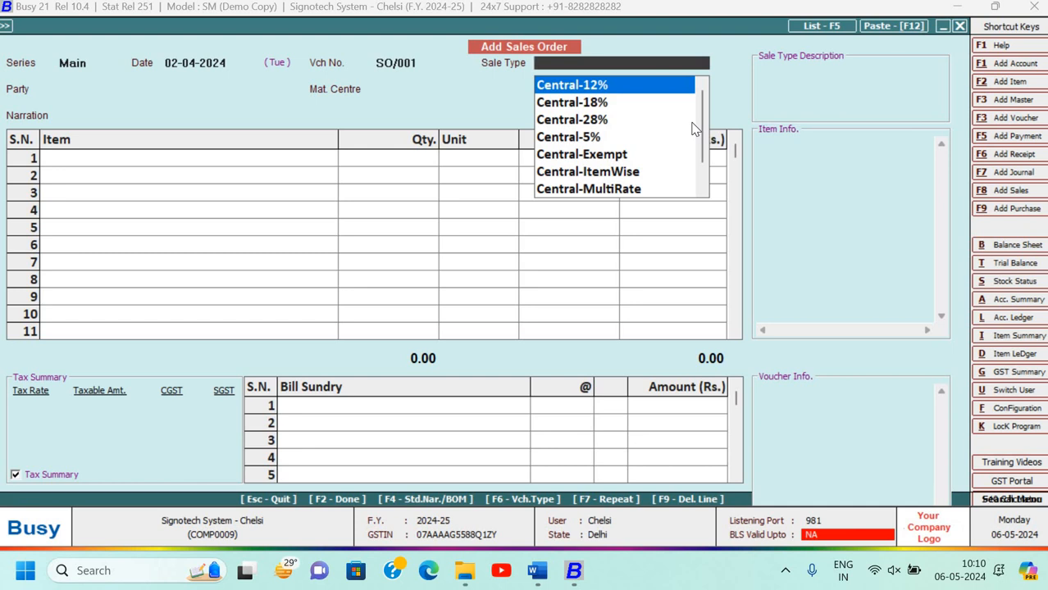
type("lo")
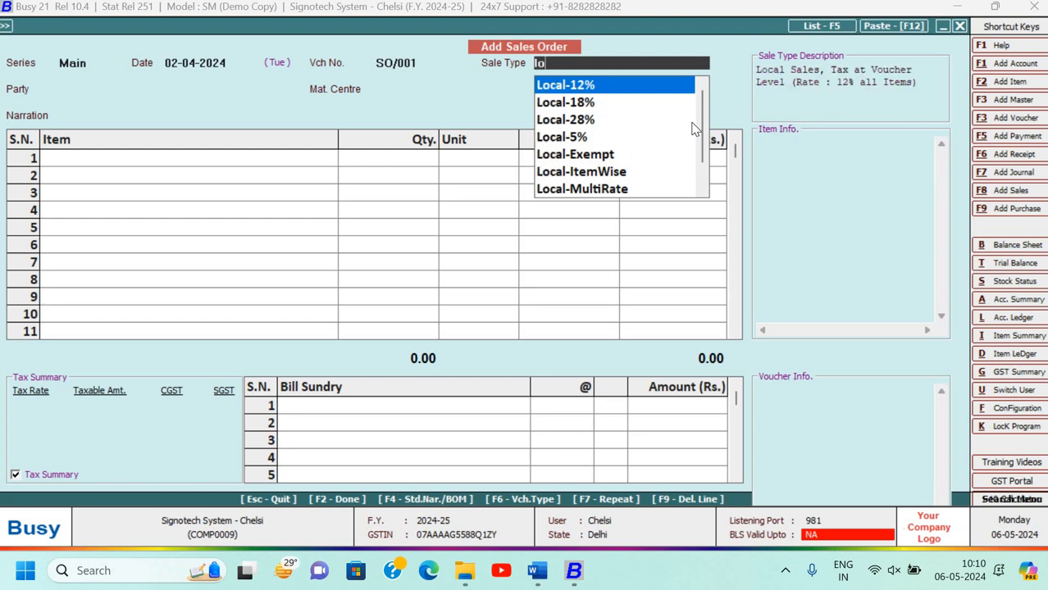
key("Down")
key("Return")
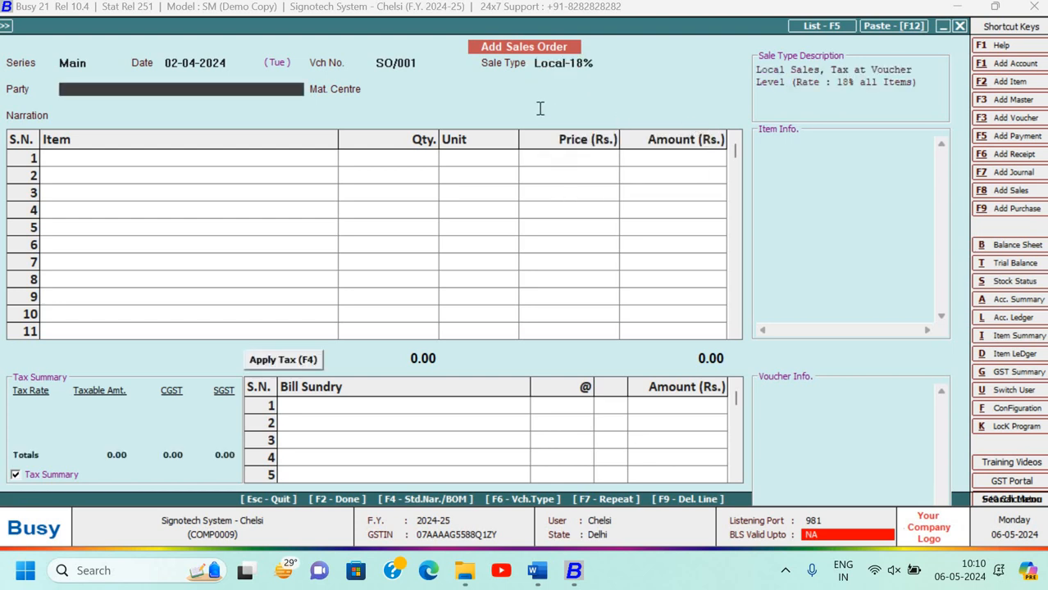
Create a new account master for the order's party, copying the name Das & Sons from the assignment.
key("alt+Tab")
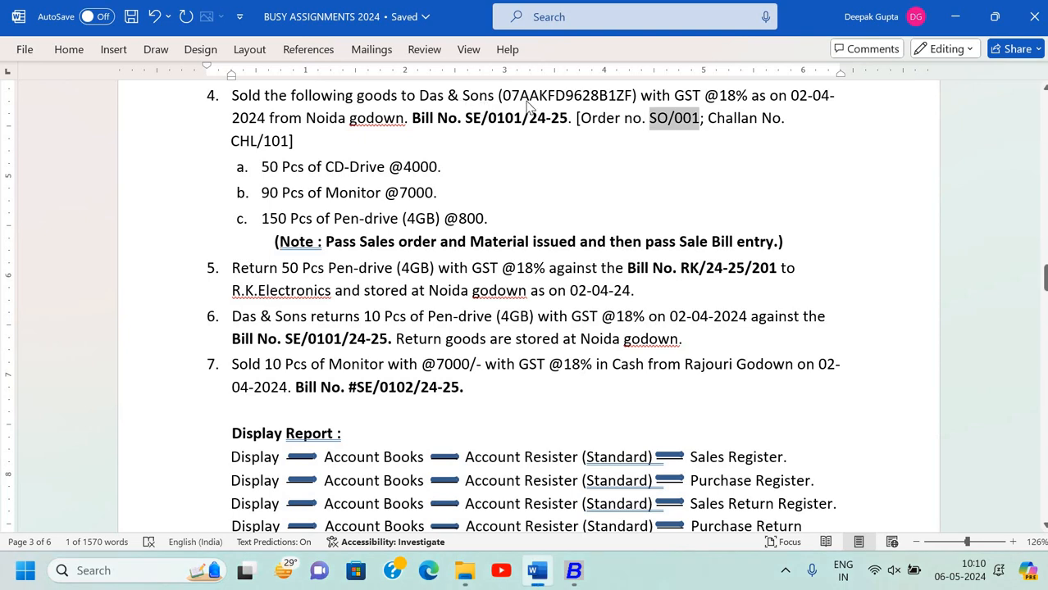
key("alt+Tab")
type("d")
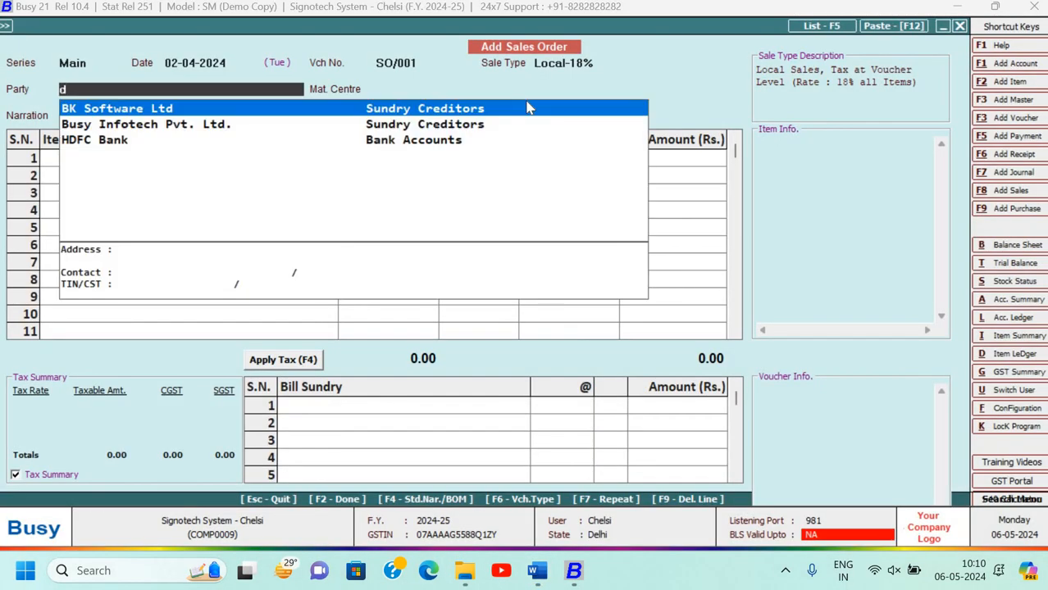
key("F3")
key("alt+Tab")
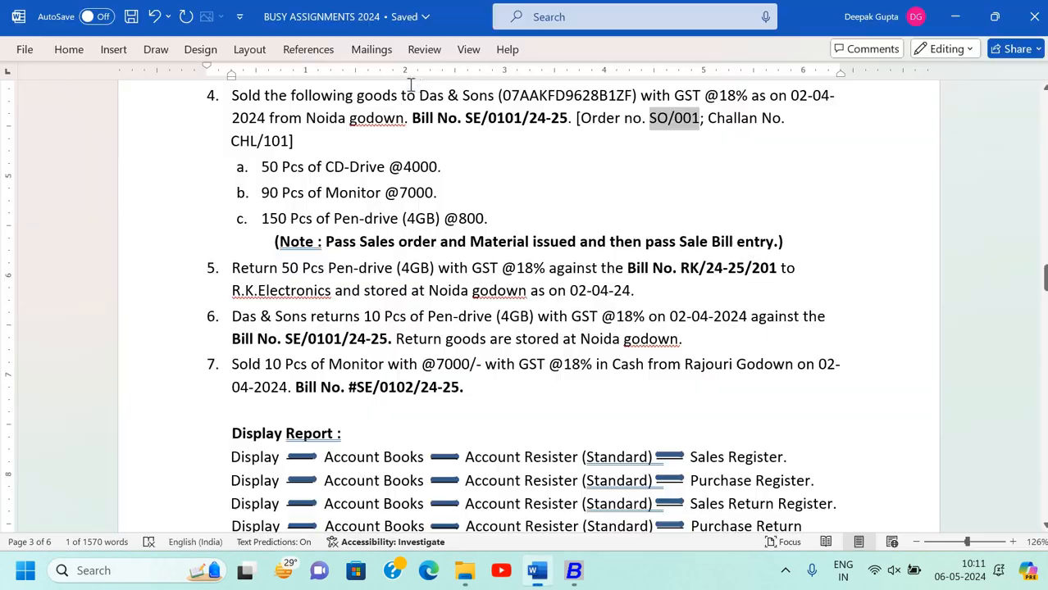
left_click_drag(419, 96, 488, 100)
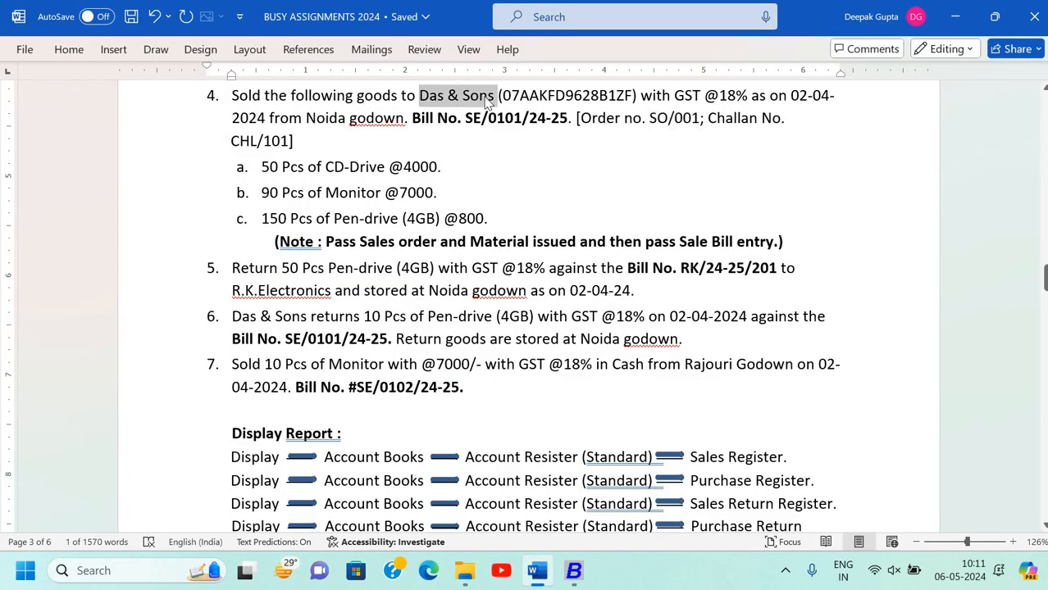
key("ctrl+c")
key("alt+Tab")
key("ctrl+v")
key("Return")
key("Return")
key("Return")
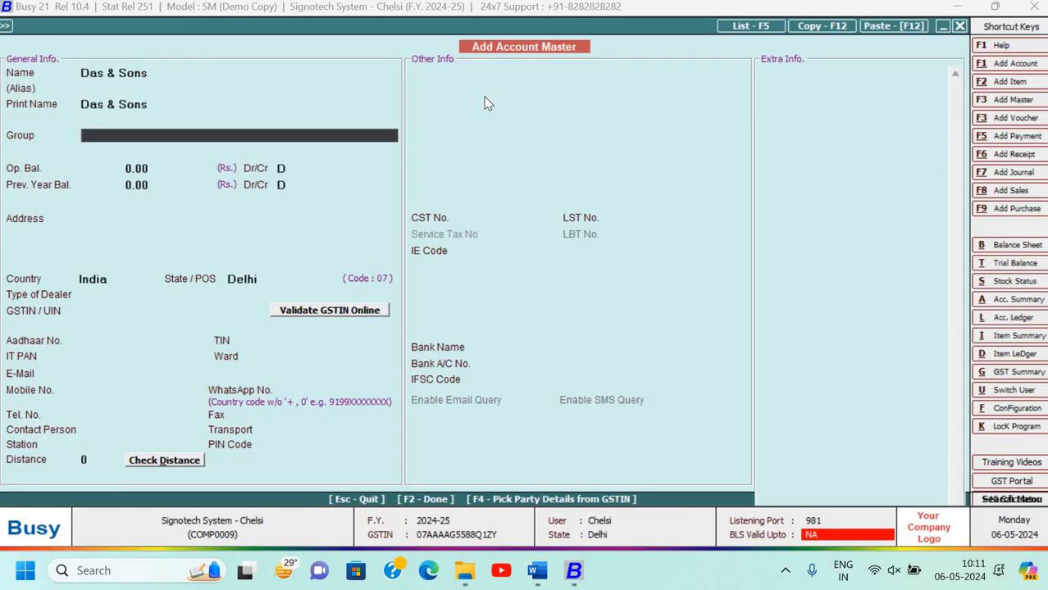
Assign the Das & Sons account to the Sundry Debtors group.
type("s")
key("Down")
key("Down")
key("Down")
key("Down")
key("Down")
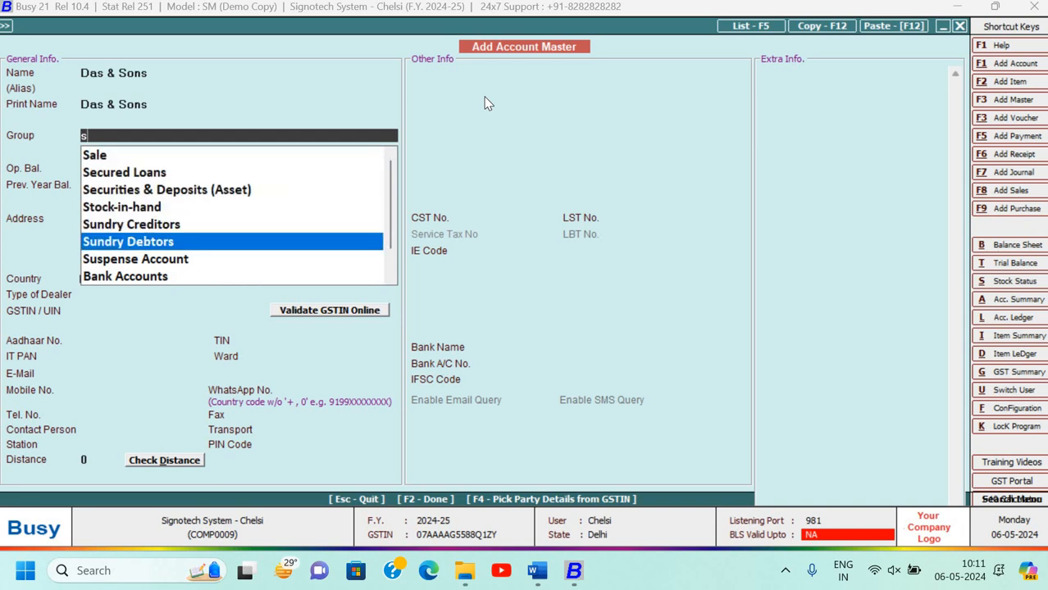
key("Return")
key("Return")
key("Return")
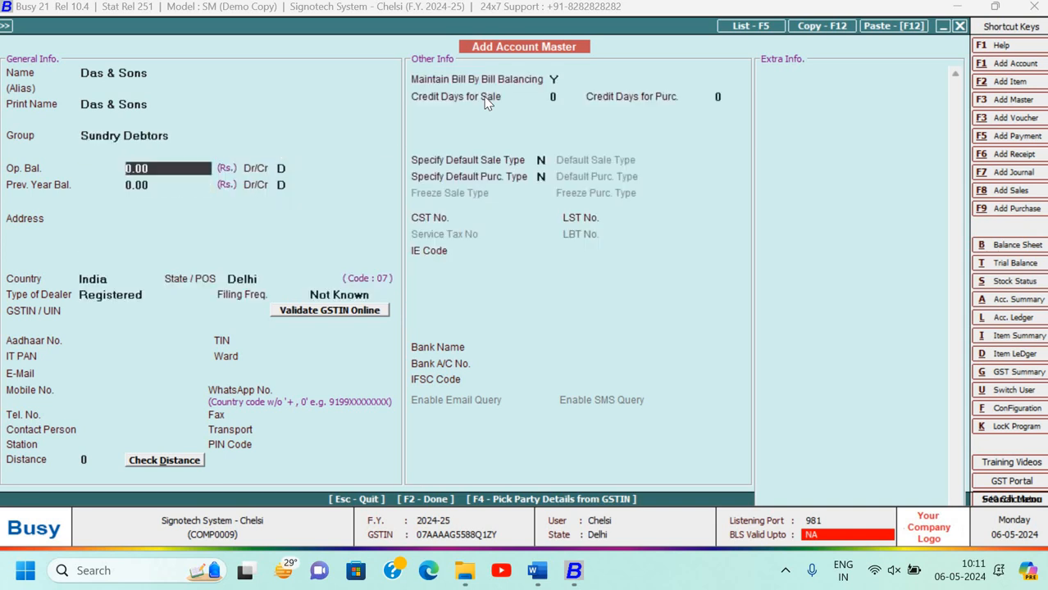
Copy the customer's GSTIN from the assignment into the account master and save the account as the sales order's party.
key("Return")
key("Return")
key("Return")
key("Return")
key("Return")
key("Return")
key("Return")
key("Return")
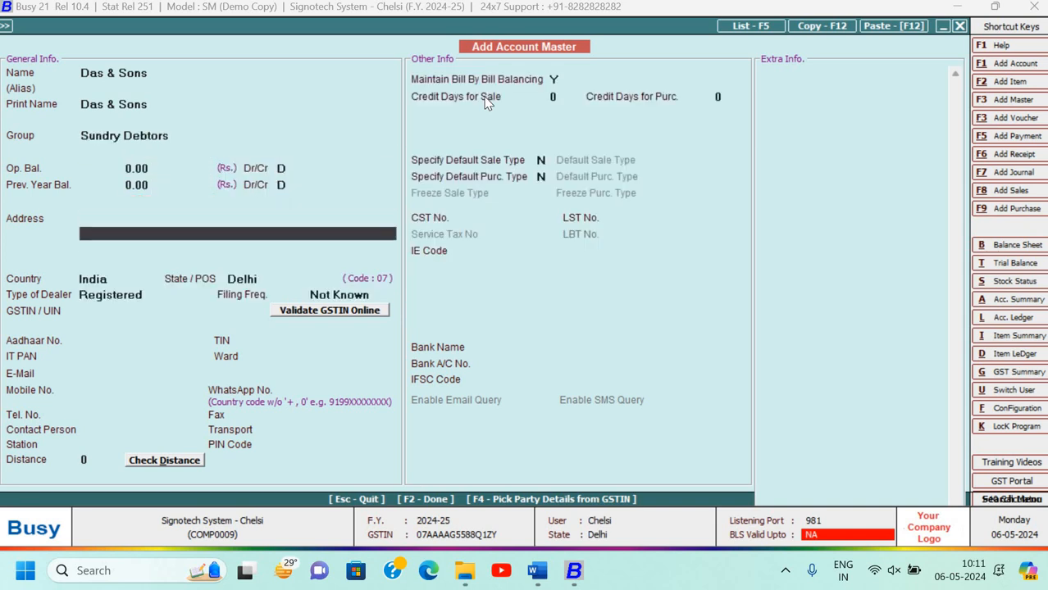
key("Return")
key("Return")
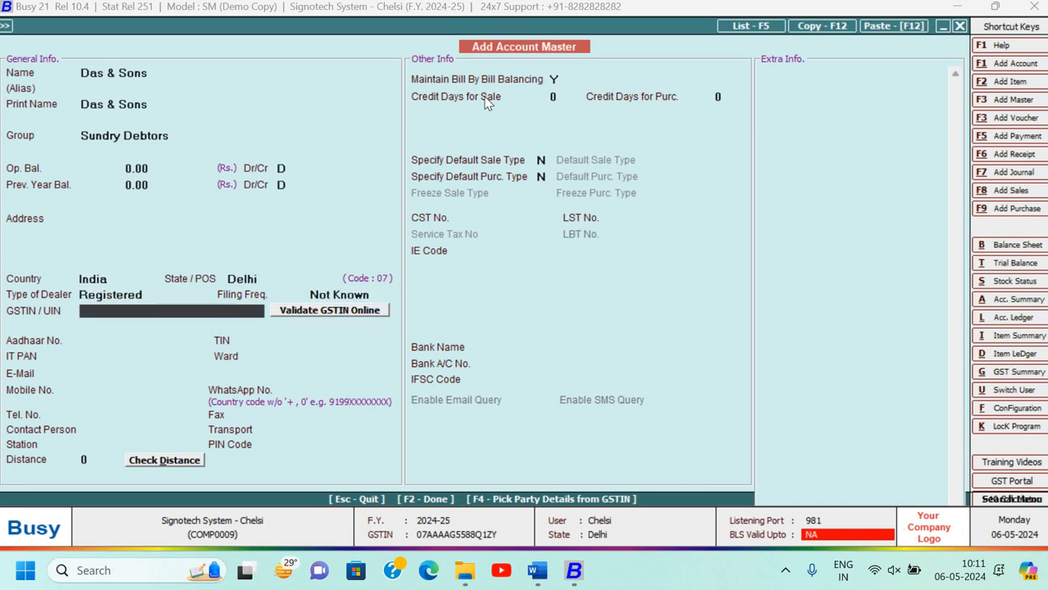
key("alt+Tab")
left_click_drag(503, 99, 638, 97)
key("ctrl+c")
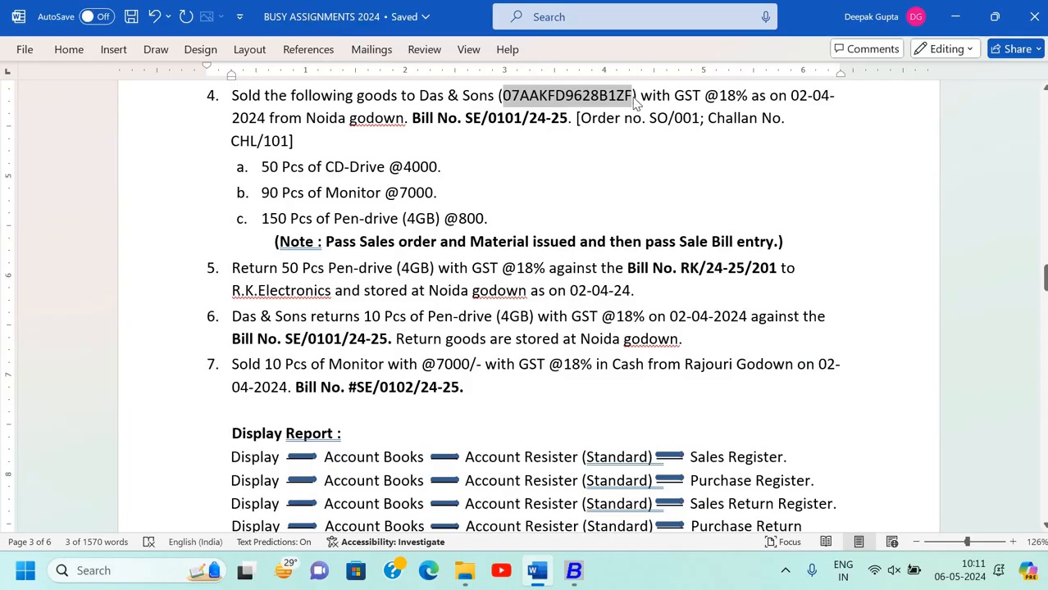
key("alt+Tab")
key("ctrl+v")
key("Return")
key("Return")
key("Return")
key("Return")
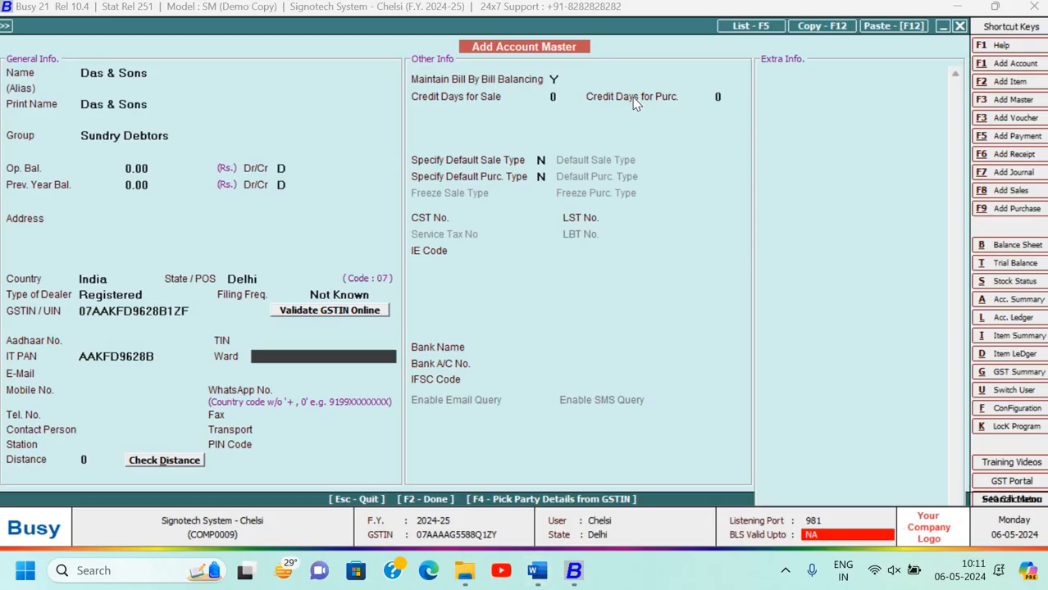
key("F2")
key("Return")
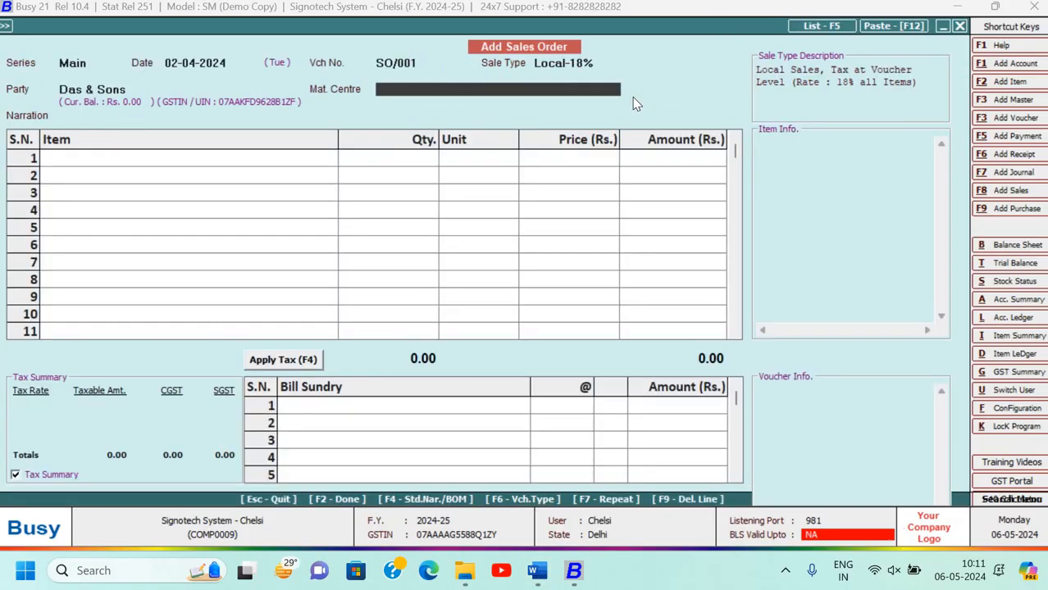
Set the sales order's material centre to Noida and its narration to "Being order rec.".
type("No")
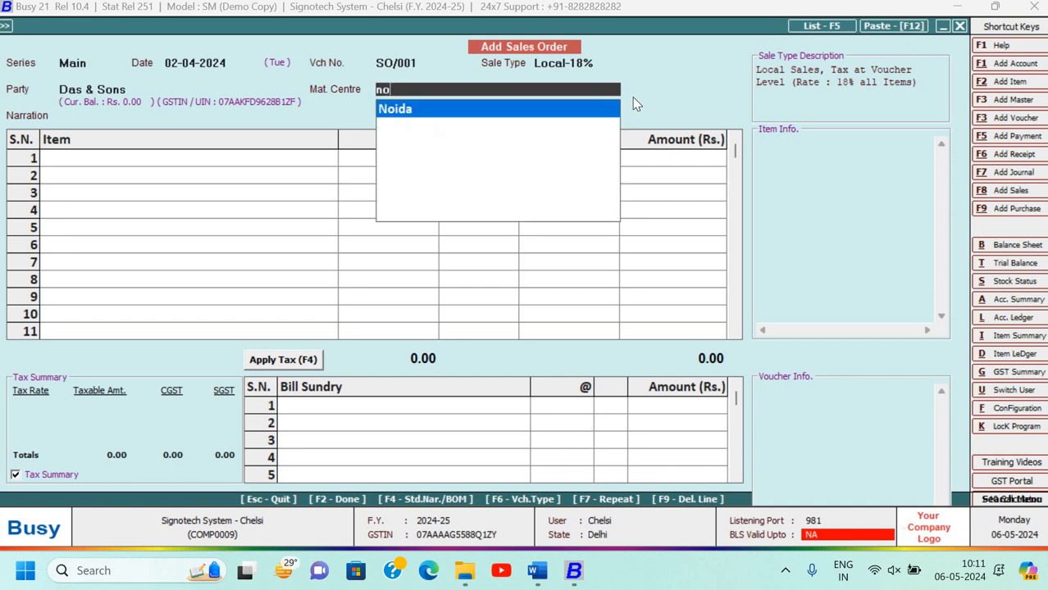
key("Return")
type("Being")
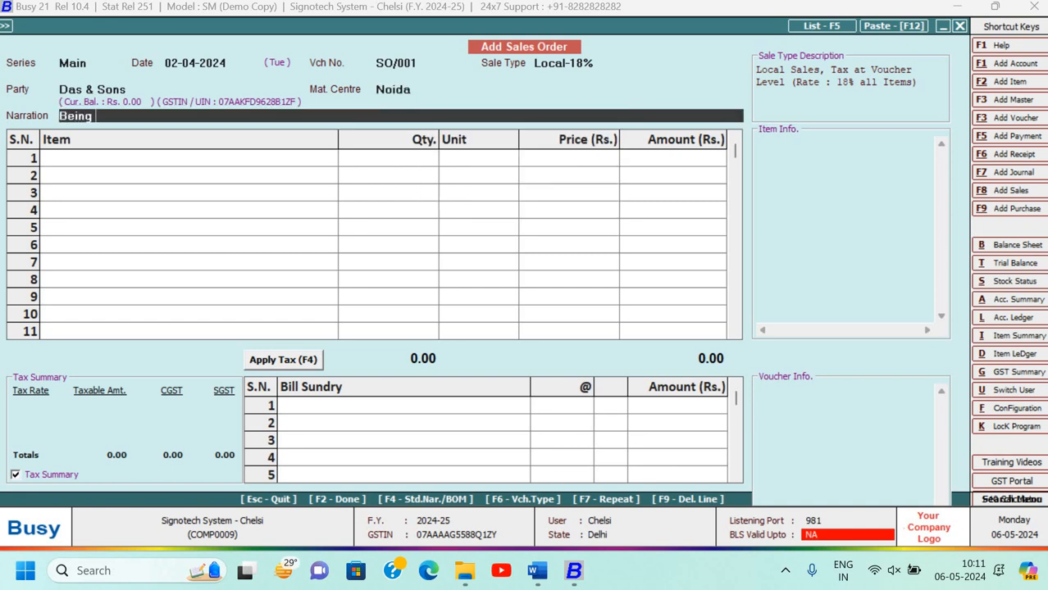
type(" order rec.")
key("Return")
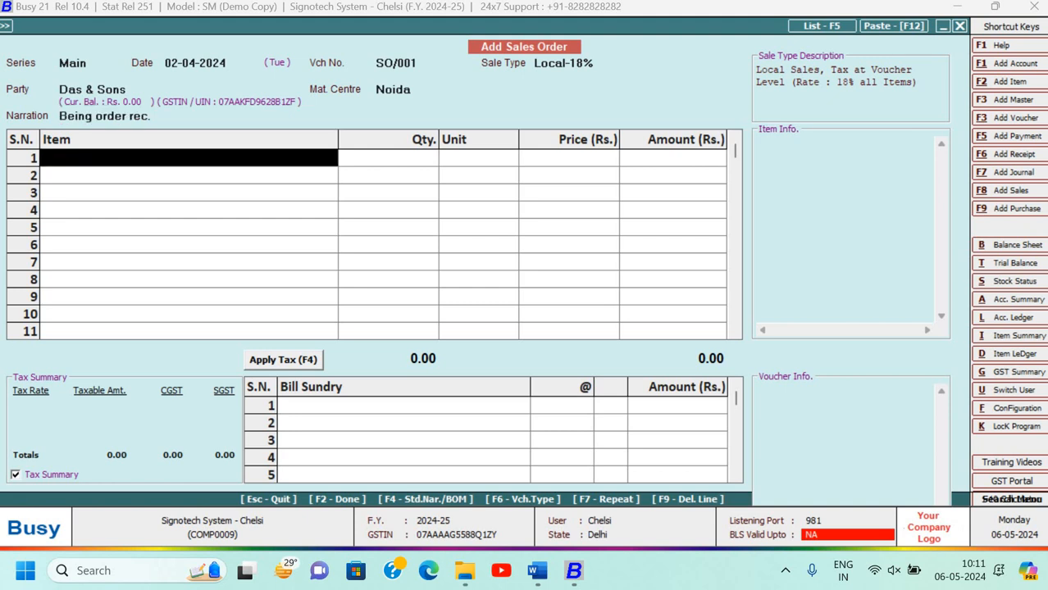
Add CD - Drive as the order's first item, with quantity 50 Pcs. at a price of 4,000, following the assignment.
key("alt+Tab")
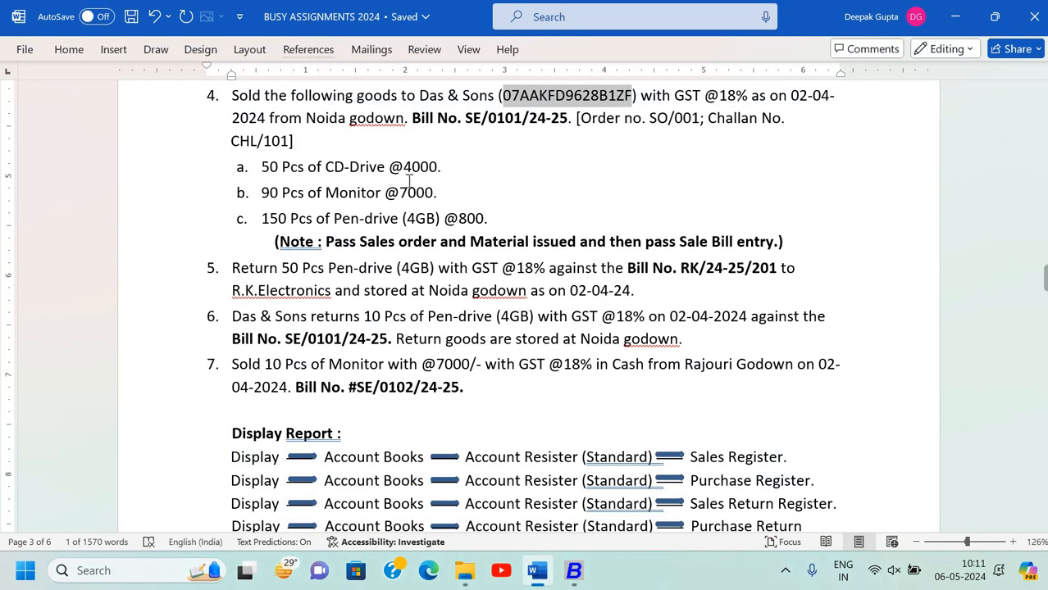
key("alt+Tab")
type("c")
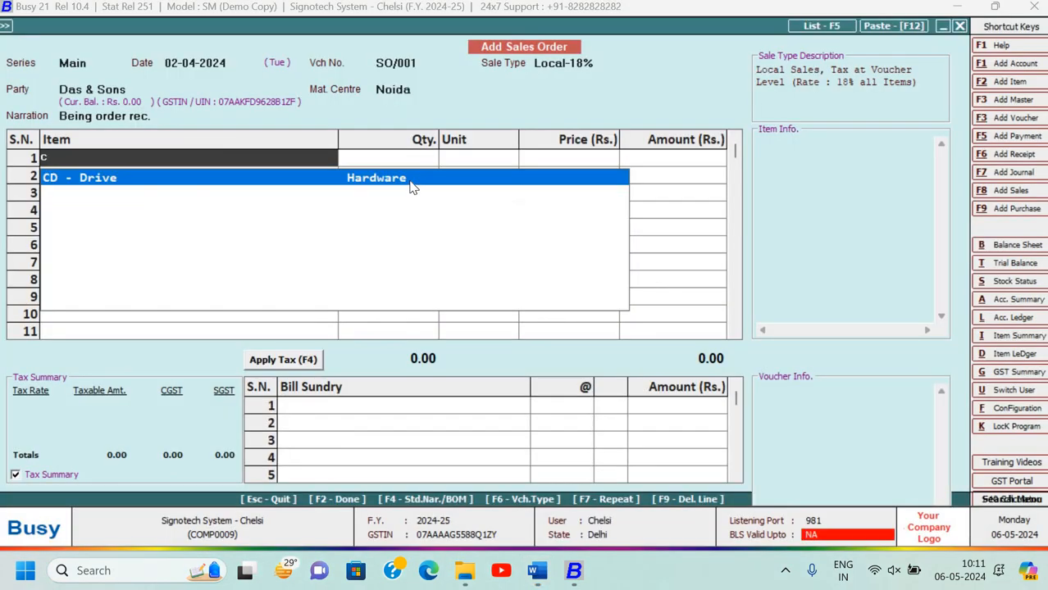
key("Return")
type("50")
key("Return")
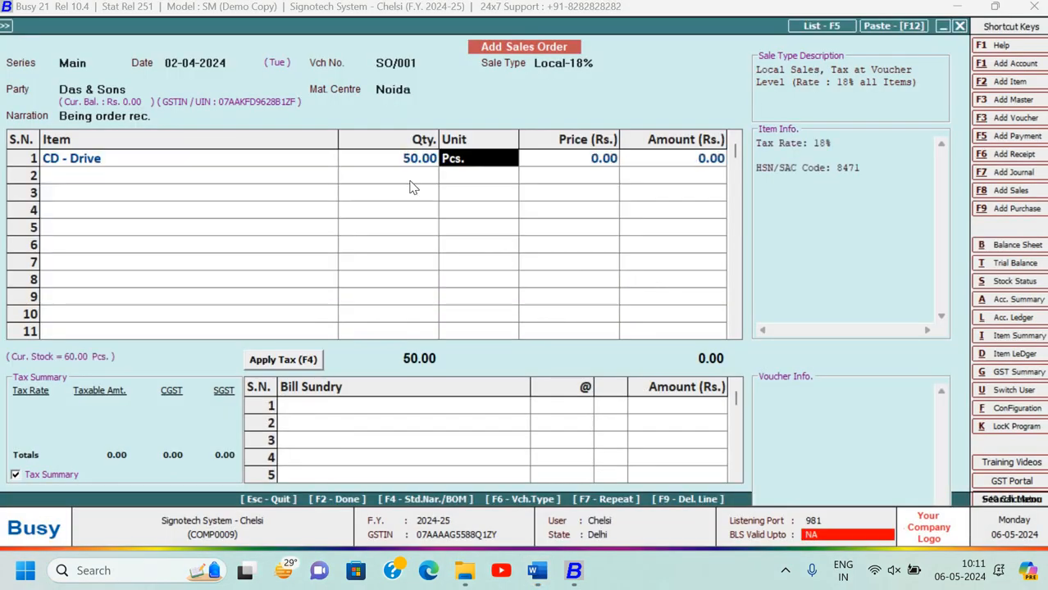
key("Return")
key("alt+Tab")
key("alt+Tab")
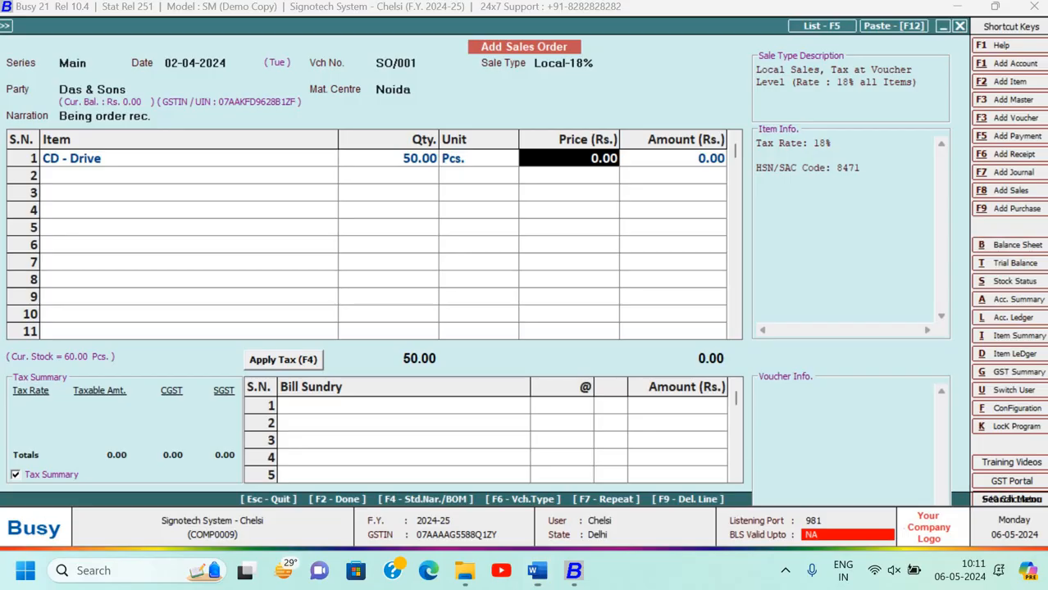
type("4,000")
key("Return")
key("Return")
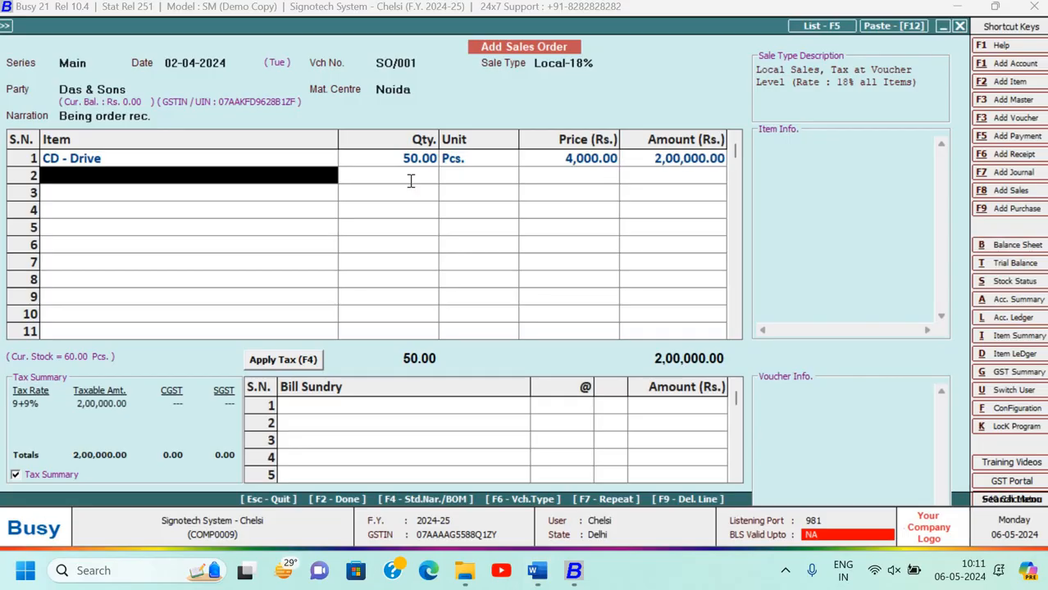
Add Monitor as the order's second item, with quantity 90 Pcs. at a price of 7,000.
key("alt+Tab")
key("alt+Tab")
type("mon")
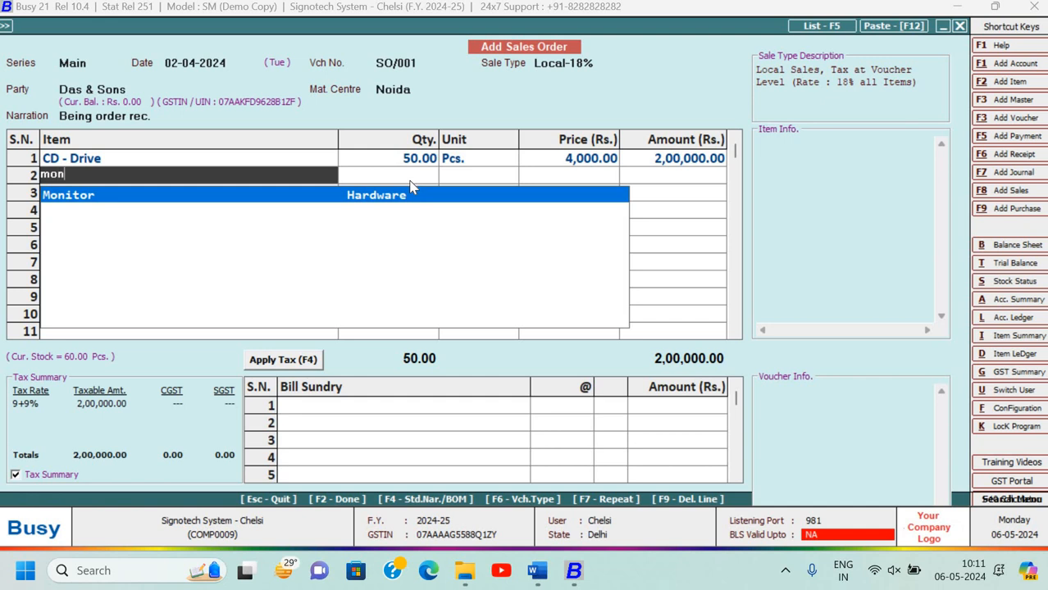
key("Return")
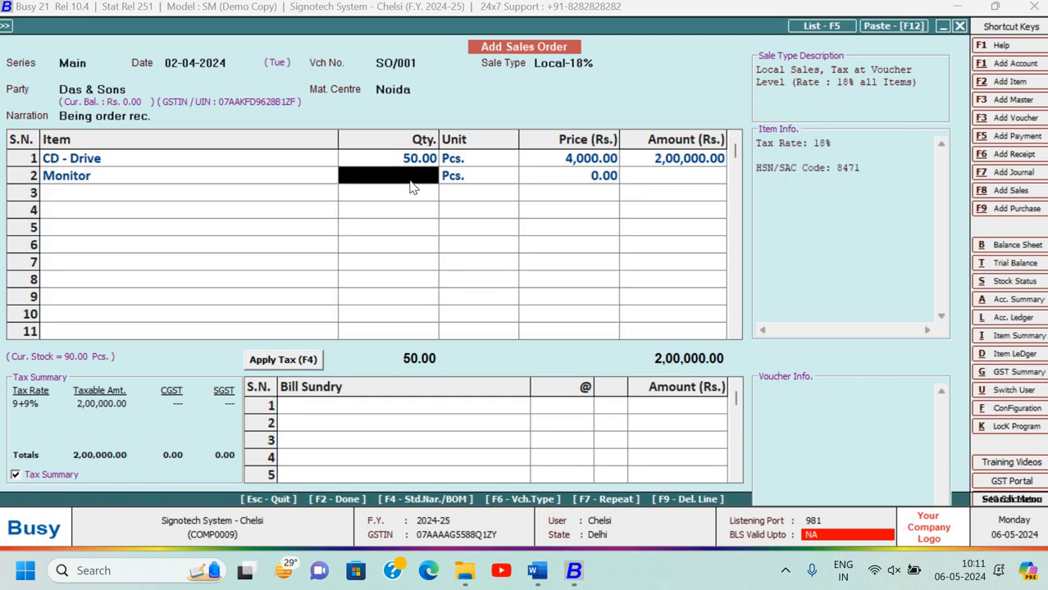
type("90")
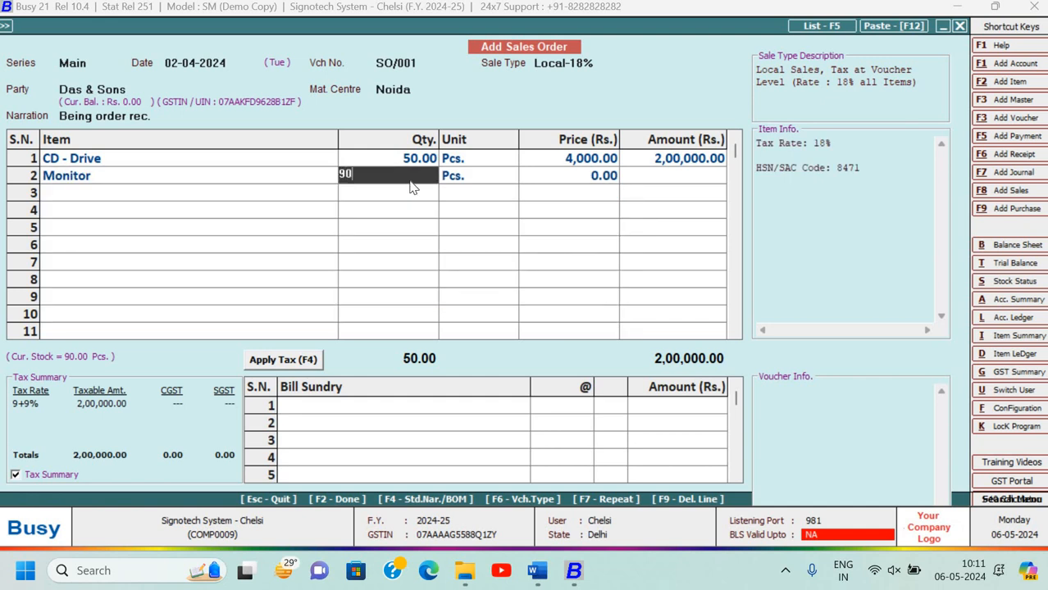
key("Return")
key("Return")
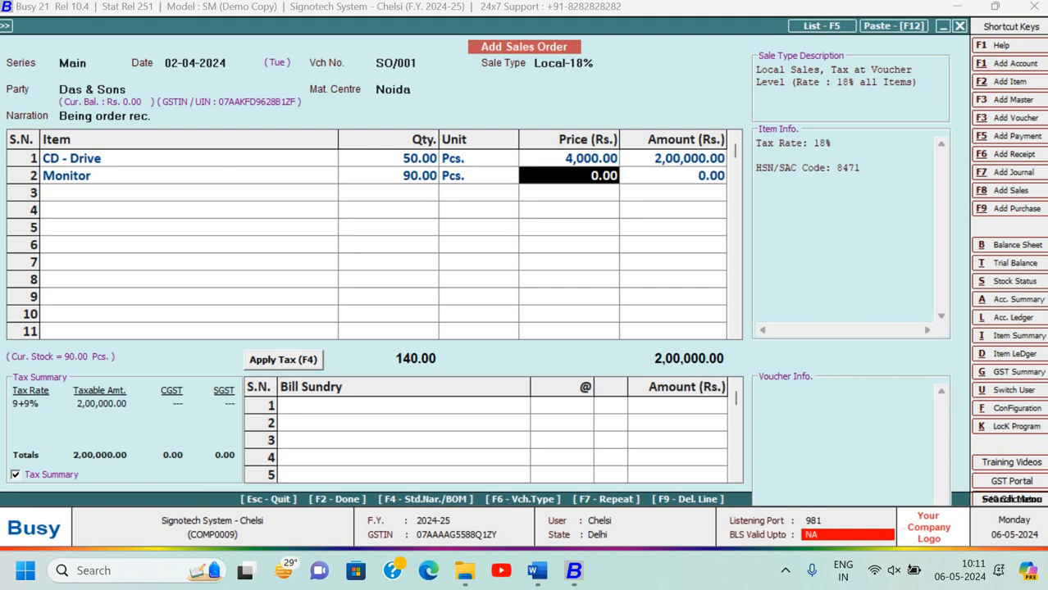
type("7000")
key("Return")
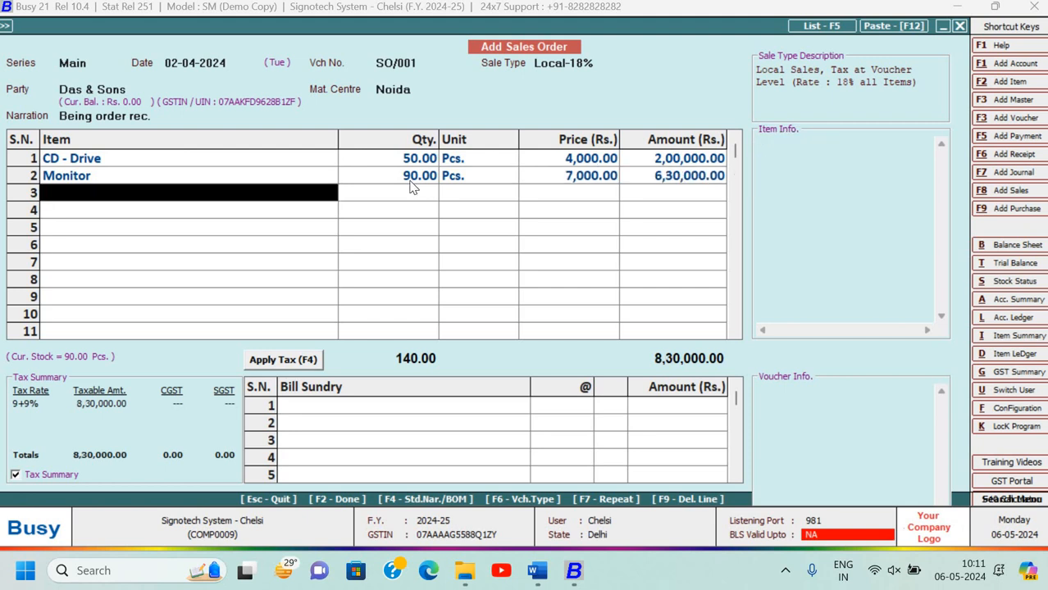
Add Pen-Drive (4GB) as the order's third item, with quantity 150 Pcs. at a price of 800.
type("pe")
key("Return")
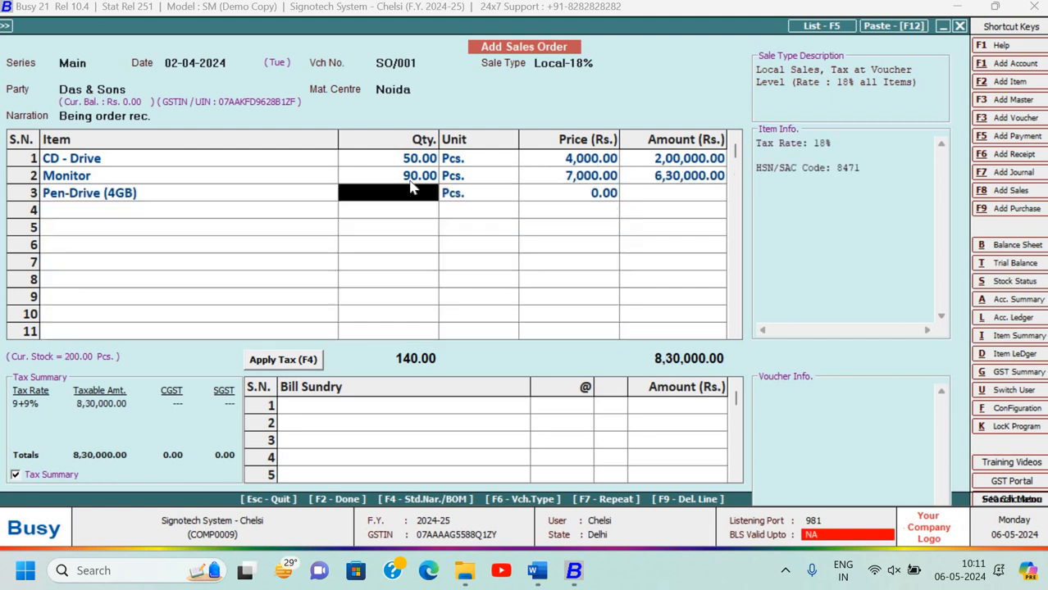
type("150")
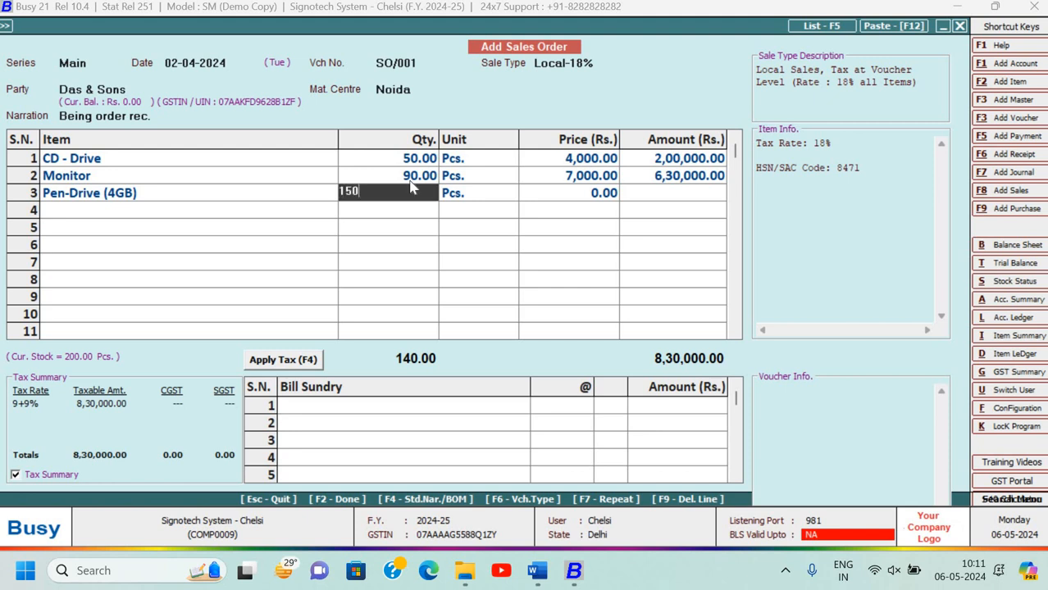
key("Return")
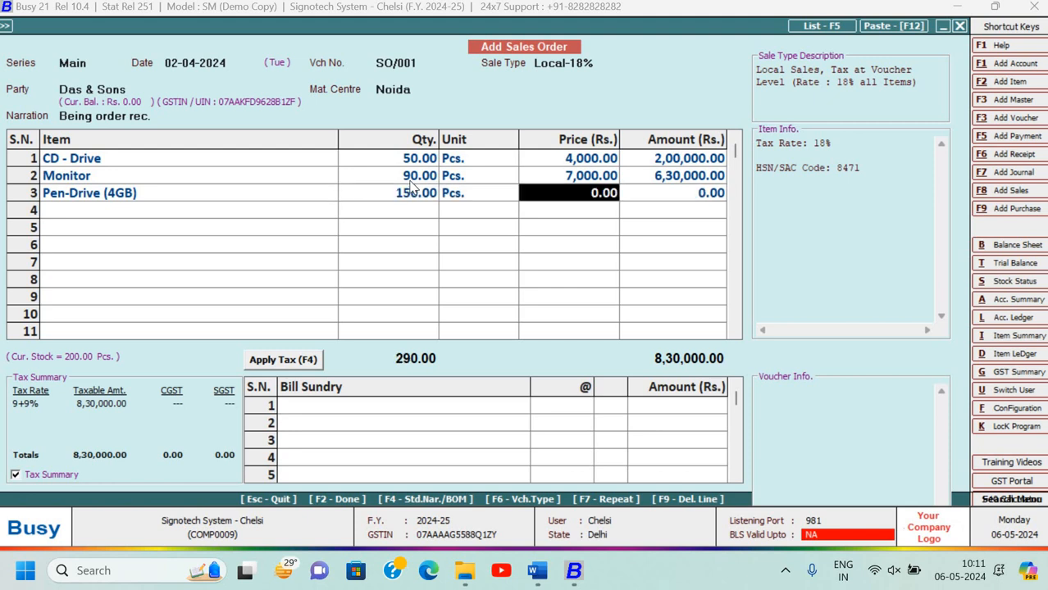
type("800")
key("Return")
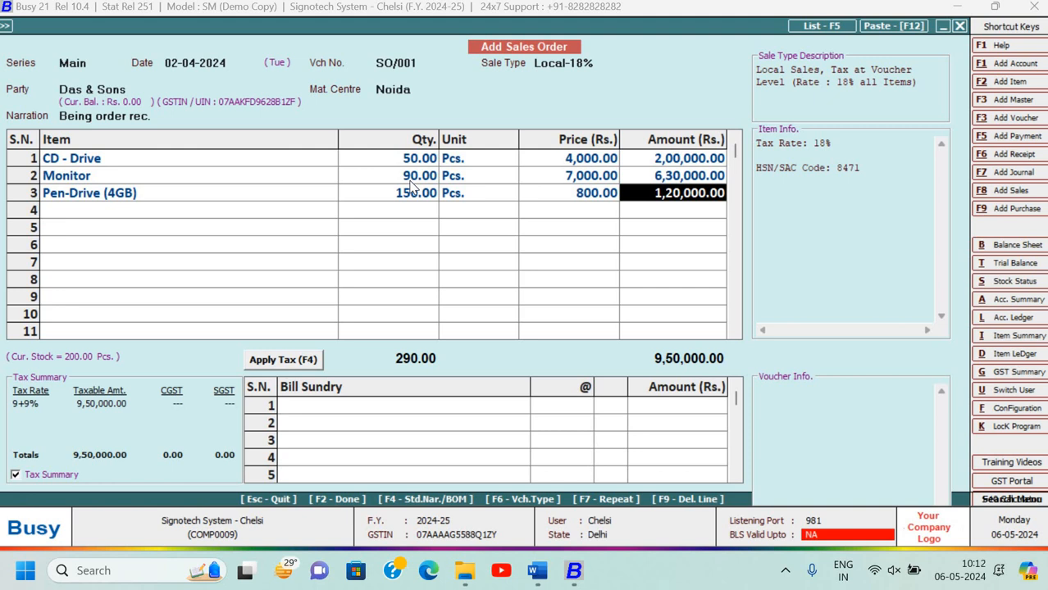
Finish the item list and add CGST and SGST at 9% each as the order's bill sundries.
key("Return")
key("Return")
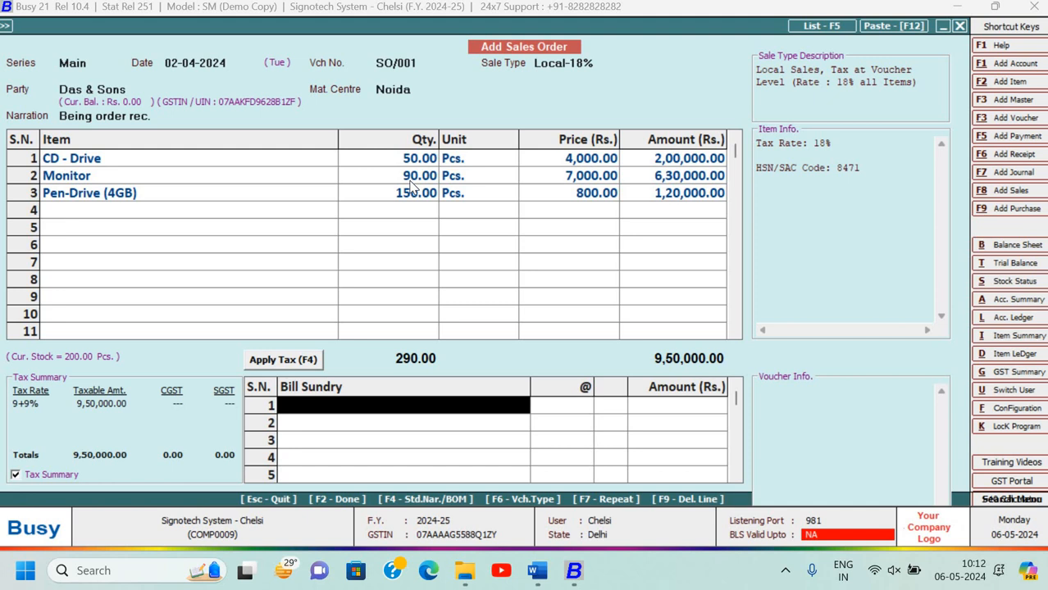
type("cg")
key("Return")
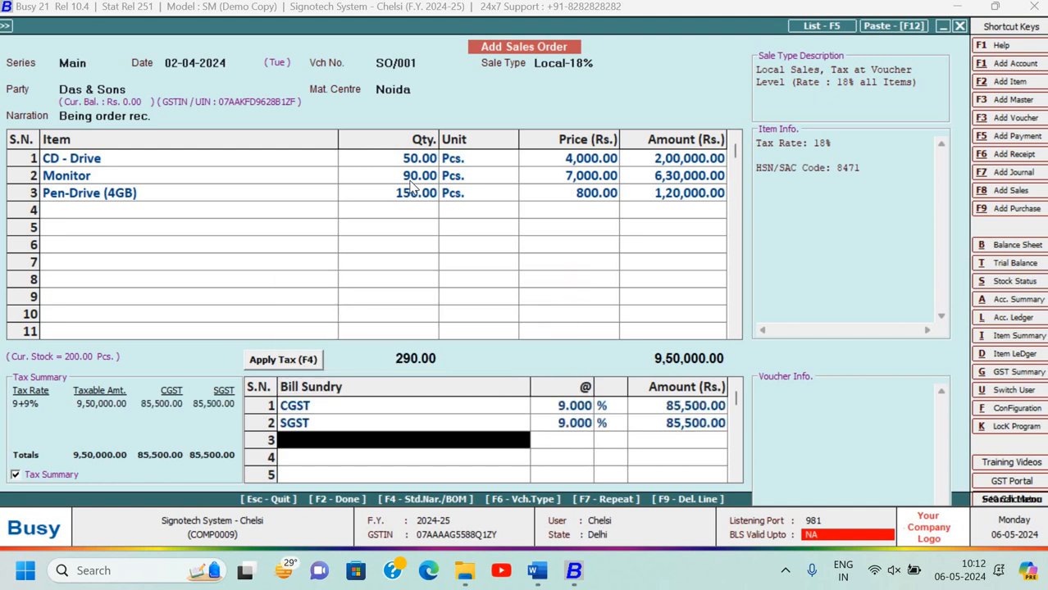
type("fre")
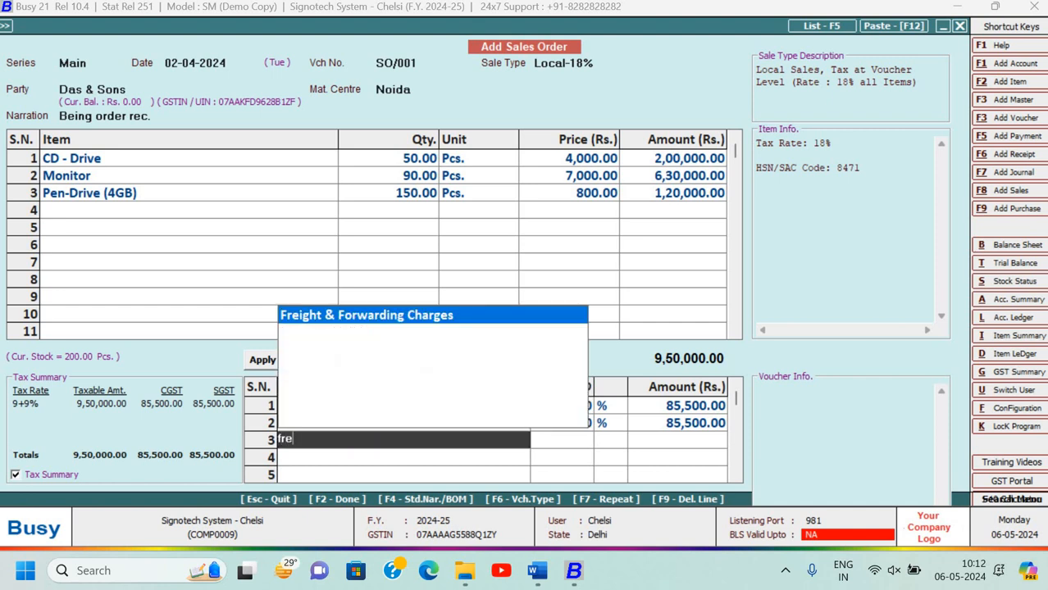
key("BackSpace")
key("BackSpace")
key("BackSpace")
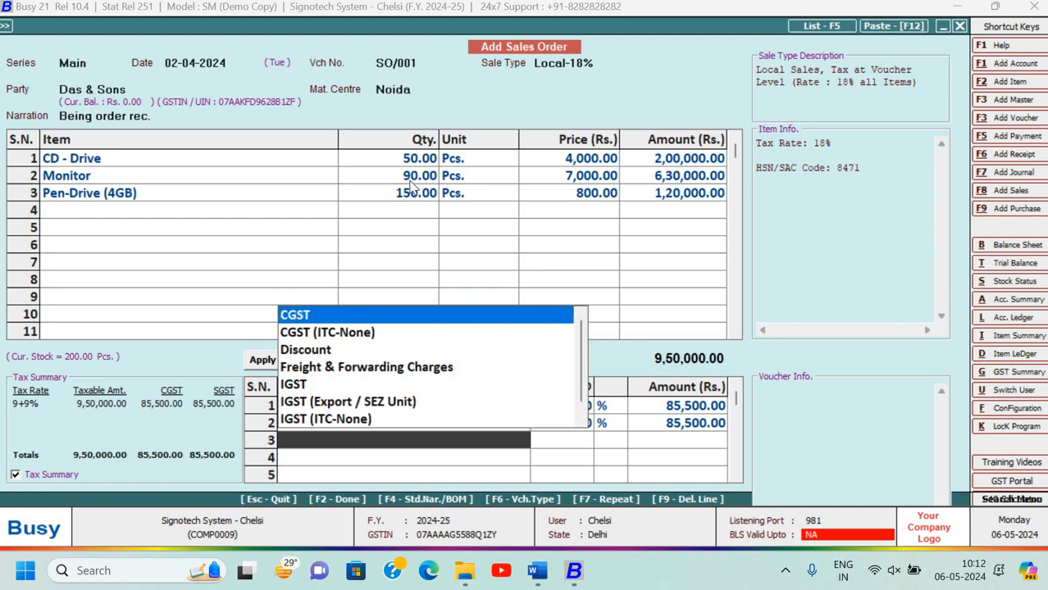
key("Return")
key("Left")
key("Left")
key("Left")
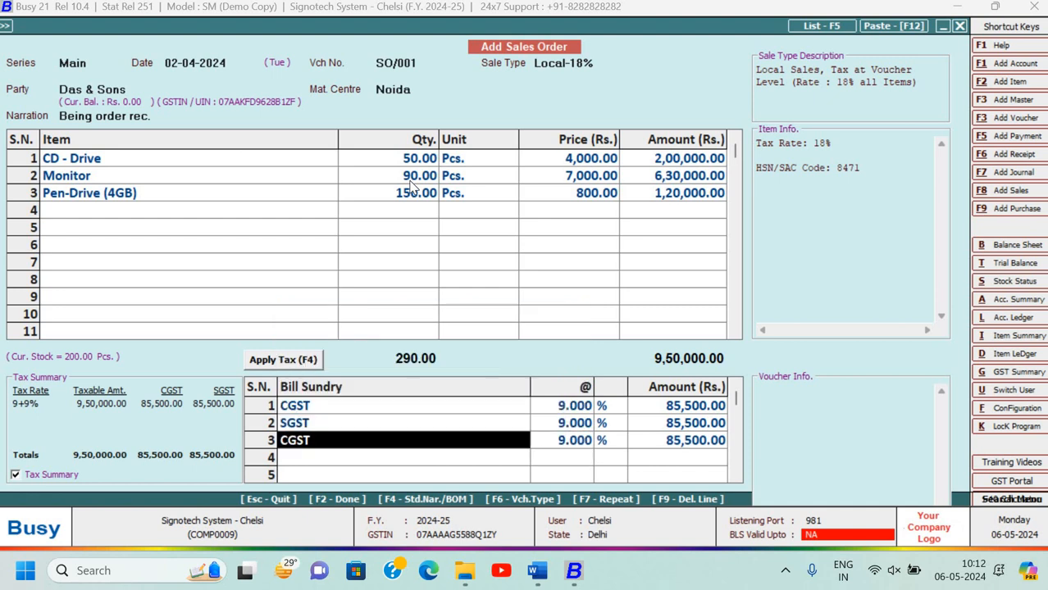
key("Up")
key("Up")
key("Up")
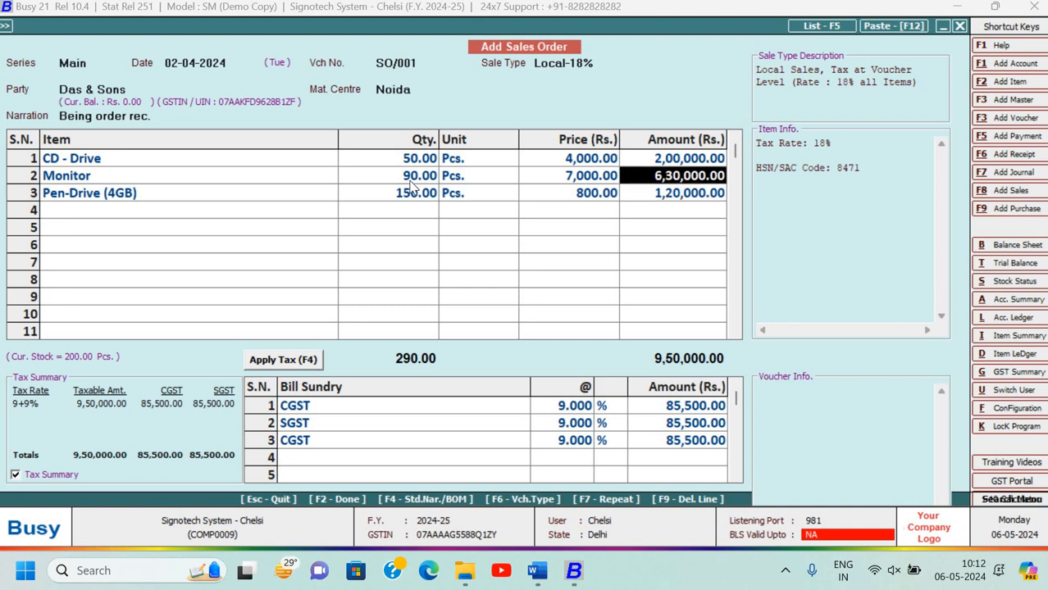
key("Return")
key("Return")
key("Return")
key("Return")
key("Return")
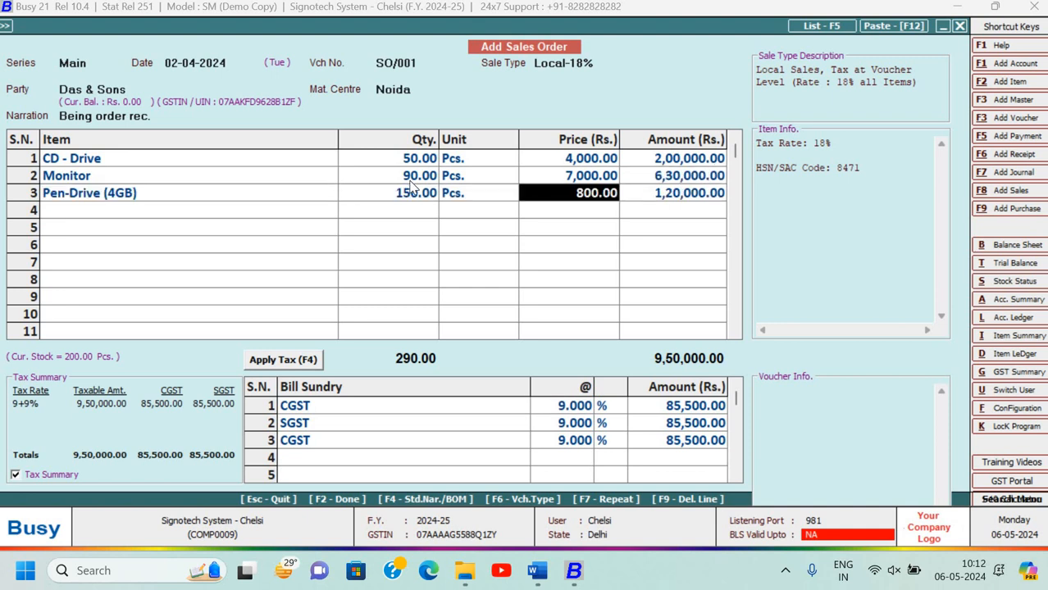
key("Return")
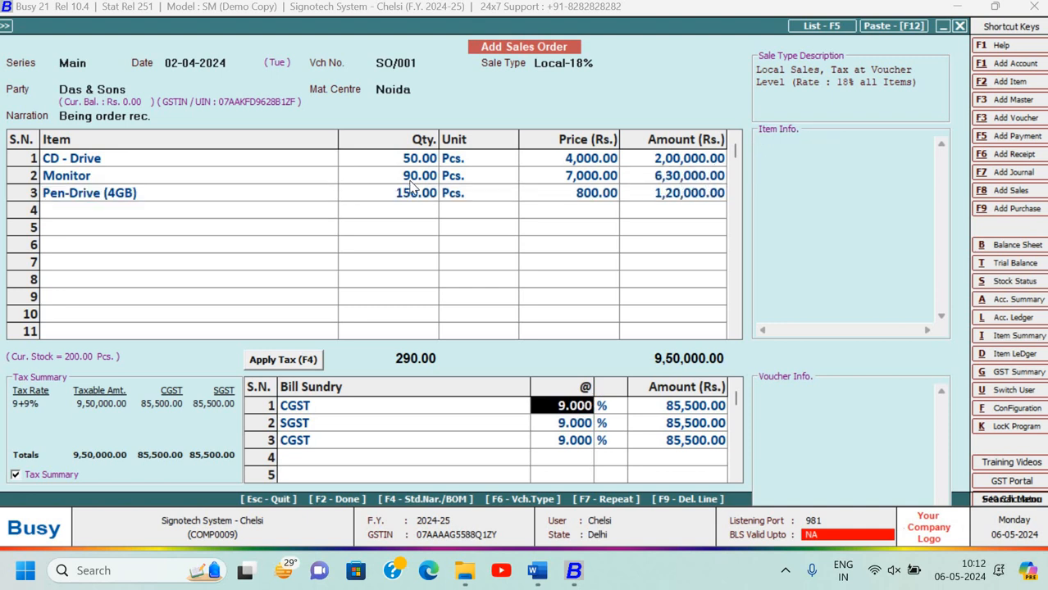
key("Return")
key("Return")
key("Return")
key("Return")
key("Return")
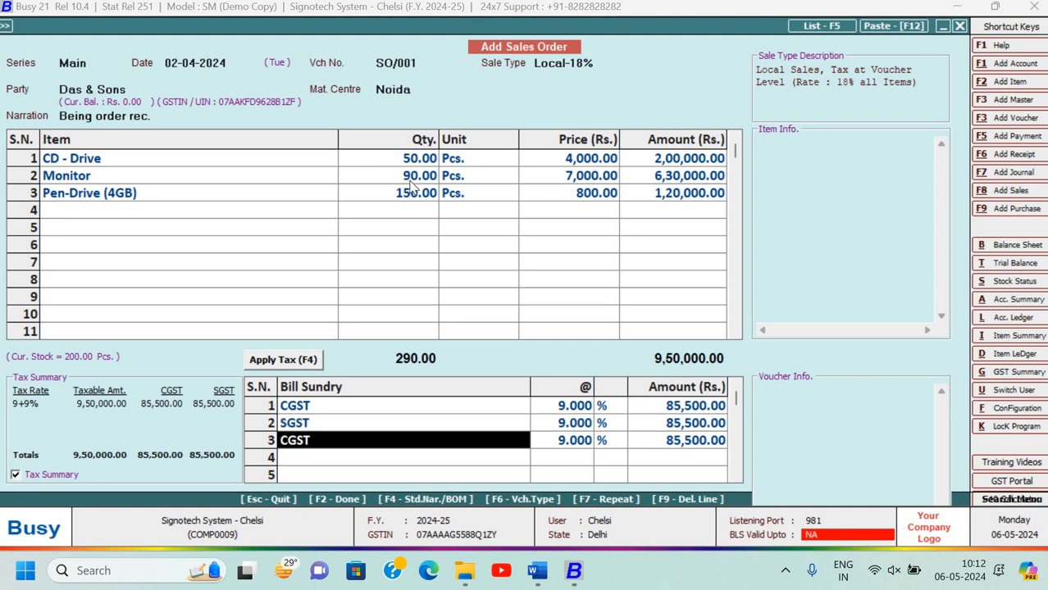
key("BackSpace")
key("Up")
key("Up")
key("Up")
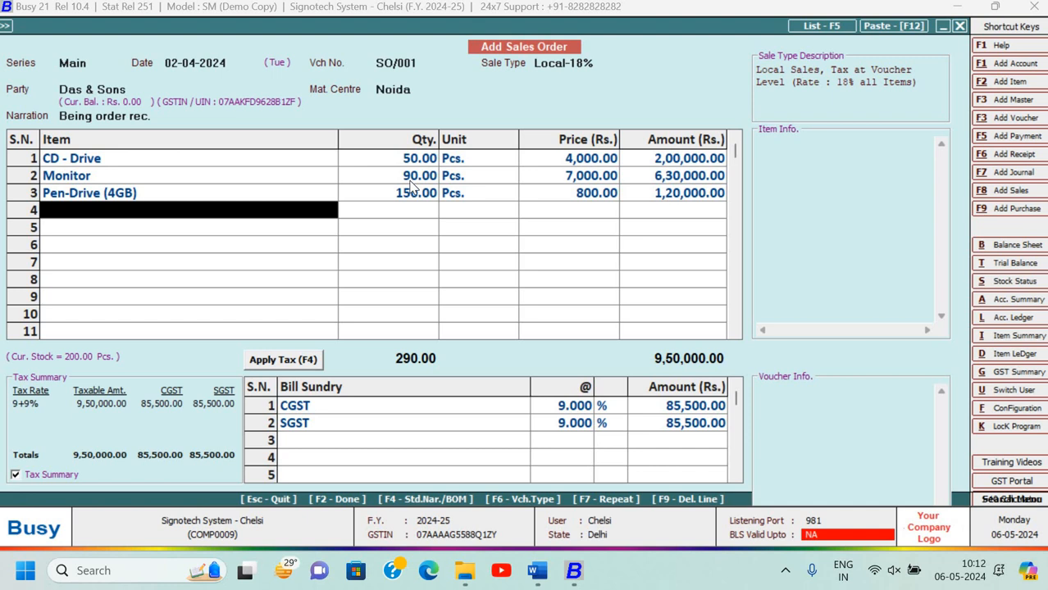
key("Down")
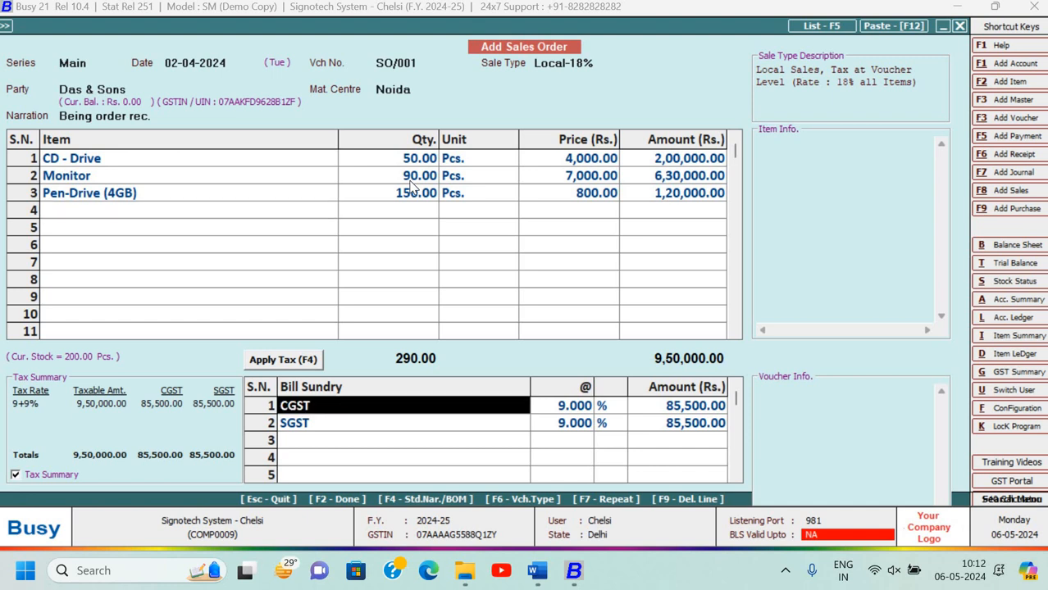
Save the Das & Sons sales order and close the sales order entry form.
key("F2")
key("Return")
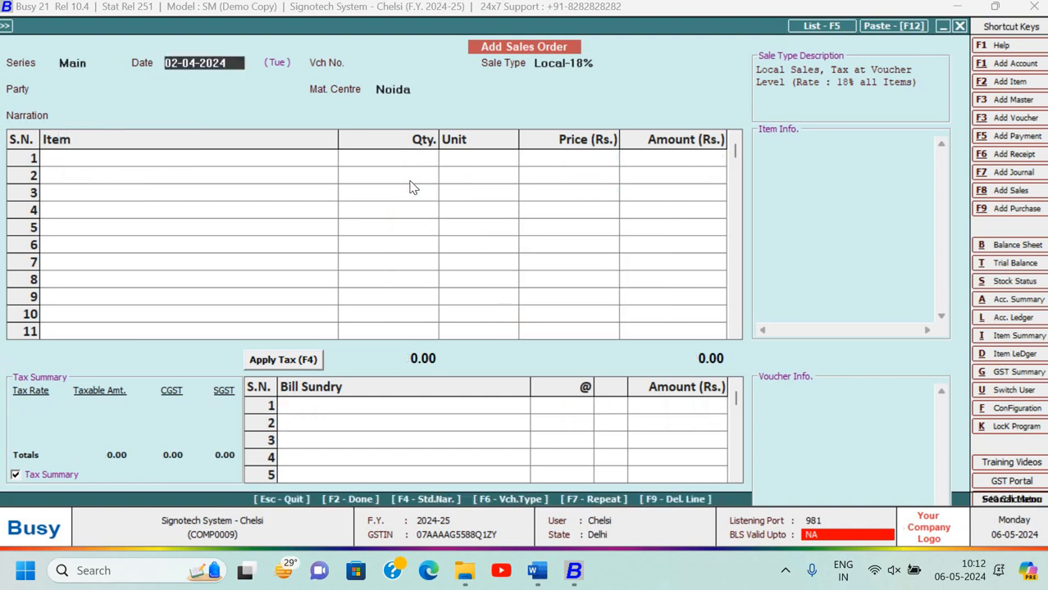
key("Escape")
key("Return")
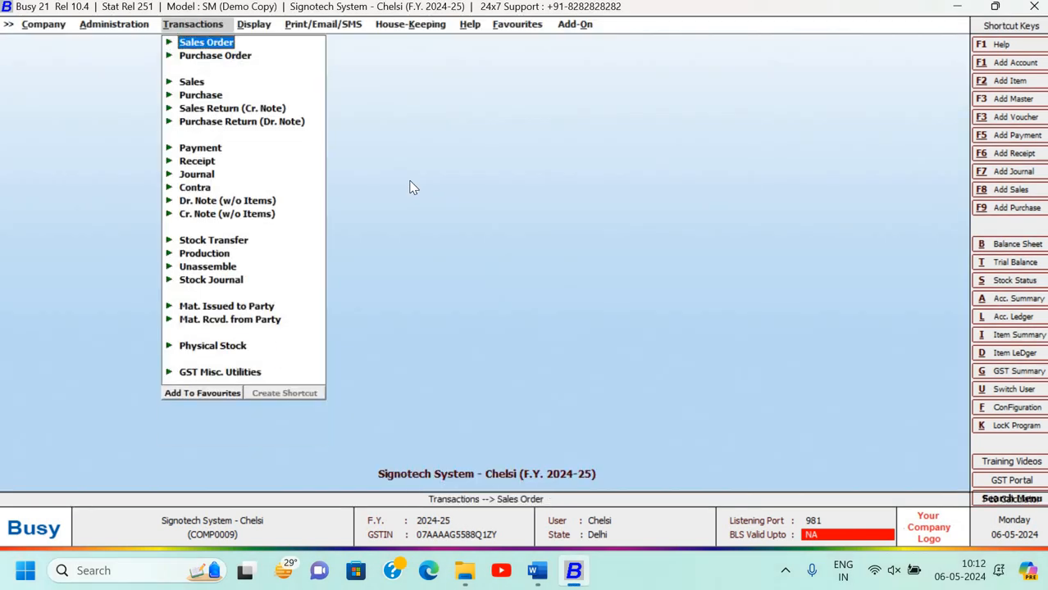
key("Down")
key("Down")
key("Down")
key("Down")
key("Down")
key("Down")
key("Down")
key("Down")
key("Down")
key("Down")
key("Down")
key("Down")
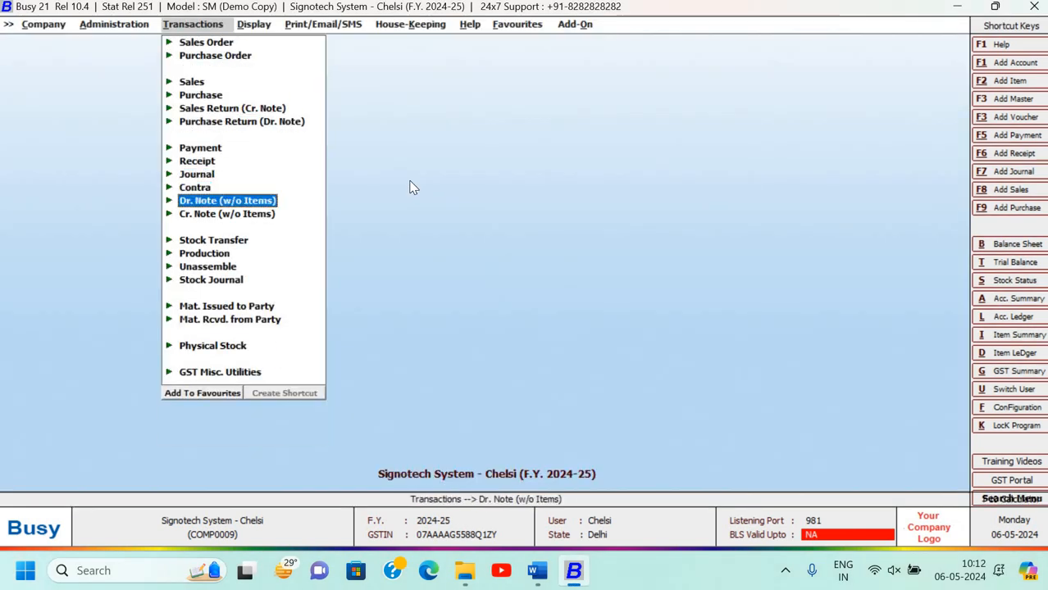
key("Down")
key("Down")
key("Down")
key("Down")
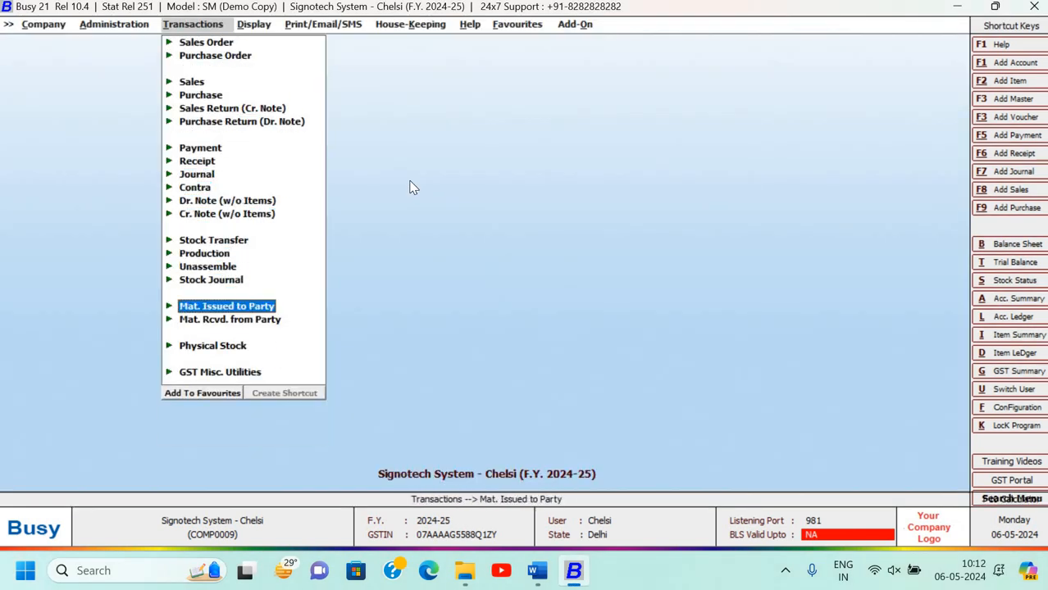
key("Return")
key("Return")
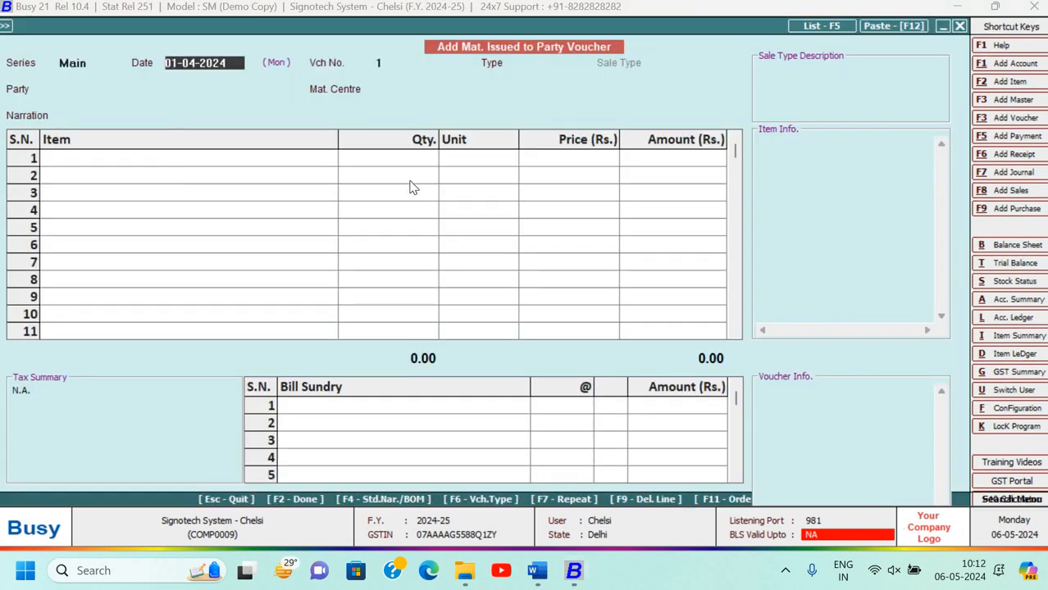
type("2-4")
key("Return")
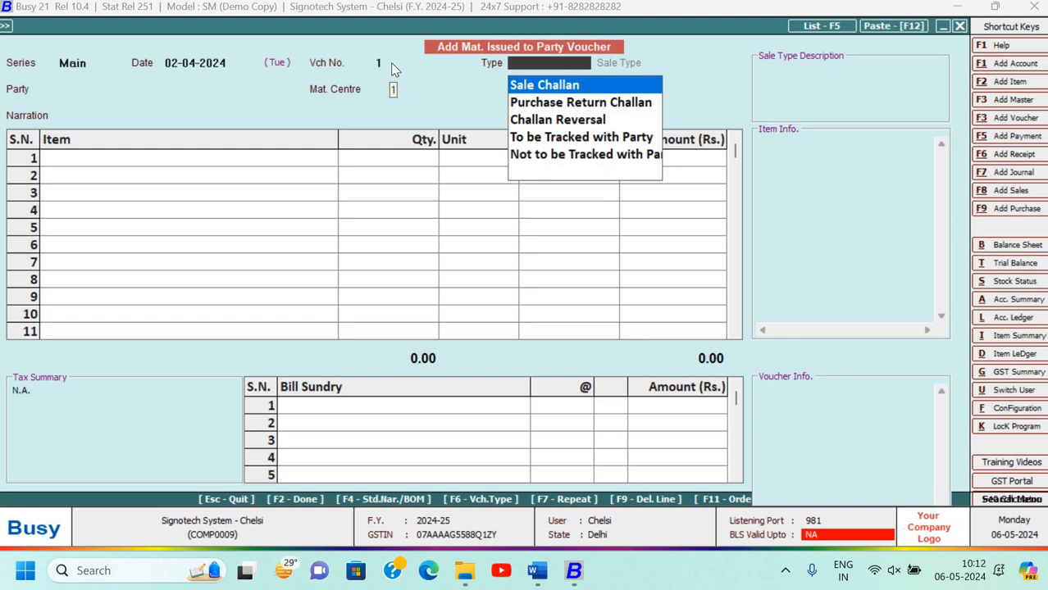
key("Escape")
key("Escape")
key("Escape")
key("Up")
key("Up")
key("Up")
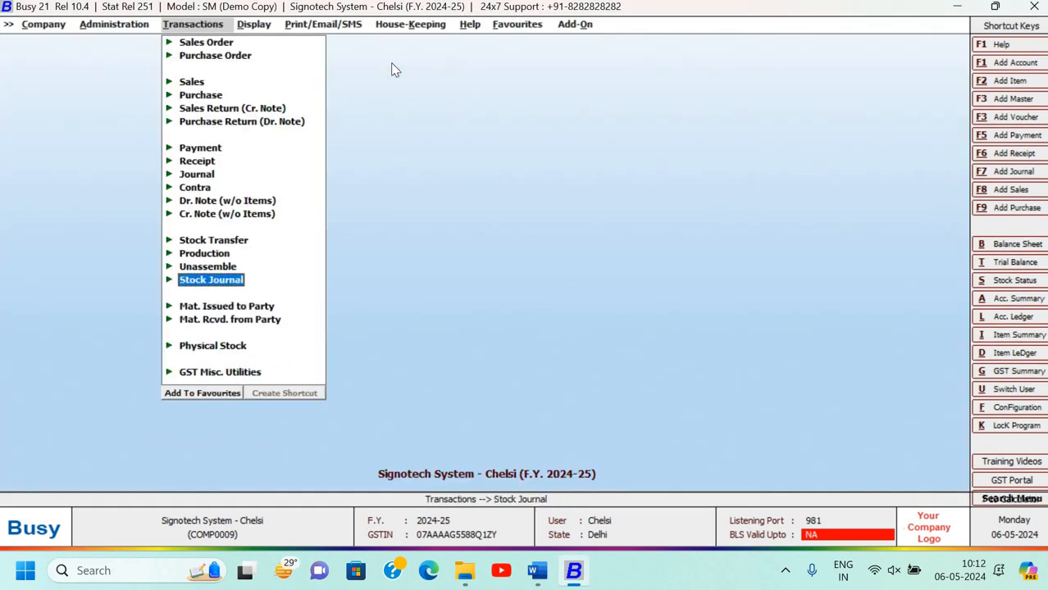
Open the voucher numbering settings for the Main series of Mat. Issued to Party in the voucher series configuration.
key("Left")
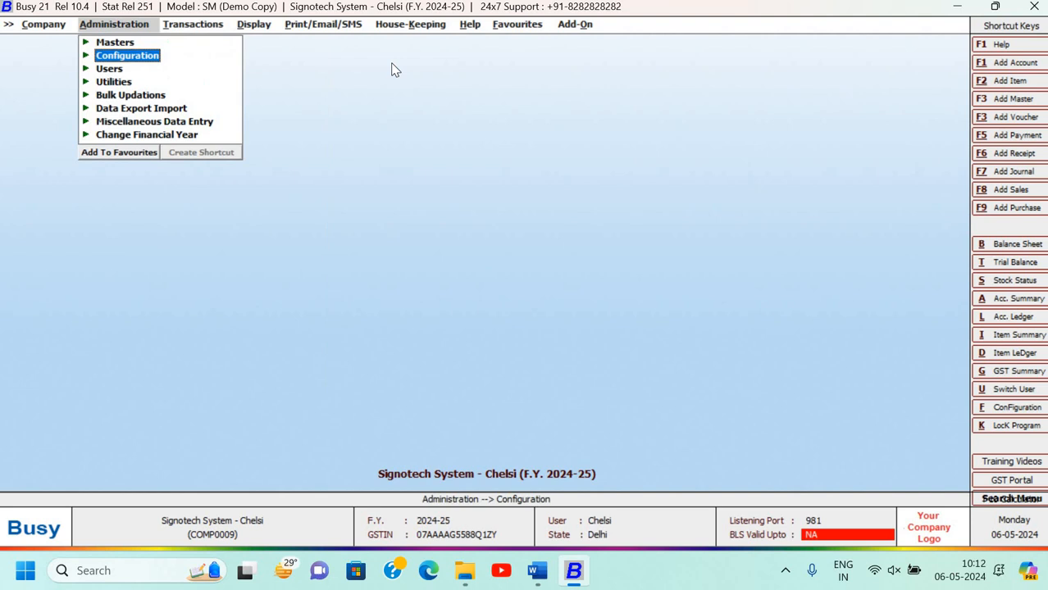
key("Return")
key("Down")
key("Return")
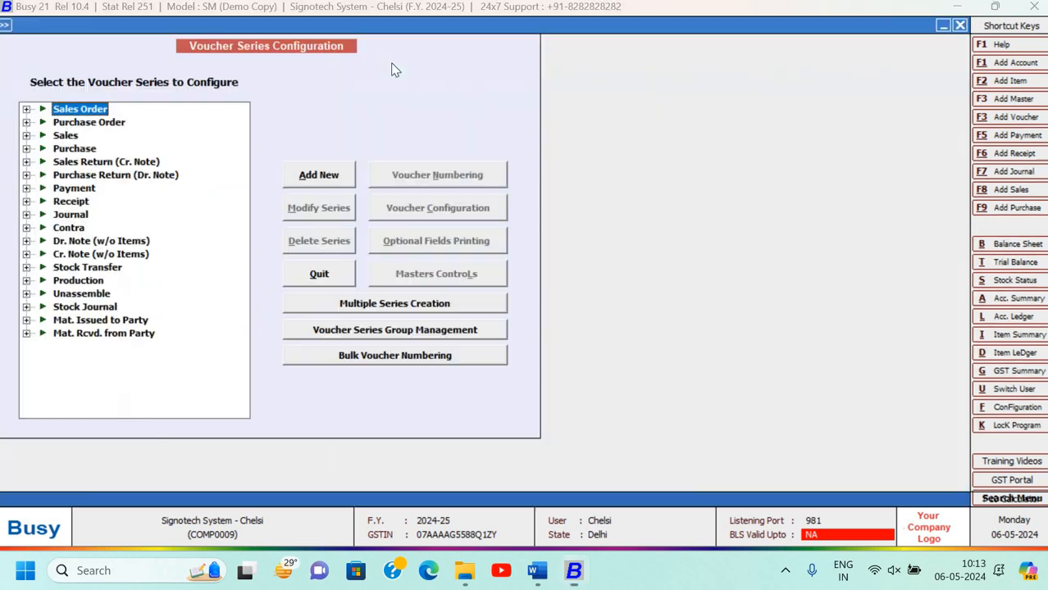
key("Down")
key("Down")
key("Down")
key("Down")
key("Down")
key("Down")
key("Down")
key("Down")
key("Down")
key("Down")
key("Down")
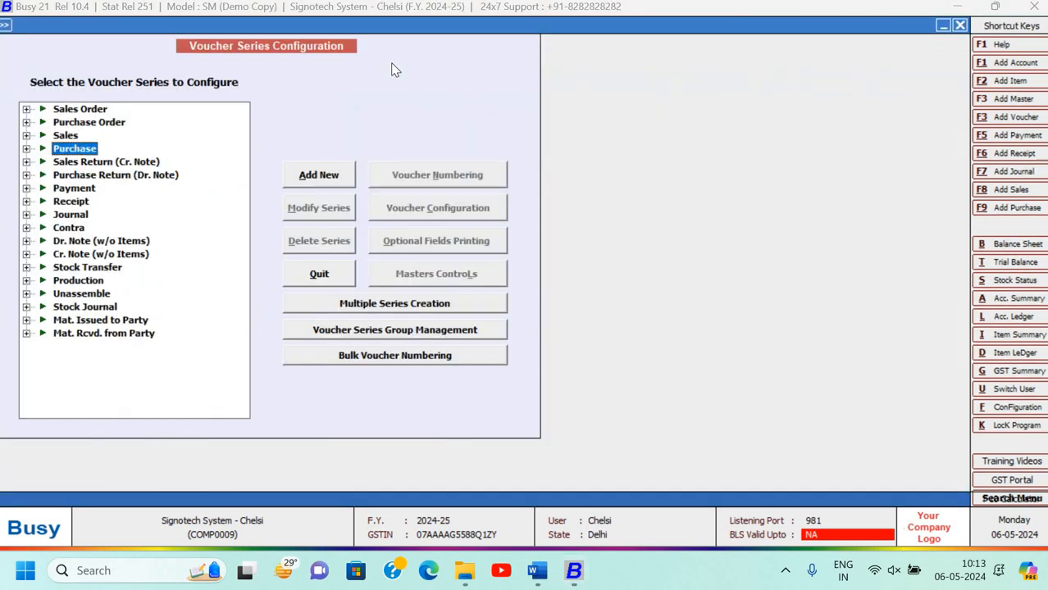
key("Down")
key("Down")
key("Down")
key("Down")
key("Down")
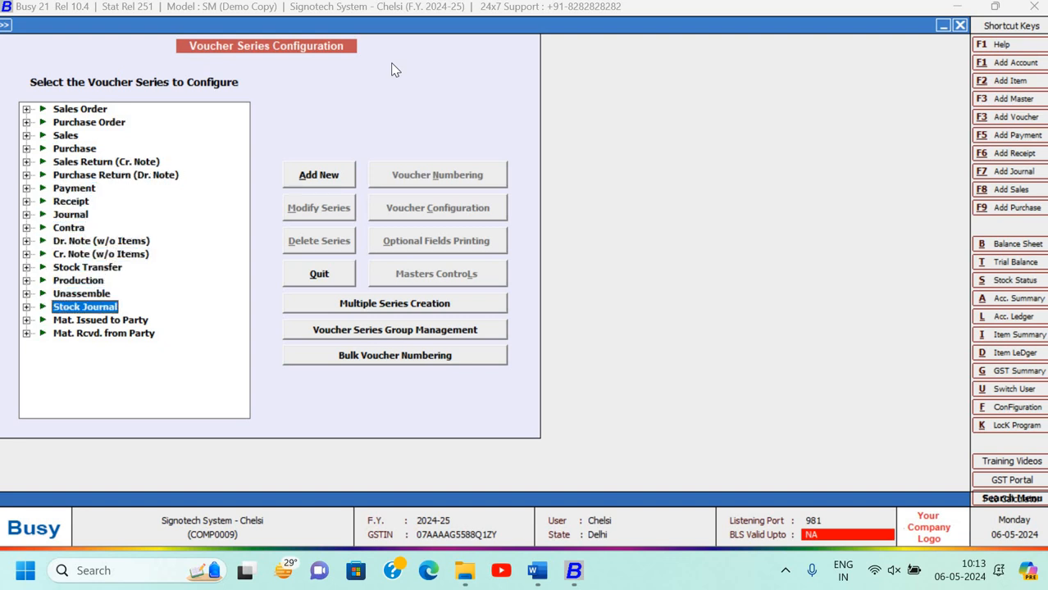
key("Right")
key("Down")
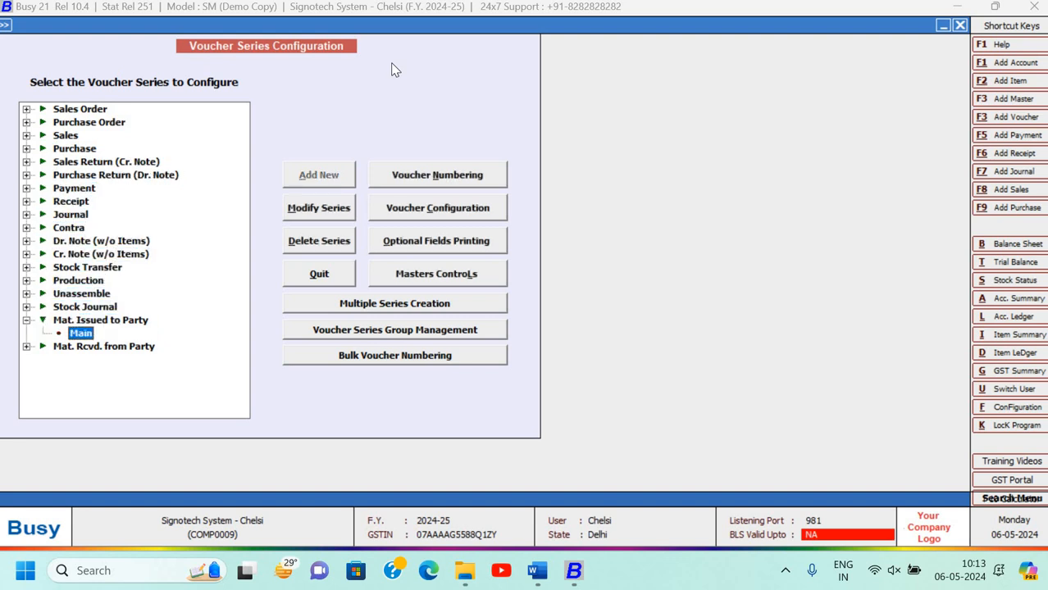
left_click(425, 183)
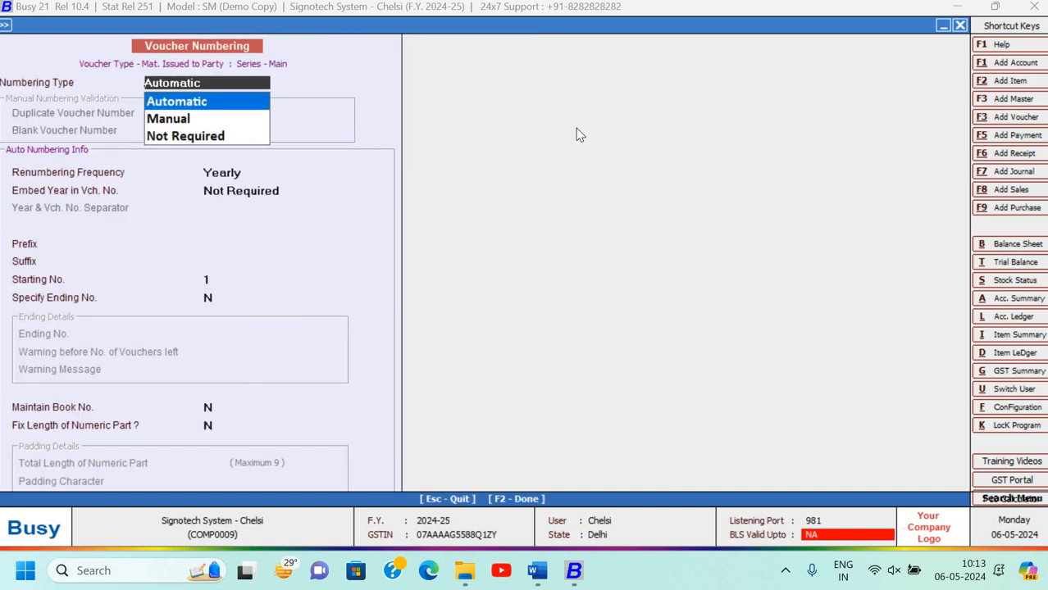
Set the series to Manual numbering with Don't Allow for duplicate and blank voucher numbers, then save and close the configuration.
key("Down")
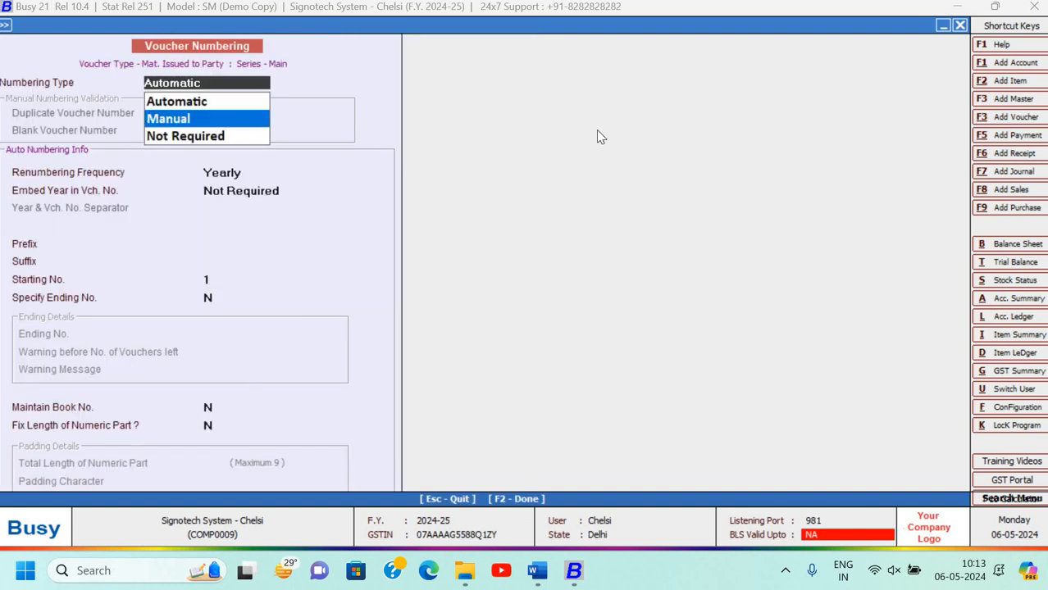
key("Return")
key("Down")
key("Return")
key("Down")
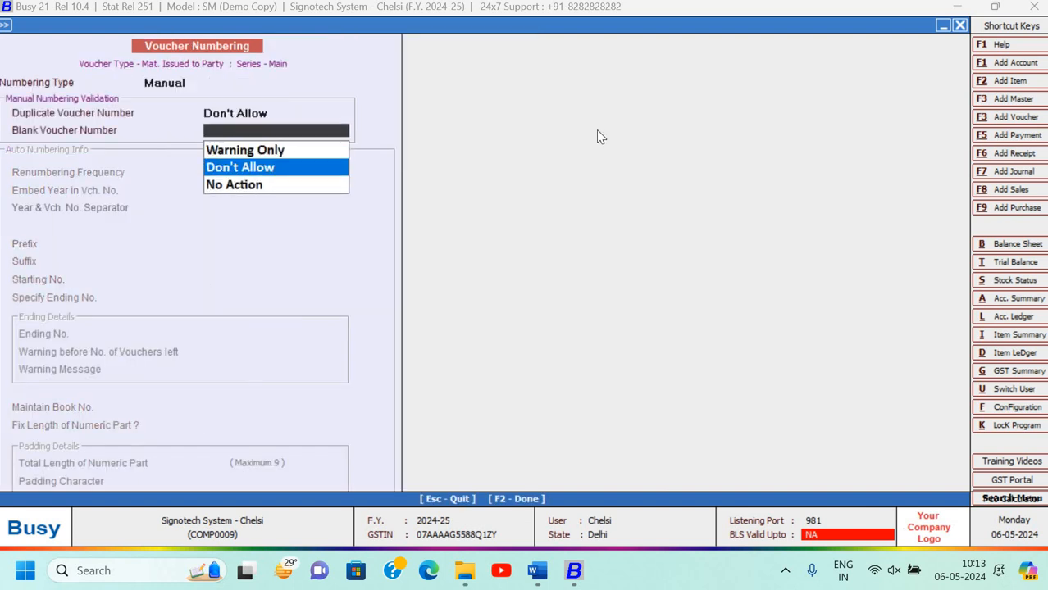
key("Return")
key("F2")
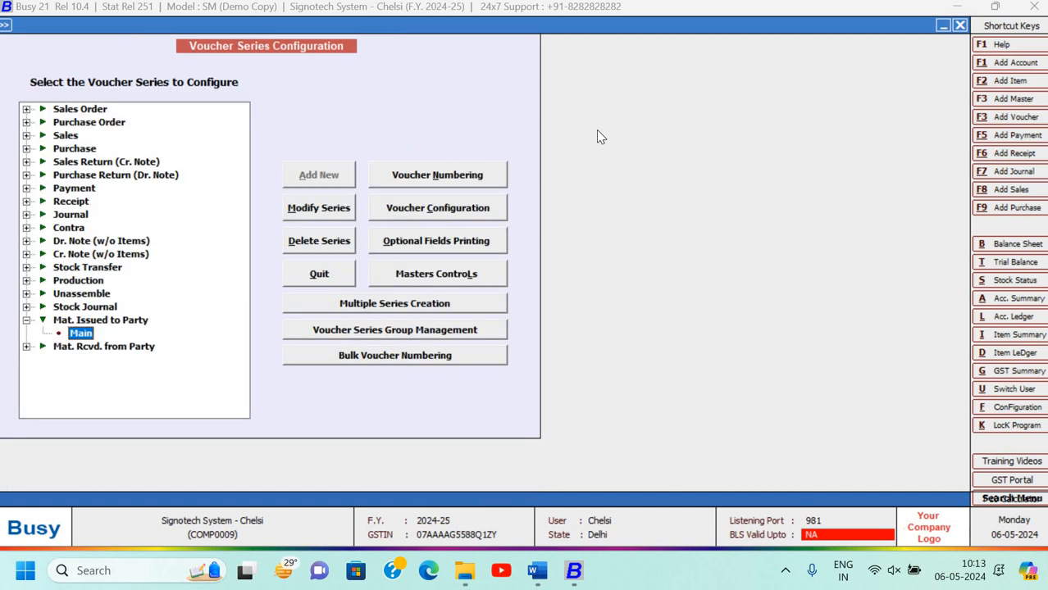
key("Escape")
key("Escape")
Open a new Mat. Issued to Party voucher for entry.
key("Right")
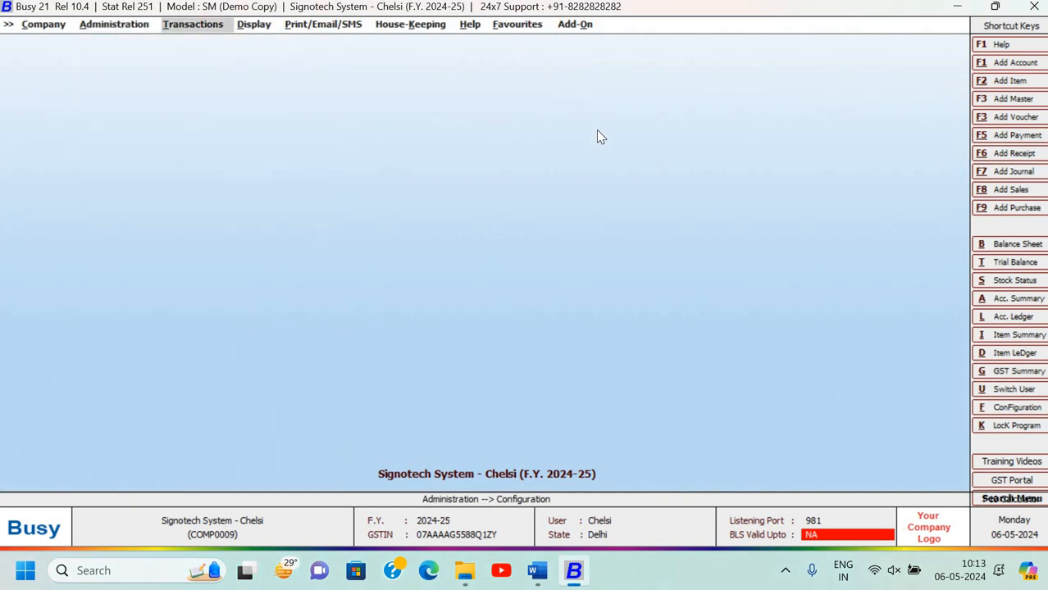
key("Down")
key("Down")
key("Down")
key("Down")
key("Down")
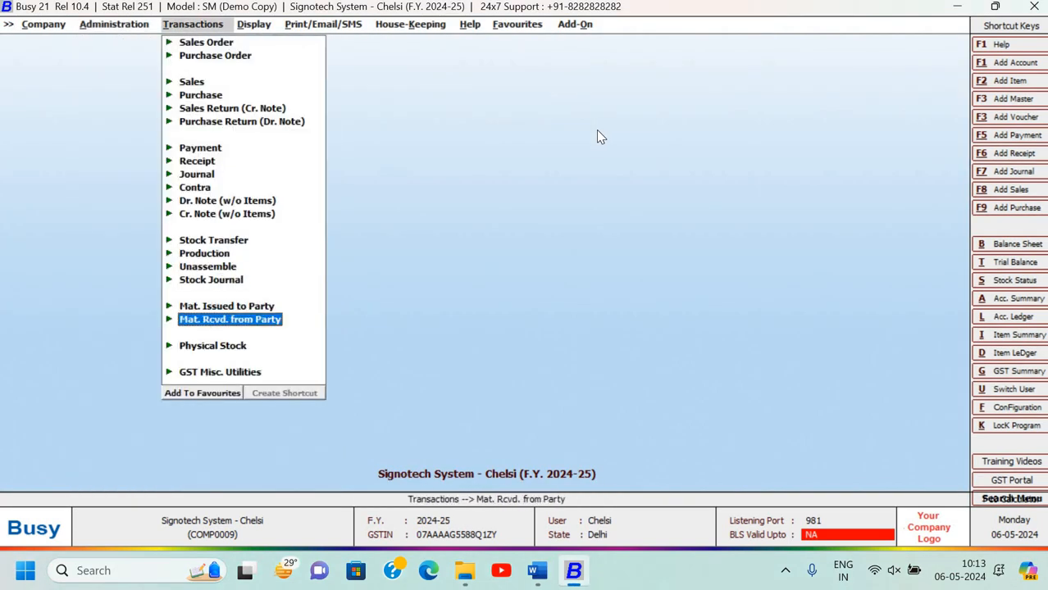
key("Up")
key("Return")
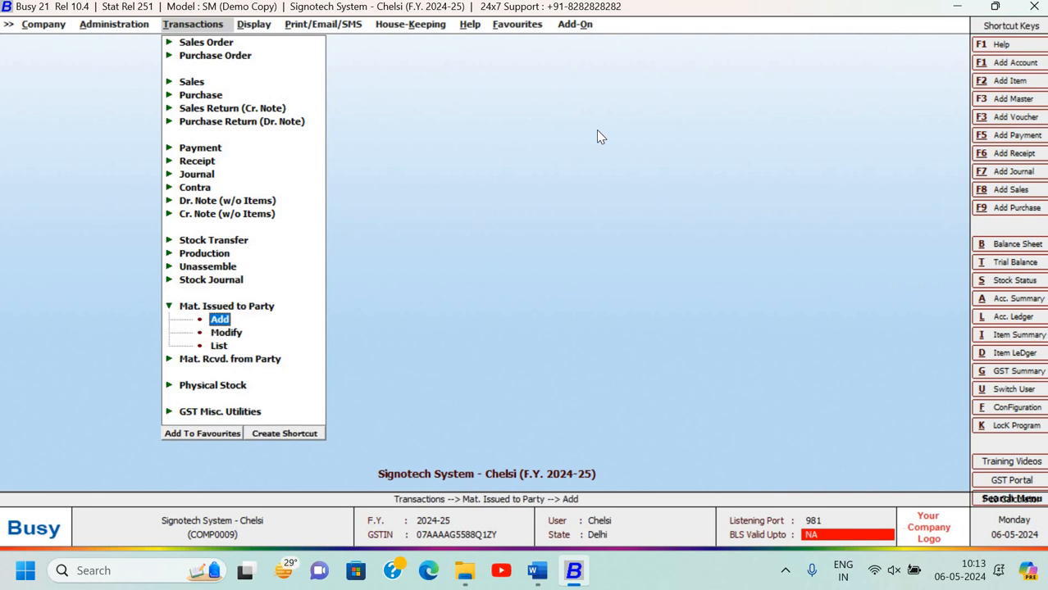
key("Return")
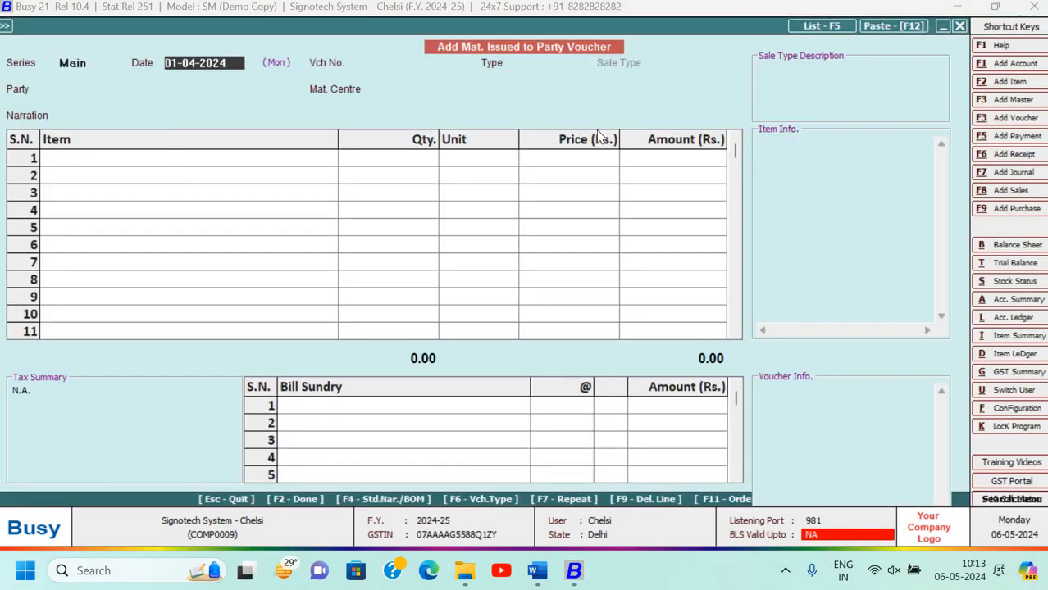
Date the voucher 02-04-2024 and enter challan number CHL/101 as its voucher number, copied from the Word assignment.
type("02")
key("Return")
key("alt+Tab")
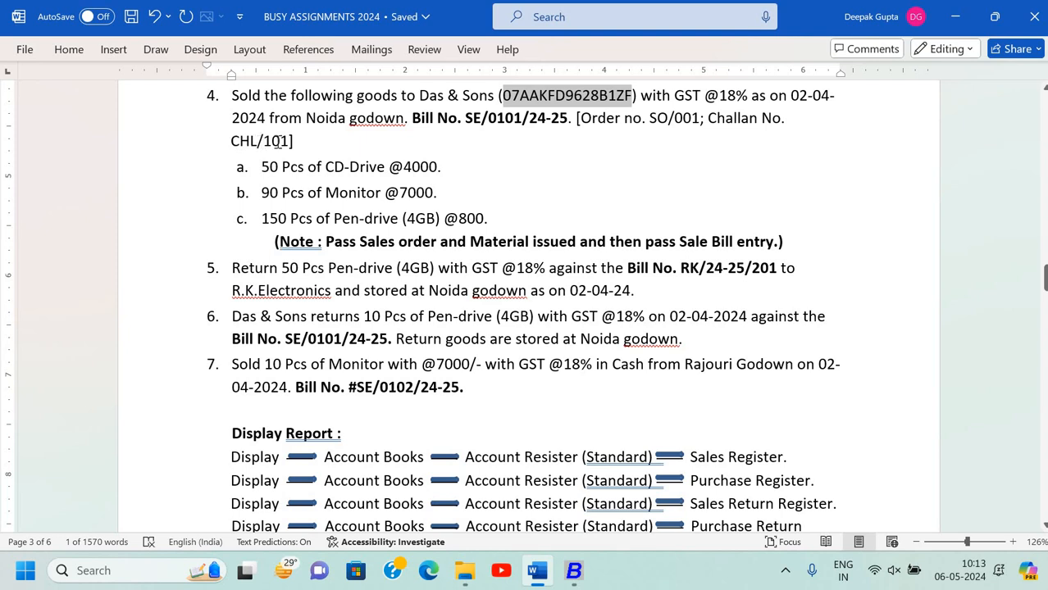
left_click_drag(231, 141, 289, 141)
key("ctrl+c")
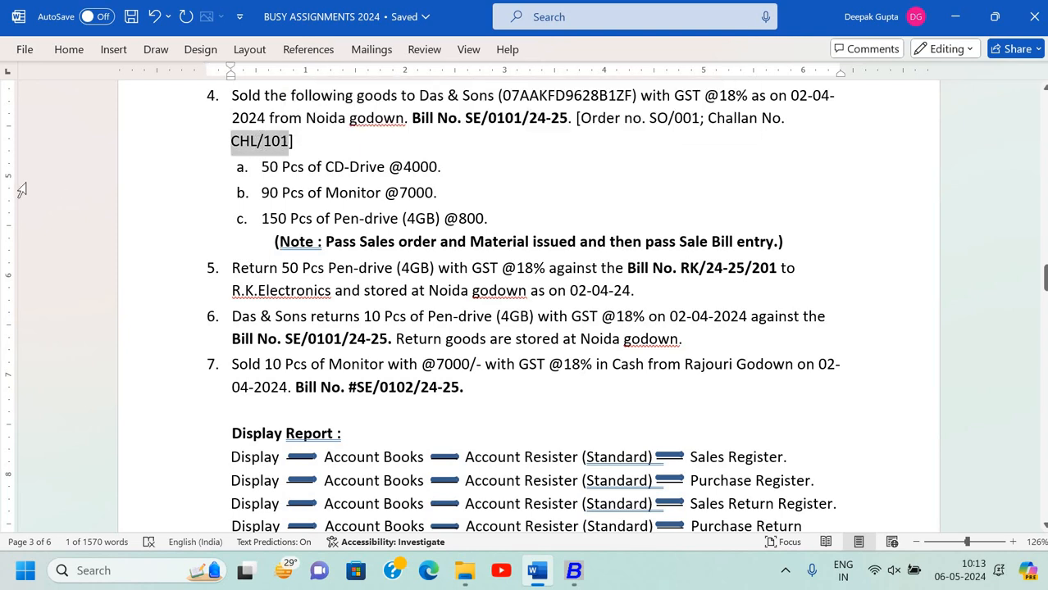
key("alt+Tab")
key("ctrl+v")
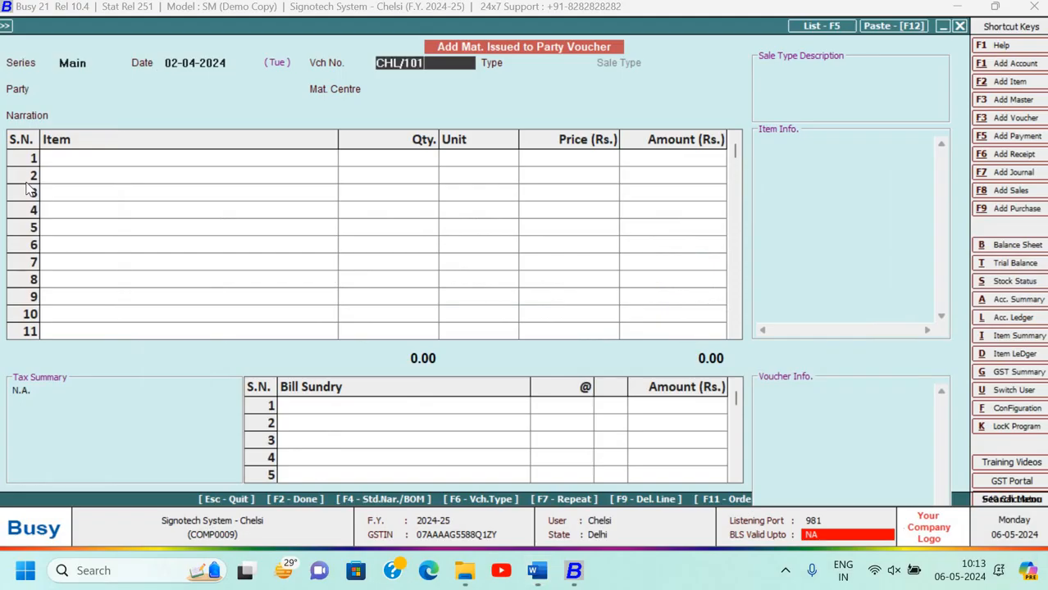
key("Return")
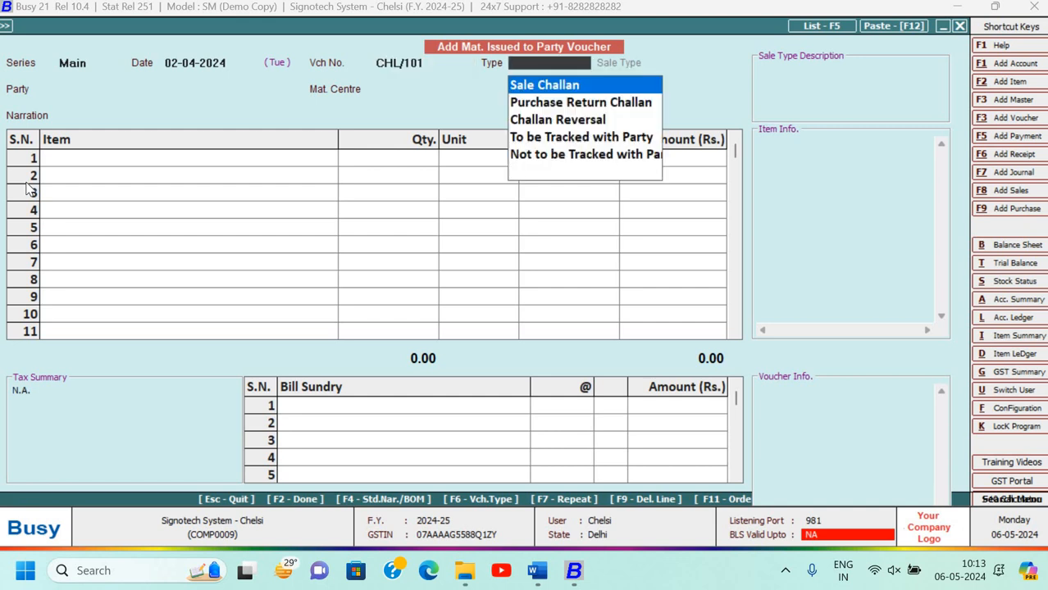
Set the voucher type to Sale Challan, the sale type to Local-18% and the party to Das & Sons.
key("Return")
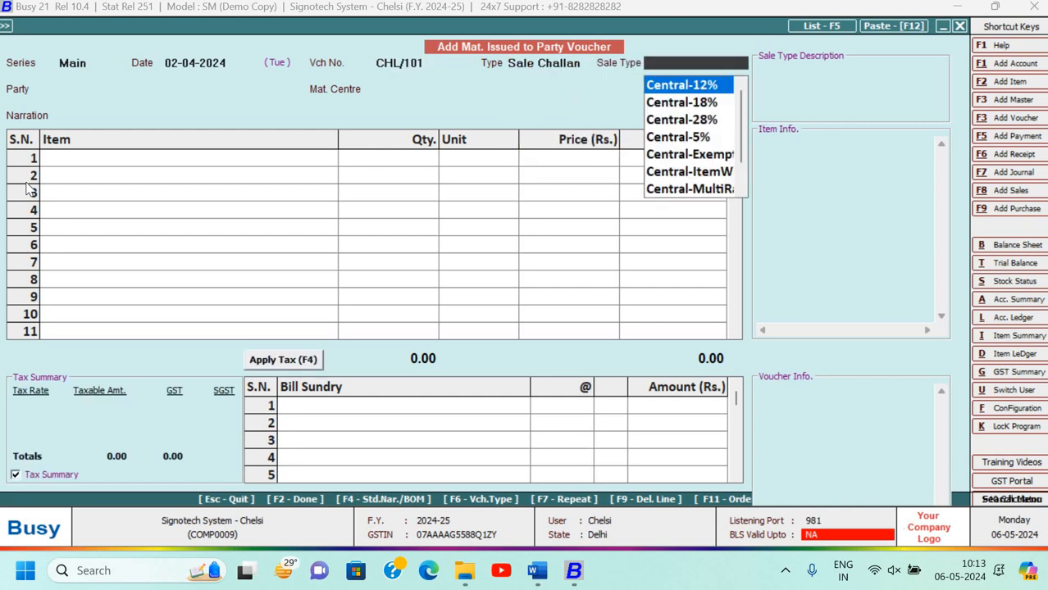
type("lo")
key("Down")
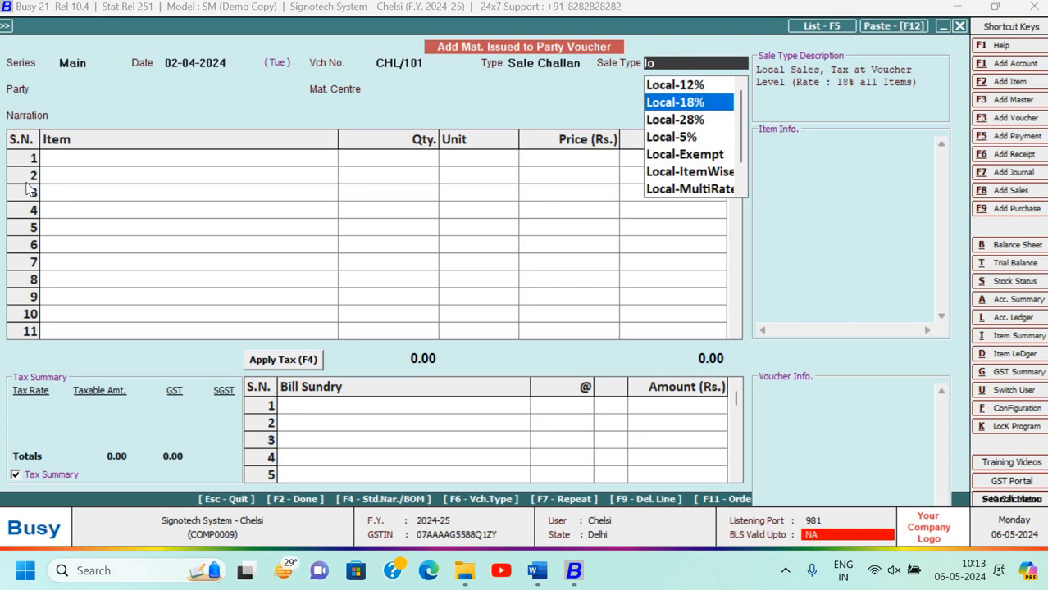
key("Return")
type("da")
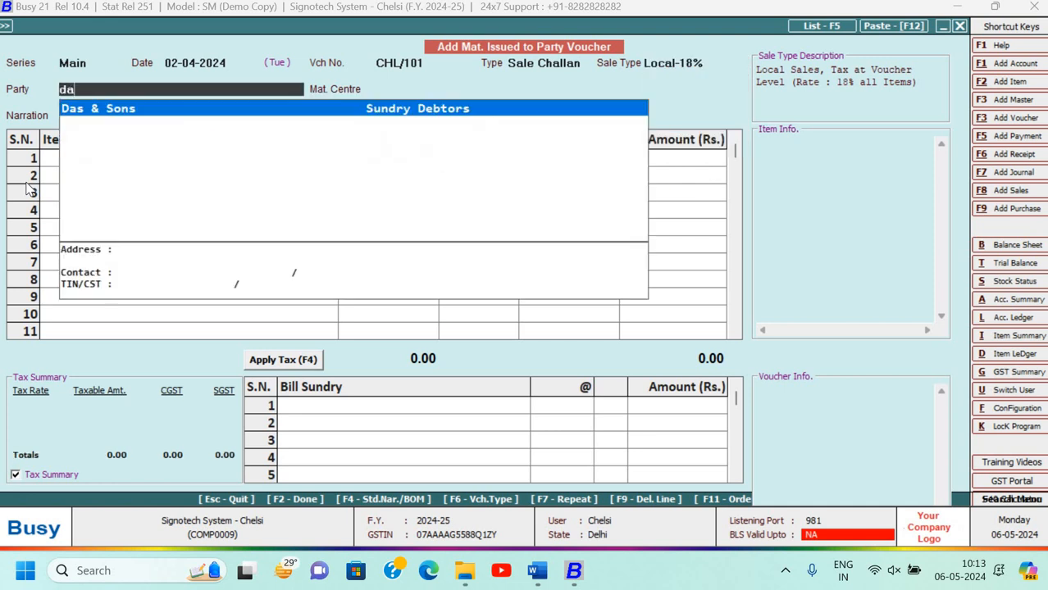
key("Return")
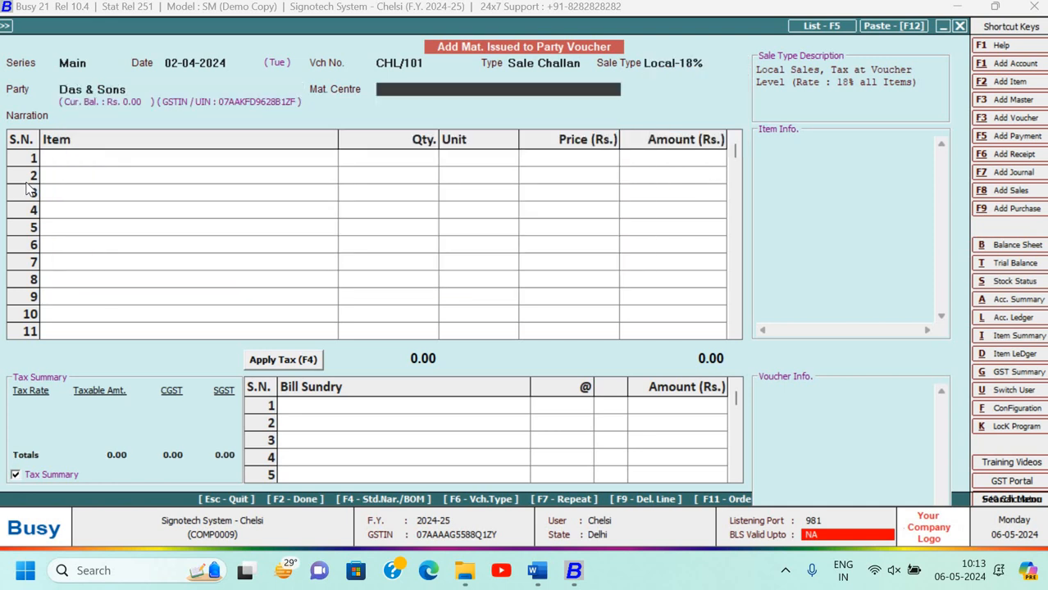
Check the godown in the Word assignment, set the material centre to Noida and enter the narration "Being goods sent".
key("alt+Tab")
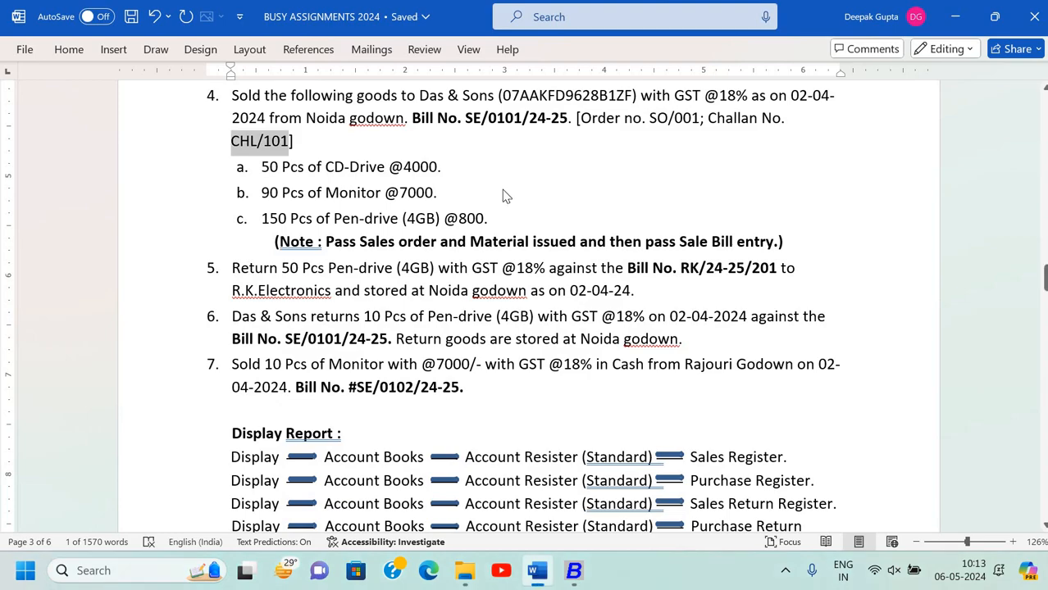
key("alt+Tab")
type("no")
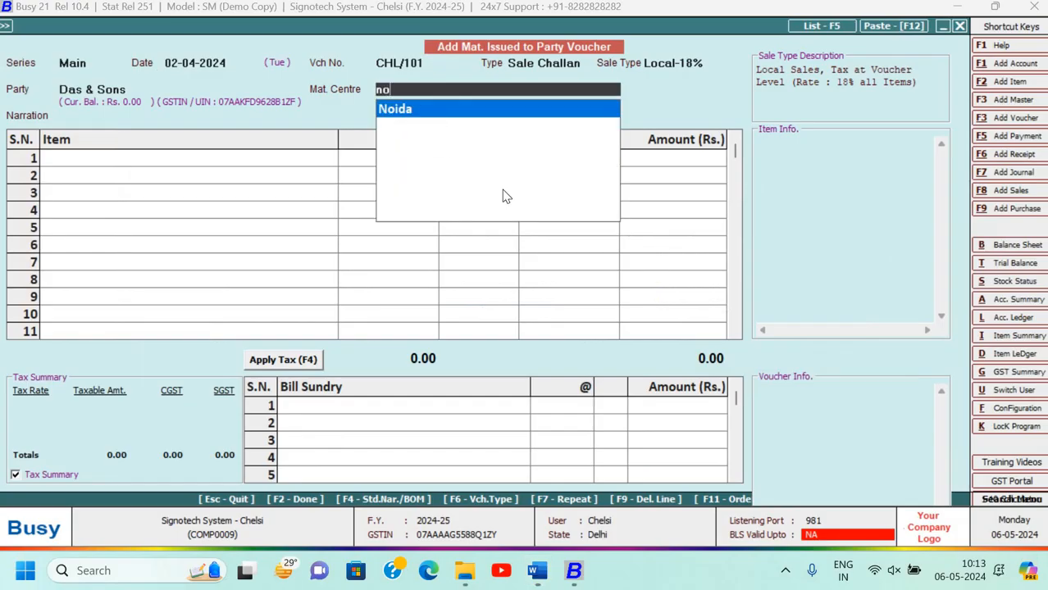
key("Return")
type("Bei")
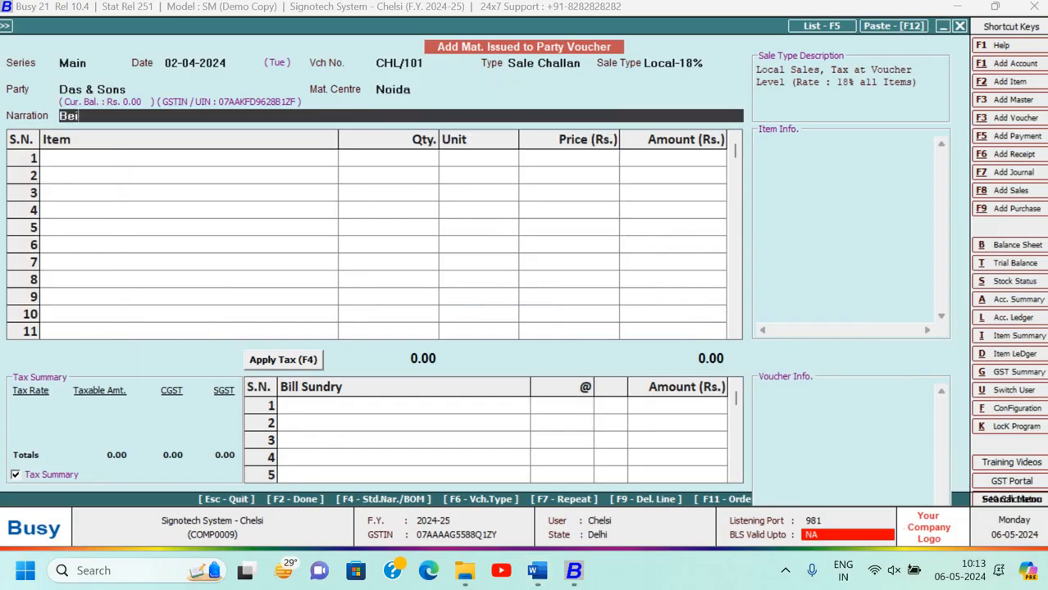
type("ng goods sen")
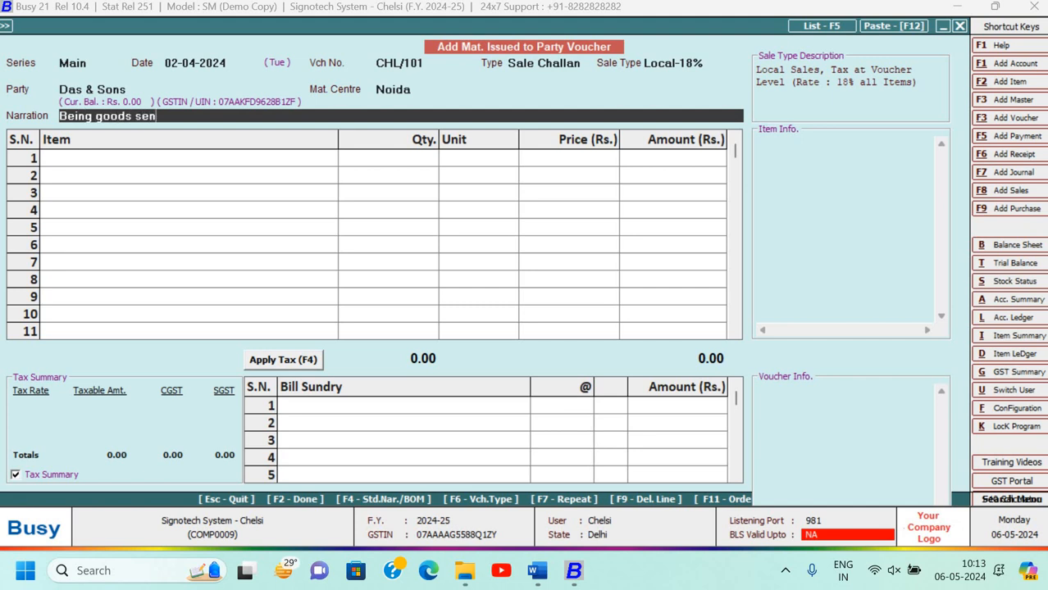
type("t")
key("Return")
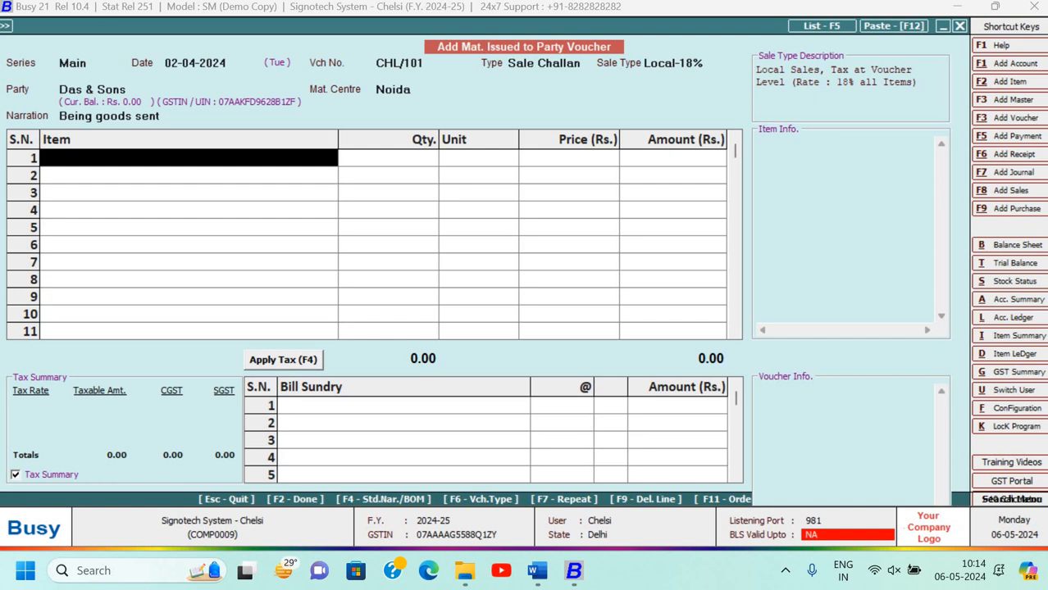
Fill the voucher from the pending Das & Sons order dated 02-04-2024 and accept its items and CGST and SGST lines.
key("F11")
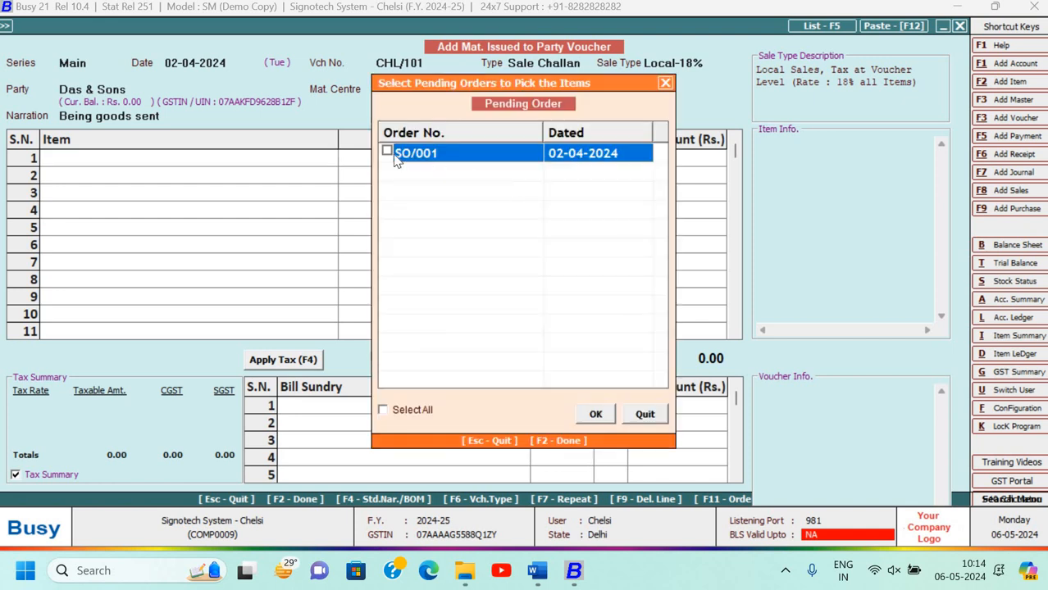
key("space")
left_click(594, 413)
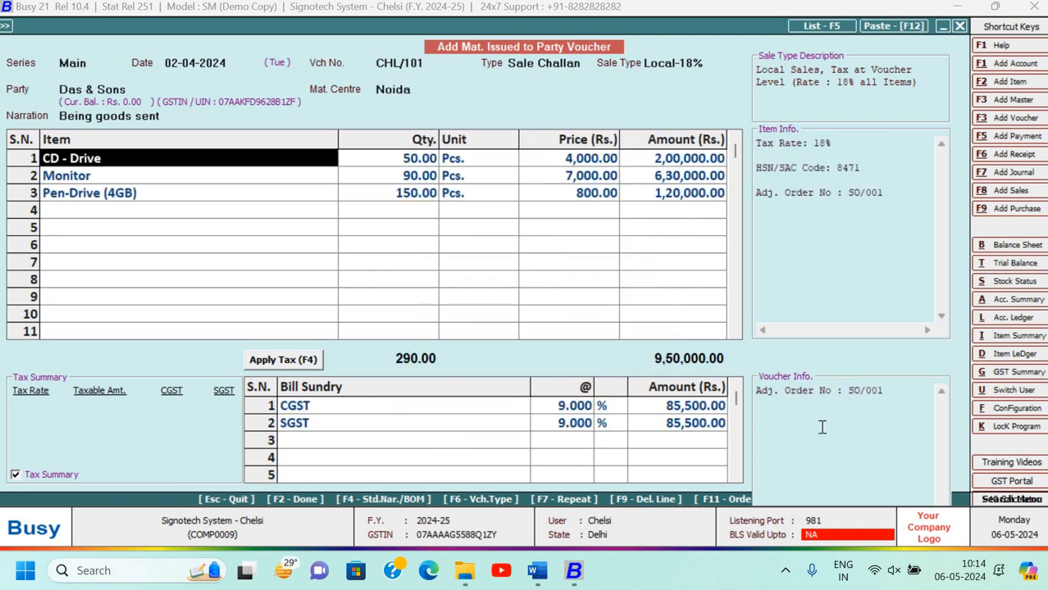
key("Return")
key("Return")
key("Return")
key("Return")
key("Return")
key("Return")
key("Return")
key("Return")
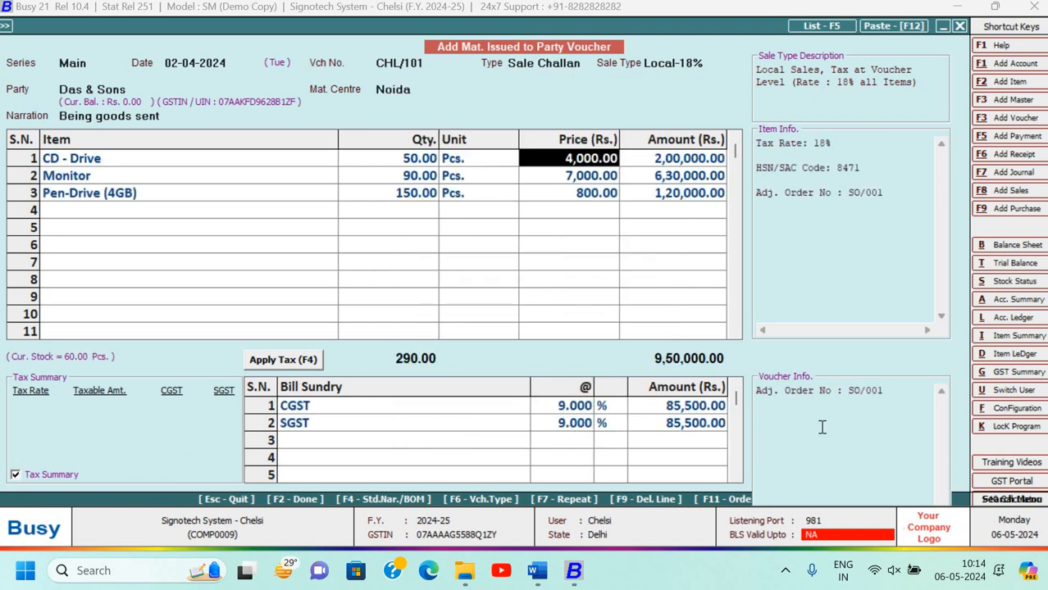
key("Return")
key("Return")
key("Return")
key("Return")
key("Return")
key("Return")
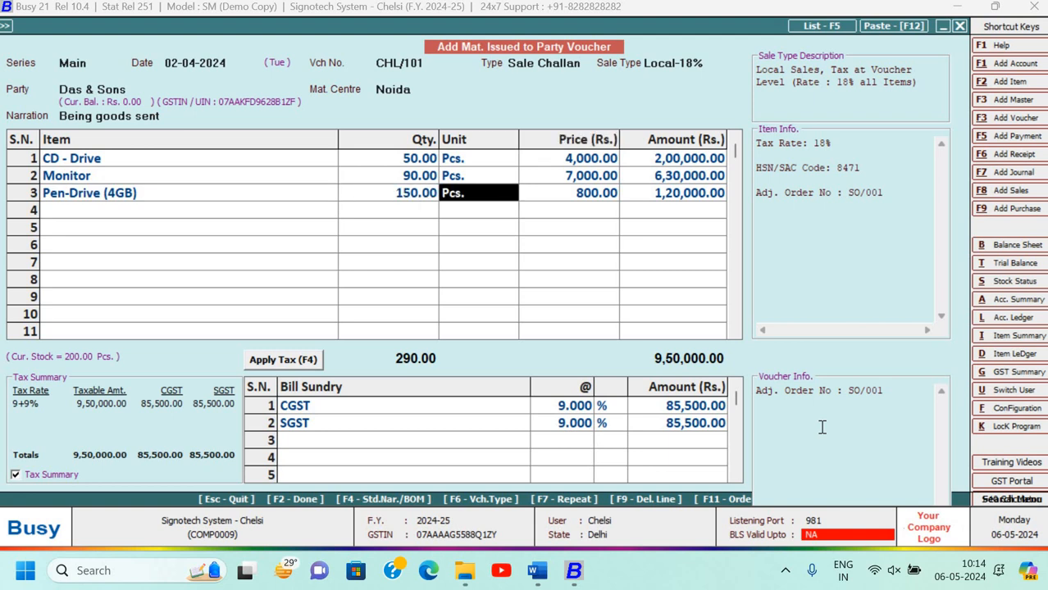
key("Return")
key("Return")
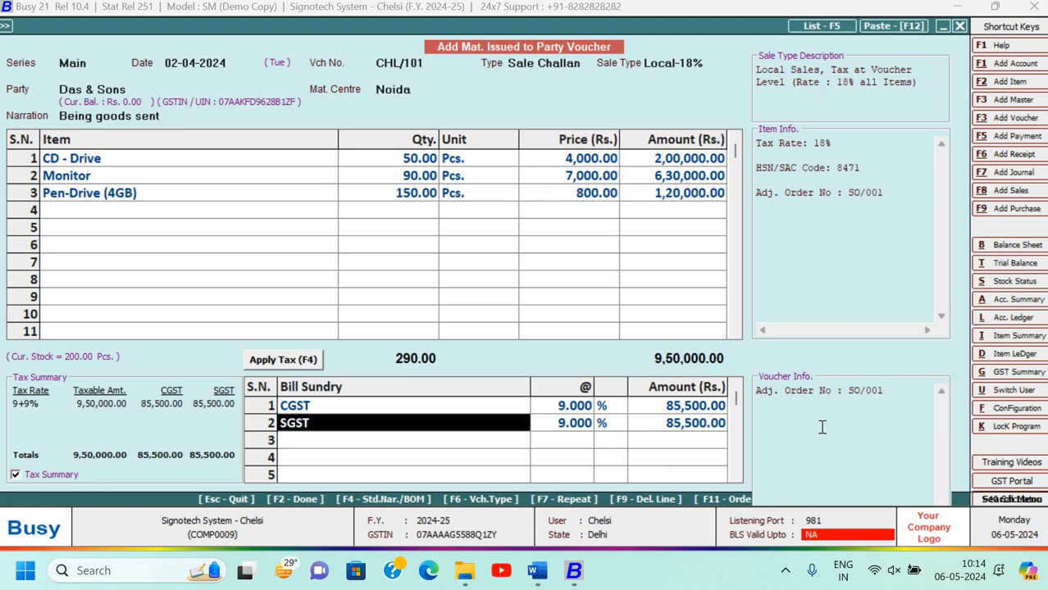
Leave the transport details blank and save the Das & Sons material issued voucher.
key("Return")
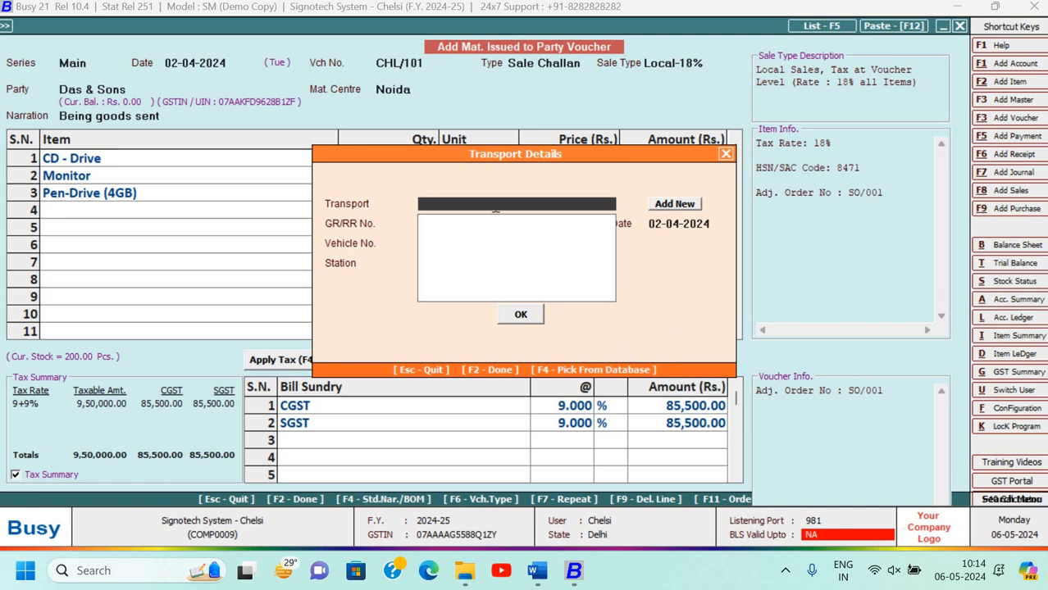
key("Return")
key("Return")
key("Return")
key("Return")
key("Return")
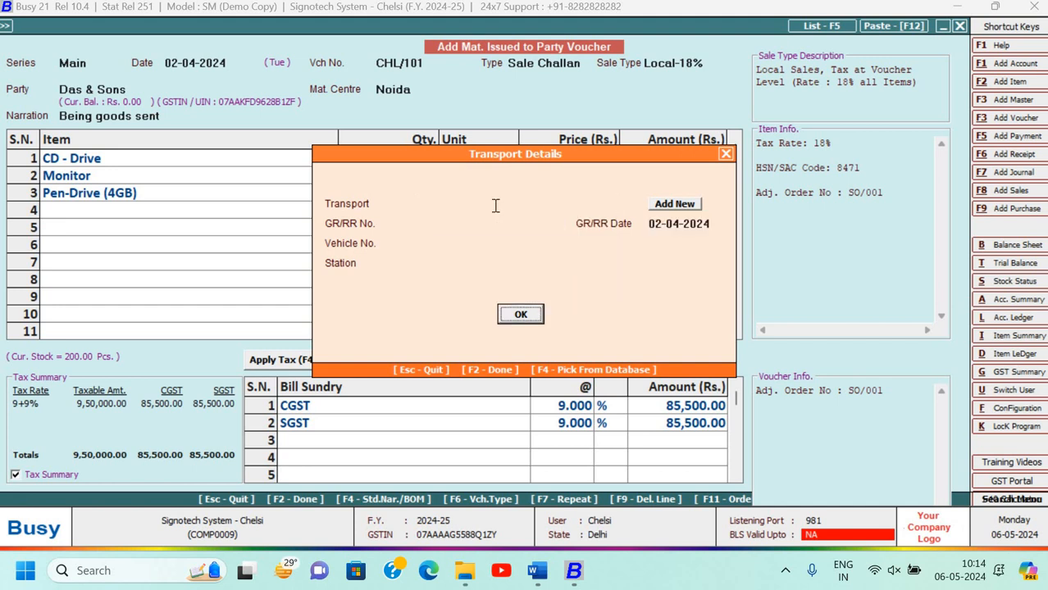
key("Return")
key("Return")
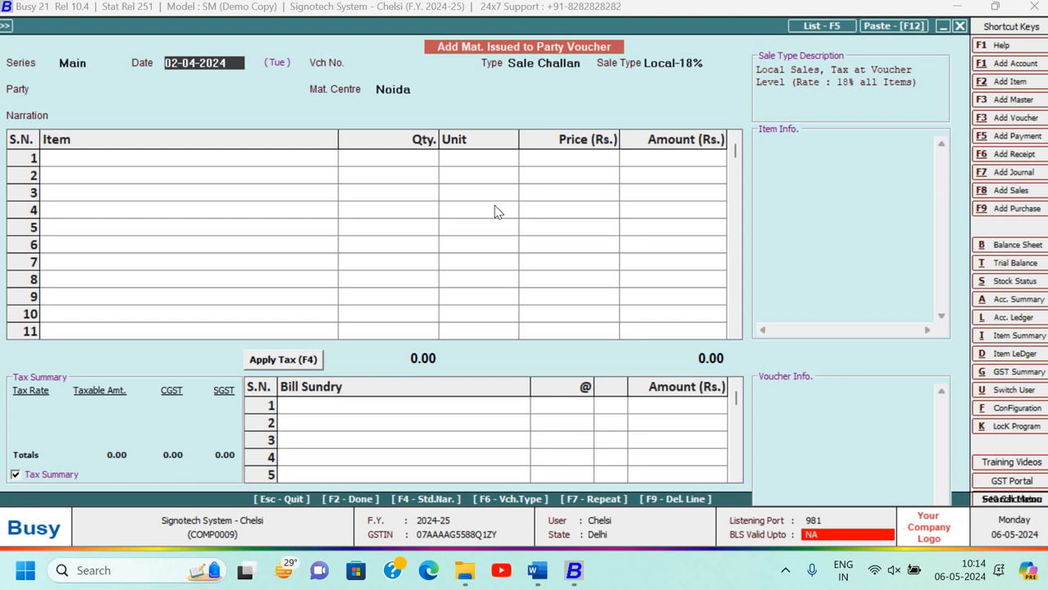
Check the Das & Sons sale bill details in the Word assignment and quit the blank material issued voucher.
key("alt+Tab")
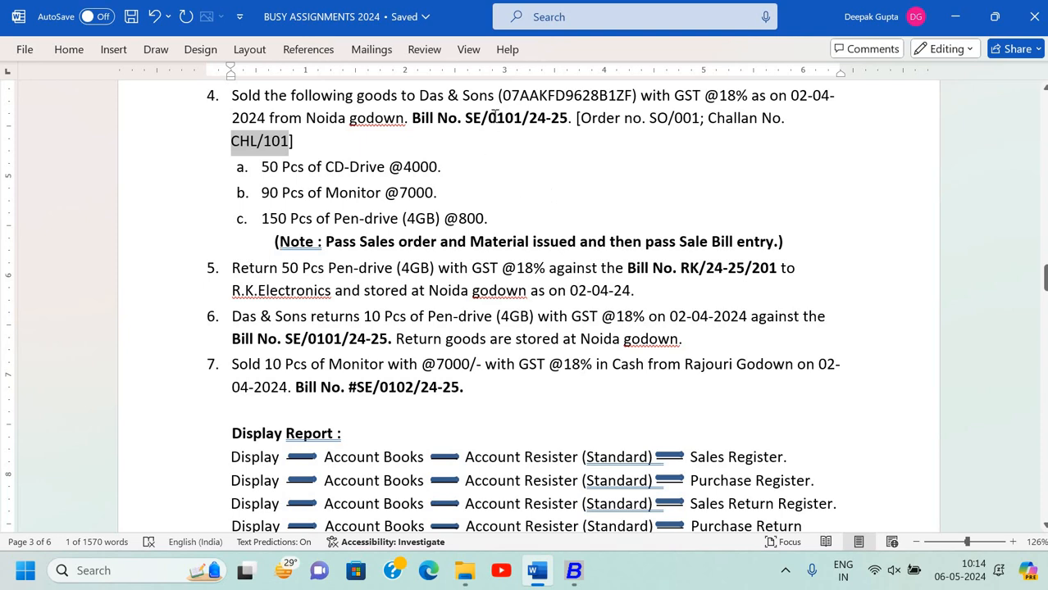
key("alt+Tab")
key("Escape")
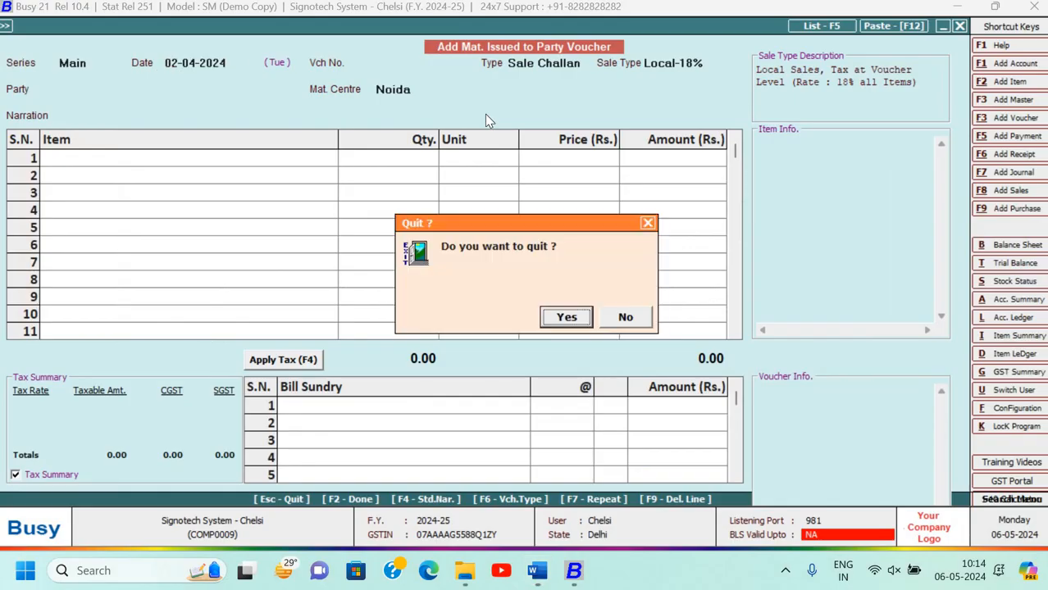
key("Return")
Open a new sales voucher for the Das & Sons sale bill.
key("Right")
key("Left")
key("Up")
key("Up")
key("Up")
key("Up")
key("Up")
key("Up")
key("Up")
key("Up")
key("Up")
key("Up")
key("Up")
key("Up")
key("Up")
key("Up")
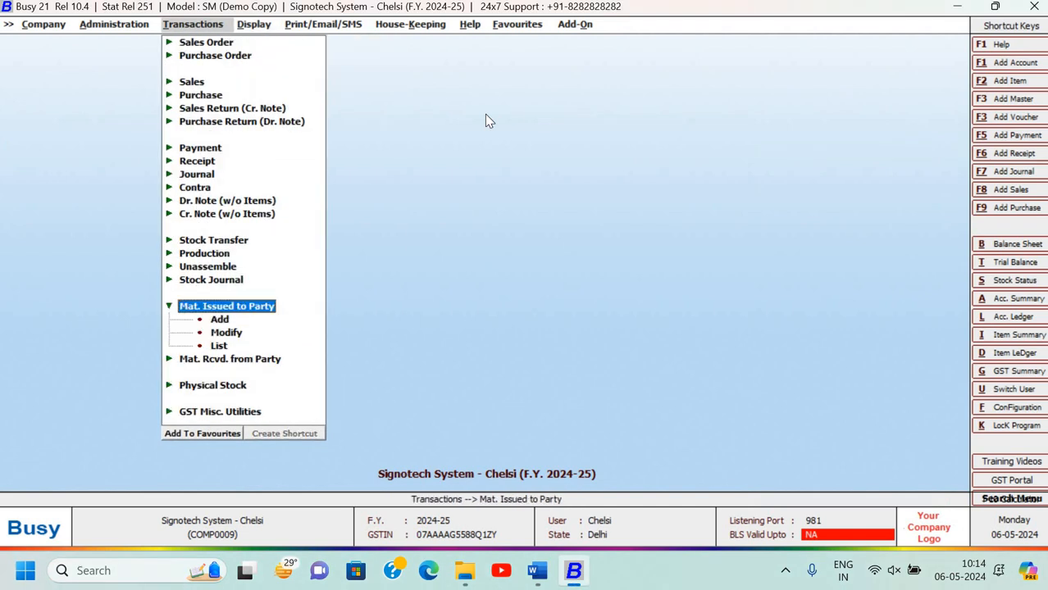
key("Up")
key("Return")
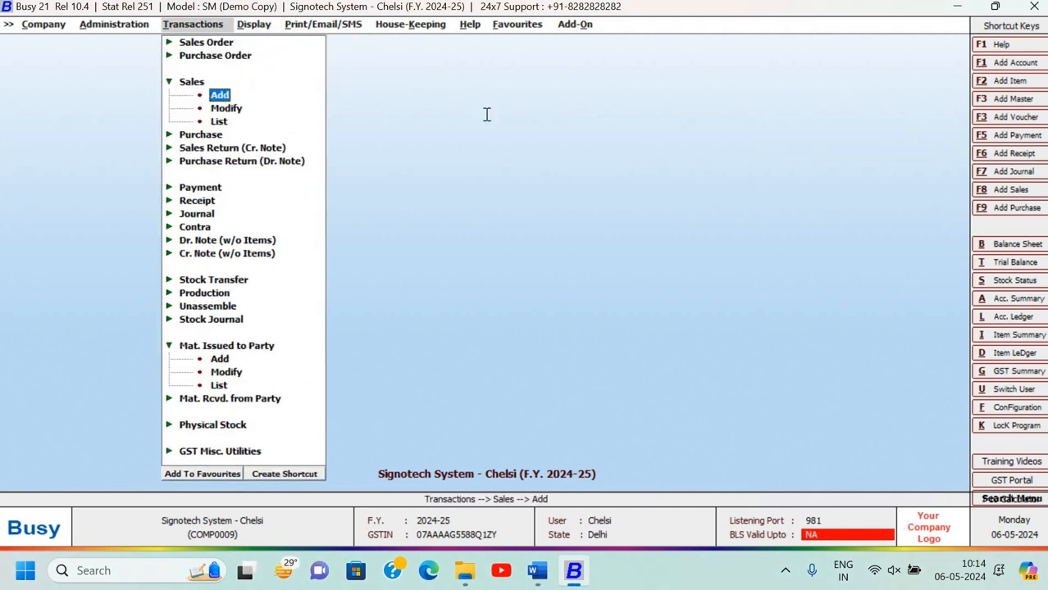
key("Return")
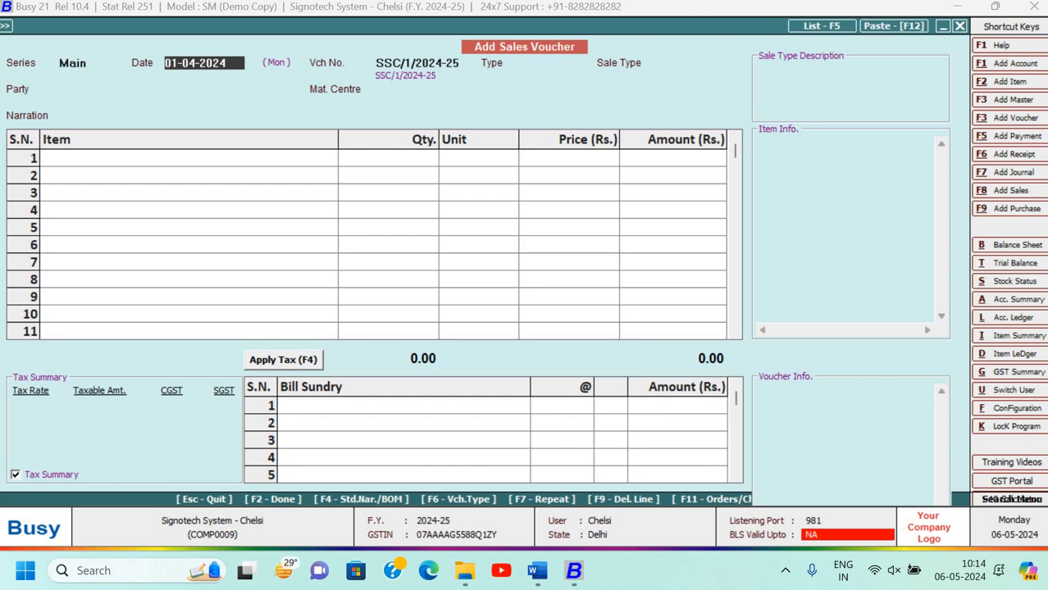
Date the sales voucher 02-04-2024 and compare its voucher number with the bill number in the Word assignment.
type("02")
key("Return")
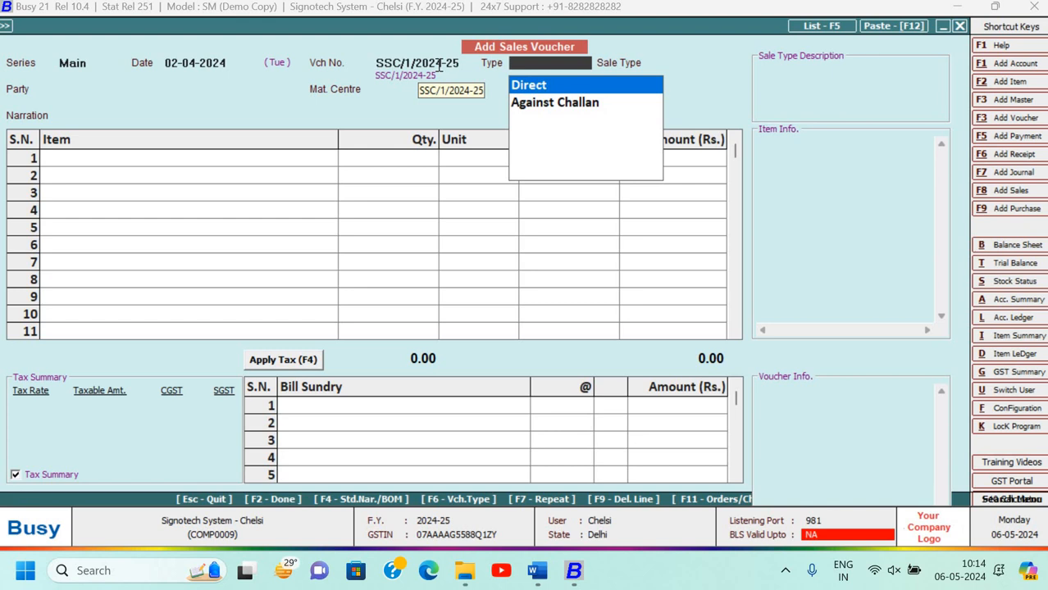
key("alt+Tab")
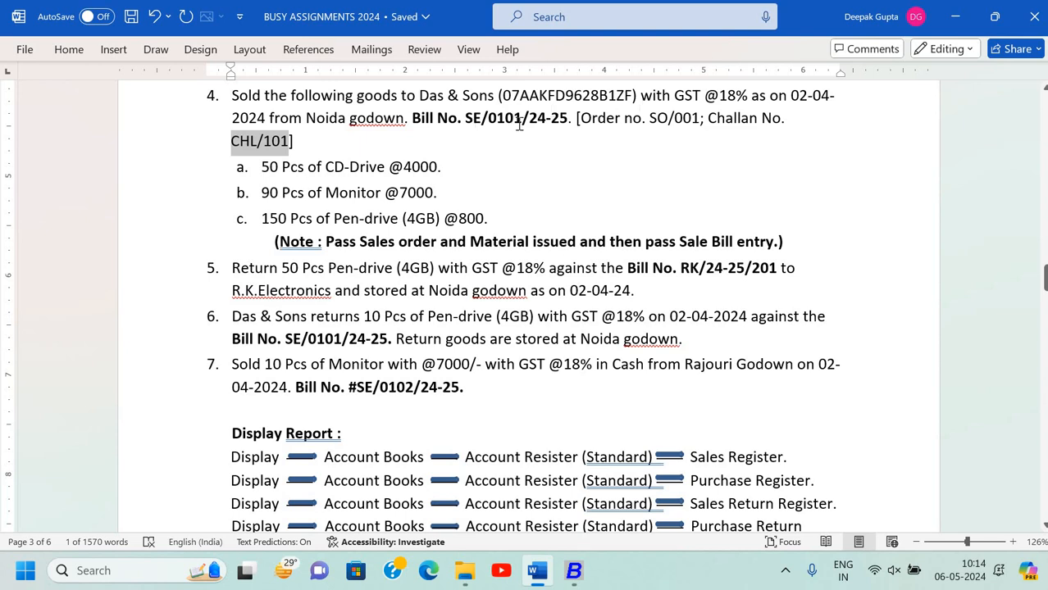
key("alt+Tab")
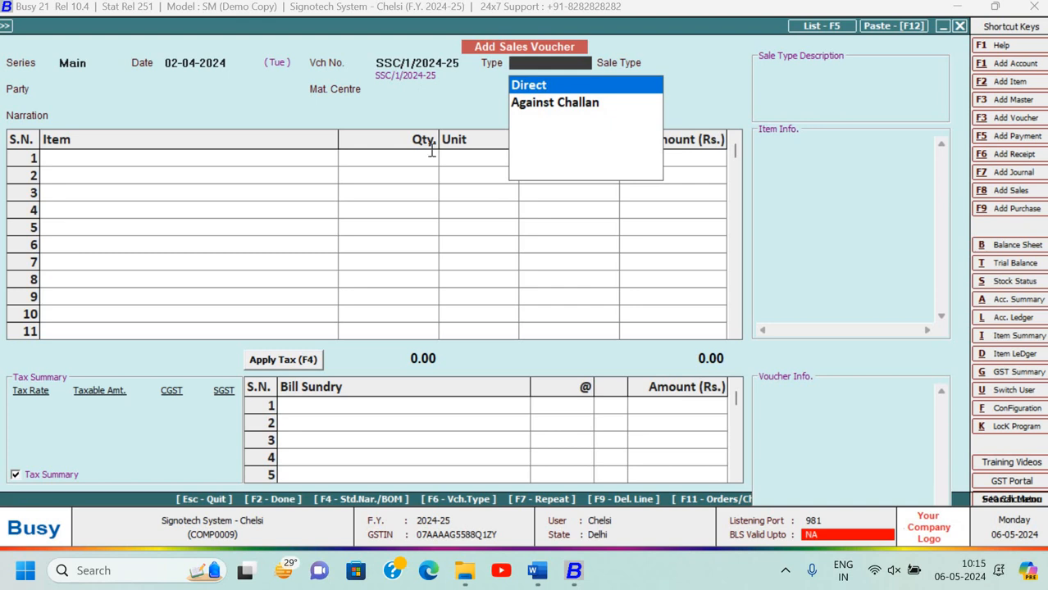
key("alt+Tab")
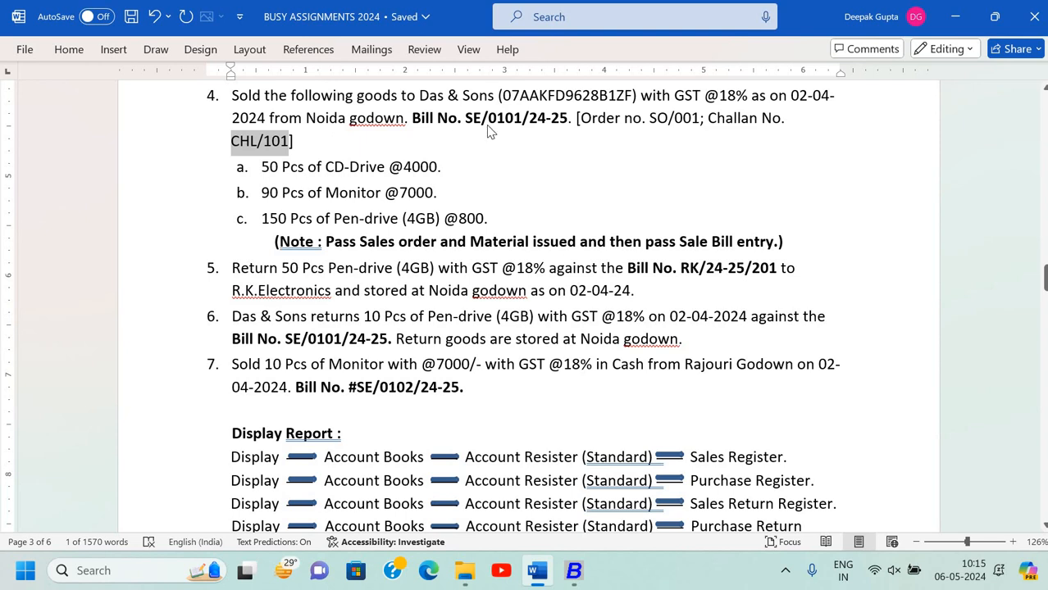
Switch to Busy and discard the unfinished sales voucher.
key("alt+Tab")
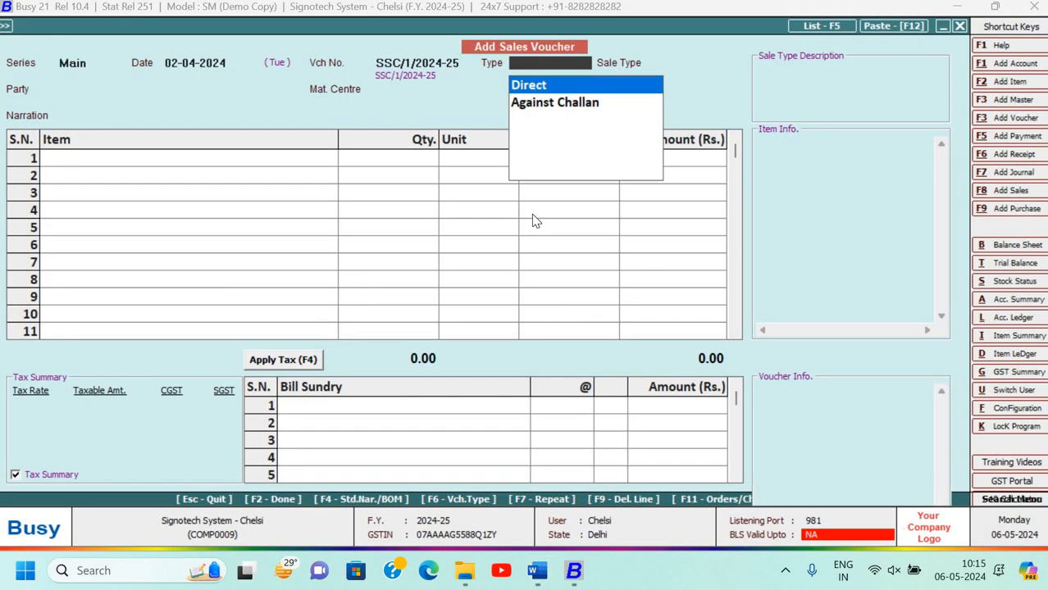
key("Escape")
key("Escape")
key("Return")
Open the voucher numbering settings for the Main series of Sales vouchers.
key("Left")
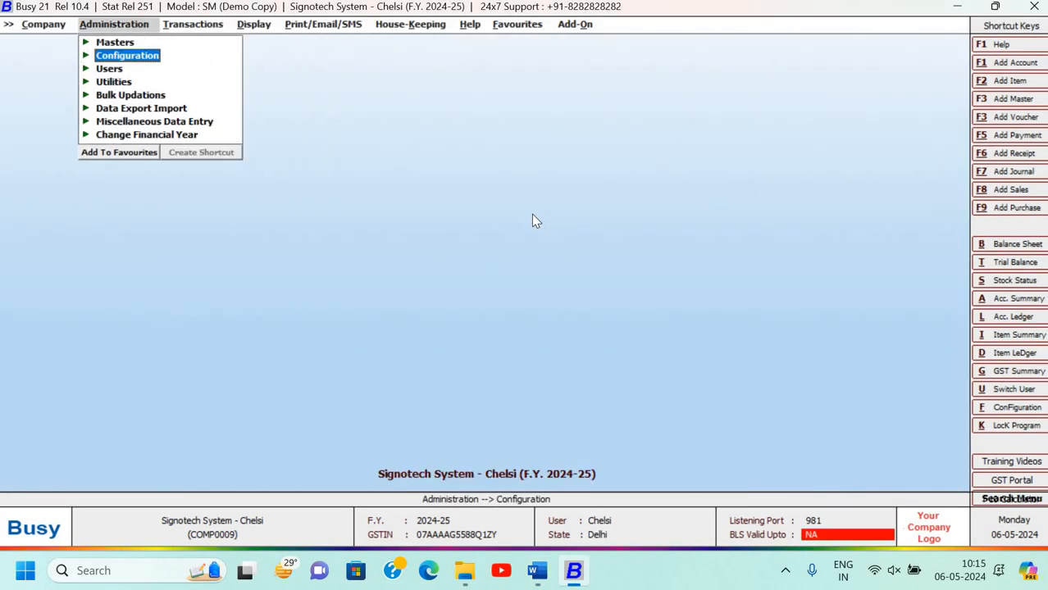
key("Return")
key("Down")
key("Return")
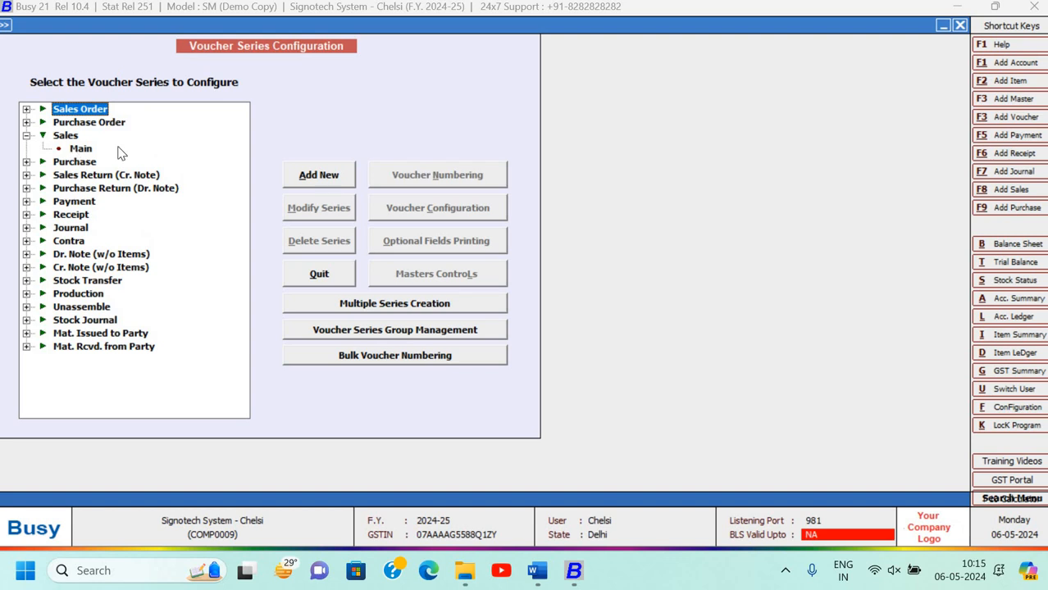
left_click(78, 151)
left_click(447, 172)
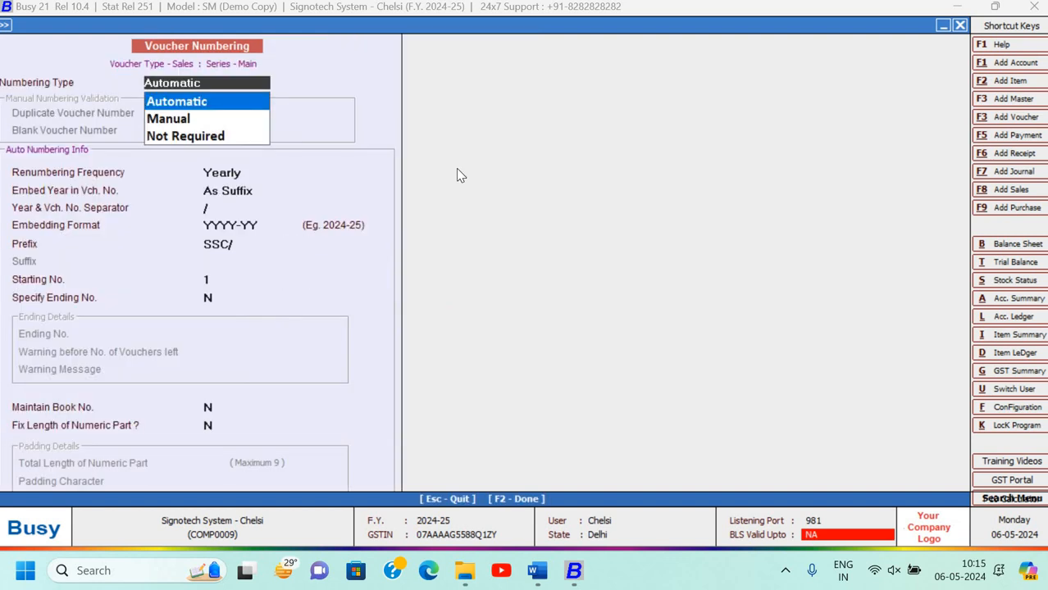
Set the year embedding format of the Sales voucher numbers to YY-YY.
key("Return")
key("Return")
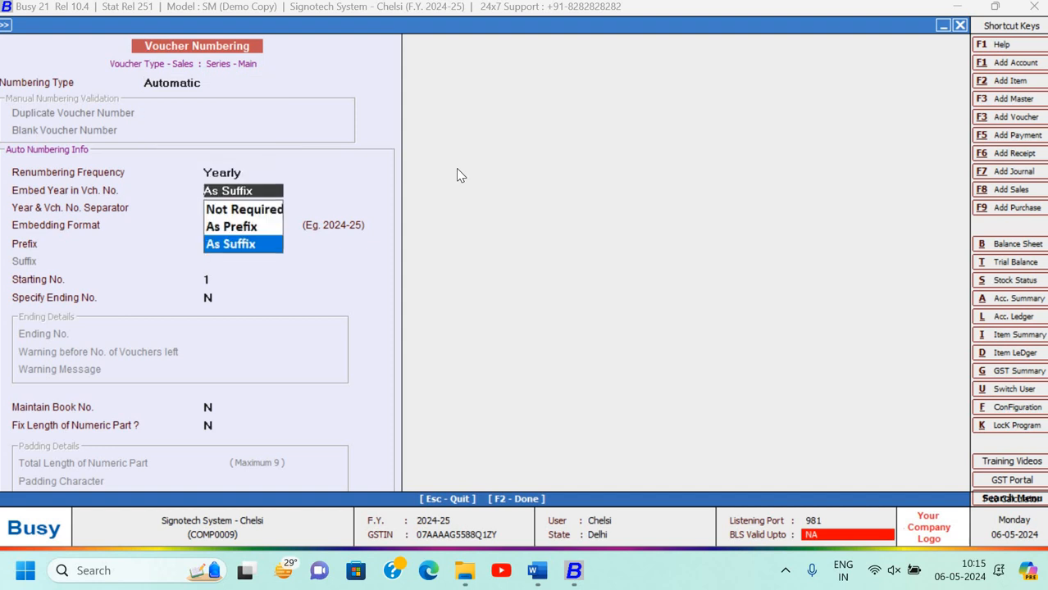
key("Return")
key("Return")
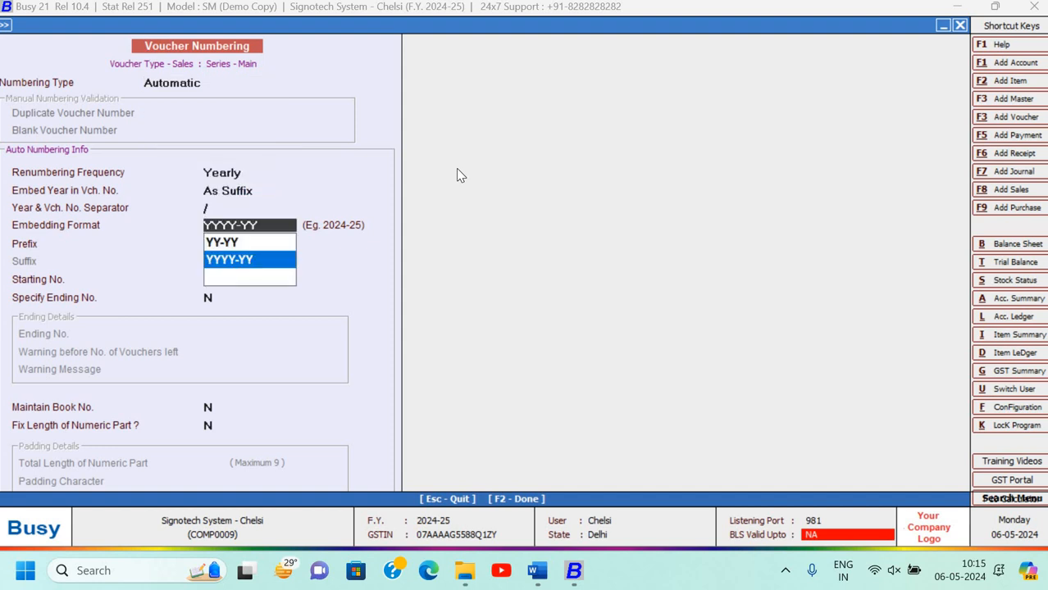
key("Return")
key("Up")
key("Up")
key("Return")
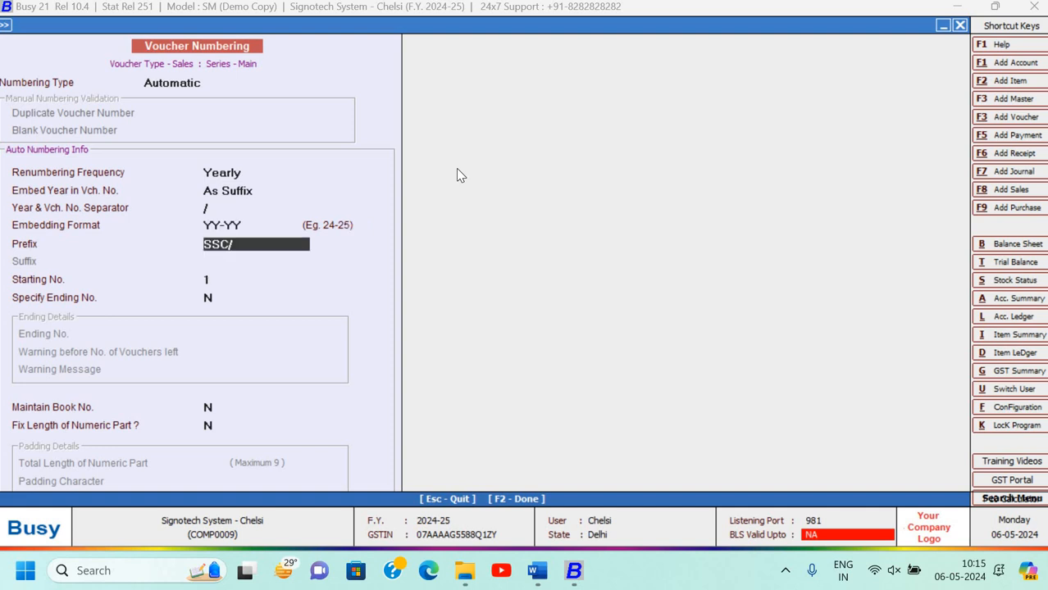
Check the required bill number in the Word assignment and set the voucher number prefix to SE/.
key("alt+Tab")
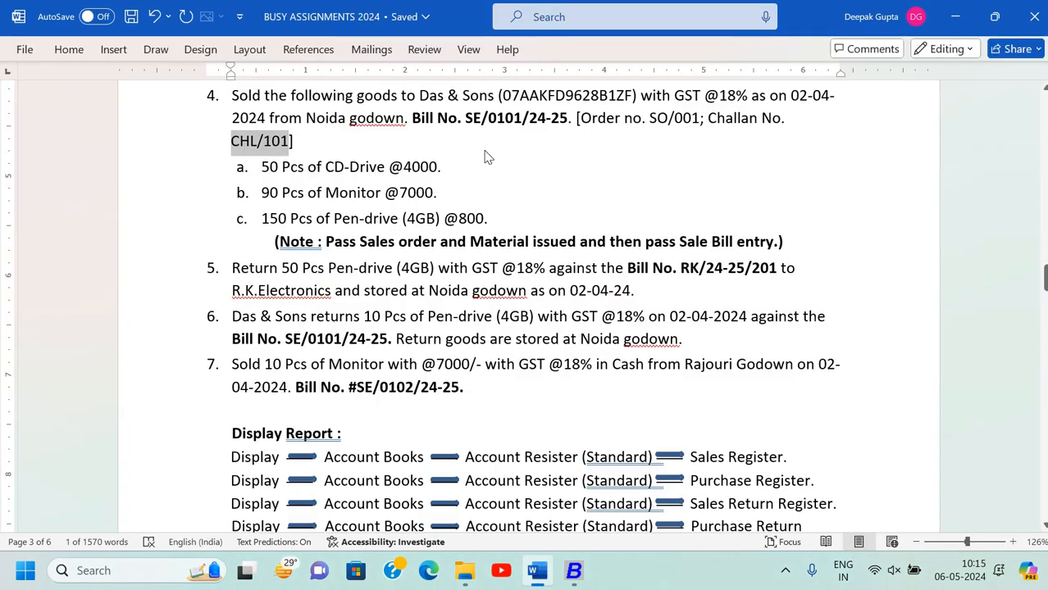
key("alt+Tab")
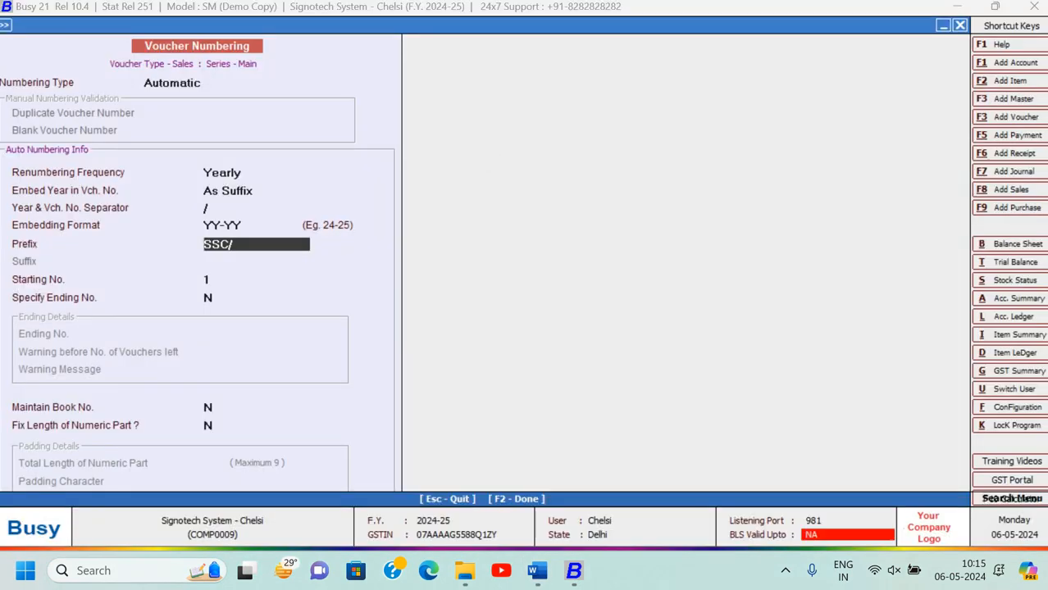
key("BackSpace")
type("SE/")
key("Return")
Save the Sales voucher numbering and renumber all vouchers of the Main series, closing the series configuration.
key("alt+Tab")
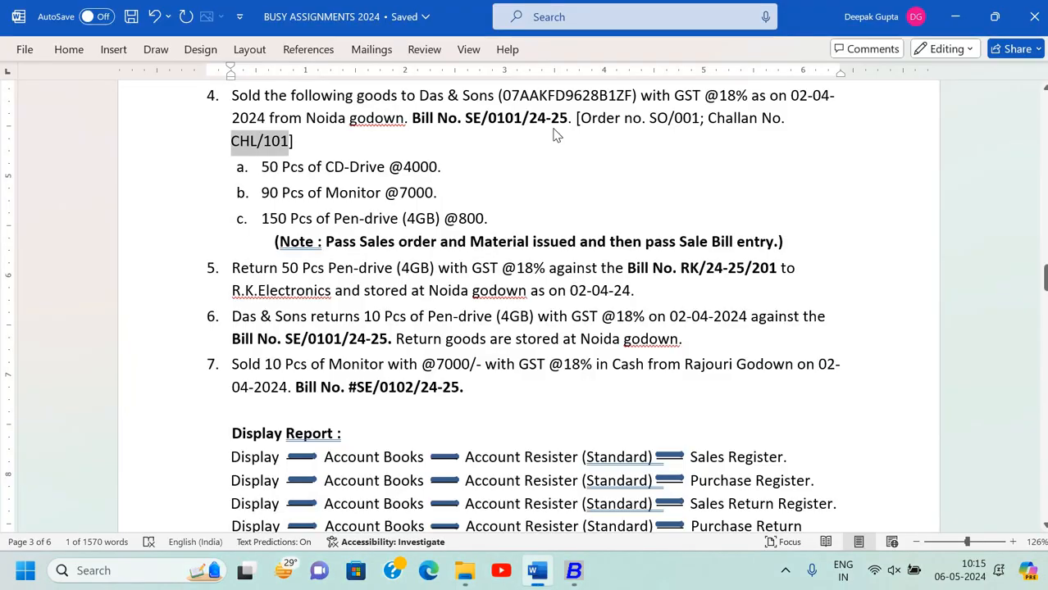
key("alt+Tab")
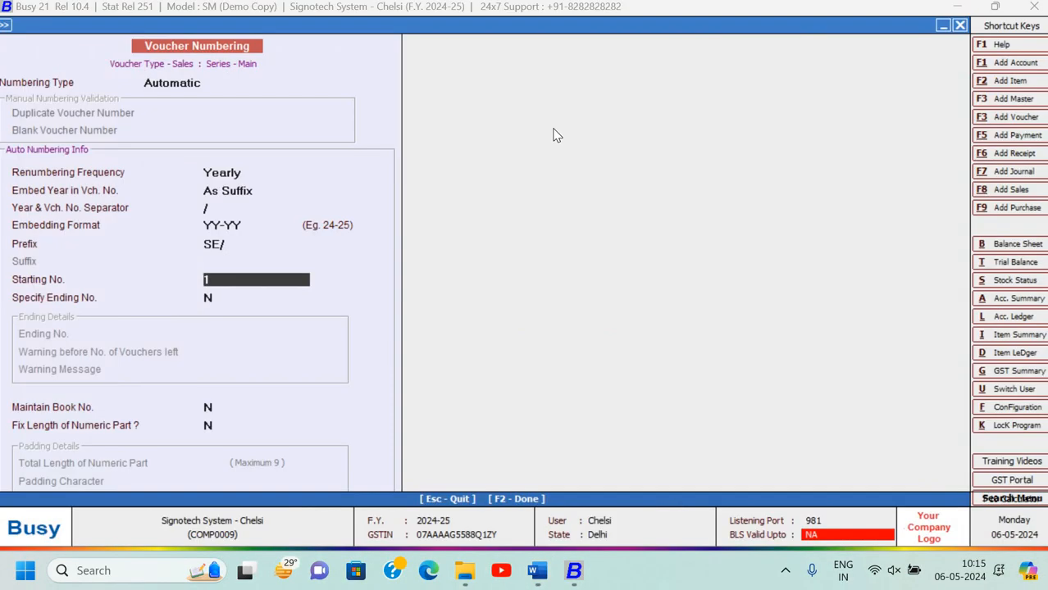
key("Return")
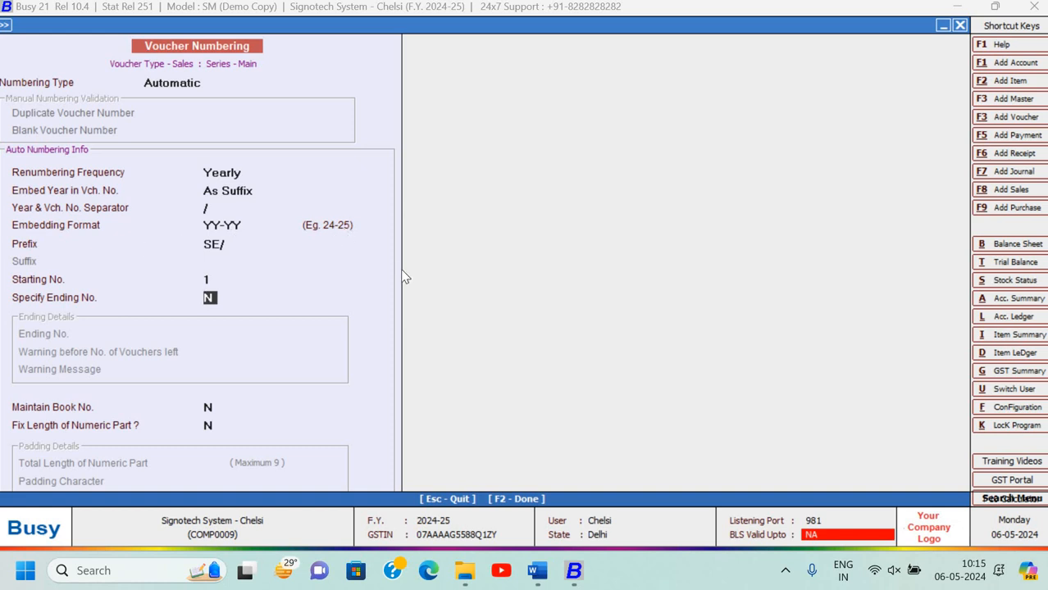
key("F2")
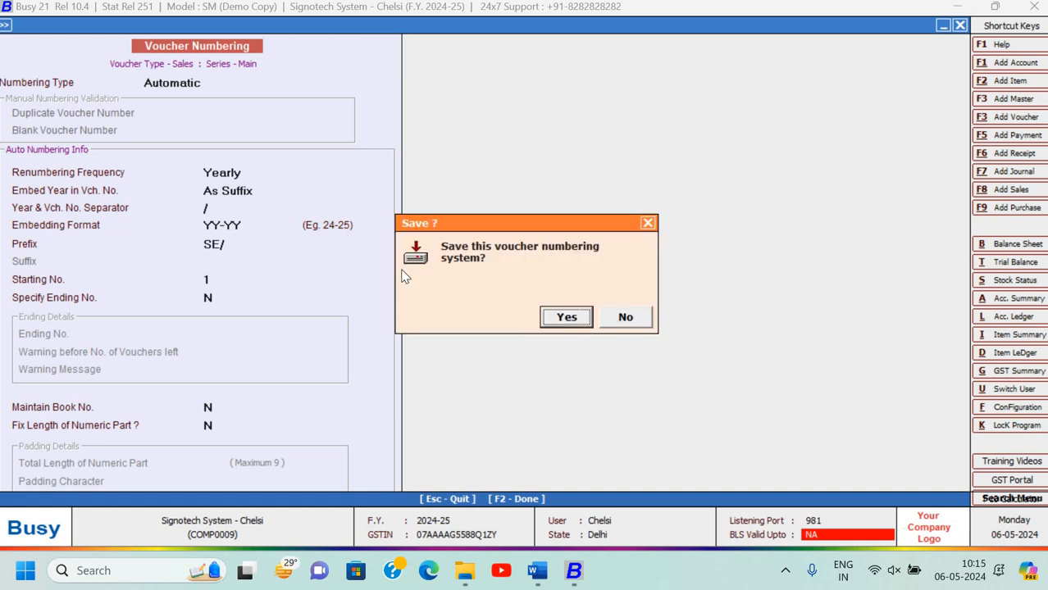
key("Return")
key("Left")
key("Return")
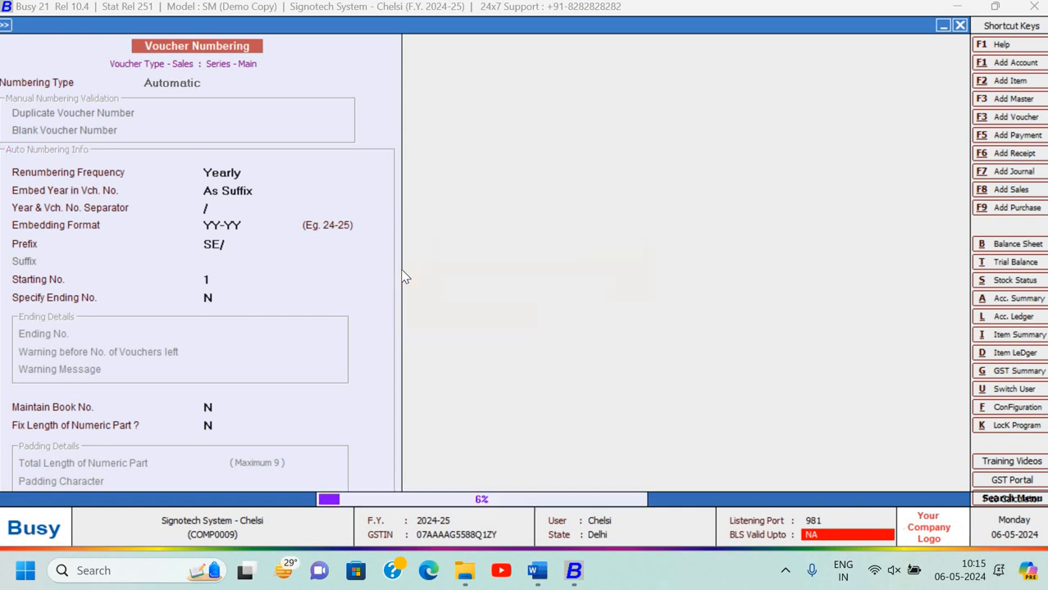
key("Escape")
key("Escape")
key("Escape")
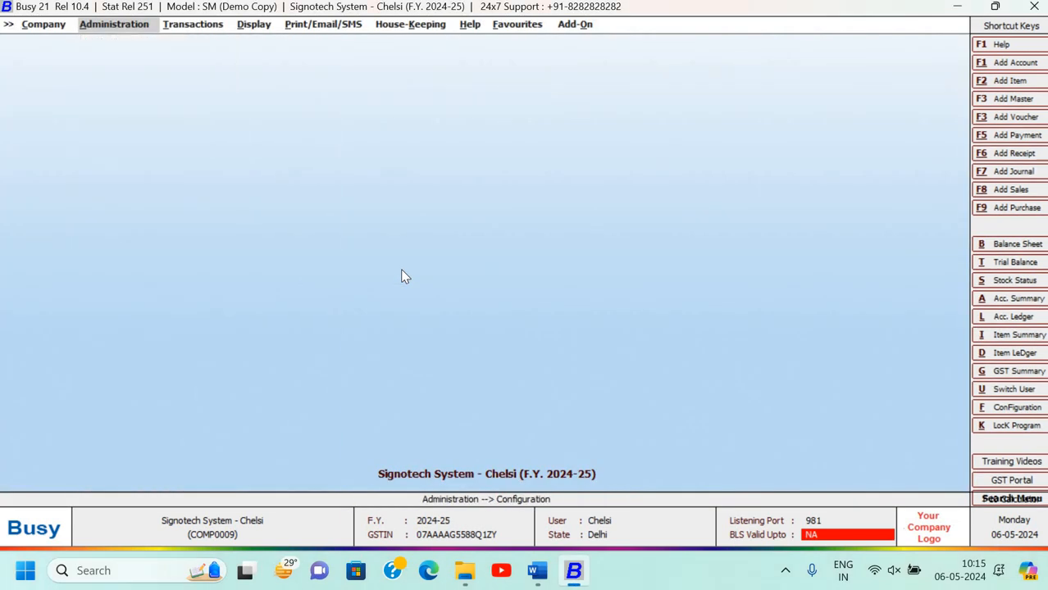
Open a new sales voucher and compare its voucher number with the bill number in the Word assignment.
key("Right")
key("Return")
key("Return")
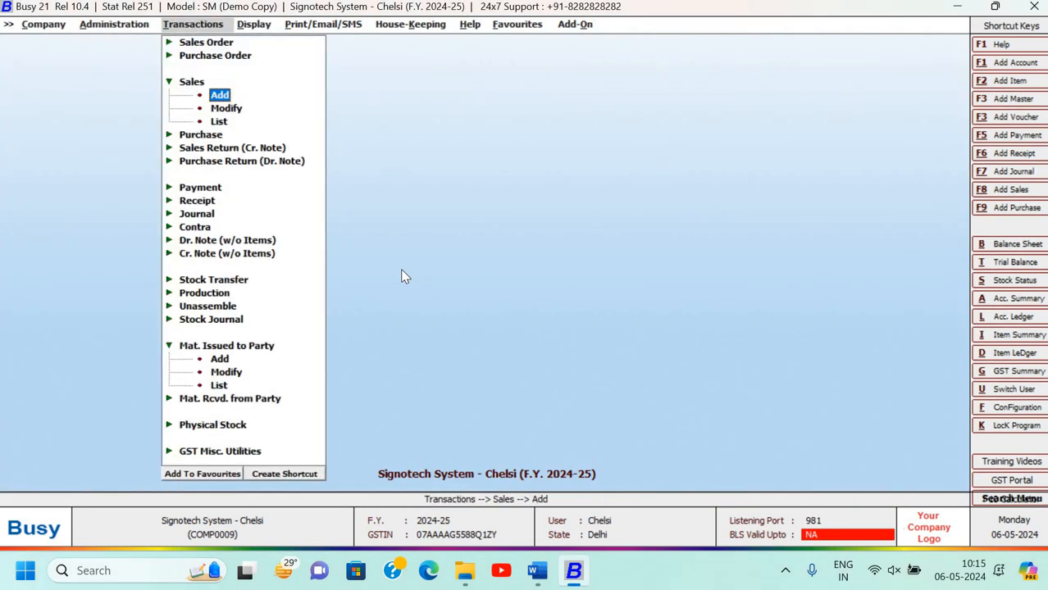
key("Return")
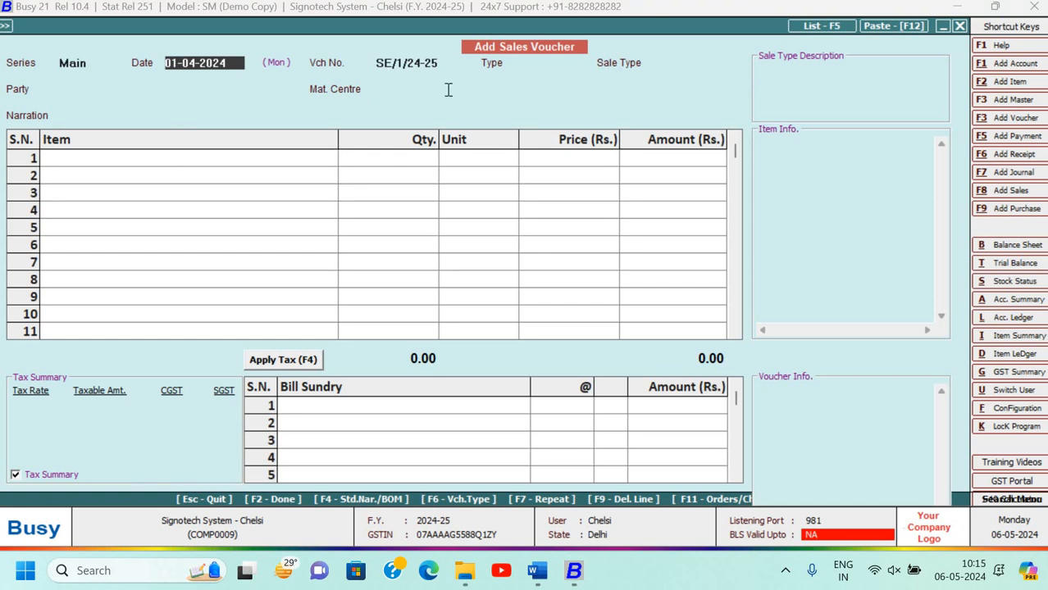
key("alt+Tab")
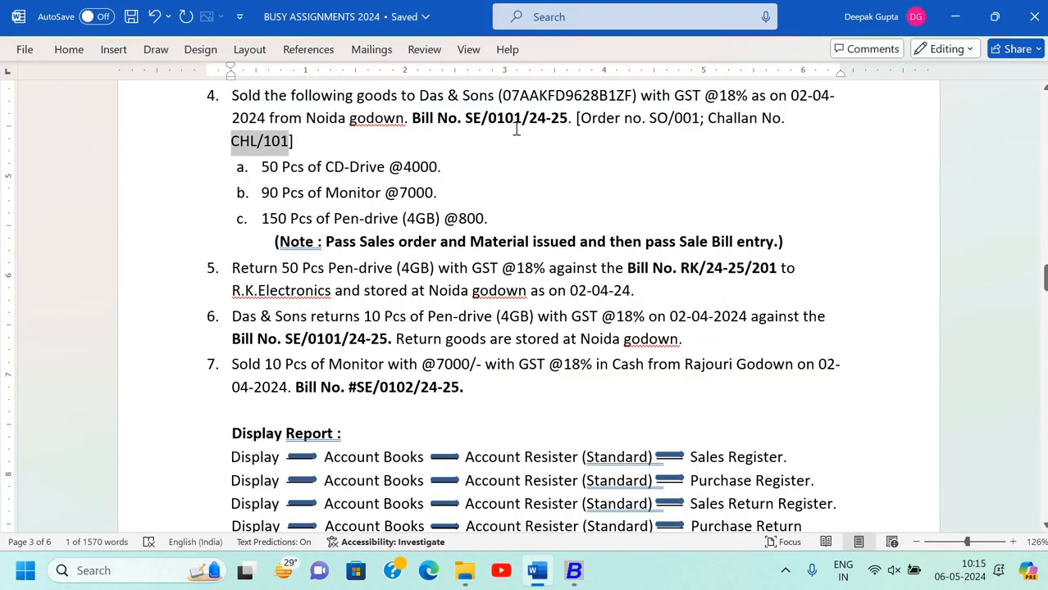
key("alt+Tab")
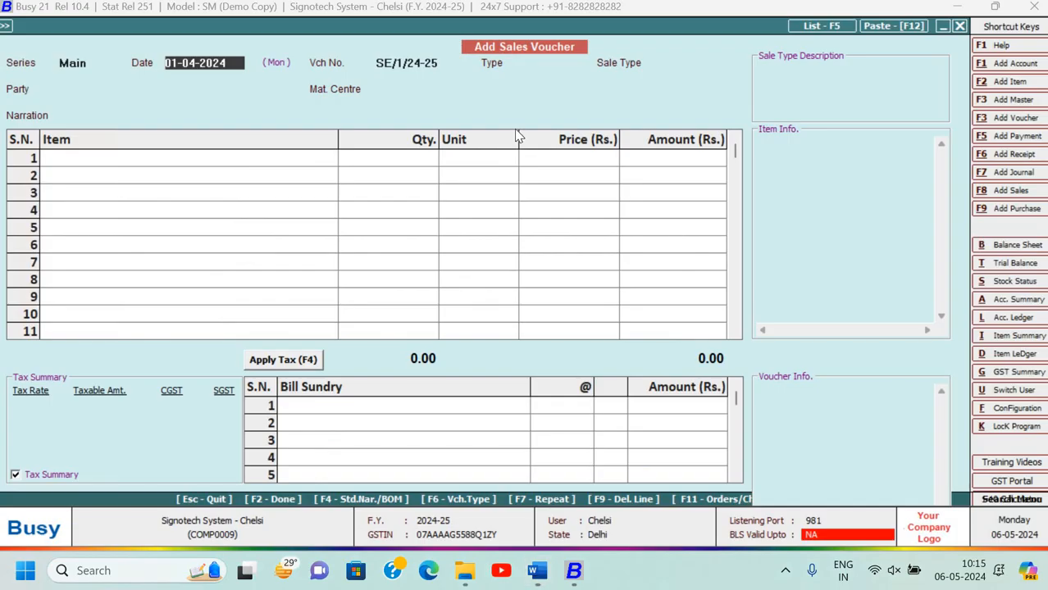
Close the blank sales voucher and reopen the voucher numbering settings for the Main Sales series.
key("Escape")
key("Return")
key("Left")
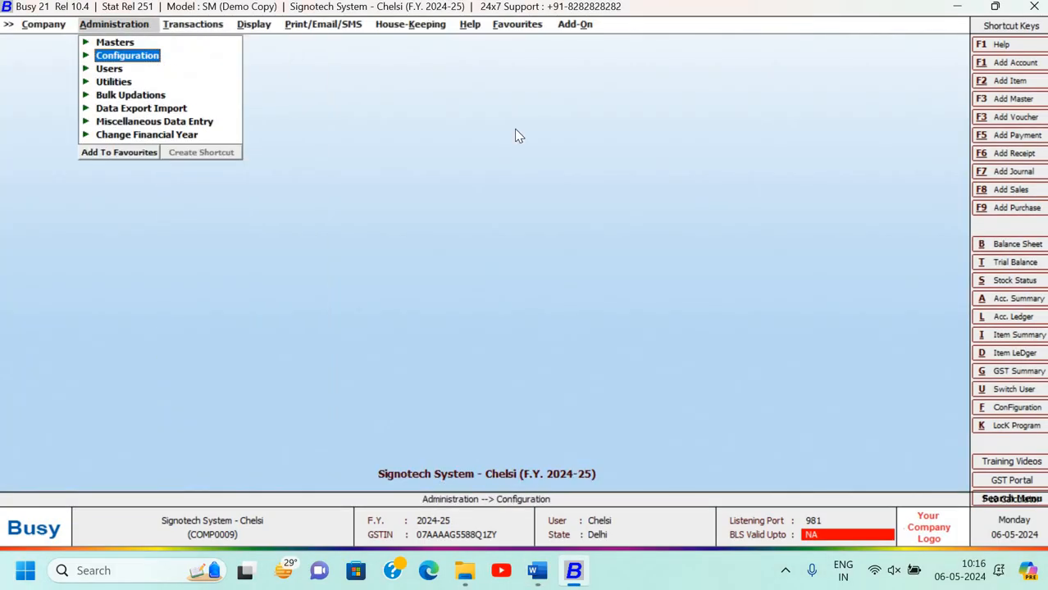
key("Return")
key("Down")
key("Return")
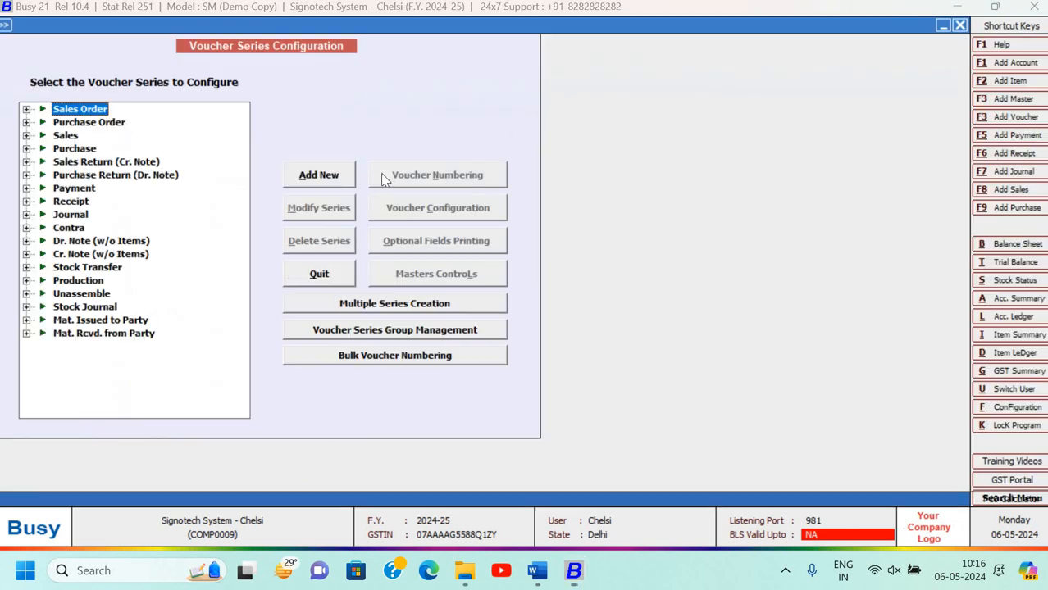
left_click(27, 136)
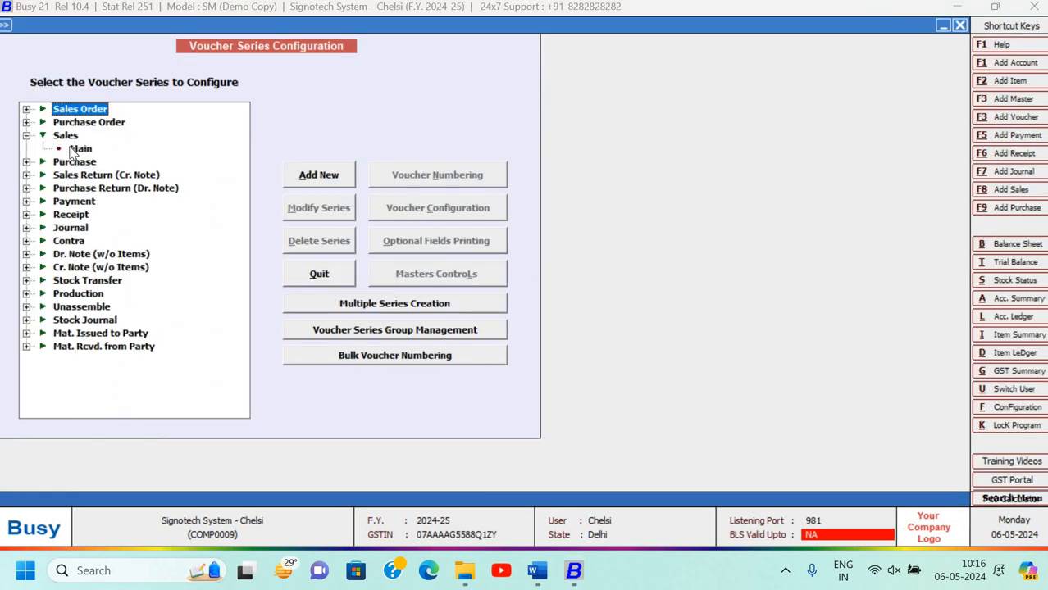
left_click(422, 182)
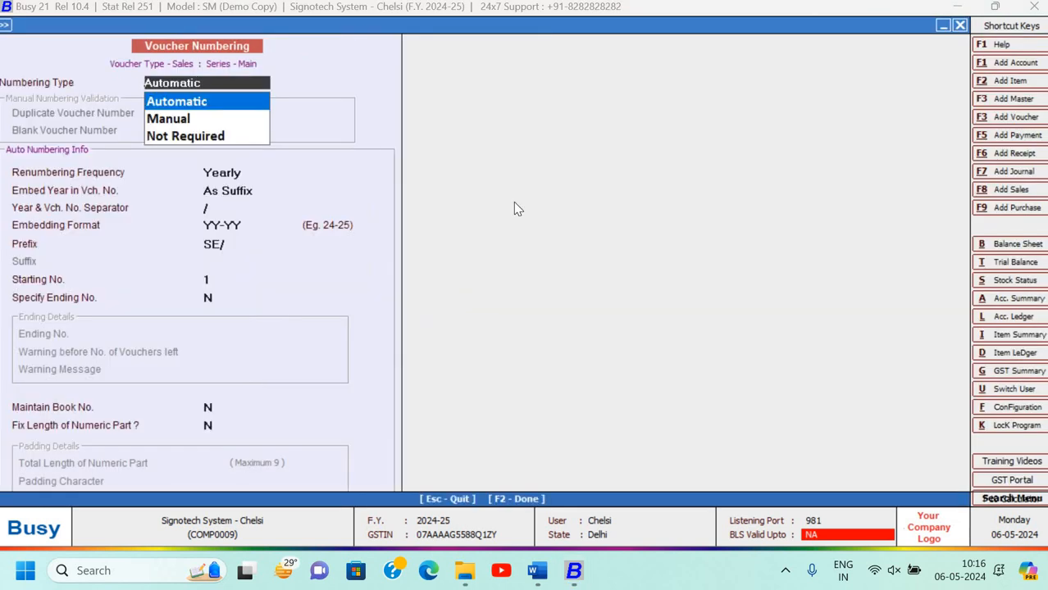
Set the starting number of the Main Sales series to 101.
key("Return")
key("Return")
key("Return")
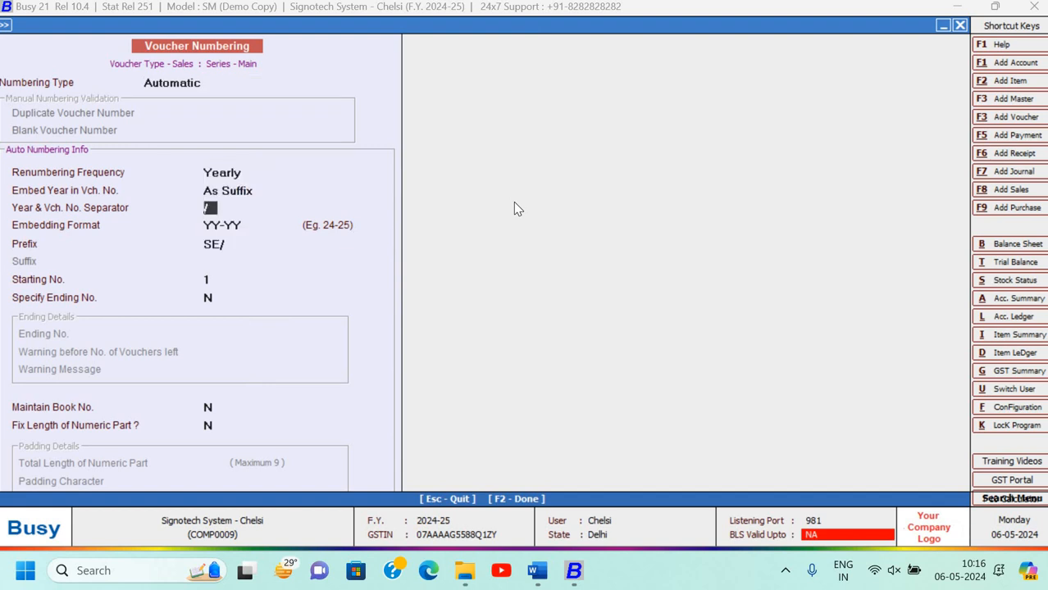
key("Return")
key("Return")
key("Return")
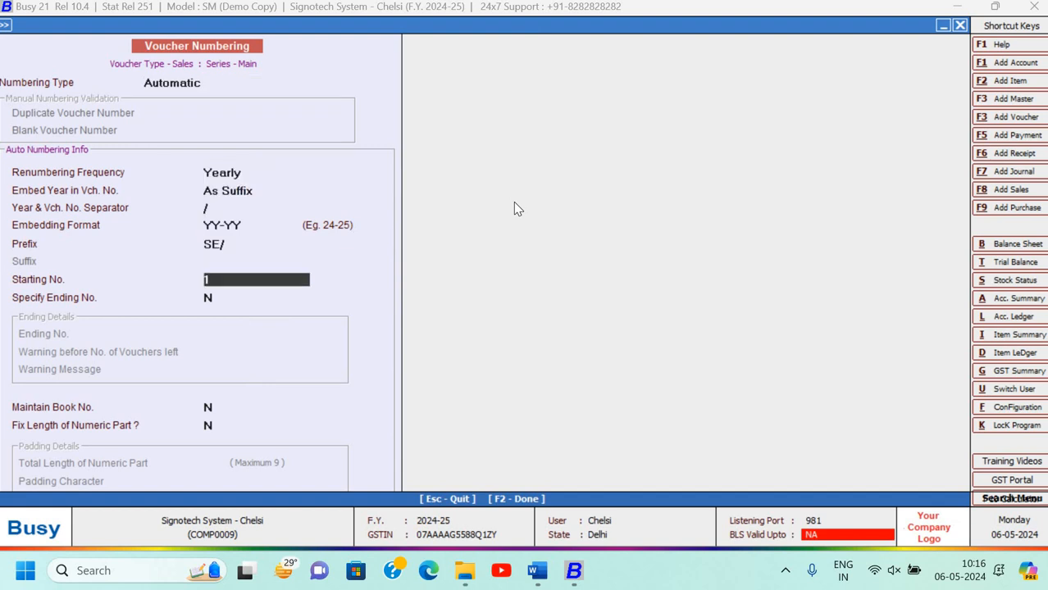
type("01")
key("Return")
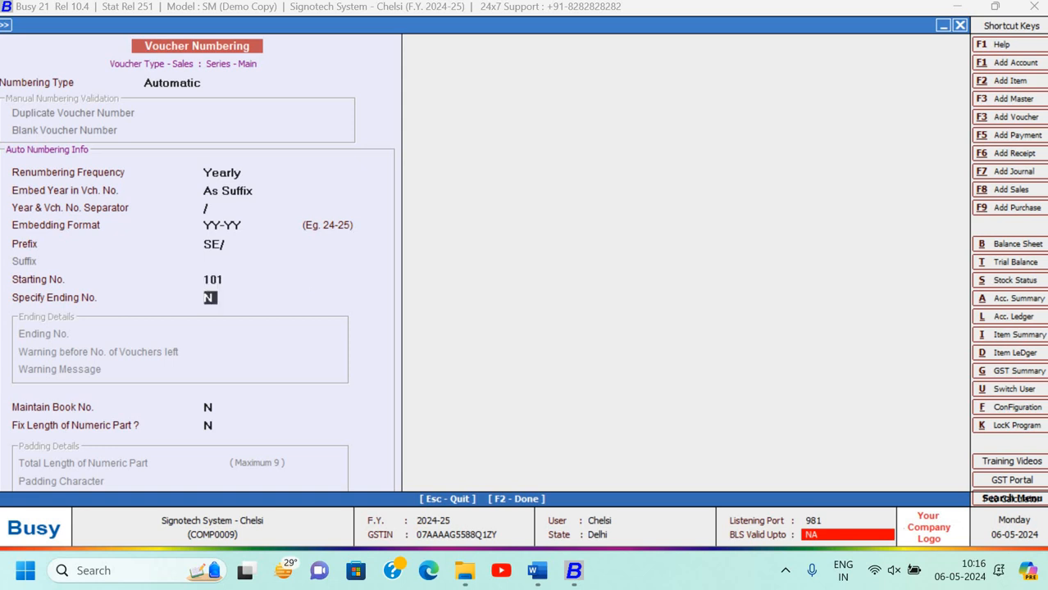
Fix the length of the numeric part at 4 digits with 0 as the padding character.
key("Return")
key("Return")
type("y")
key("Return")
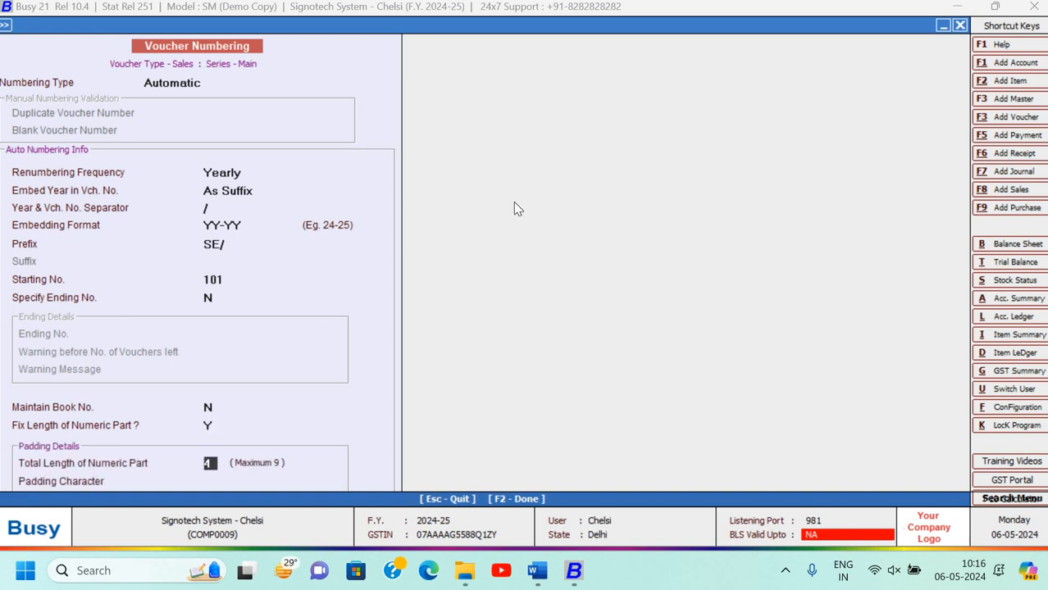
key("Return")
type("0")
Save the revised numbering, renumber all Sales vouchers of the Main series and leave the configuration.
key("Return")
key("Return")
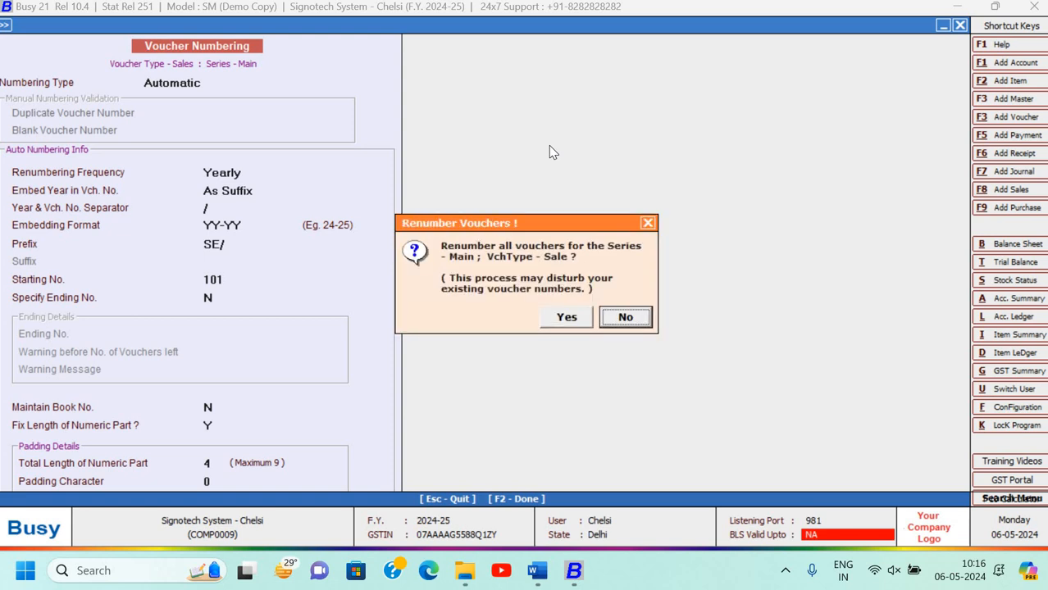
key("Left")
key("Return")
key("Escape")
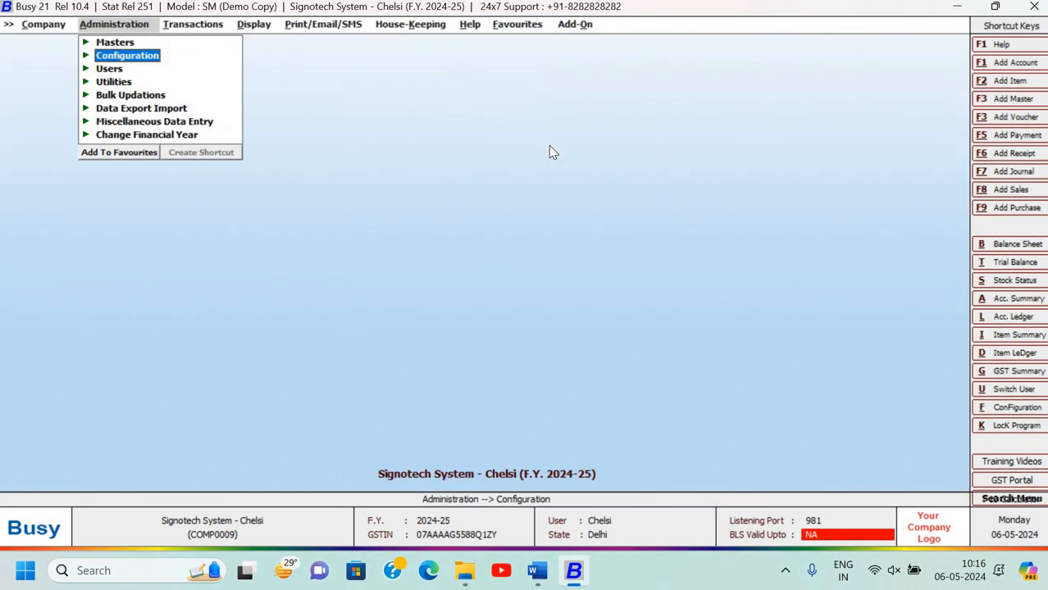
Open a new sales voucher and compare its voucher number with the bill number in the Word assignment.
key("Right")
key("Return")
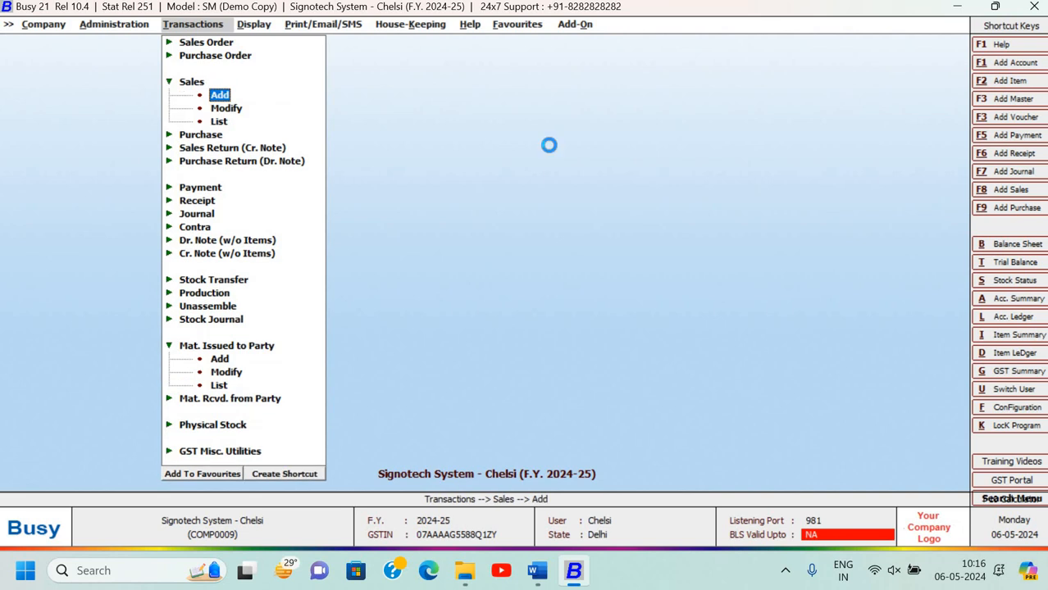
key("Return")
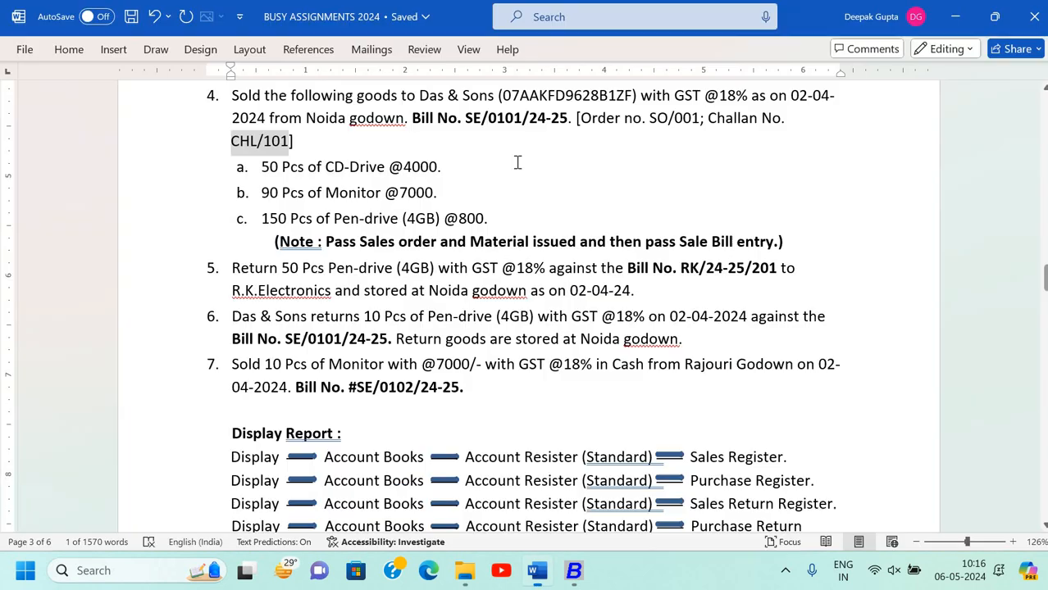
key("alt+Tab")
key("alt+Tab")
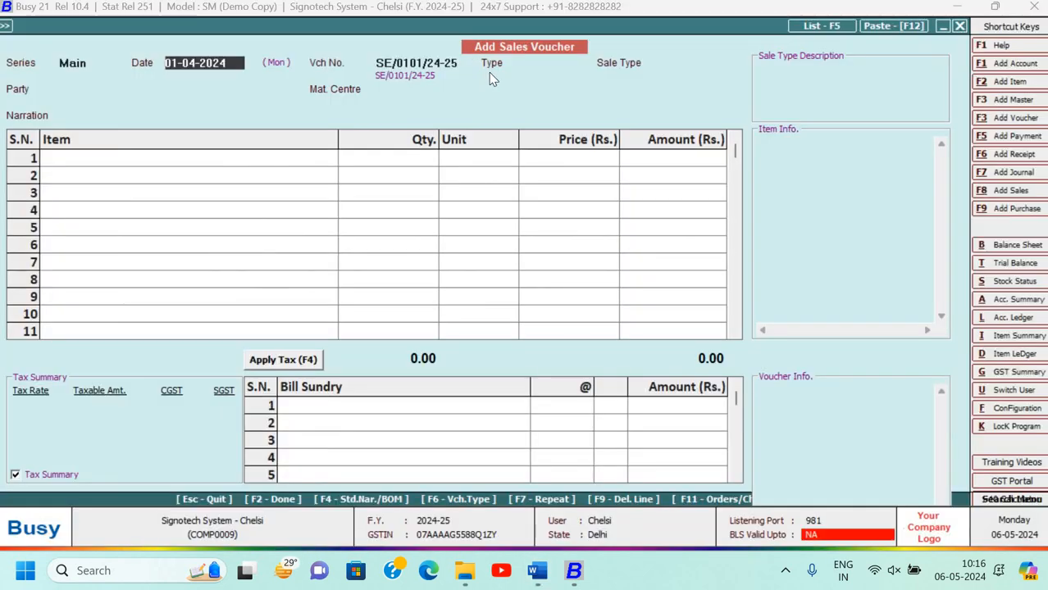
Recheck the bill details in the Word assignment, then set the sales voucher's type to Against Challan and its sale type to Local-18%.
key("alt+Tab")
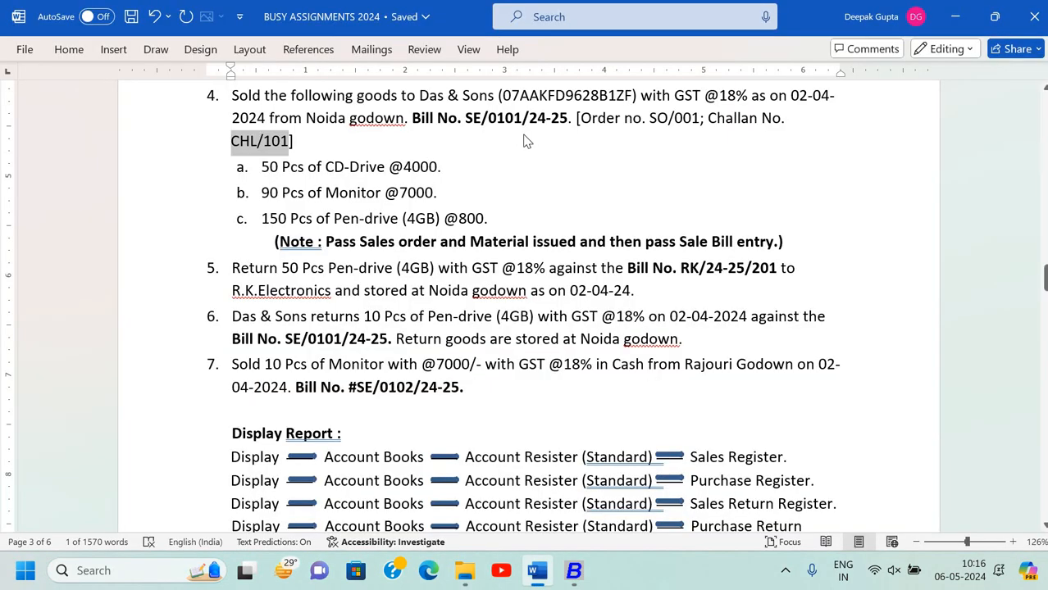
key("alt+Tab")
key("Return")
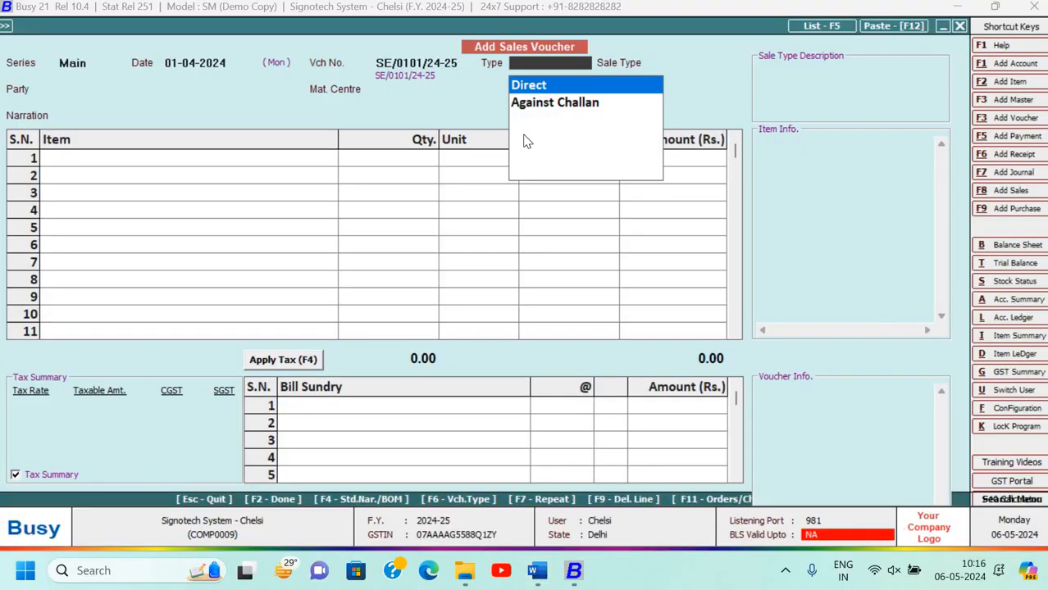
key("Down")
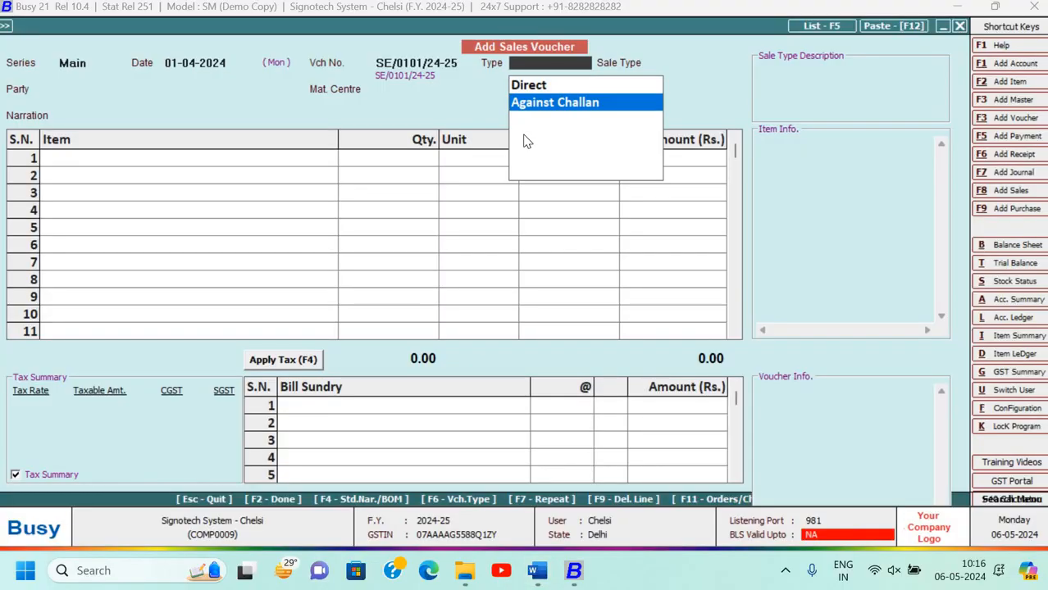
key("Return")
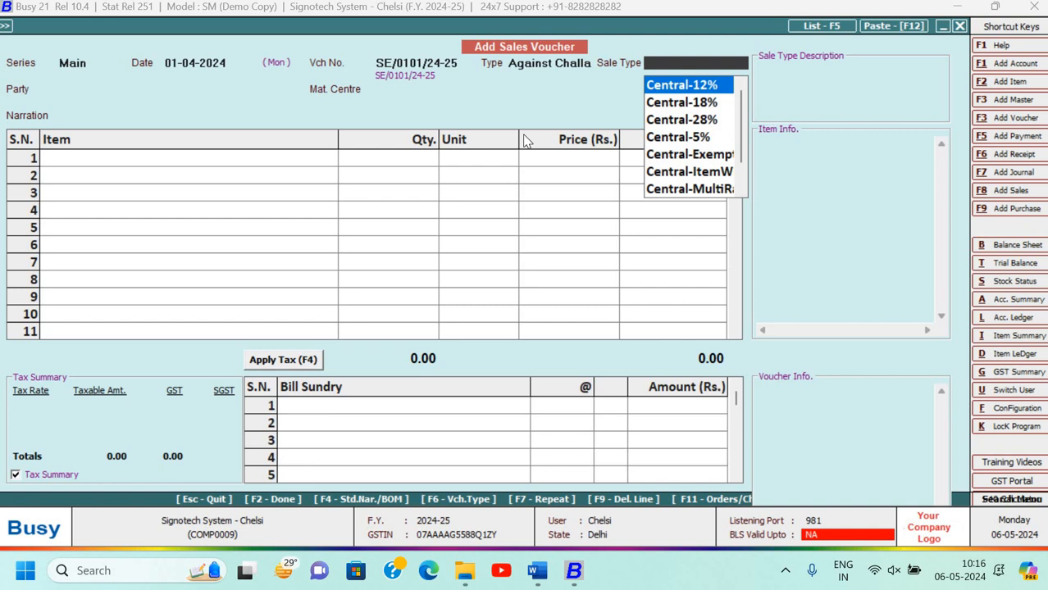
type("lo")
key("Down")
key("Return")
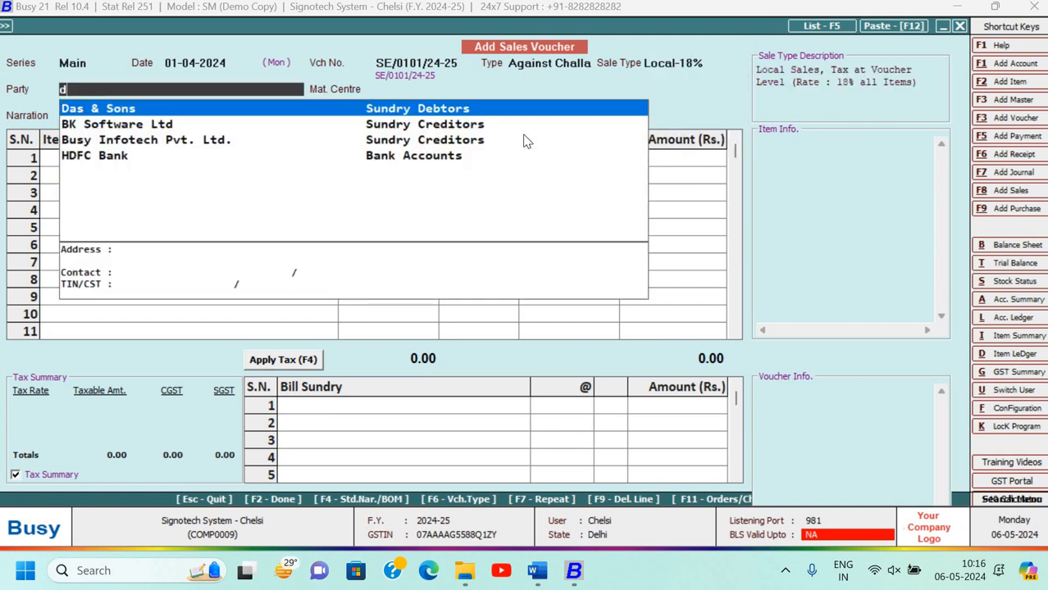
Set the party to Das & Sons and the material centre to Noida, with the narration "Being goods sold".
key("Return")
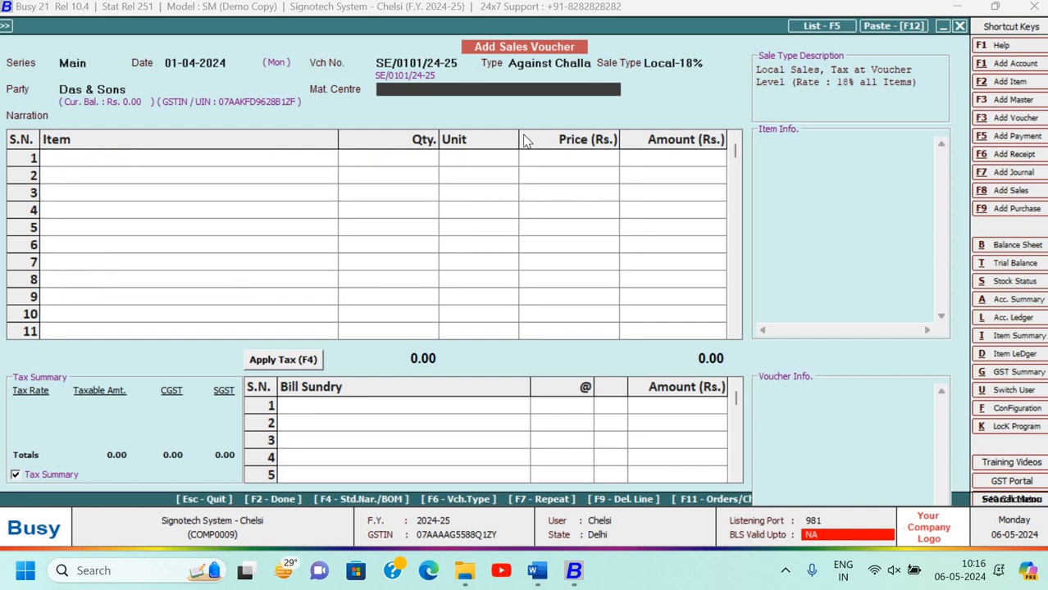
type("n")
key("Return")
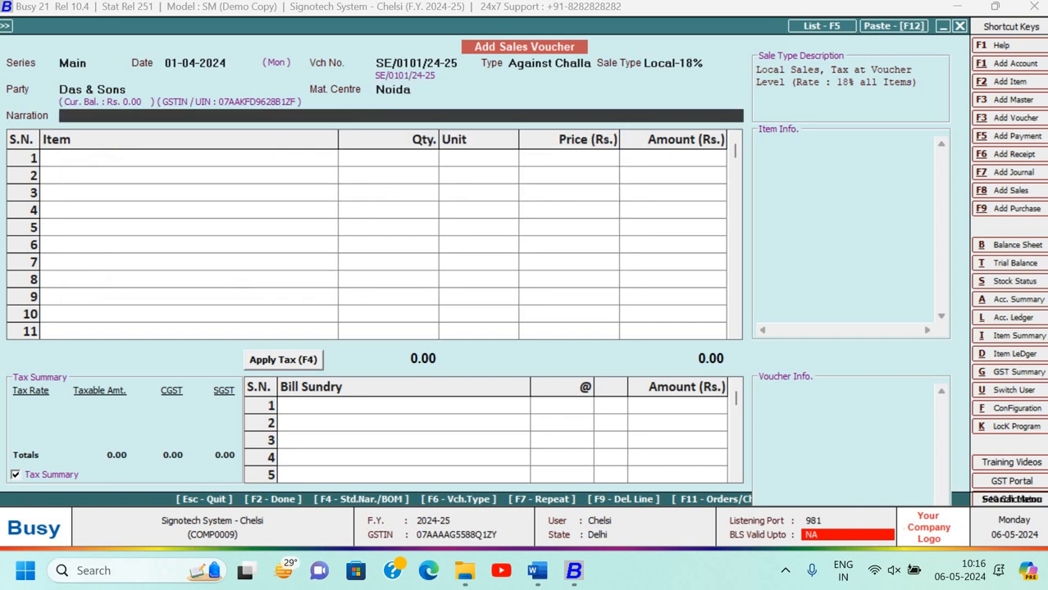
type("Being good s")
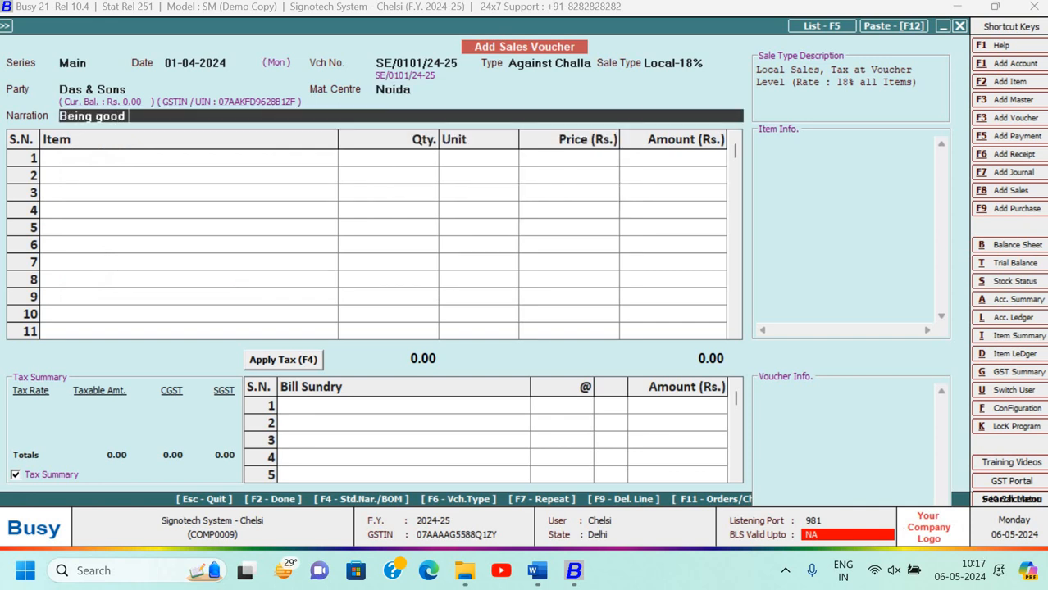
key("BackSpace")
key("BackSpace")
type("s sold")
key("Return")
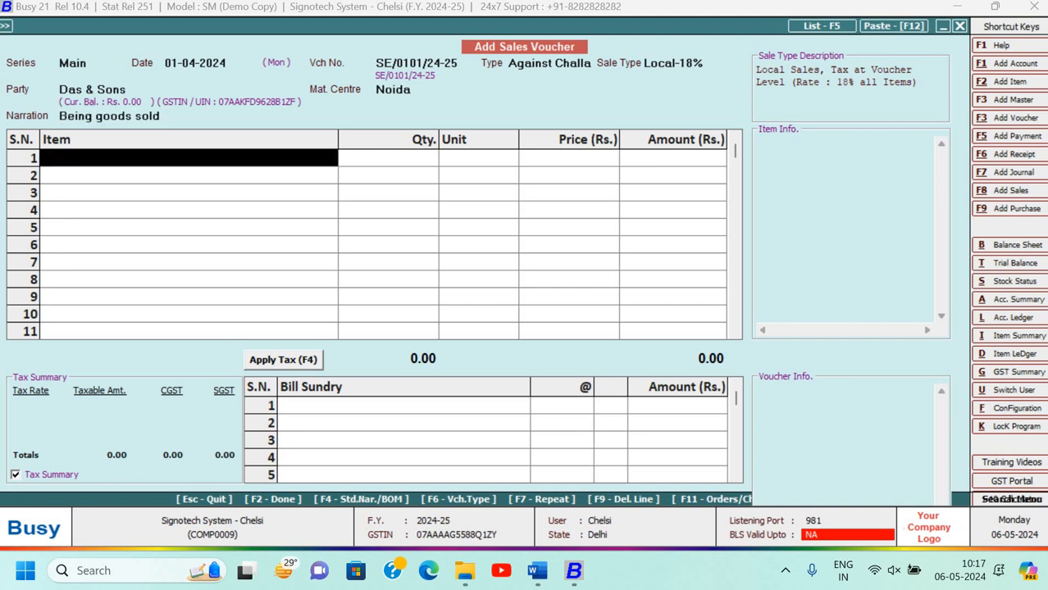
Fill the item lines of the sales voucher from the pending challan CHL/101.
key("F4")
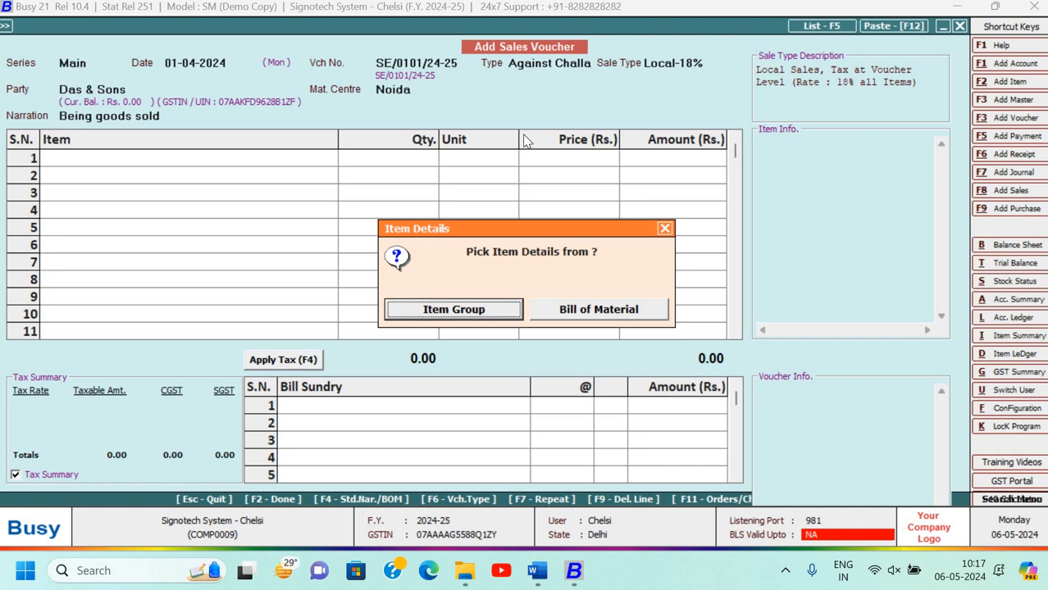
key("Escape")
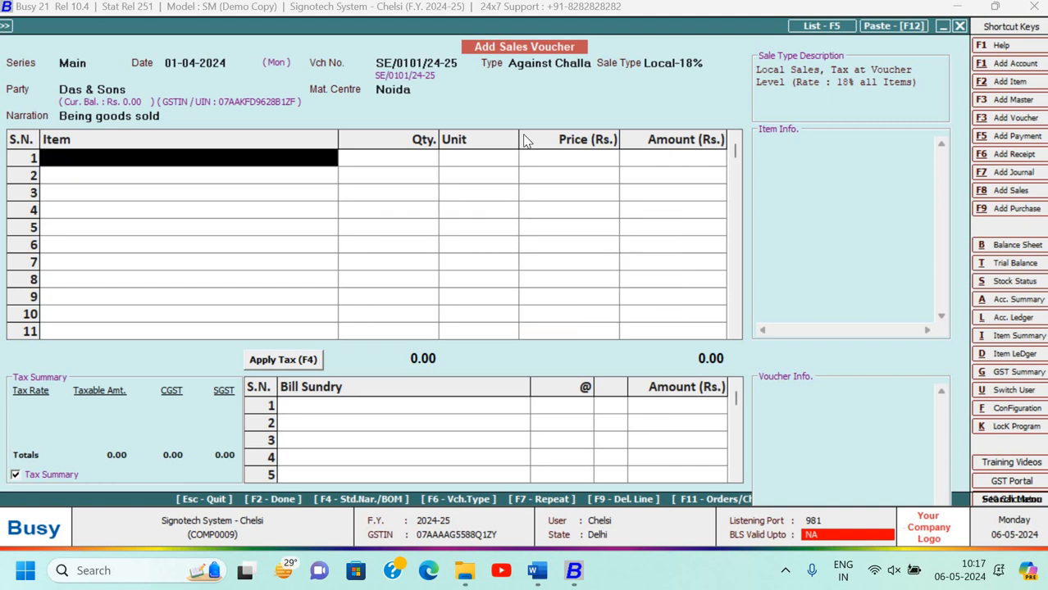
key("F11")
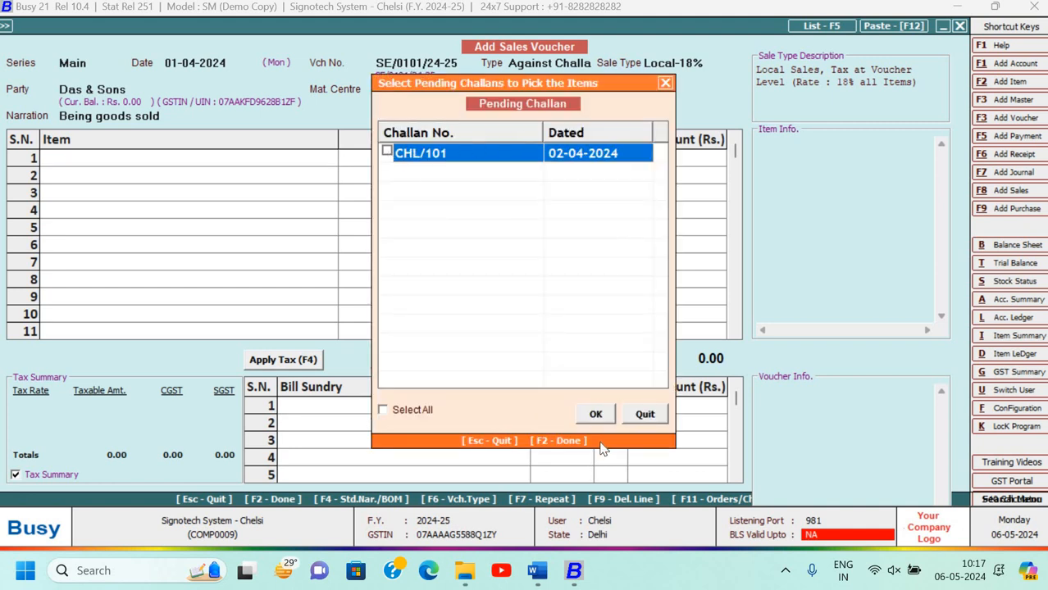
key("space")
left_click(595, 414)
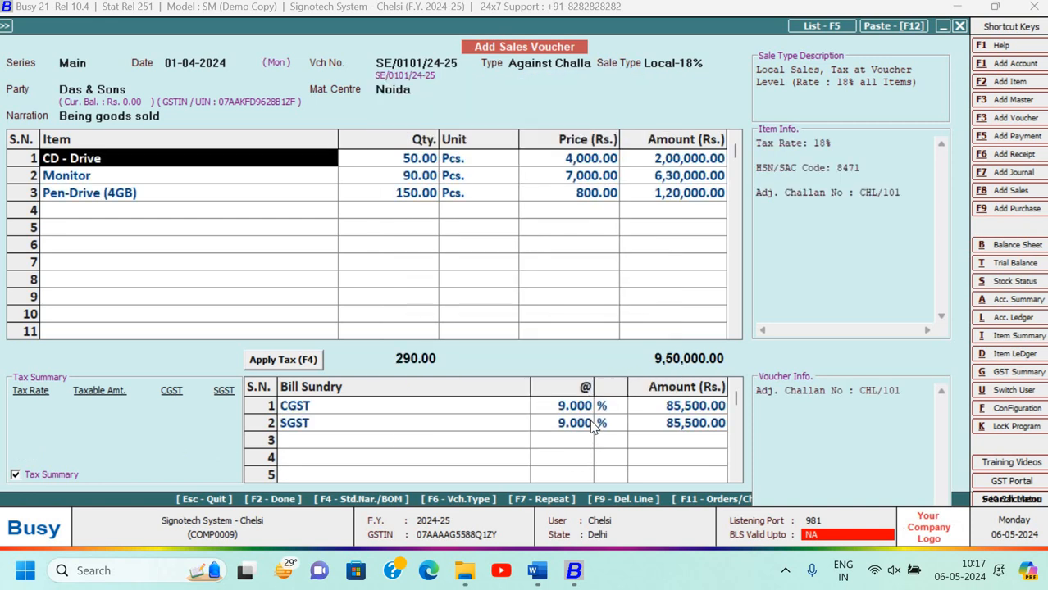
Accept the CD - Drive line at 4,000 and the Monitor line at 7,000 per piece without any discount.
key("Return")
key("Return")
key("Return")
key("Return")
key("Return")
key("Return")
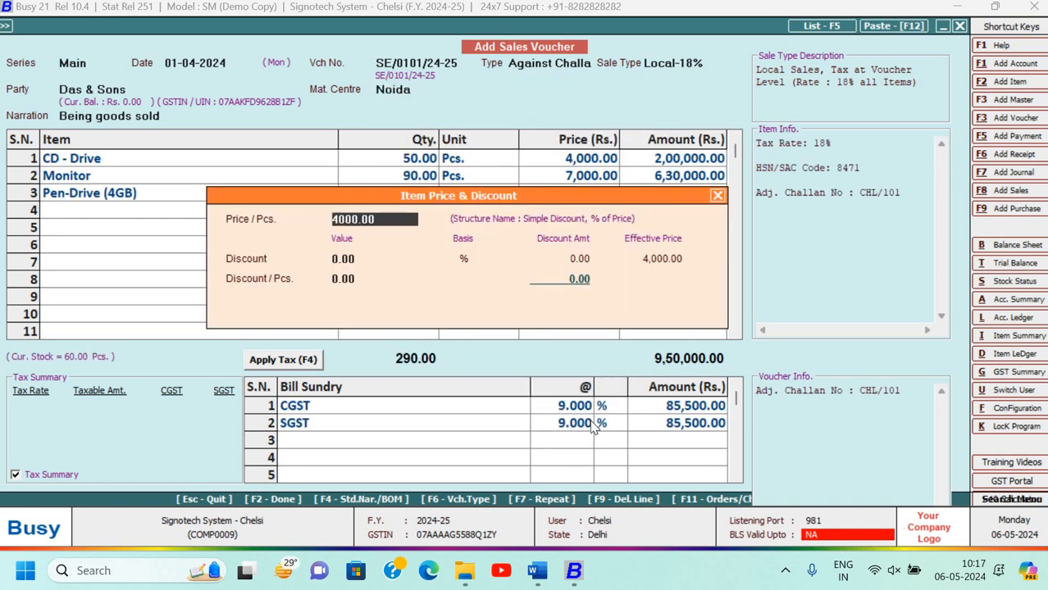
key("Return")
key("Return")
key("Return")
key("Return")
key("Return")
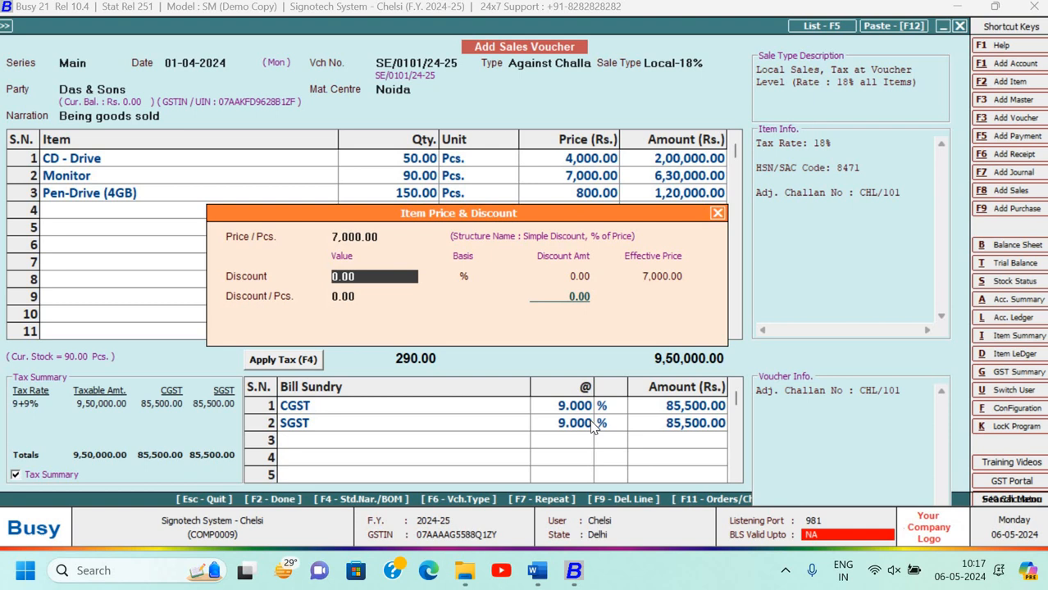
key("Return")
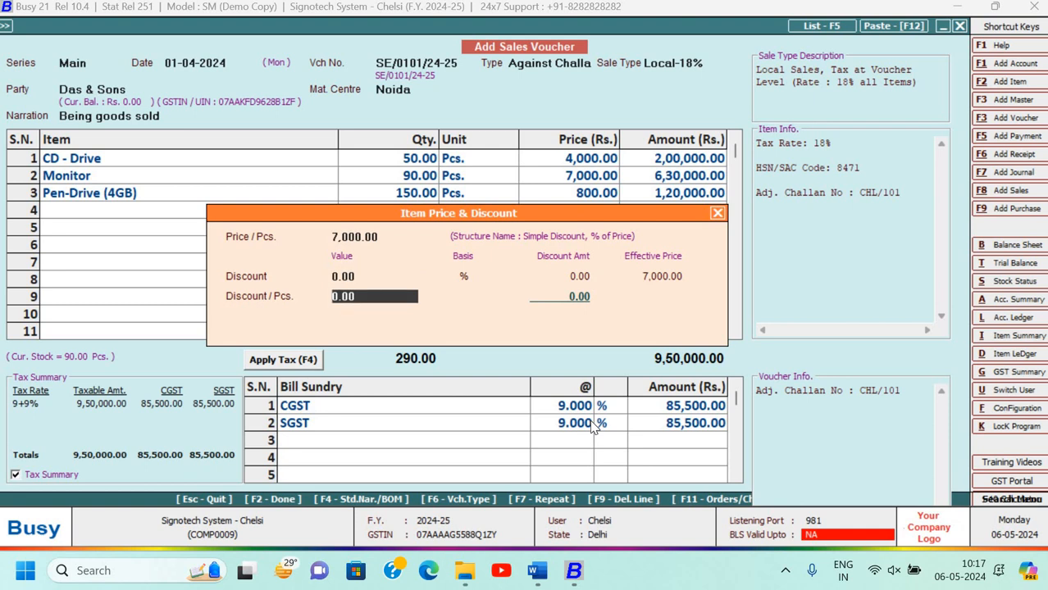
key("Return")
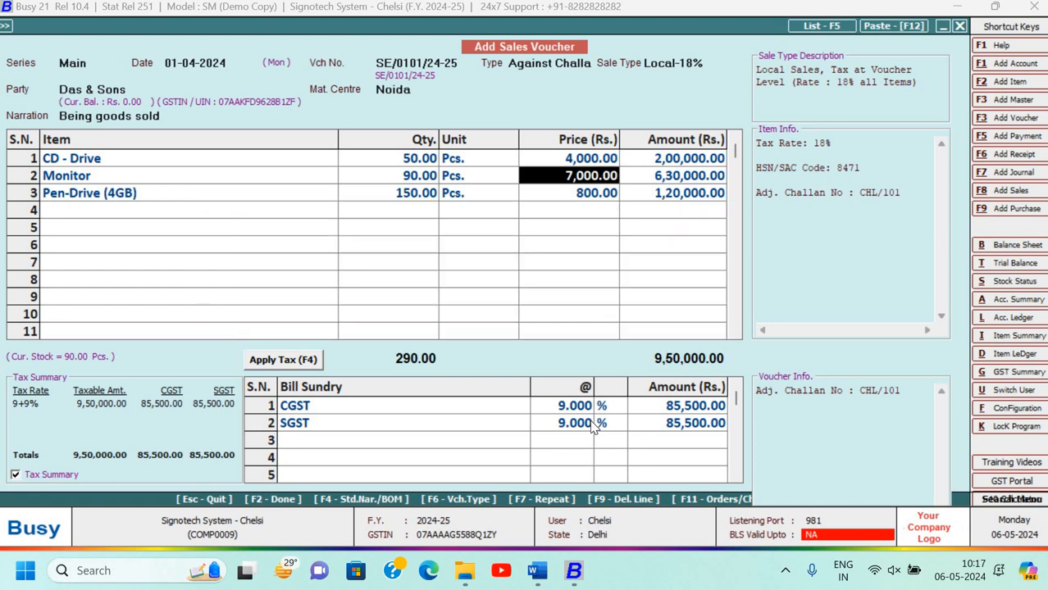
Accept the Pen-Drive (4GB) line with 150 Pcs. at 800 each and zero discount.
key("Return")
key("Return")
key("Return")
key("Return")
key("Return")
key("Return")
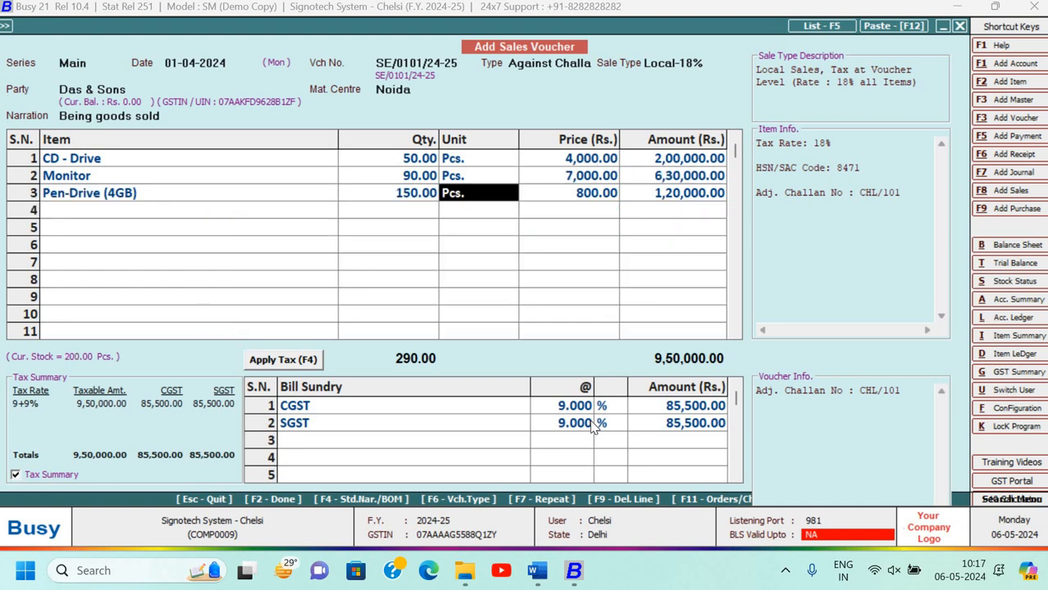
key("Return")
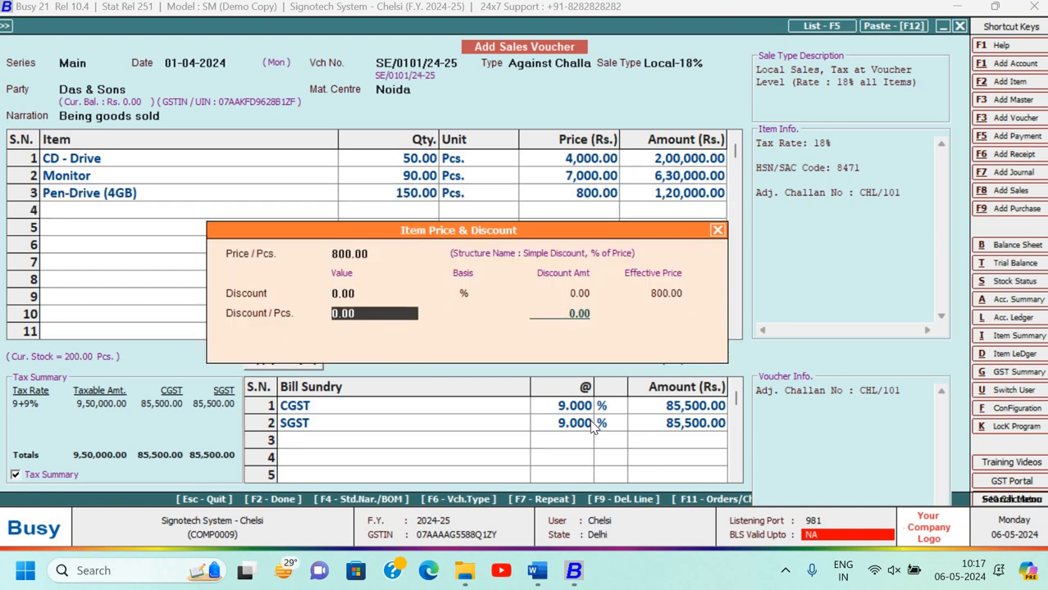
key("Return")
key("Return")
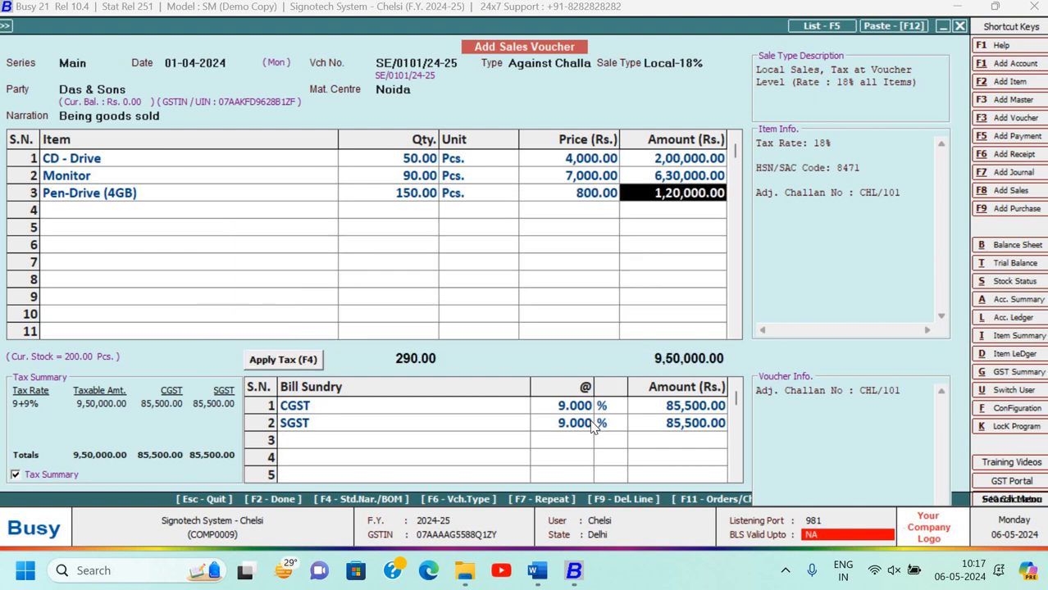
Save the sales voucher without a cost centre allocation, booking the full amount as New Ref. SE/0101/24-25 for Das & Sons.
key("F2")
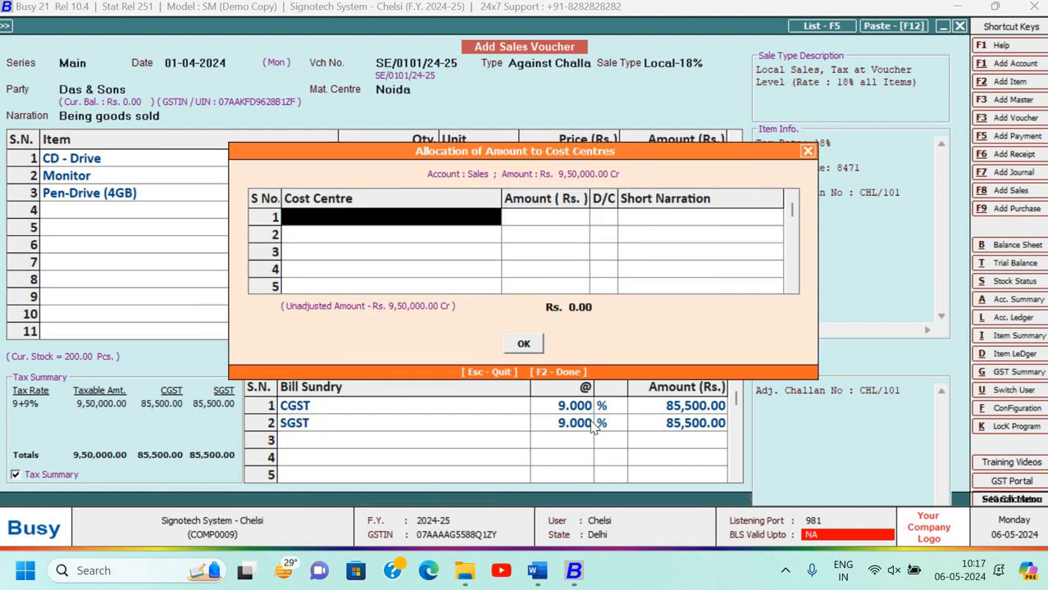
key("F2")
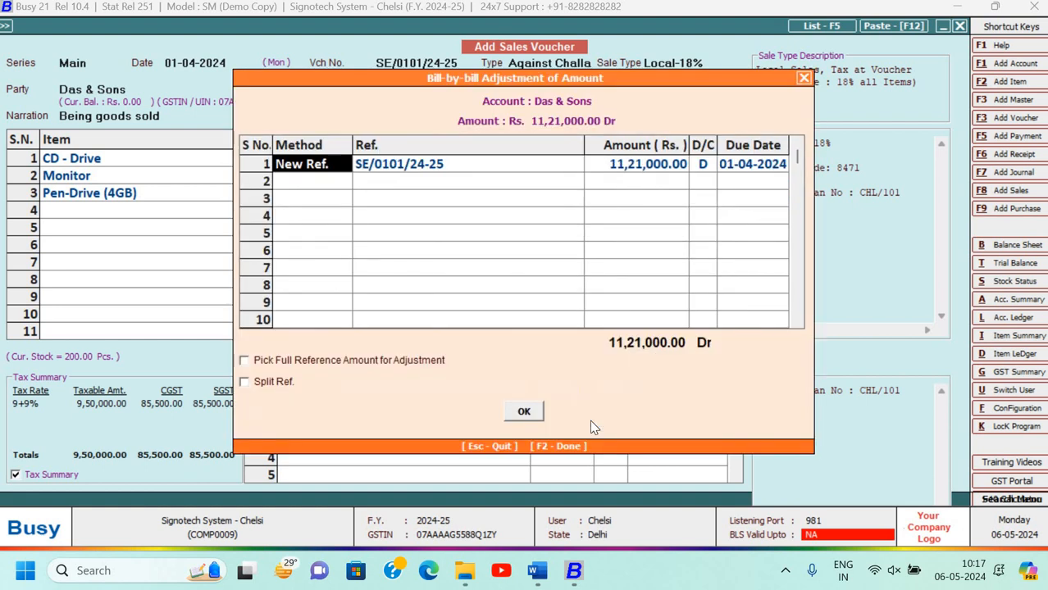
key("Return")
key("Return")
key("Return")
key("Return")
key("Return")
key("Return")
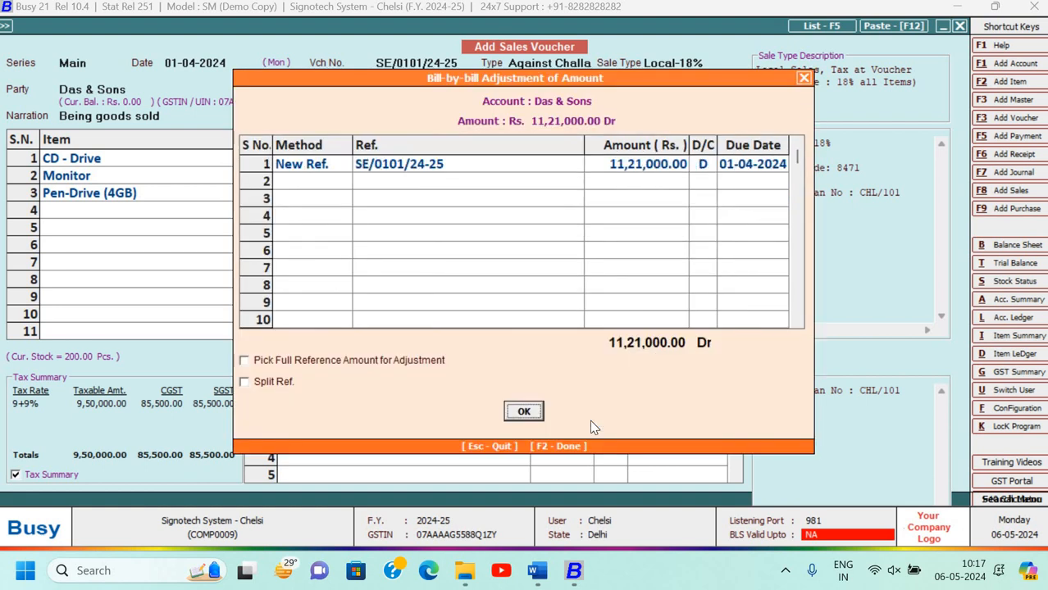
key("Return")
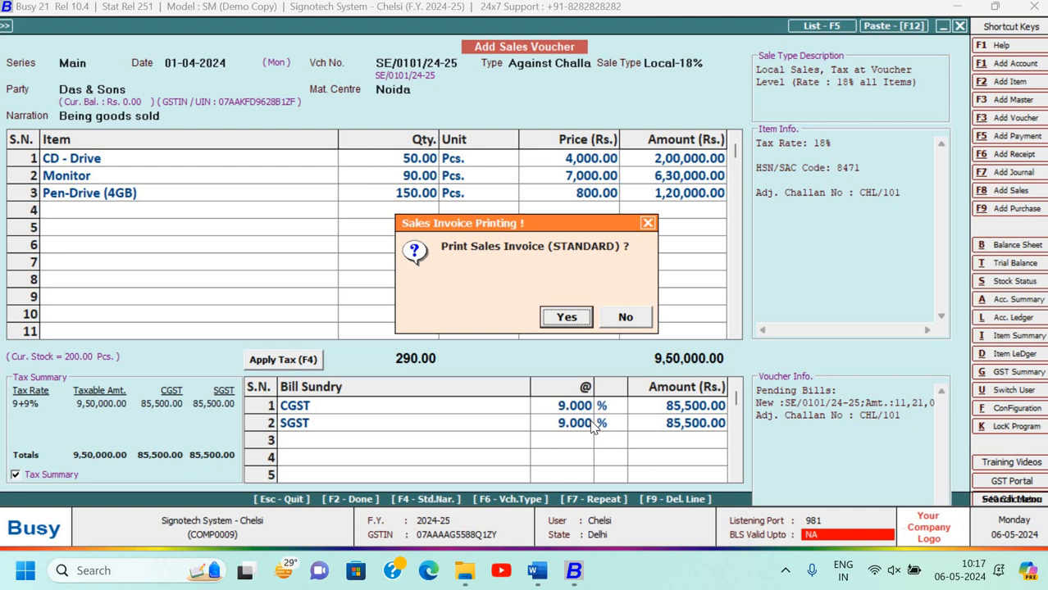
Save the default sales invoice configuration and open a print preview of one copy in the STANDARD format.
key("Return")
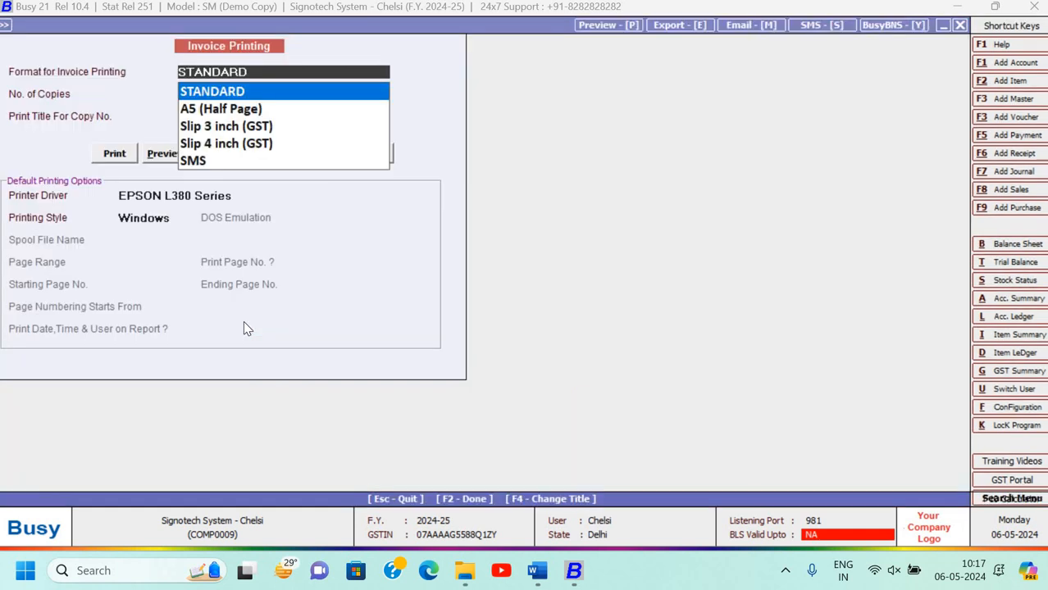
key("Return")
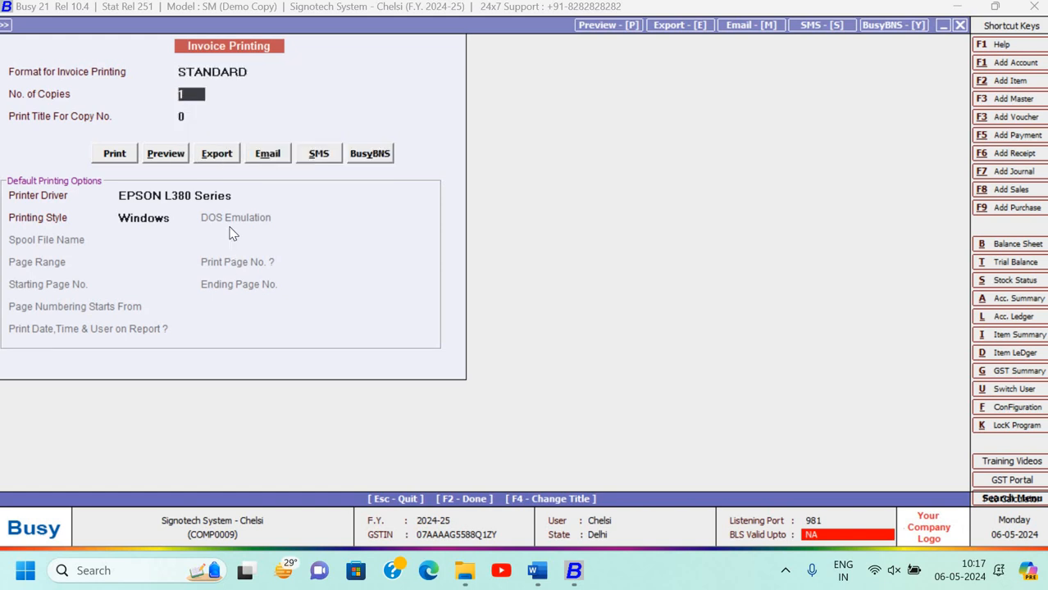
left_click(163, 157)
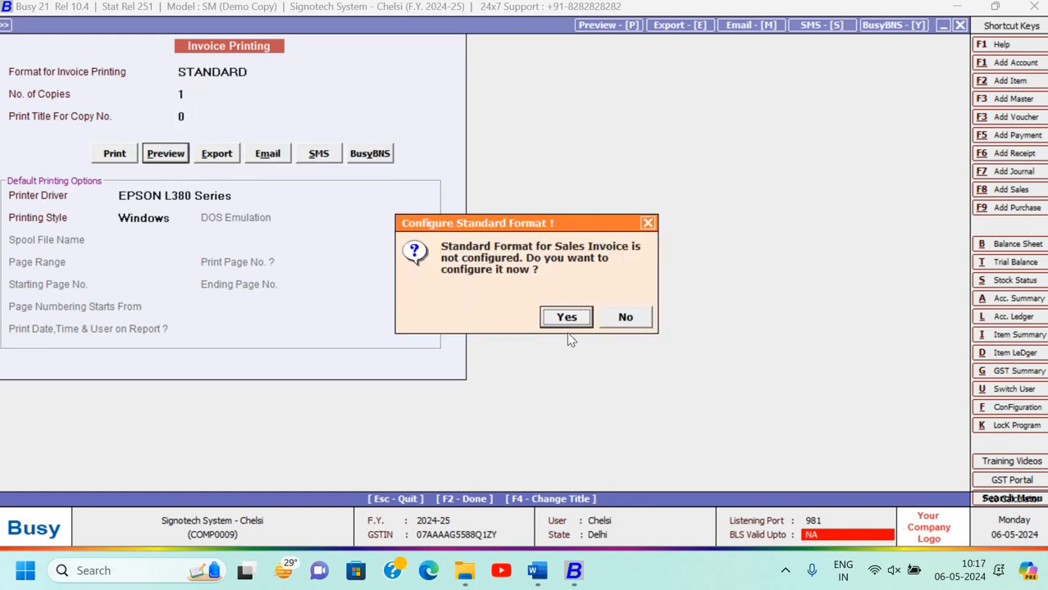
left_click(567, 324)
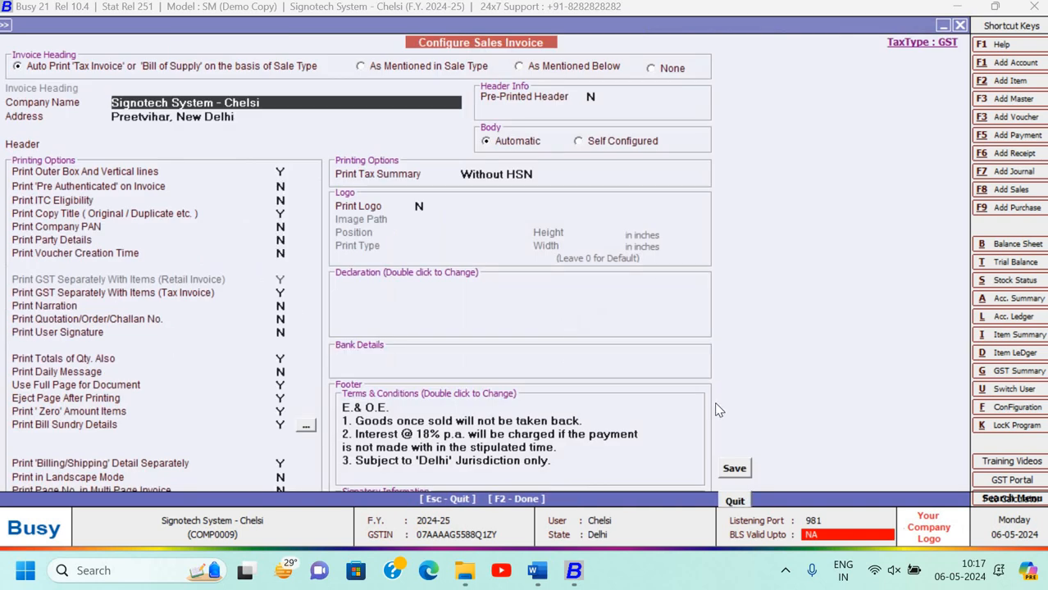
key("F2")
key("Return")
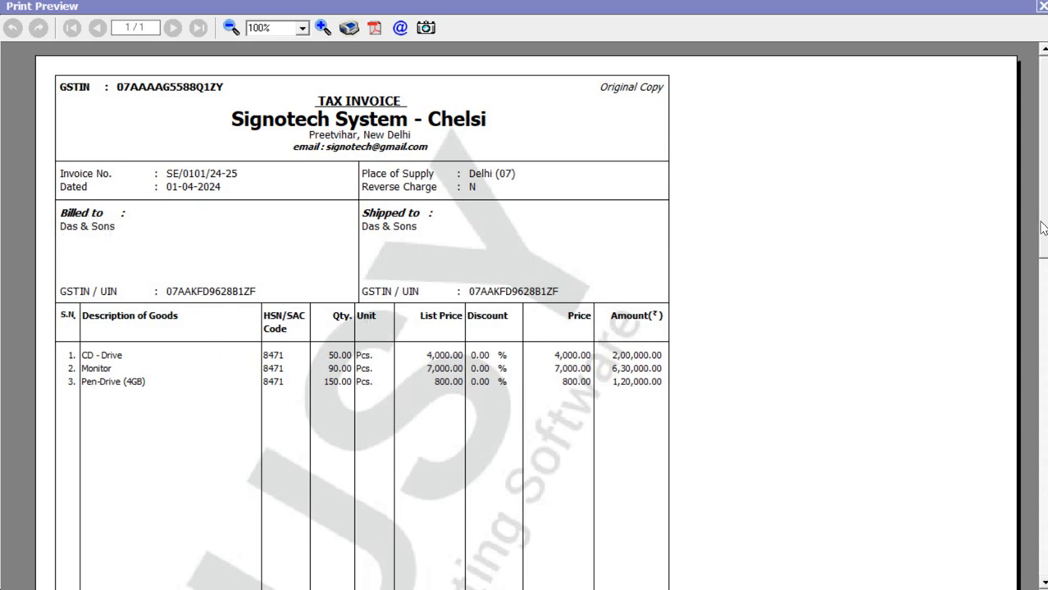
Review the previewed tax invoice from its header down to the totals and signature block, and close the preview.
left_click_drag(1043, 227, 1036, 401)
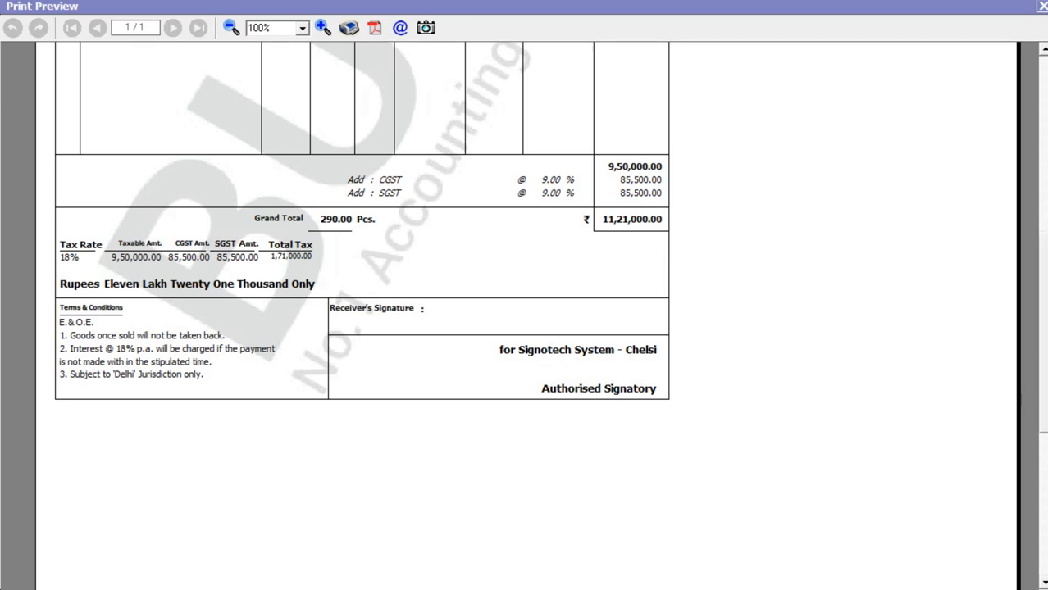
left_click(1042, 486)
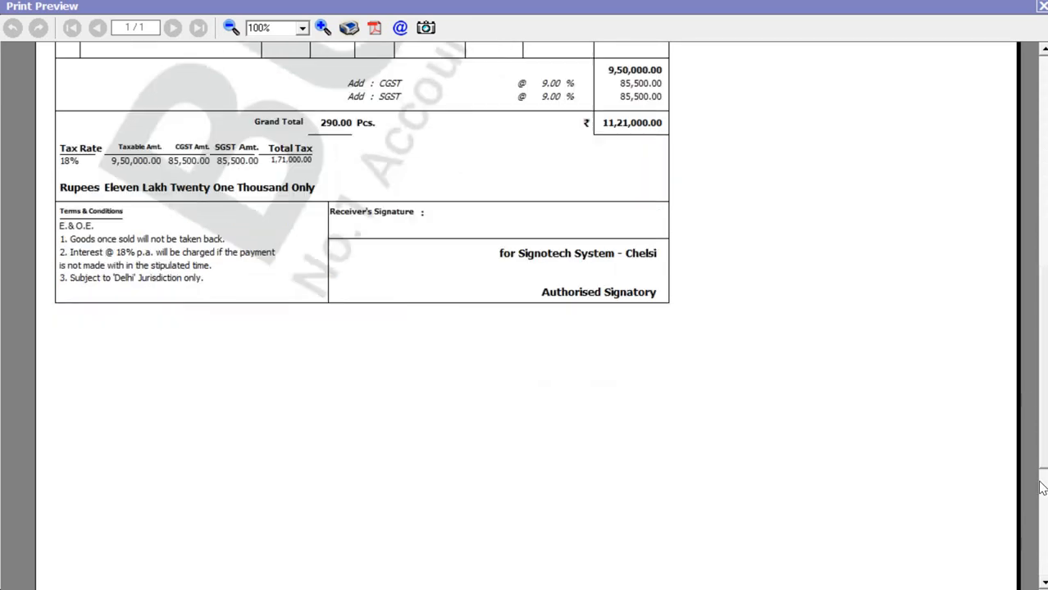
left_click(1042, 488)
left_click(1043, 512)
scroll(1016, 227, "up", 10)
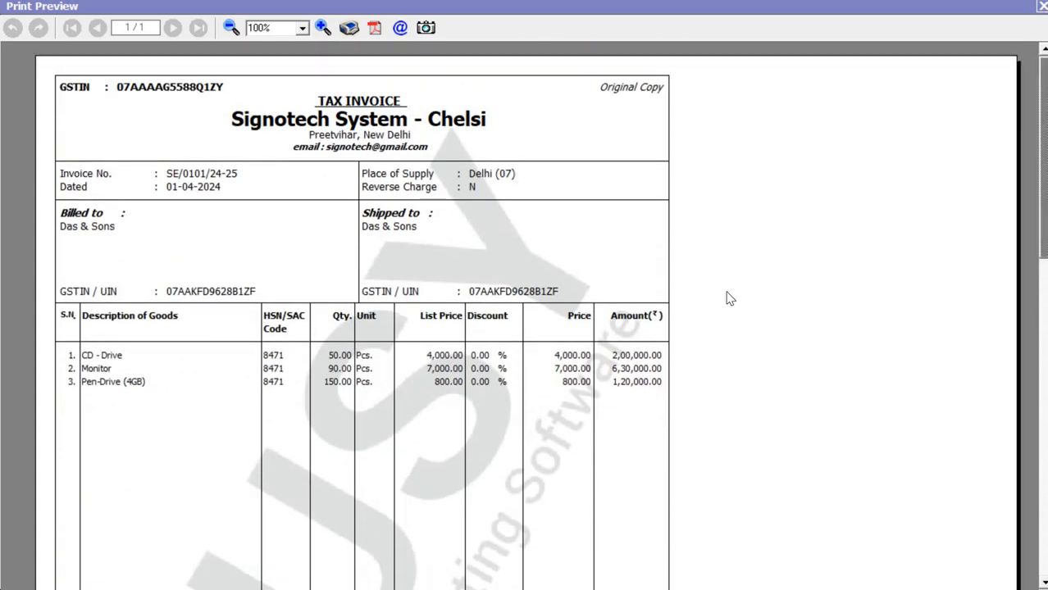
key("Escape")
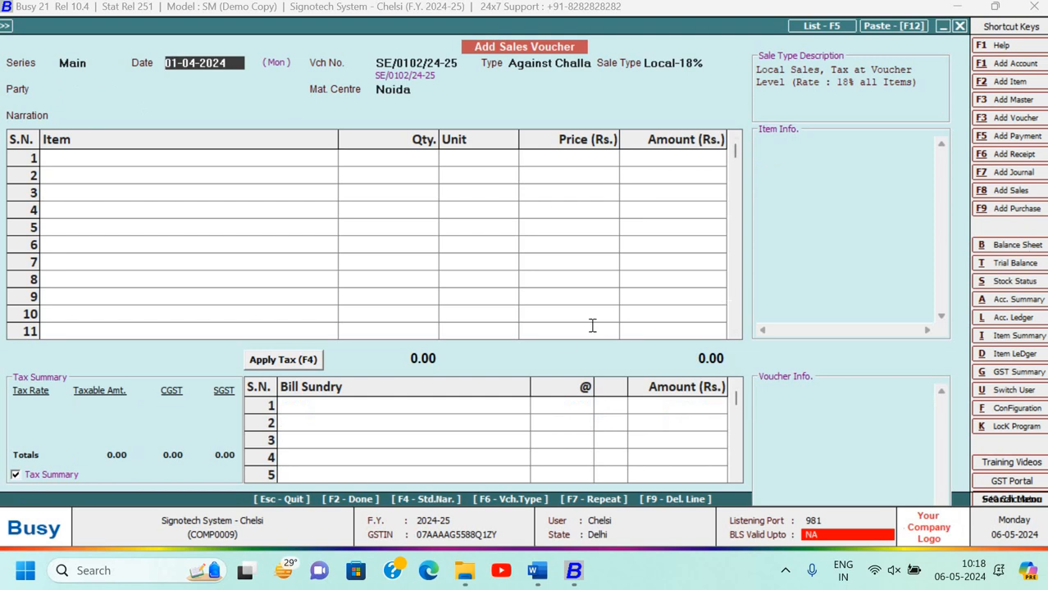
Switch to the Word assignment and read task 5 about returning Pen-drives to R.K.Electronics.
key("alt+Tab")
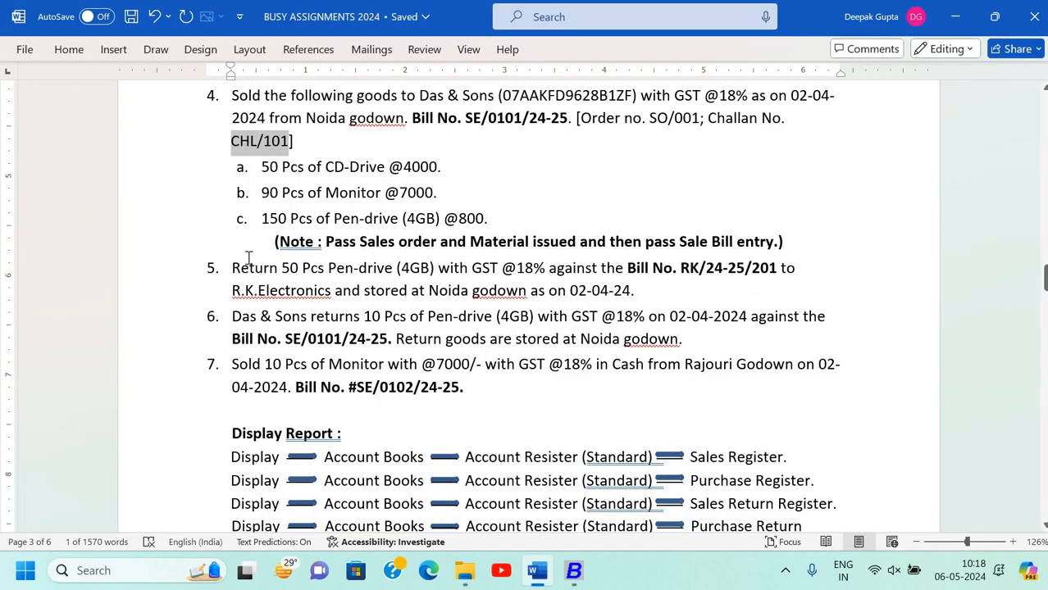
scroll(249, 260, "down", 1)
scroll(246, 269, "up", 1)
left_click(599, 290)
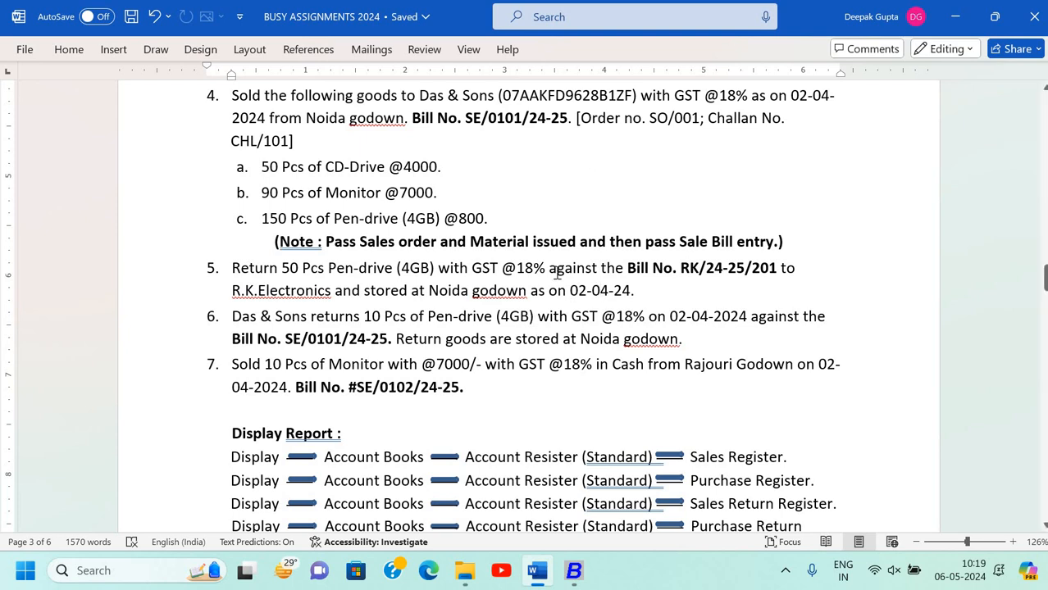
Switch back to Busy and close the sales voucher entry, returning to the list of transaction types.
key("alt+Tab")
key("Escape")
key("Return")
key("Escape")
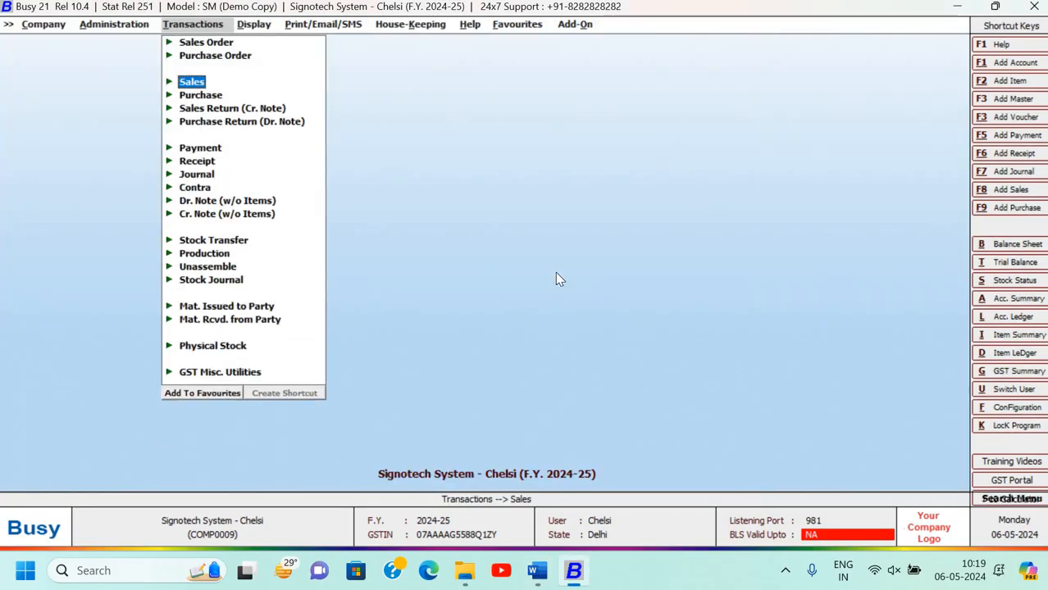
key("Down")
key("Down")
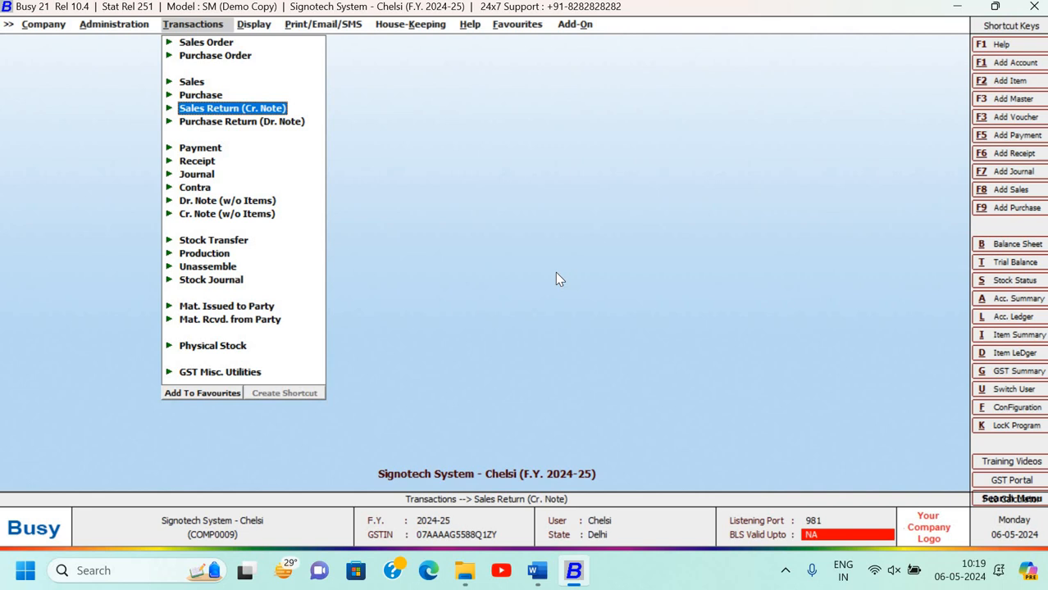
key("Down")
key("Down")
key("Down")
key("Down")
key("Down")
key("Down")
key("Down")
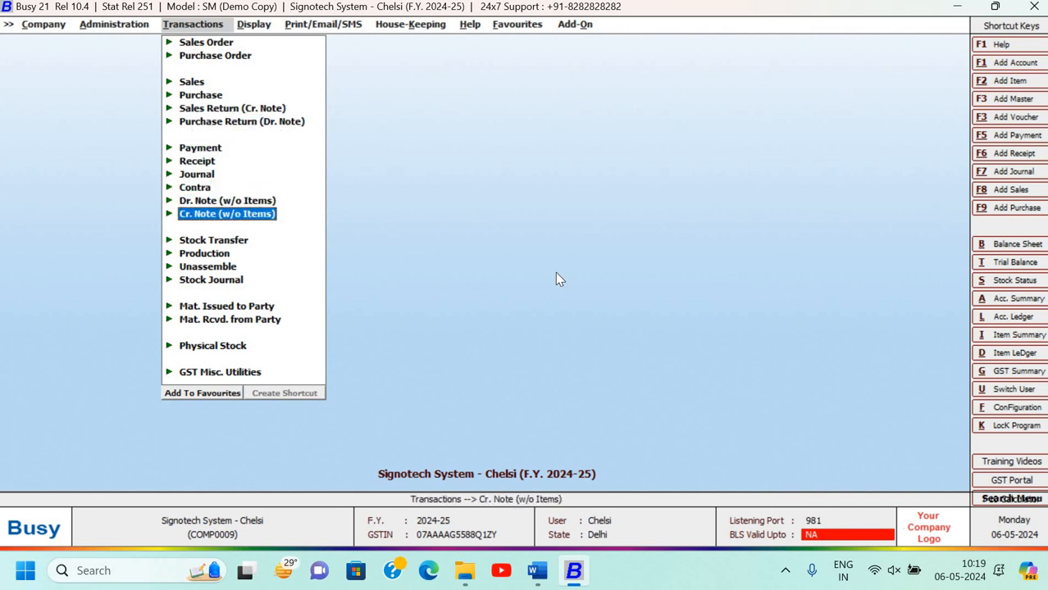
key("Down")
key("Down")
key("Up")
key("Up")
key("Up")
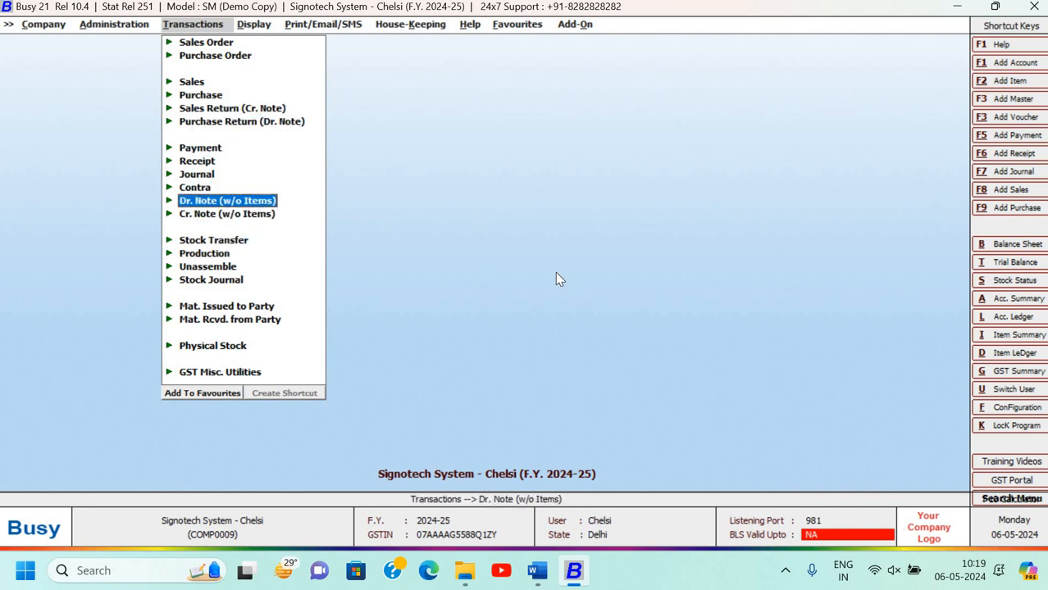
key("Down")
key("Up")
key("Down")
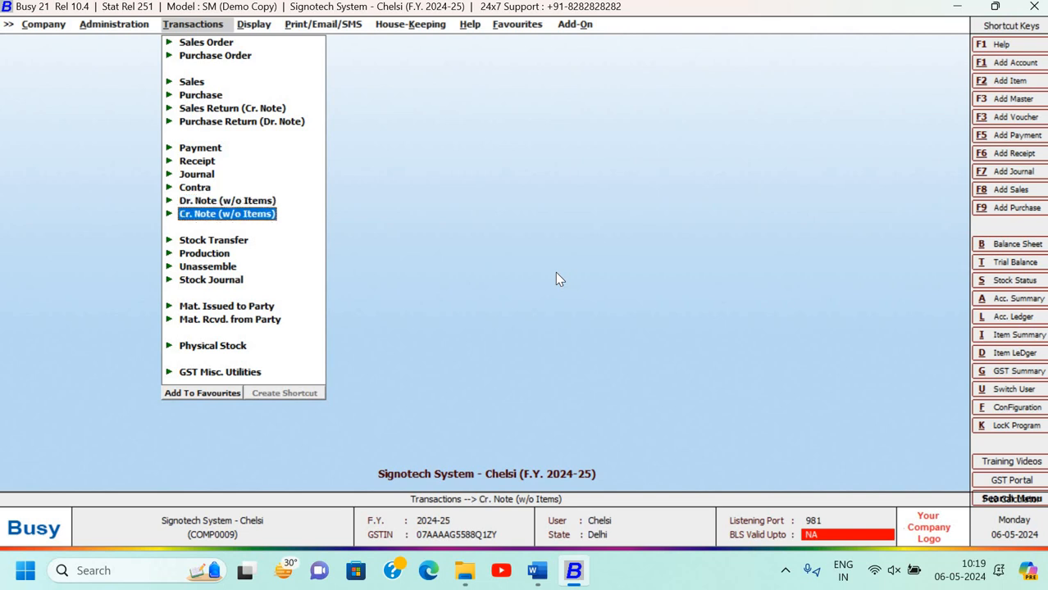
key("Up")
key("Down")
key("Up")
key("Down")
key("Up")
key("Up")
key("Up")
key("Up")
key("Up")
key("Up")
key("Up")
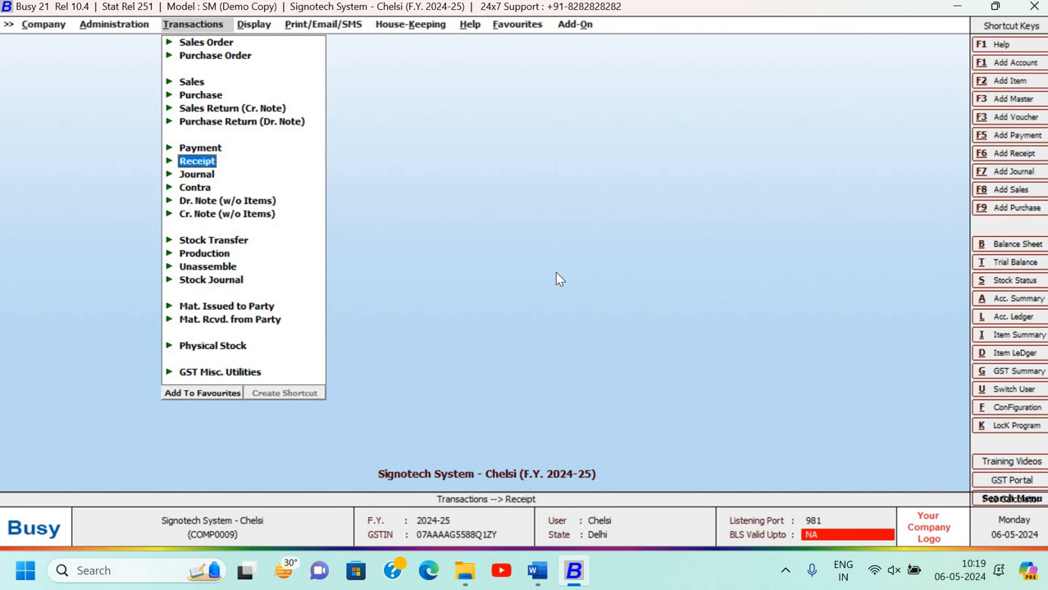
key("Down")
key("Up")
key("Down")
key("Up")
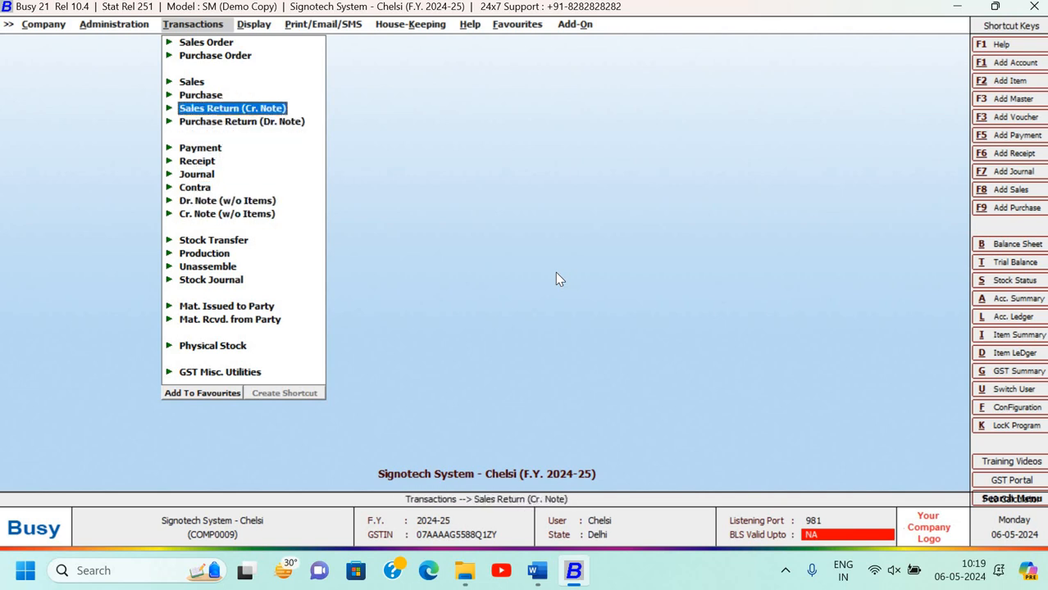
Open a new Purchase Return (Dr. Note) voucher, check the return date in task 5, and date the voucher 02-04-2024.
key("Down")
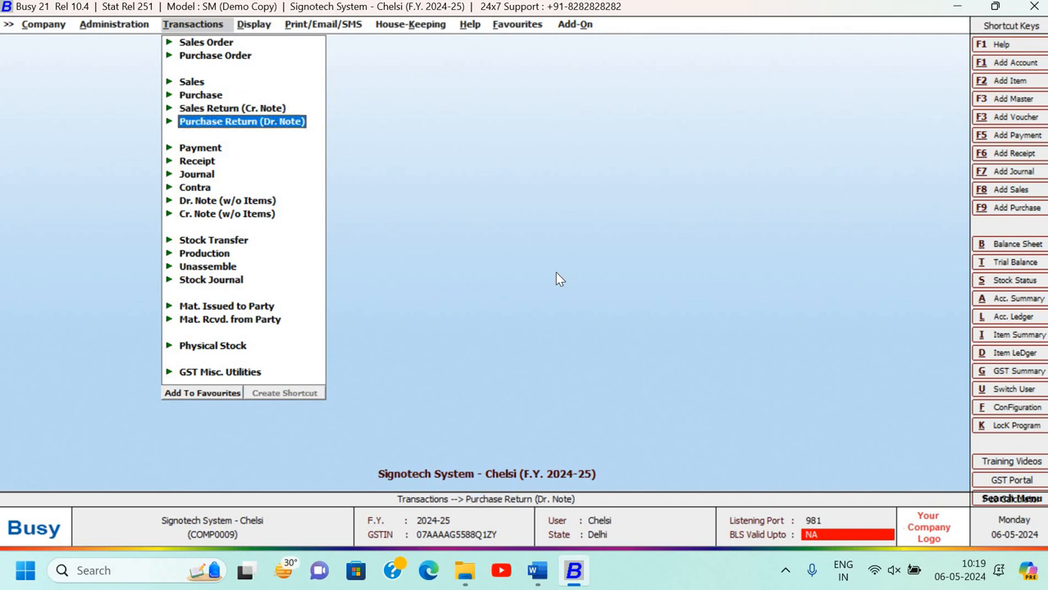
key("Return")
key("Return")
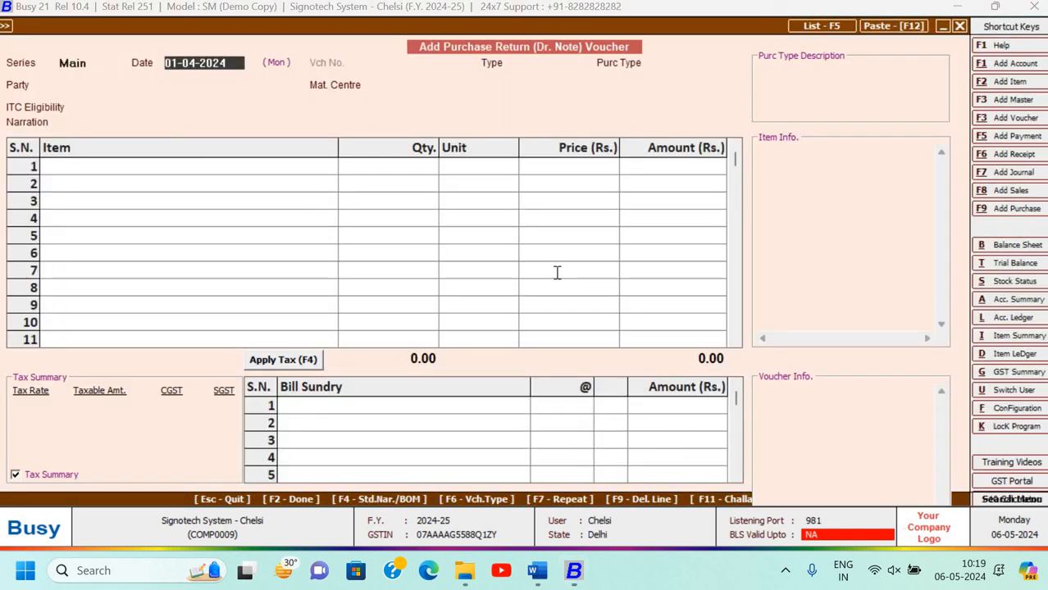
key("alt+Tab")
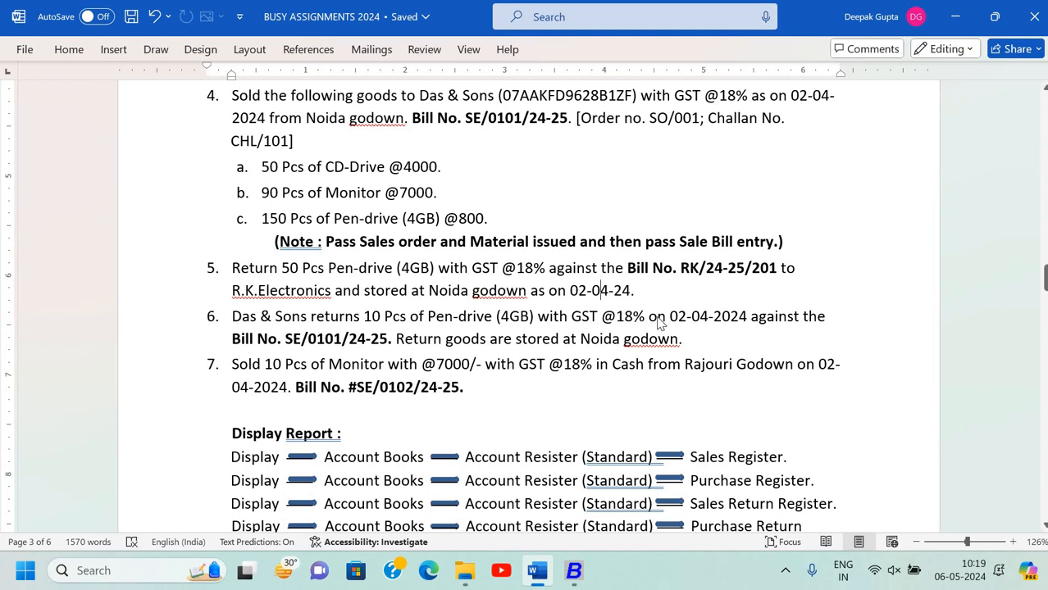
key("alt+Tab")
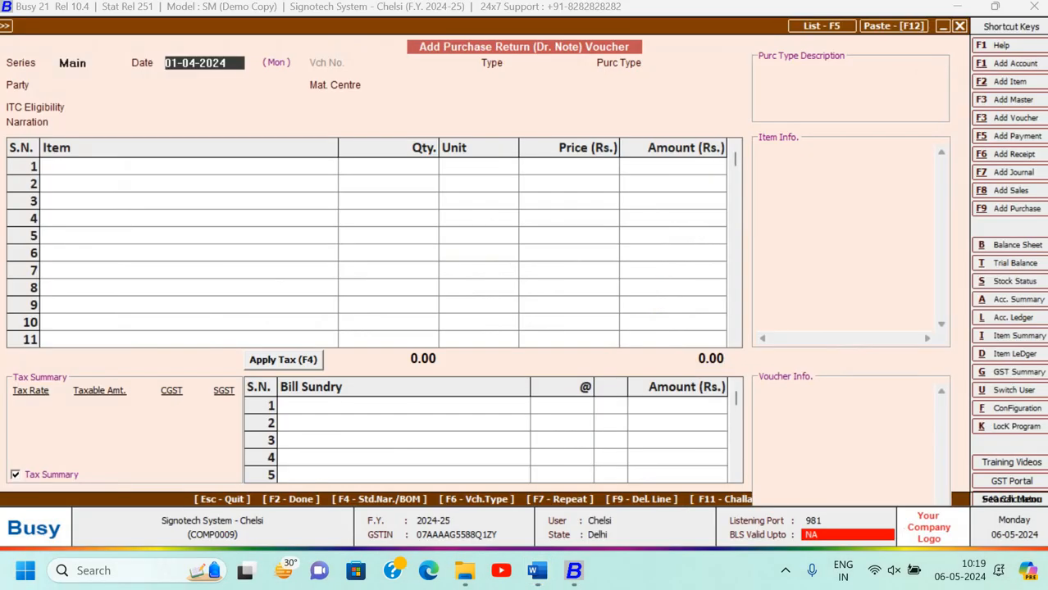
type("2-4")
key("Return")
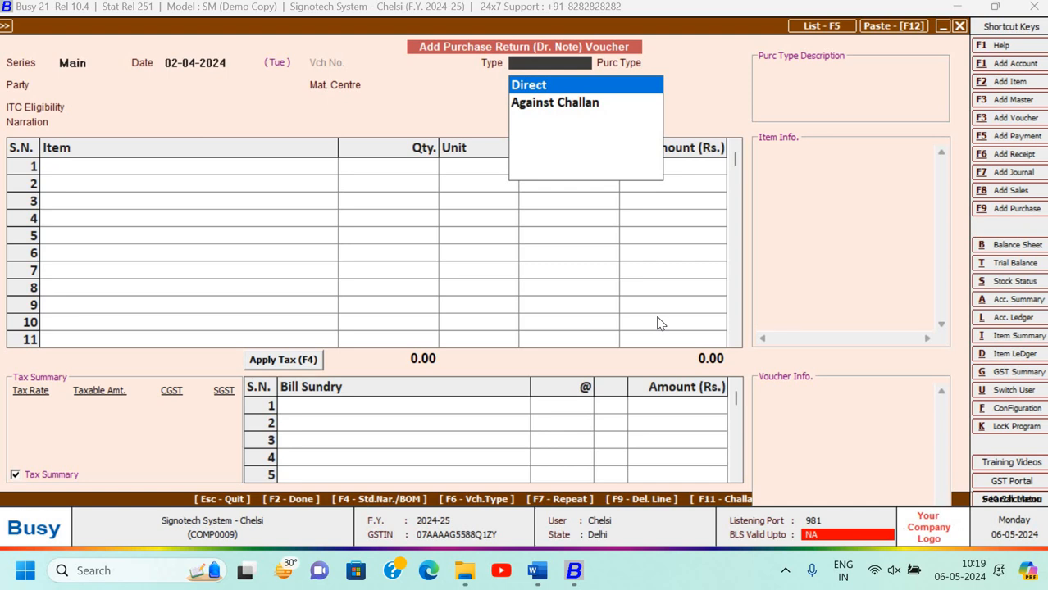
Make the purchase return Direct with purchase type Local-18% and R.K.Electronics as the party.
key("Return")
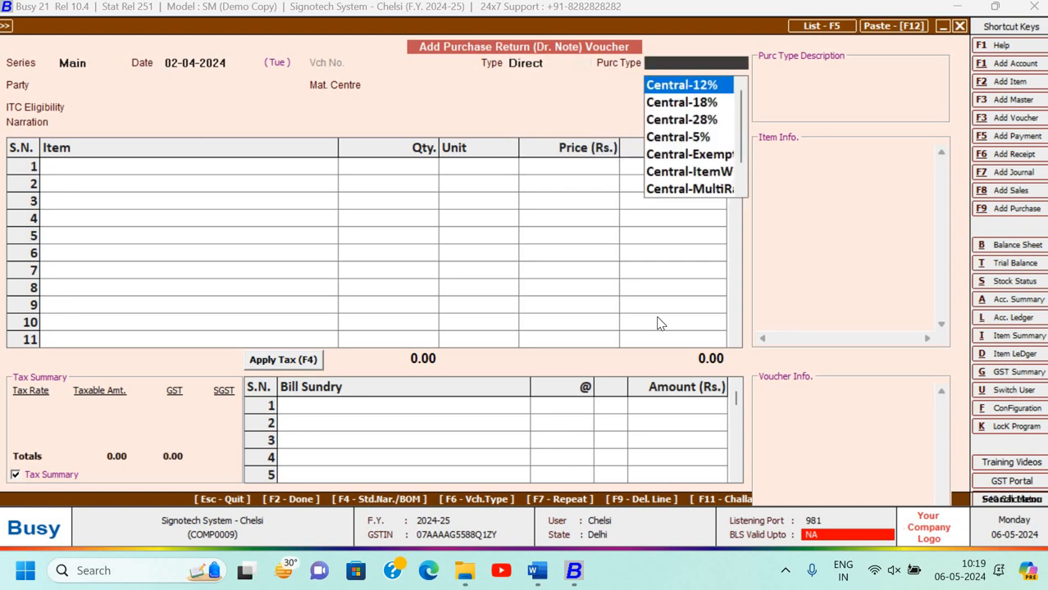
type("lo")
key("Down")
key("Return")
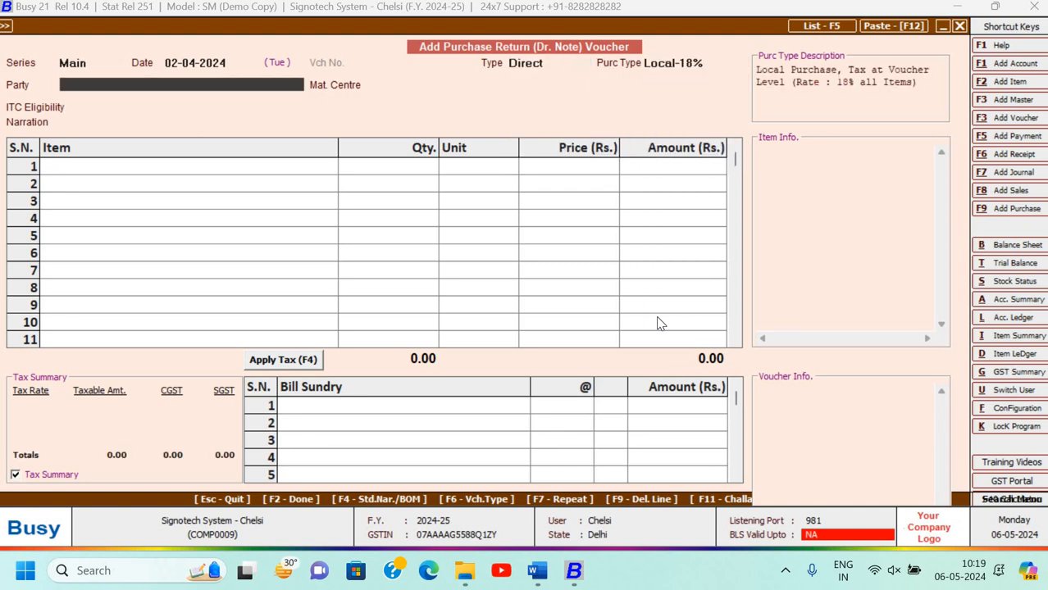
type("r")
key("Return")
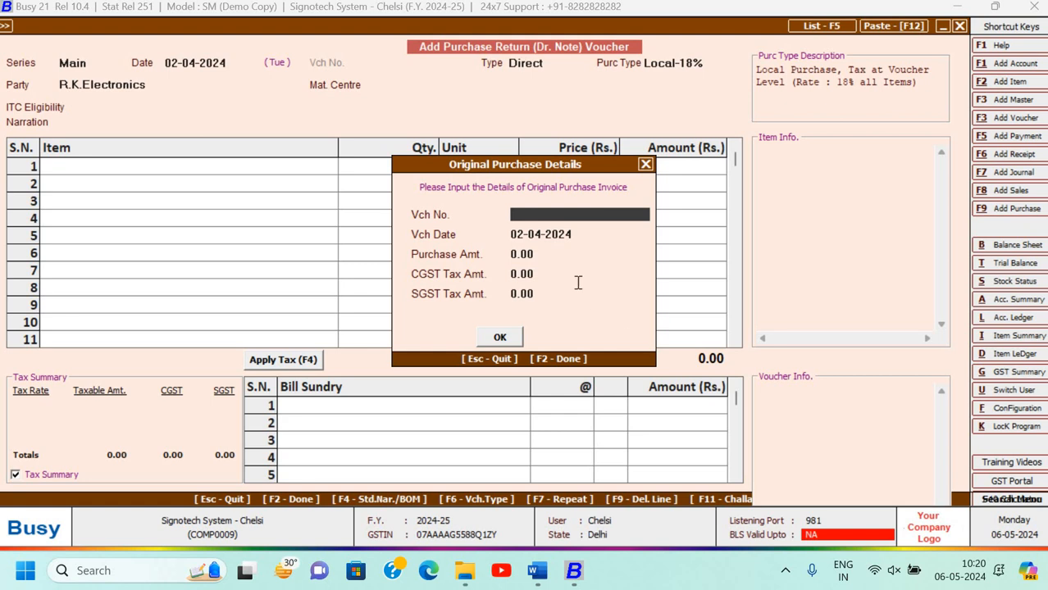
Copy bill number RK/24-25/201 from task 5 in Word into the original purchase voucher number in Busy.
key("alt+Tab")
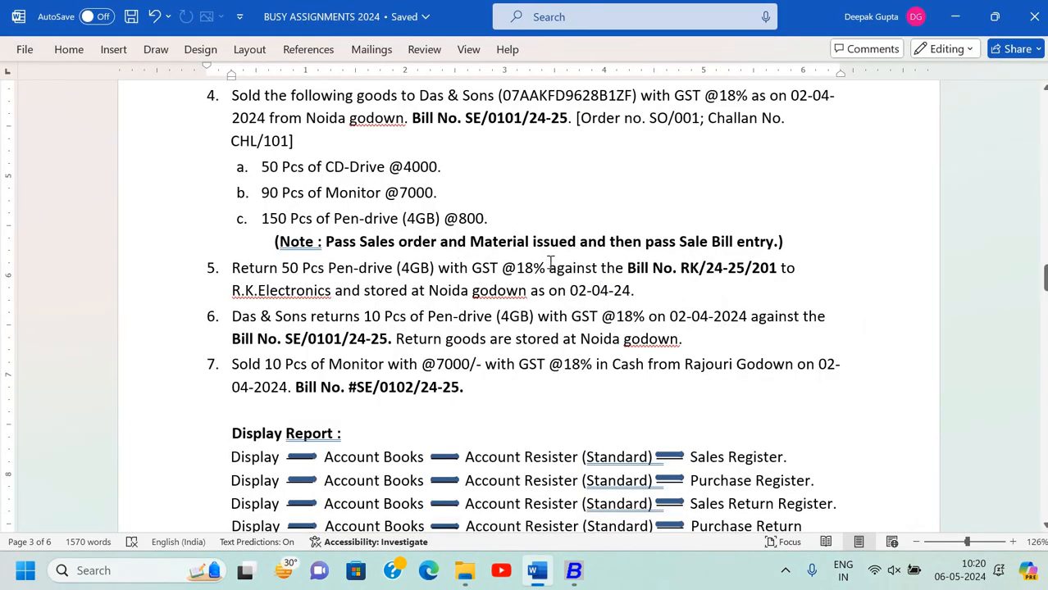
scroll(552, 264, "up", 1)
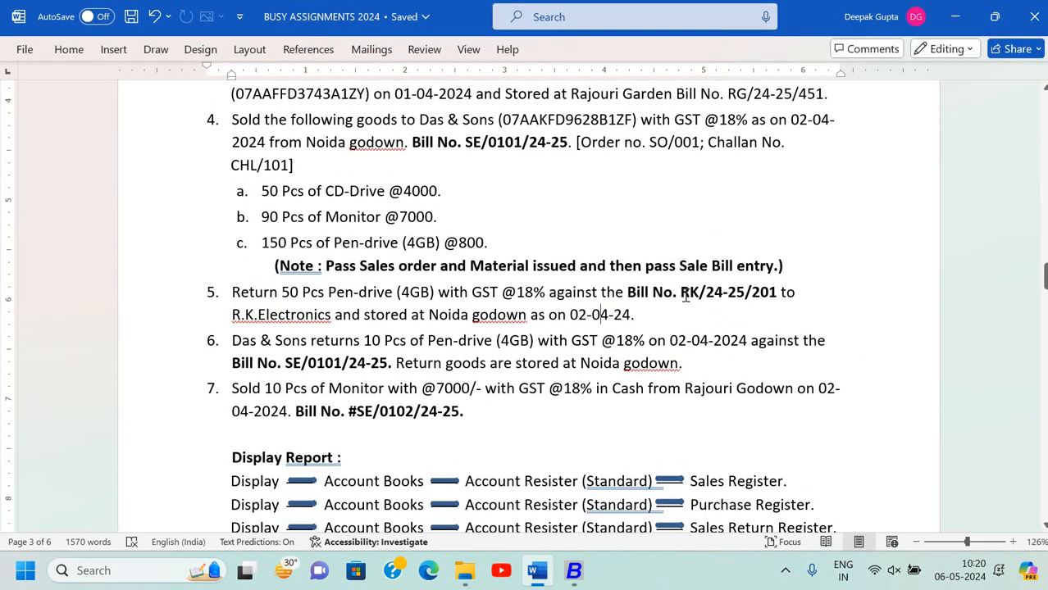
left_click_drag(686, 296, 776, 293)
key("ctrl+c")
key("alt+Tab")
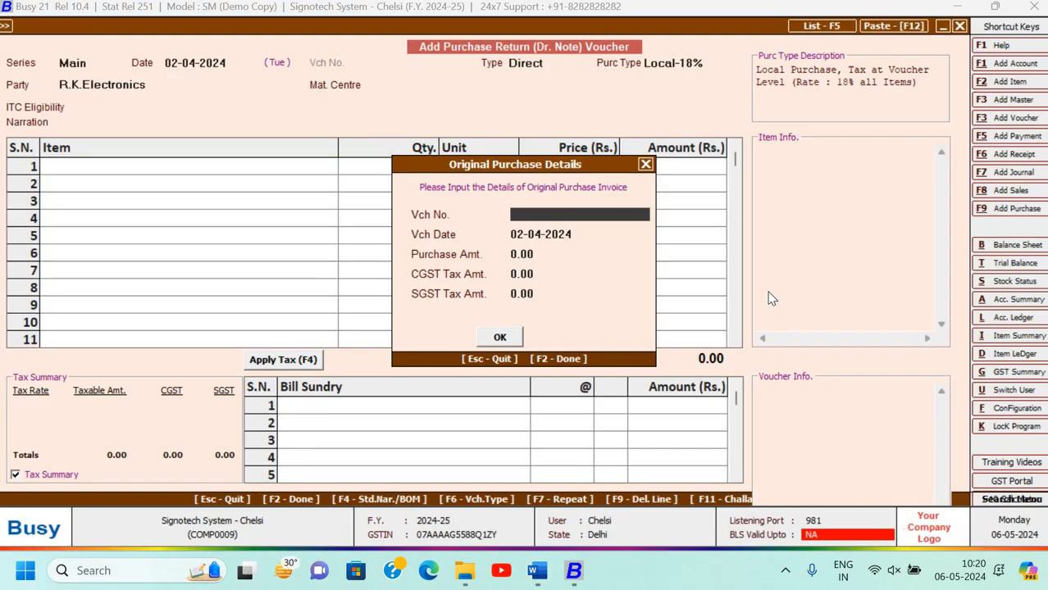
key("ctrl+v")
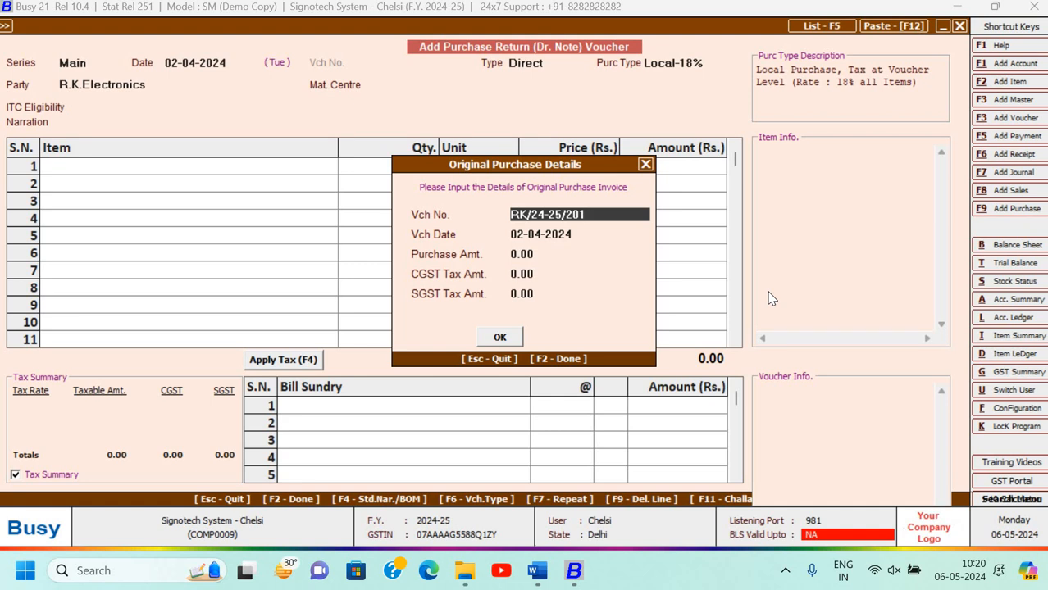
Accept the original purchase invoice's date and amounts, and decline copying its item details.
key("Return")
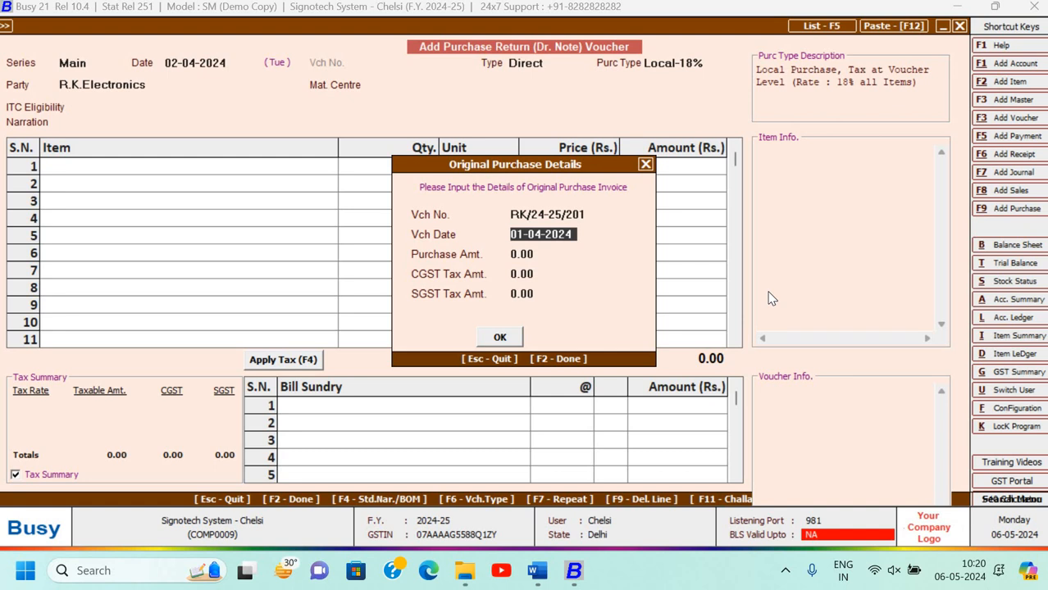
key("Return")
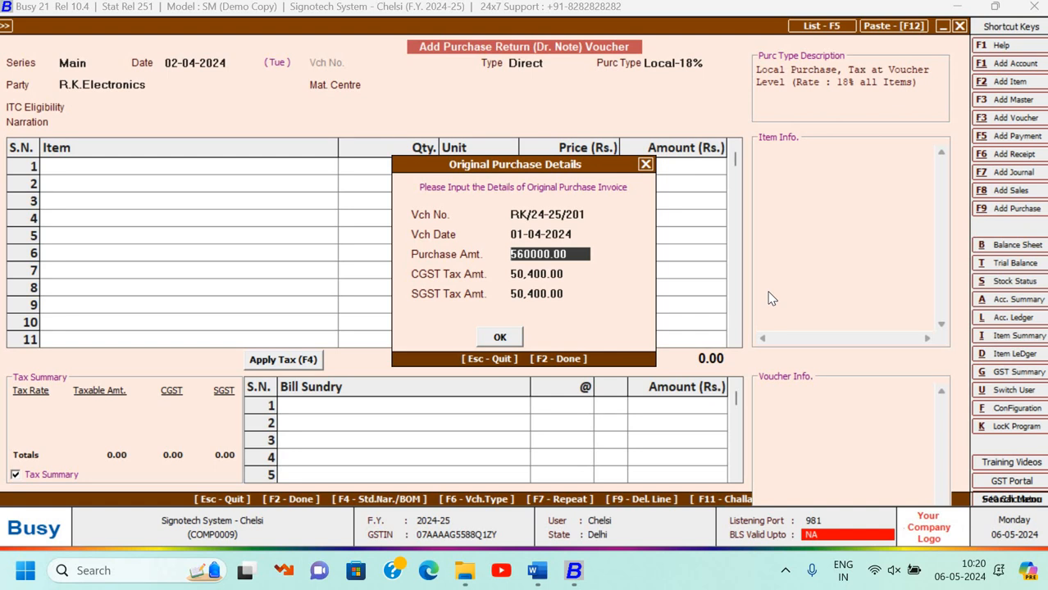
key("Return")
key("Return")
key("Return")
key("Return")
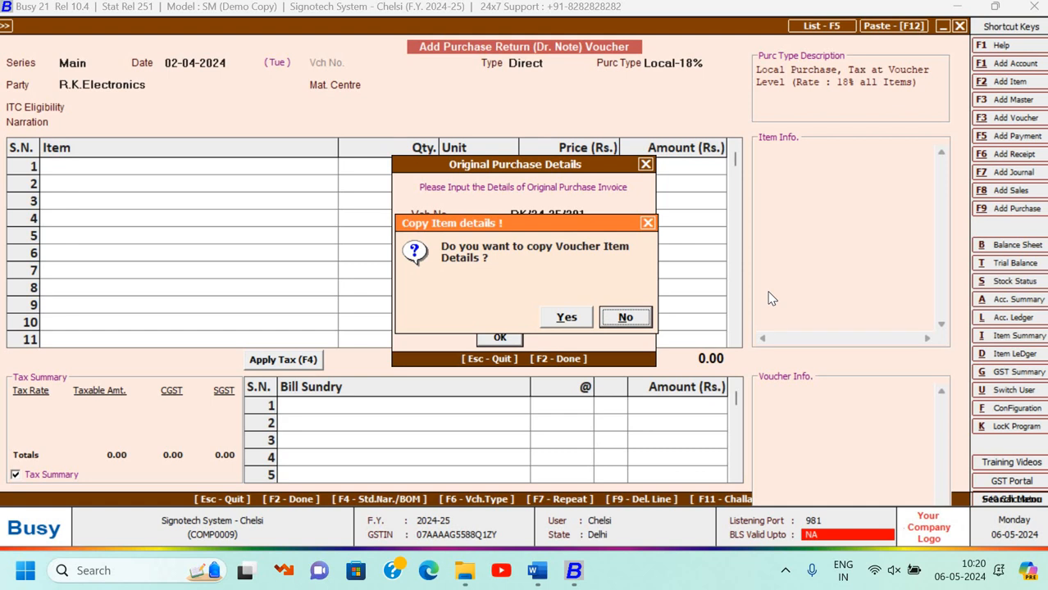
key("Return")
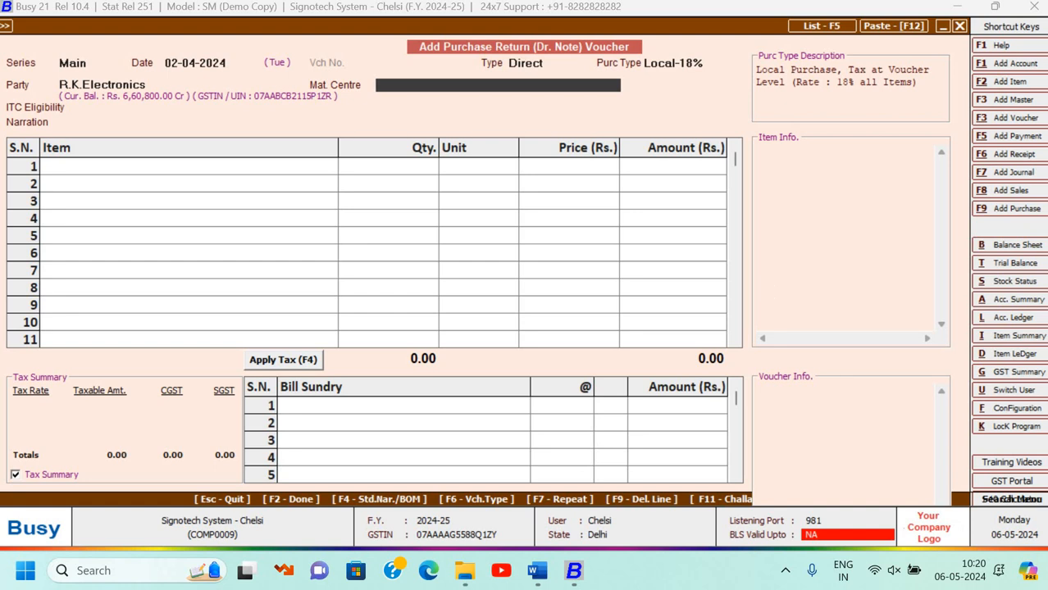
Set the material centre to Noida and the ITC eligibility to Input Goods/Services.
type("no")
key("Return")
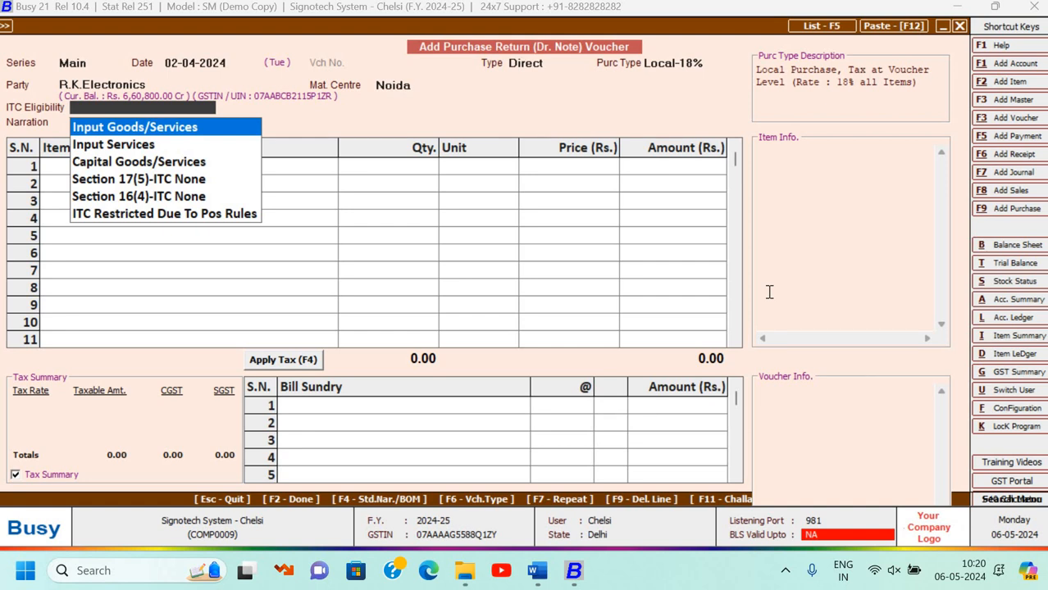
key("Return")
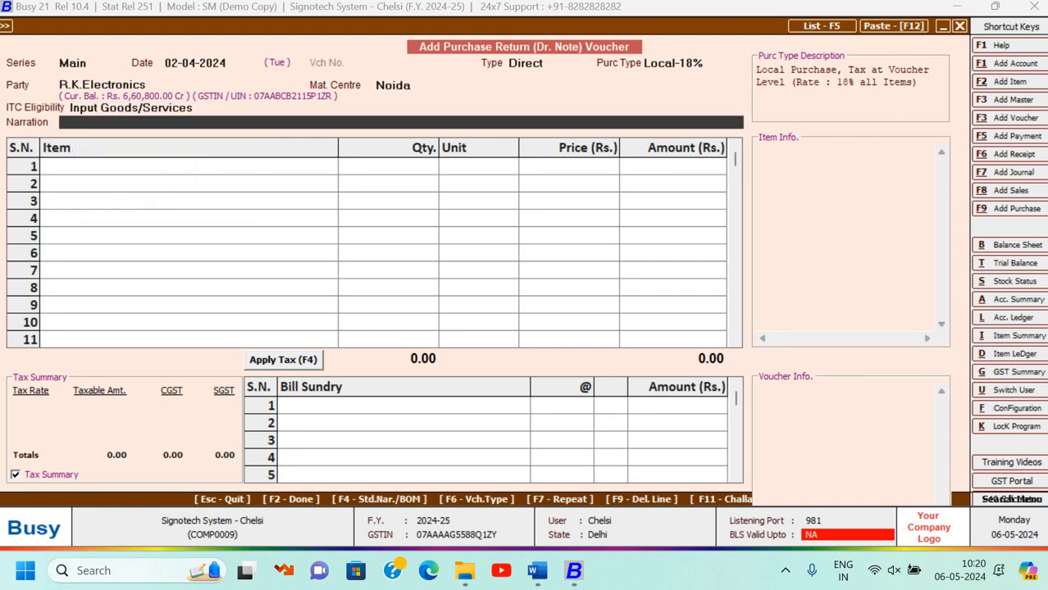
Enter the voucher narration "Being purchased goods return".
type("Being purchase")
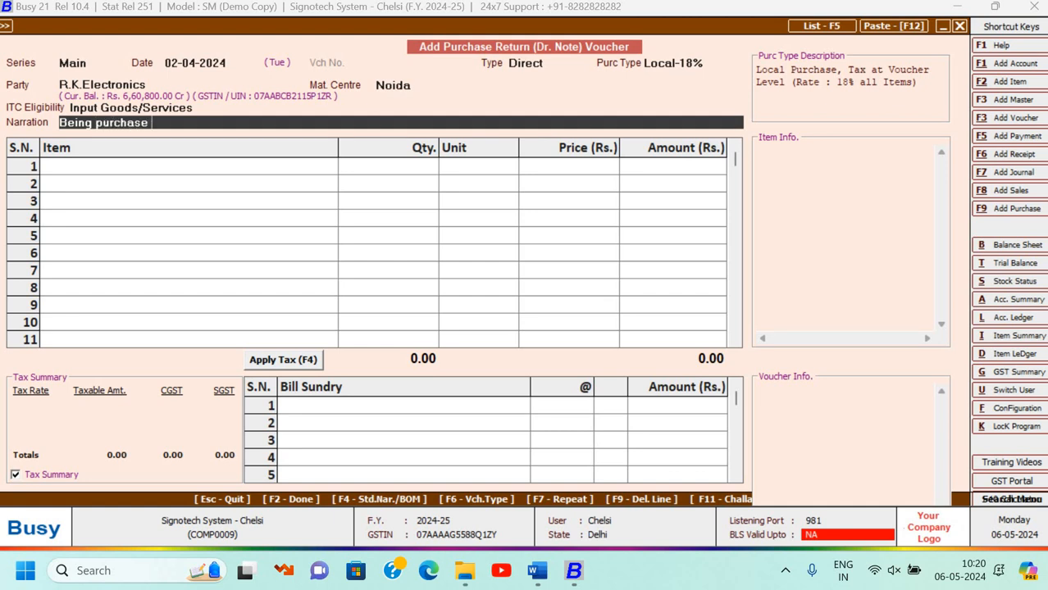
type("d goods retunr")
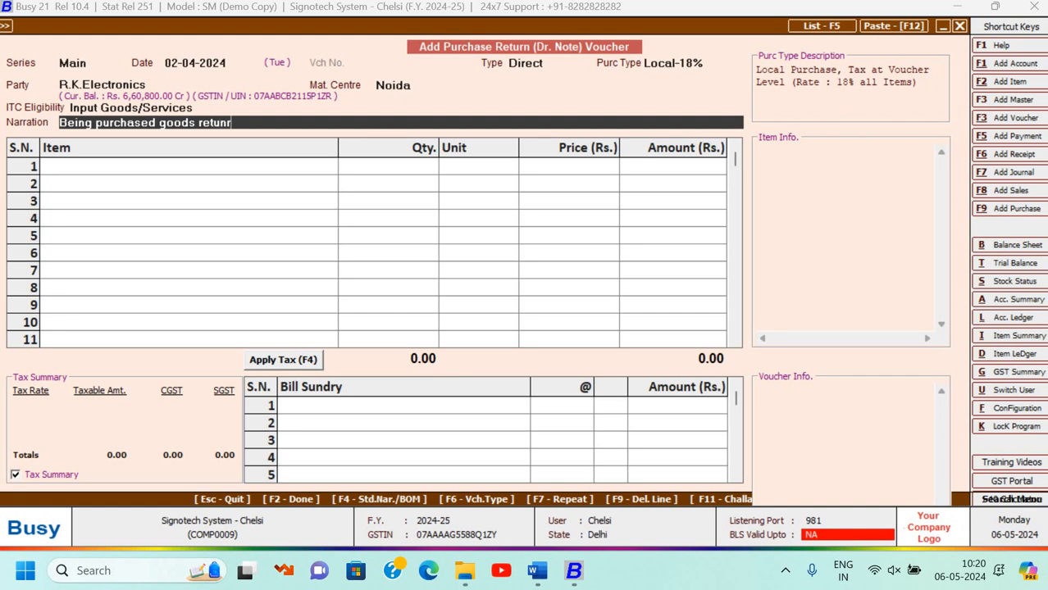
key("BackSpace")
key("BackSpace")
type("rn")
key("Return")
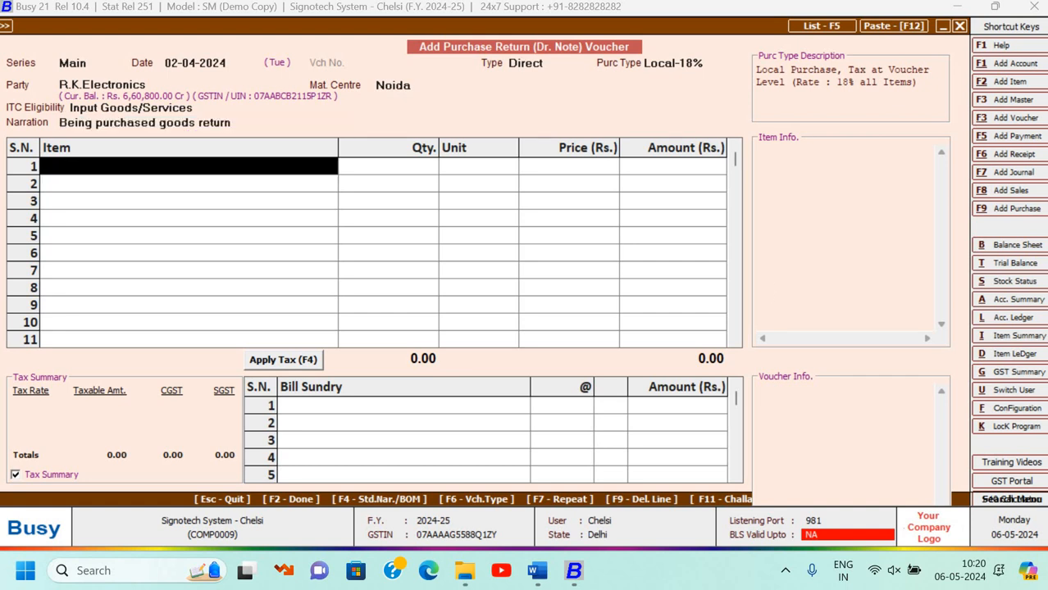
Add Pen-Drive (4GB) as the first returned item with a quantity of 50 Pcs., checking it against task 5.
key("alt+Tab")
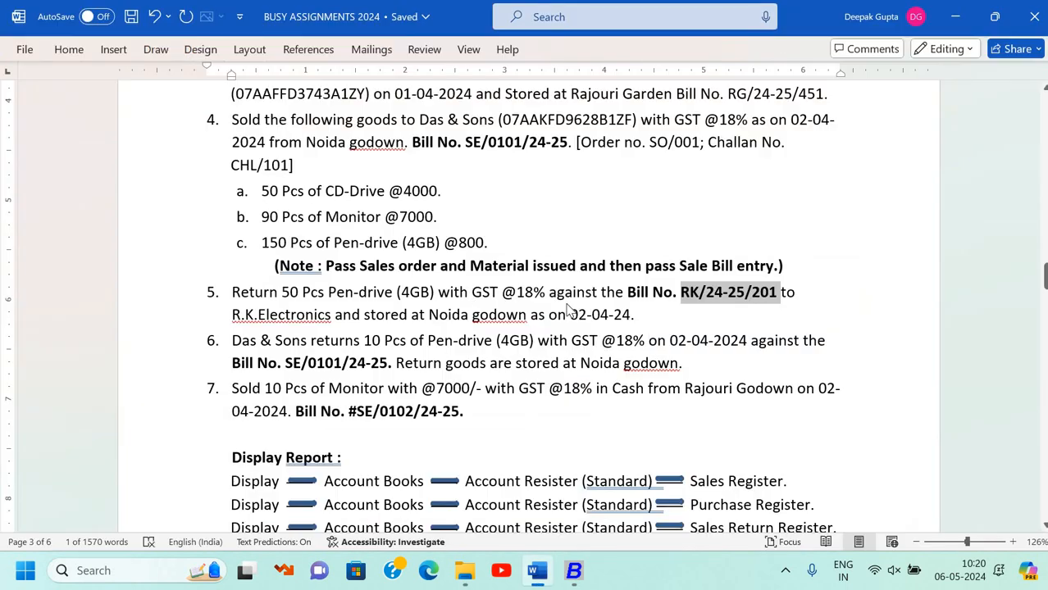
key("alt+Tab")
type("p")
key("Return")
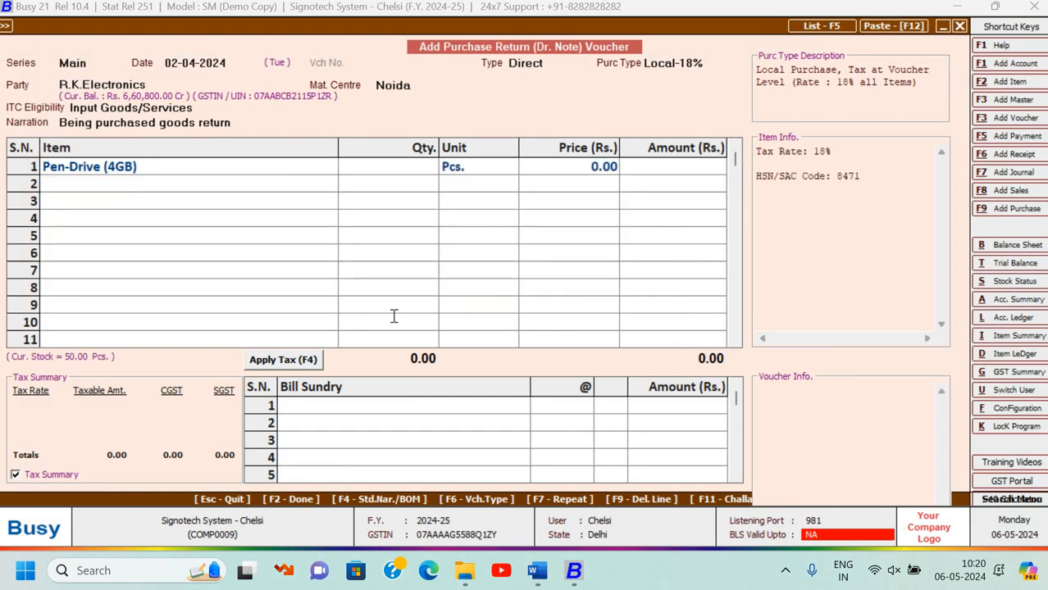
key("alt+Tab")
key("alt+Tab")
type("50")
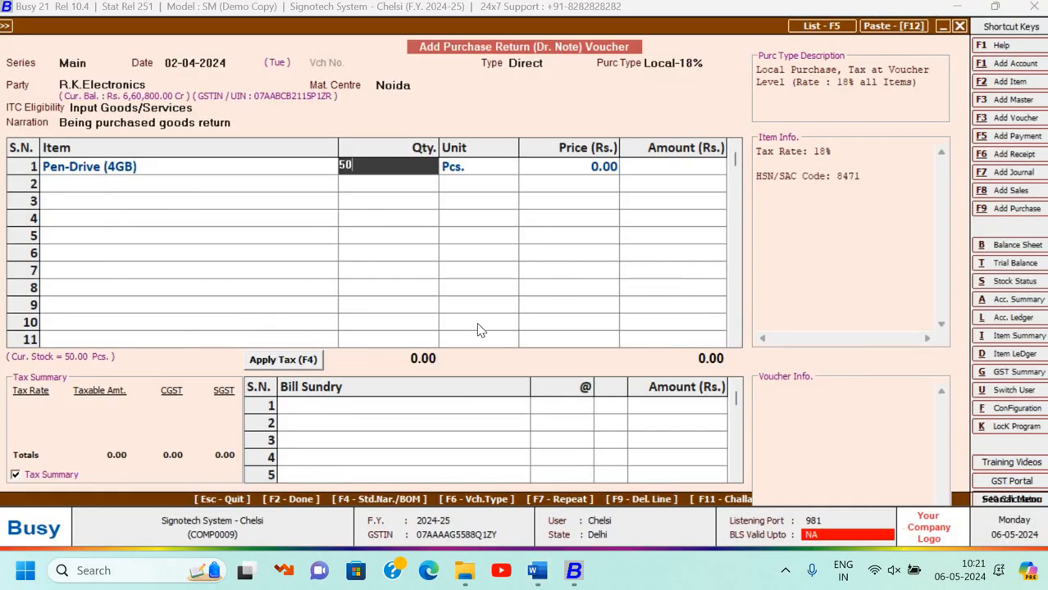
key("Return")
key("Return")
Look up the Pen-drive (4GB) purchase rate in the assignment's task 2 and set the returned item's price to 500.
key("alt+Tab")
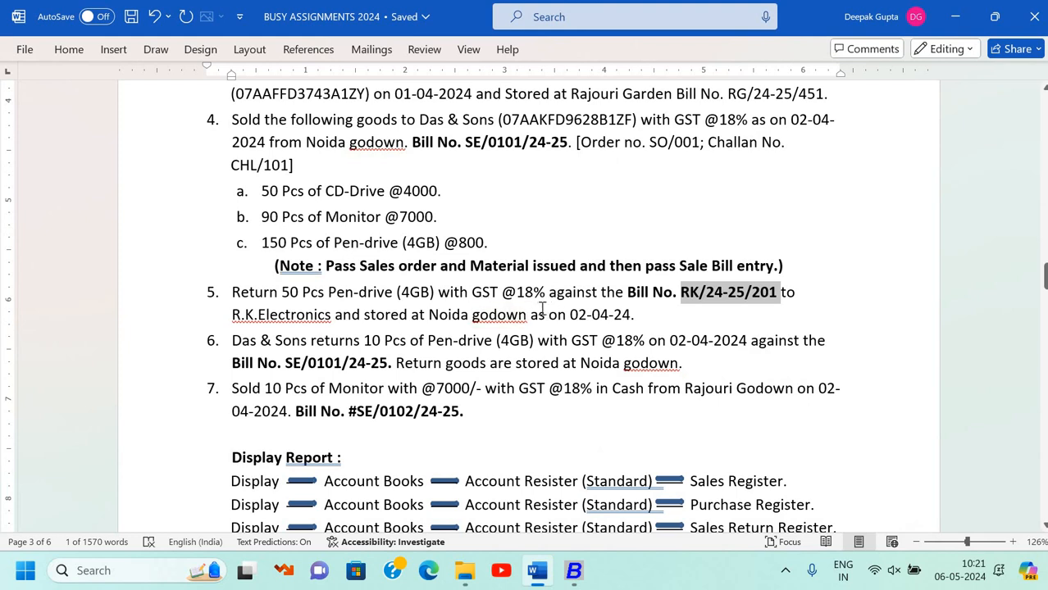
scroll(541, 308, "up", 3)
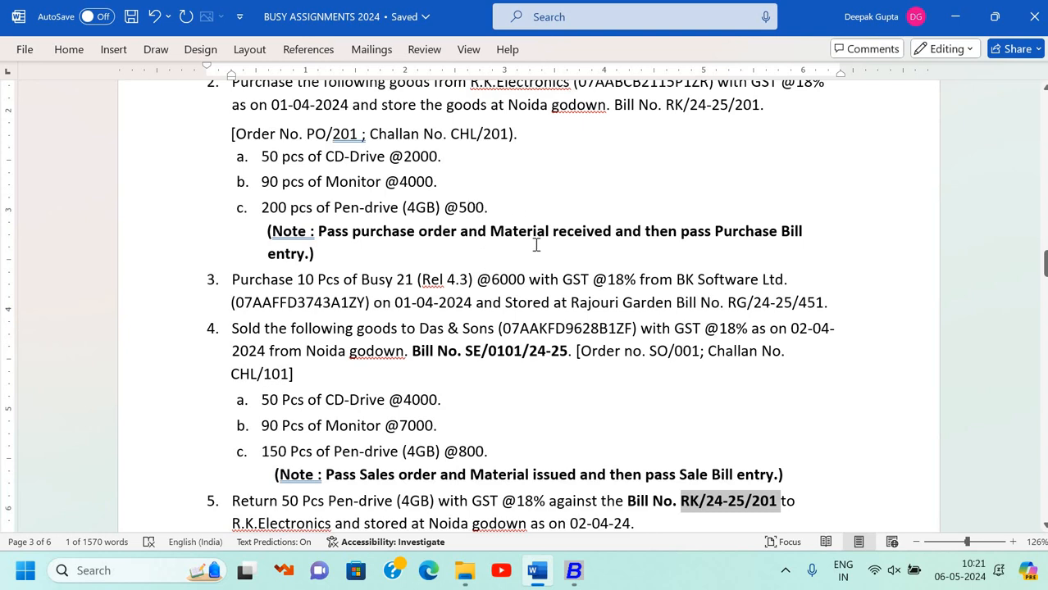
scroll(524, 246, "up", 1)
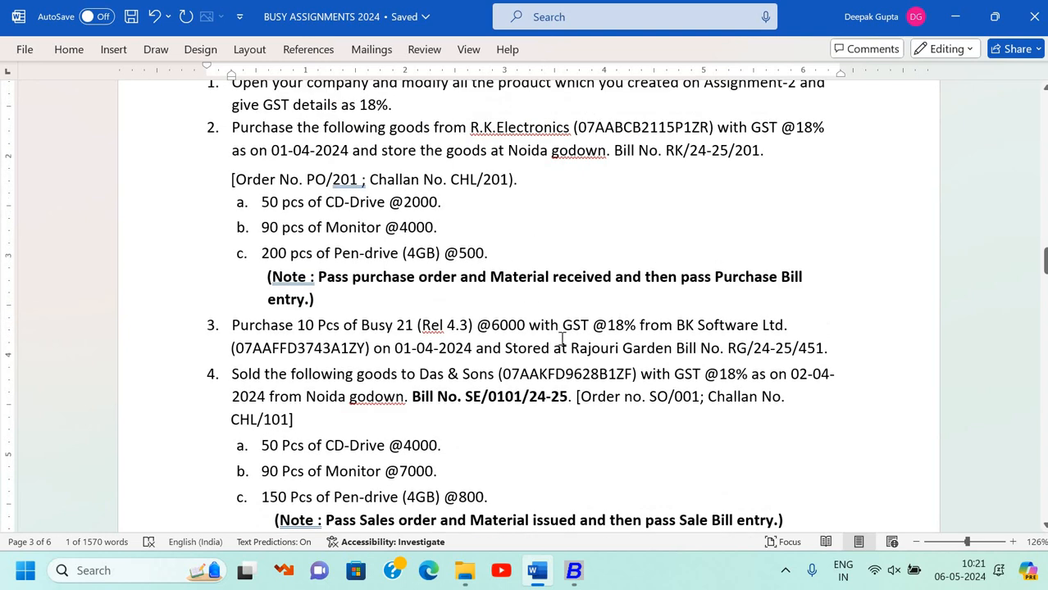
scroll(563, 339, "down", 7)
key("alt+Tab")
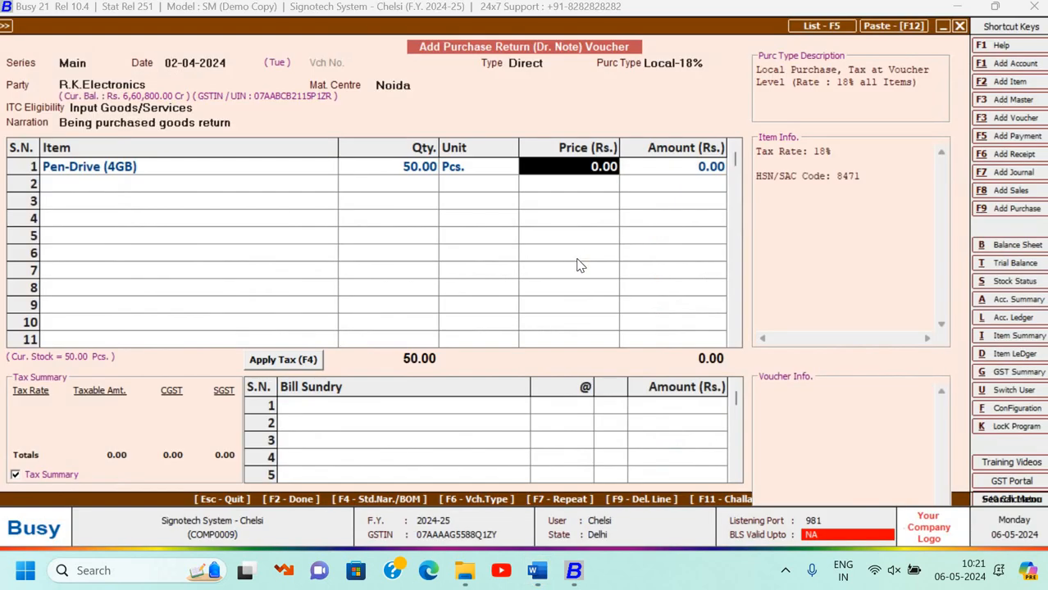
type("500")
key("Return")
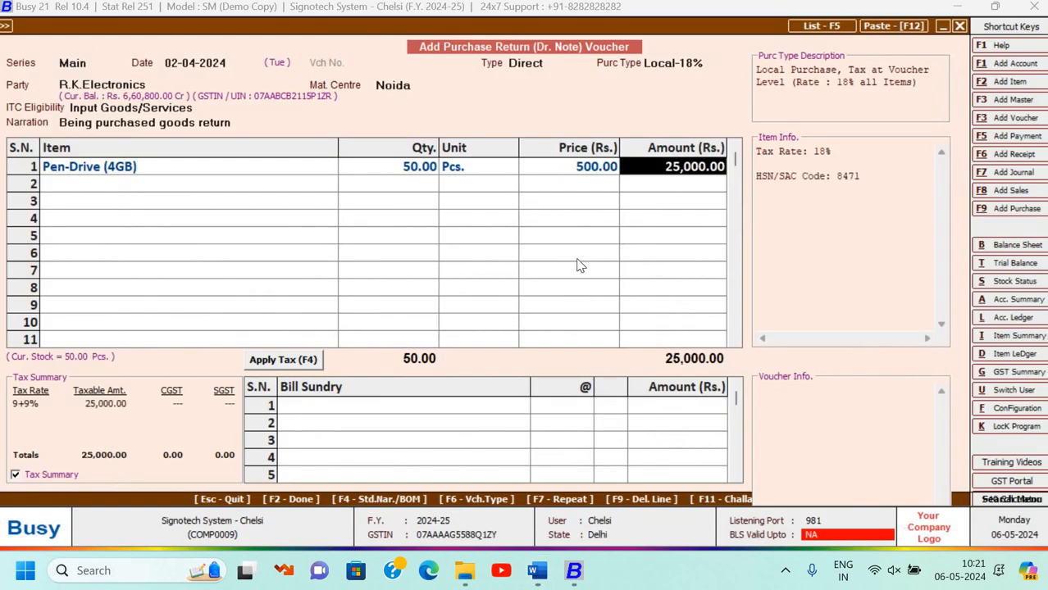
Finish the item list and add CGST and SGST at 9% each as bill sundries.
key("Return")
key("Return")
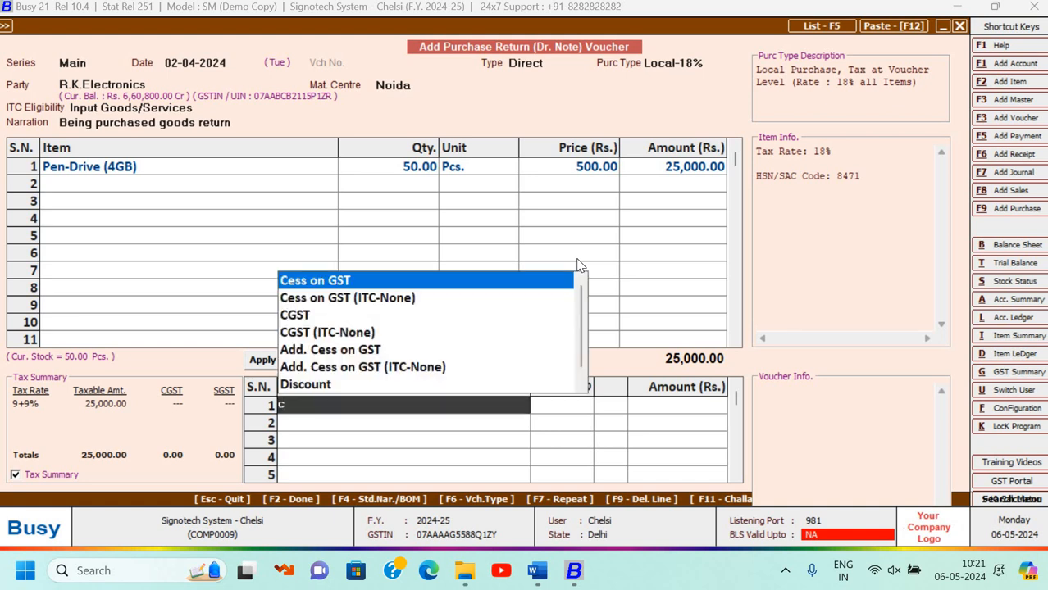
key("Down")
key("Down")
key("Return")
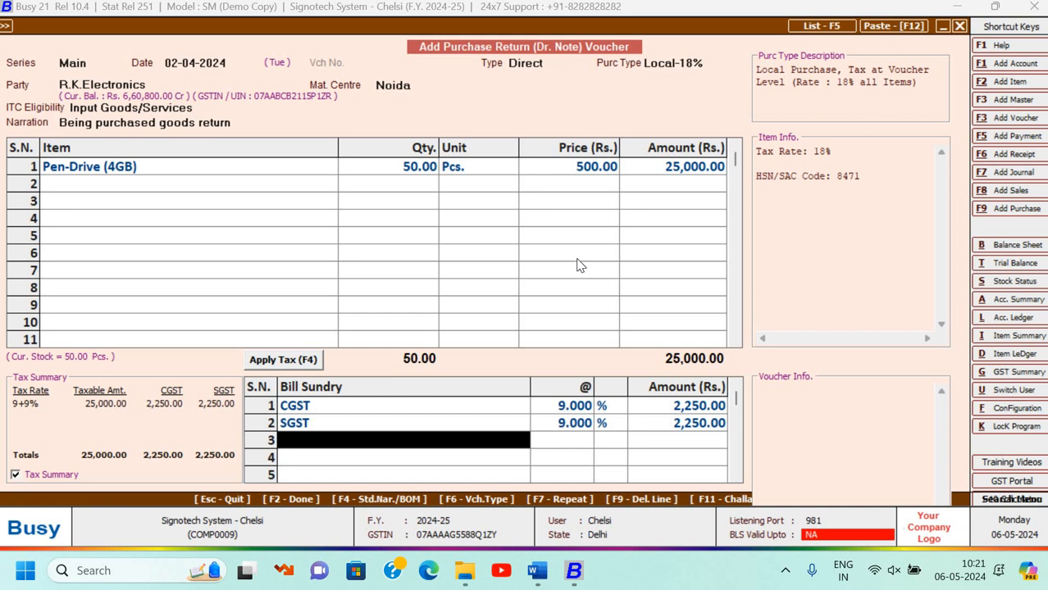
Enter Dn/001 as the supplier's credit note number in the GST reporting details, keeping the 02-04-2024 date.
key("Return")
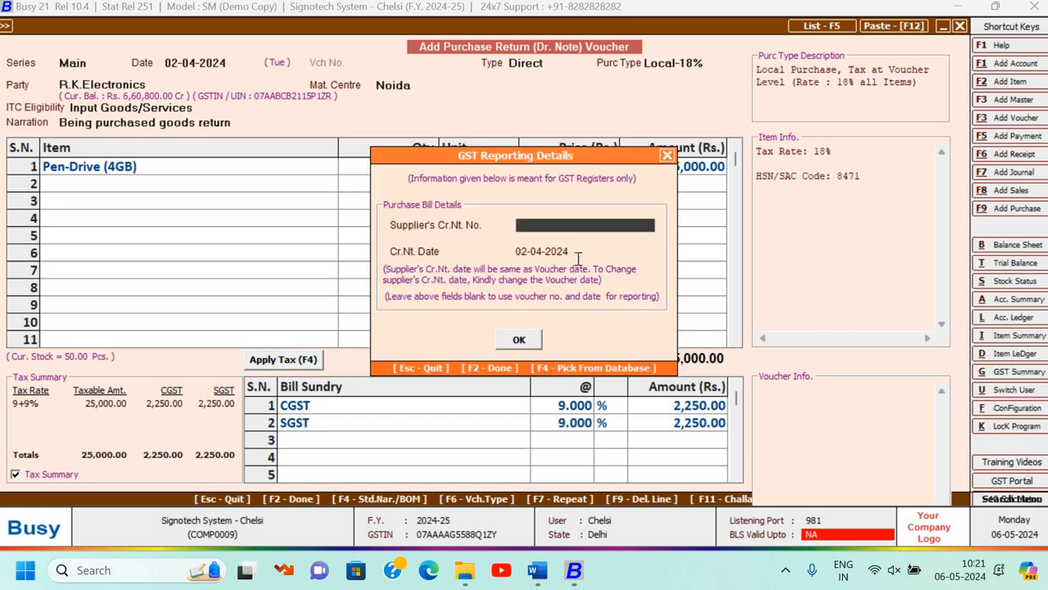
key("alt+Tab")
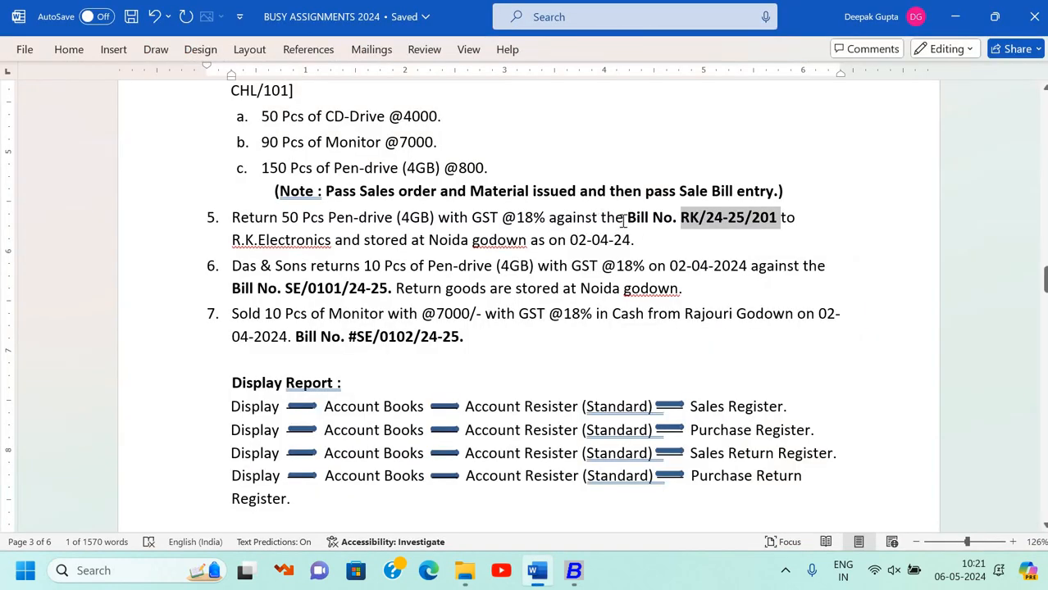
key("alt+Tab")
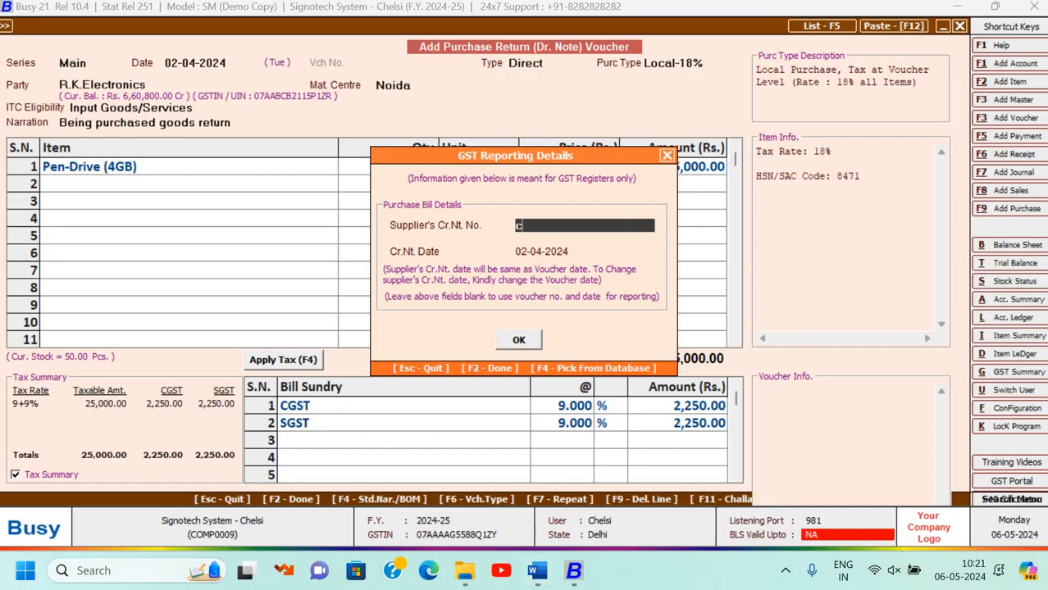
type("dn/001")
key("Return")
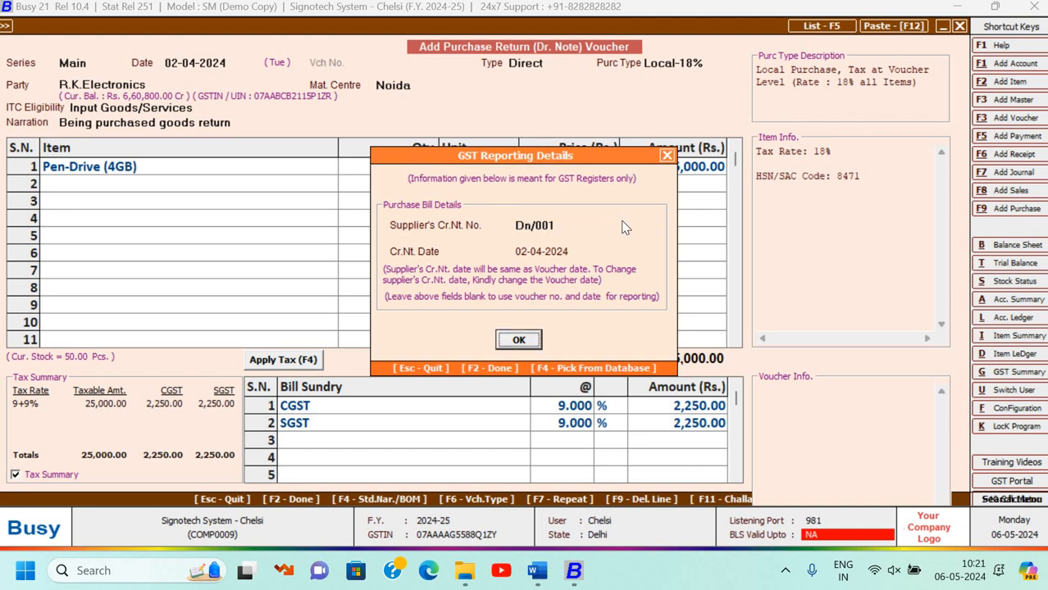
key("Return")
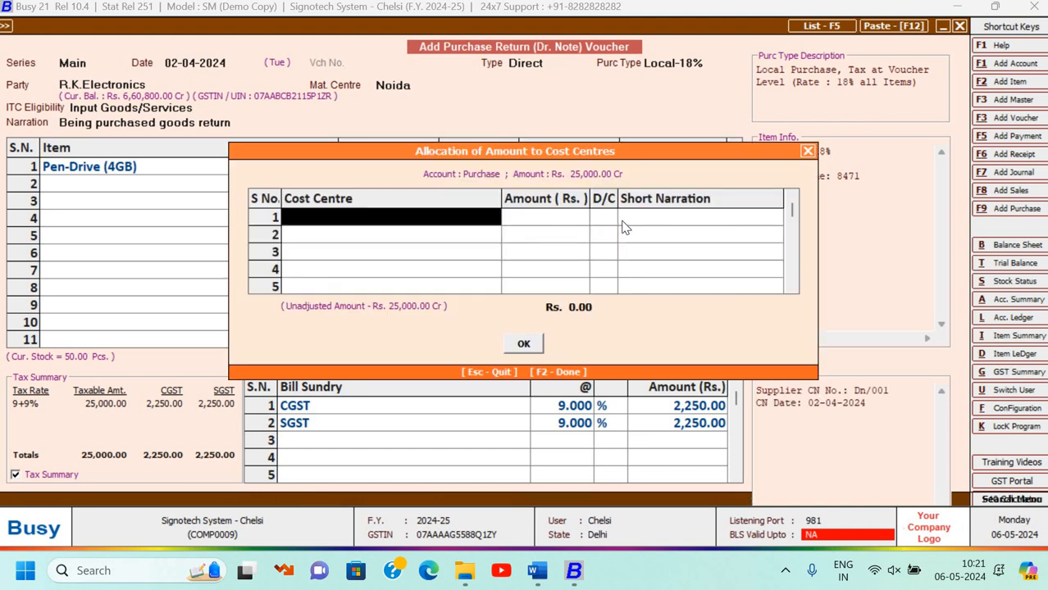
Skip the cost centre allocation and adjust the Rs. 29,500 against the R.K.Electronics bill RK/24-25/201.
key("Escape")
key("space")
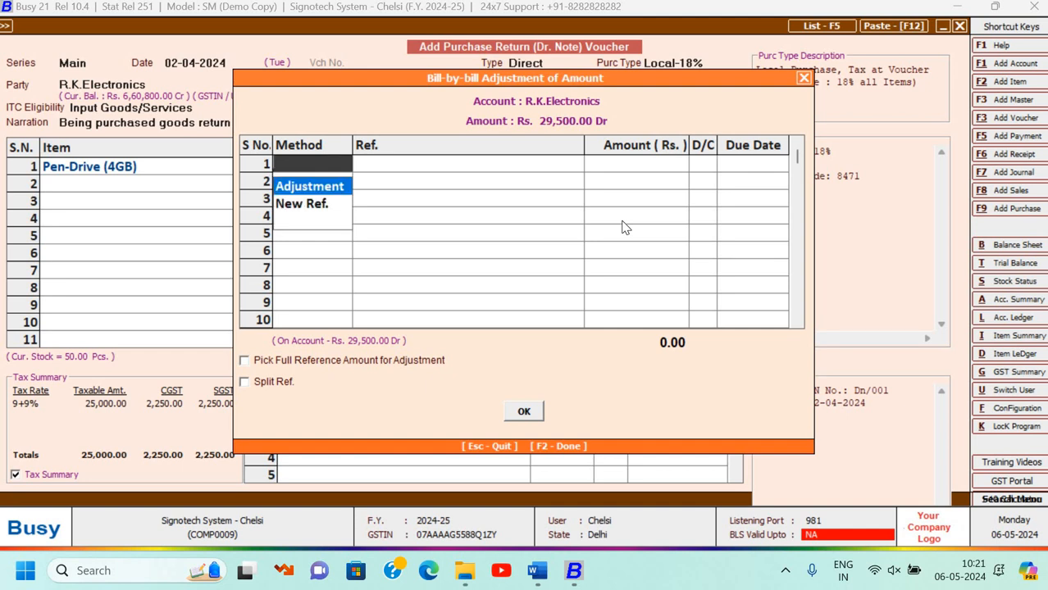
key("Return")
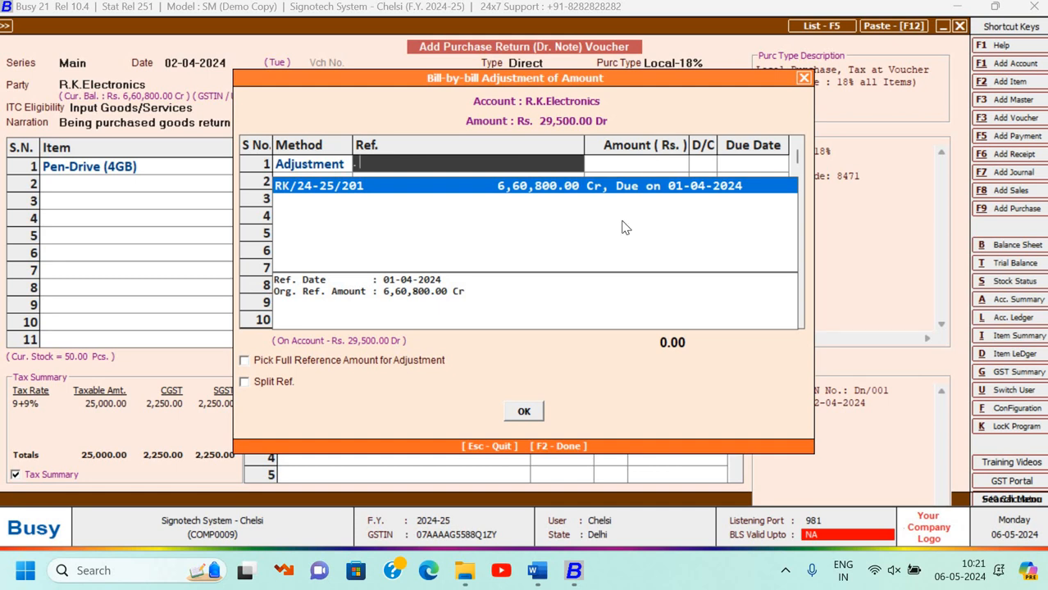
key("Return")
key("Return")
key("Return")
key("Return")
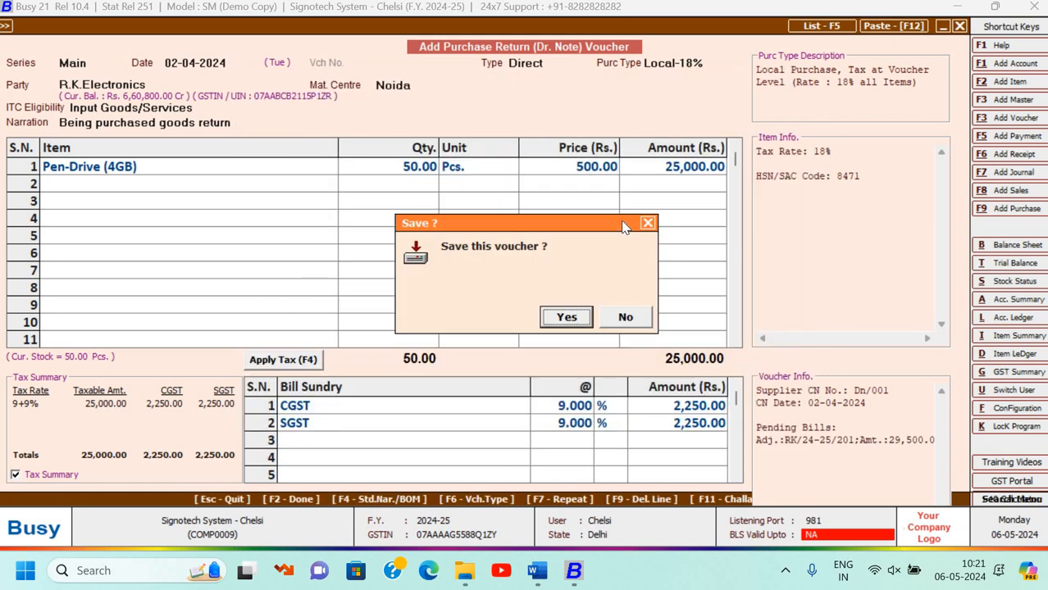
Save the purchase return voucher and leave voucher entry.
key("Return")
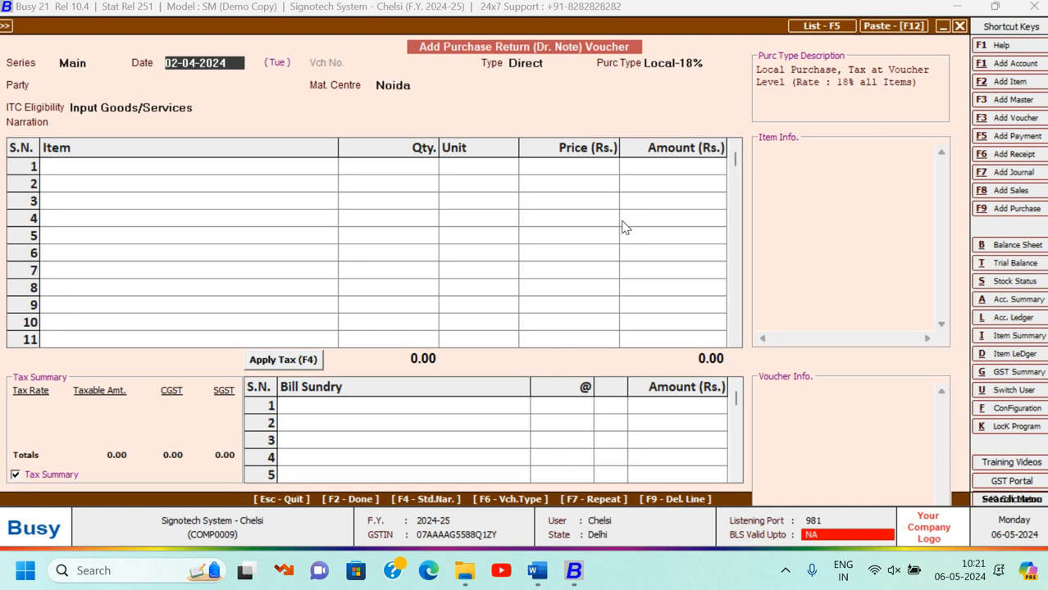
key("Escape")
key("Return")
key("Escape")
key("Escape")
Display the horizontal standard Profit & Loss A/c for 01-04-2024 to 28-04-2024 with the default options.
key("Right")
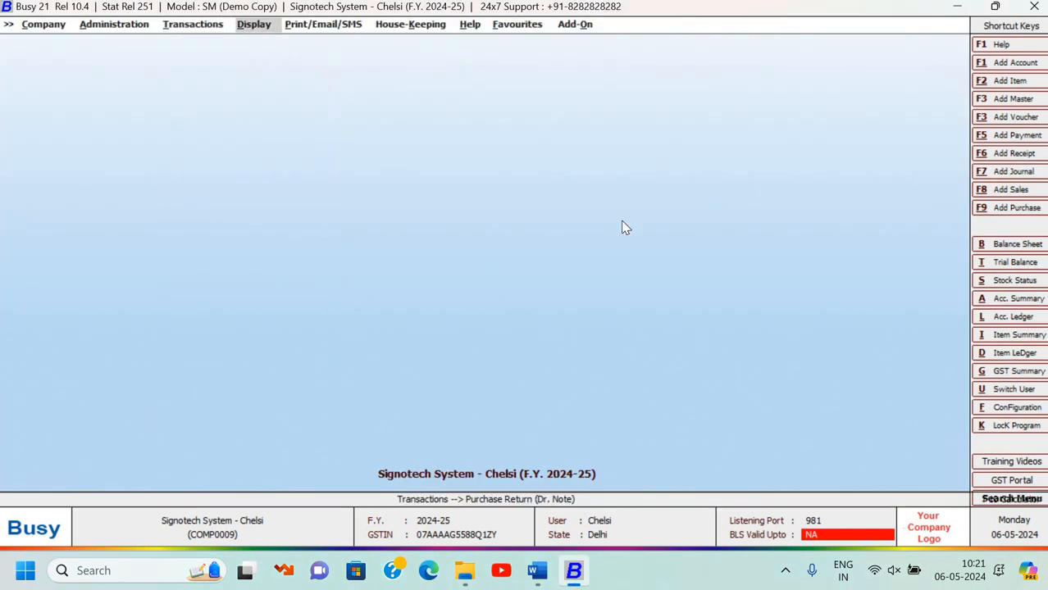
key("Return")
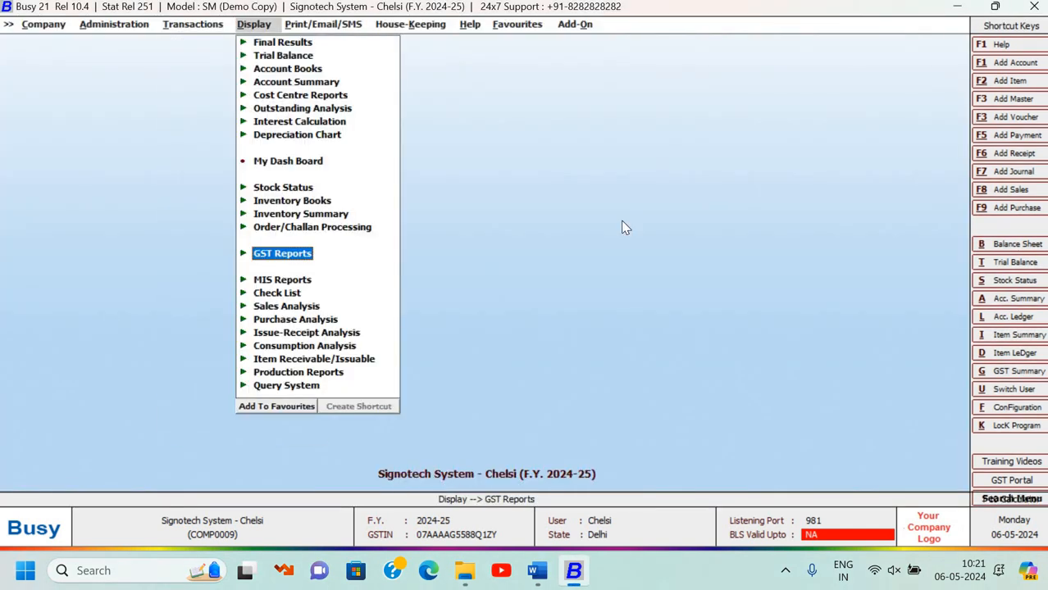
key("Up")
key("Up")
key("Up")
key("Up")
key("Up")
key("Up")
key("Up")
key("Up")
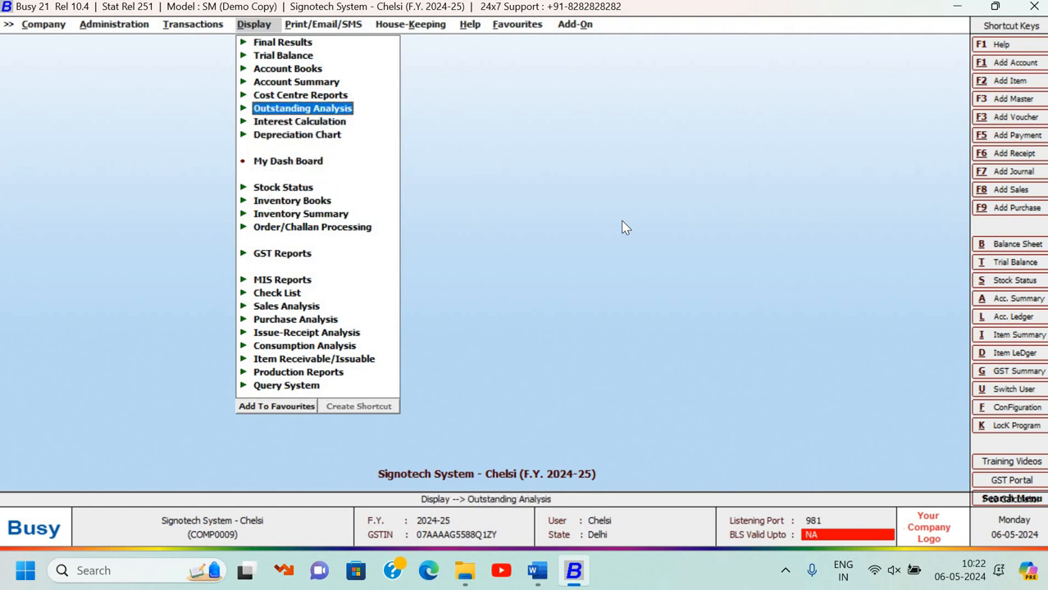
key("Up")
key("Up")
key("Up")
key("Up")
key("Up")
key("Return")
key("Down")
key("Down")
key("Return")
key("Down")
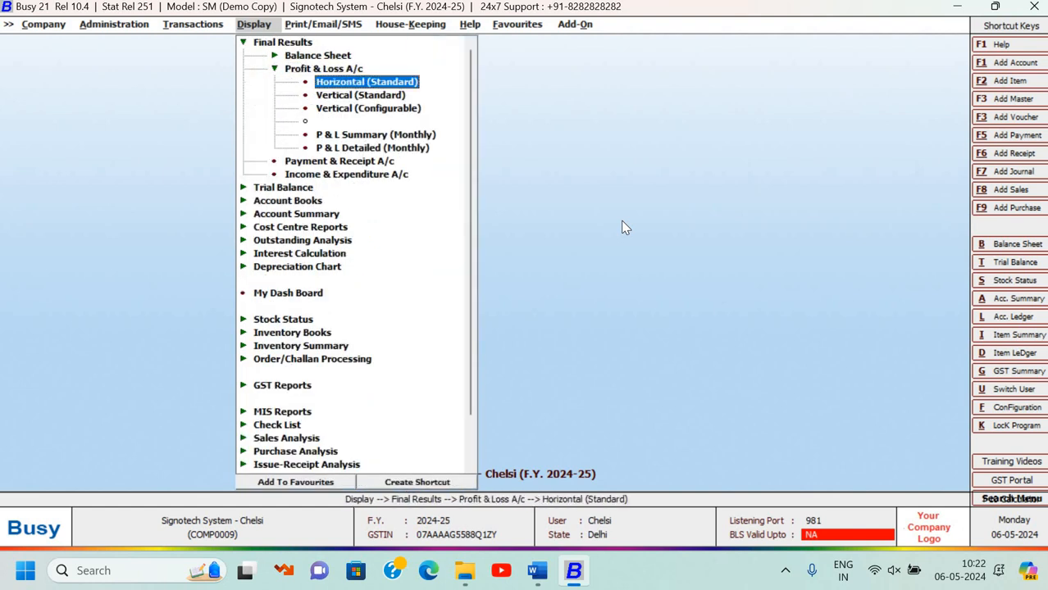
key("Return")
key("Return")
key("Return")
key("Return")
key("Return")
key("Return")
key("Return")
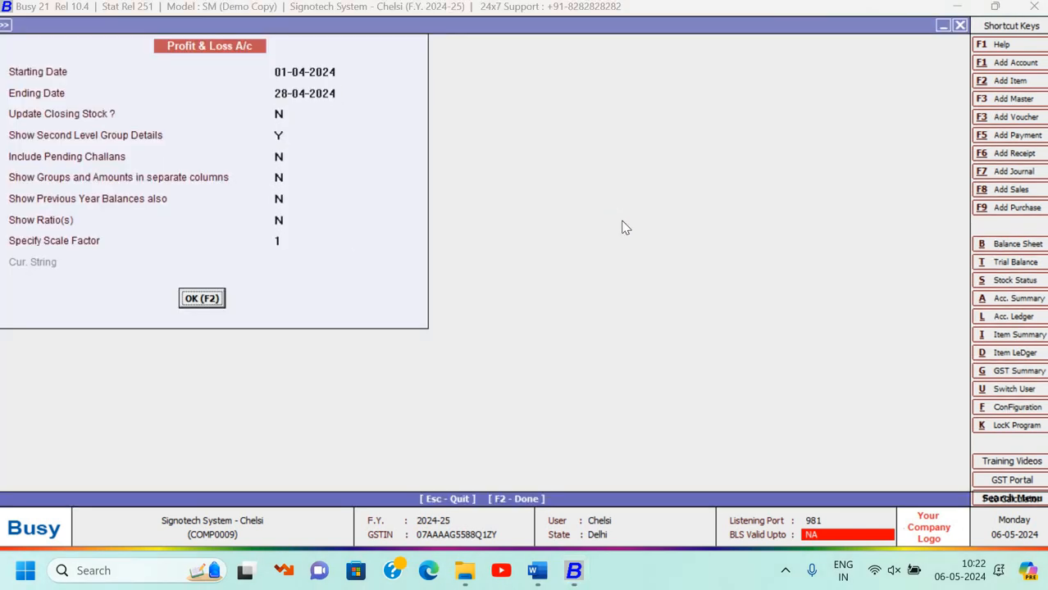
key("Return")
Compare the Purchase and Sales lines in the Profit & Loss A/c.
key("Down")
key("Down")
key("Down")
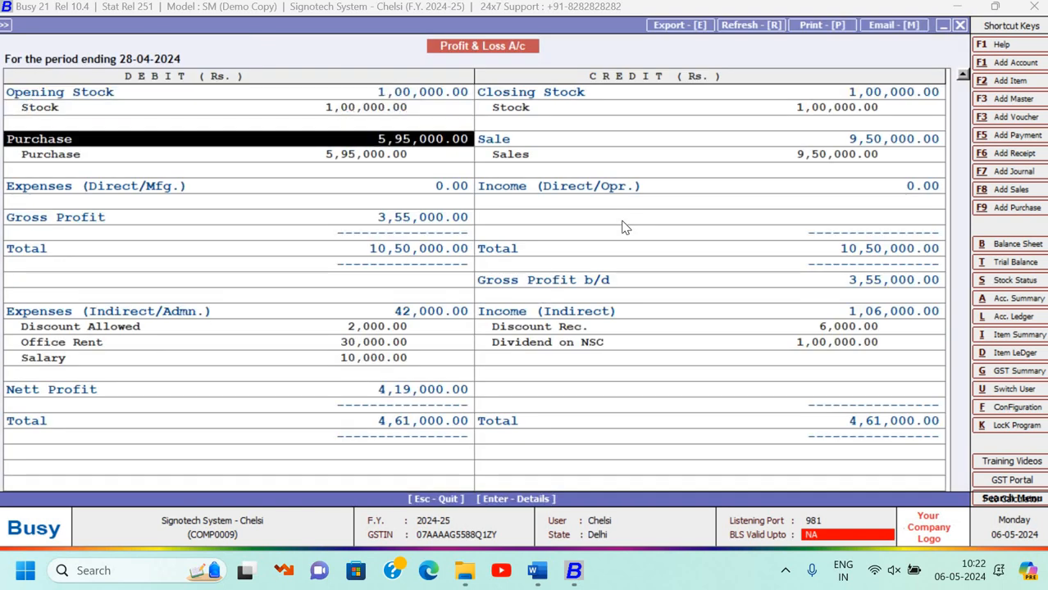
key("Right")
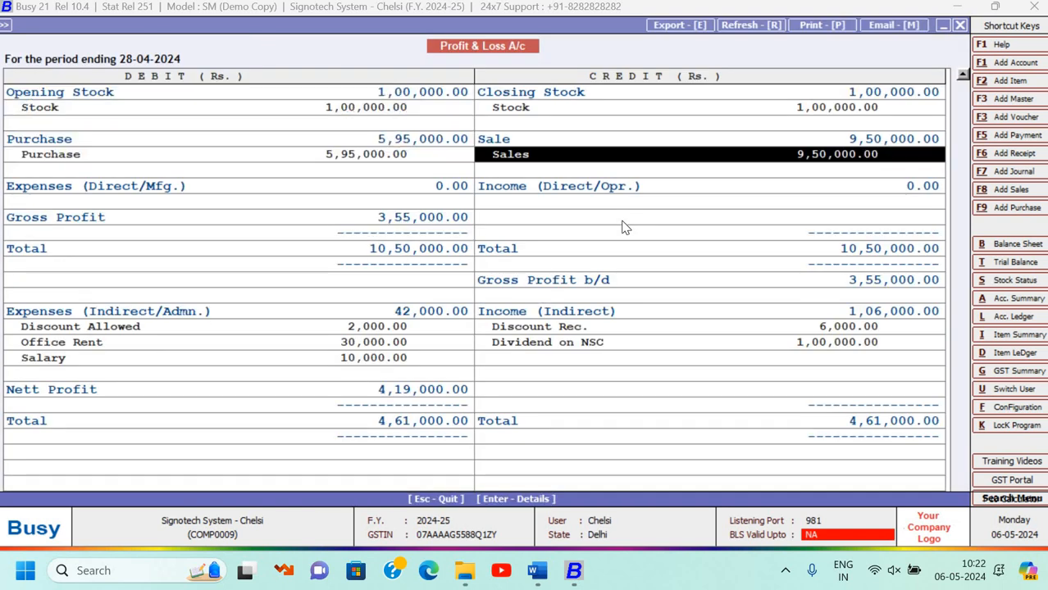
key("Up")
key("Up")
key("Down")
key("Down")
key("Left")
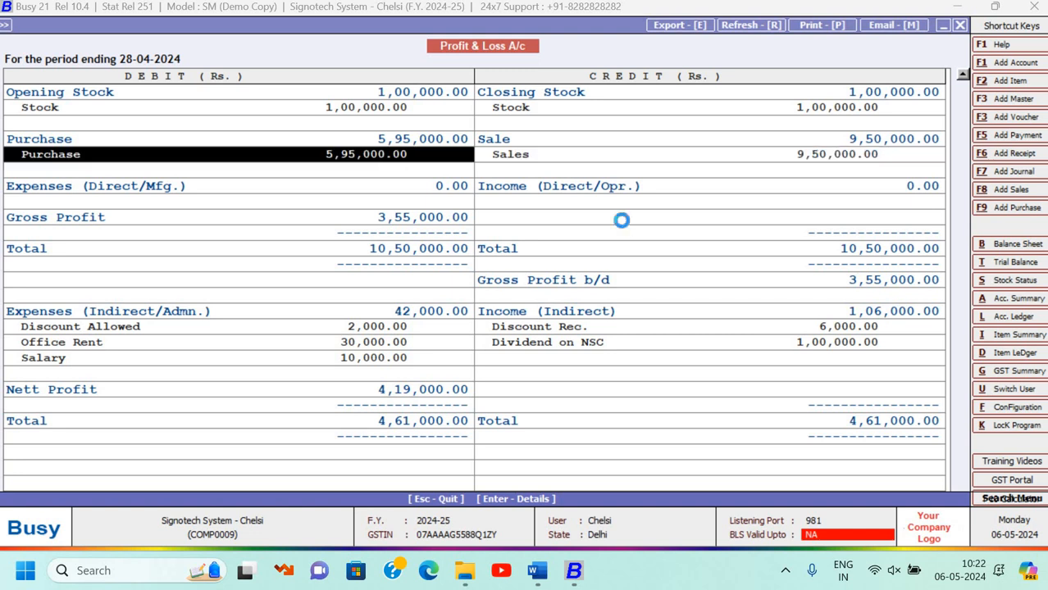
Check the Purchase account's monthly summary for the effect of the return, and close the Profit & Loss A/c.
key("Return")
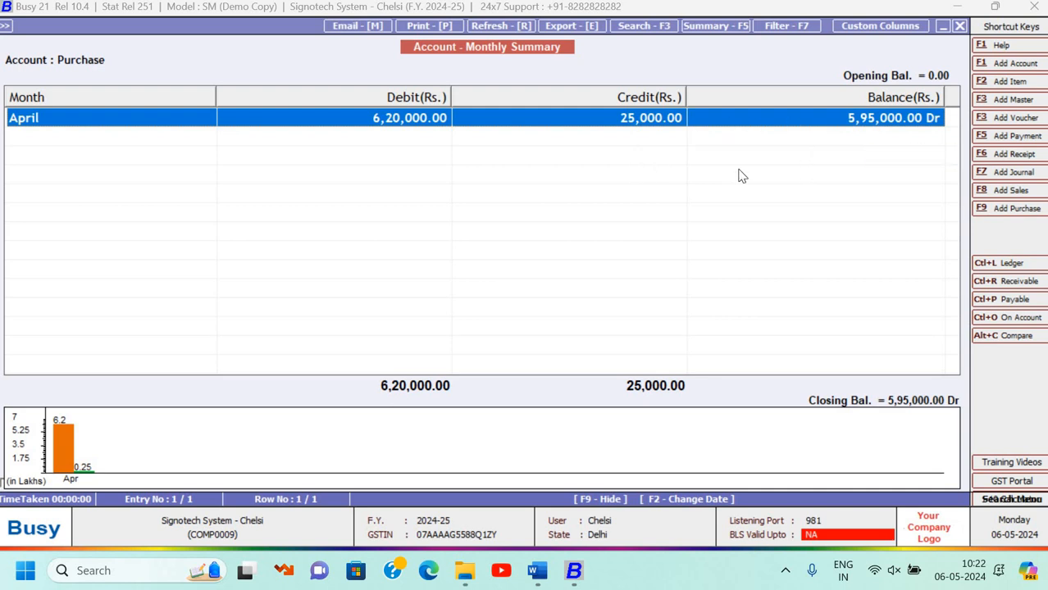
key("Escape")
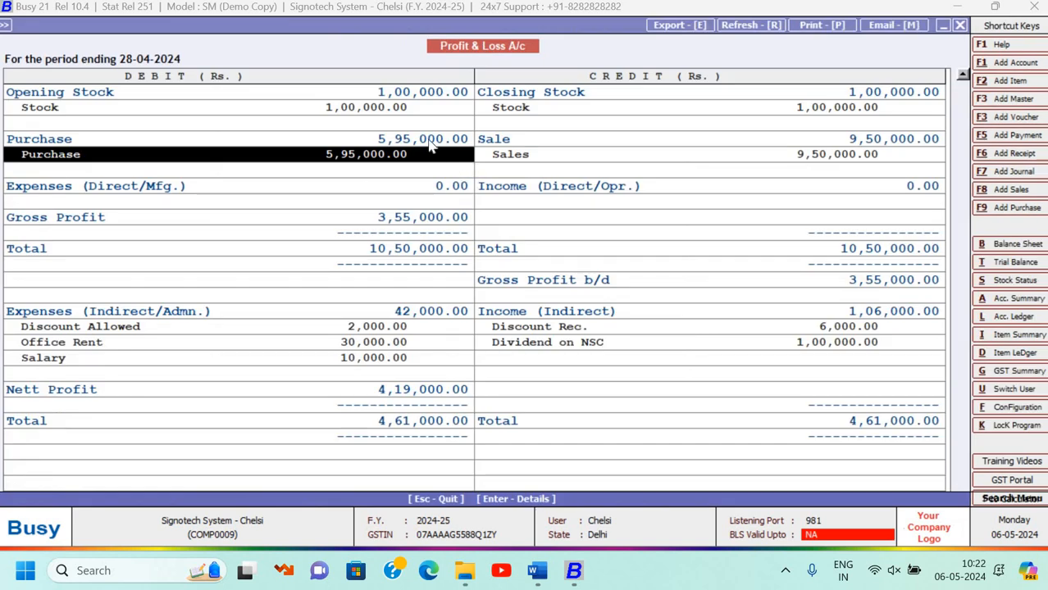
key("Return")
key("Escape")
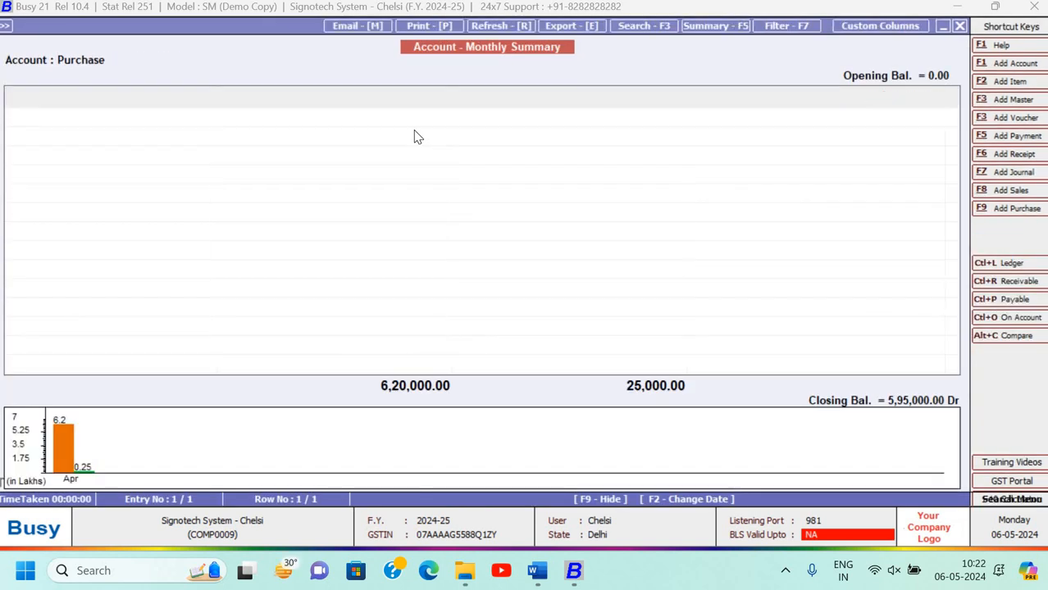
key("Right")
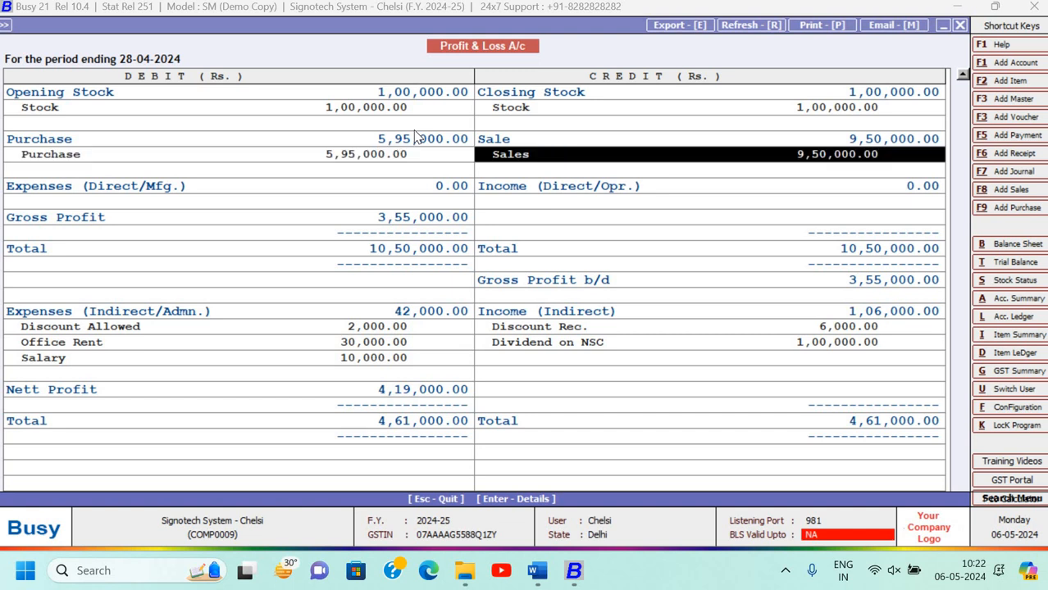
key("Left")
key("Down")
key("Escape")
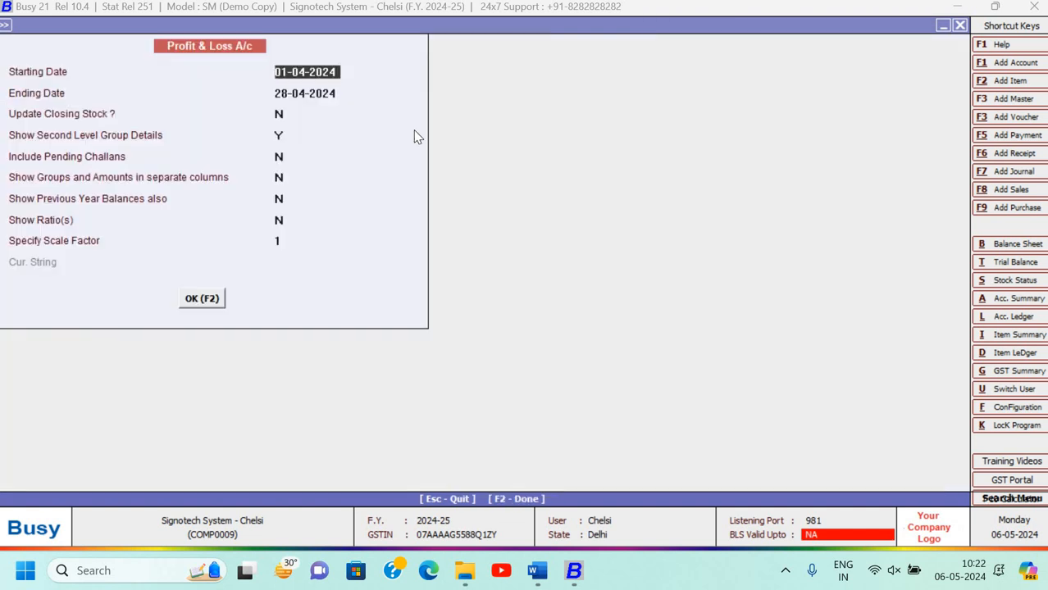
key("Escape")
key("Escape")
Display the GSTR-1 return for 01-04-2024 to 28-04-2024 with accounts shown by name, review its sections and close the report.
key("Down")
key("Down")
key("Down")
key("Down")
key("Down")
key("Down")
key("Down")
key("Down")
key("Down")
key("Down")
key("Down")
key("Down")
key("Down")
key("Down")
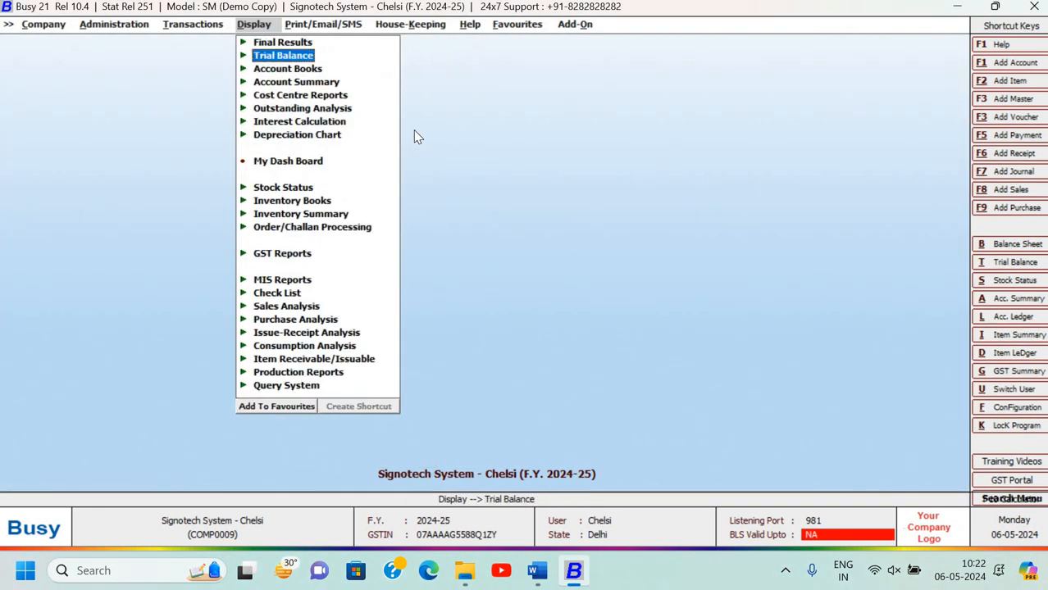
key("Up")
key("Return")
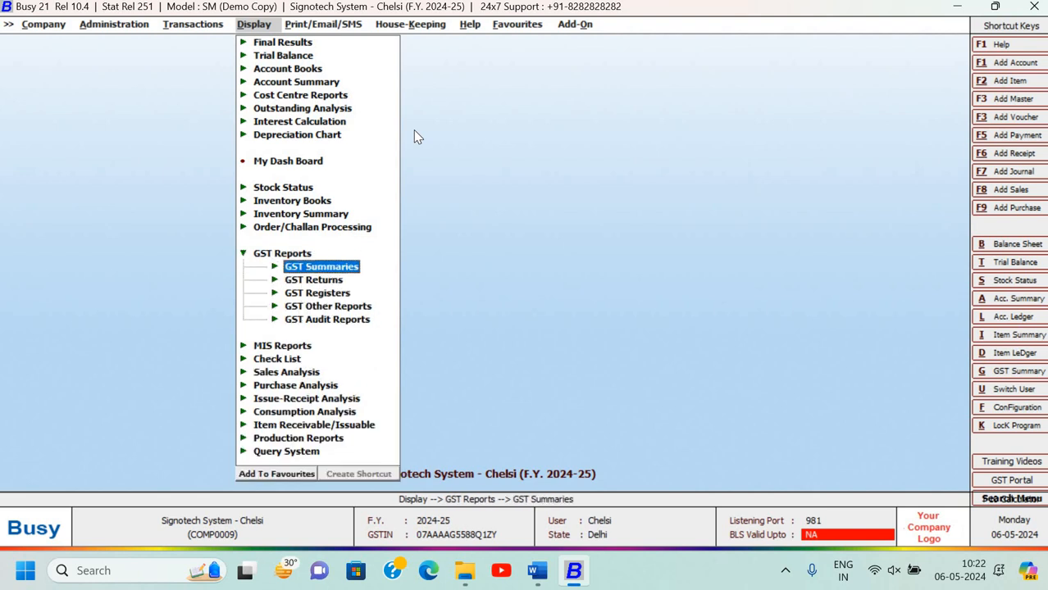
key("Down")
key("Return")
key("Down")
key("Down")
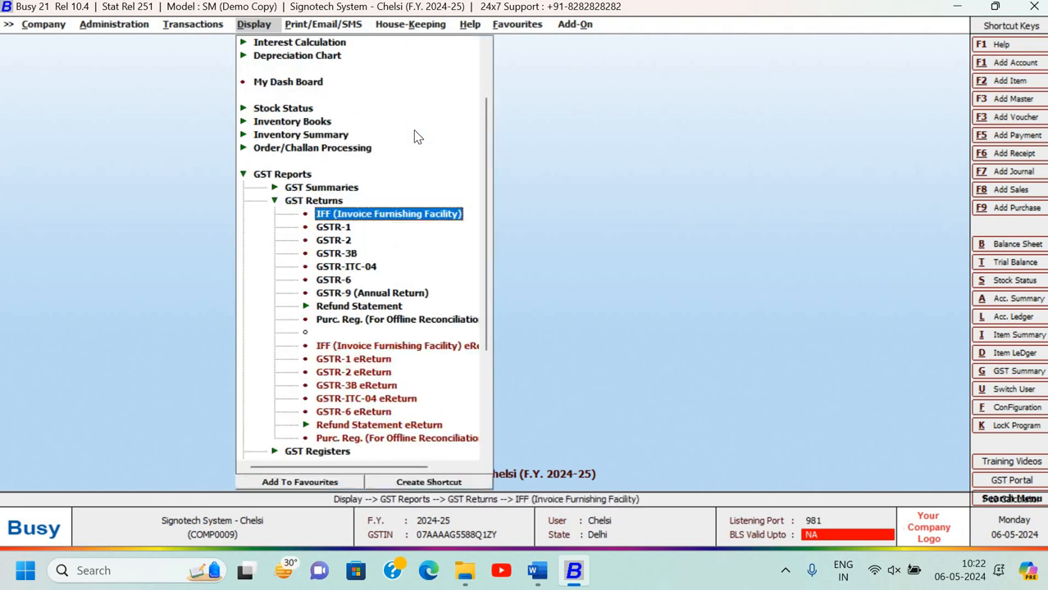
key("Return")
key("Return")
key("Return")
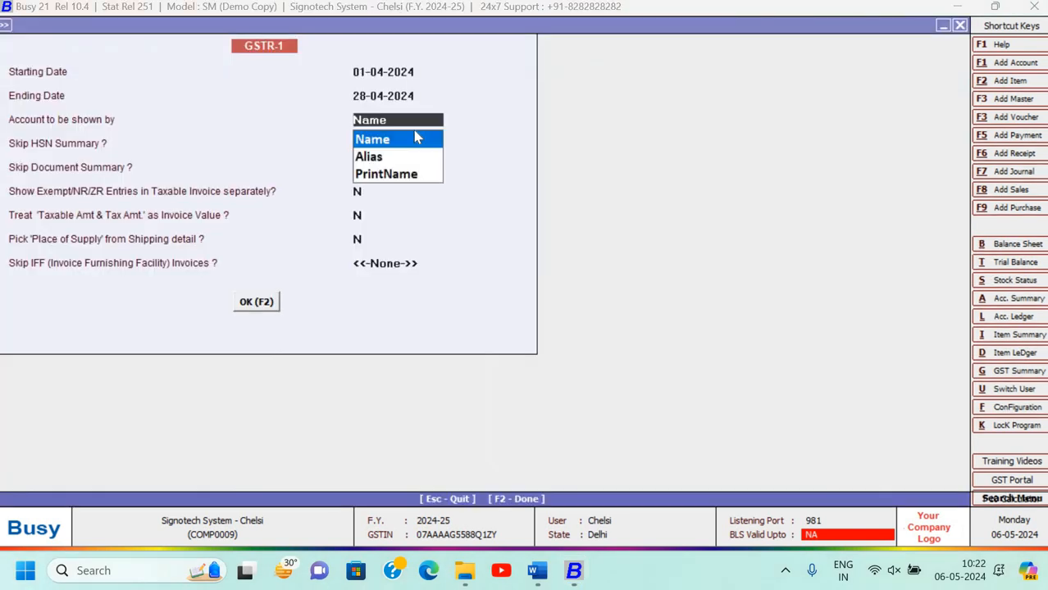
key("Return")
key("Return")
key("Return")
key("Return")
key("Return")
key("Return")
key("Return")
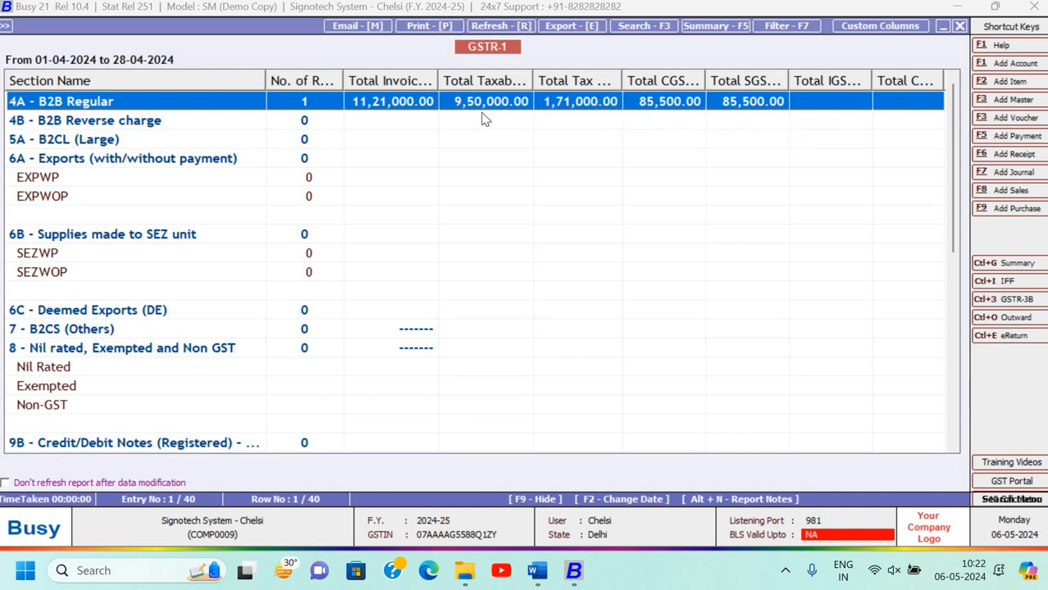
key("Escape")
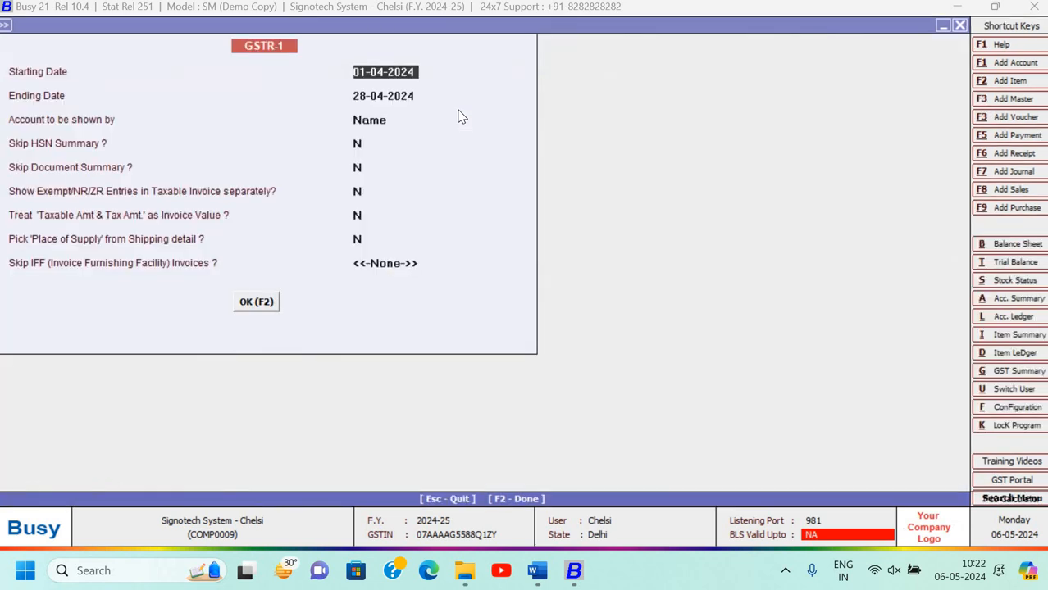
key("Escape")
key("Down")
key("Down")
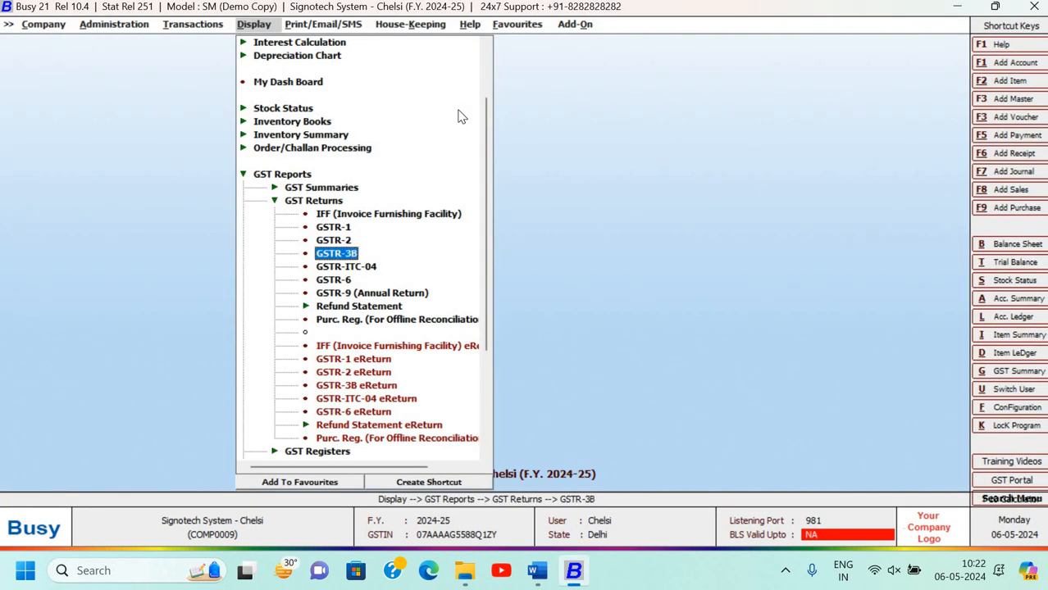
key("Up")
key("Up")
key("Return")
key("Return")
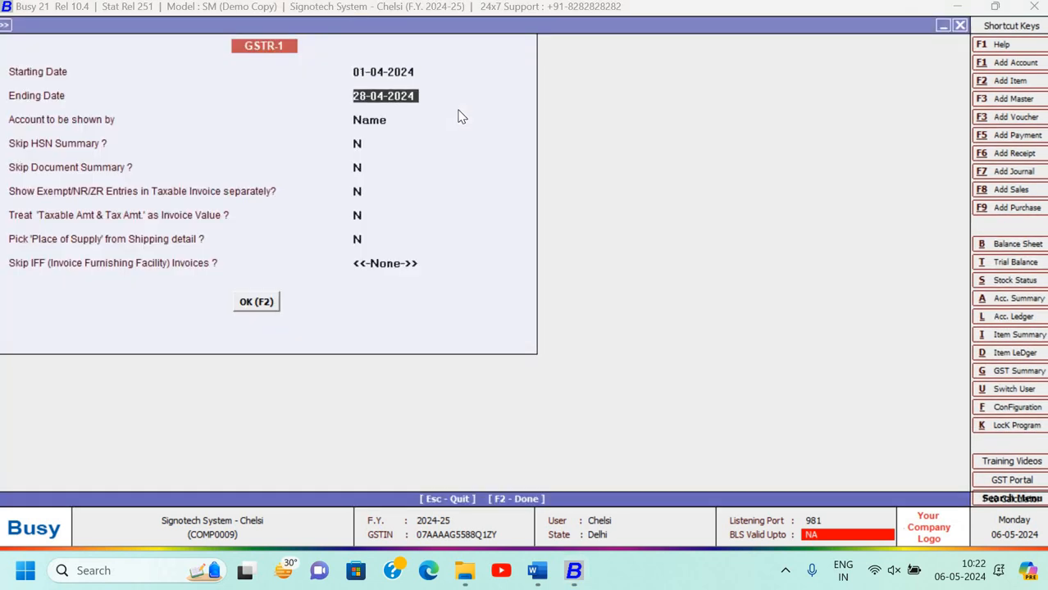
key("Return")
key("Return")
key("Escape")
Display the GSTR-2 return for 01-04-2024 to 28-04-2024 by voucher date, with accounts shown by name.
key("Down")
key("Return")
key("Return")
key("Return")
key("Return")
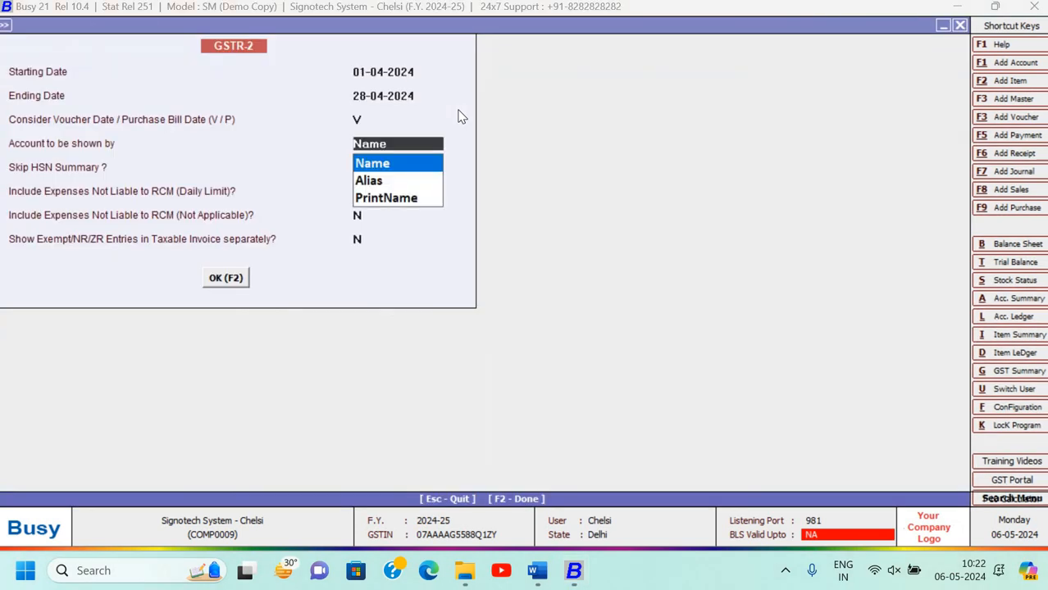
key("Return")
key("Return")
key("Return")
key("Return")
key("Return")
key("Return")
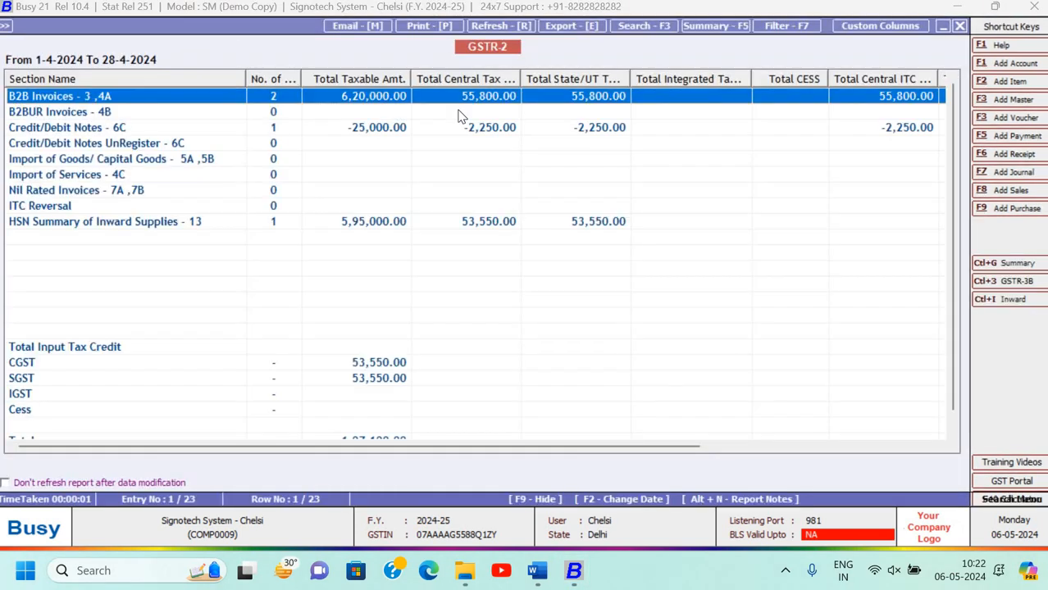
Review the GSTR-2 sections, comparing B2B Invoices, Credit/Debit Notes and the HSN summary, and close the report.
key("Down")
key("Down")
key("Up")
key("Up")
key("Down")
key("Down")
key("Down")
key("Down")
key("Down")
key("Down")
key("Down")
key("Down")
key("Down")
key("Down")
key("Down")
key("Down")
key("Down")
key("Down")
key("Down")
key("Down")
key("Down")
key("Down")
key("Down")
key("Down")
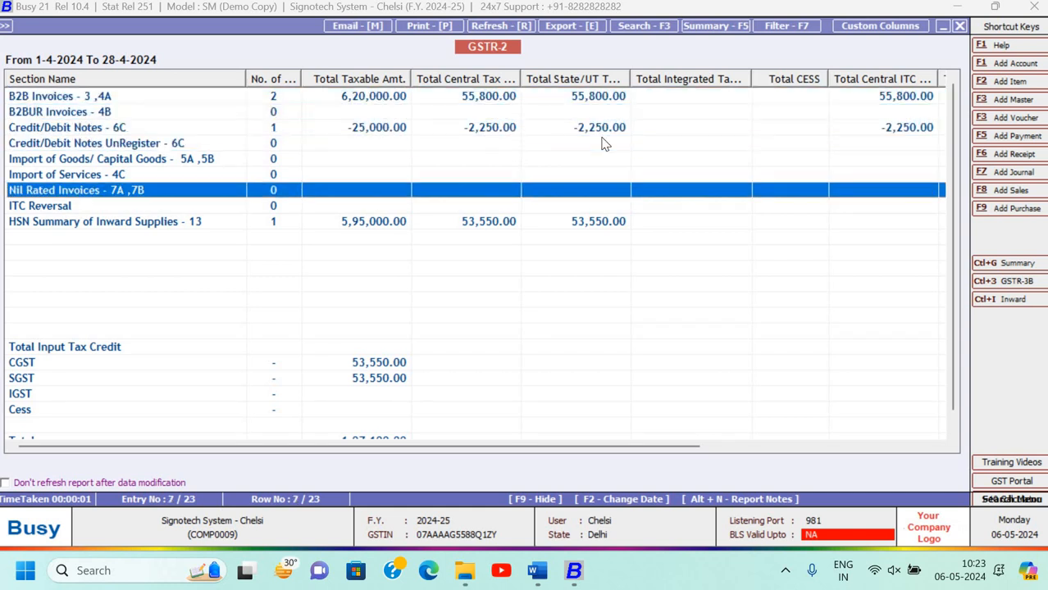
key("Down")
key("Escape")
key("Escape")
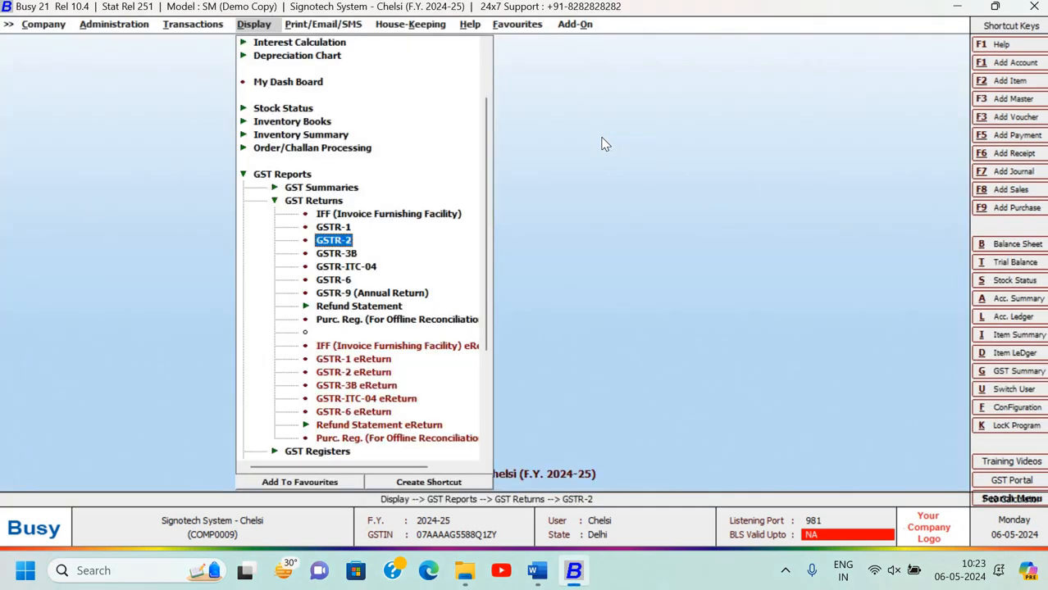
Display the horizontal standard Balance Sheet from 28-04-2024 to 28-04-2024 with the default options.
key("Escape")
key("Escape")
key("Up")
key("Up")
key("Up")
key("Up")
key("Up")
key("Up")
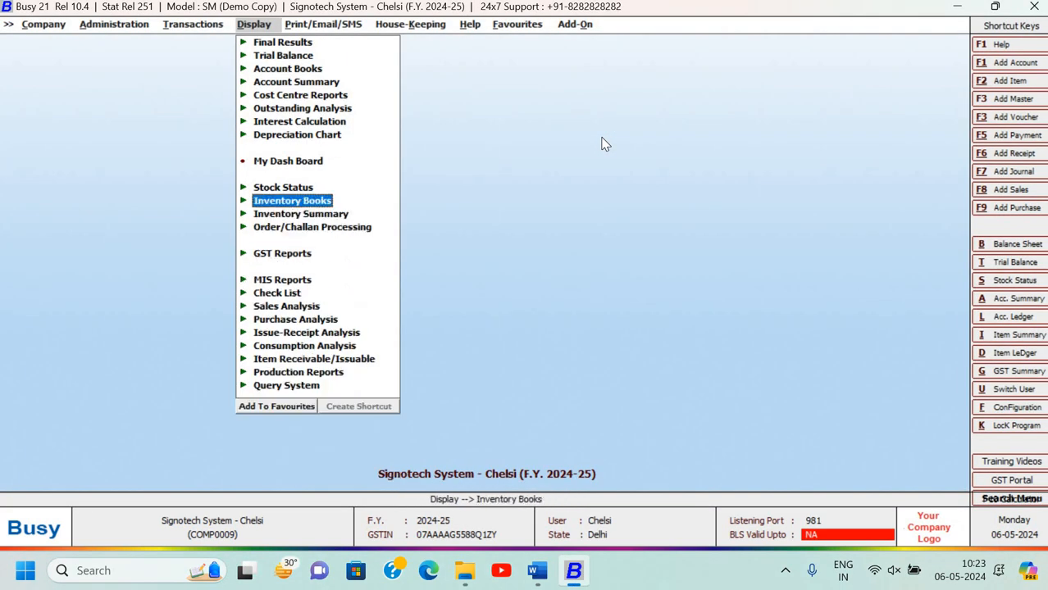
key("Up")
key("Up")
key("Up")
key("Up")
key("Up")
key("Up")
key("Up")
key("Return")
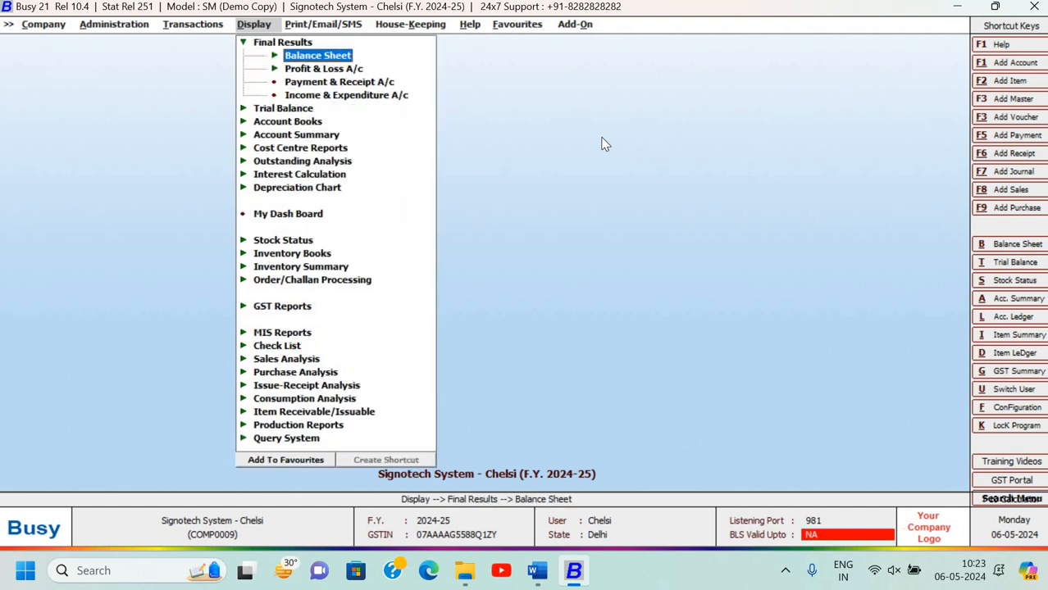
key("Return")
key("Return")
key("Return")
key("Return")
key("Return")
key("Return")
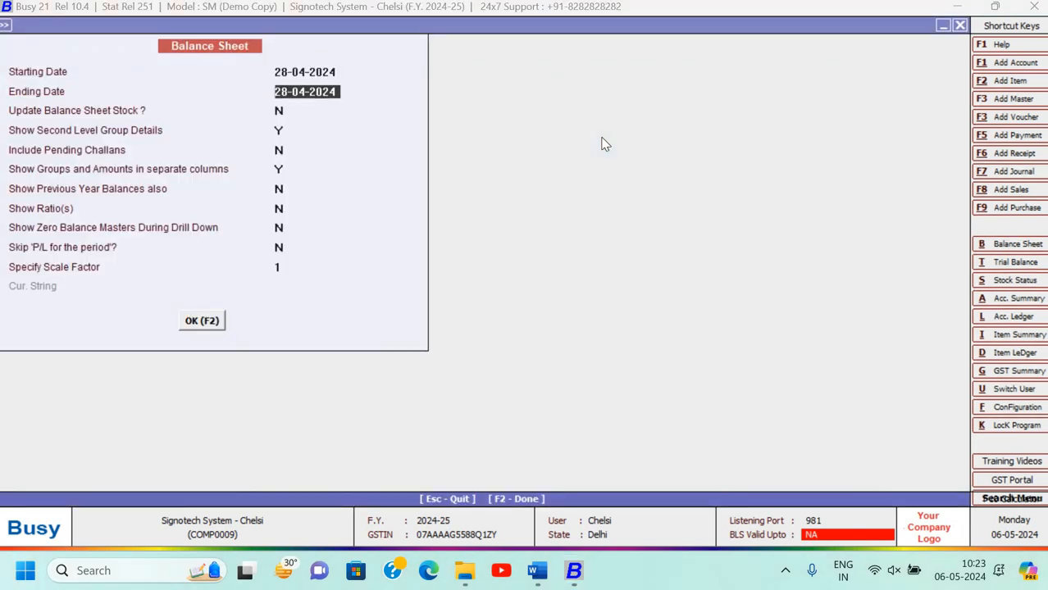
key("Return")
key("Return")
key("Return")
key("Return")
key("Return")
key("Return")
key("Return")
key("Return")
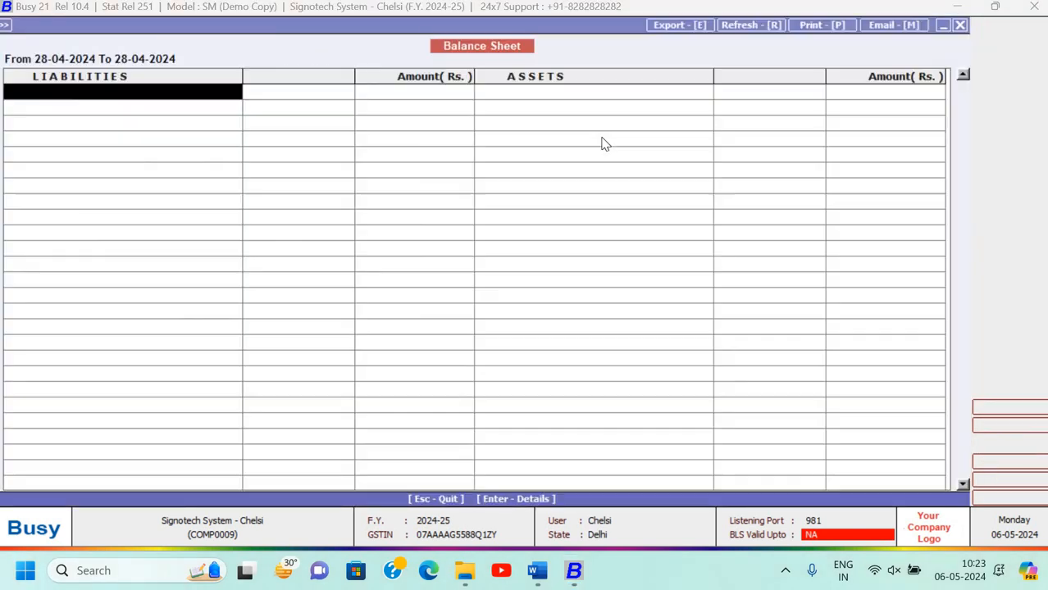
Check the Duties & Taxes group balances under Current Liabilities, and close the Balance Sheet.
key("Down")
key("Down")
key("Down")
key("Down")
key("Down")
key("Down")
key("Down")
key("Down")
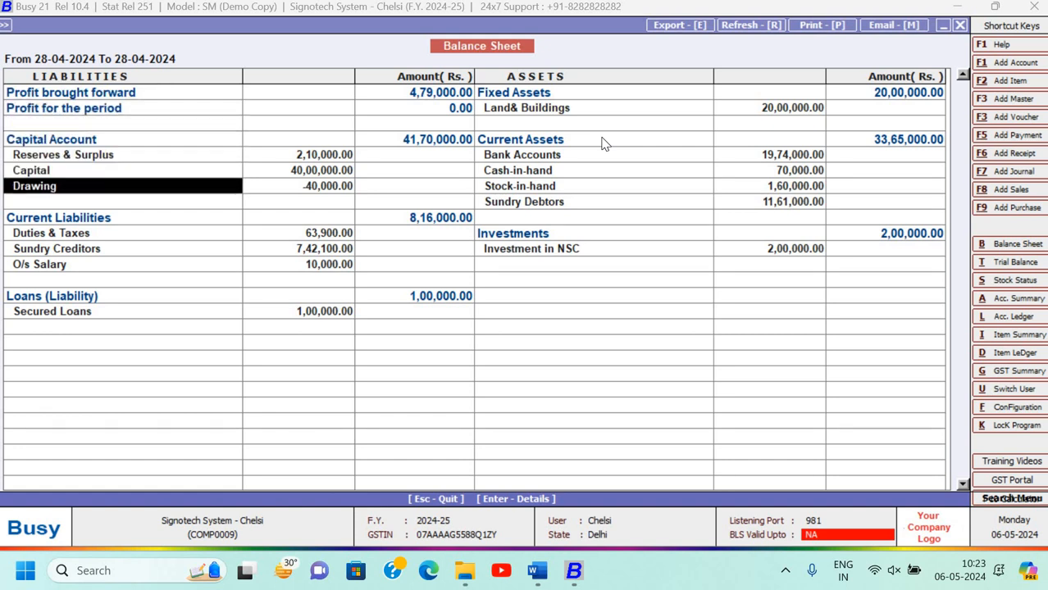
key("Down")
key("Return")
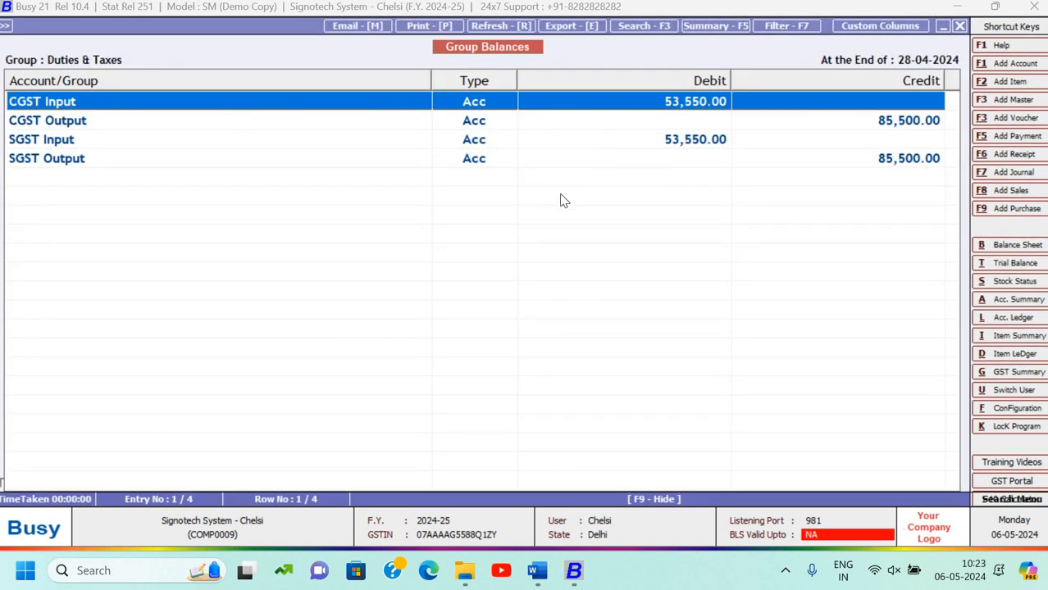
key("Escape")
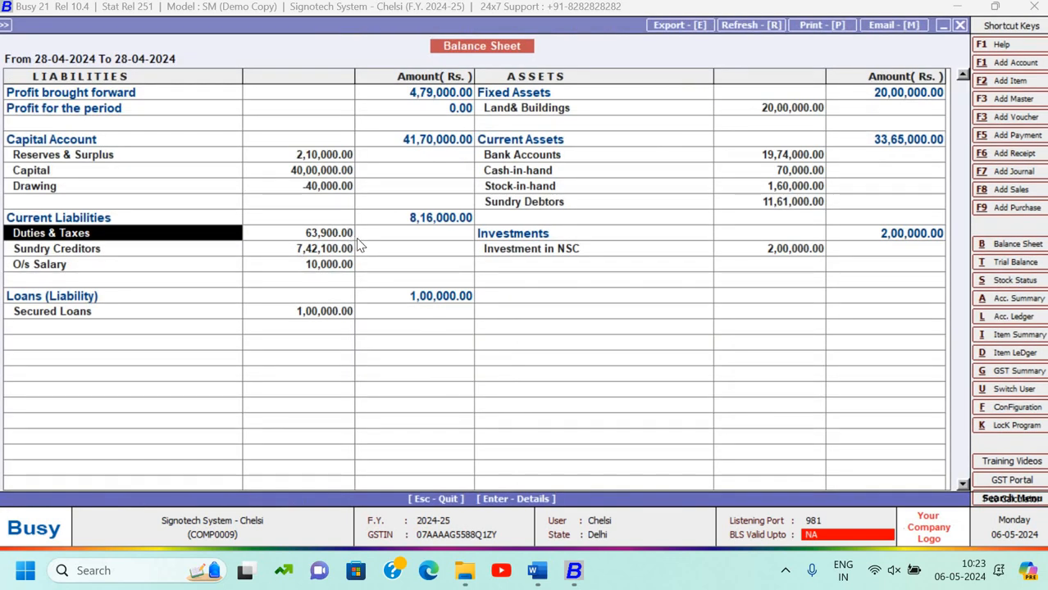
key("Escape")
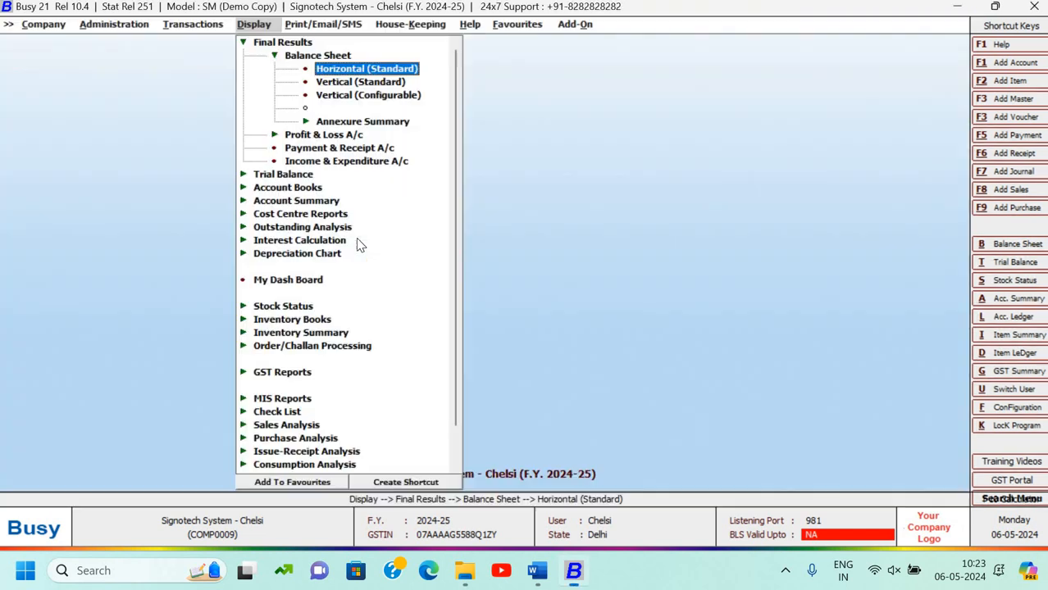
key("Escape")
Switch to the assignment document in Word and read task 6 about the Das & Sons Pen-drive return.
key("alt+Tab")
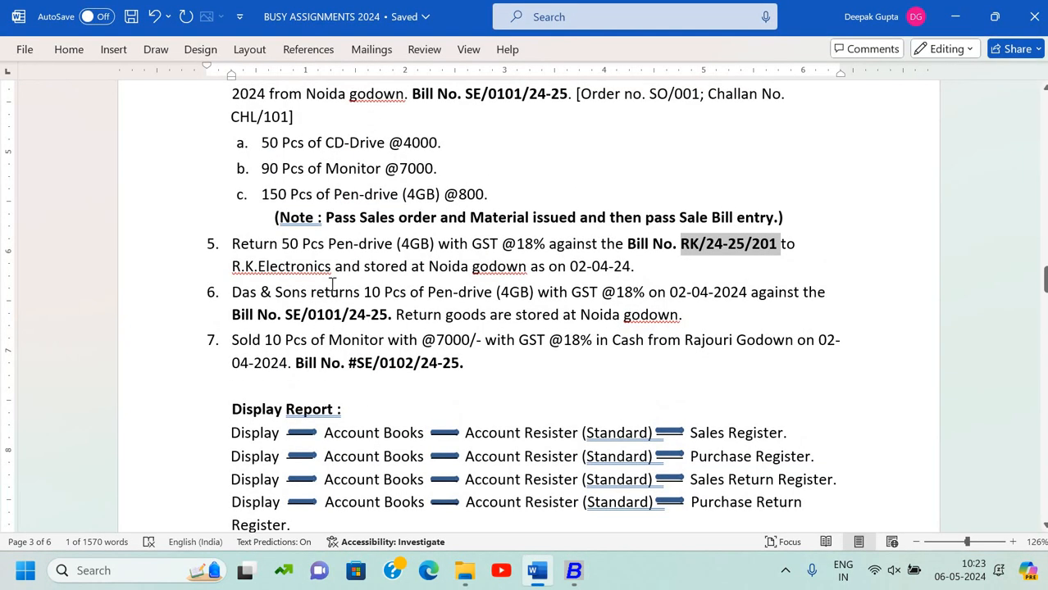
scroll(426, 238, "down", 2)
left_click(438, 230)
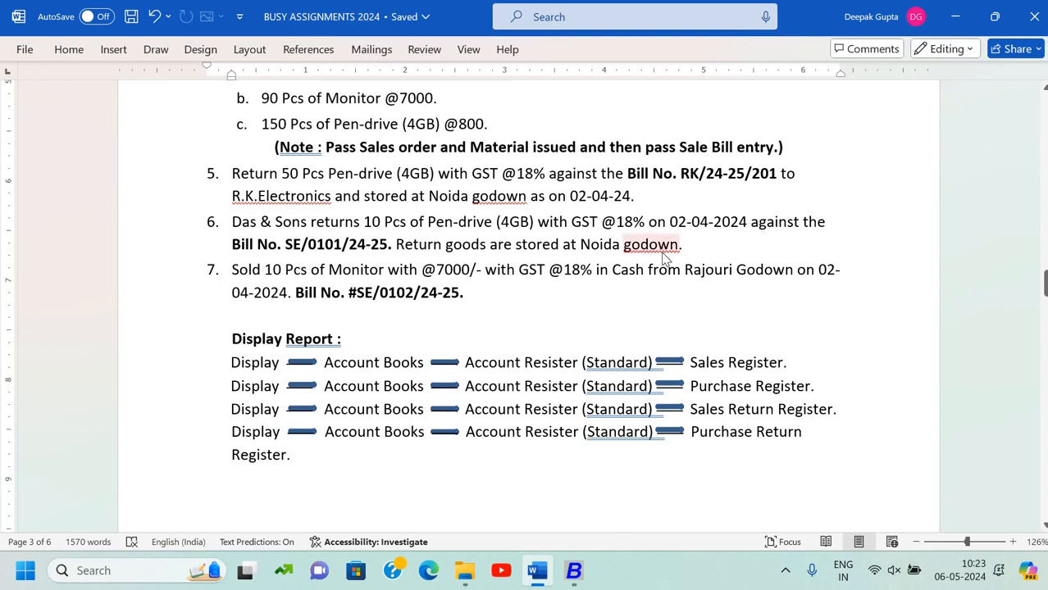
key("alt+Tab")
key("Left")
key("Left")
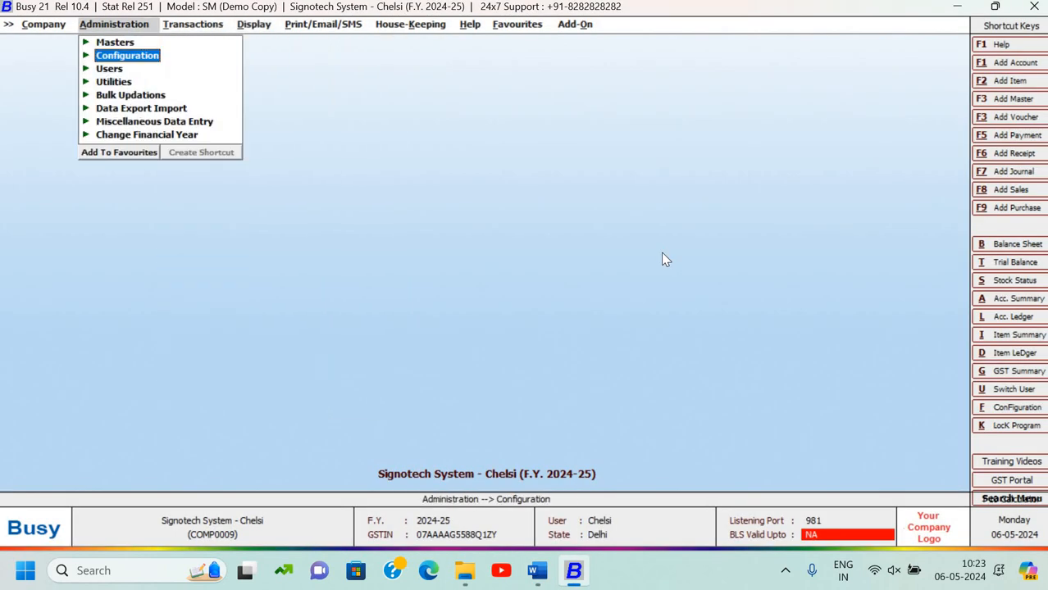
key("Right")
key("Up")
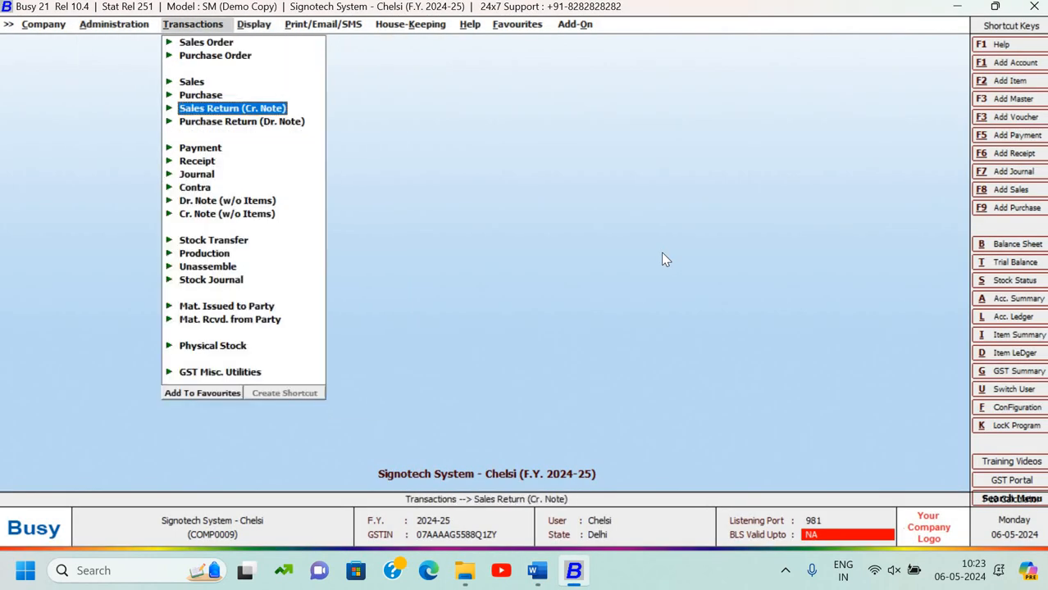
key("Return")
key("Return")
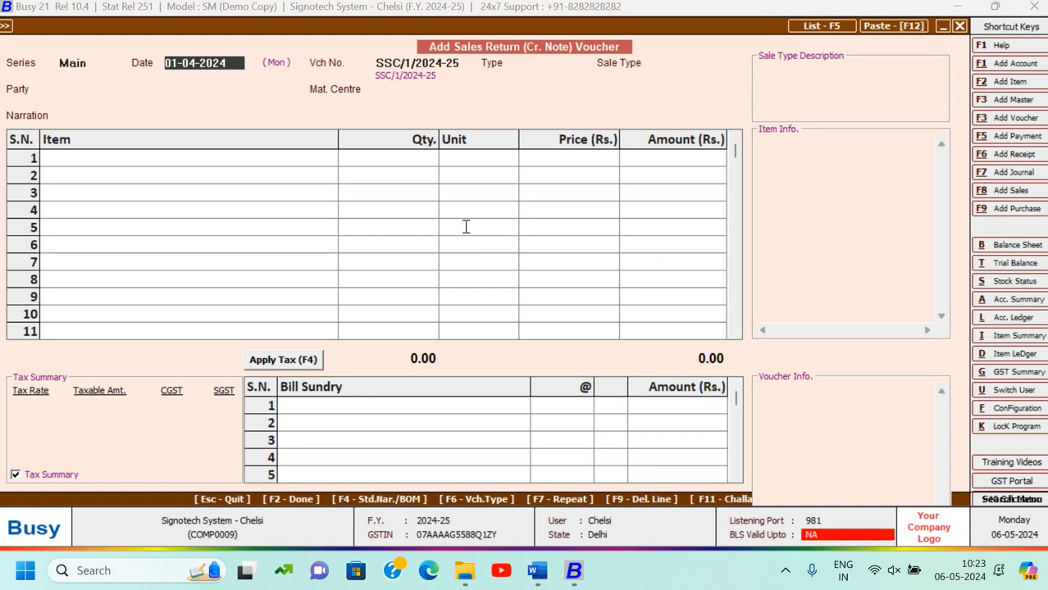
key("alt+Tab")
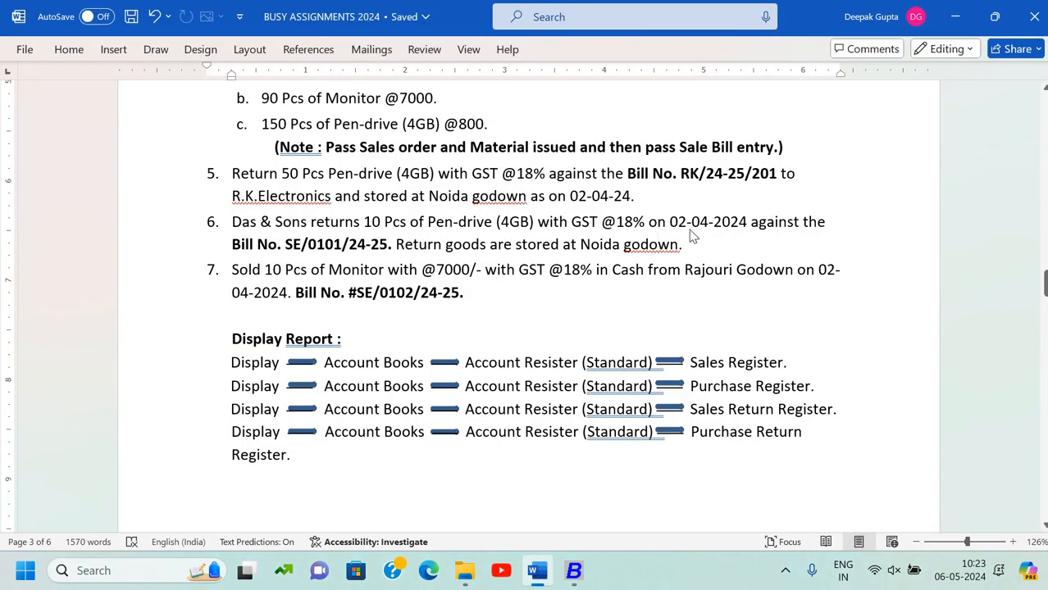
key("alt+Tab")
type("2-")
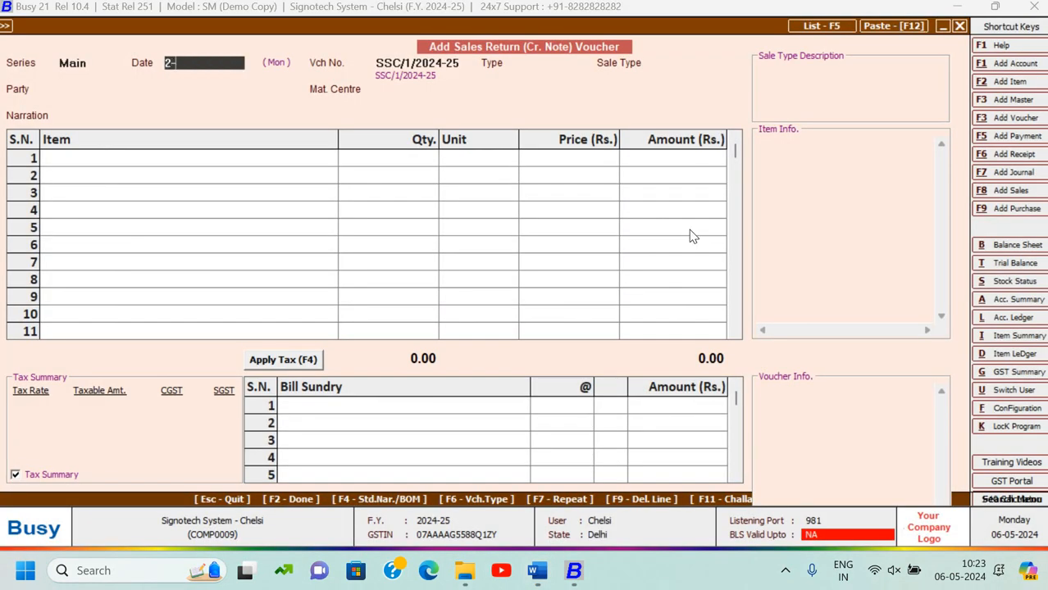
key("Return")
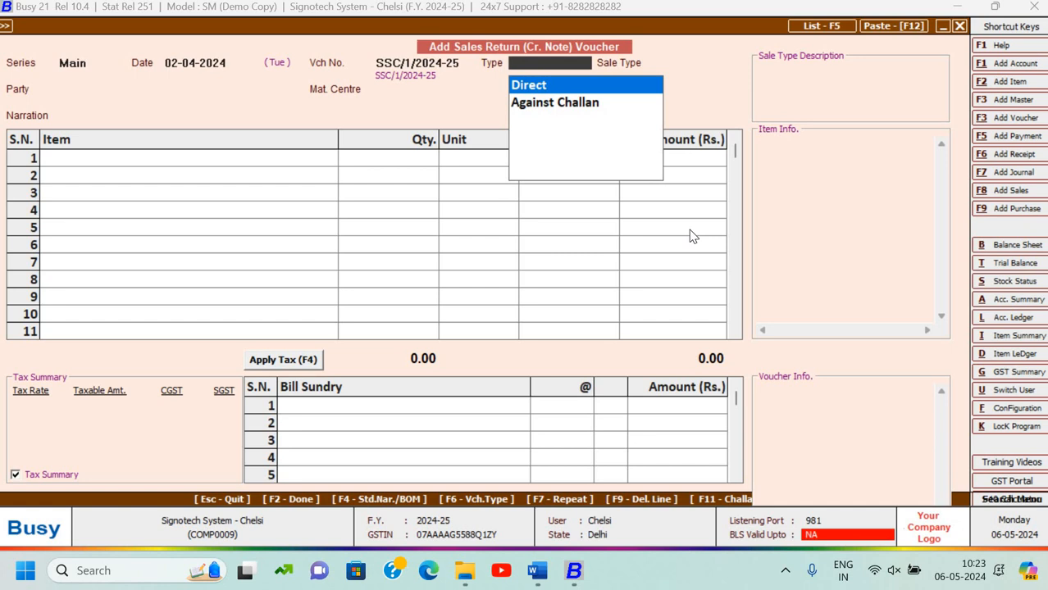
key("Return")
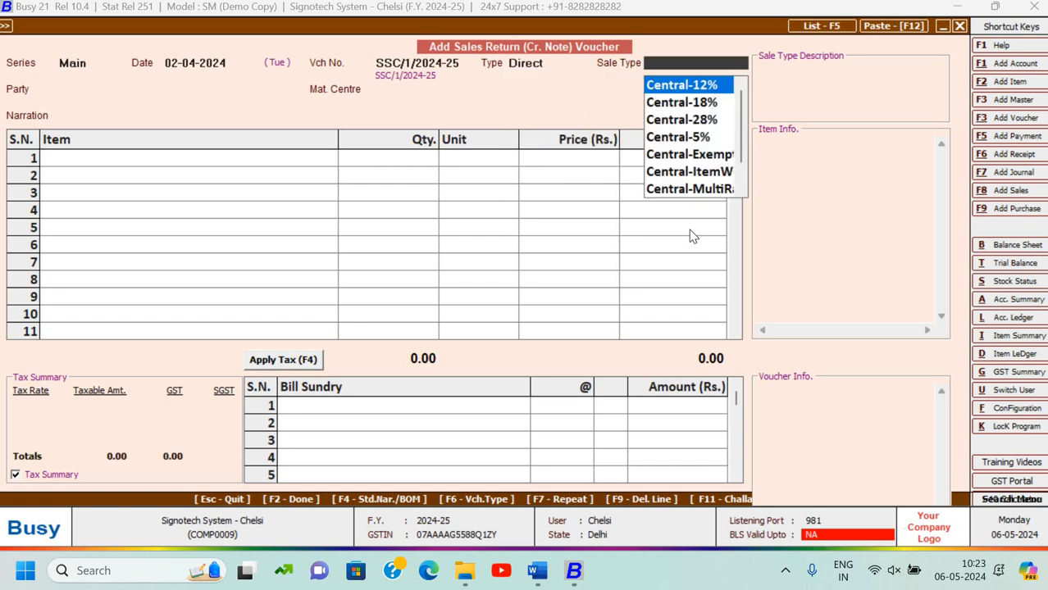
type("L")
key("Down")
key("Down")
key("Up")
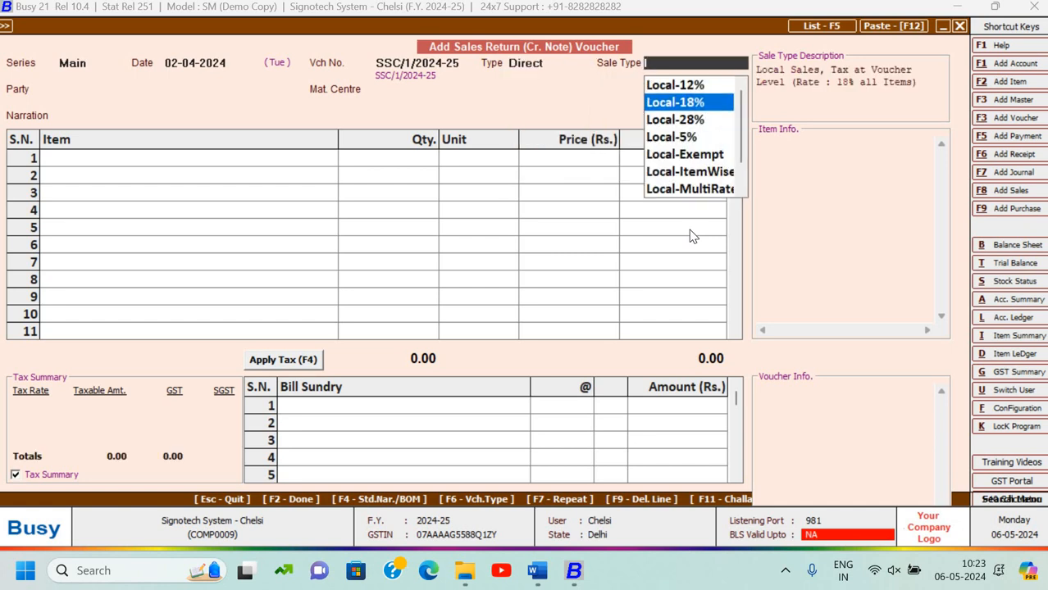
key("Return")
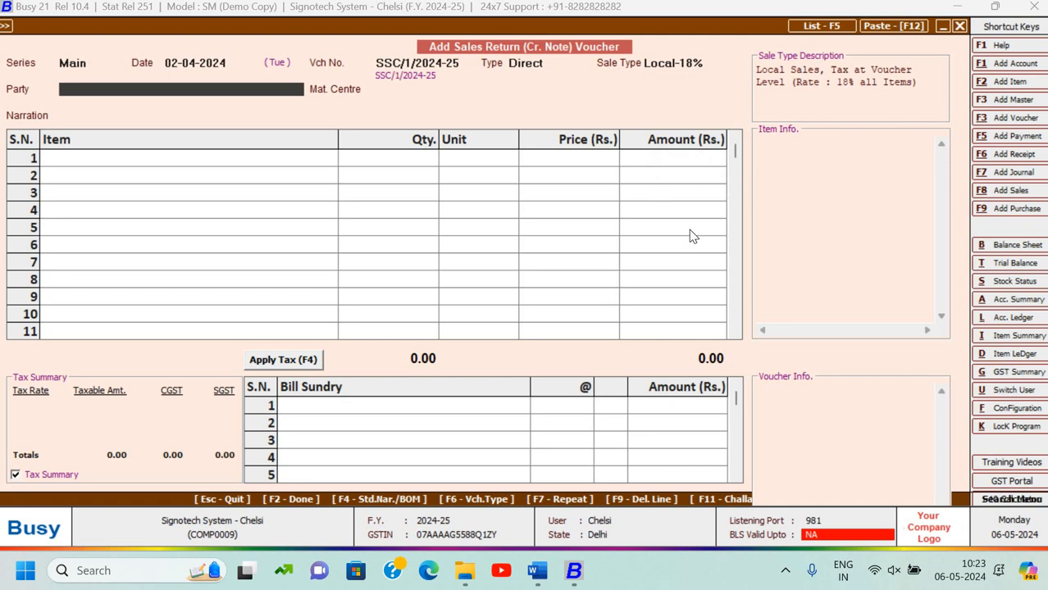
type("Da")
key("Return")
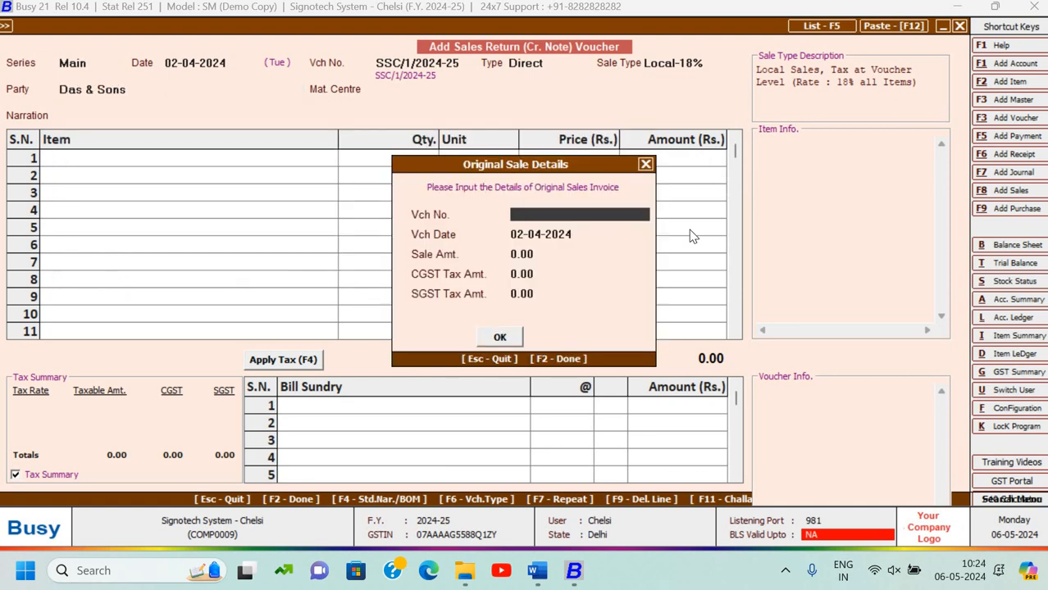
key("Return")
key("F2")
key("Return")
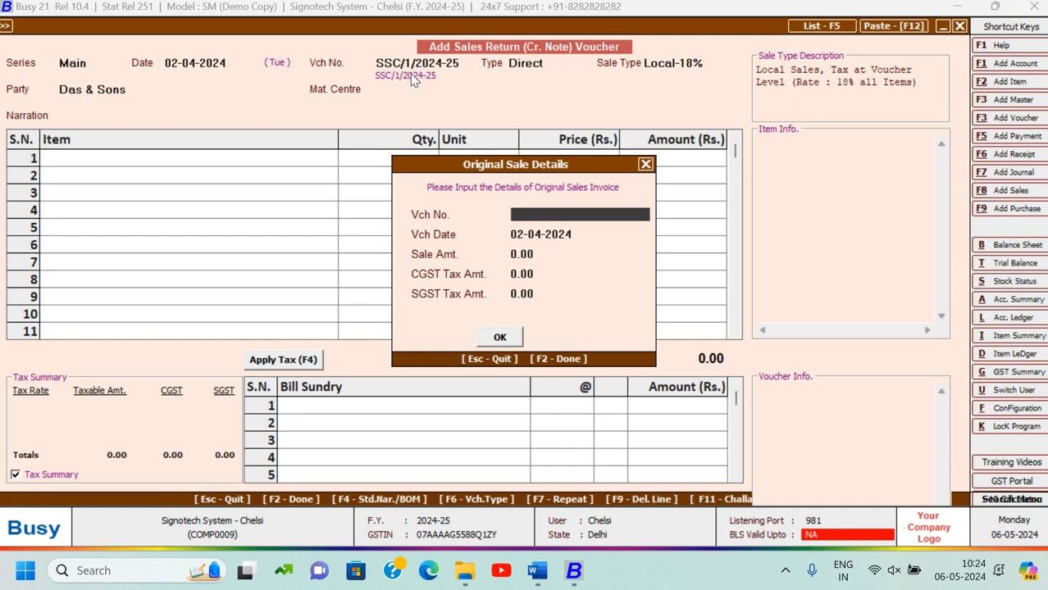
key("Escape")
key("Escape")
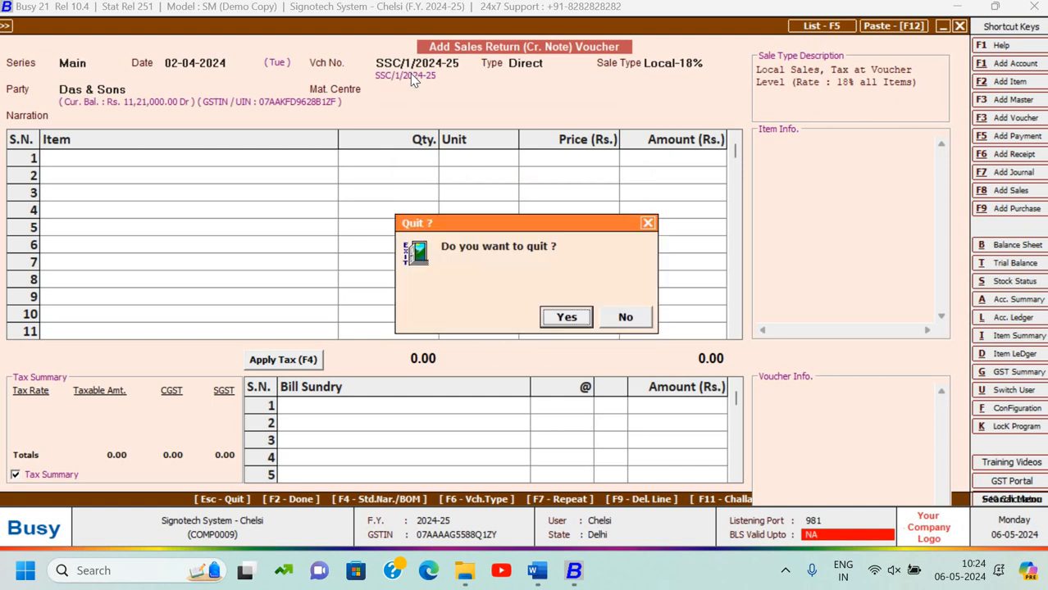
key("Return")
Open the Voucher Series Configuration in Busy.
key("Left")
key("Return")
key("Down")
key("Return")
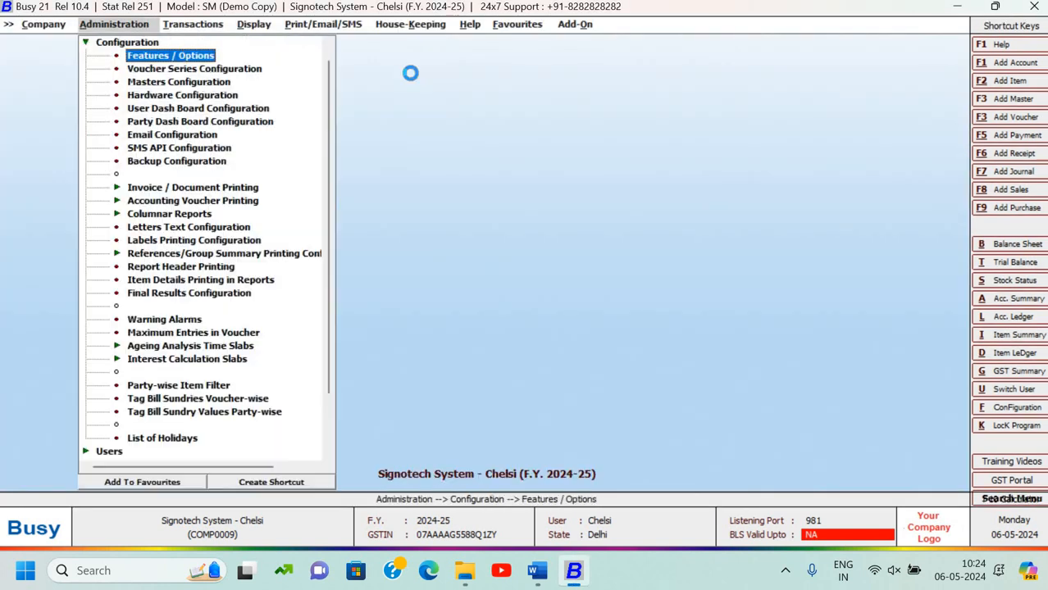
key("Return")
key("Escape")
key("Down")
key("Return")
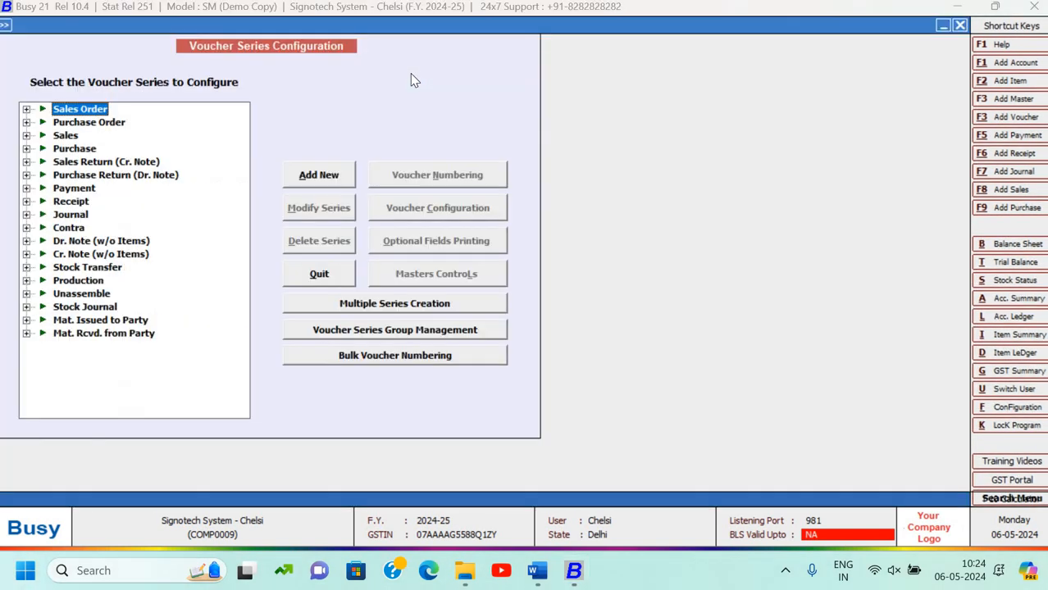
Open the voucher numbering settings for the Main series of Sales Return (Cr. Note).
key("Down")
key("Down")
key("Down")
key("Down")
key("Down")
key("Up")
key("Right")
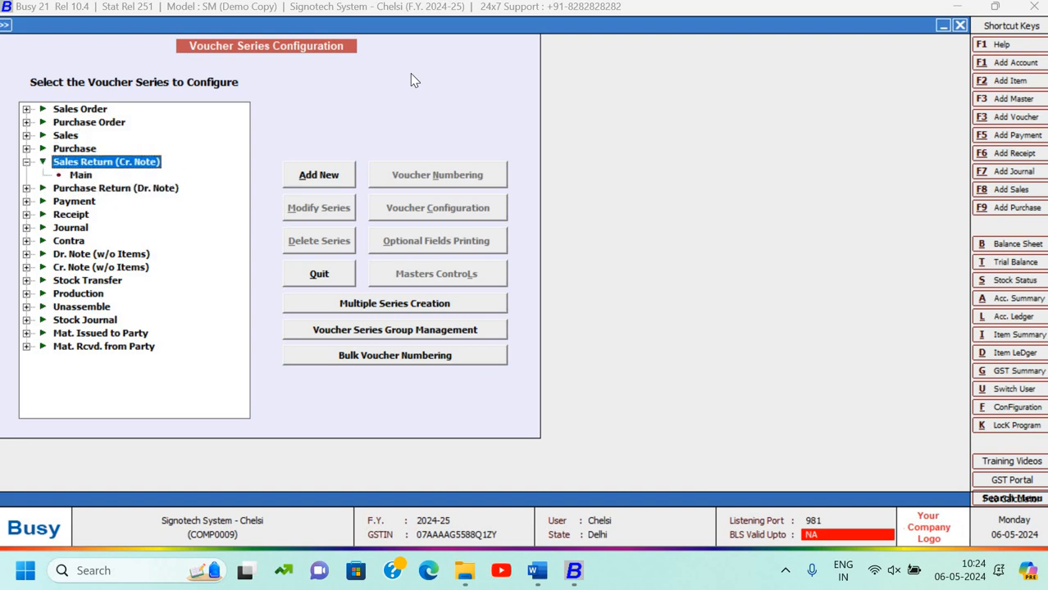
key("Down")
left_click(443, 174)
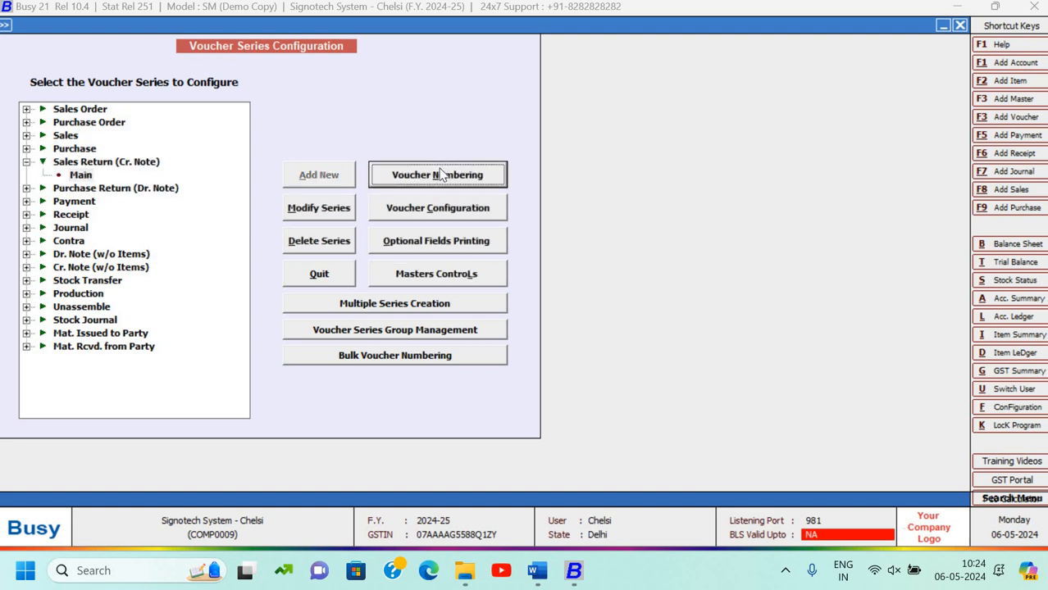
Keep yearly automatic numbering with the year as a suffix after "/" and set its embedding format to YY-YY.
key("Return")
key("Return")
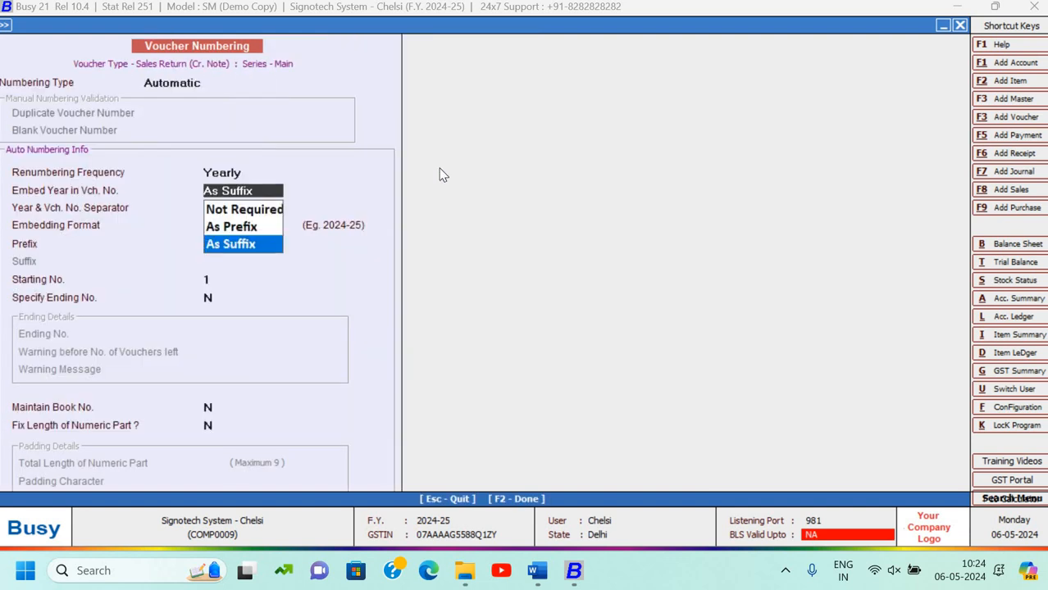
key("Return")
key("Return")
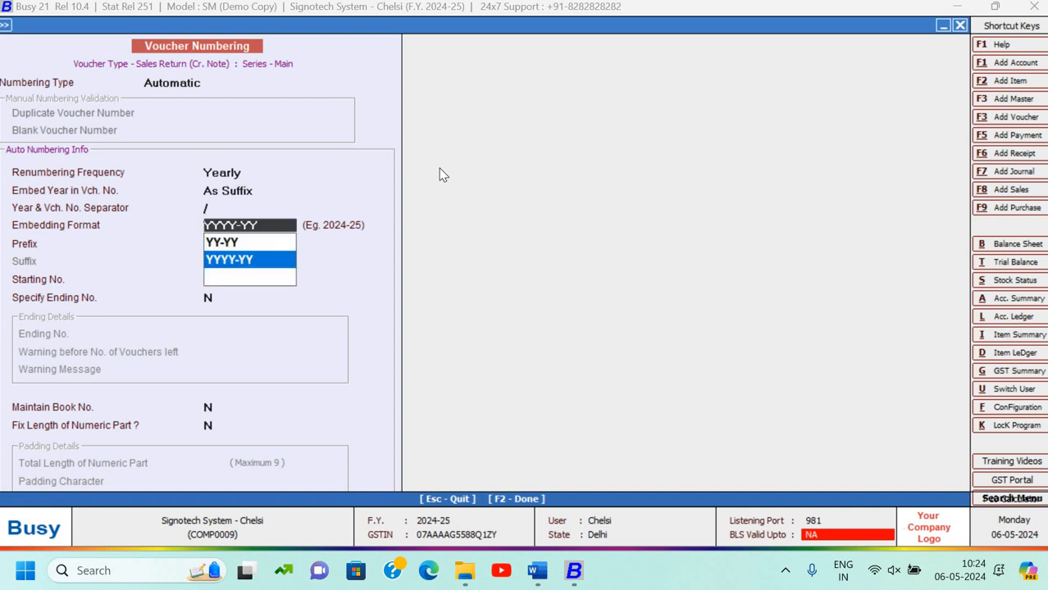
key("Up")
key("Return")
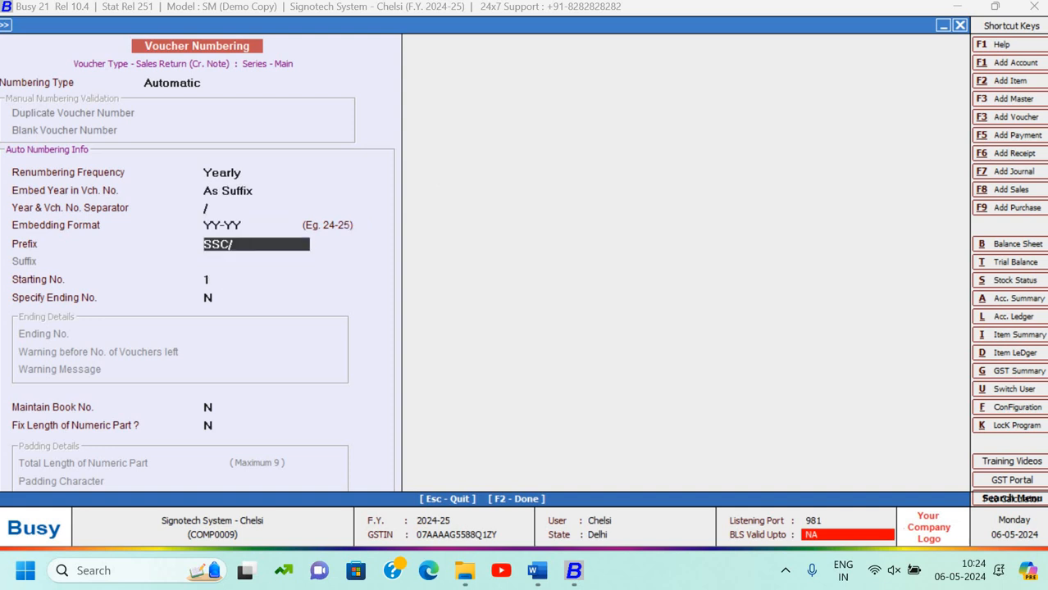
Set the Sales Return numbering prefix to SE/, keeping starting number 1 and no ending number or book number.
type("SE")
key("Return")
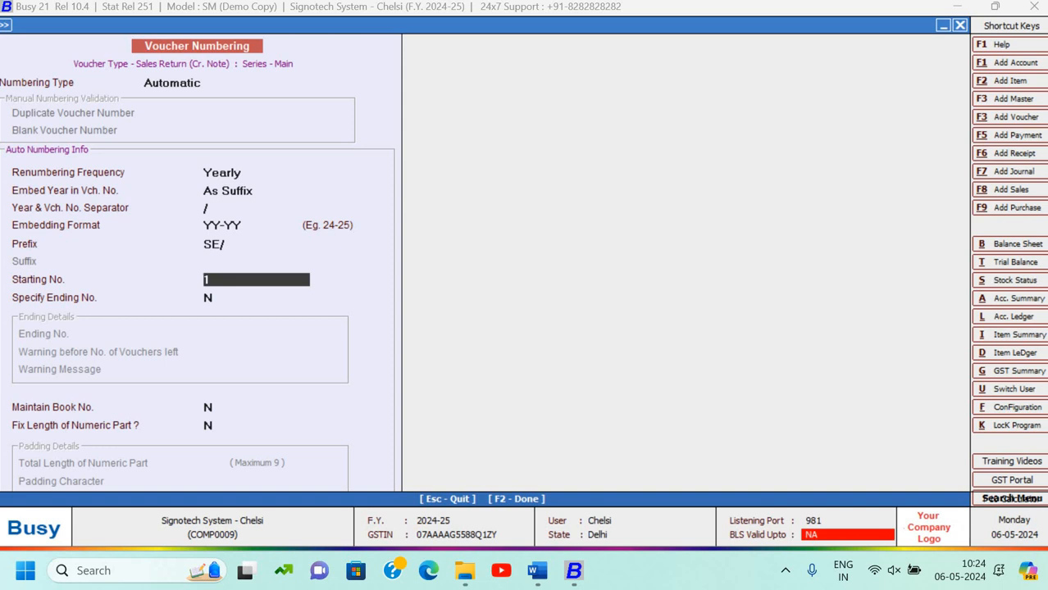
key("Return")
key("Return")
key("Return")
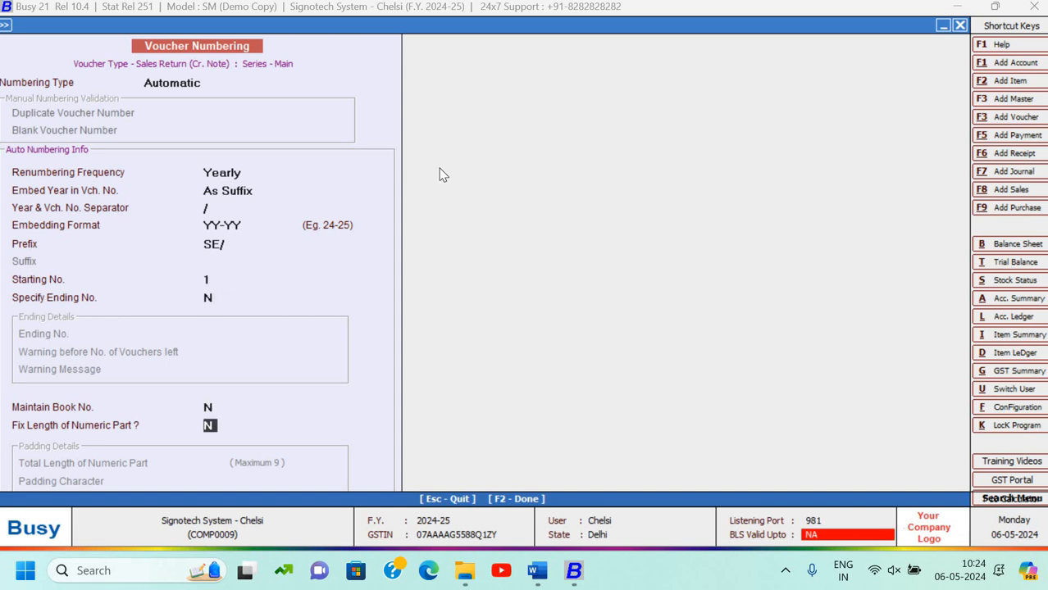
Fix the numeric part at length 4 with padding character 0, save without renumbering existing vouchers, and leave the series configuration.
type("Y")
key("Return")
key("Return")
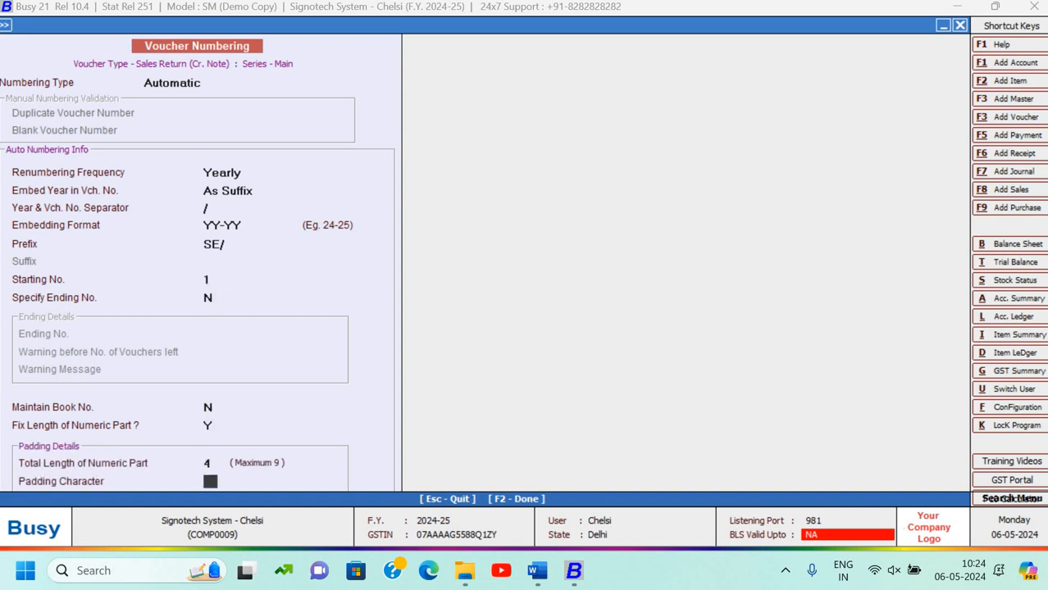
type("0")
key("Return")
key("Return")
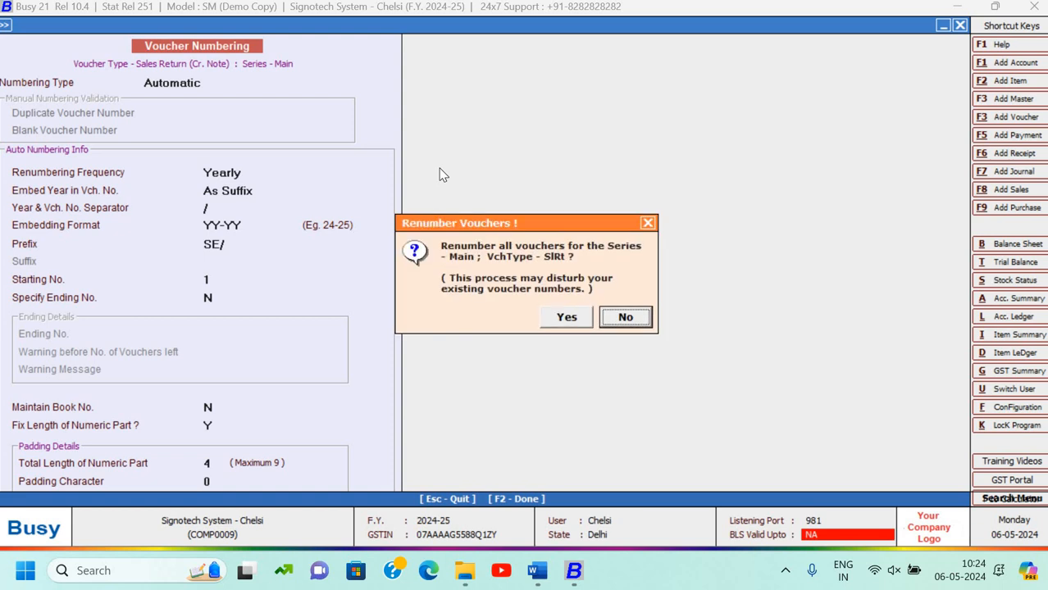
key("Return")
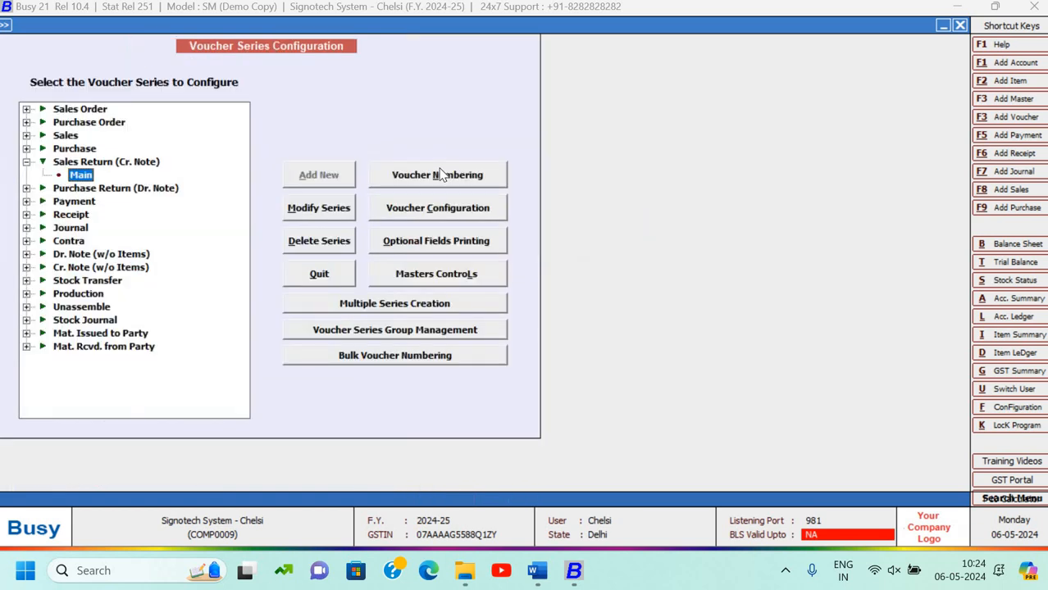
key("Escape")
key("Escape")
Reread task 6 in the Word assignment, and start a new Sales Return (Cr. Note) voucher in Busy.
key("alt+Tab")
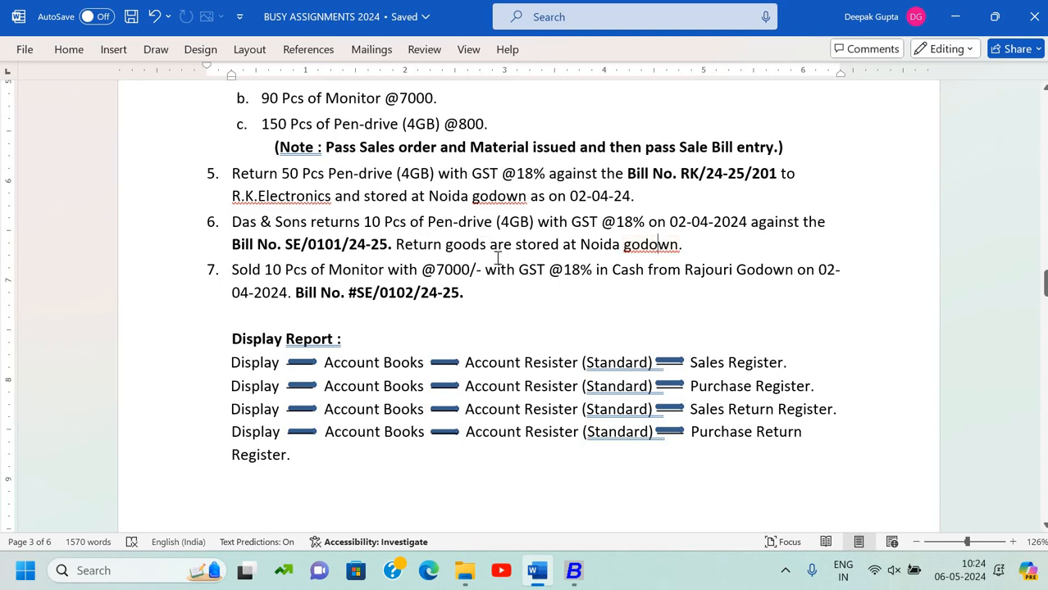
key("alt")
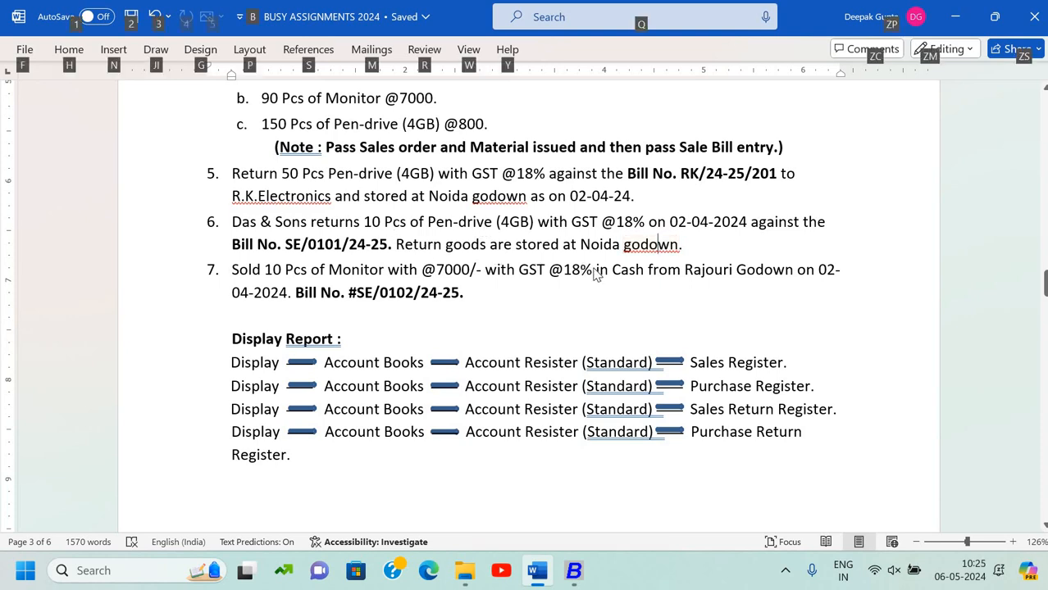
key("alt+Tab")
key("Right")
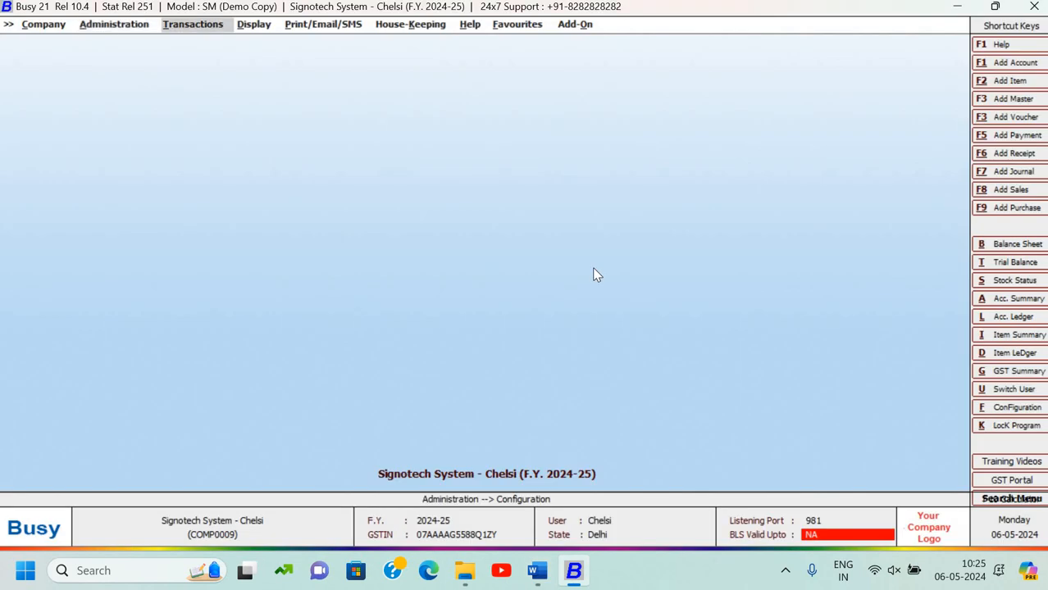
key("Return")
key("Down")
key("Up")
key("Return")
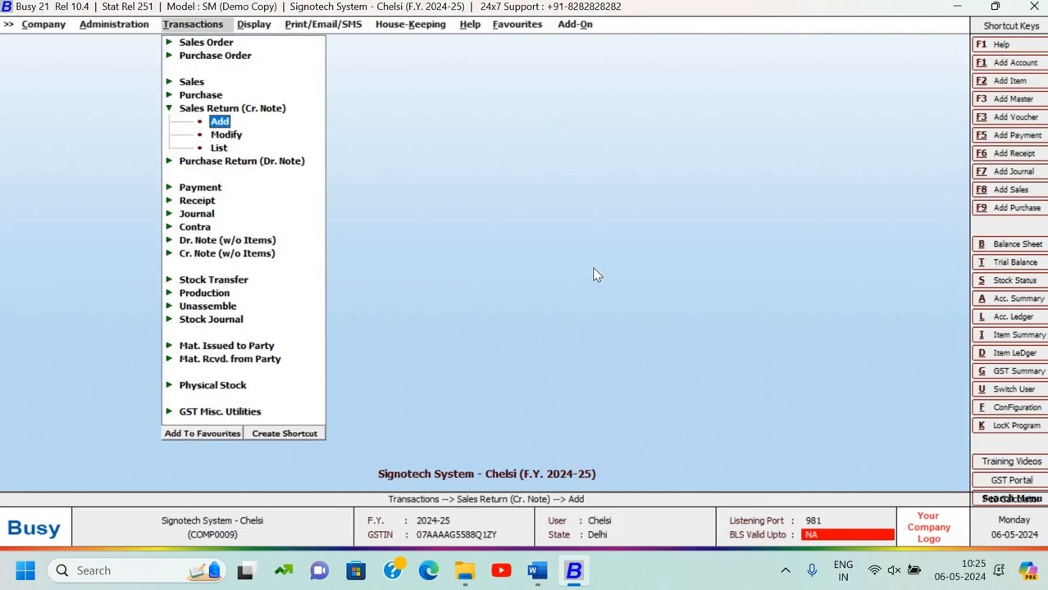
key("Down")
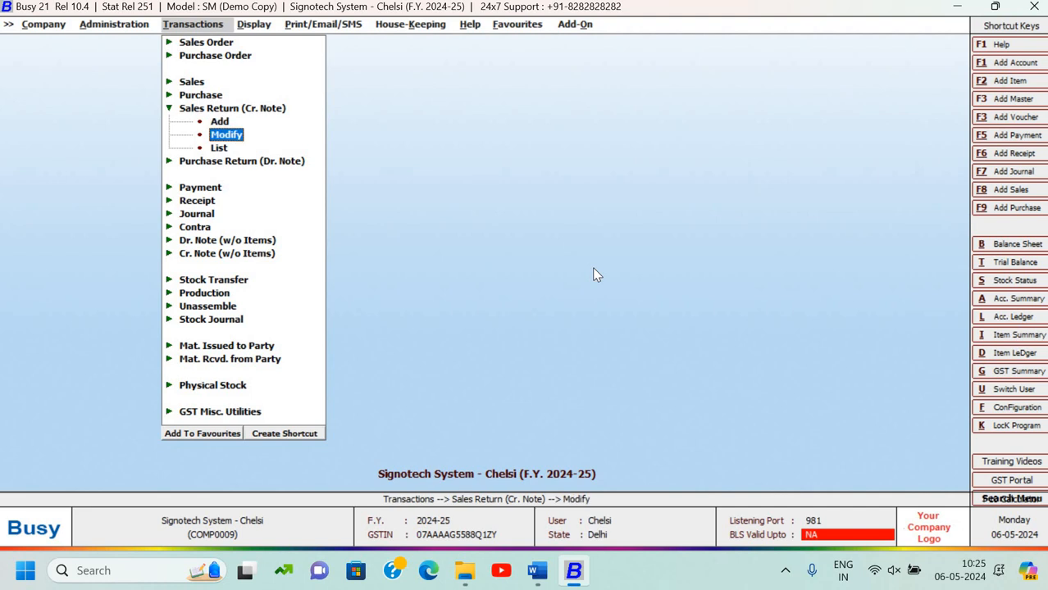
key("Down")
key("Down")
key("Return")
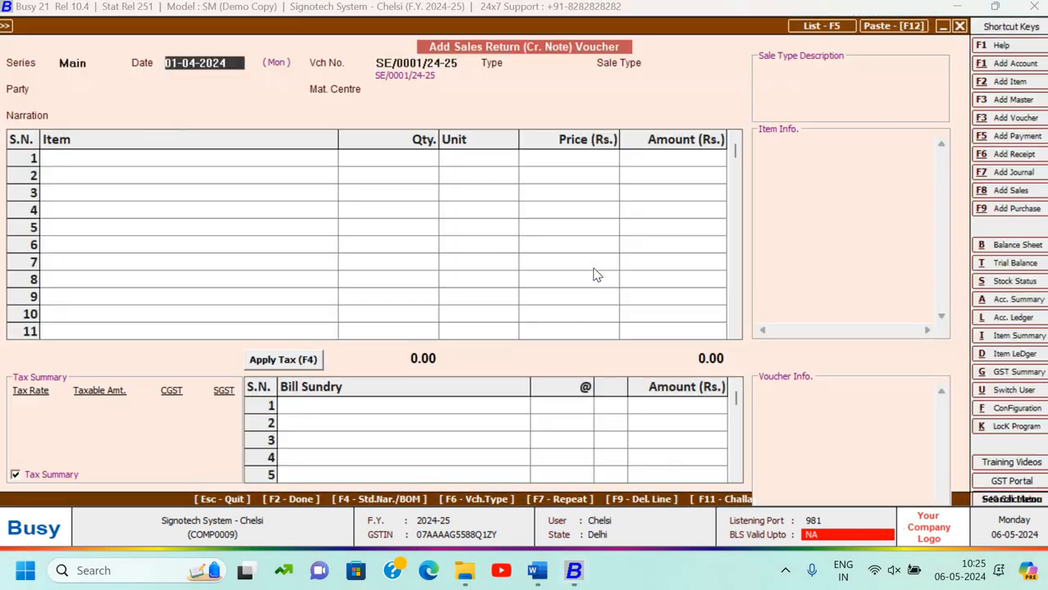
Set the voucher's series to Main, date to 02-04-2024, type to Direct and sale type to Local-18%.
key("Return")
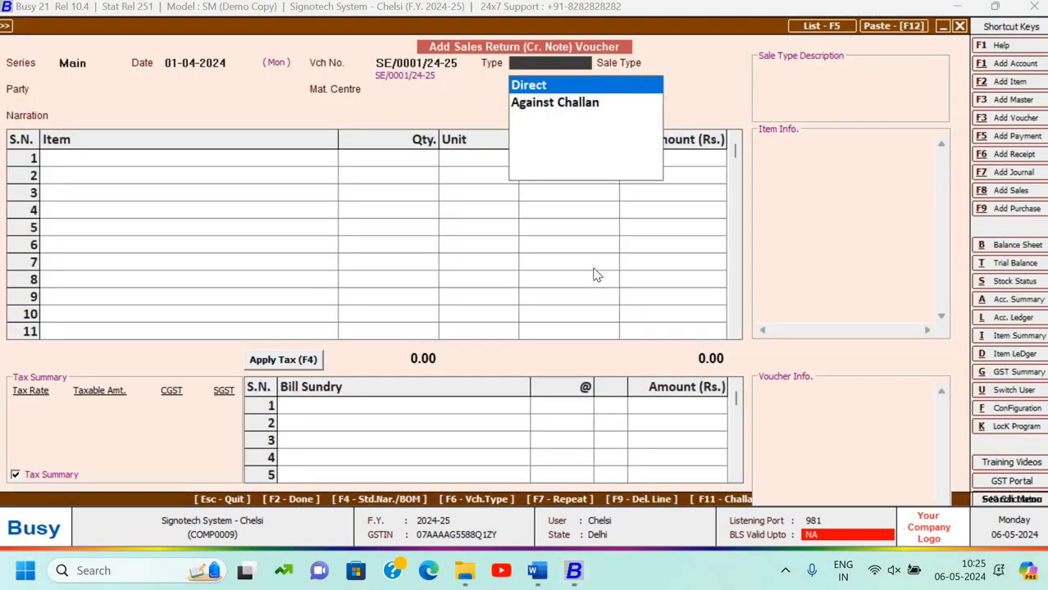
key("Return")
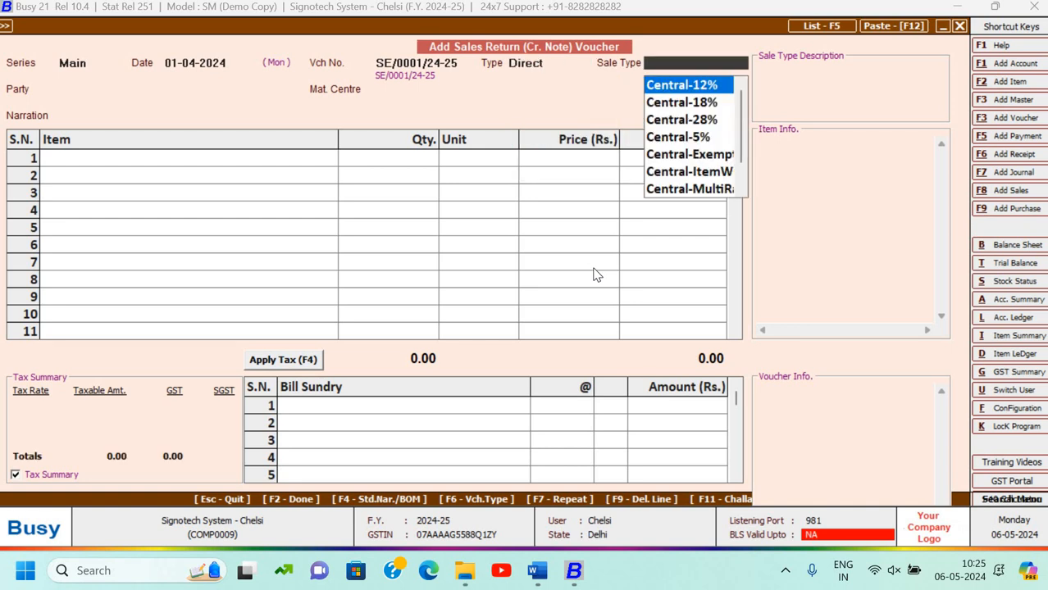
type("lo")
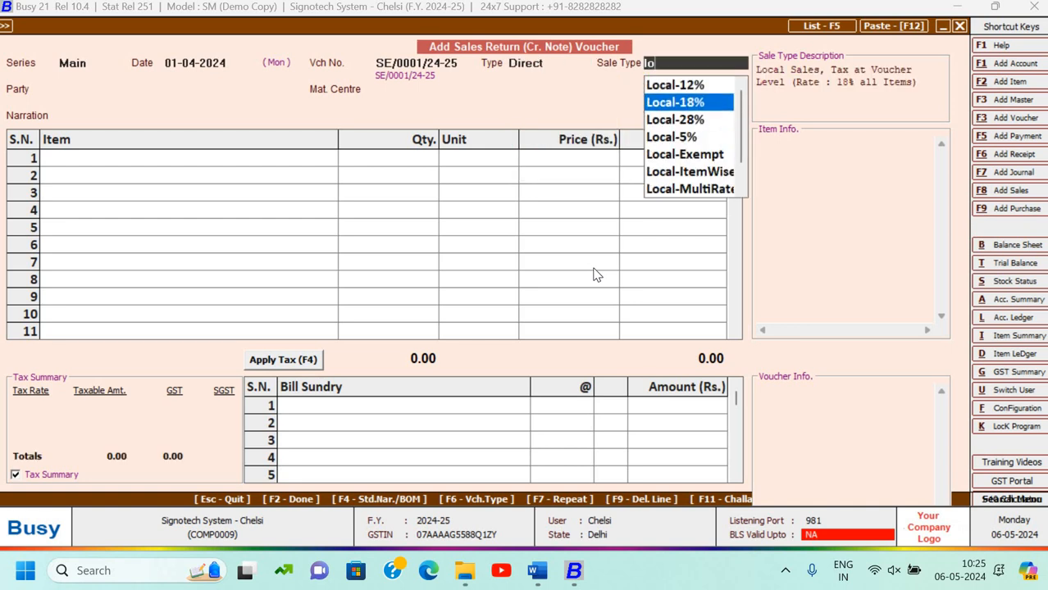
key("Return")
key("shift+Tab")
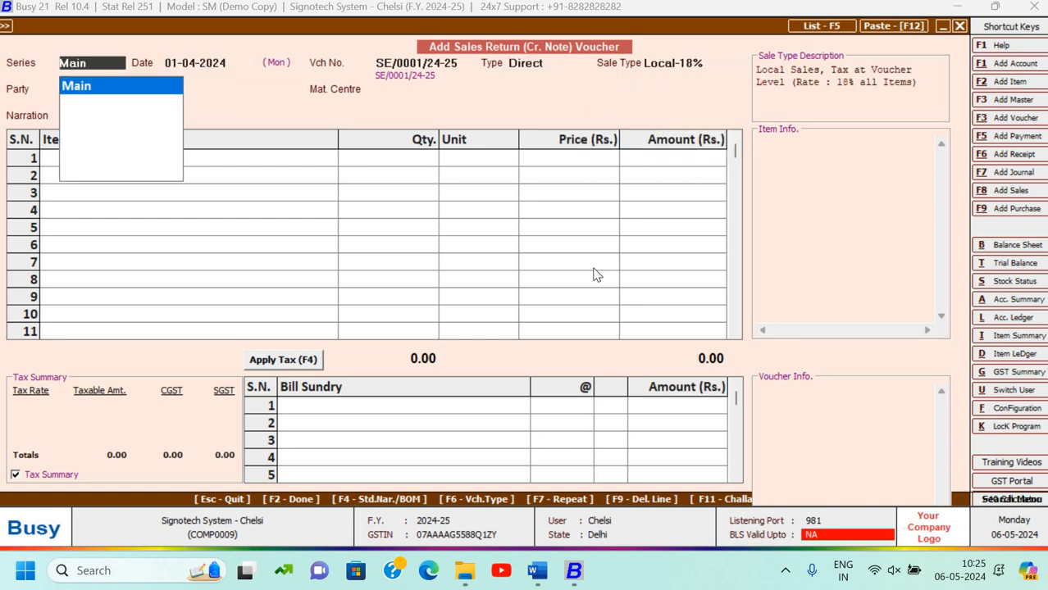
key("Return")
type("02")
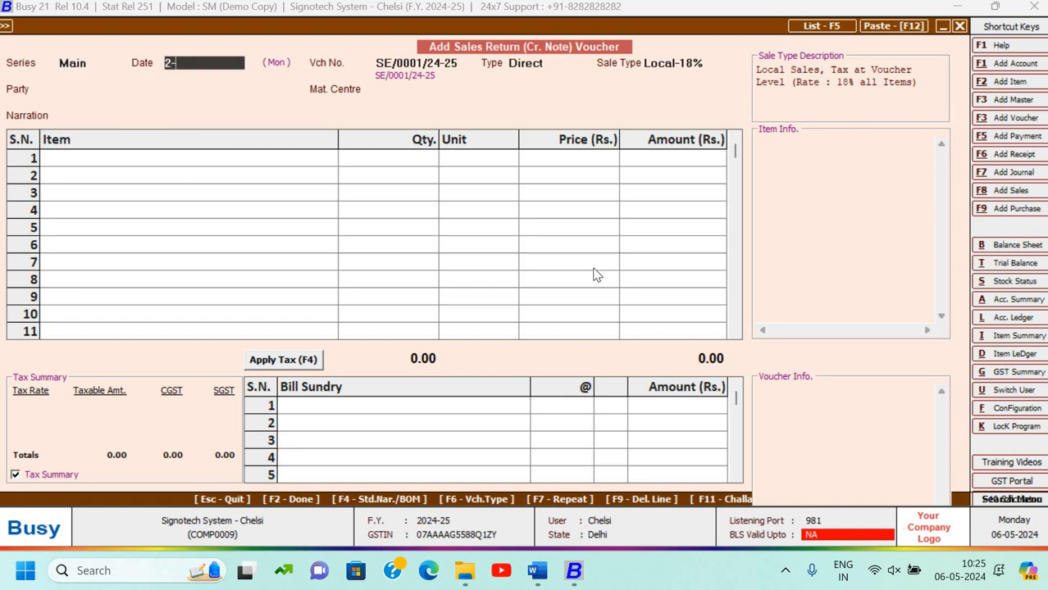
key("Return")
key("Return")
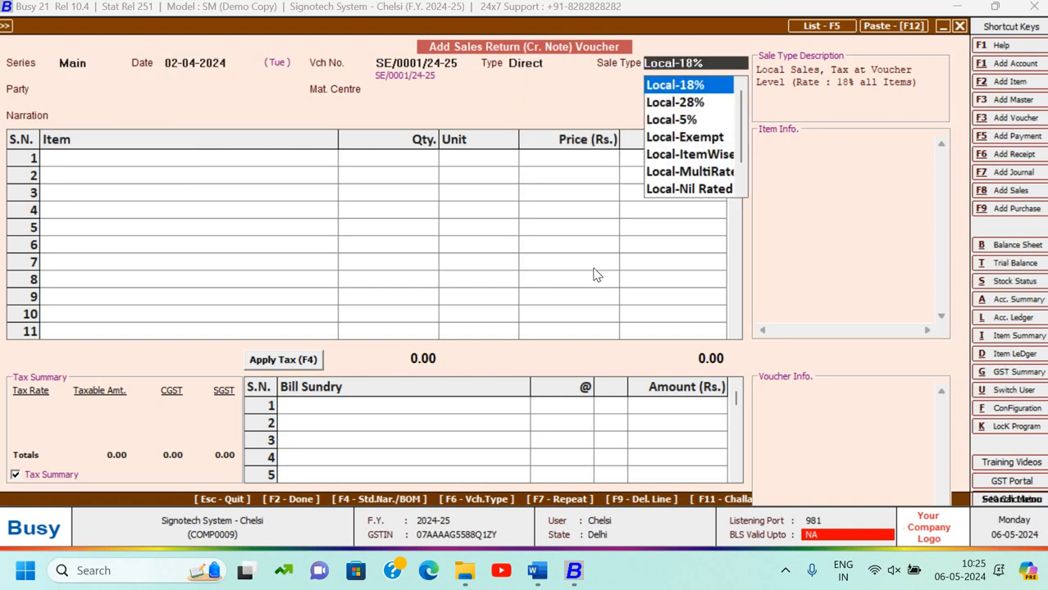
key("Return")
Choose Das & Sons as the party and reference original sales invoice SE/0101/24-25, without copying its item details.
key("Return")
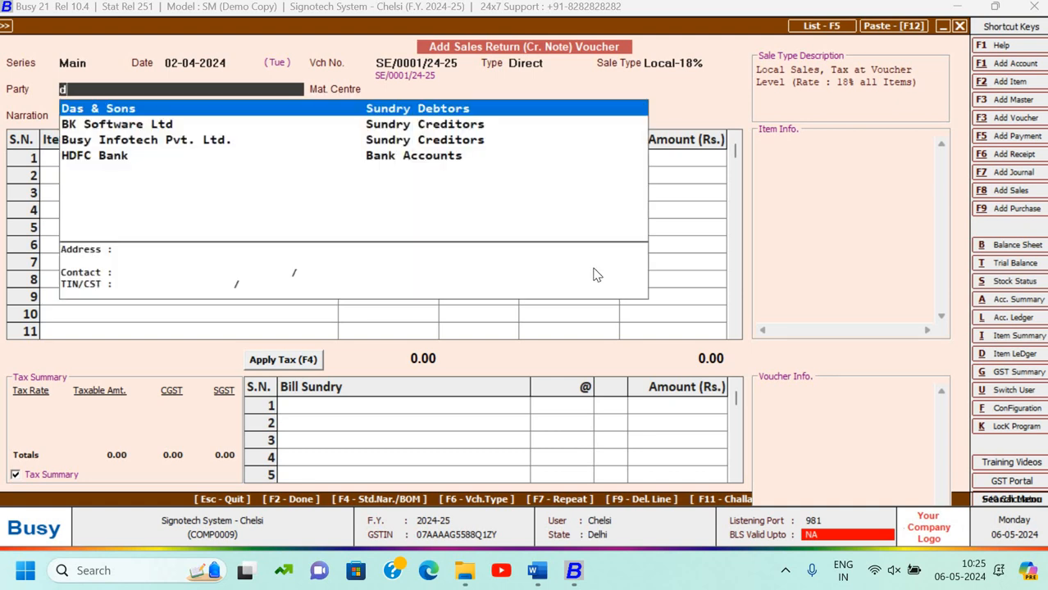
key("Return")
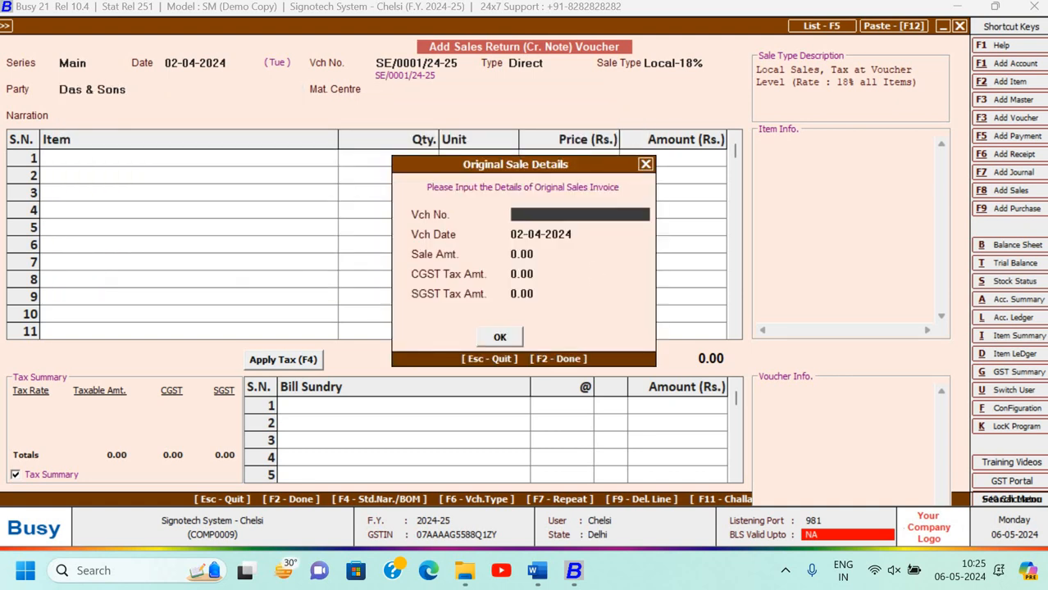
type("SE/0")
type("1")
key("BackSpace")
type("0101/24-25")
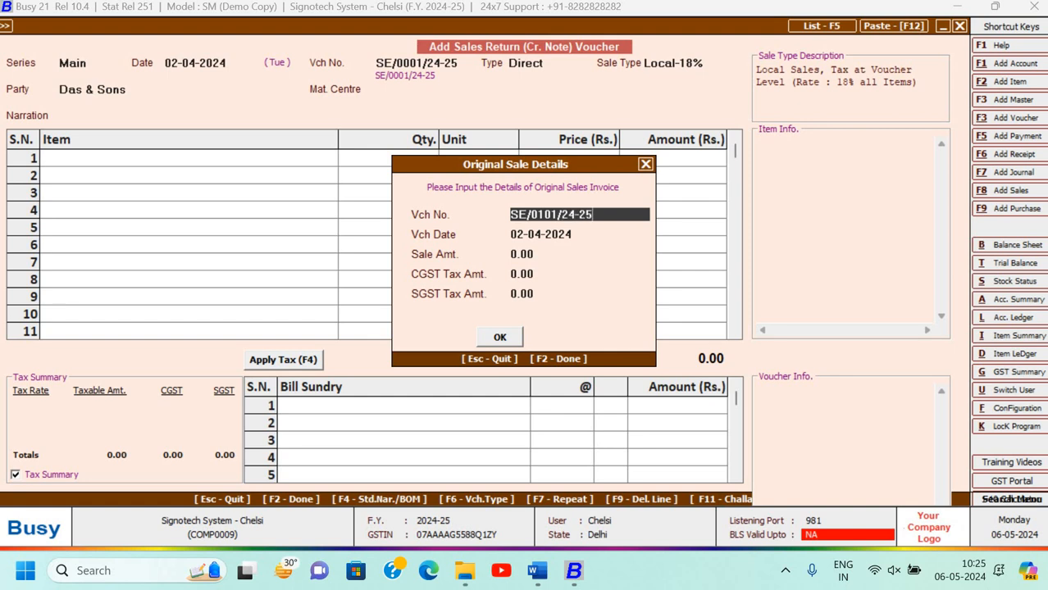
key("Return")
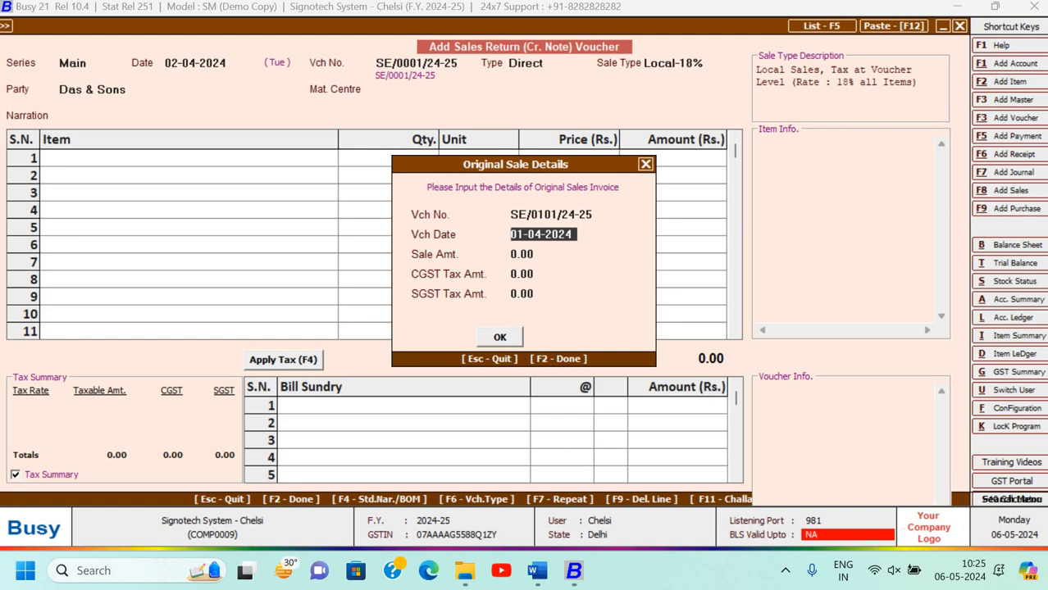
key("Return")
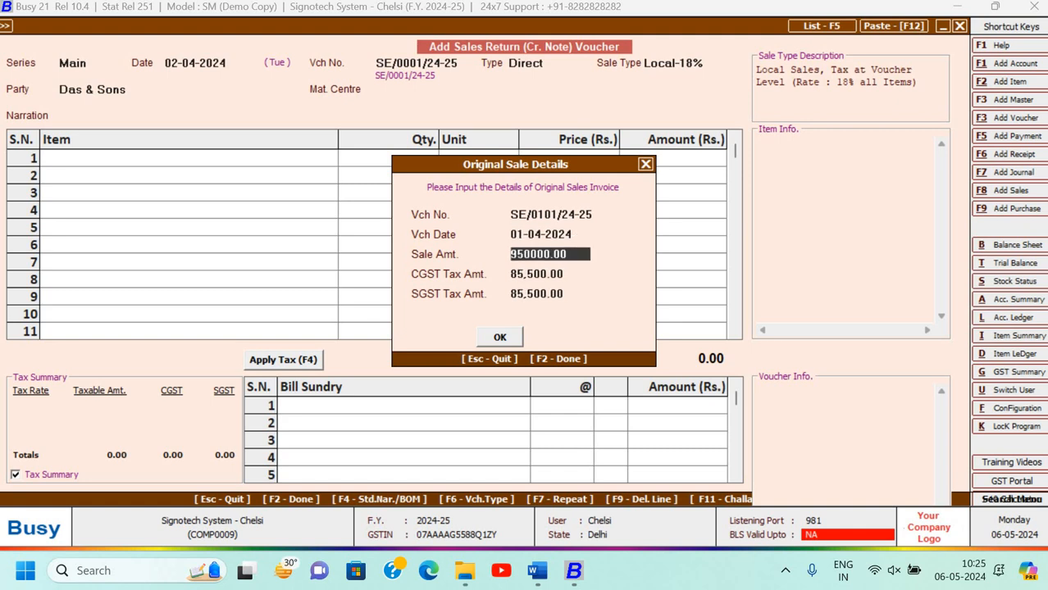
key("Return")
key("Return")
key("Return")
key("Return")
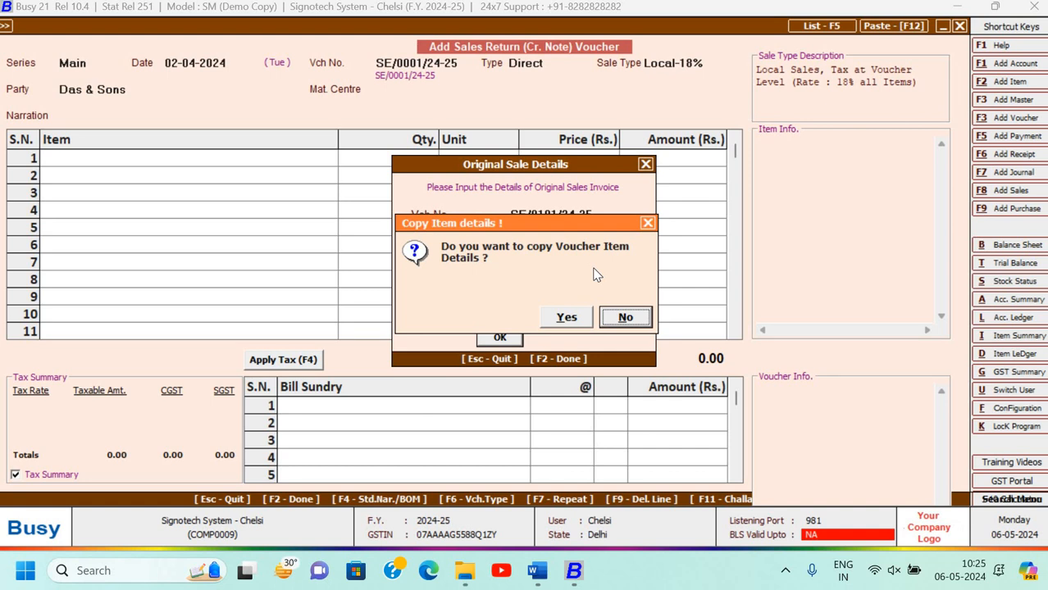
key("Return")
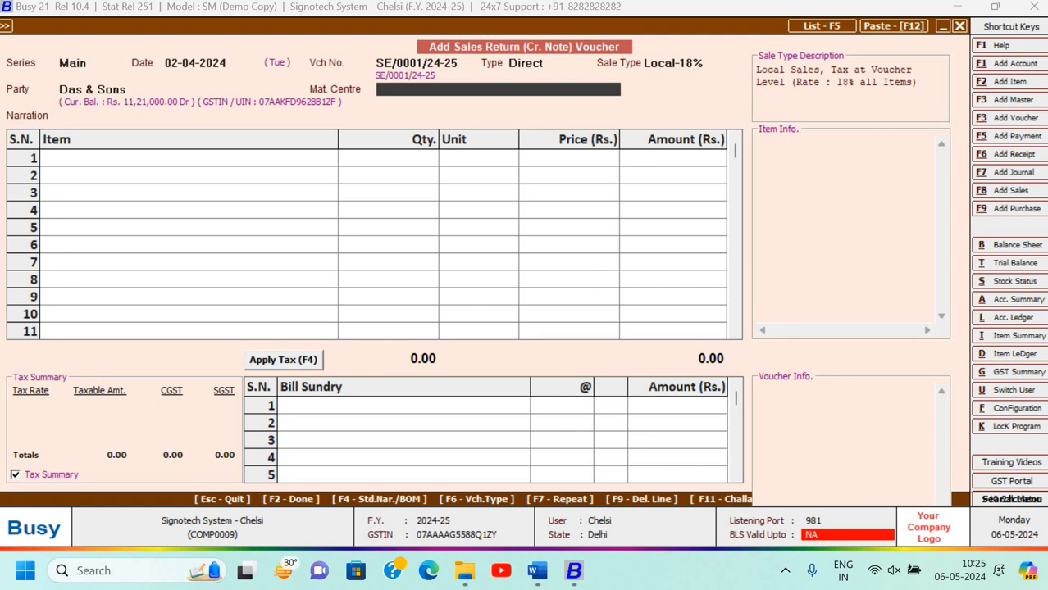
Set the material centre to Noida and enter the narration "Being goods return".
key("Return")
key("Return")
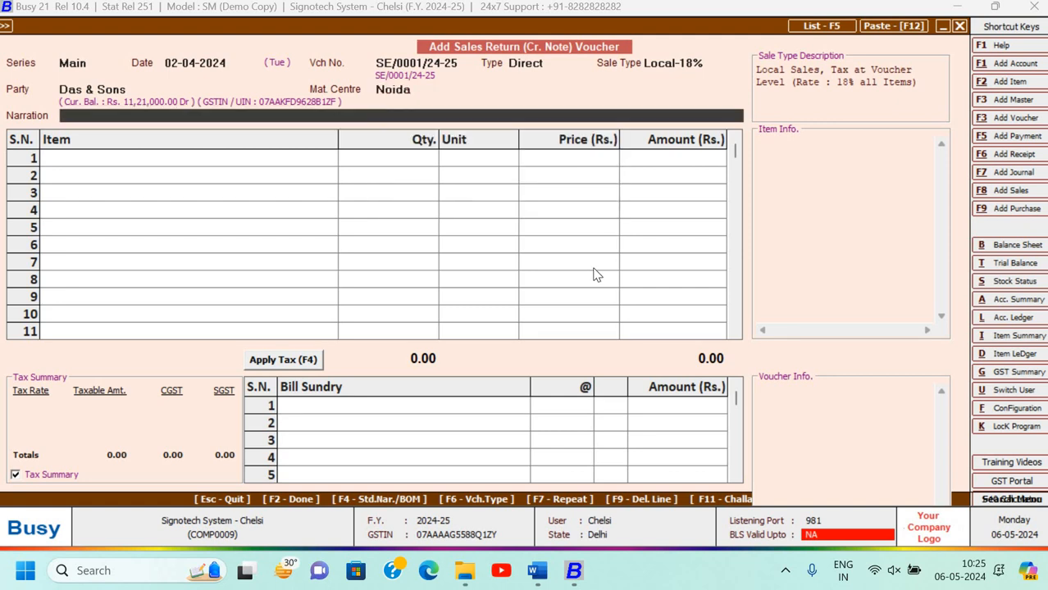
type("Being goods return")
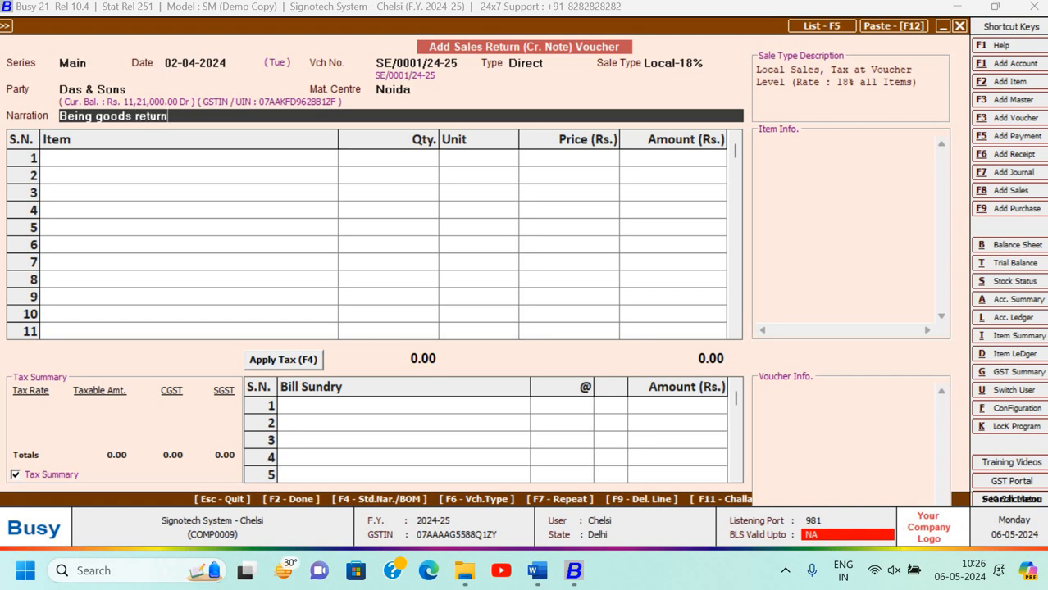
key("Return")
Add Pen-Drive (4GB) as the first returned item with a quantity of 10 Pcs.
key("space")
key("Down")
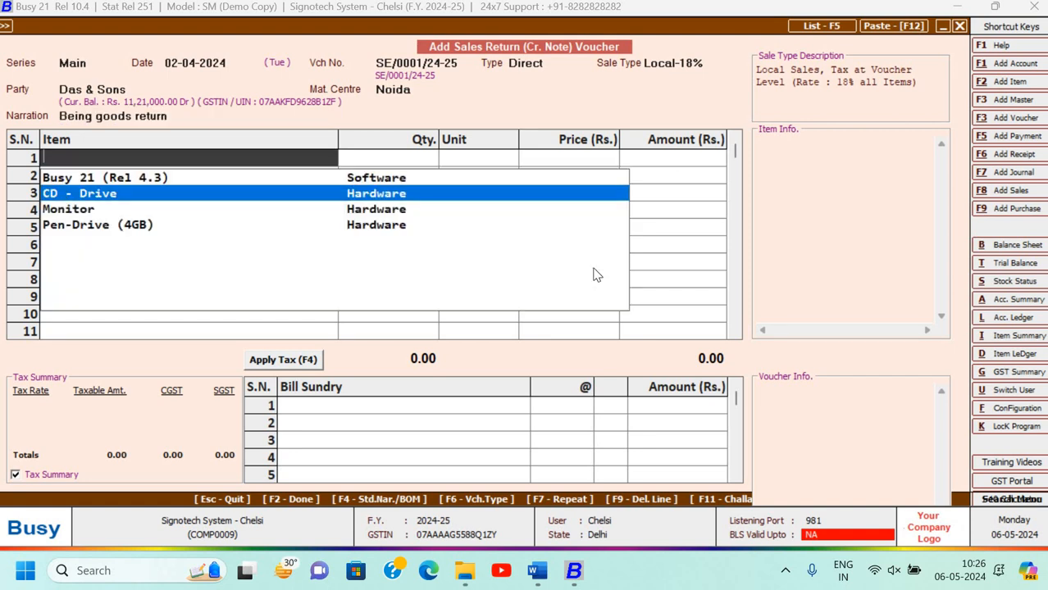
key("Down")
key("Return")
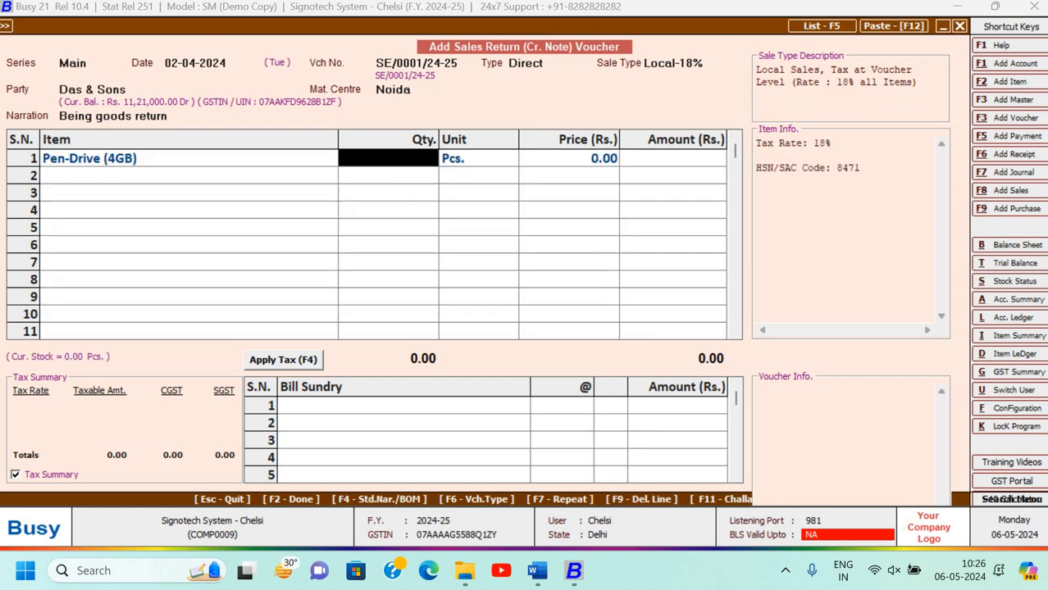
type("10")
key("Return")
key("Return")
key("alt+Tab")
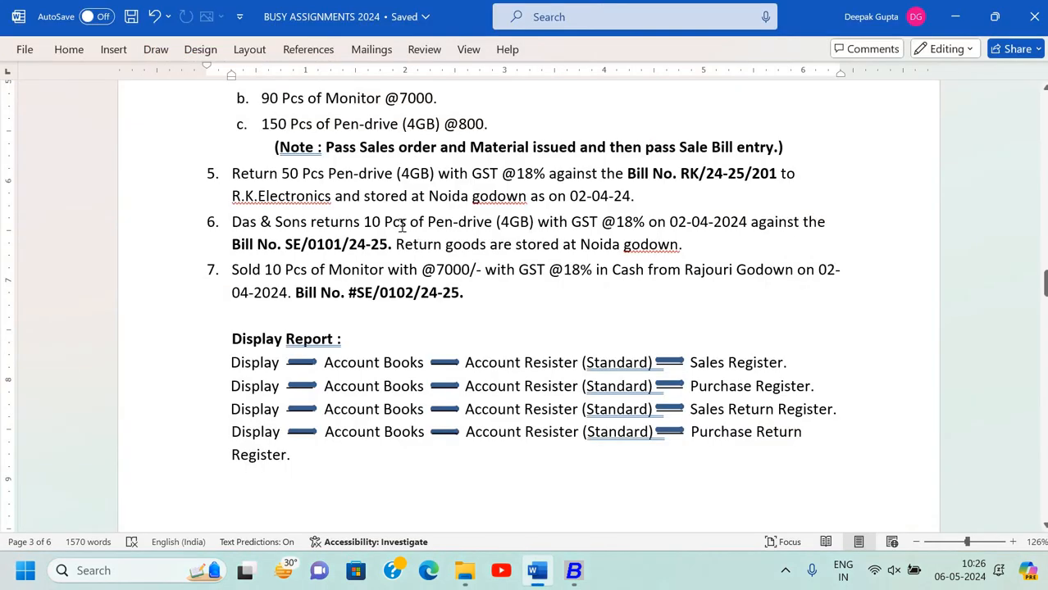
key("alt+Tab")
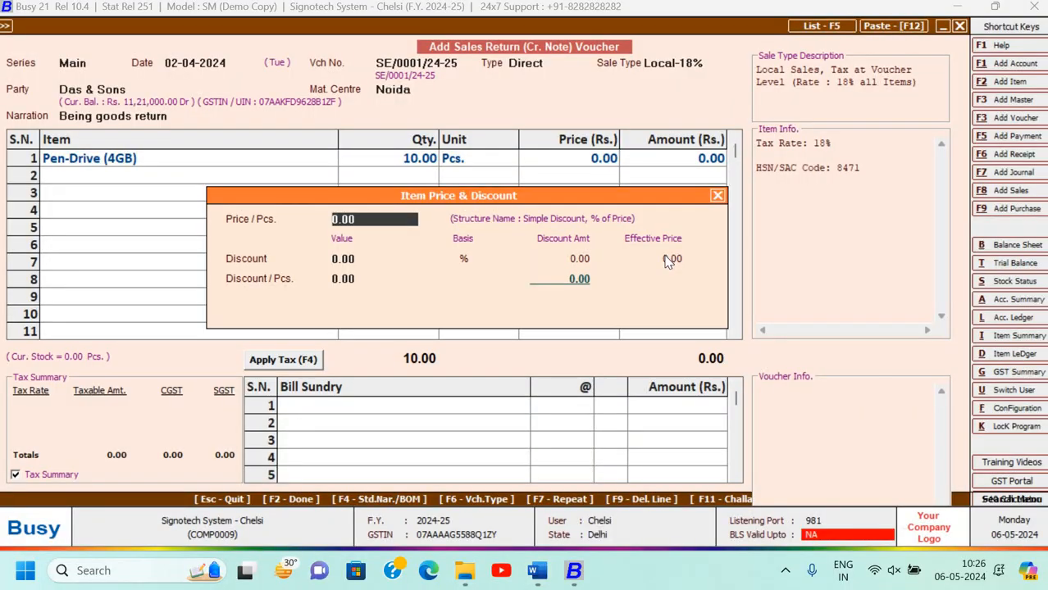
key("Return")
key("Return")
key("Return")
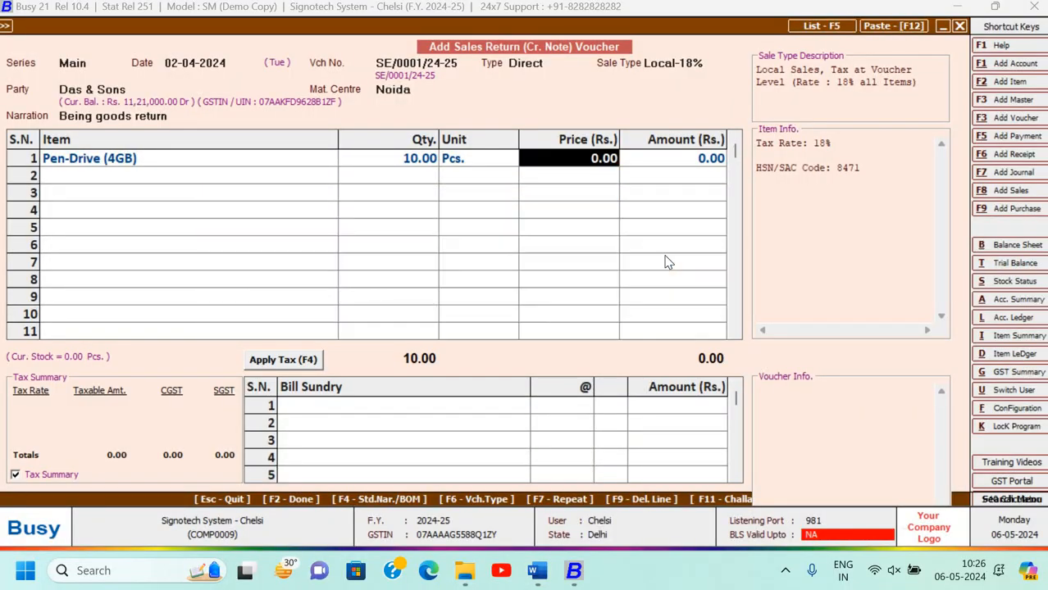
key("shift+Tab")
key("shift+Tab")
key("Return")
key("Return")
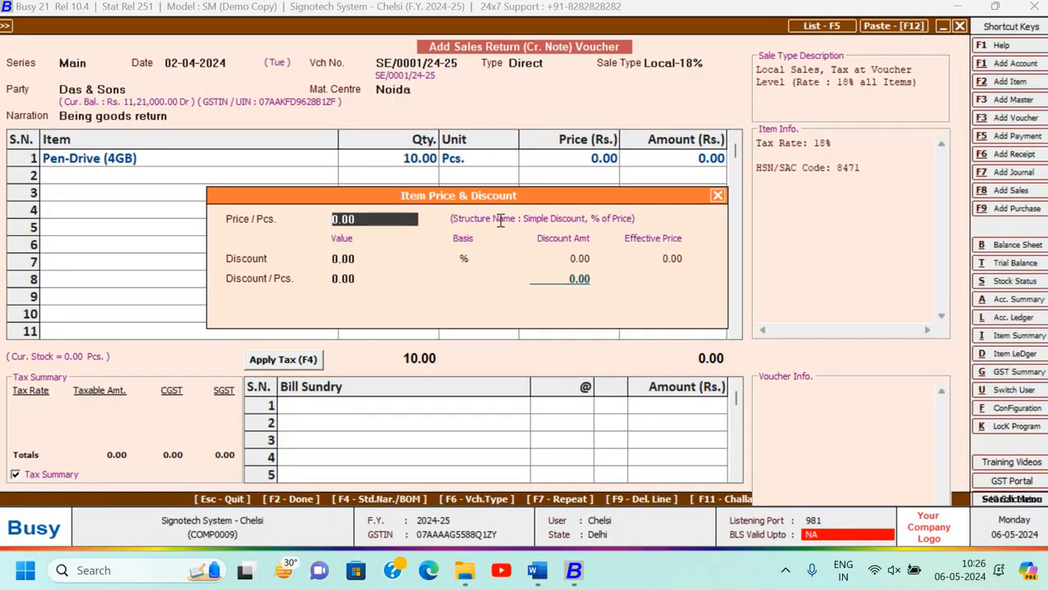
Look up the Pen-drive rate in the Word assignment and set the returned item's price to 800 per piece without discount in Busy.
key("alt+Tab")
scroll(394, 226, "up", 2)
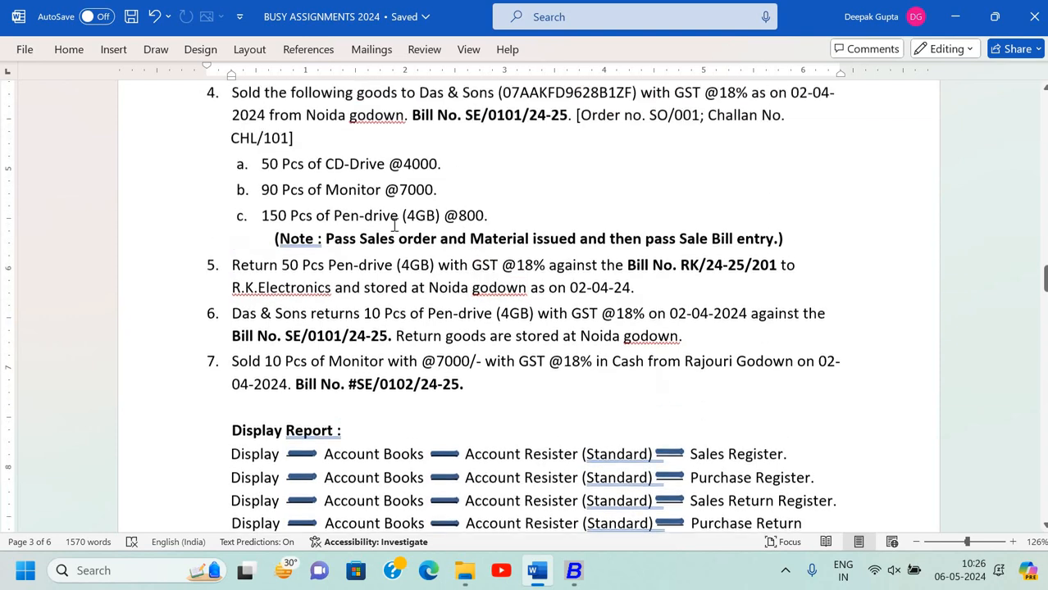
scroll(394, 226, "up", 1)
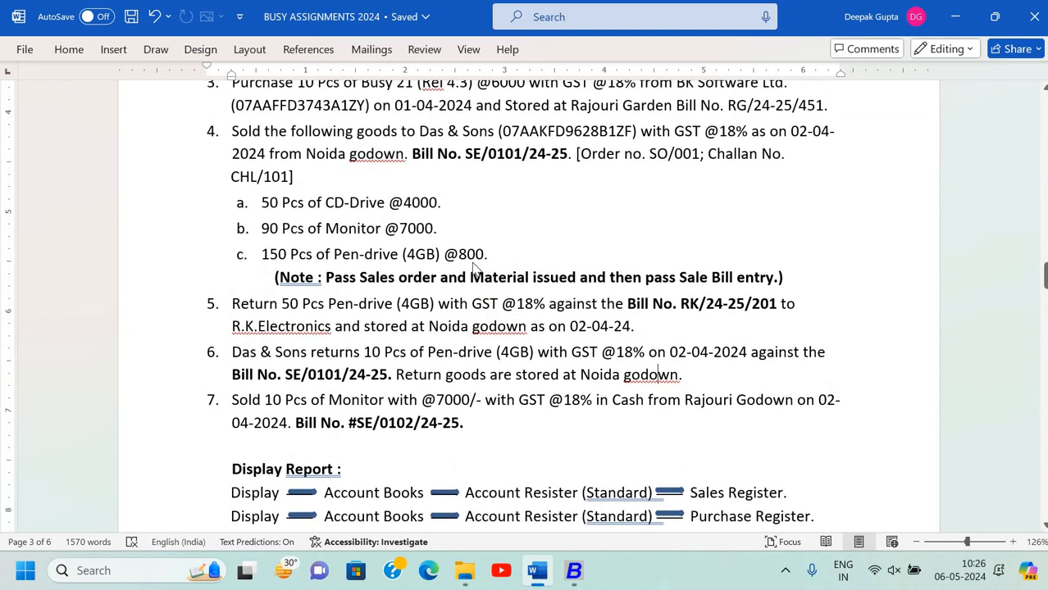
key("alt+Tab")
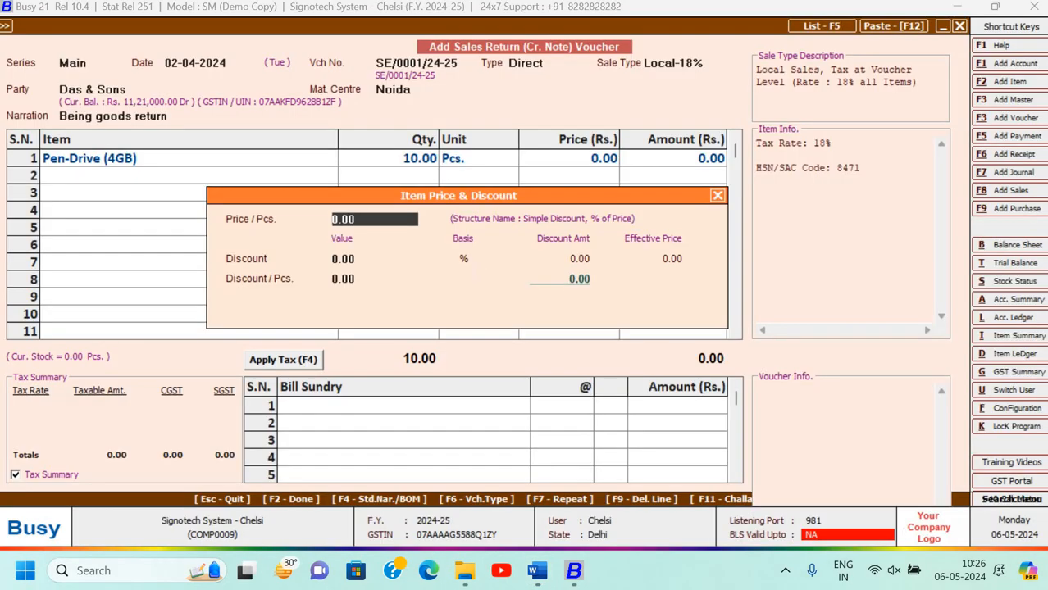
type("800")
key("Return")
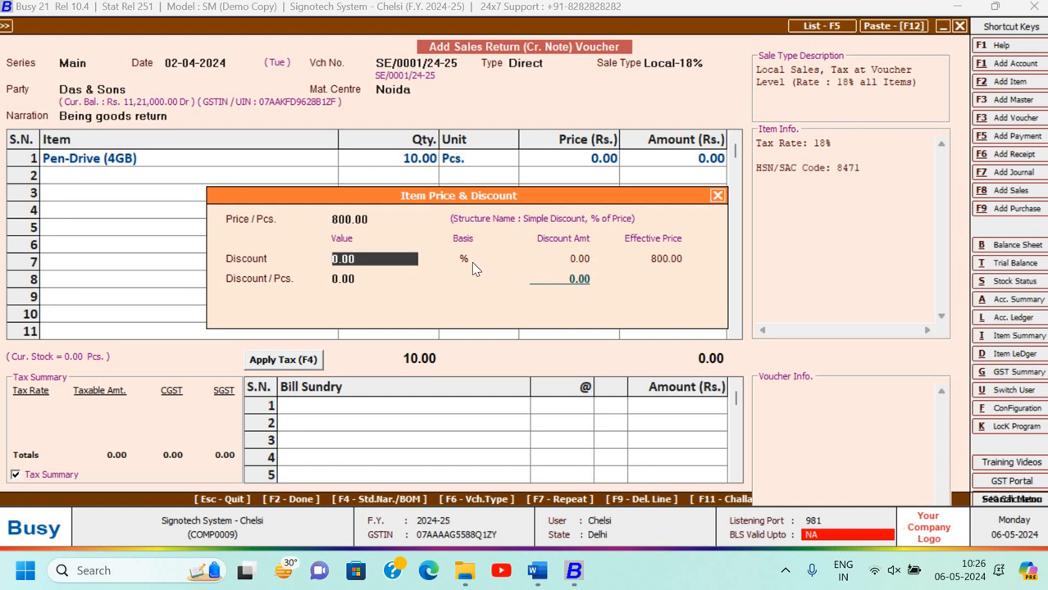
key("Return")
key("Return")
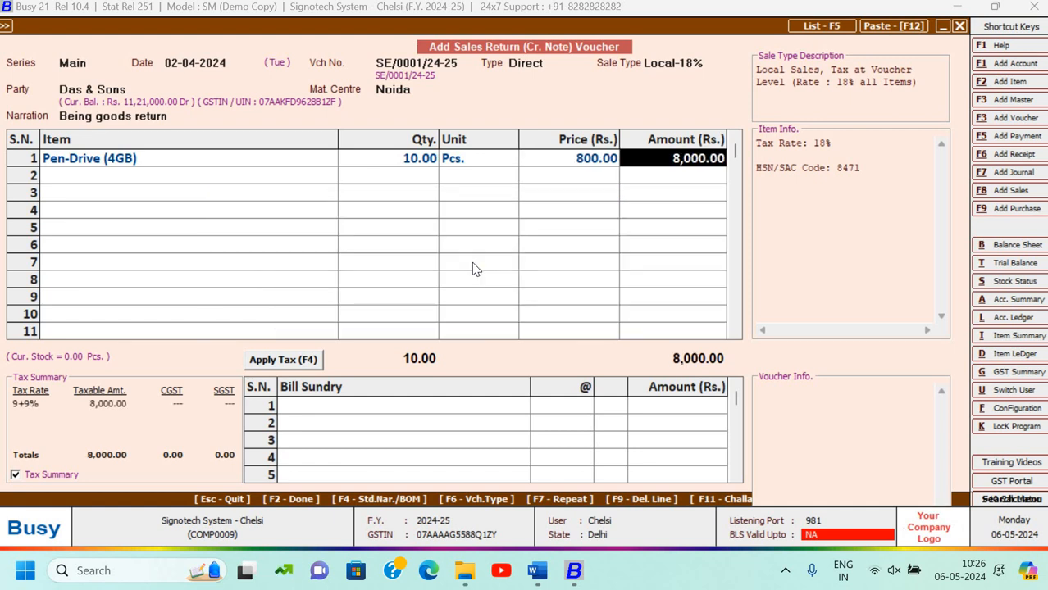
Finish the item list and apply CGST and SGST at 9% each as bill sundries on the sales return.
key("Return")
key("Return")
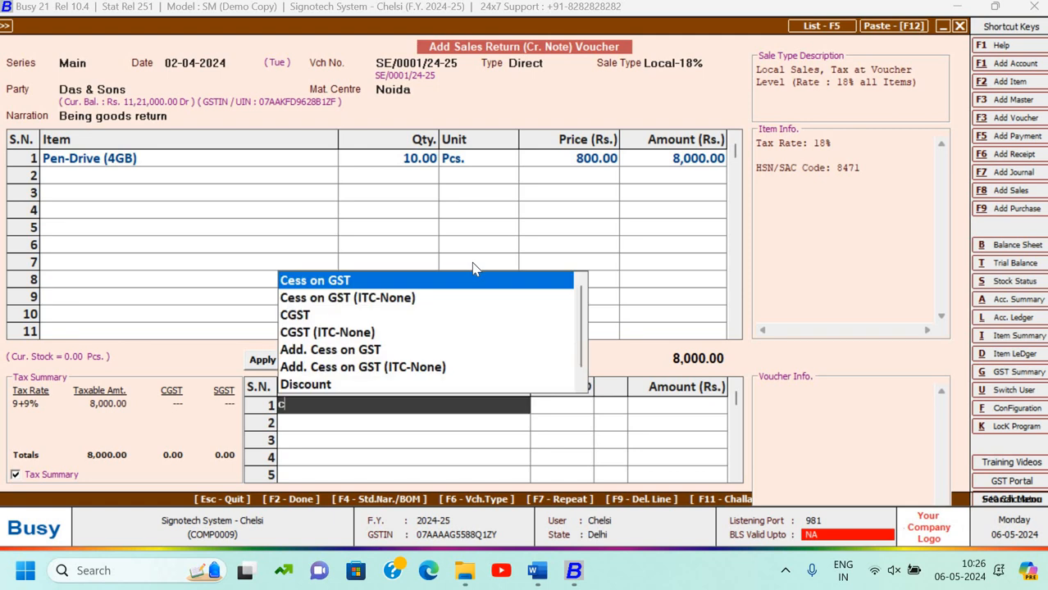
type("c")
key("F4")
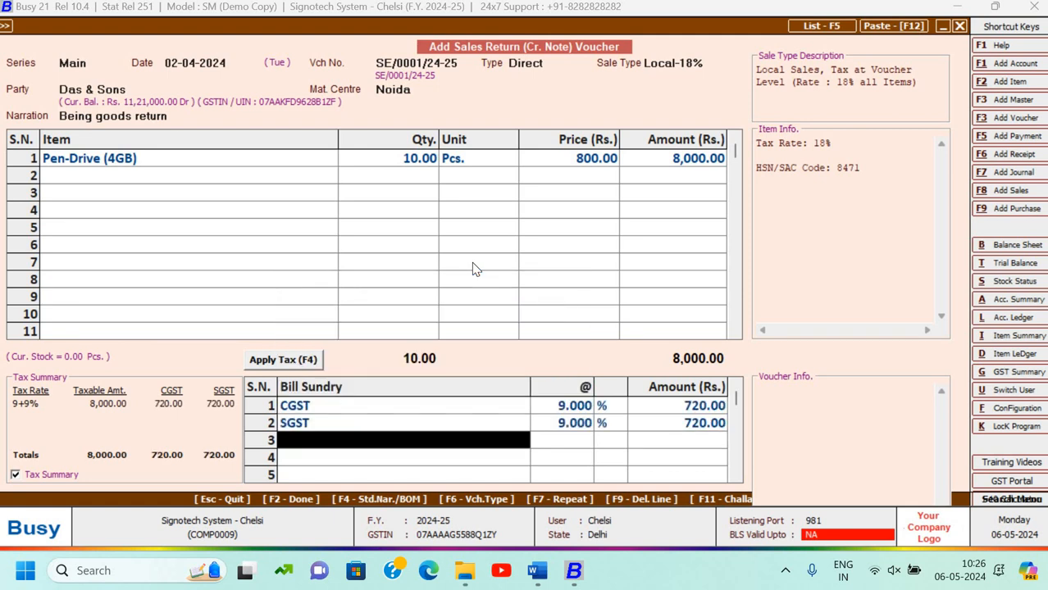
Skip cost centre allocation, adjust the return amount against reference SE/0101/24-25, save the sales return voucher and leave the entry form.
key("Return")
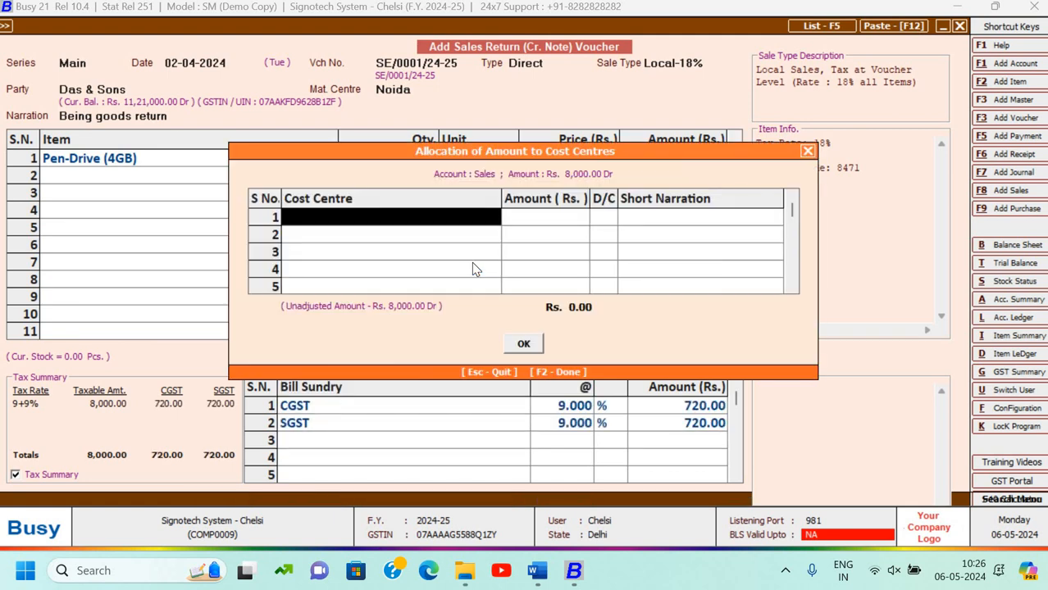
key("F2")
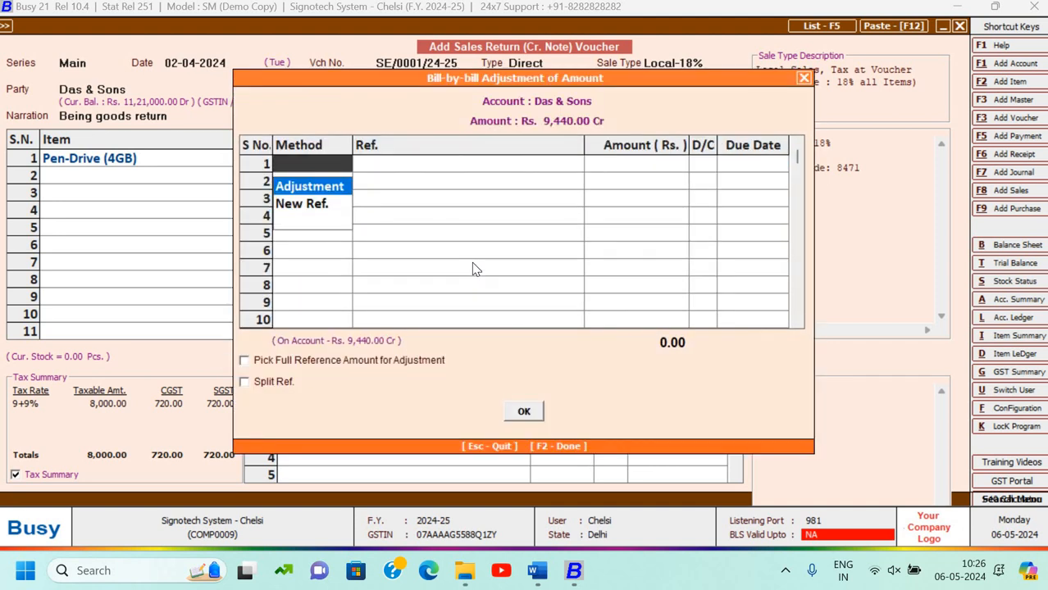
key("Return")
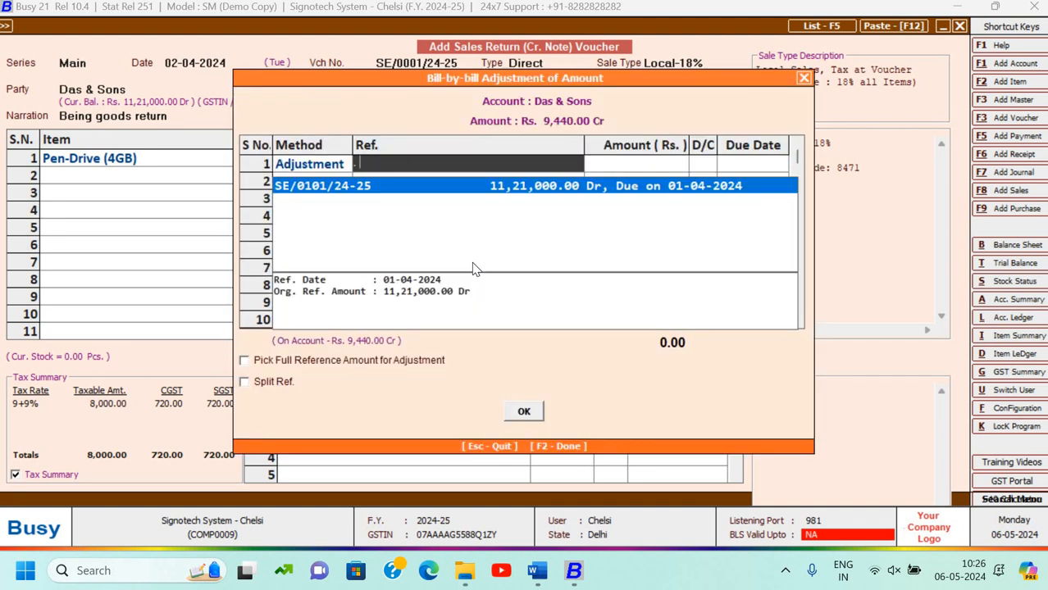
key("Return")
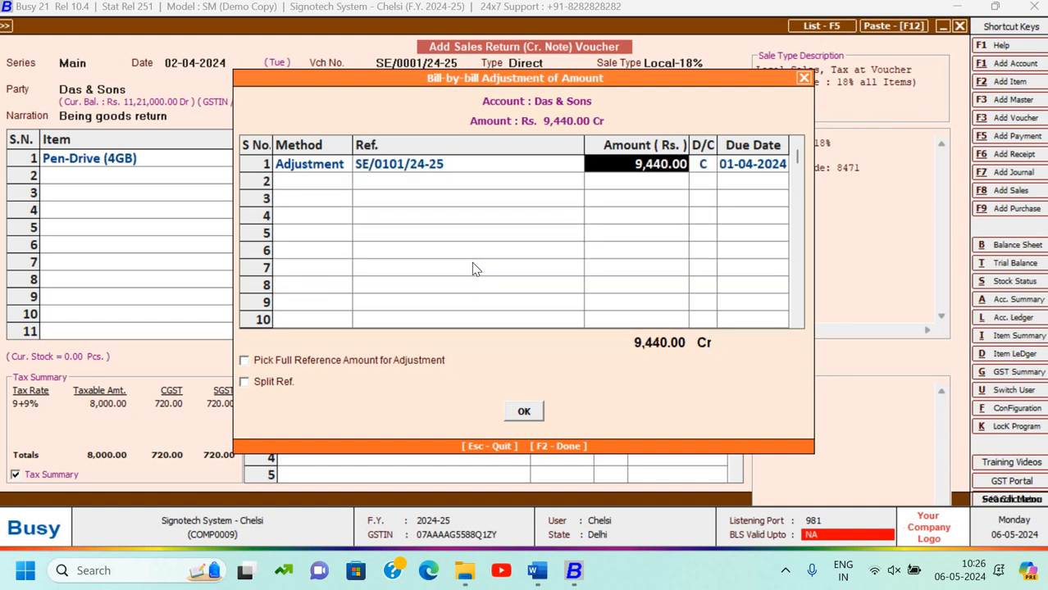
key("Return")
key("Return")
key("Return")
key("Return")
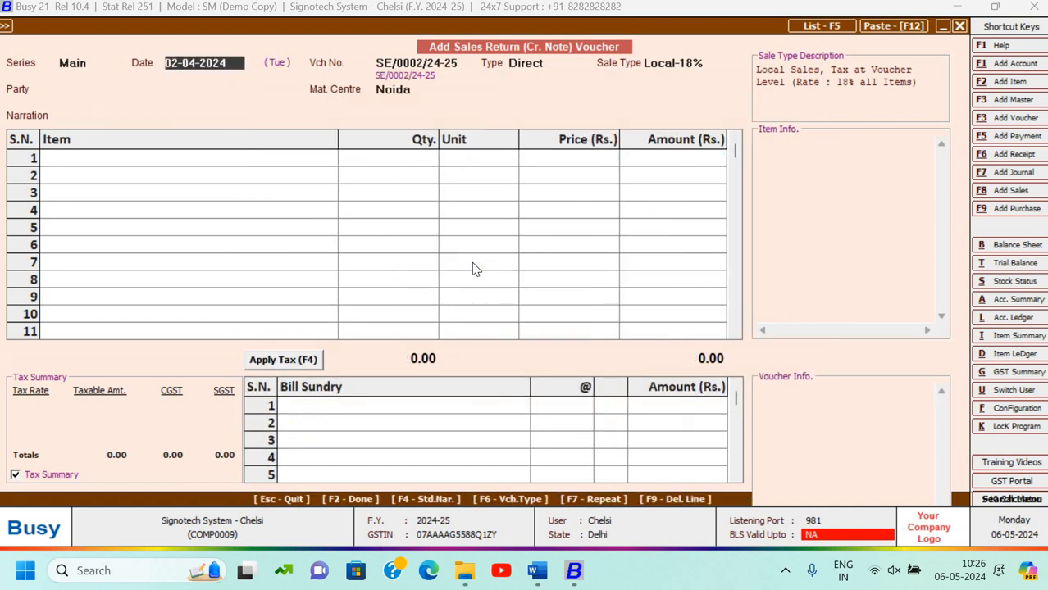
key("Escape")
key("Escape")
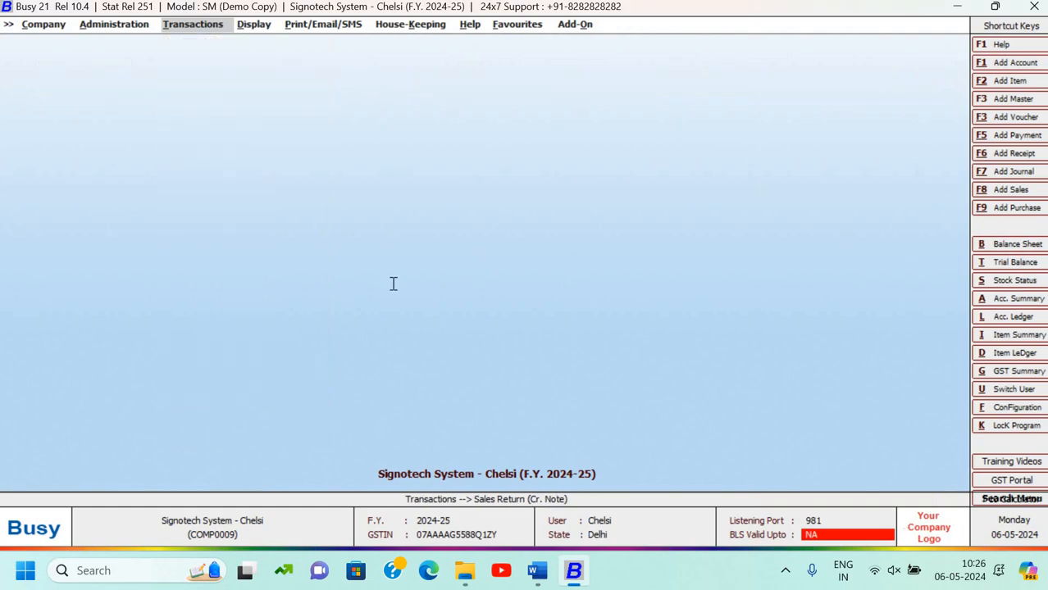
Read task 7 in the Word assignment and start a new Sales voucher in Busy.
key("alt+Tab")
scroll(216, 325, "down", 5)
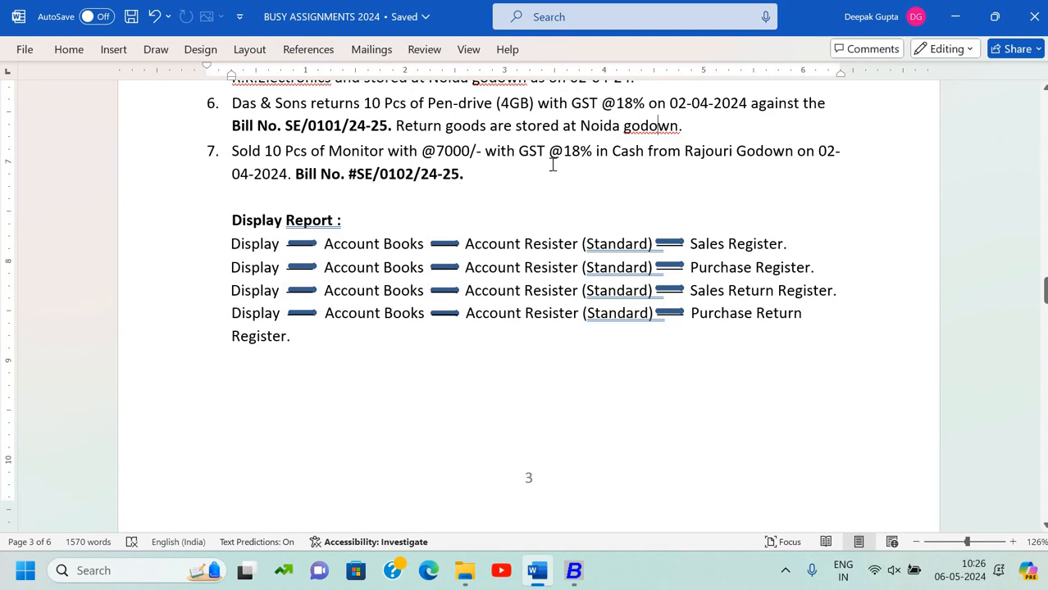
key("alt+Tab")
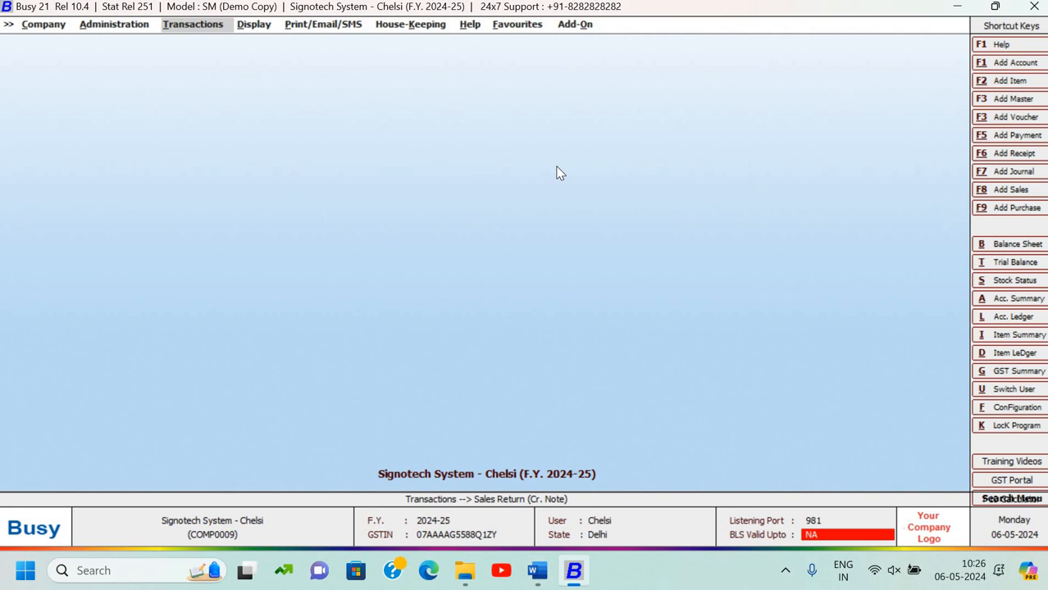
key("Return")
key("Up")
key("Up")
key("Return")
key("Return")
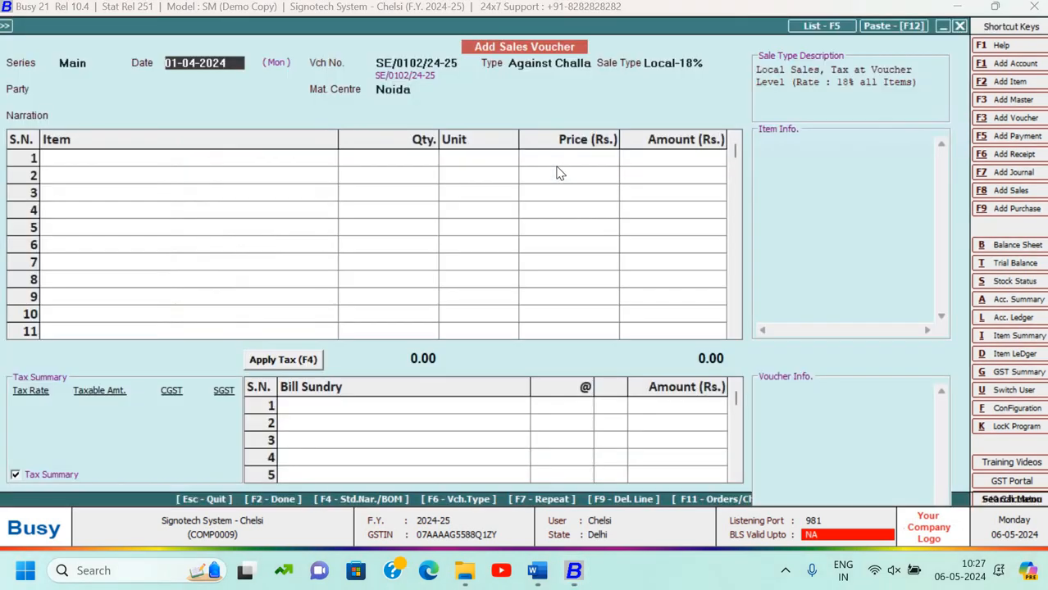
Check the sale date in the assignment, then set the voucher's date to 02-04-2024, type to Direct and sale type to Local-18%.
key("alt+Tab")
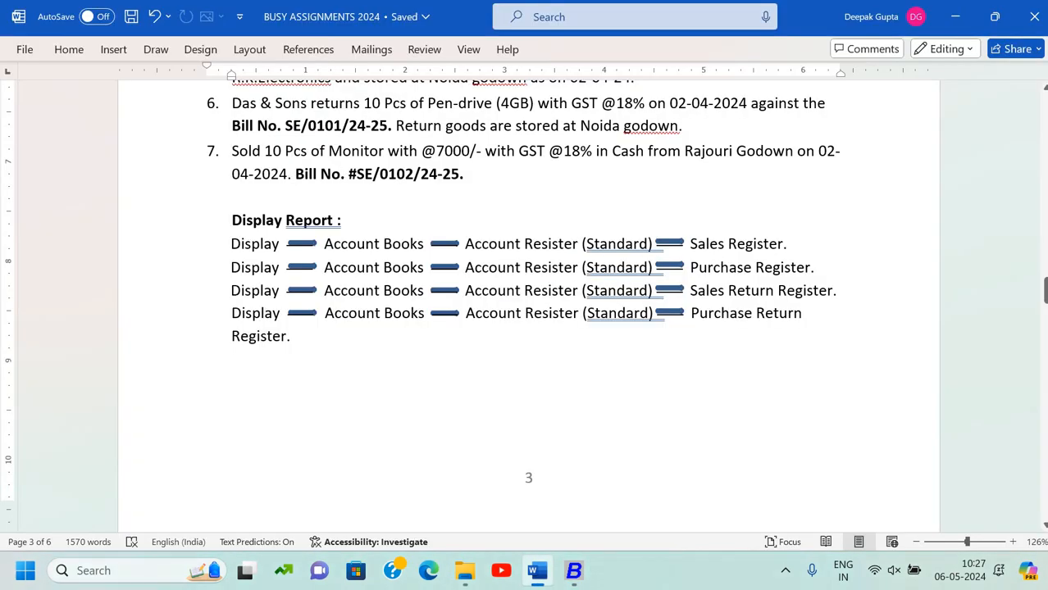
key("alt+Tab")
type("2-4")
key("Return")
key("Return")
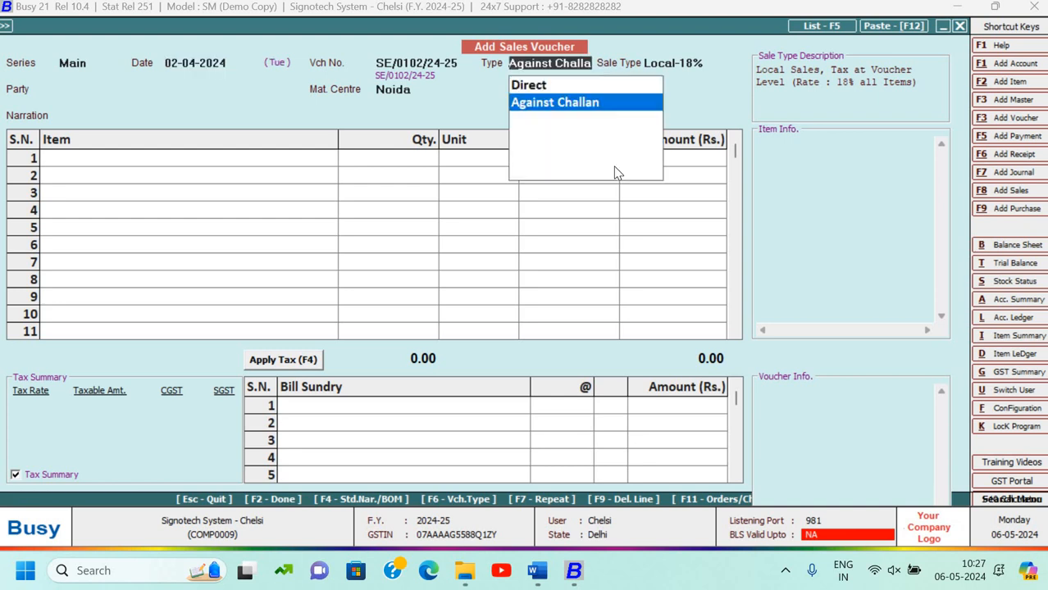
key("Up")
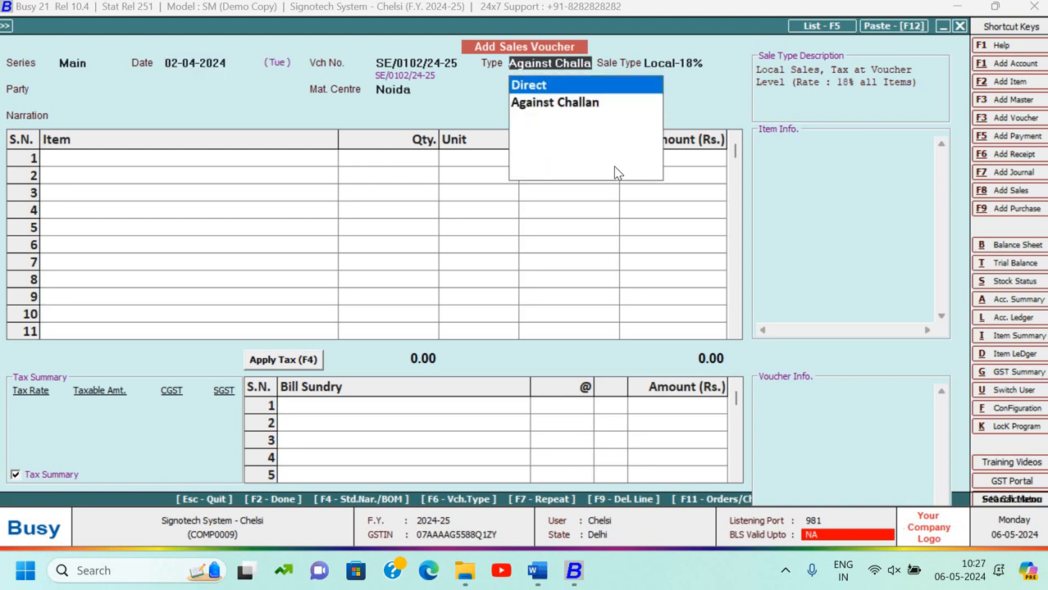
key("Return")
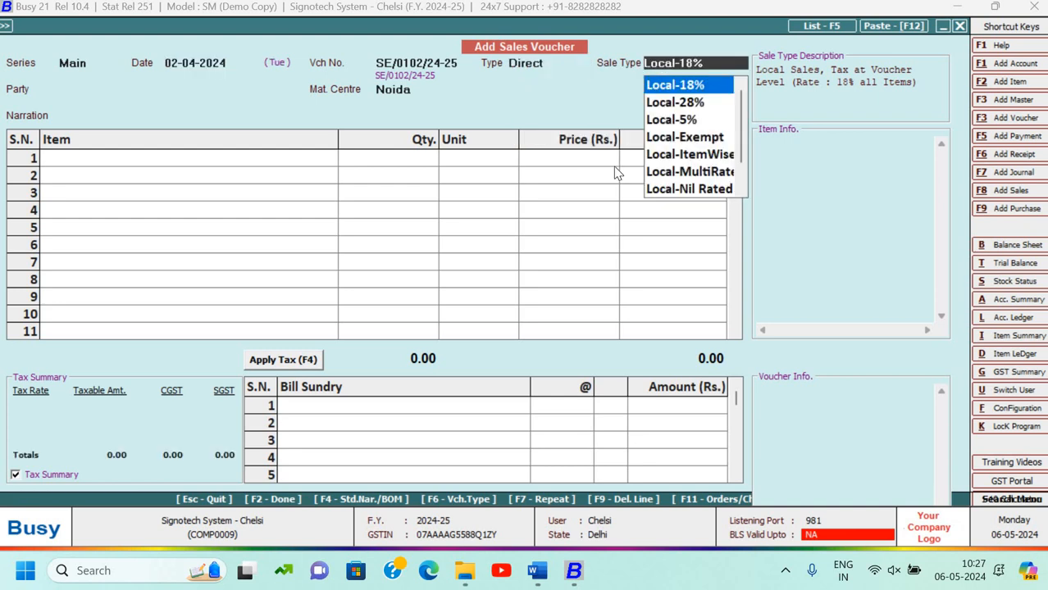
key("Return")
Choose Cash as the party, keep Noida as the material centre and enter the narration "Being goods sold".
key("alt+Tab")
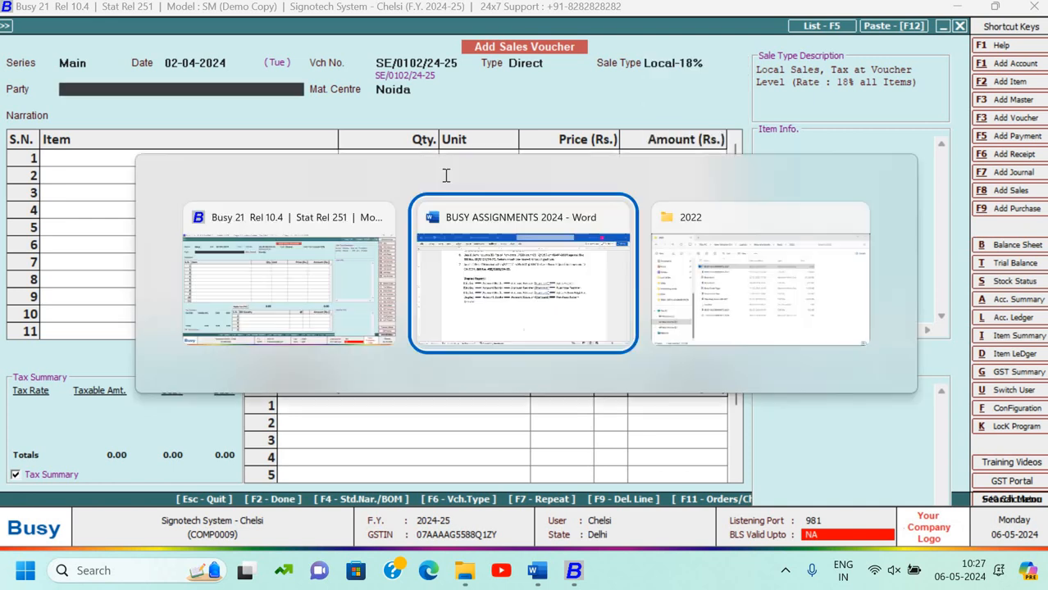
key("alt+Tab")
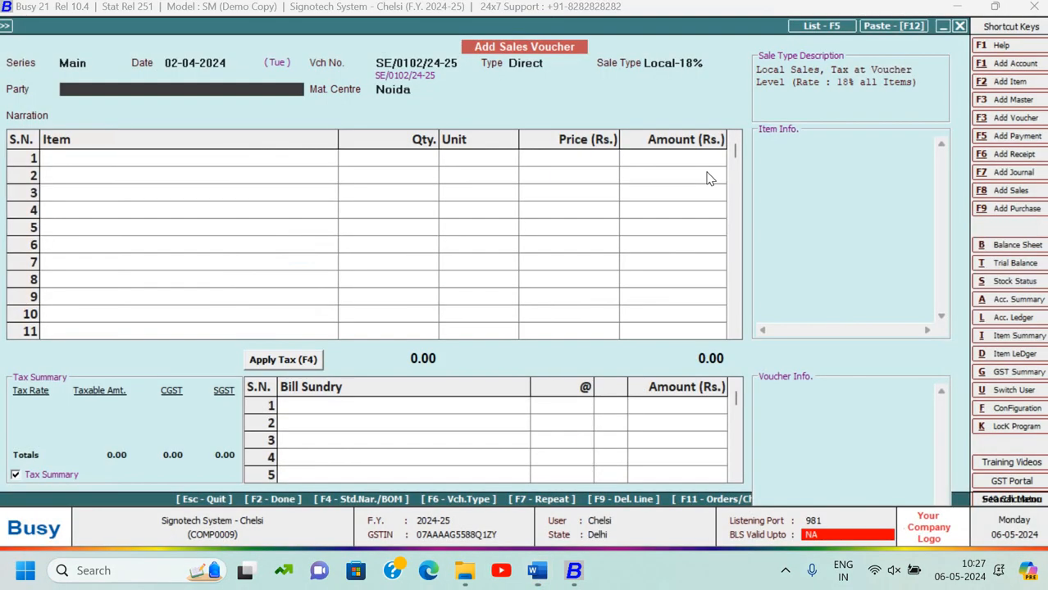
type("ca")
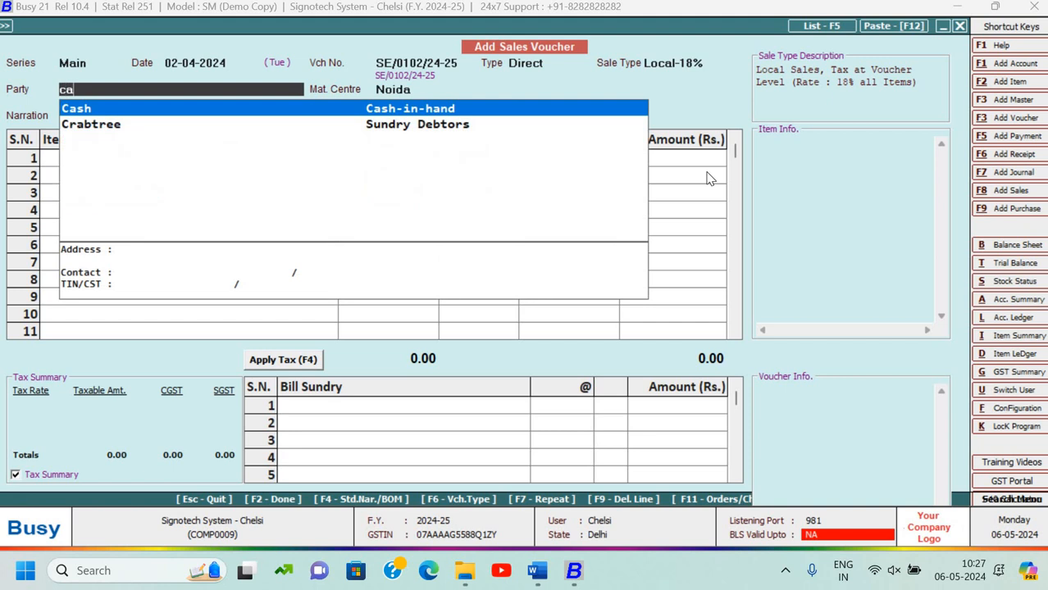
key("Return")
key("Return")
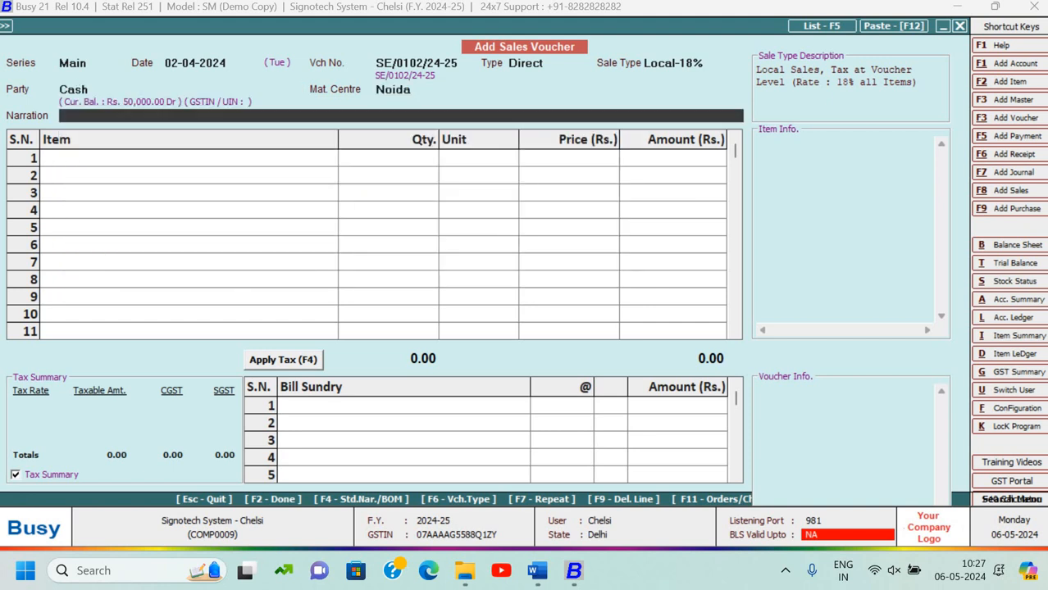
type("Being goods sold")
key("Return")
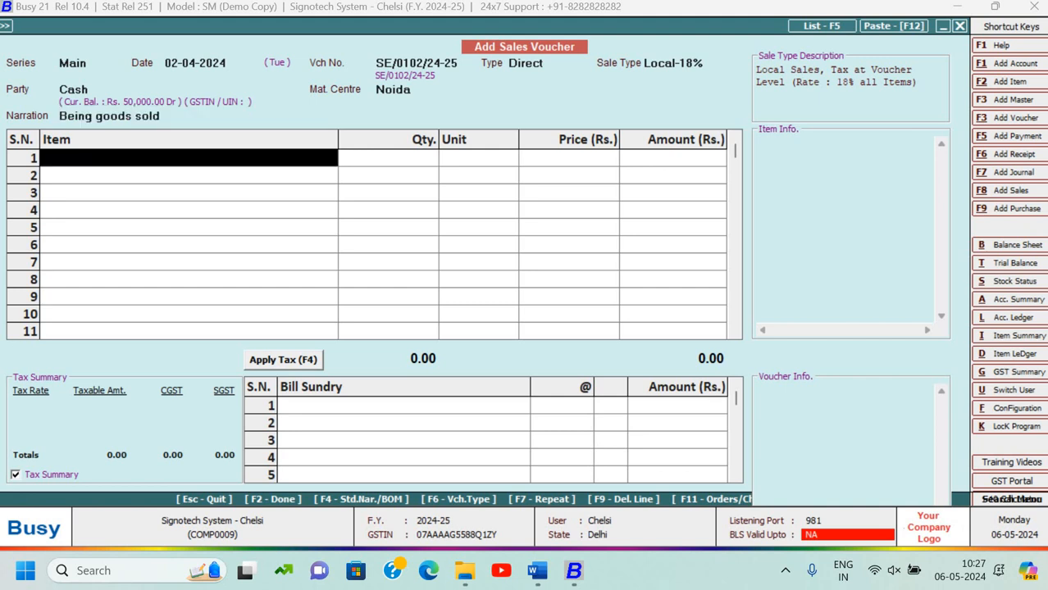
Add Monitor as the first sold item with the assignment's quantity of 10 Pcs.
type("mon")
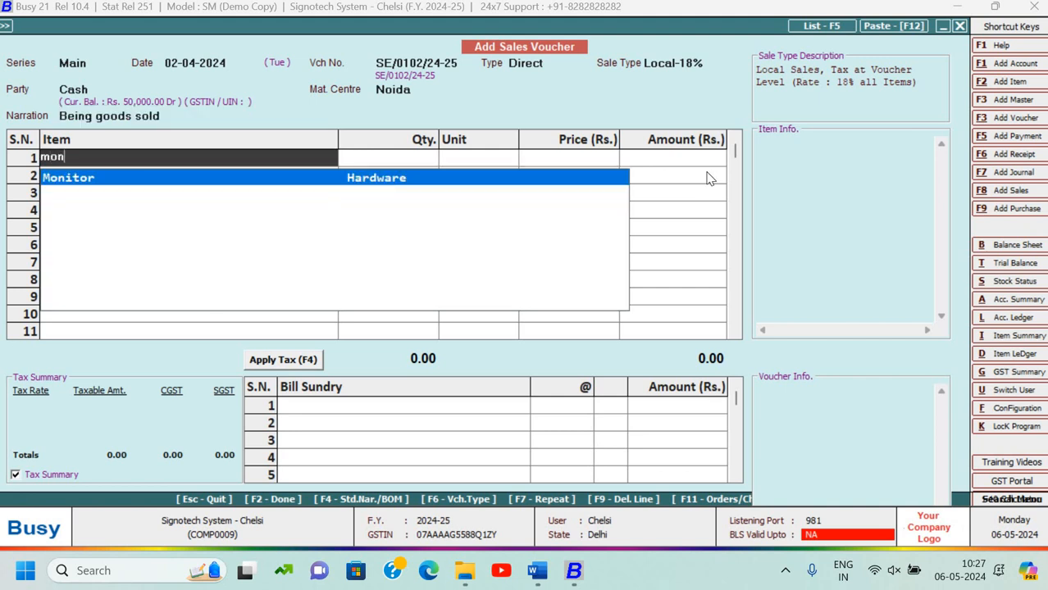
key("Return")
key("alt+Tab")
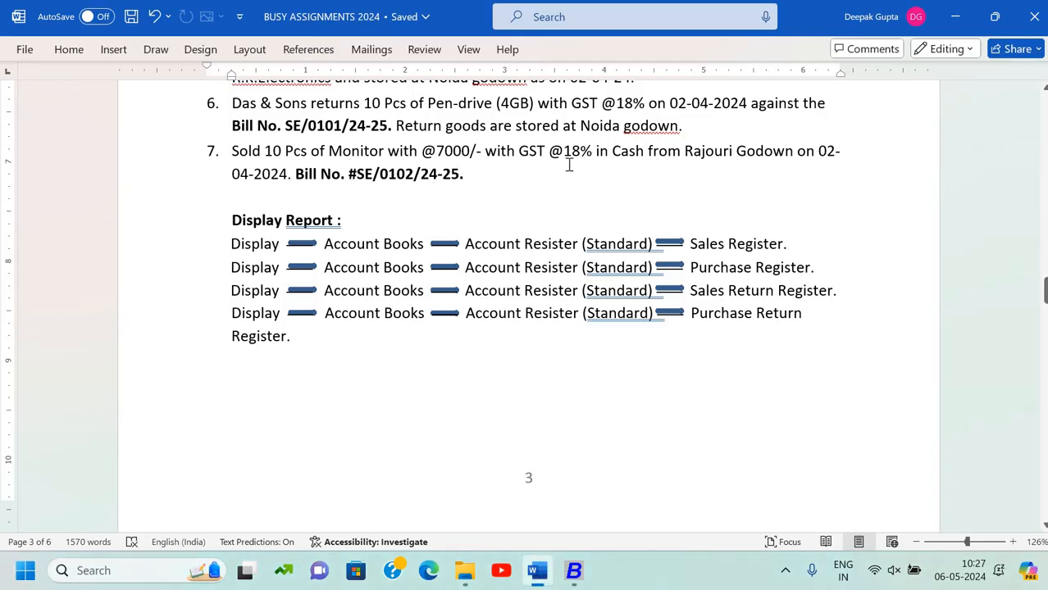
key("alt+Tab")
type("10")
key("Return")
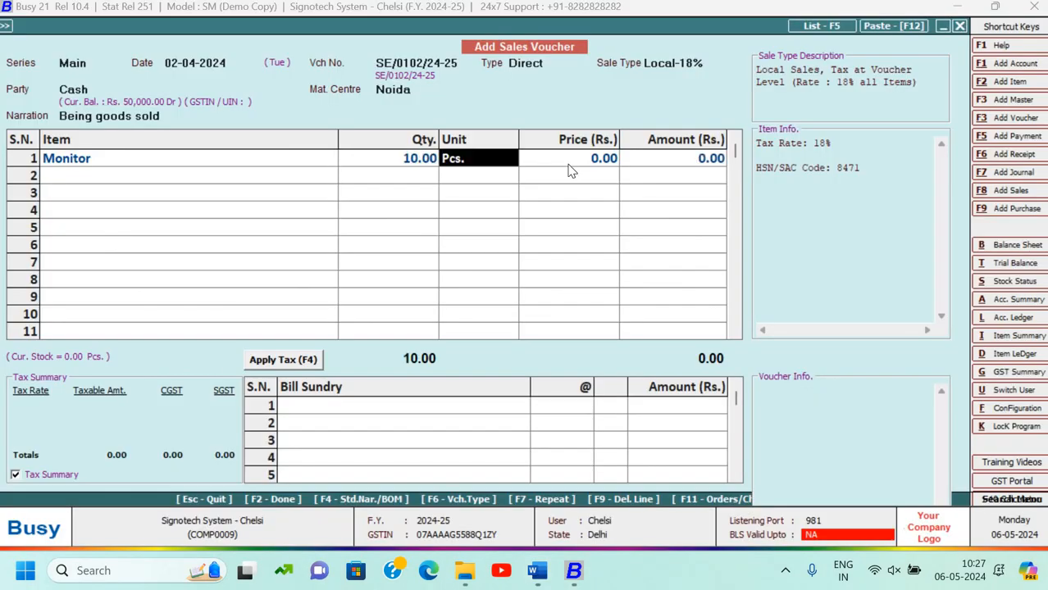
Set the Monitor's price to 7000 per piece without any discount.
key("Return")
type("7000")
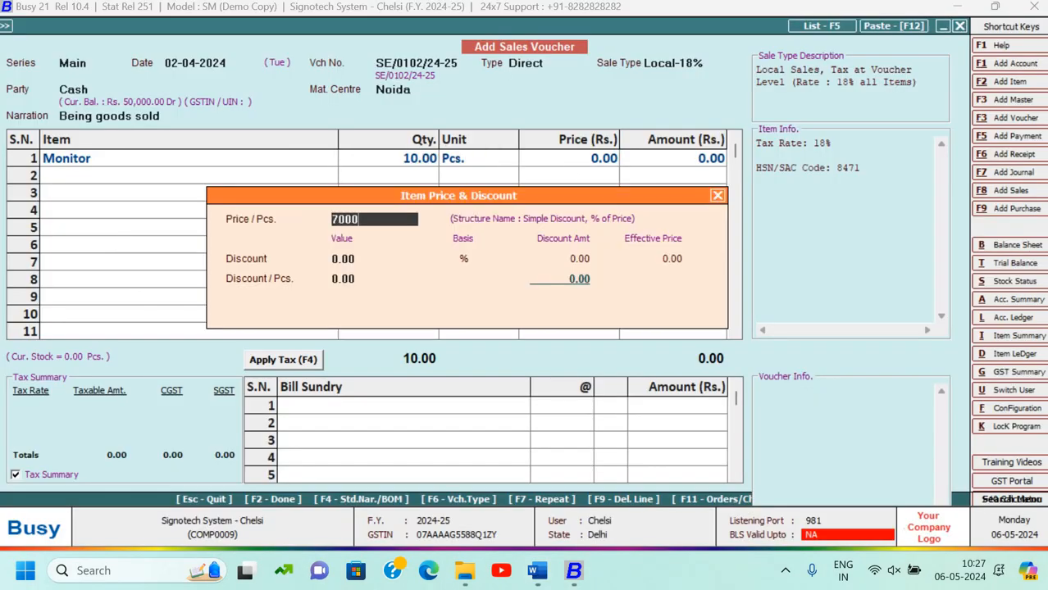
key("Return")
key("Return")
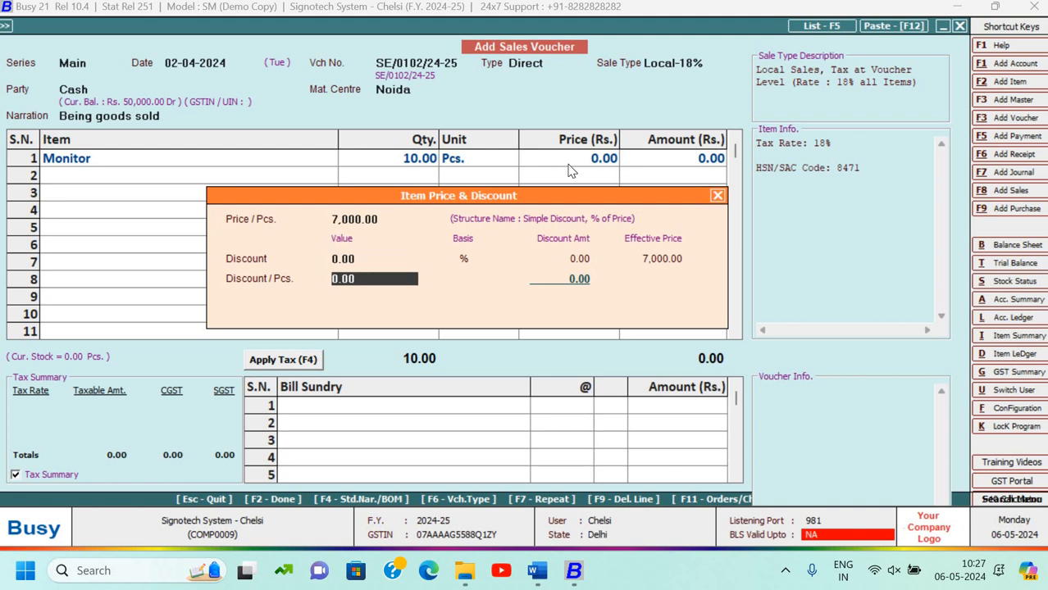
key("Return")
key("Return")
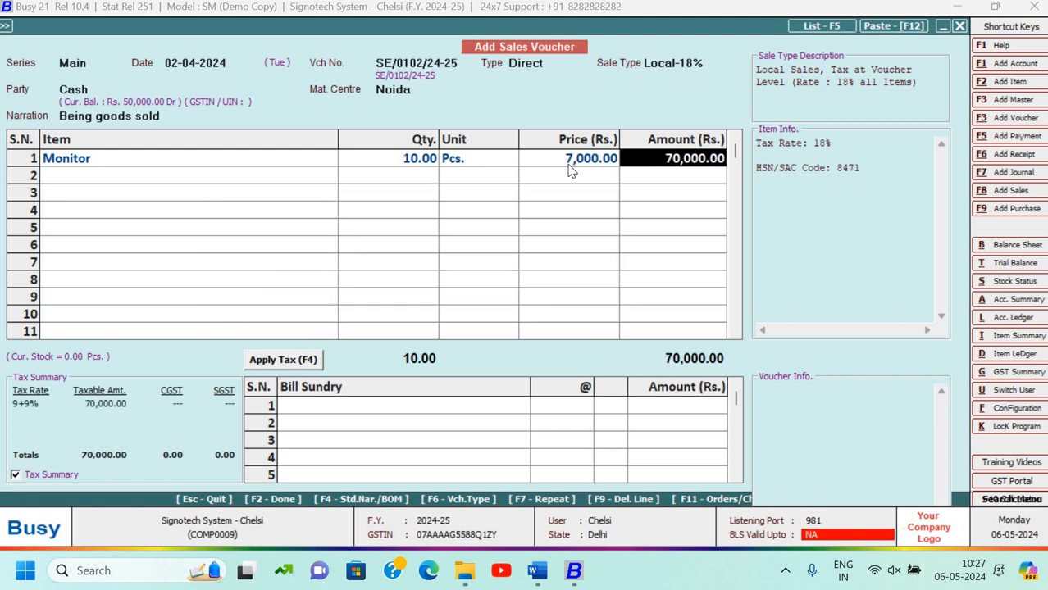
Finish the item list and apply CGST and SGST at 9% each as bill sundries on the cash sale.
key("Return")
key("Return")
type("cg")
key("Return")
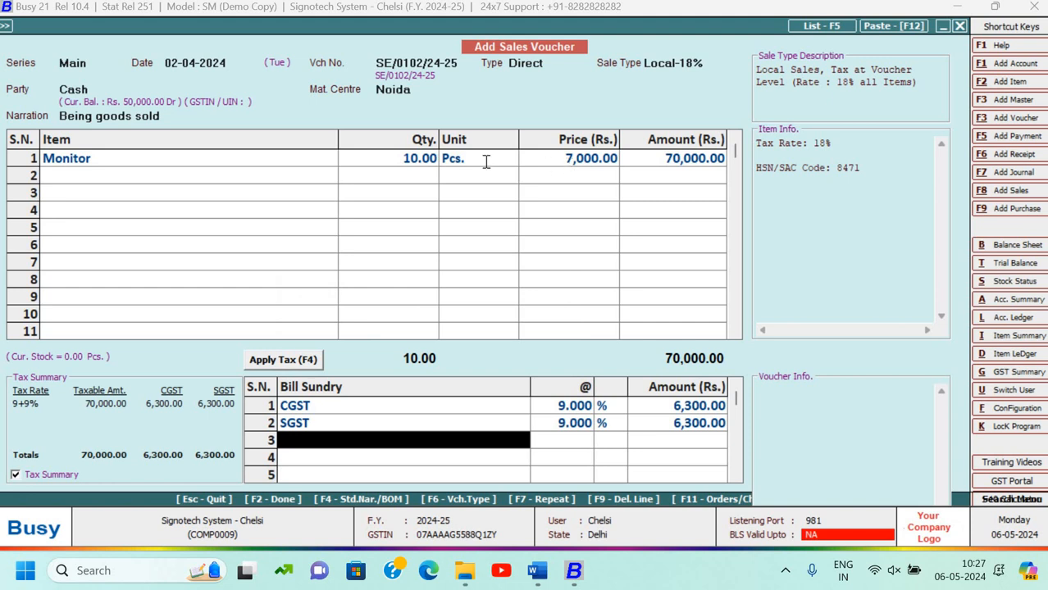
Save the cash sale voucher SE/0102/24-25 without allocating its amount to any cost centre.
key("alt+Tab")
key("alt+Tab")
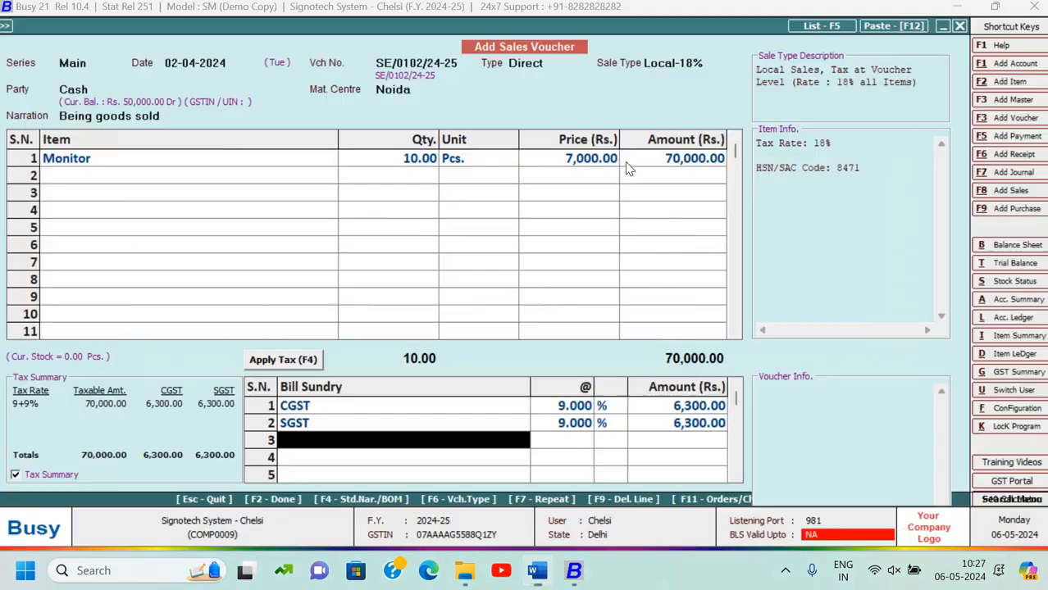
key("Return")
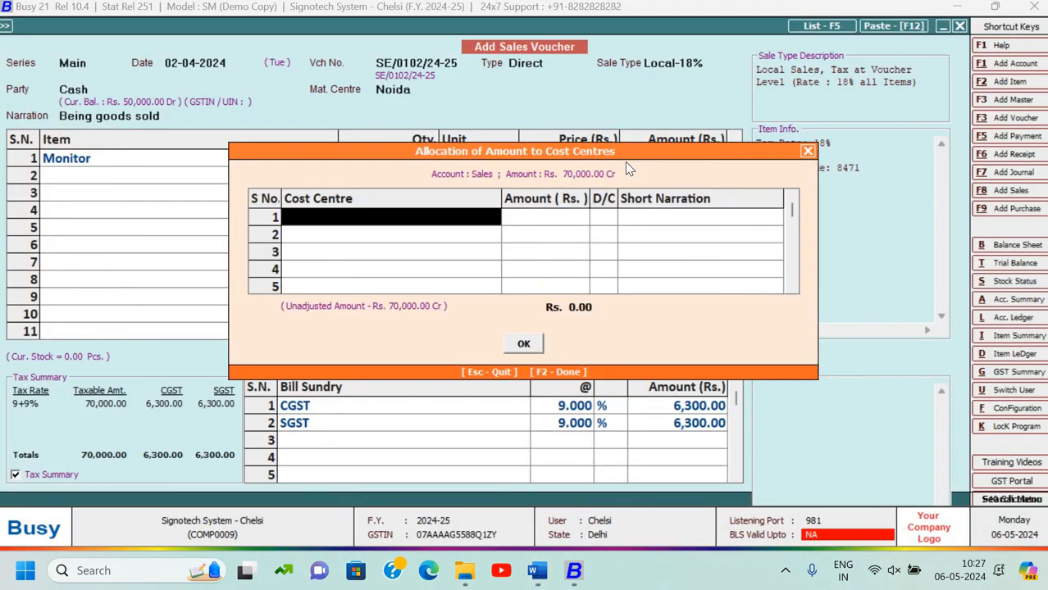
key("F2")
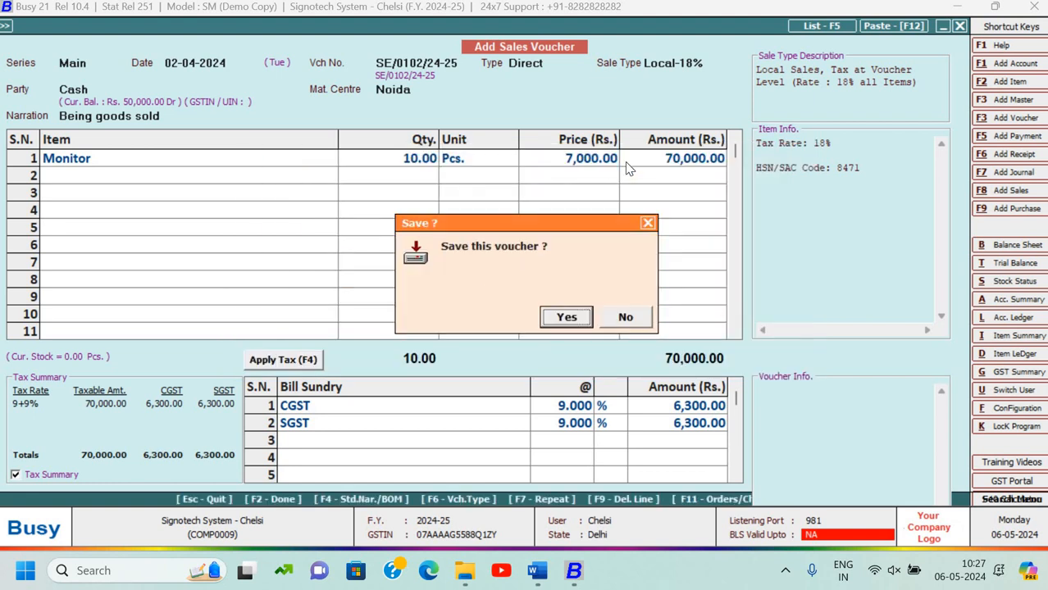
key("Return")
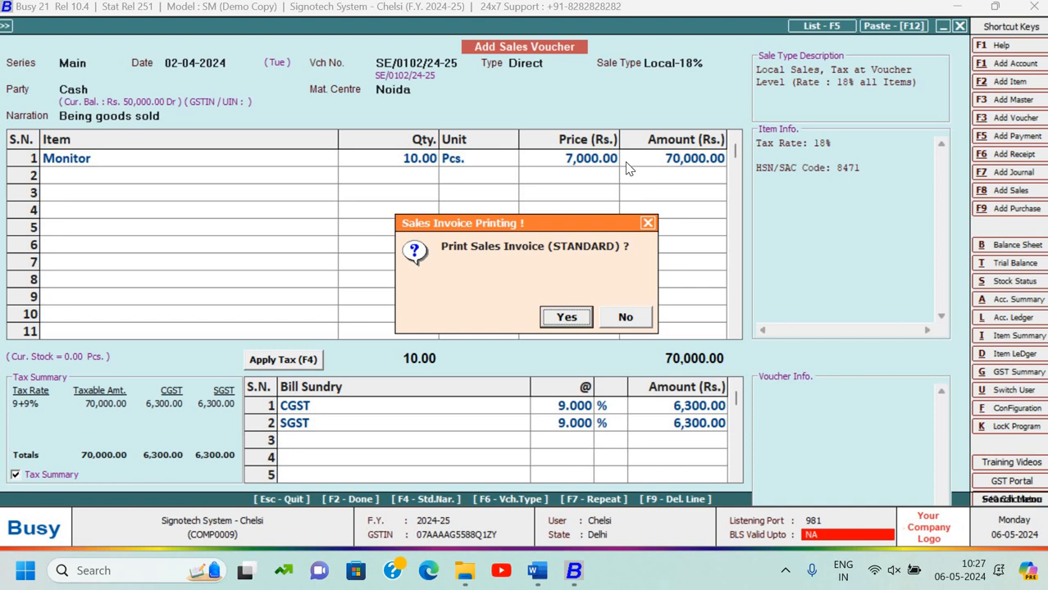
Preview the sales invoice for SE/0102/24-25 in the STANDARD format, then close it without printing.
key("Return")
key("Return")
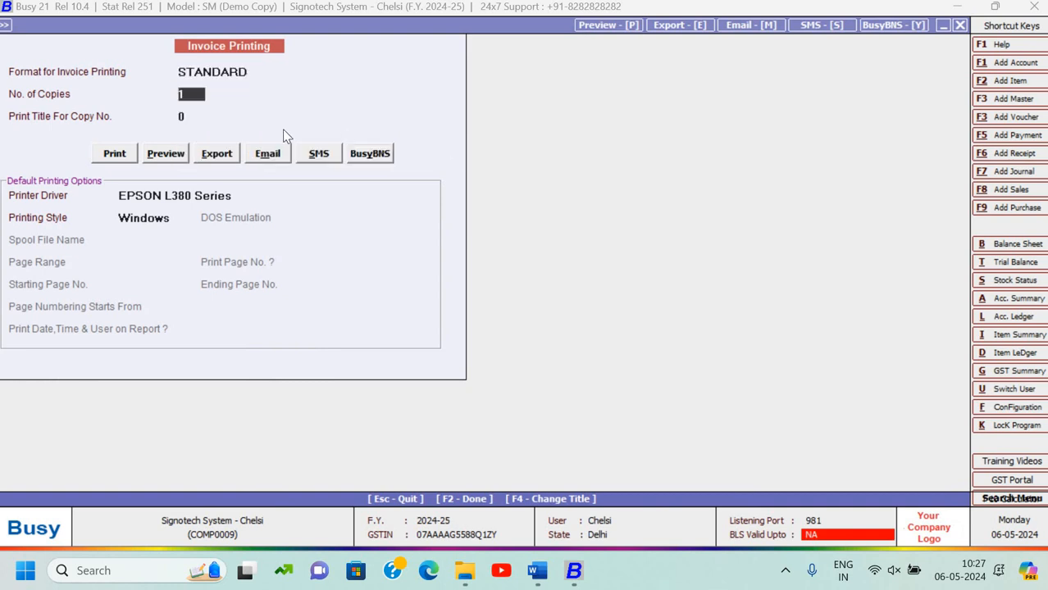
left_click(168, 155)
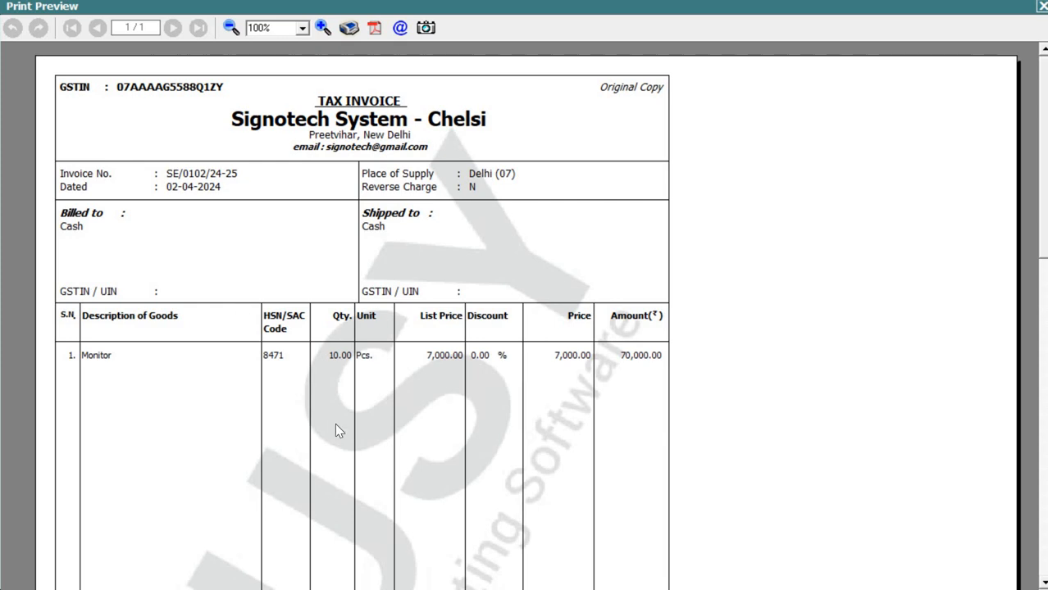
key("Escape")
key("Escape")
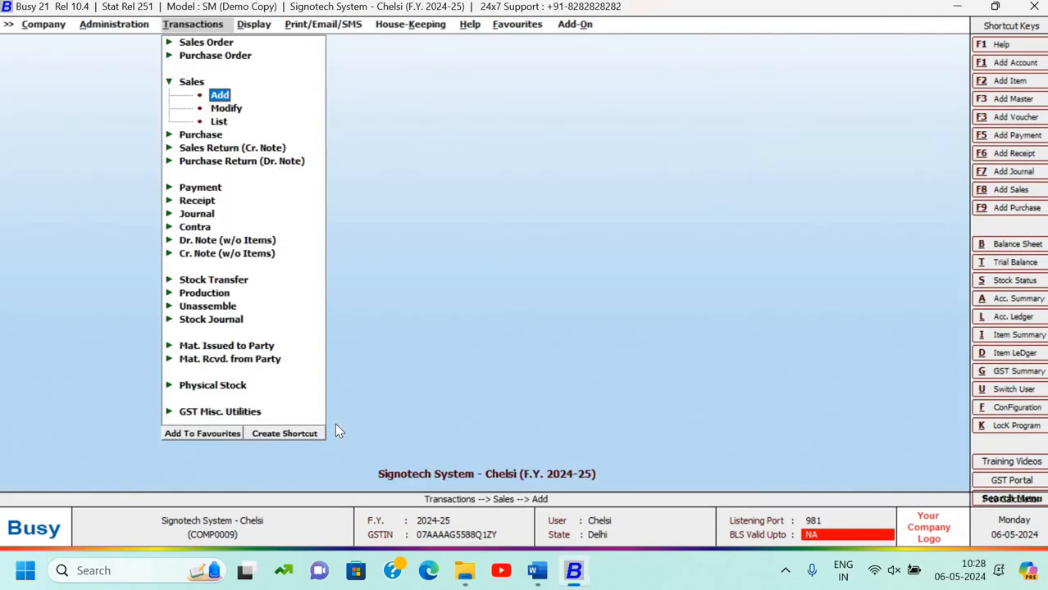
key("Escape")
key("Escape")
Switch to the Word assignment to check which display reports are required, then return to Busy.
key("alt+Tab")
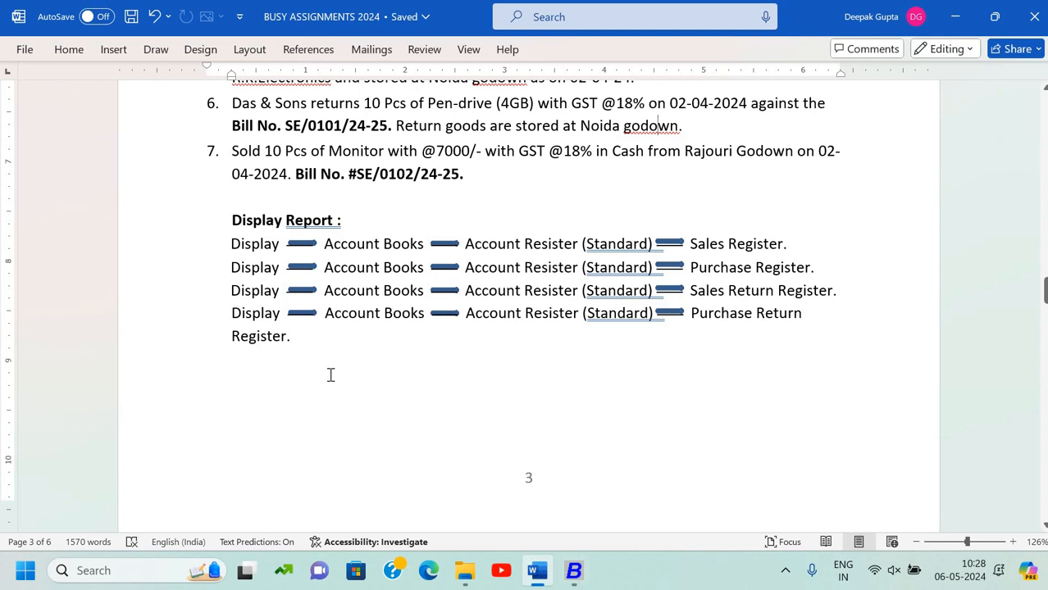
scroll(451, 292, "up", 1)
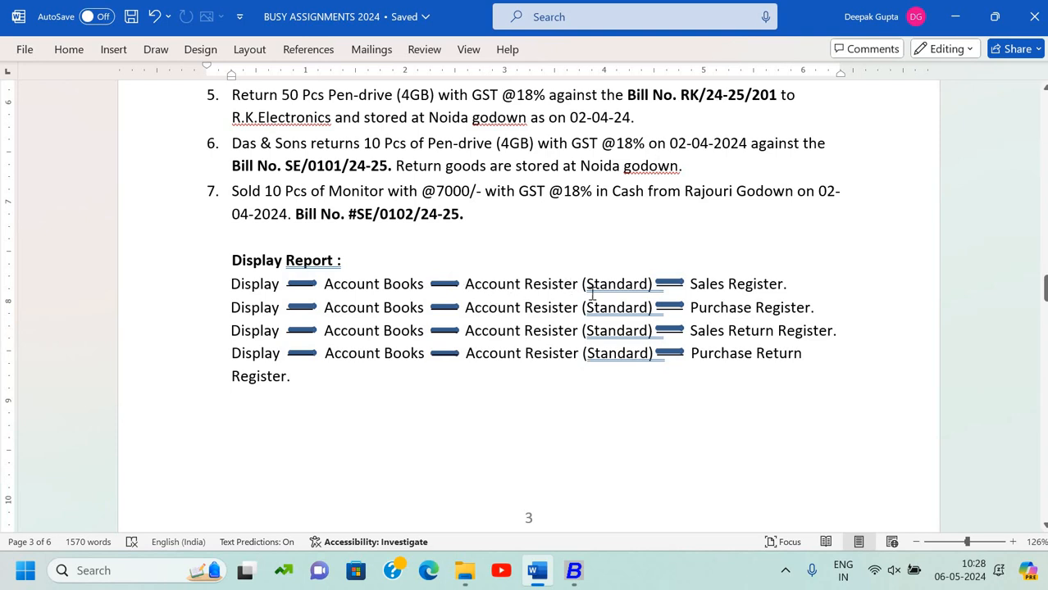
key("alt+Tab")
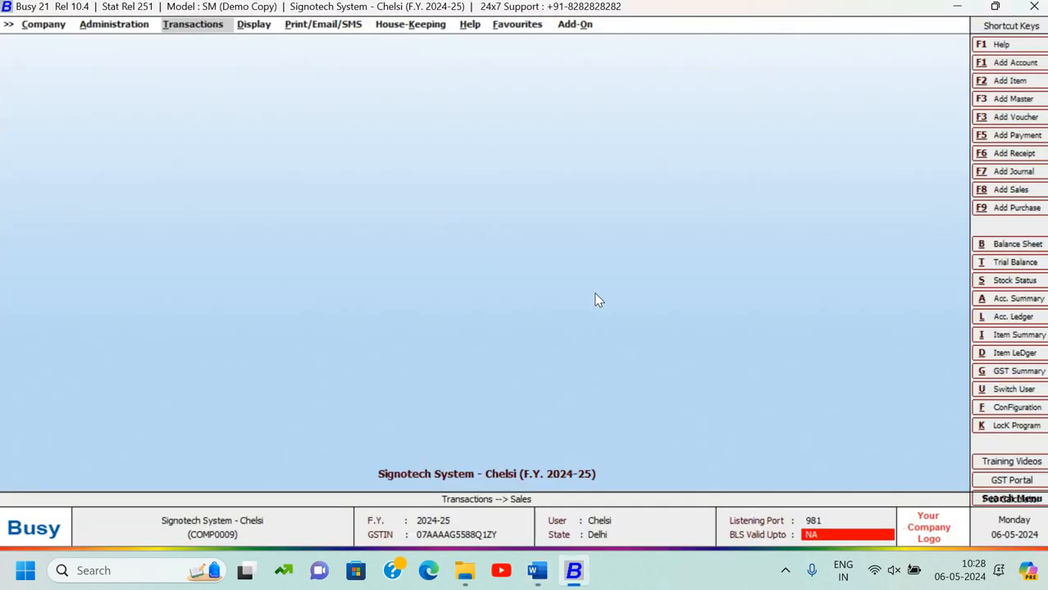
Try to open the Sales Register under the columnar account registers.
key("Right")
key("Right")
key("Left")
key("Down")
key("Down")
key("Down")
key("Right")
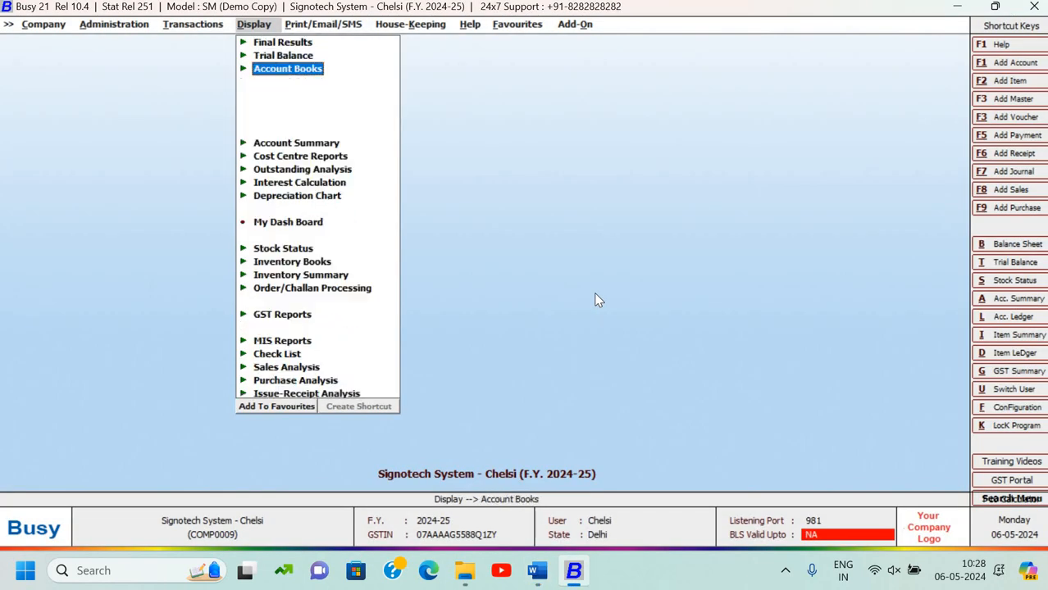
key("Down")
key("Down")
key("Down")
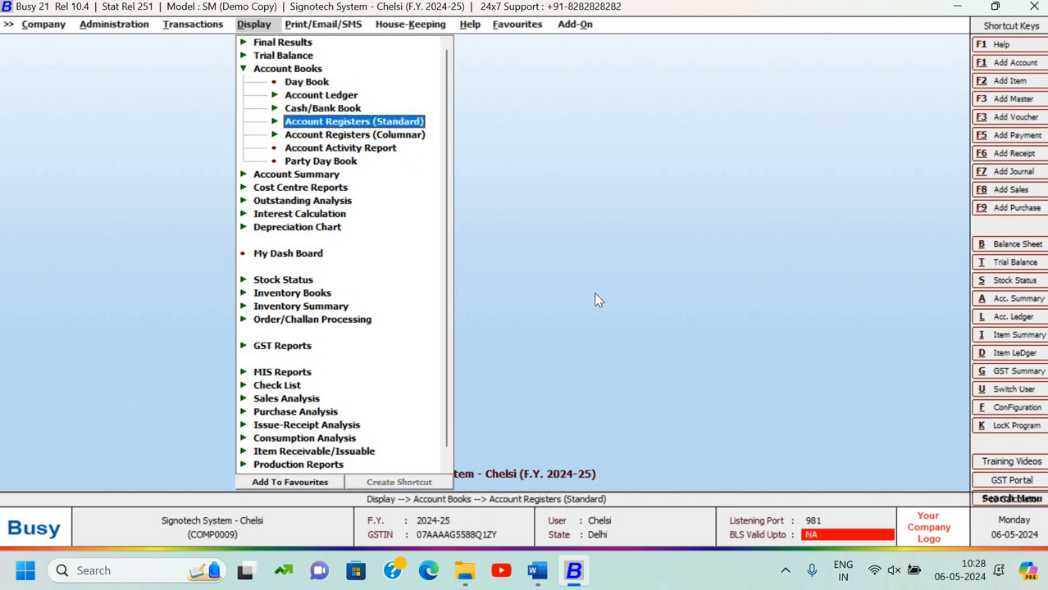
key("Up")
key("Up")
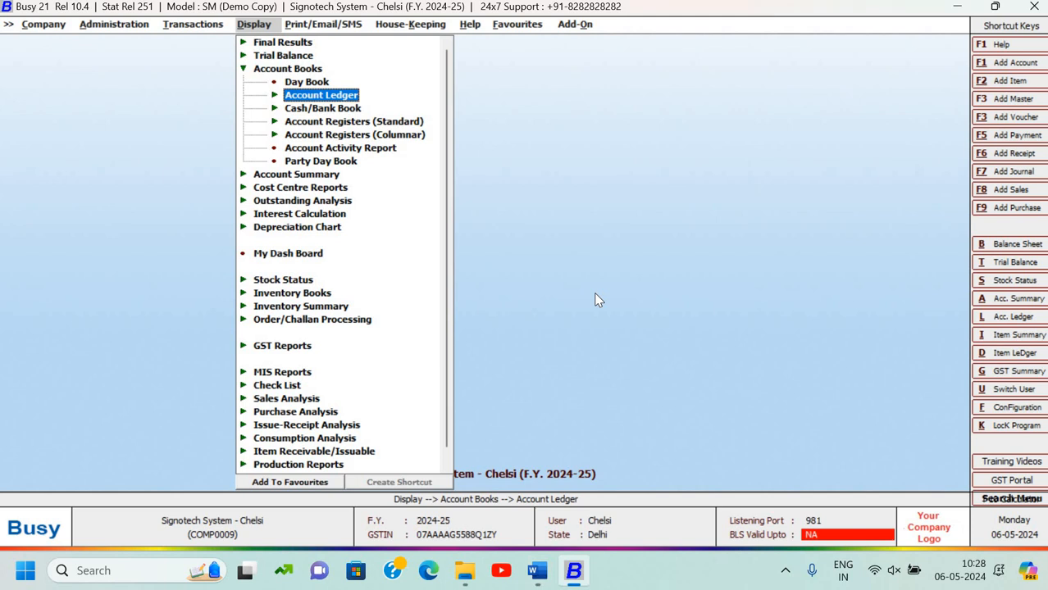
key("Down")
key("Down")
key("Down")
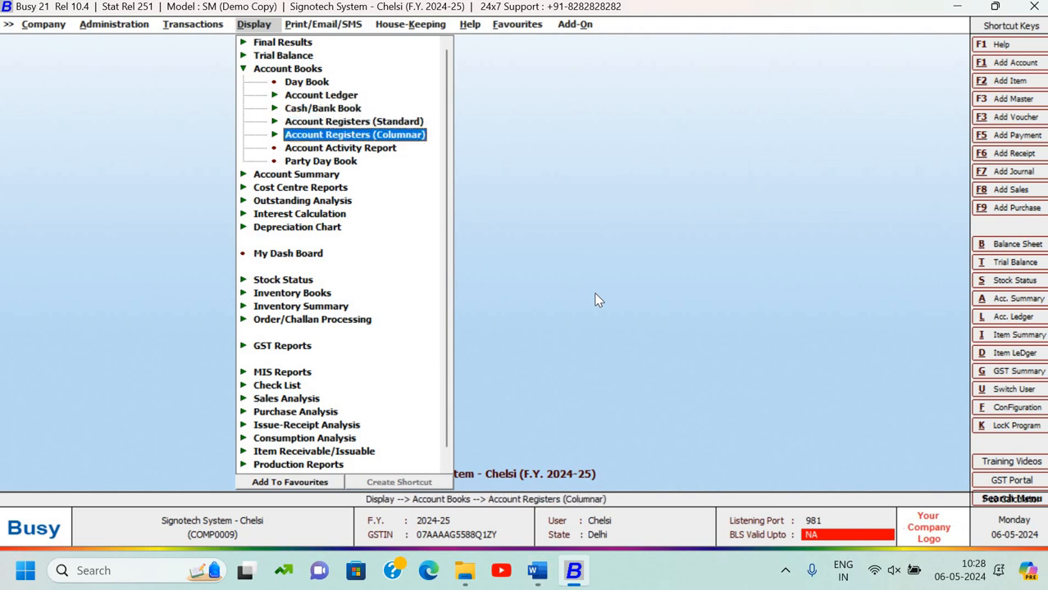
key("Return")
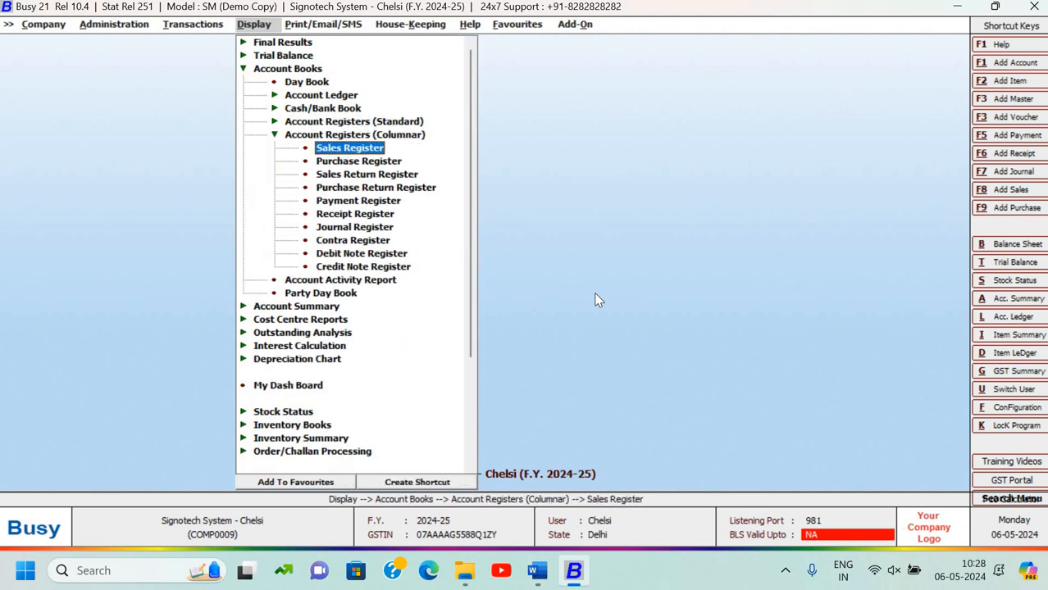
key("Return")
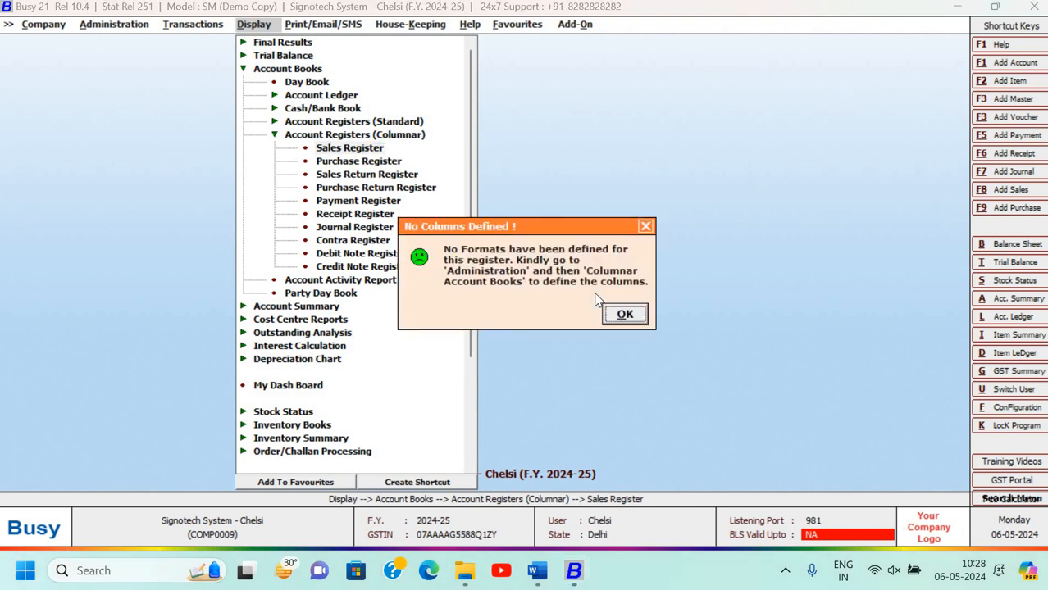
key("Return")
key("Return")
key("Return")
key("Escape")
Open the Sales Register under the standard account registers for all parties.
key("Up")
key("Return")
key("Down")
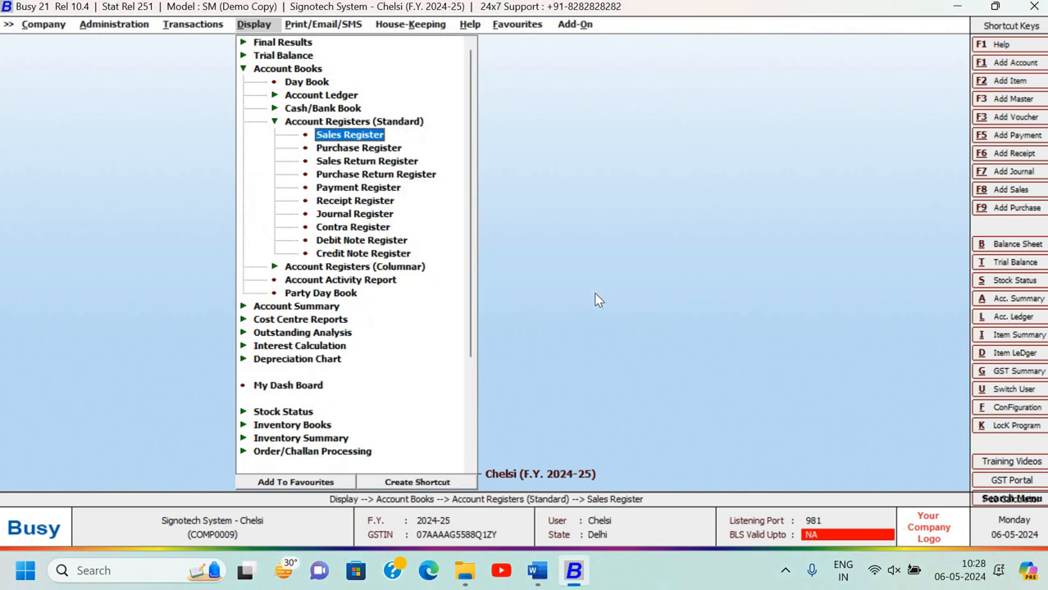
key("Return")
key("Return")
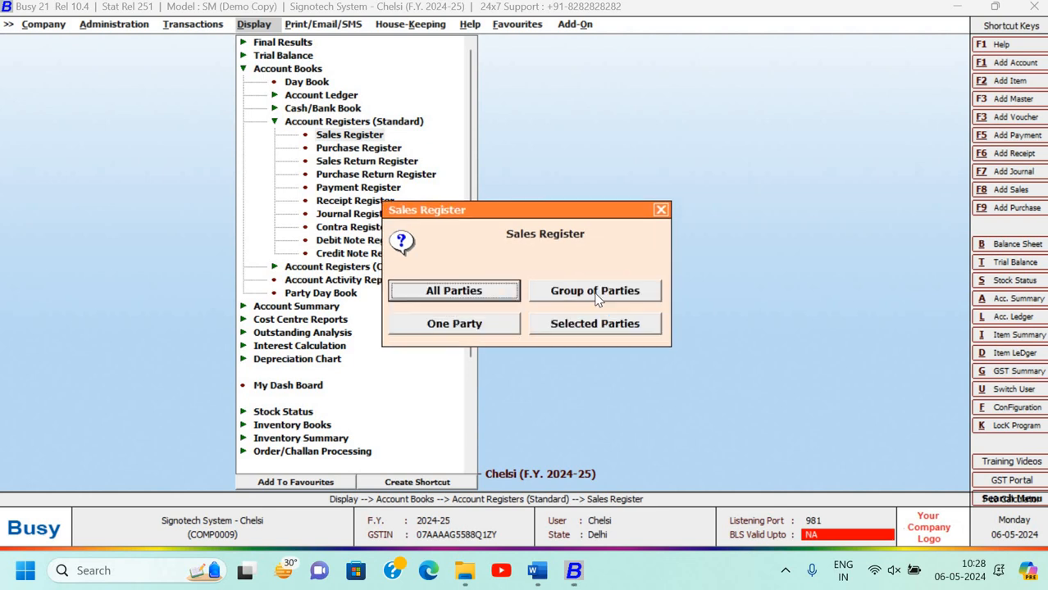
key("Return")
Generate the Sales Register for all voucher series from 01-04-2024 to 28-04-2024, keeping the offered report options.
key("Return")
key("Return")
key("Return")
key("Return")
key("Return")
key("Return")
key("Return")
key("Return")
key("Return")
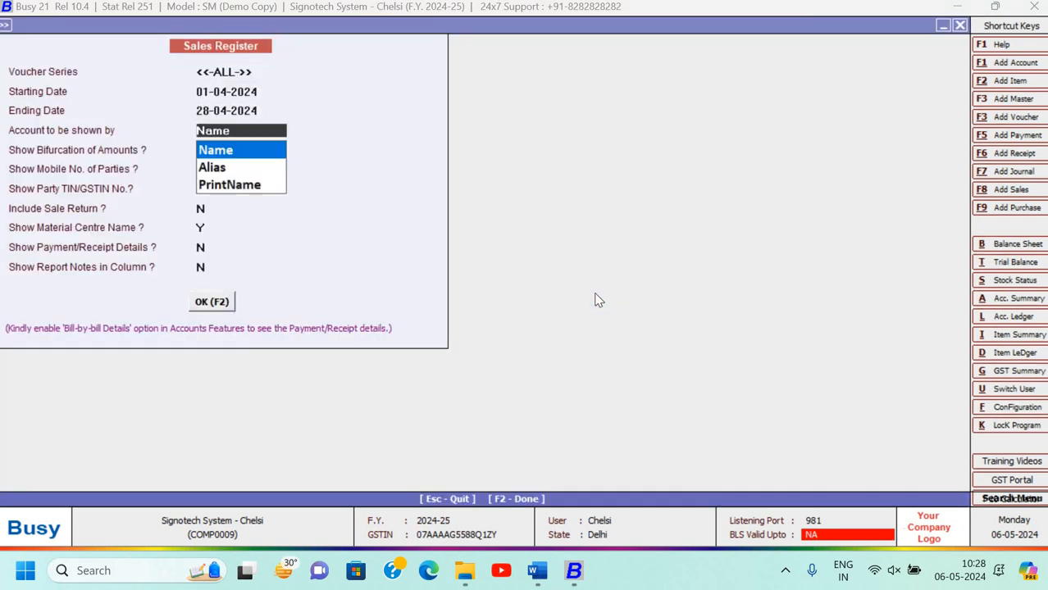
key("Return")
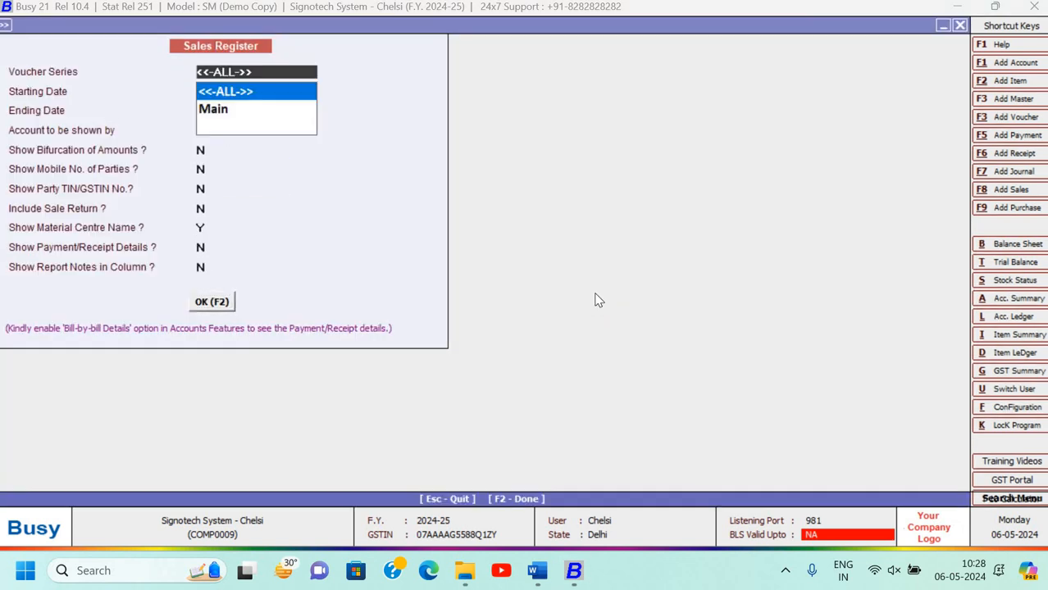
key("F2")
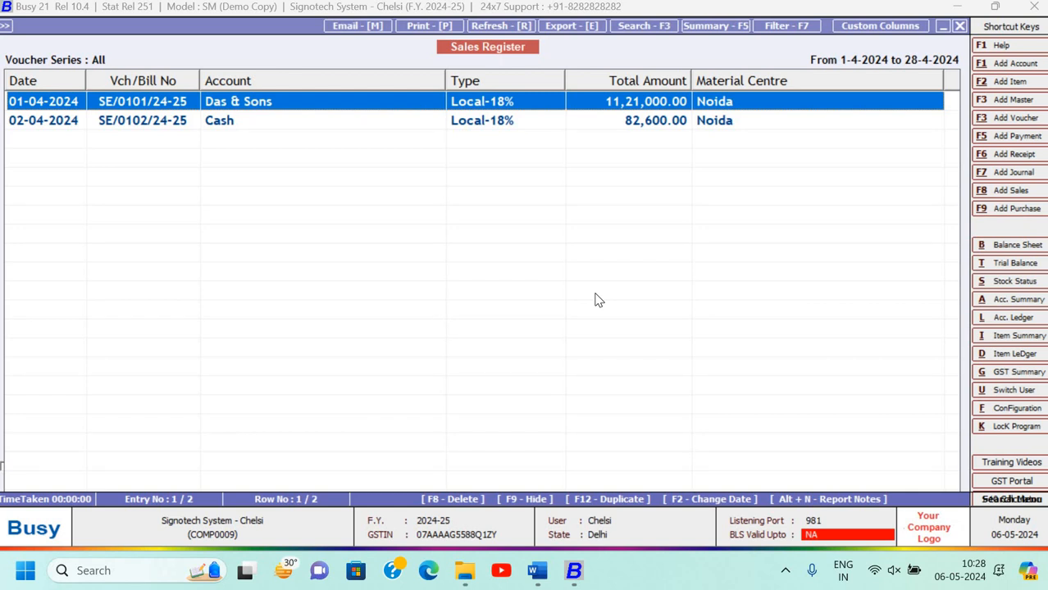
Examine the sales vouchers listed in the Sales Register, then close the report.
key("Down")
key("Up")
key("Down")
key("Up")
key("Down")
key("Up")
key("Escape")
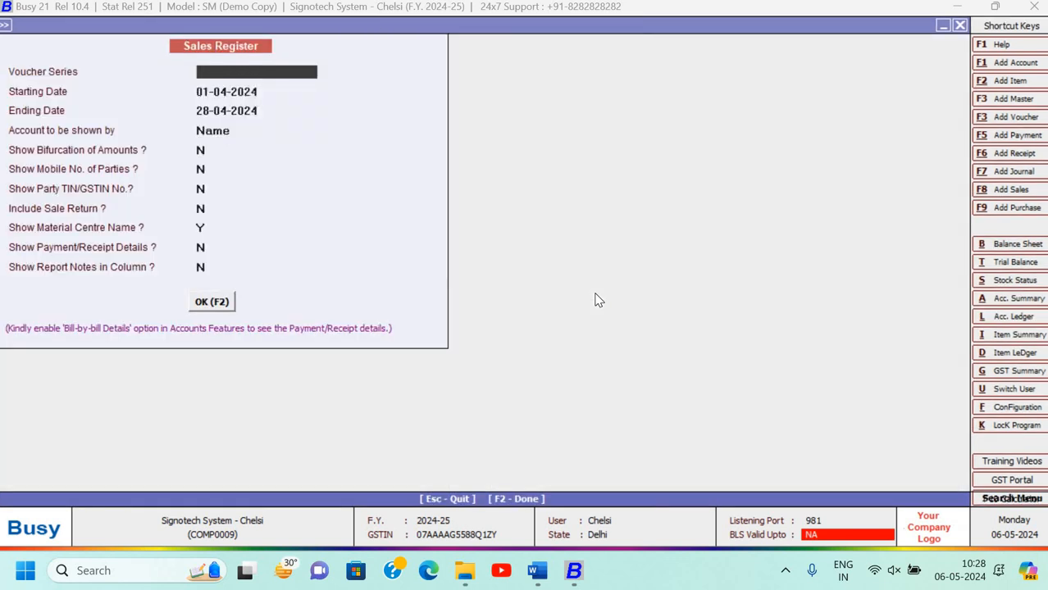
key("Escape")
key("Escape")
key("Escape")
key("Escape")
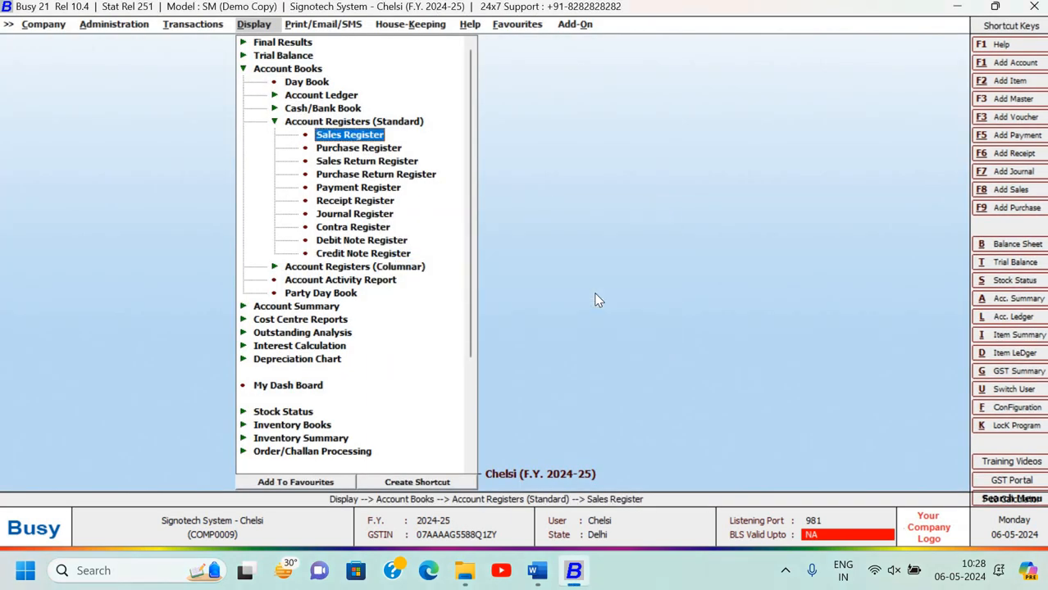
Try once more to open the columnar Sales Register, then leave the account book reports.
key("Down")
key("Return")
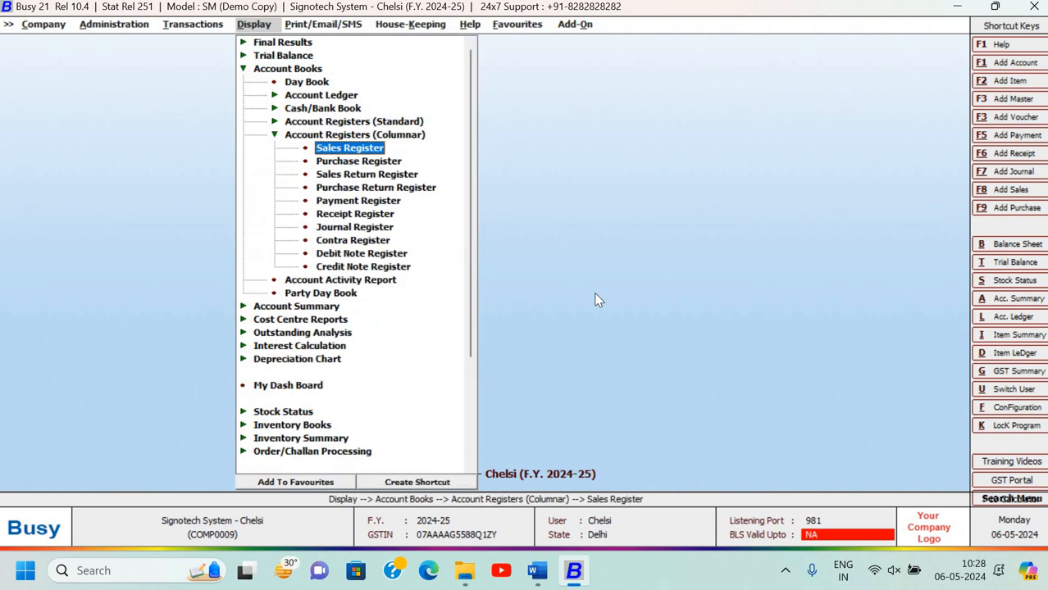
key("Return")
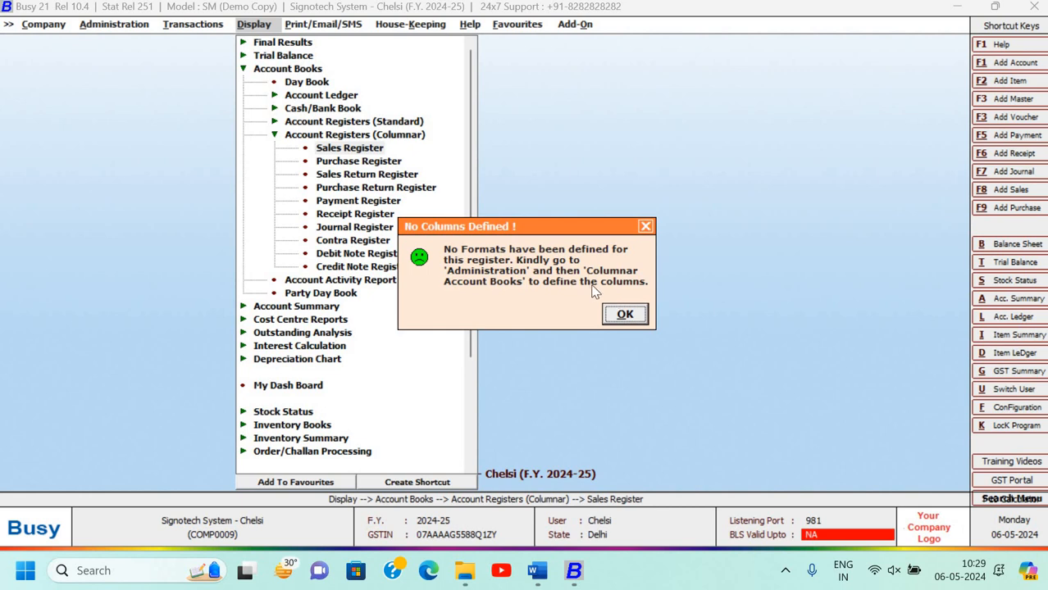
key("Escape")
key("Escape")
key("Escape")
Open the Account Registers configuration for columnar reports under the administration settings.
key("Left")
key("Left")
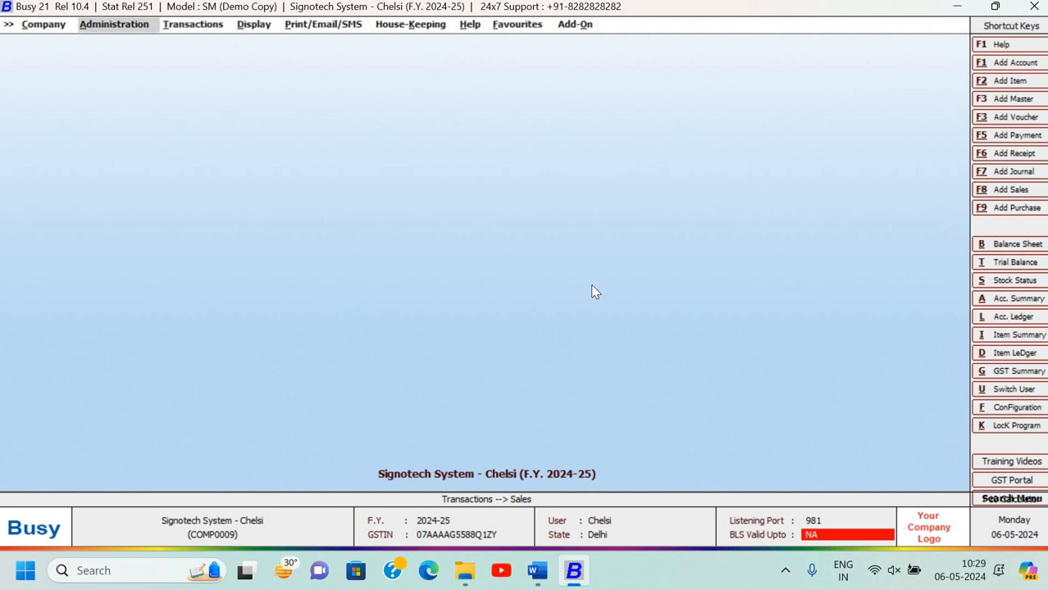
key("Return")
key("Return")
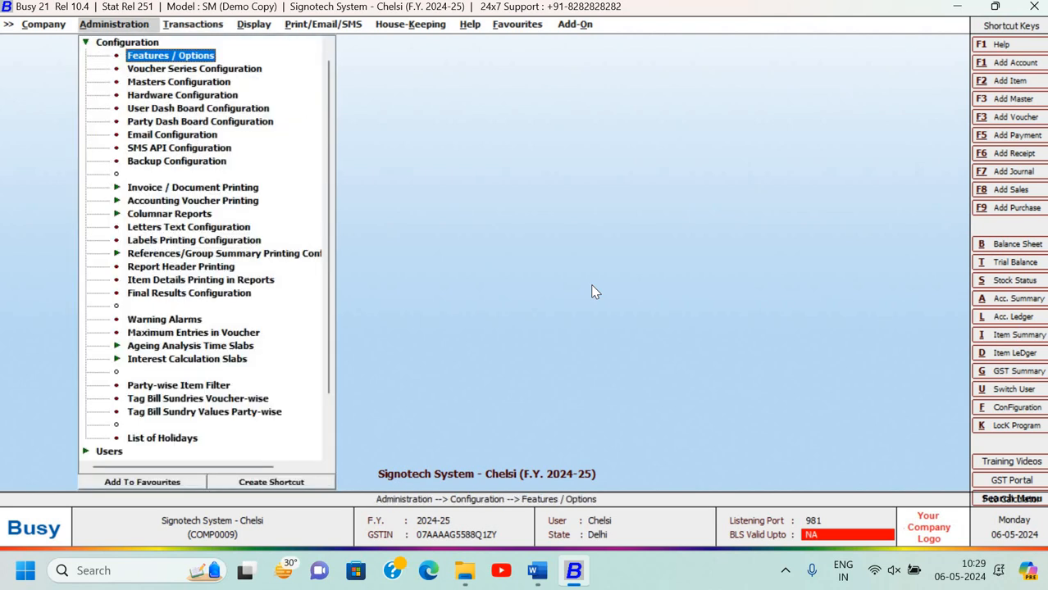
key("Down")
key("Down")
key("Down")
key("Down")
key("Down")
key("Down")
key("Down")
key("Down")
key("Down")
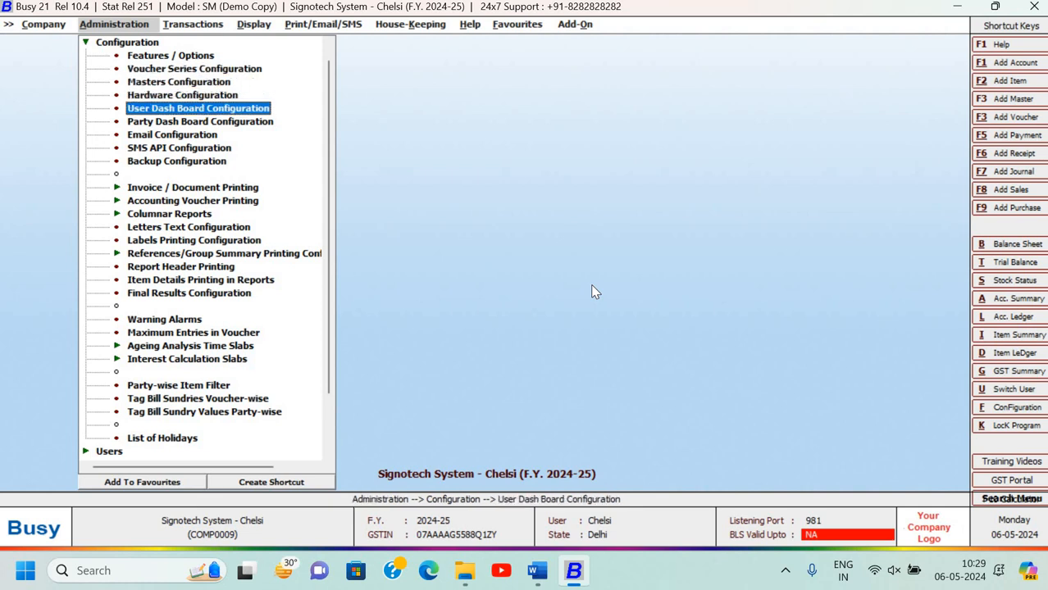
key("Down")
key("Down")
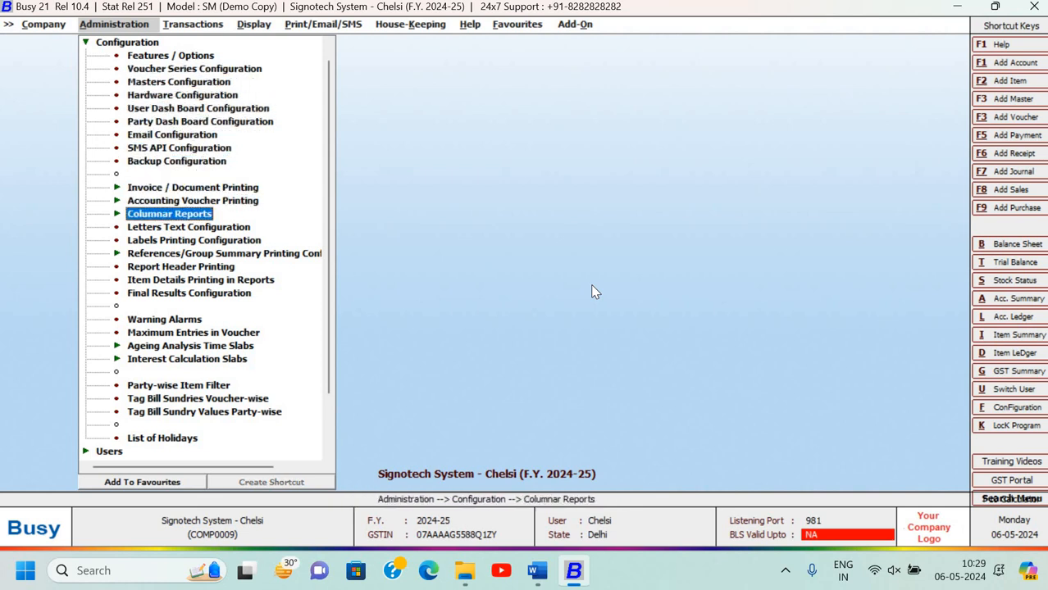
key("Return")
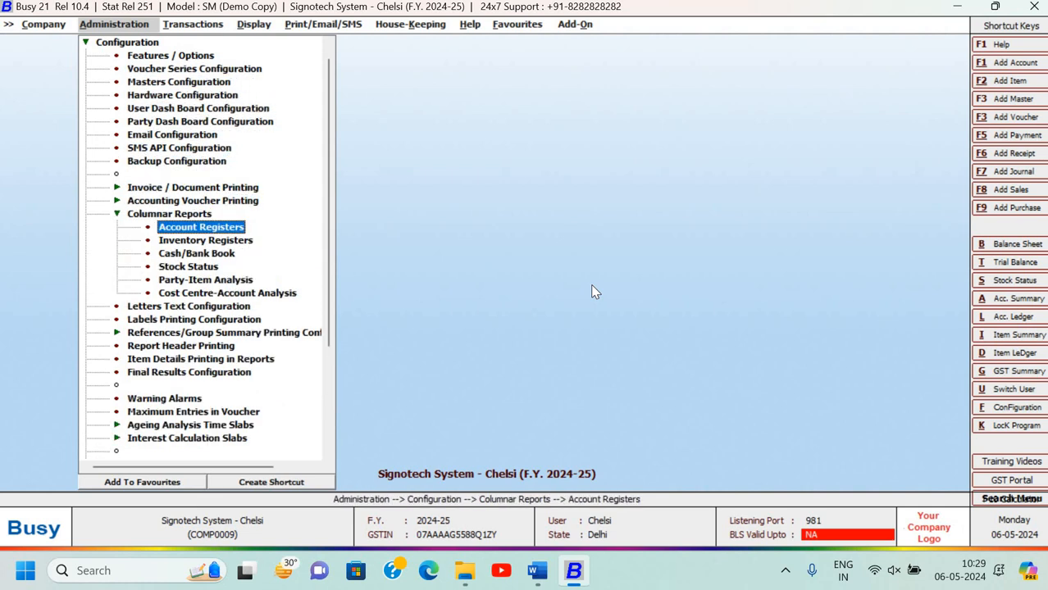
key("Return")
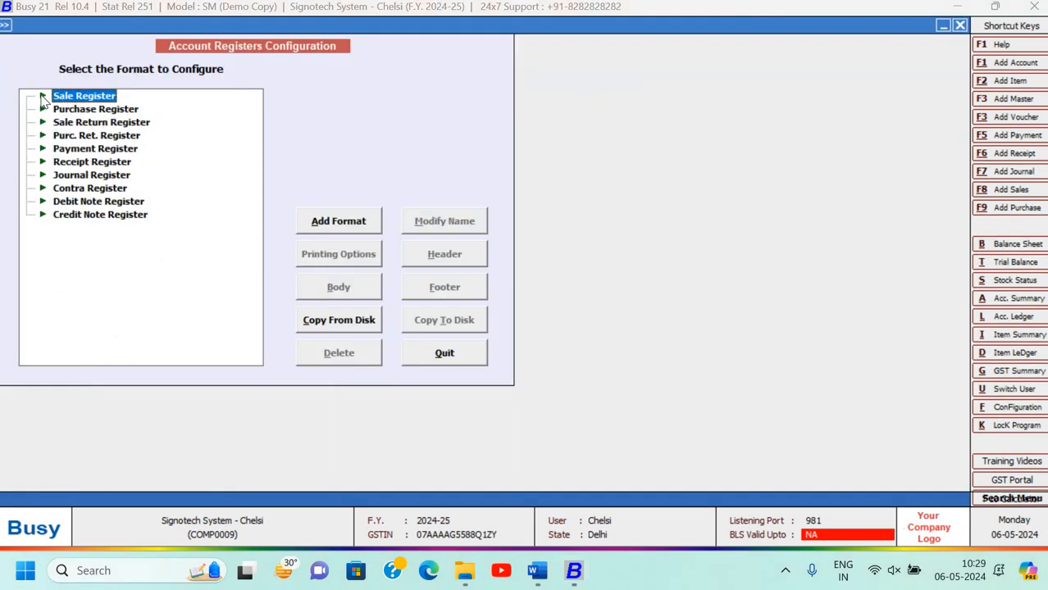
Add a Sale Register format named "Sale Reg" and select it for configuration.
left_click(339, 223)
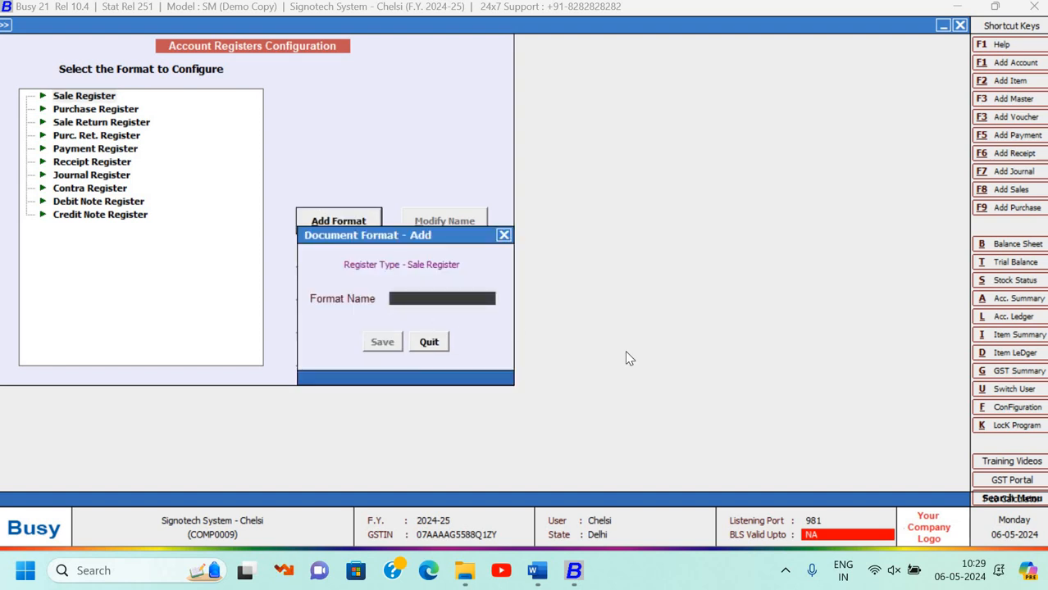
type("Sale Reg")
key("Return")
key("Return")
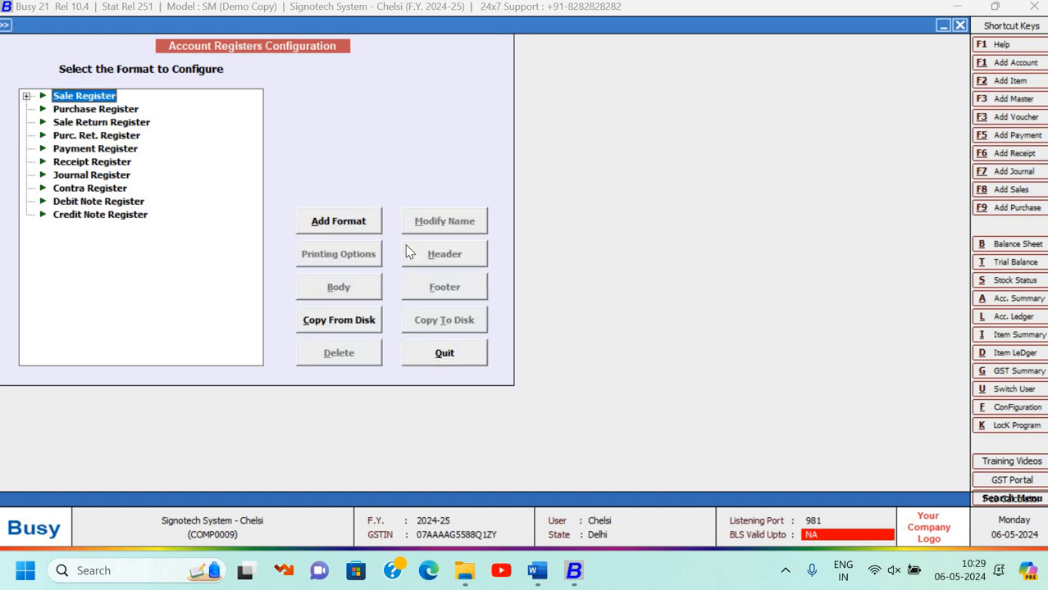
left_click(26, 97)
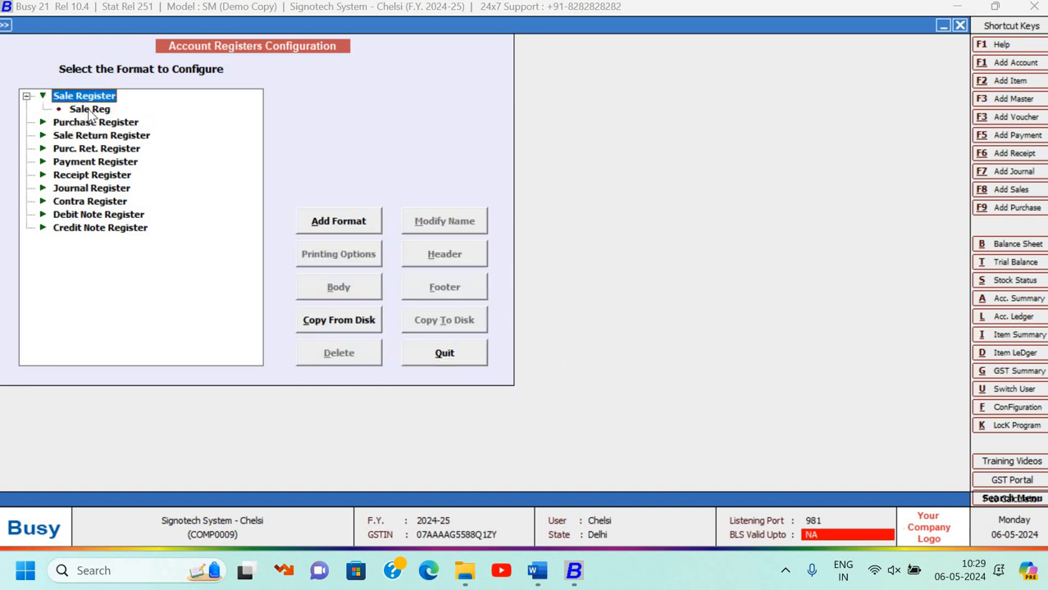
key("Down")
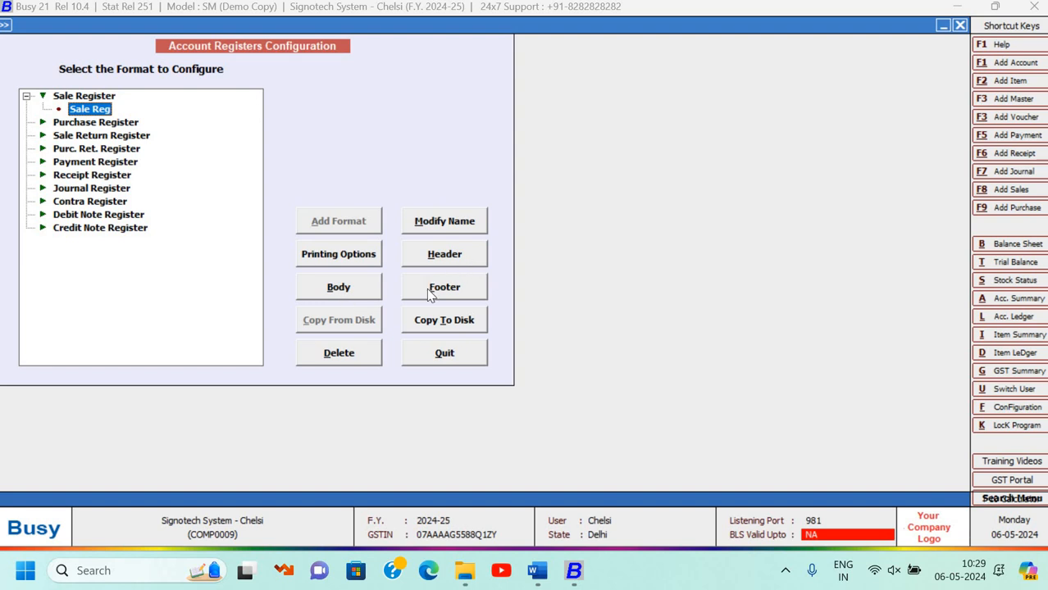
Open the body column layout of the Sale Reg format and go to the empty fifth column entry.
left_click(339, 288)
left_click(566, 317)
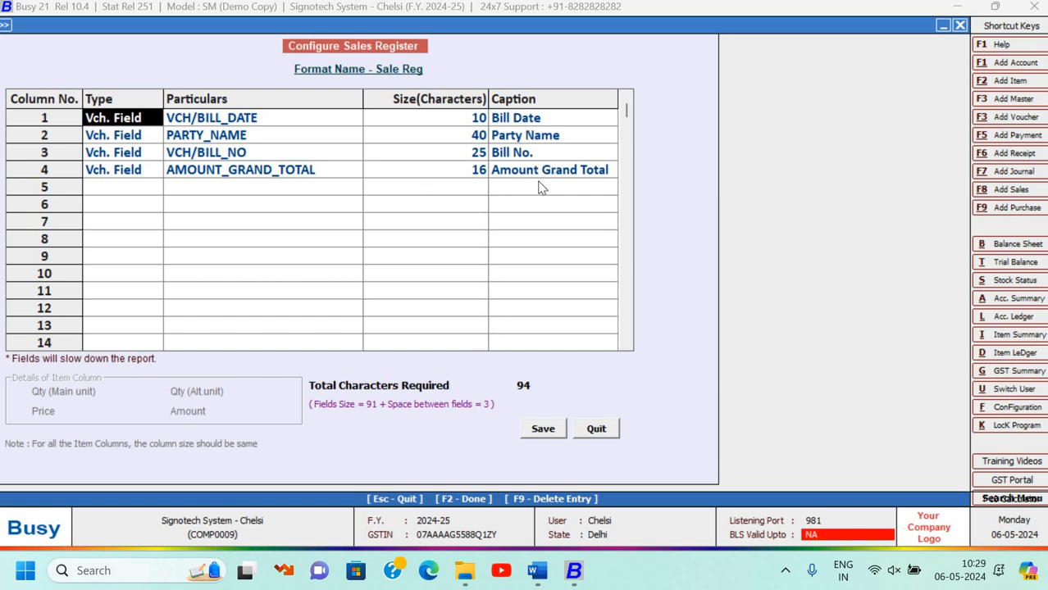
key("Down")
key("Down")
key("Down")
key("Down")
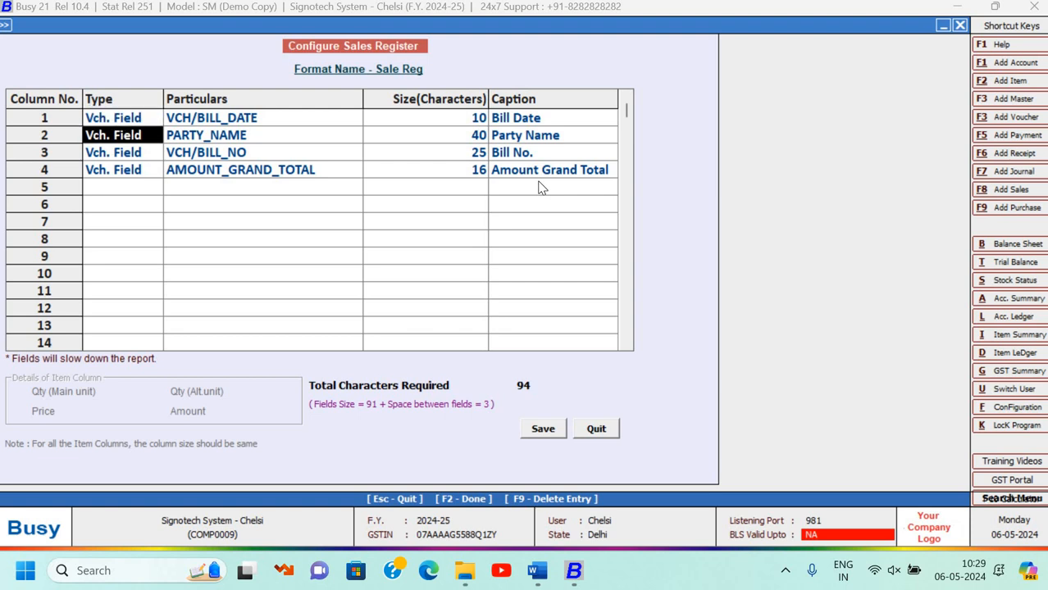
type("v")
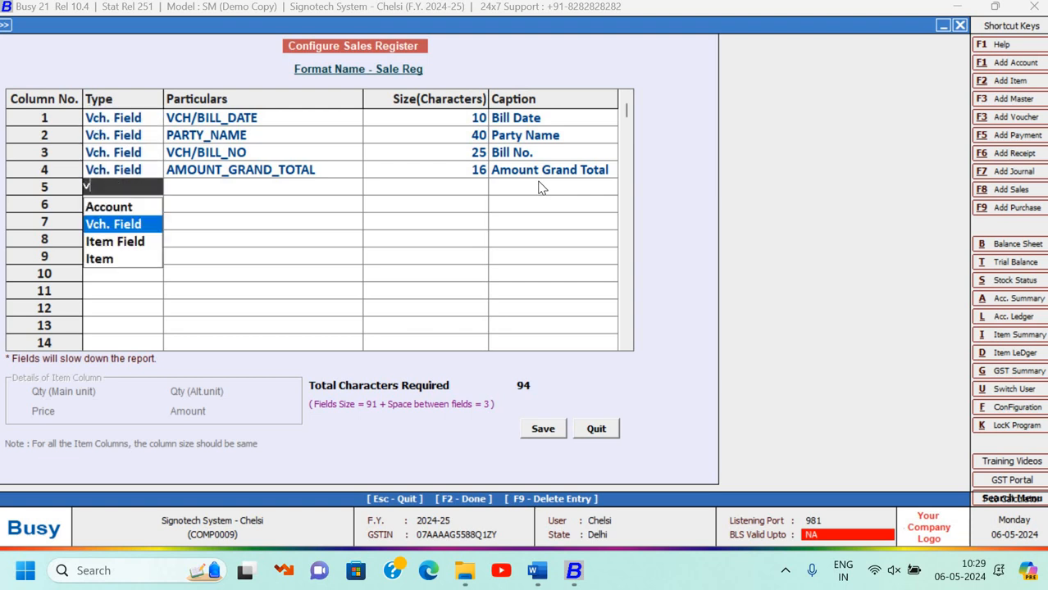
key("Up")
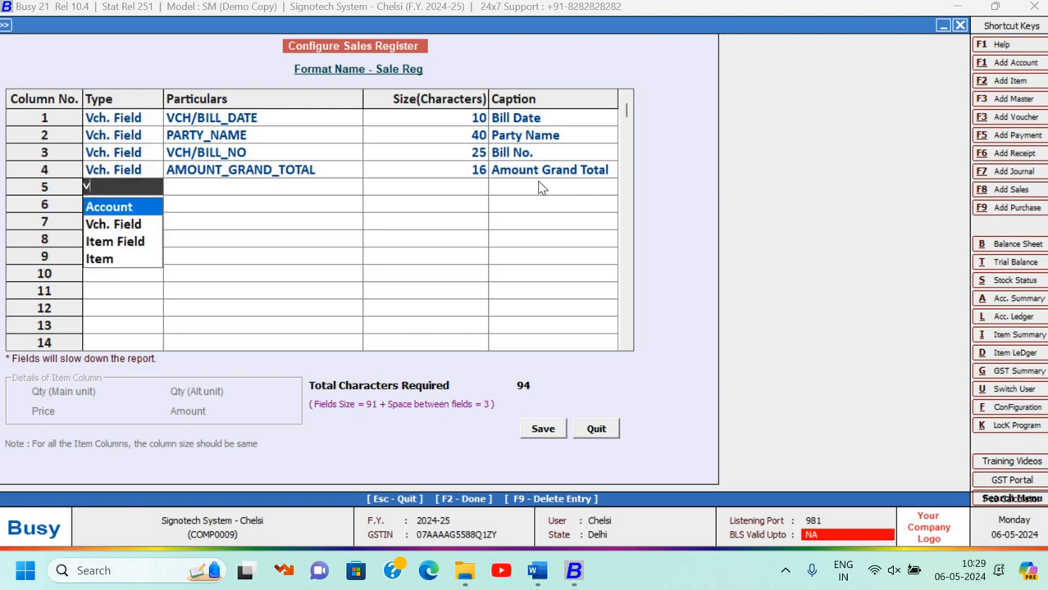
key("Return")
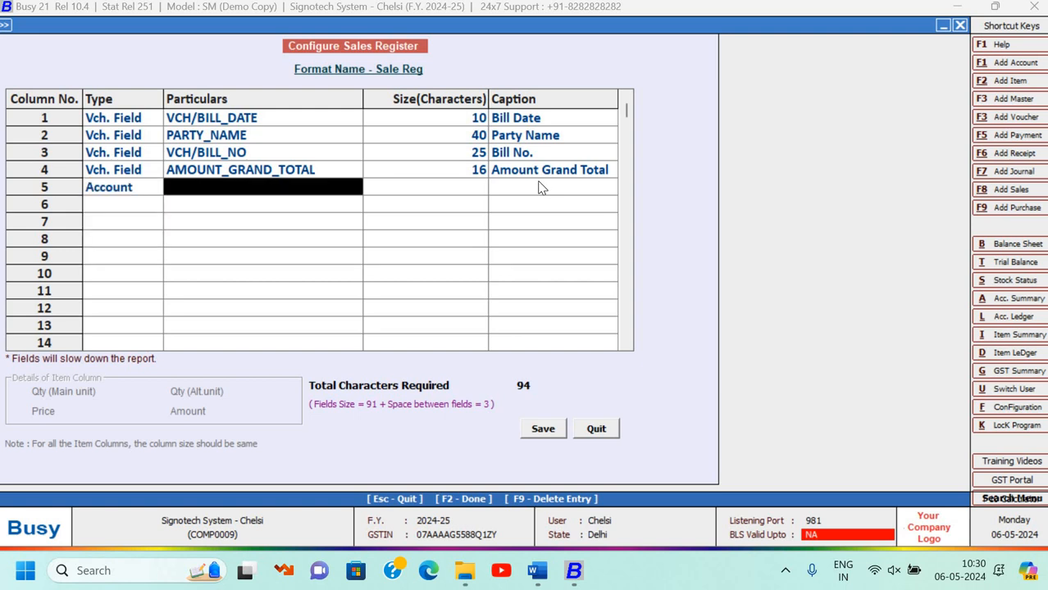
key("Down")
key("Down")
key("Down")
key("Down")
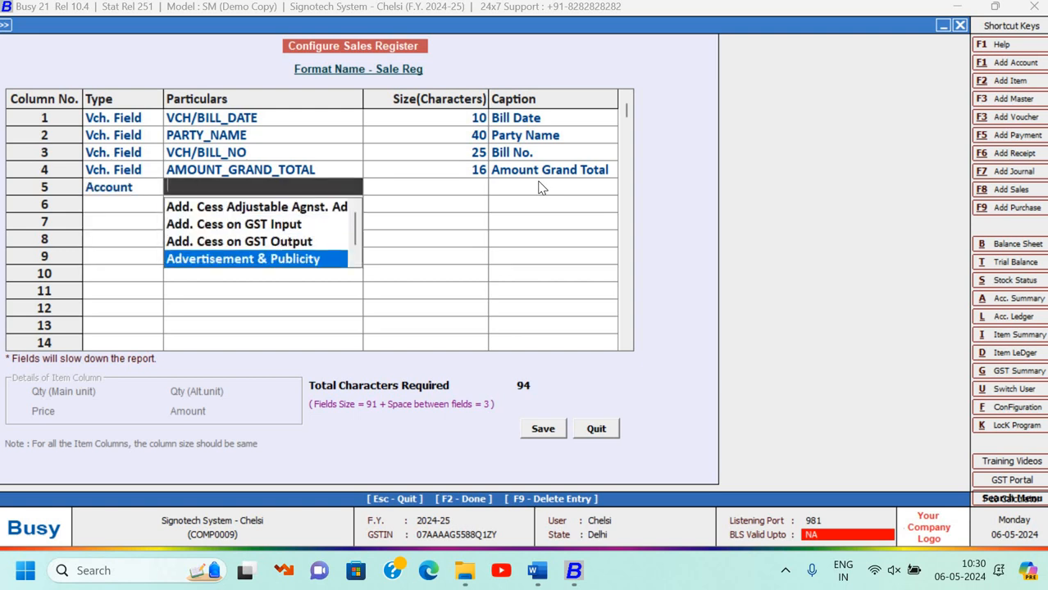
key("Up")
key("Up")
key("Up")
key("Up")
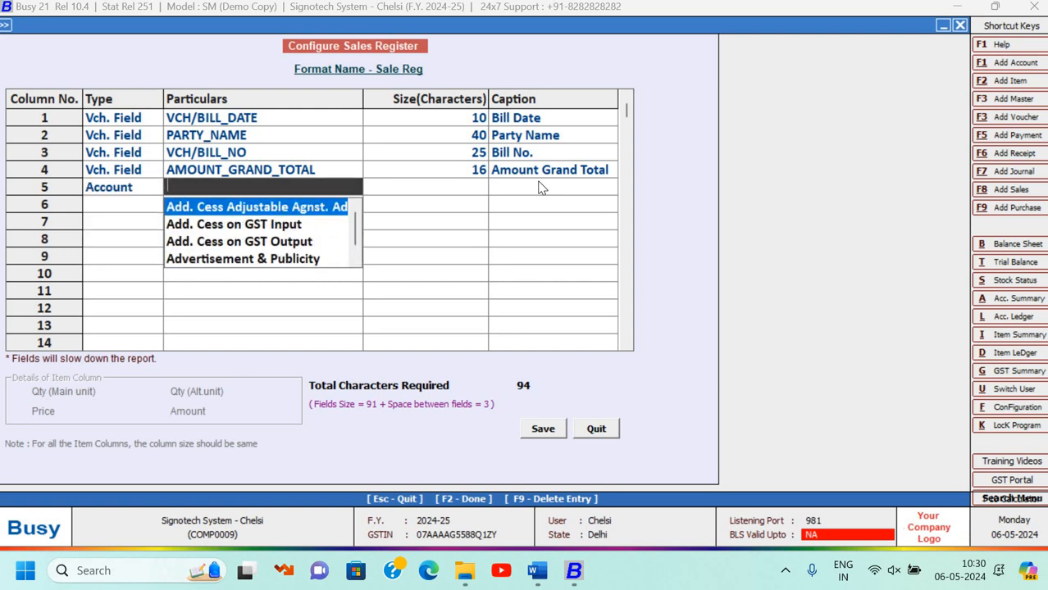
type("s")
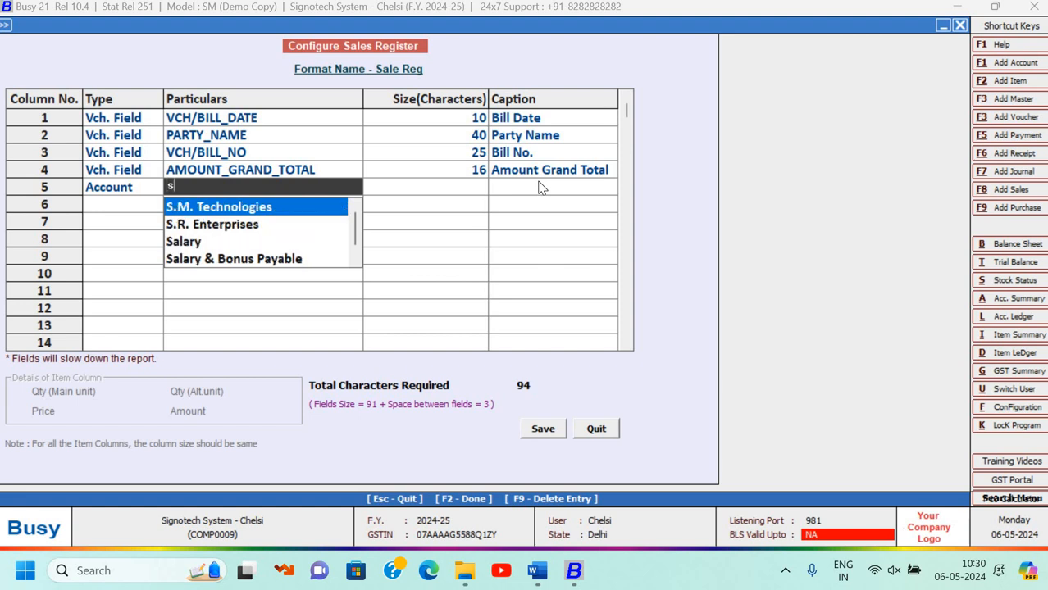
key("Down")
key("Down")
key("Down")
key("Down")
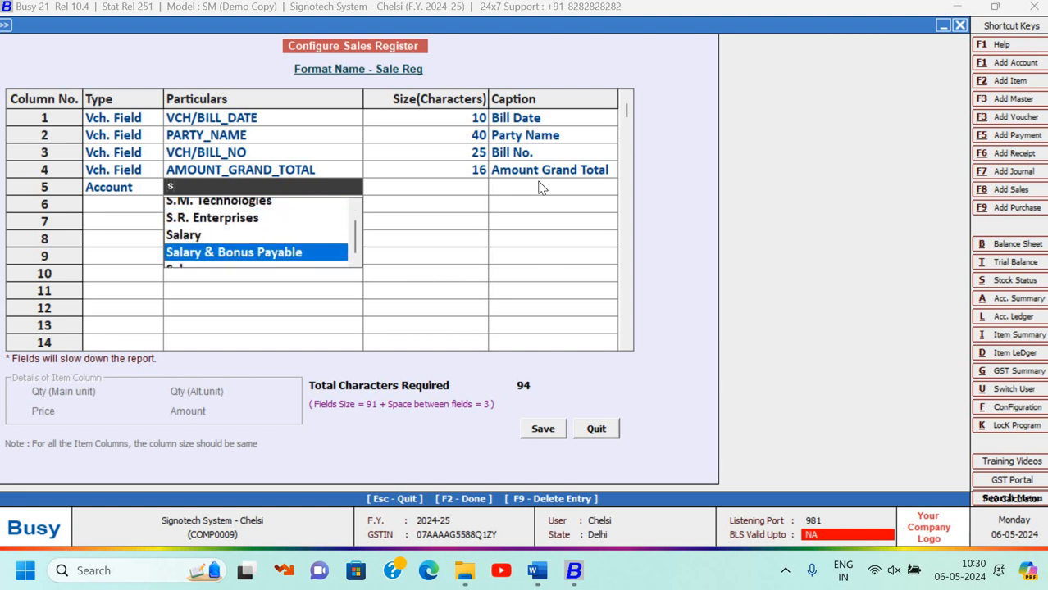
key("Escape")
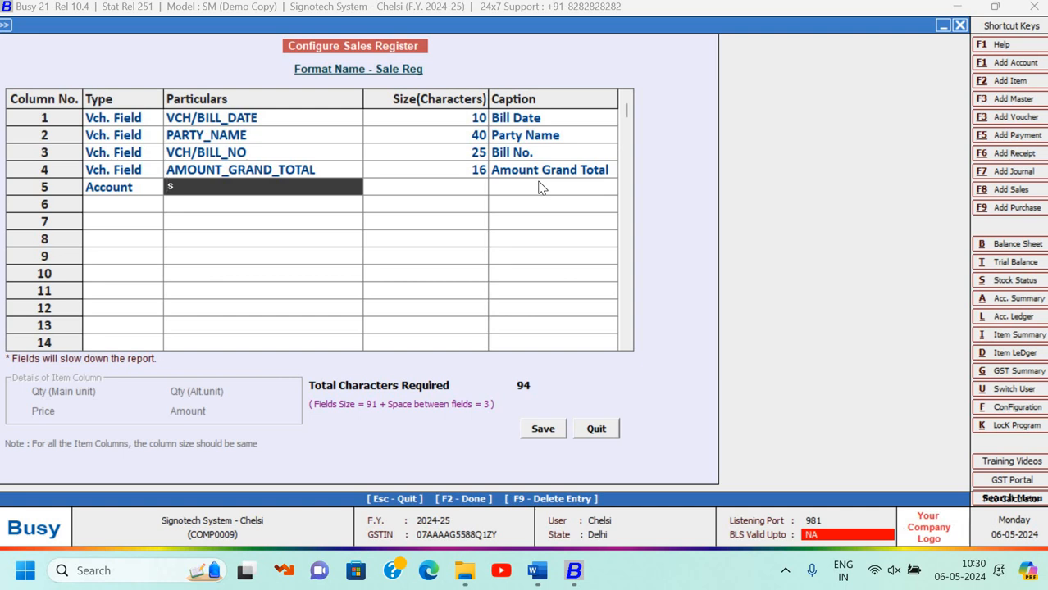
key("Escape")
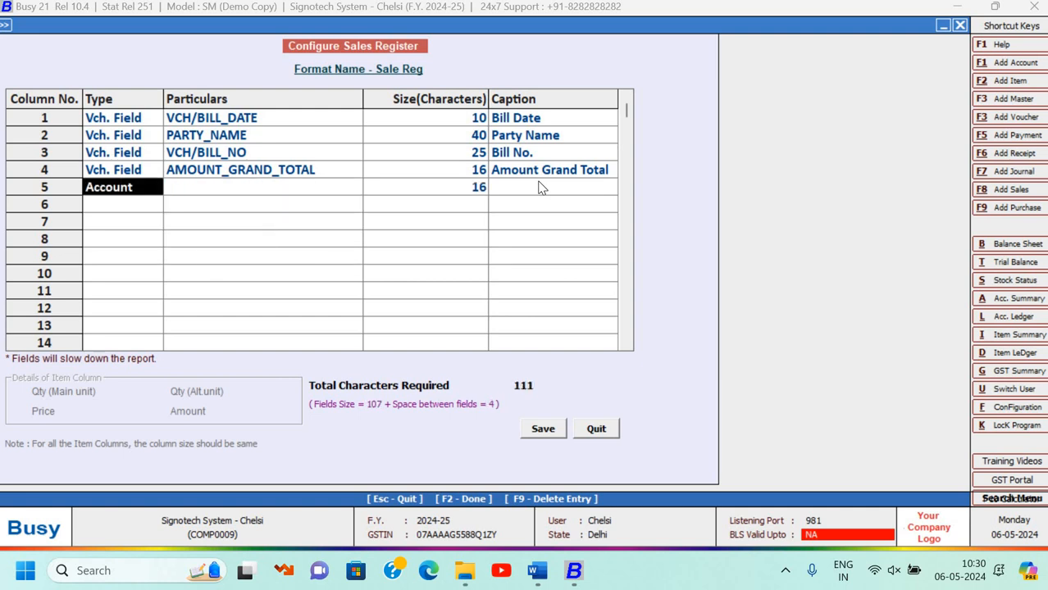
Set the fifth column's type to Vch. Field and list the available Company fields for its particulars.
type("vc")
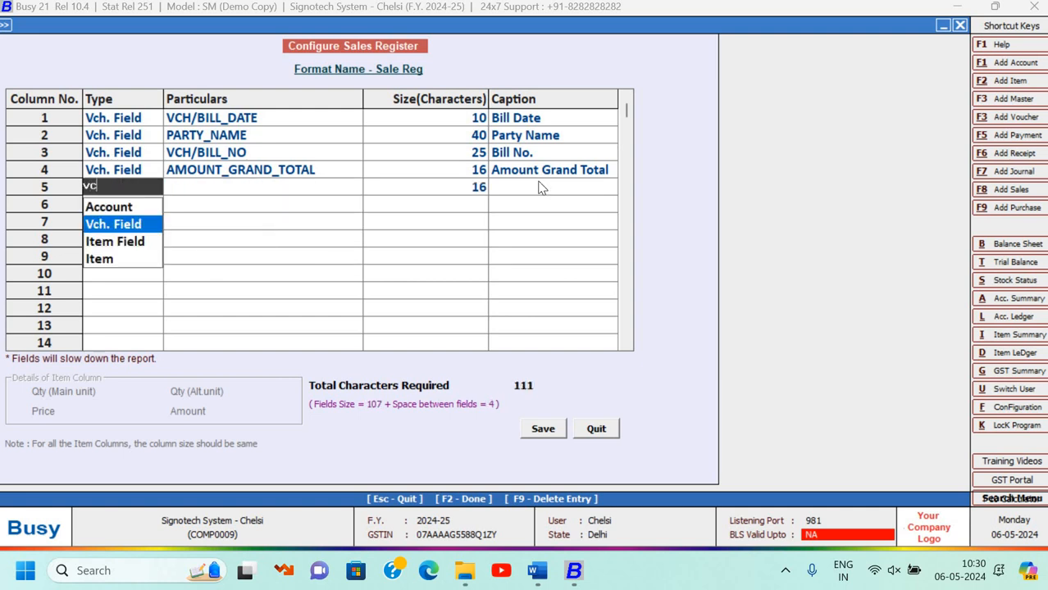
key("Return")
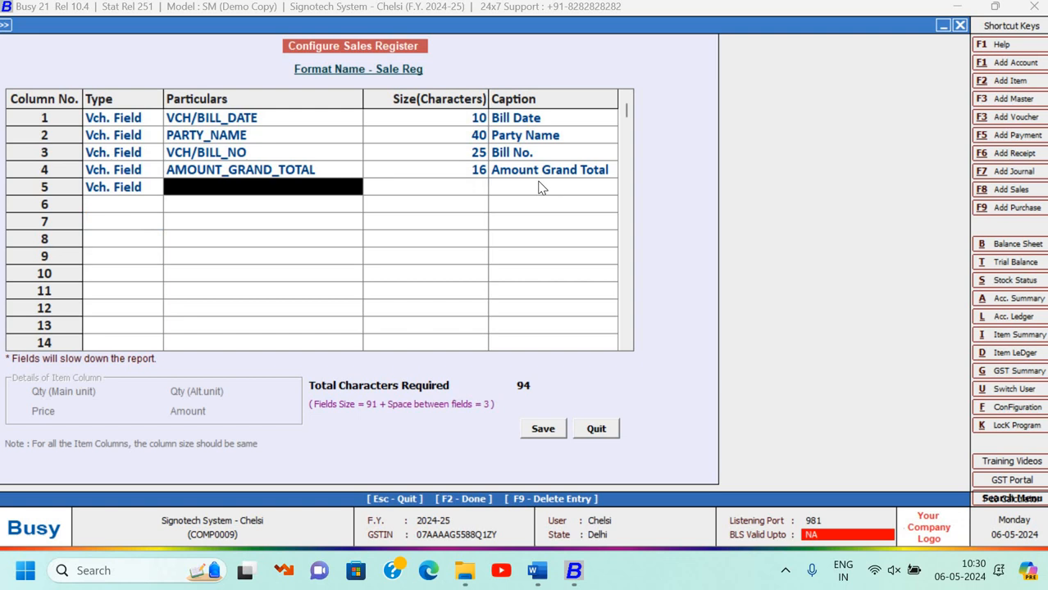
key("Down")
key("Down")
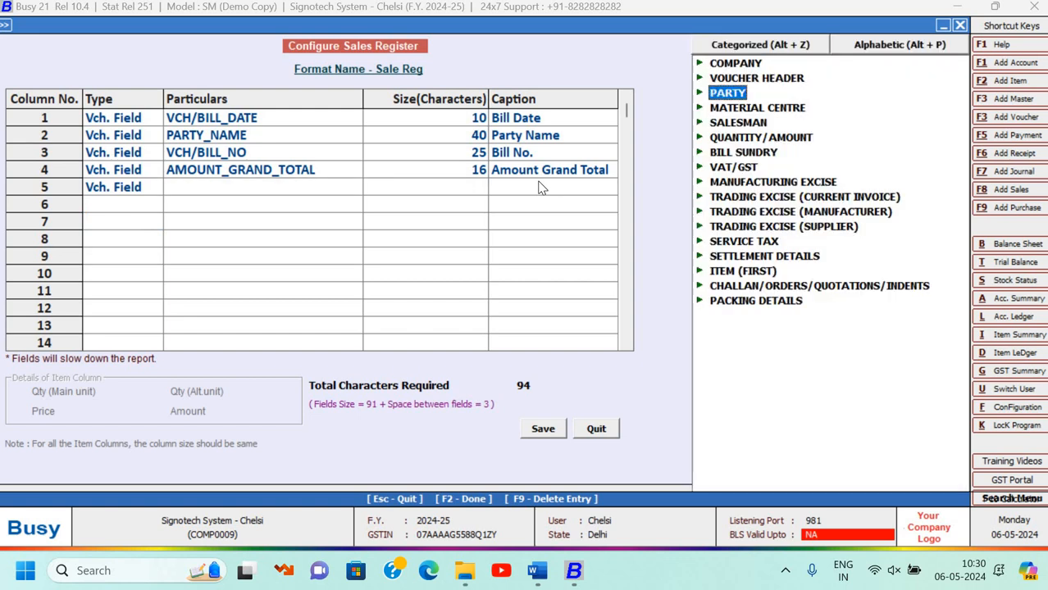
key("Down")
key("Down")
key("Down")
key("Down")
key("Down")
key("Down")
key("Down")
key("Down")
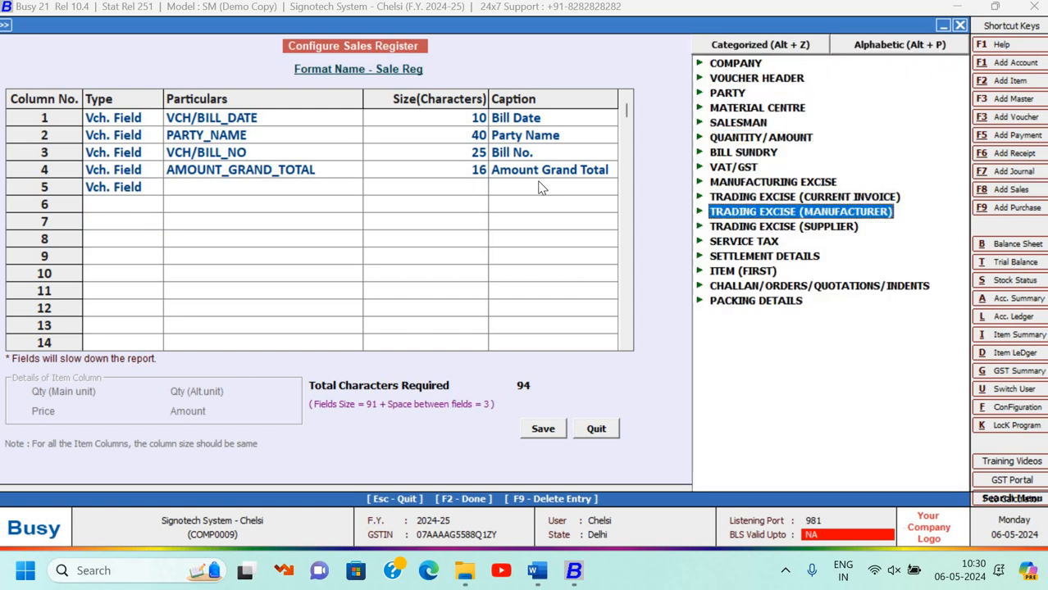
key("Up")
key("Up")
key("Up")
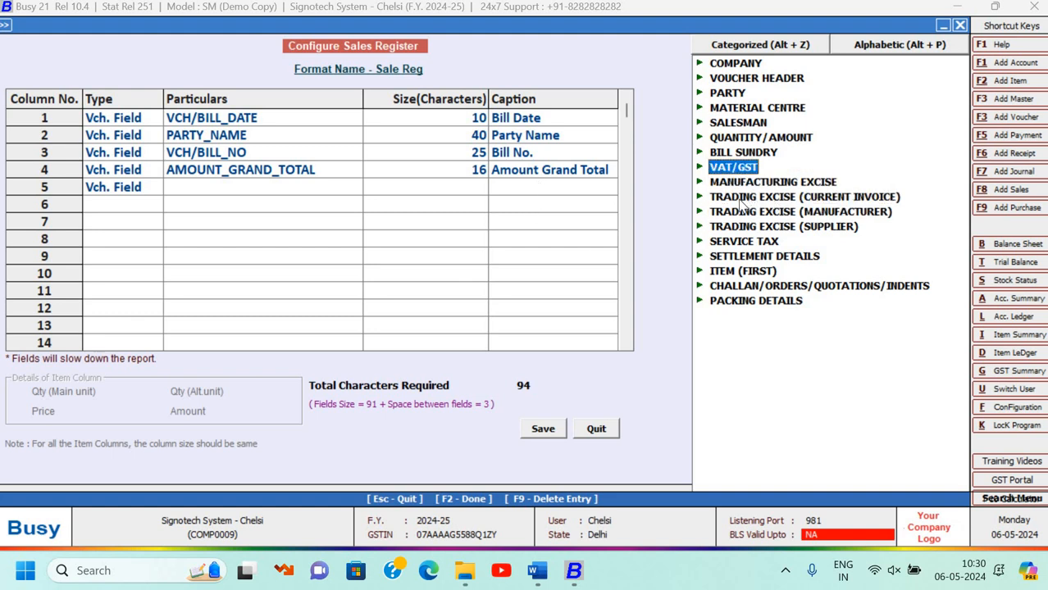
left_click(702, 66)
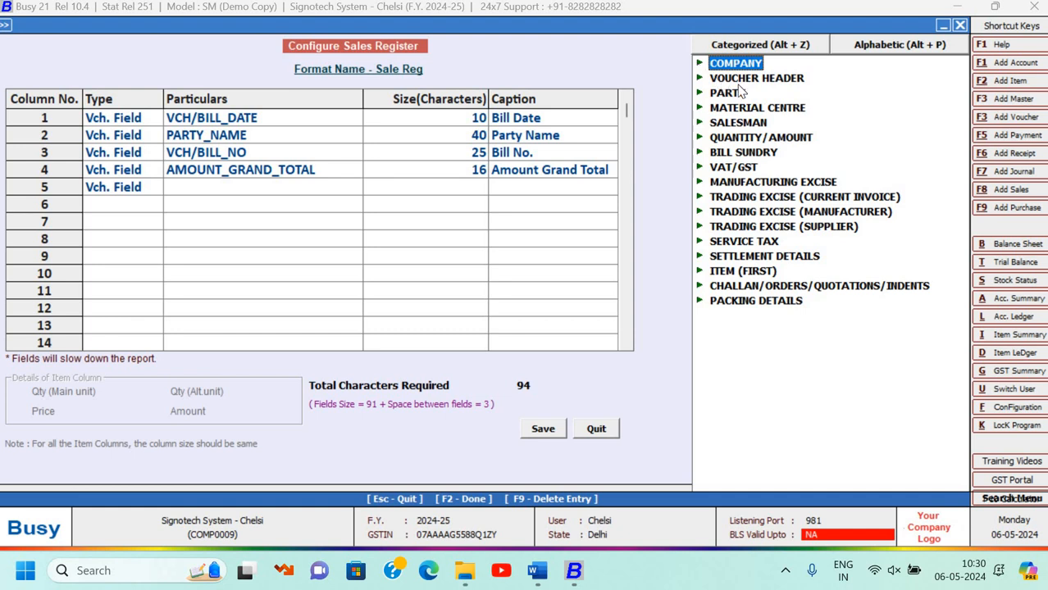
key("Right")
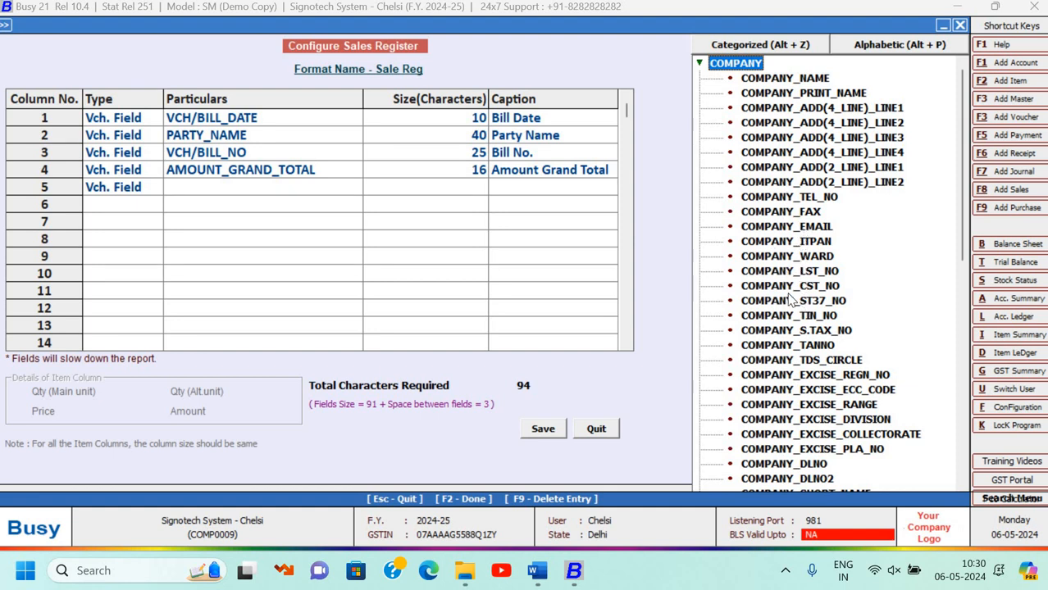
Choose COMPANY_GST_NO as the fifth column's particulars and save the Sale Reg body layout.
left_click(818, 390)
key("Down")
key("Down")
key("Down")
key("Down")
key("Down")
key("Down")
key("Down")
key("Down")
key("Down")
key("Down")
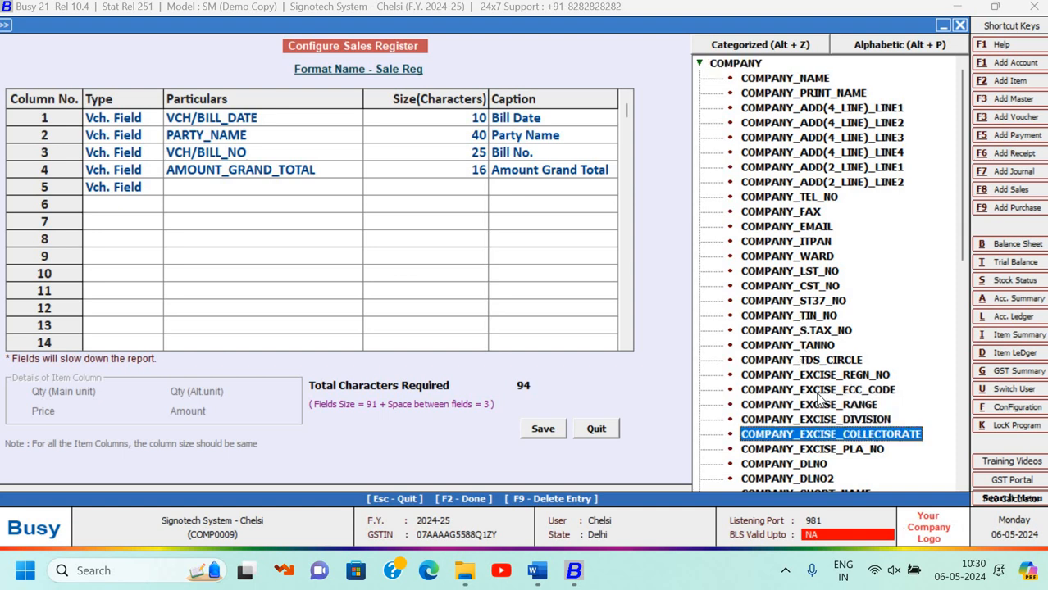
key("Down")
key("Down")
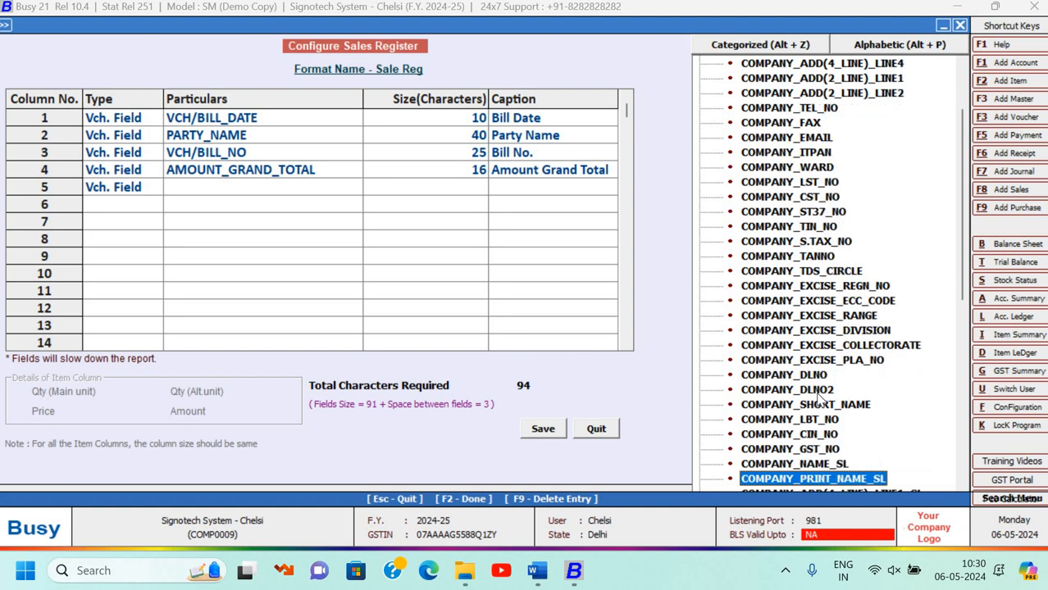
key("Up")
key("Up")
key("Return")
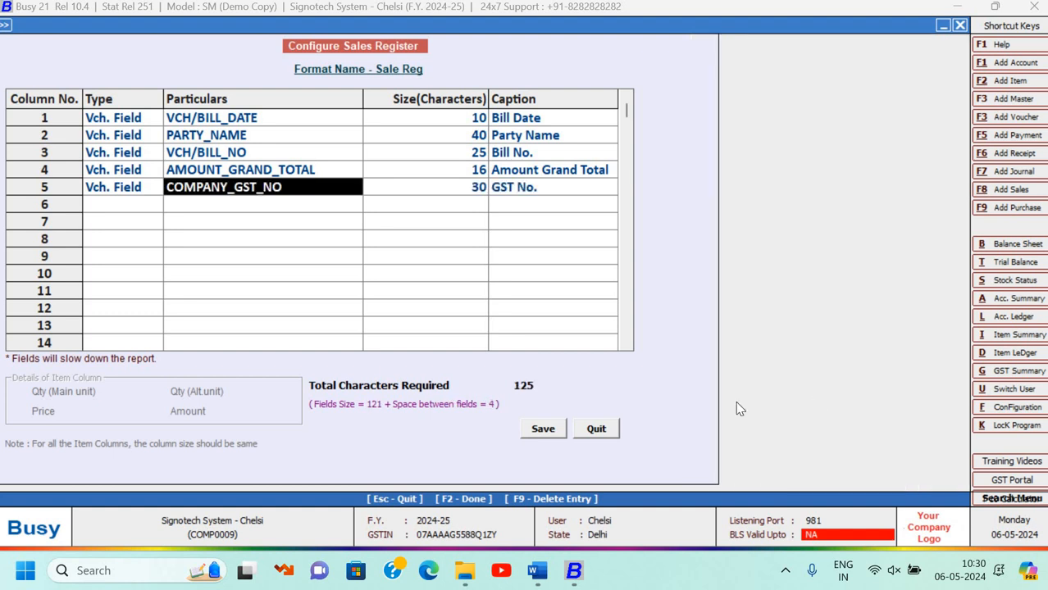
left_click(543, 429)
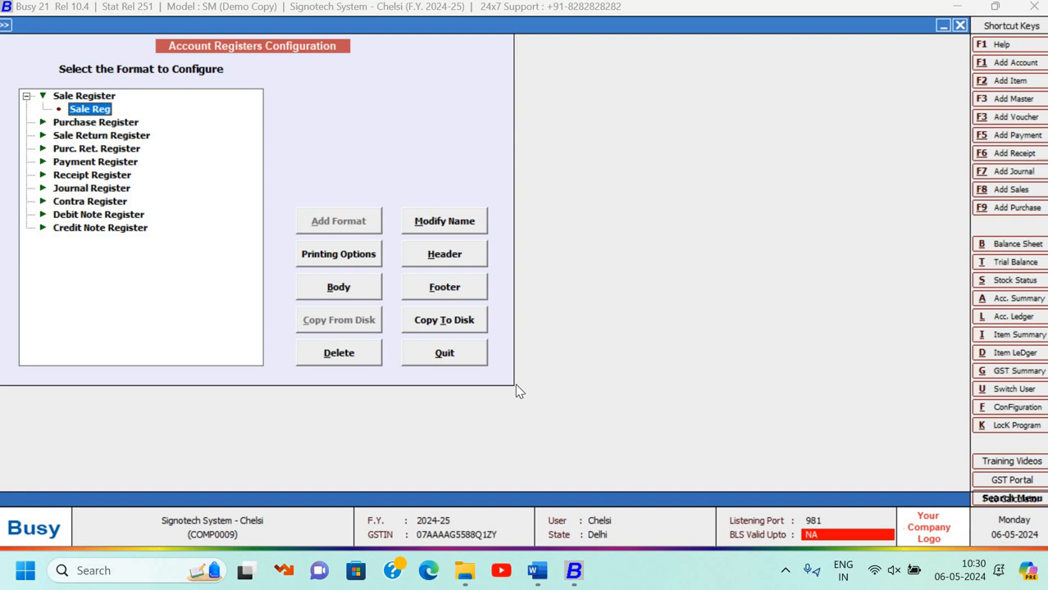
Leave the Account Registers configuration and go to the display reports.
key("Escape")
key("Escape")
key("Right")
key("Right")
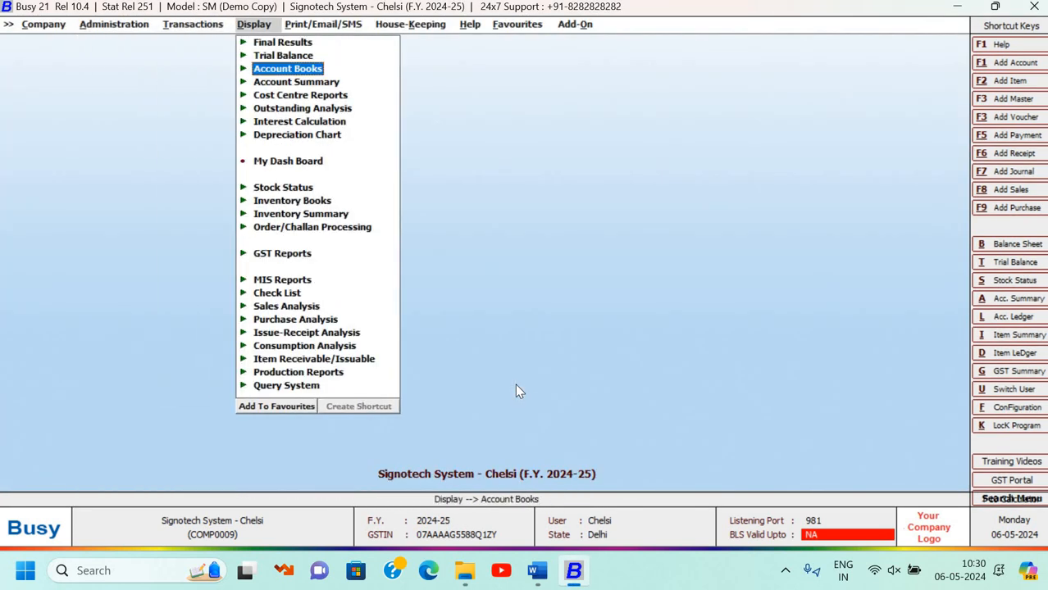
key("Down")
key("Down")
key("Down")
key("Down")
key("Down")
key("Down")
key("Down")
key("Up")
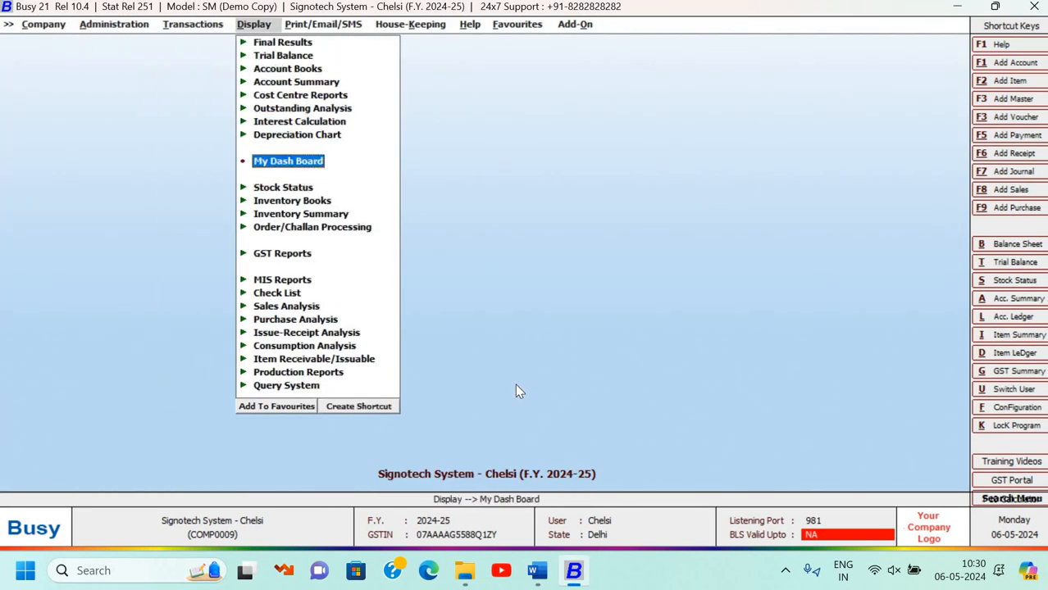
key("Up")
key("Up")
key("Up")
key("Up")
key("Up")
key("Up")
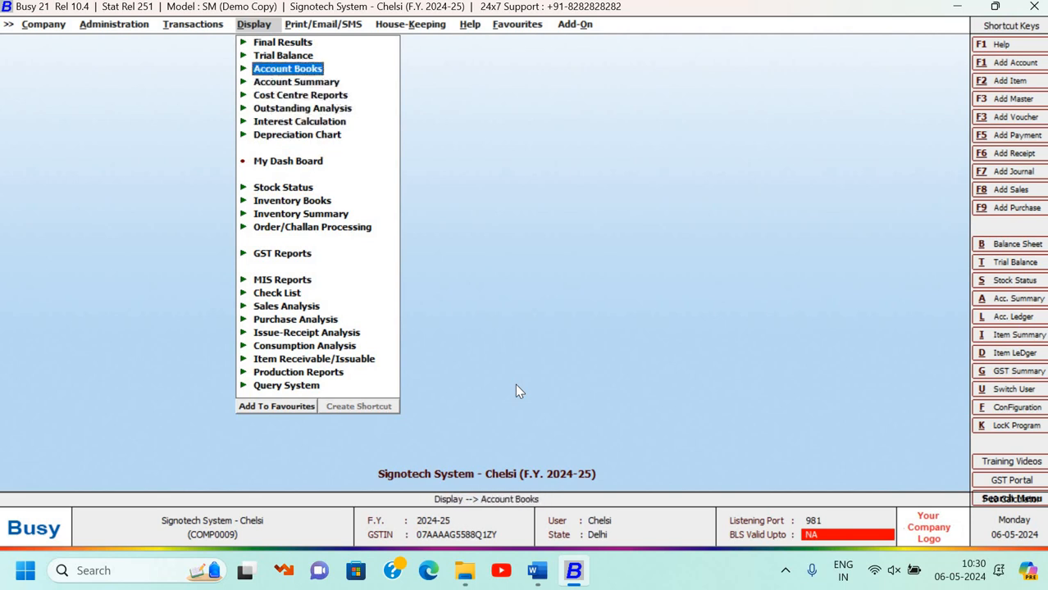
Open the columnar Sales Register from the account books for all parties.
key("Right")
key("Down")
key("Down")
key("Down")
key("Down")
key("Right")
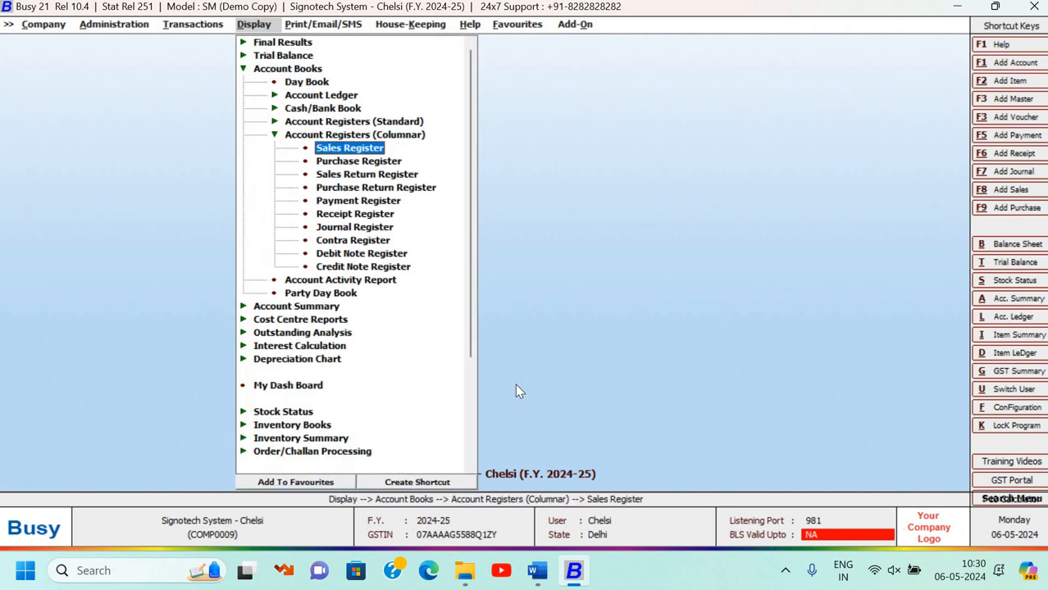
key("Return")
key("Return")
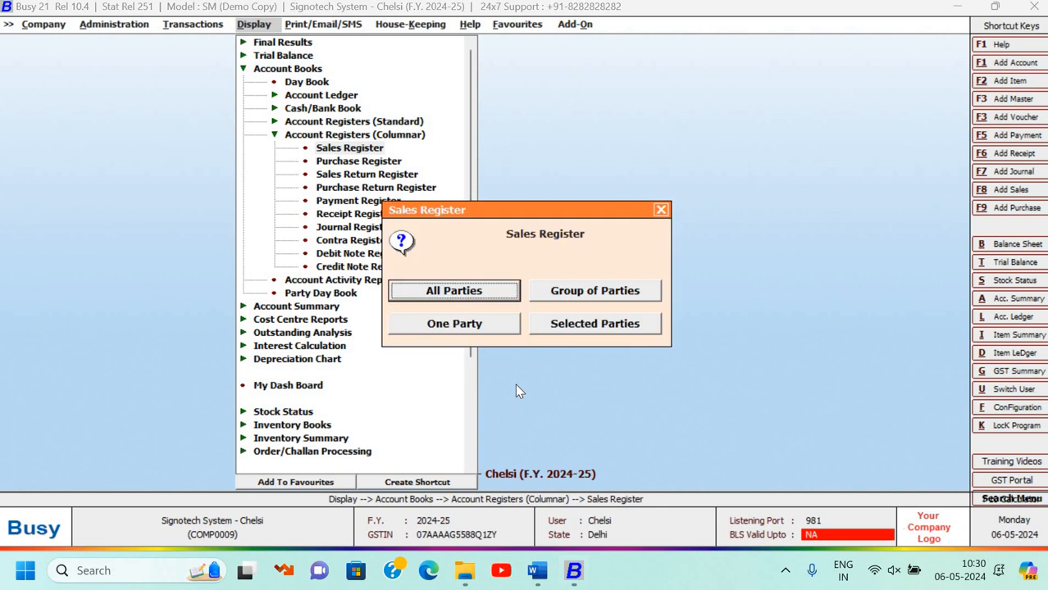
key("Return")
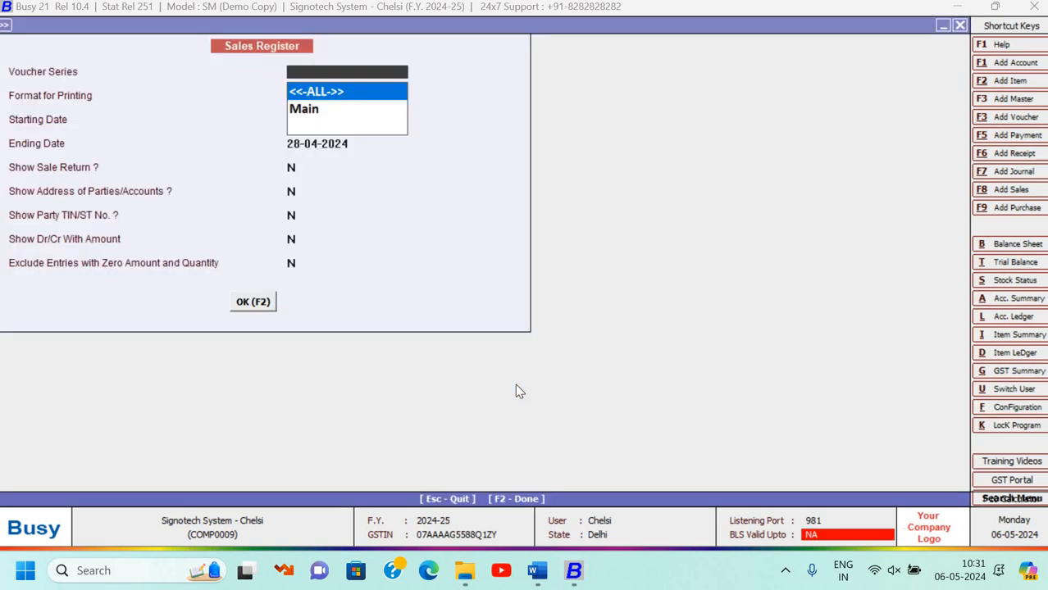
Generate the Sales Register for all voucher series in the Sale Reg format, from 01-04-2024 to 28-04-2024, with all show options set to N.
key("Return")
key("Return")
key("Return")
key("Return")
key("Return")
key("Return")
key("Return")
key("Return")
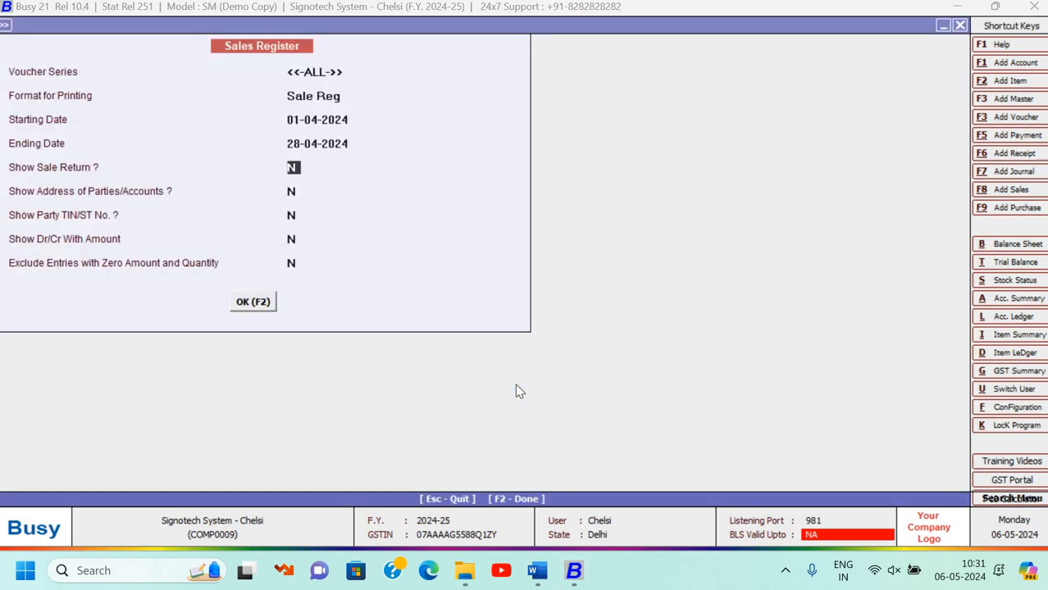
key("Return")
key("Return")
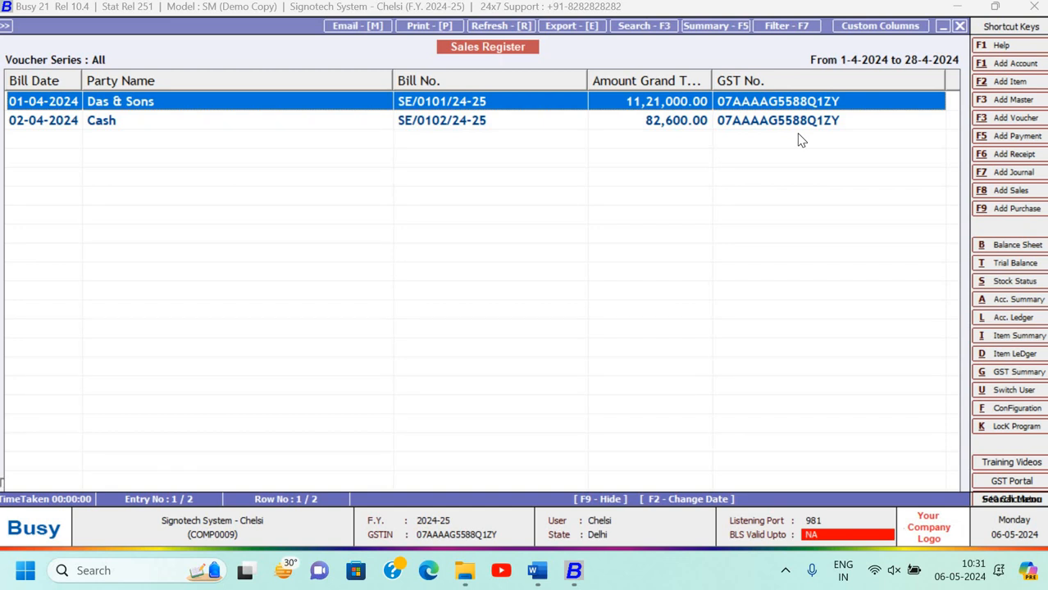
Close the columnar Sales Register and return to the account book reports.
key("Escape")
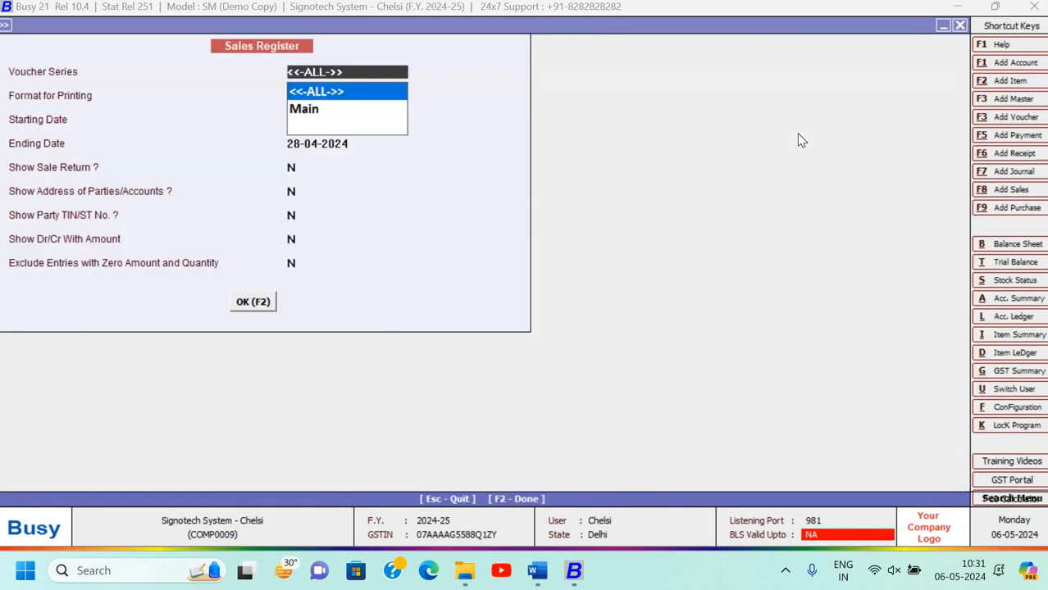
key("Escape")
key("Escape")
key("Escape")
key("Escape")
key("Return")
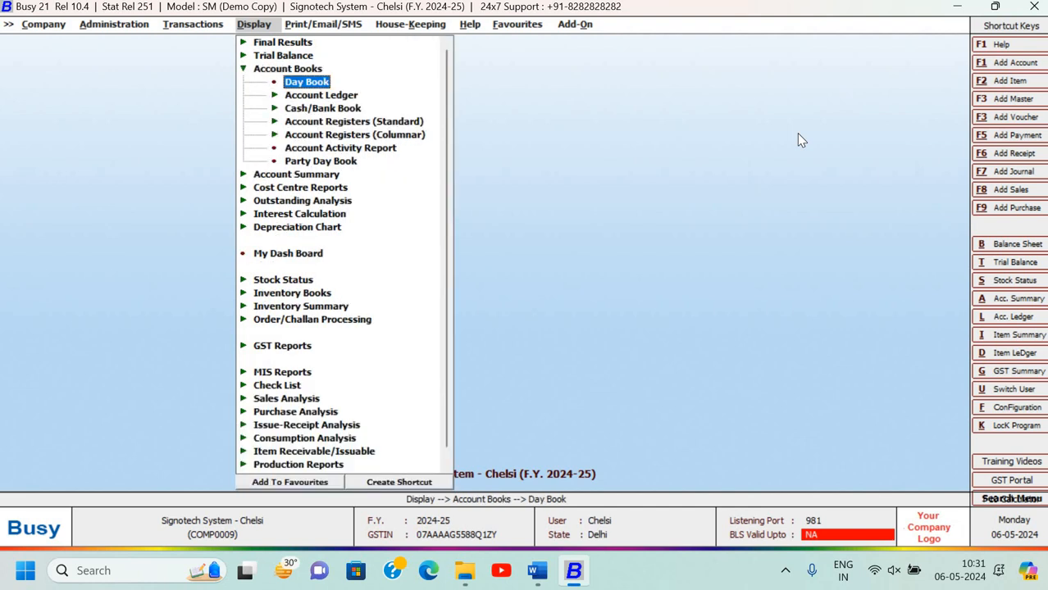
key("Down")
key("Down")
key("Down")
key("Return")
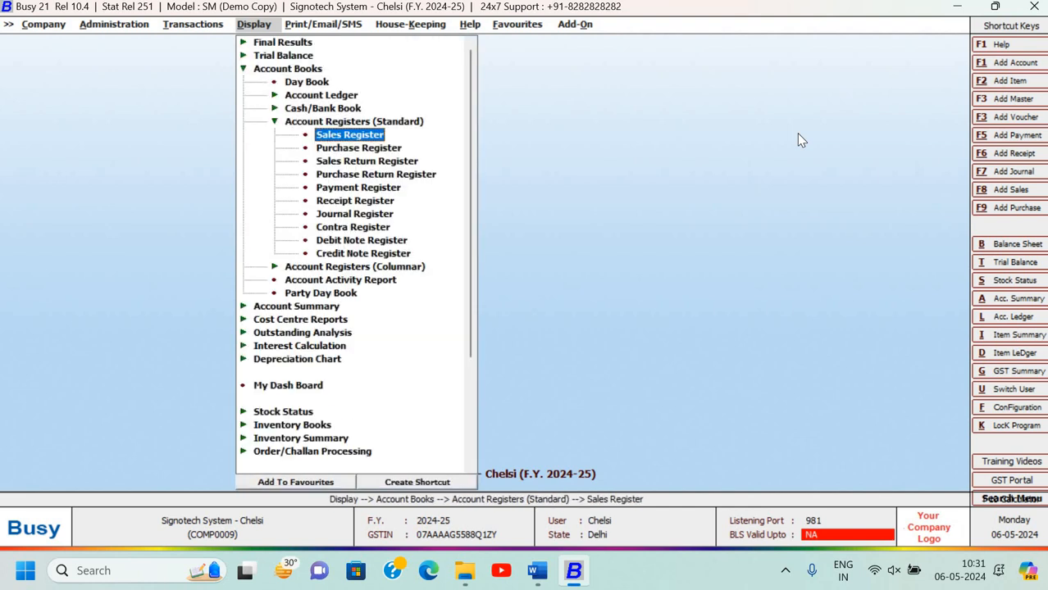
key("Down")
key("Down")
key("Down")
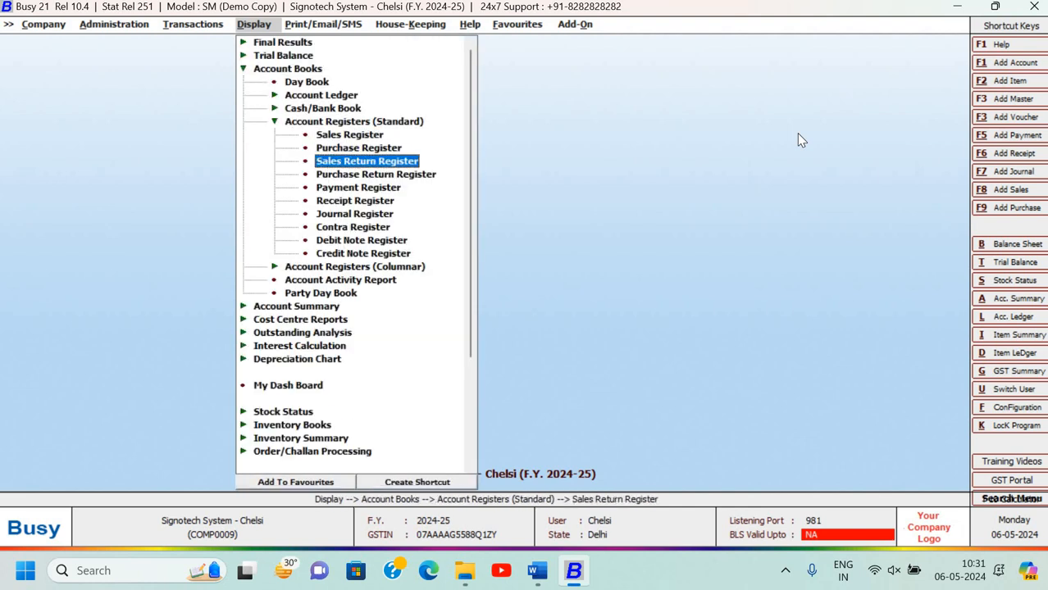
key("Up")
key("Up")
key("Up")
key("Up")
key("Left")
key("Up")
key("Up")
key("Up")
key("Up")
key("Up")
key("Up")
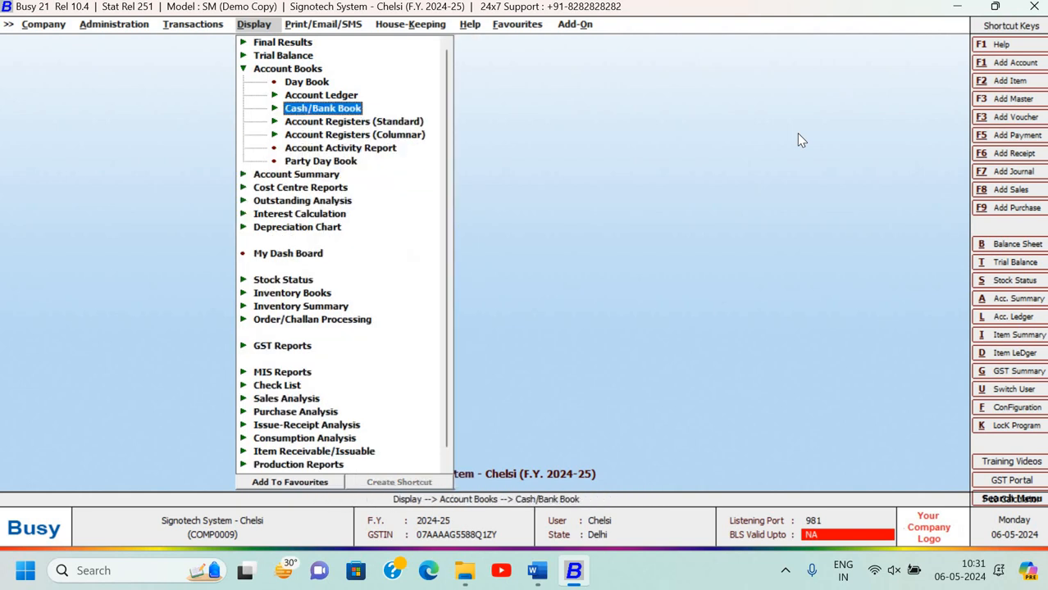
Open the Profit & Loss A/c report options from the final results.
key("Return")
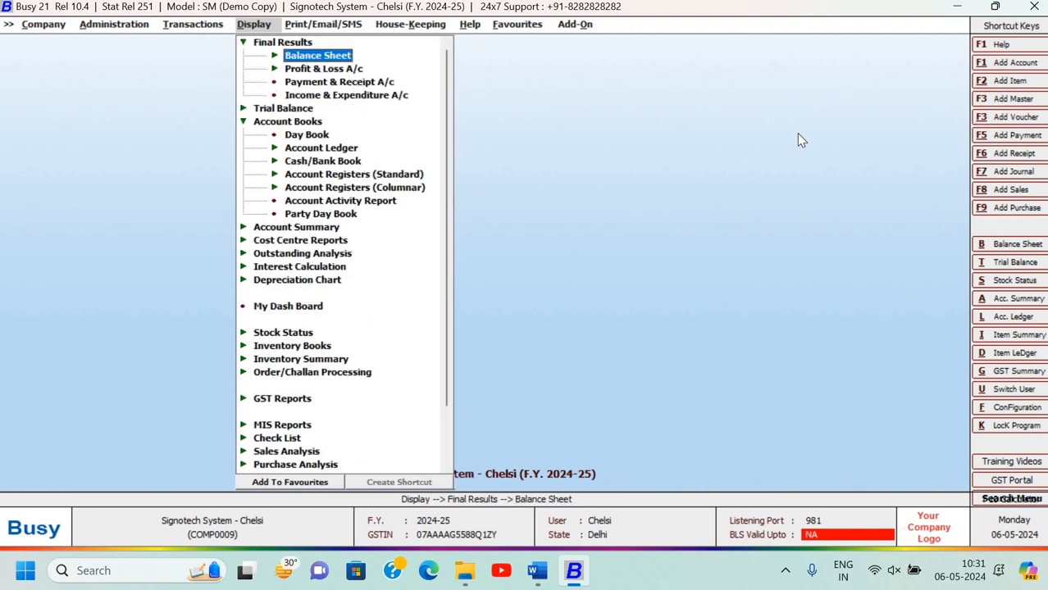
key("Down")
key("Return")
key("Return")
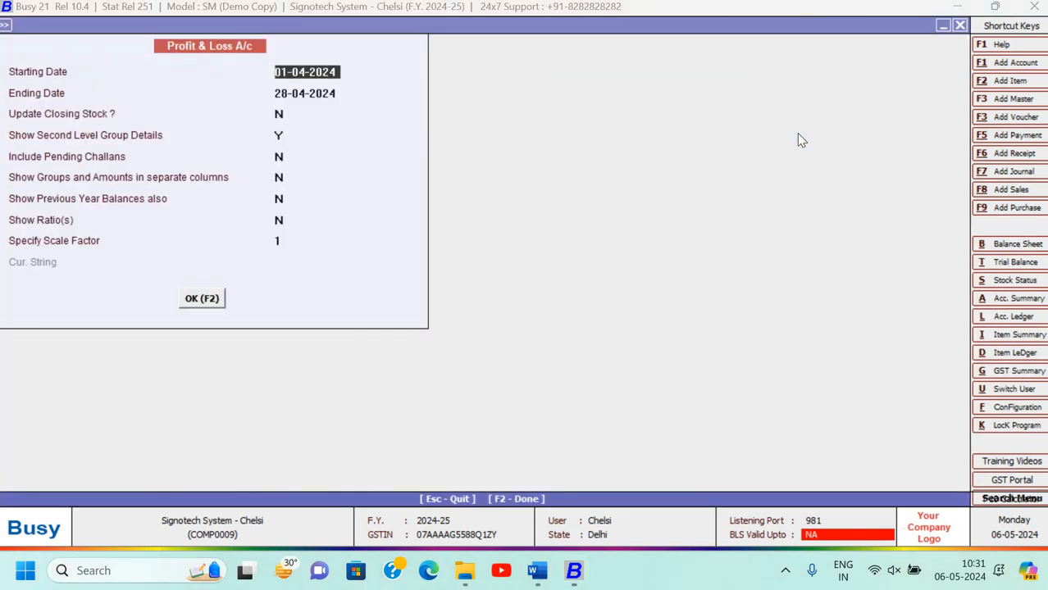
Generate the Profit & Loss A/c from 01-04-2024 to 28-04-2024 with second level group details shown and a scale factor of 1.
key("Return")
key("Return")
key("Return")
key("Return")
key("Return")
key("Return")
key("Return")
key("Return")
key("Return")
key("Return")
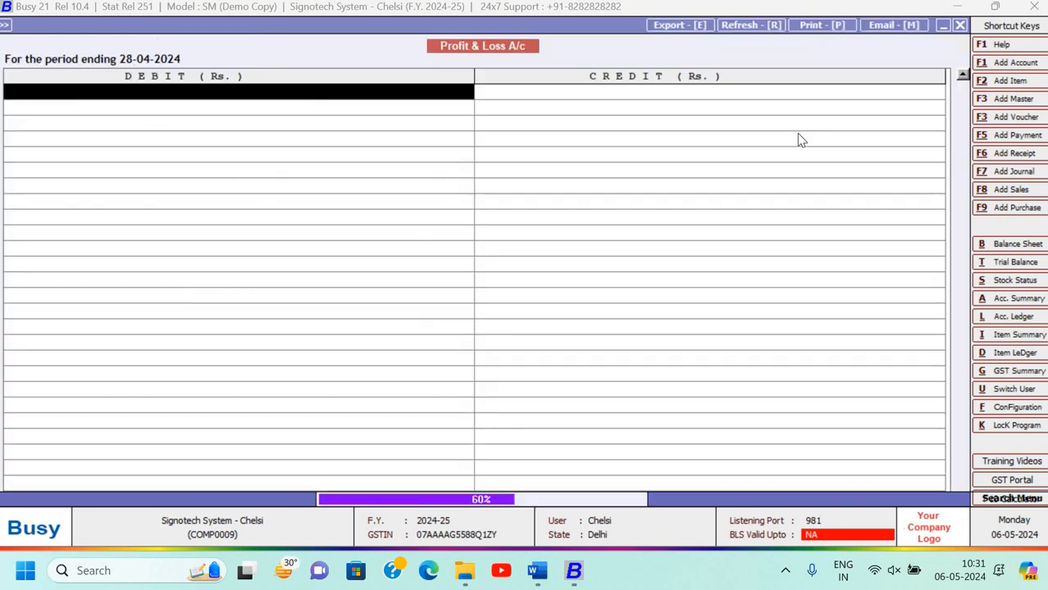
Drill down into the Sales entry of the Profit & Loss A/c to view its monthly summary.
key("Down")
key("Down")
key("Down")
key("Right")
key("Down")
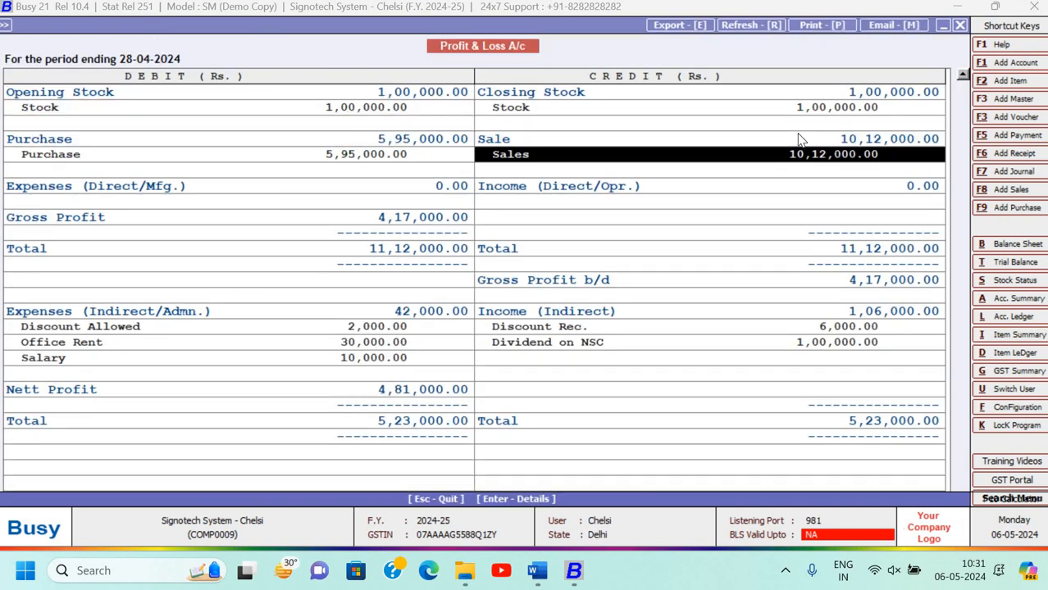
key("Return")
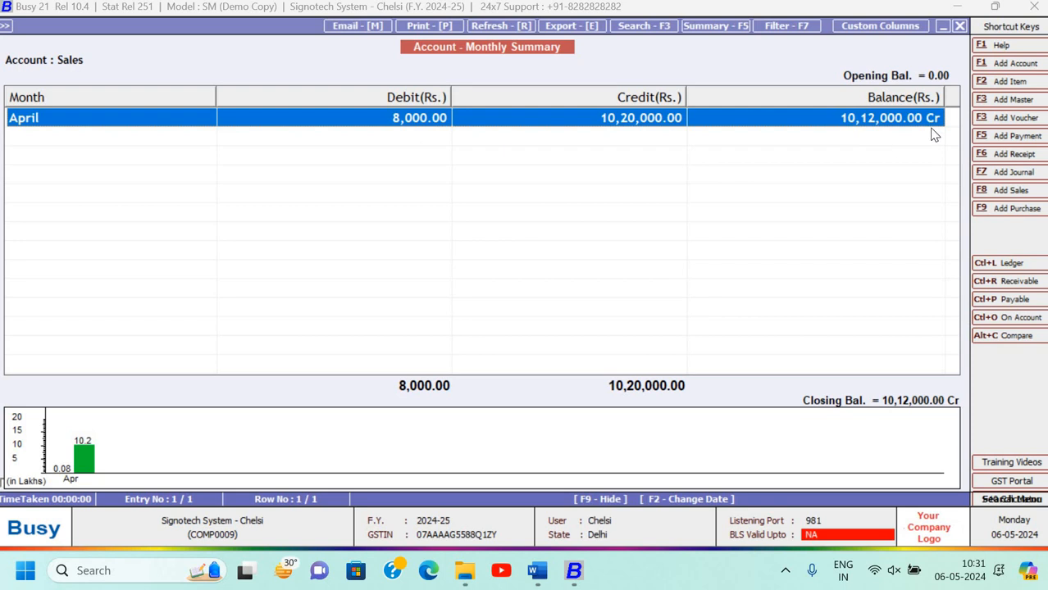
Close the Sales monthly summary and the Profit & Loss A/c, returning to the final results reports.
key("Escape")
key("Left")
key("Escape")
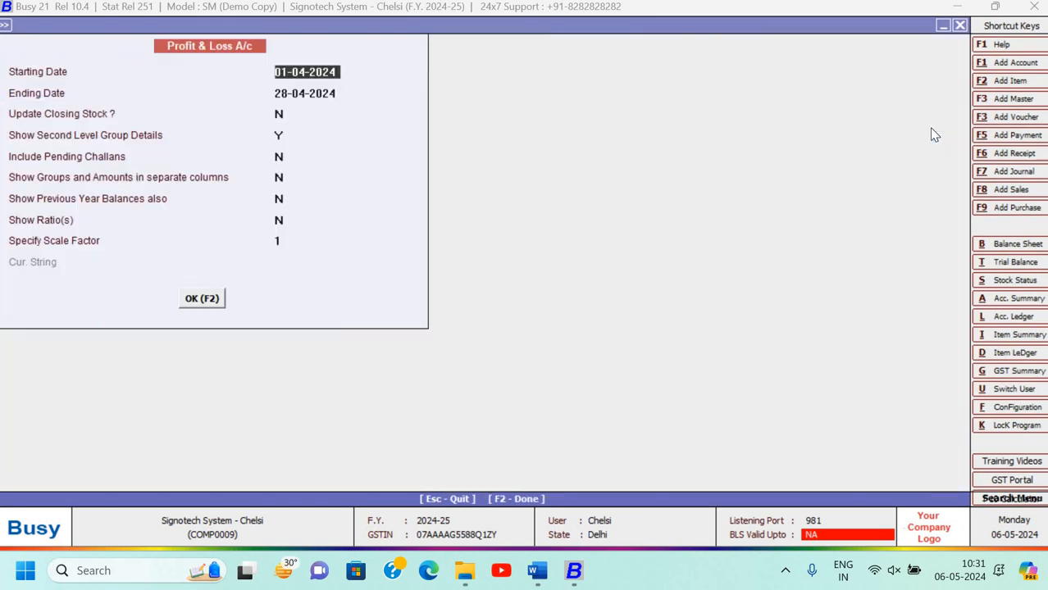
key("Escape")
key("Escape")
key("Up")
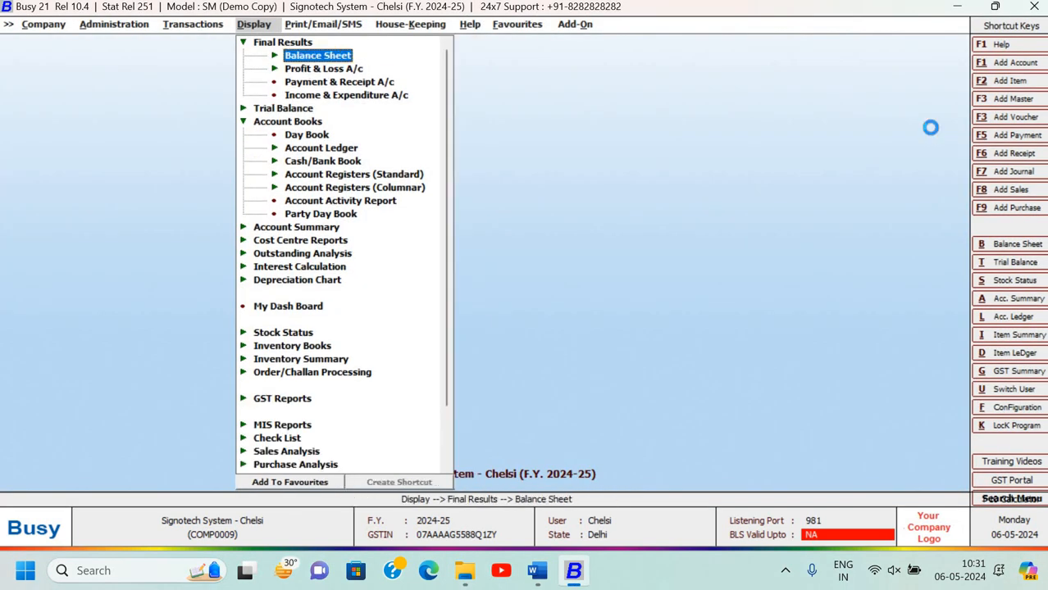
Generate the Balance Sheet for 28-04-2024 with the default report options.
key("Return")
key("Return")
key("Return")
key("Return")
key("Return")
key("Return")
key("Return")
key("Return")
key("Return")
key("Return")
key("Return")
key("Return")
key("Return")
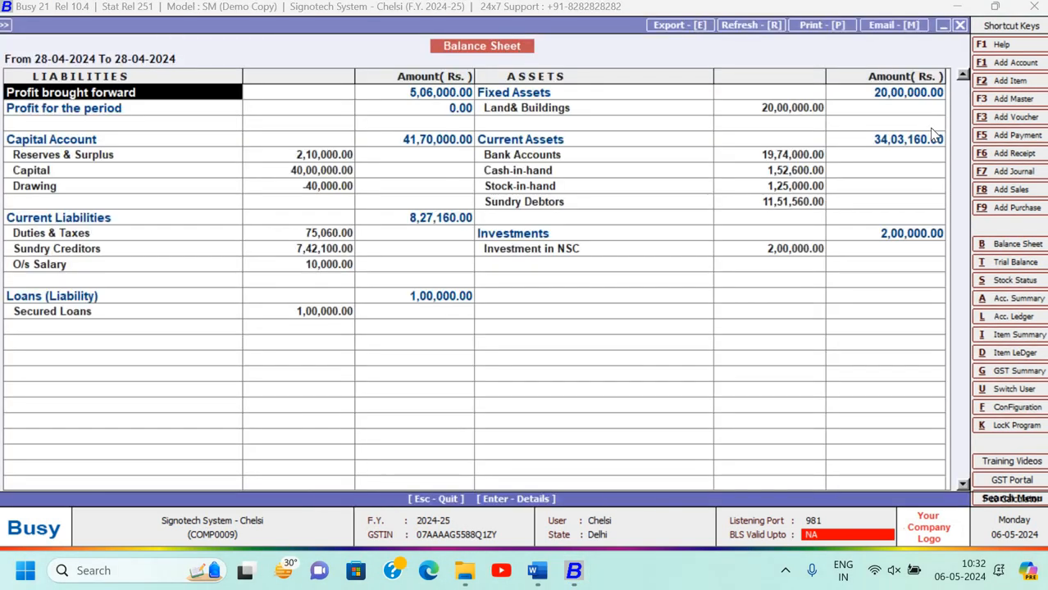
Open the group balances of Duties & Taxes under Current Liabilities in the Balance Sheet.
key("Down")
key("Down")
key("Down")
key("Down")
key("Down")
key("Down")
key("Down")
key("Down")
key("Down")
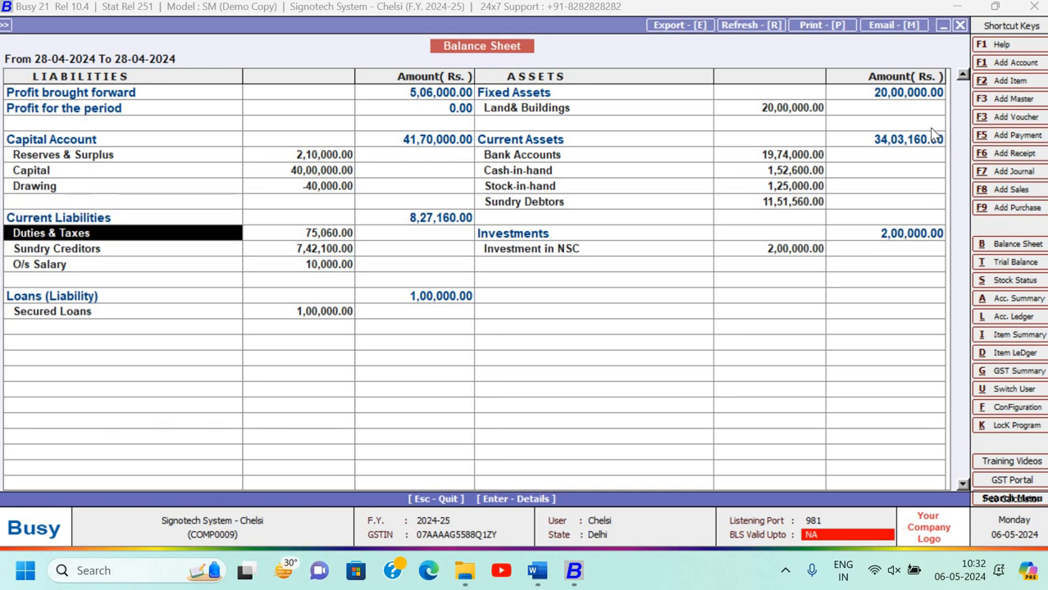
key("Down")
key("Right")
key("Up")
key("Return")
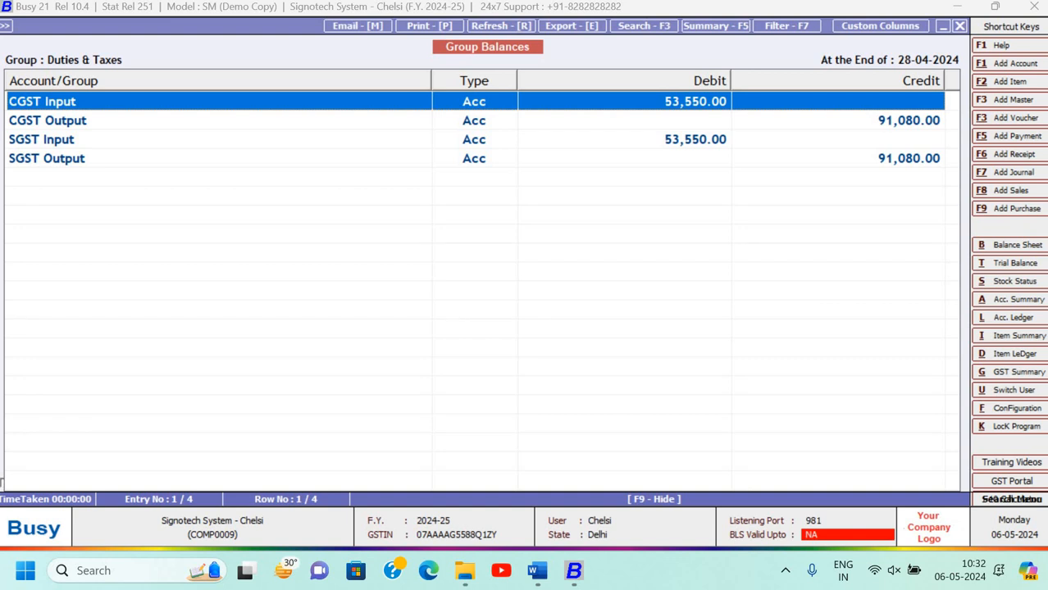
Examine the CGST and SGST input and output balances in the Duties & Taxes group.
key("Down")
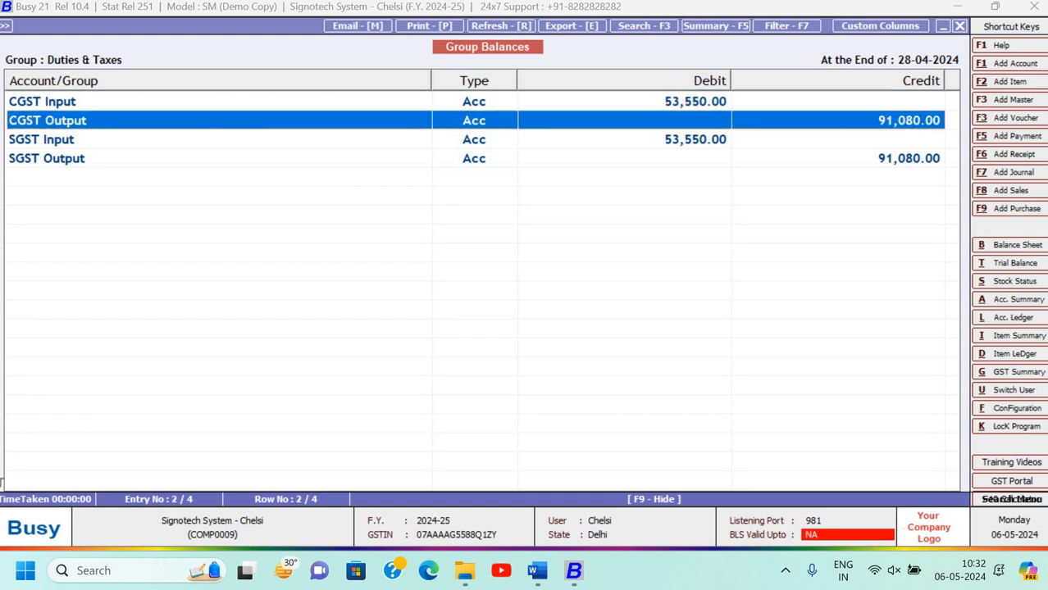
key("Up")
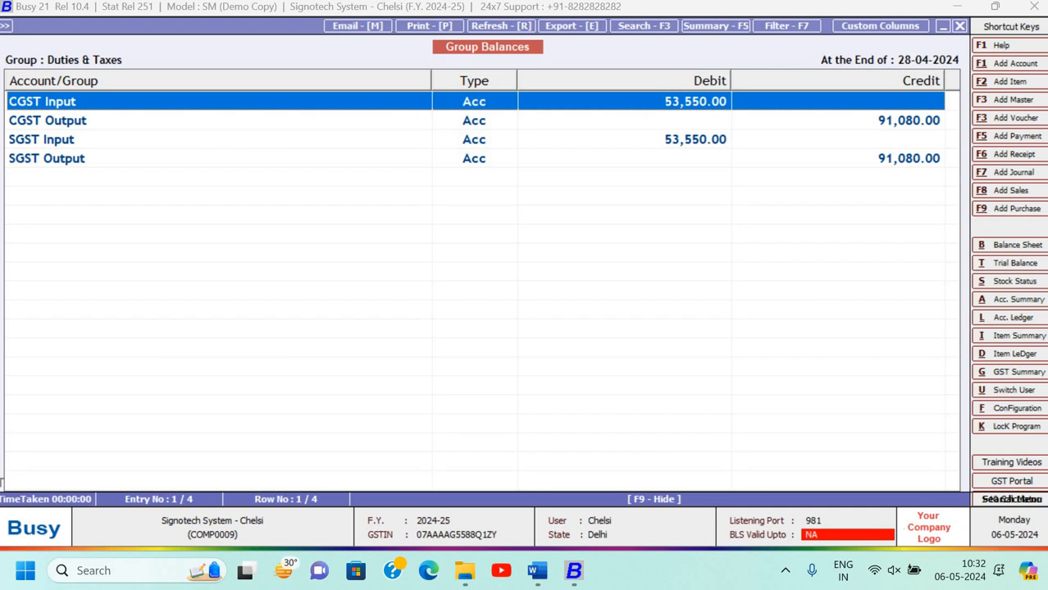
key("Down")
key("Down")
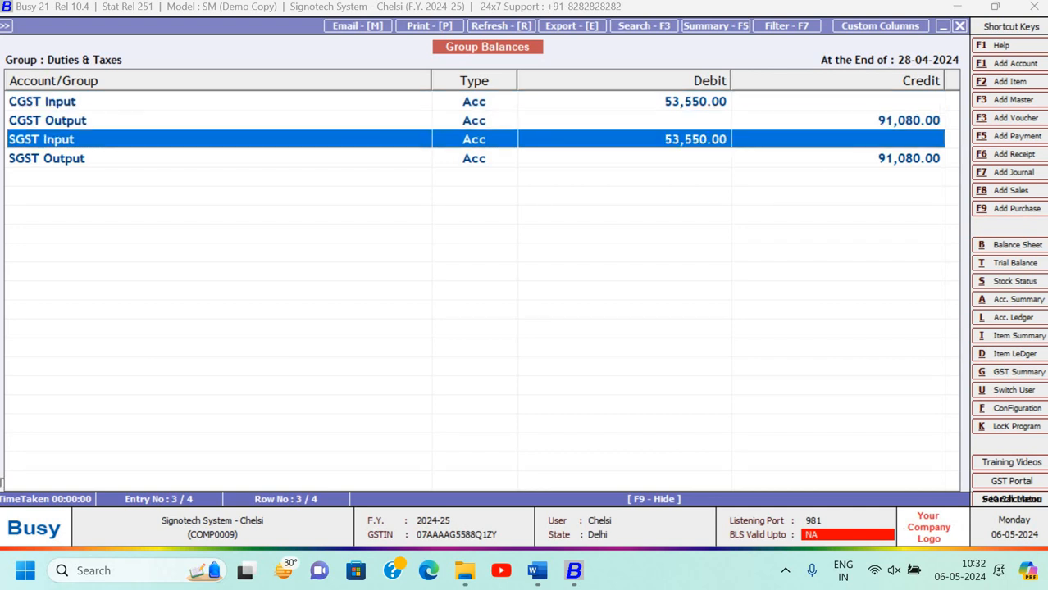
key("Up")
key("Down")
key("Down")
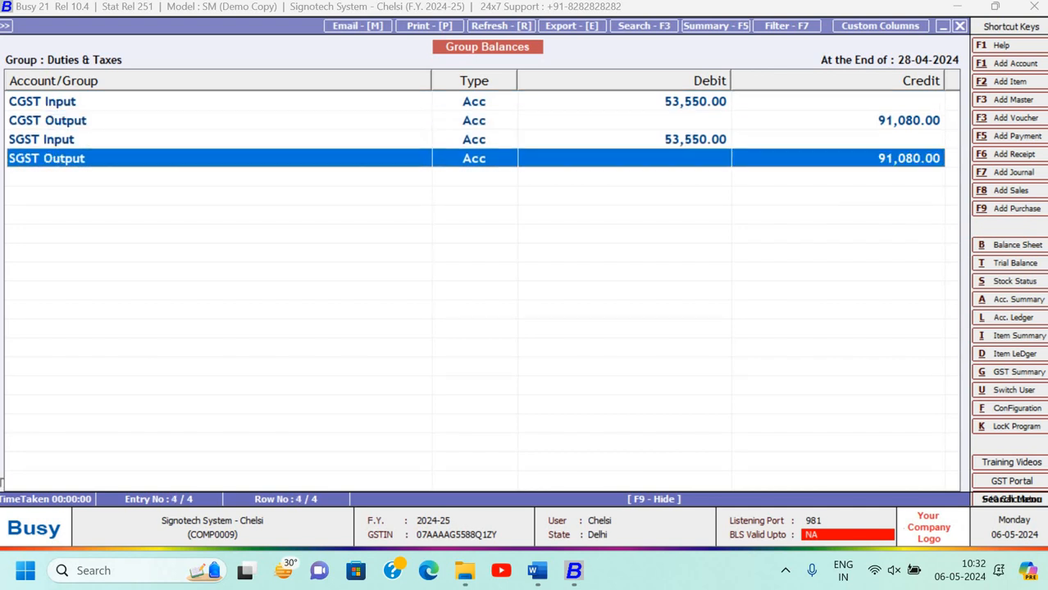
Close the Duties & Taxes balances and the Balance Sheet, returning to the list of display reports.
key("Escape")
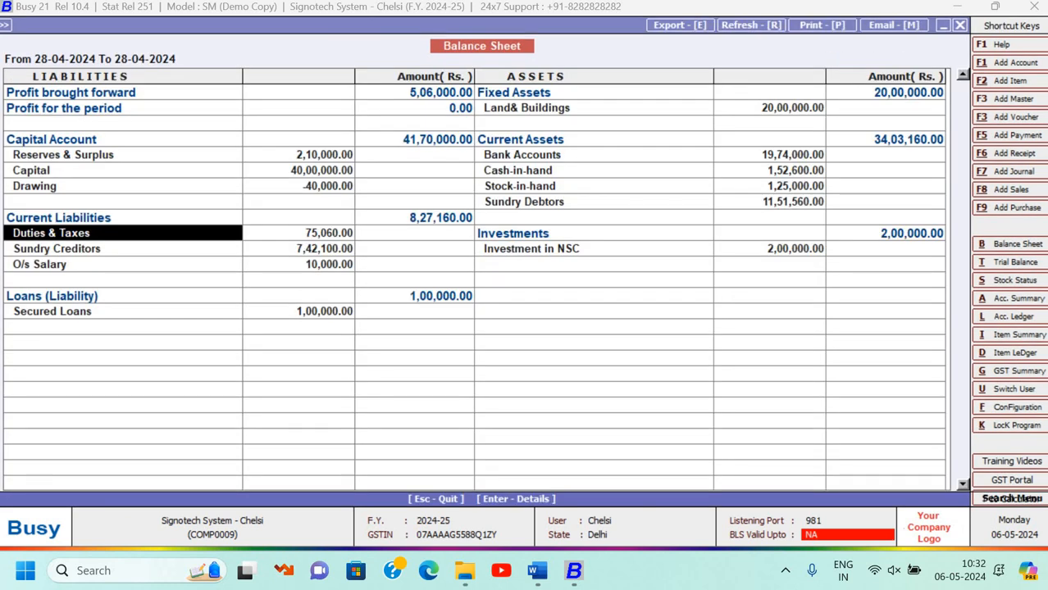
key("Escape")
key("Escape")
key("Escape")
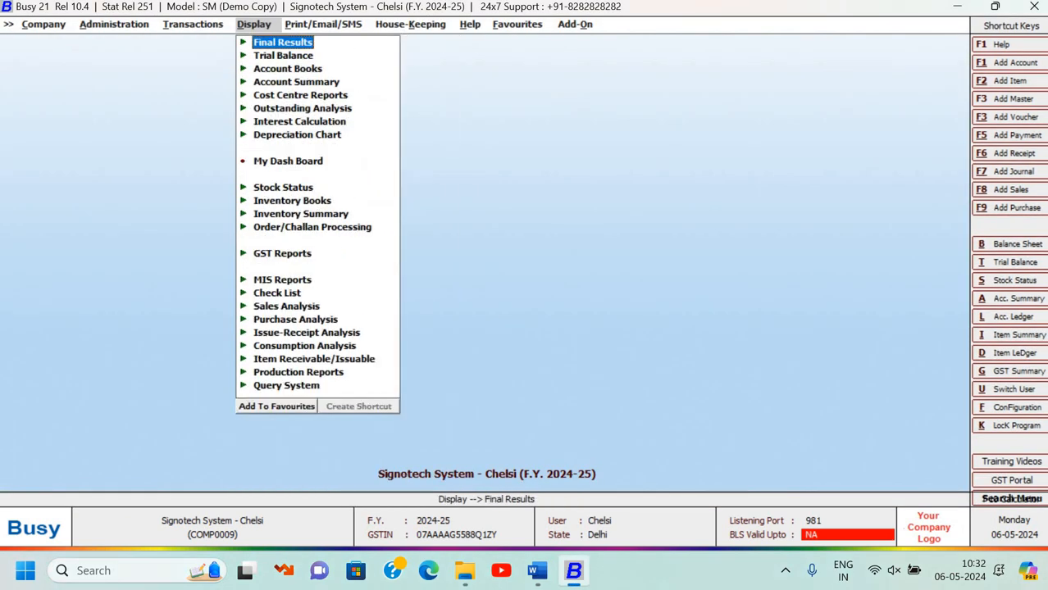
Expand the GST Summaries group within the GST Reports.
key("Down")
key("Down")
key("Down")
key("Down")
key("Down")
key("Down")
key("Down")
key("Down")
key("Down")
key("Down")
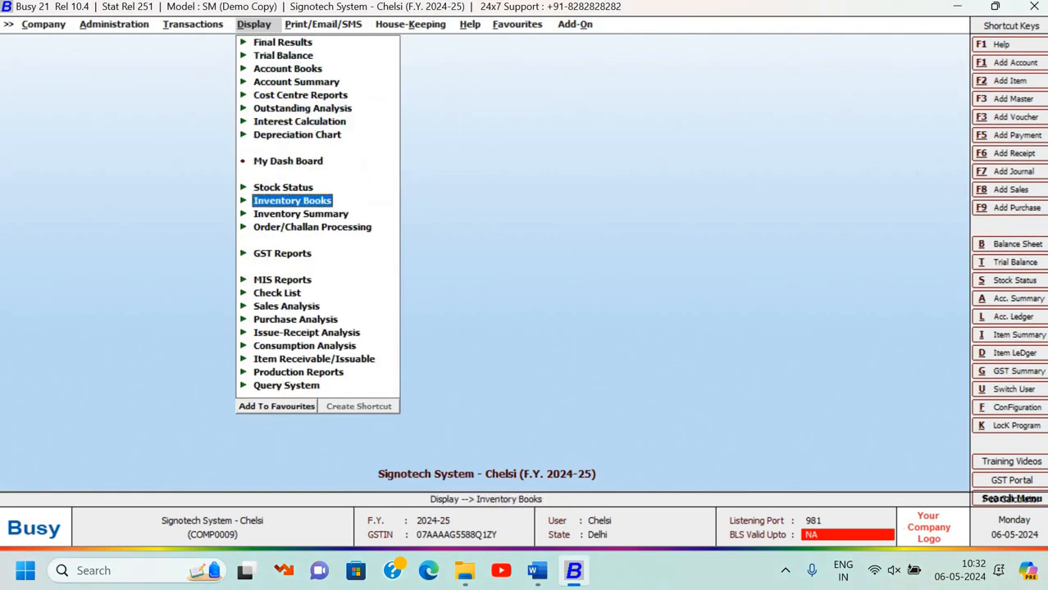
key("Down")
key("Down")
key("Down")
key("Return")
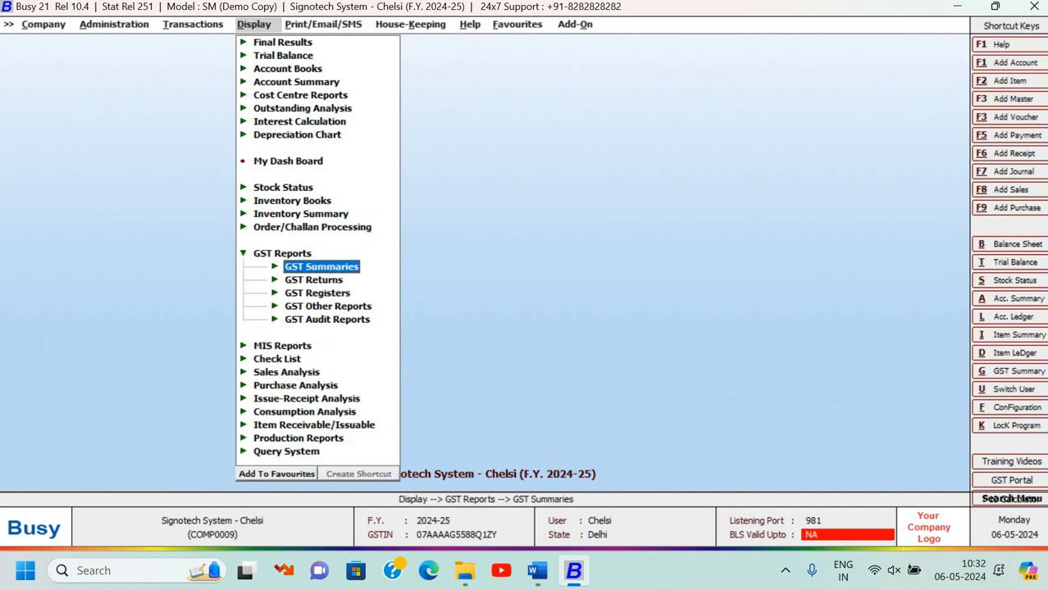
key("Return")
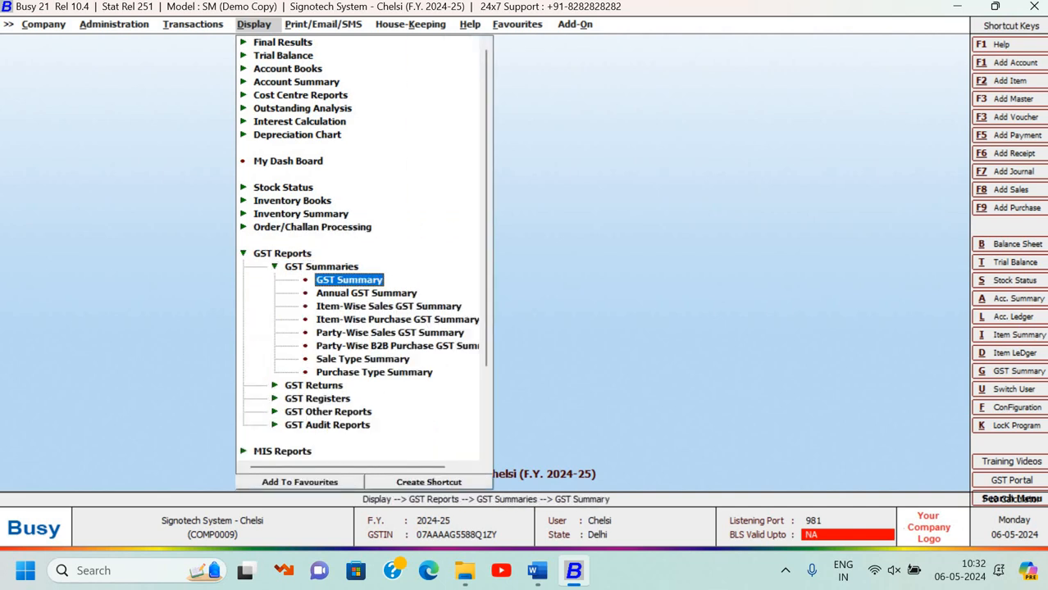
Generate the GST Summary from 01-04-2024 to 28-04-2024 by voucher date, without tax rate wise bifurcation.
key("Return")
key("Return")
key("Return")
key("Return")
key("Return")
key("Return")
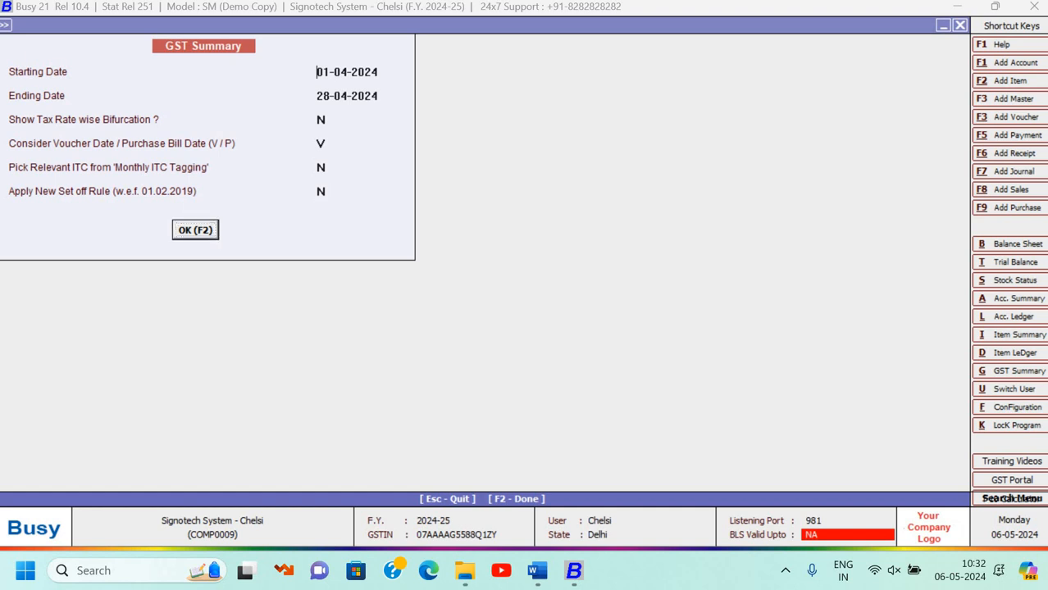
key("F2")
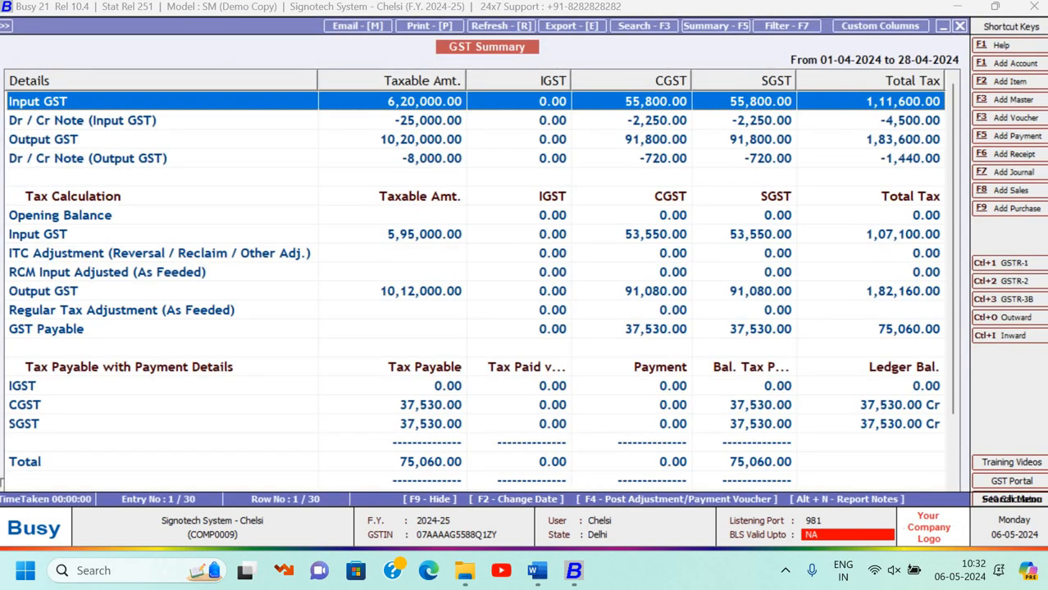
Examine the input GST, output GST and GST payable lines of the GST Summary's tax calculation.
key("Down")
key("Down")
key("Down")
key("Down")
key("Down")
key("Down")
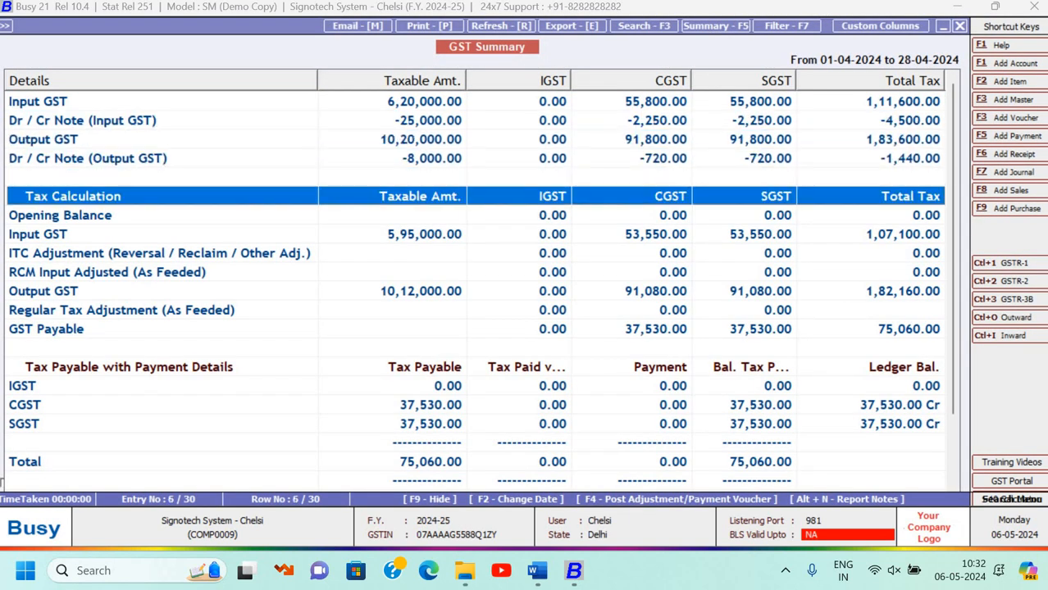
key("Down")
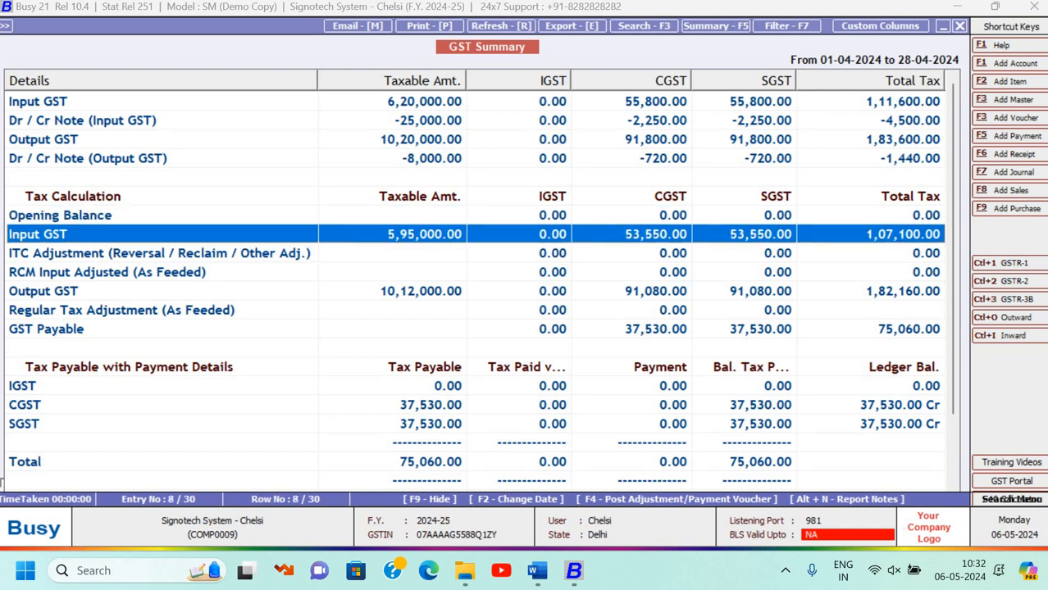
key("Down")
key("Down")
key("Down")
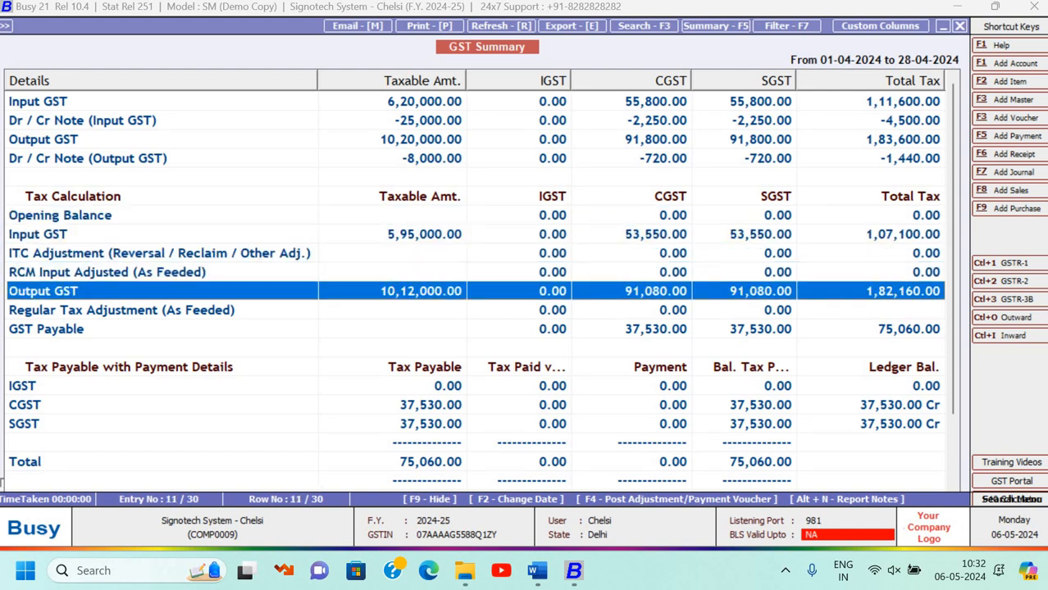
key("Down")
key("Up")
key("Down")
key("Down")
key("Down")
key("Down")
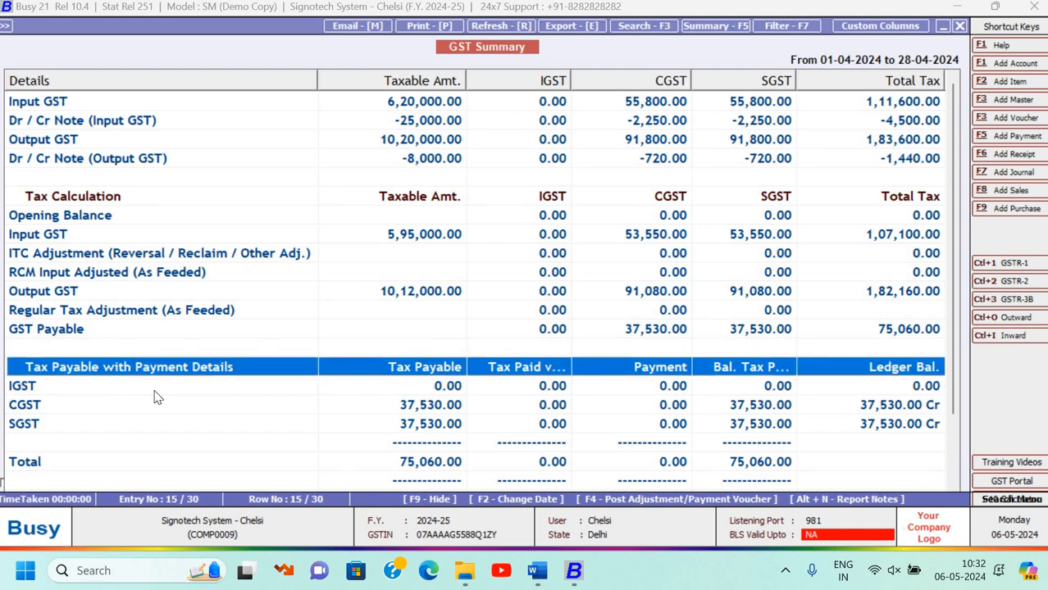
Examine the IGST, CGST and SGST payable details, the total and the RCM lines of the GST Summary.
left_click(59, 394)
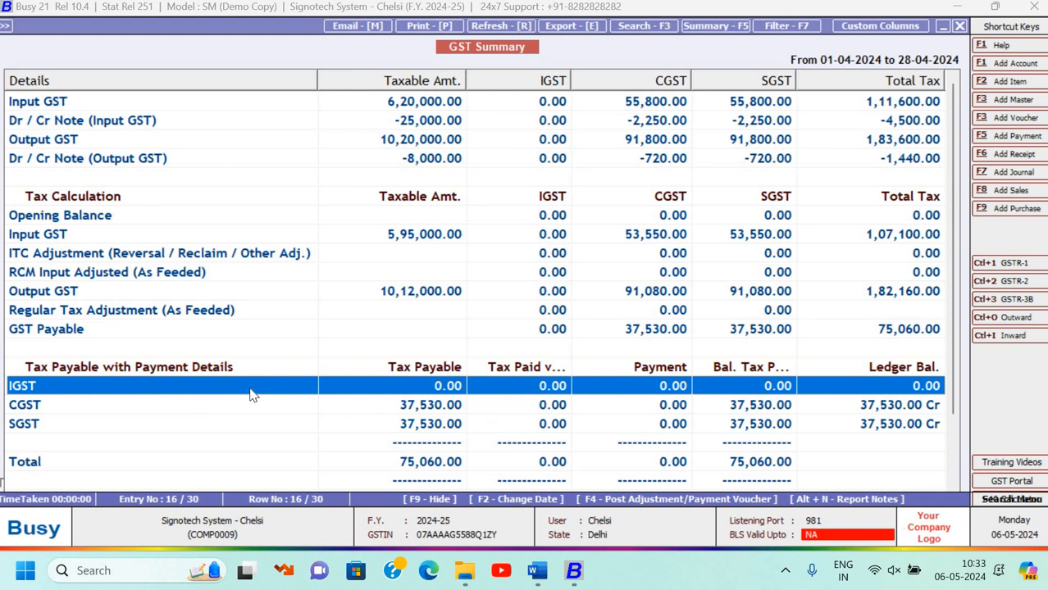
left_click(354, 409)
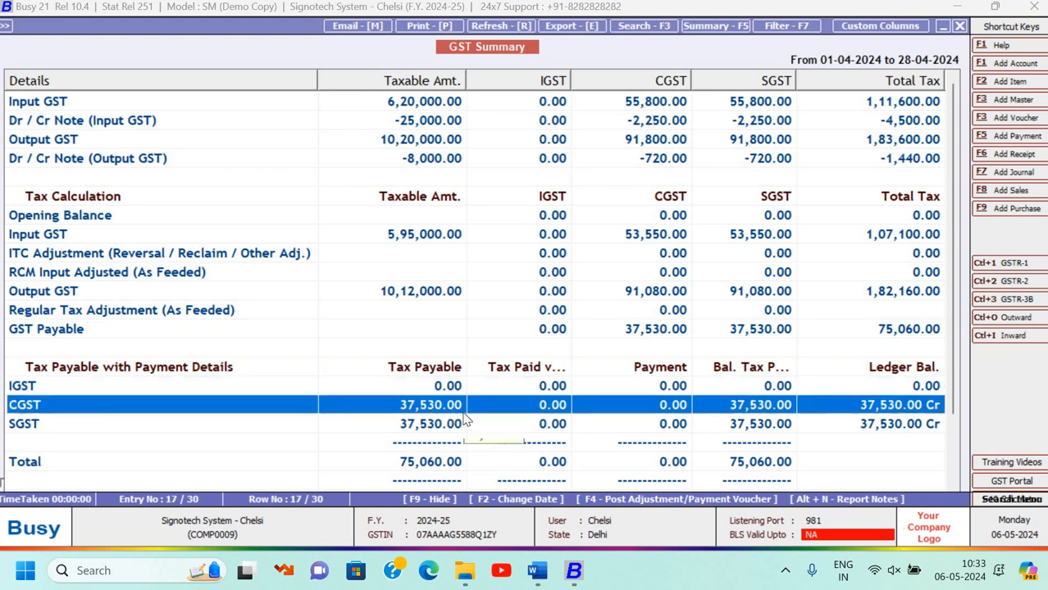
left_click(464, 421)
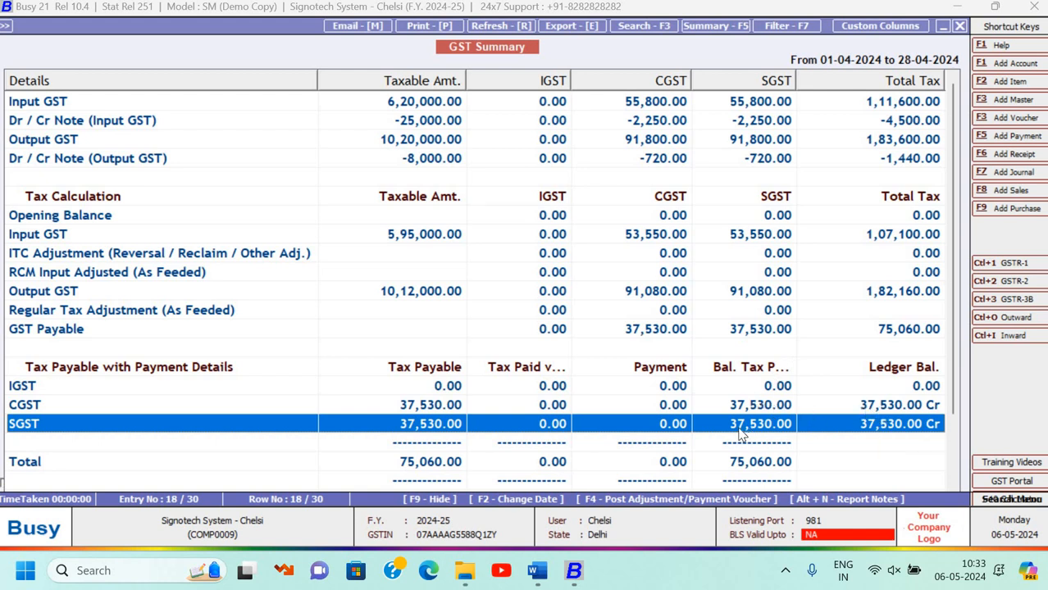
key("Down")
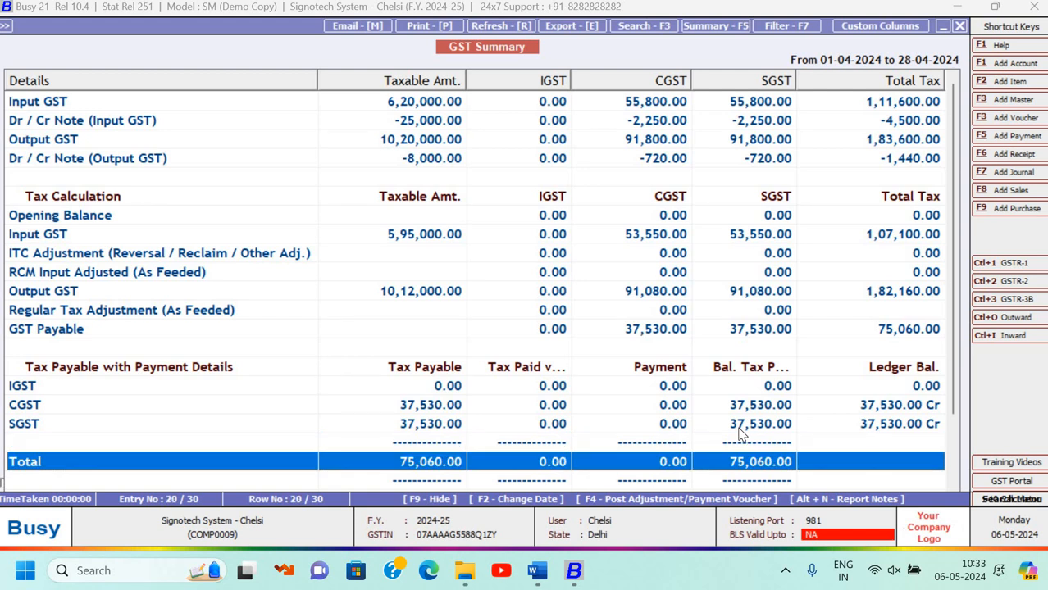
key("Down")
key("Down")
key("Down")
key("Down")
key("Down")
key("Down")
key("Down")
key("Down")
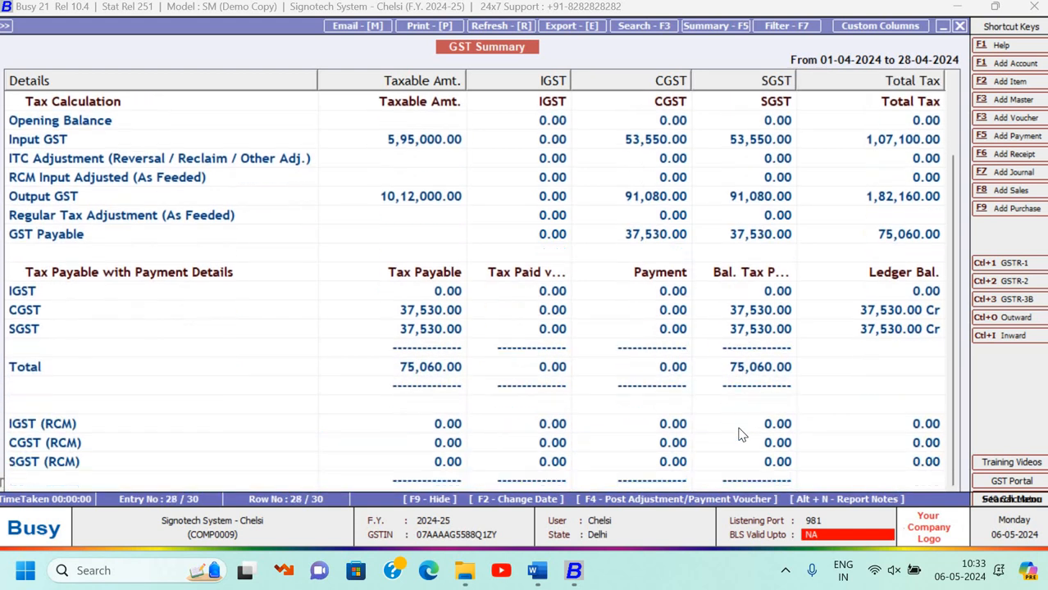
key("Down")
key("Down")
key("Up")
key("Up")
key("Up")
key("Up")
key("Up")
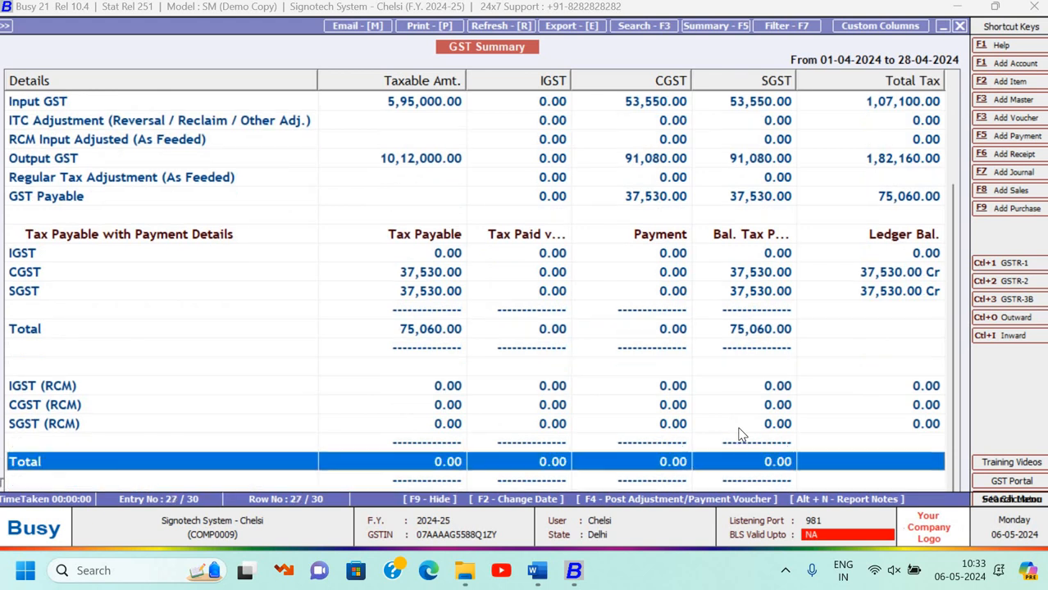
Close the GST Summary report and collapse the GST Summaries group.
key("Escape")
key("Escape")
key("Escape")
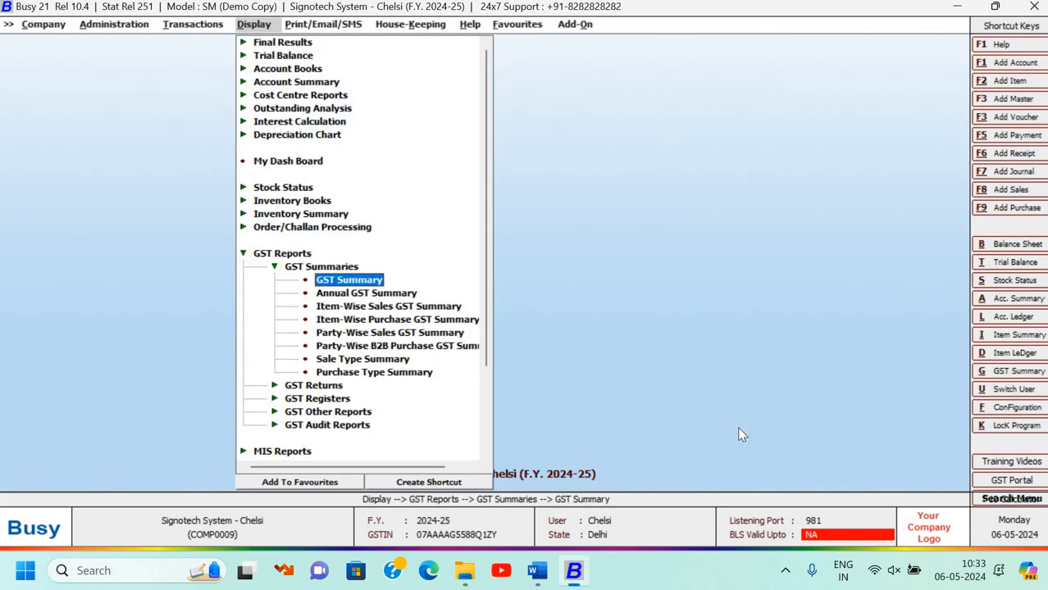
key("Return")
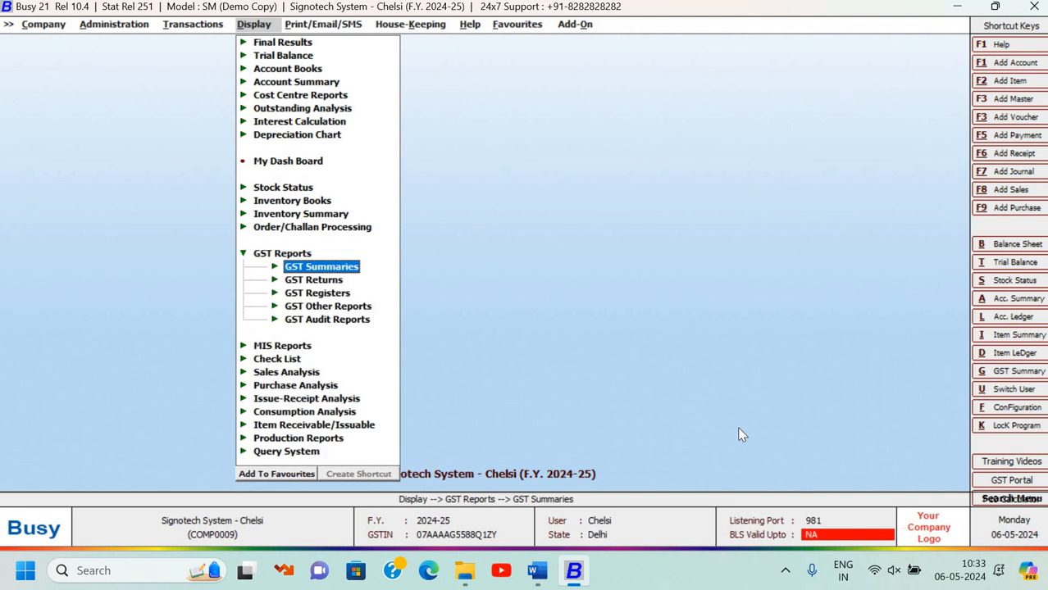
Open the Form GSTR-3B report options from the GST Returns.
key("Down")
key("Return")
key("Down")
key("Down")
key("Down")
key("Return")
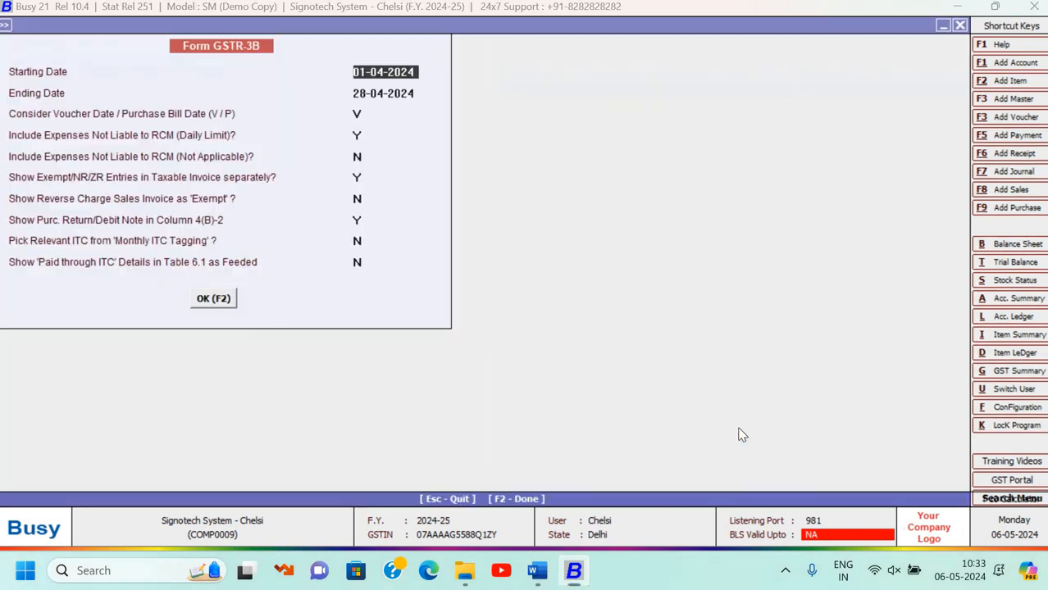
Generate the Form GSTR-3B report for 01-04-2024 to 28-04-2024 with the default options.
key("Return")
key("Return")
key("Return")
key("Return")
key("Return")
key("Return")
key("Return")
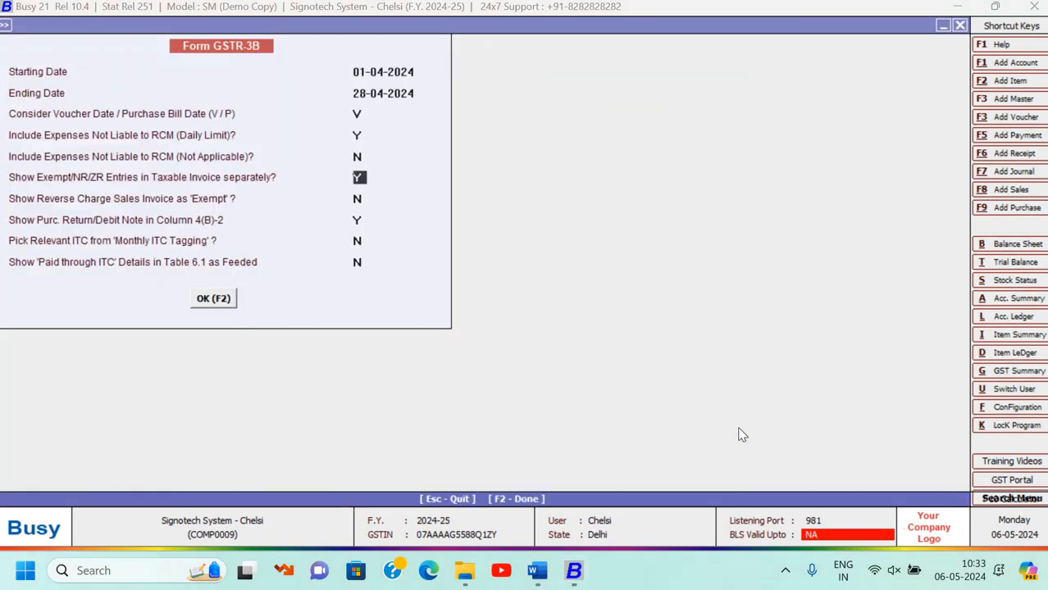
key("F2")
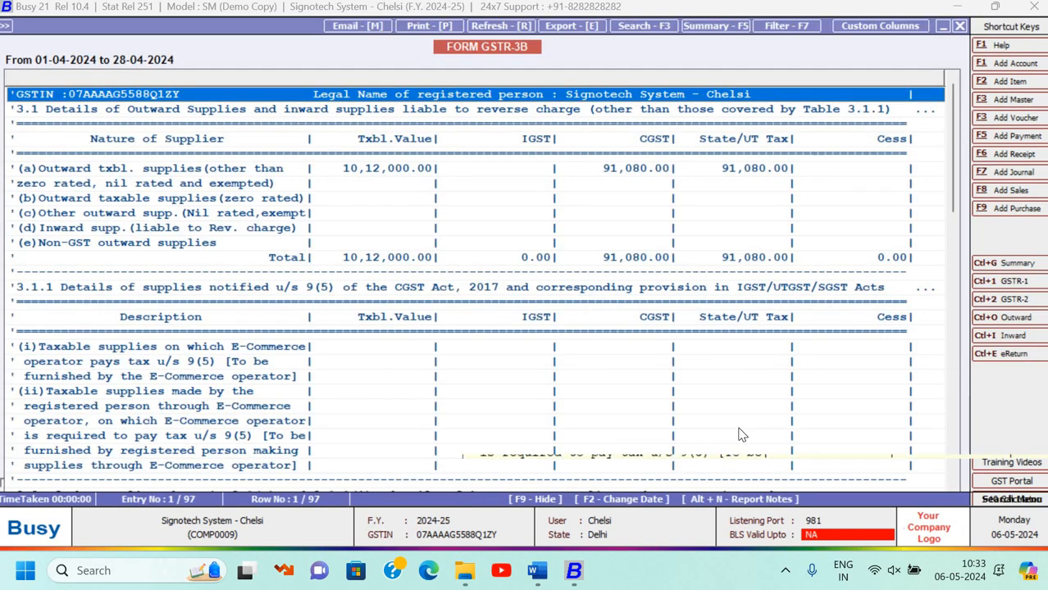
Examine the outward taxable supplies and the totals in table 3.1 of Form GSTR-3B.
key("Down")
key("Down")
key("Down")
key("Down")
key("Down")
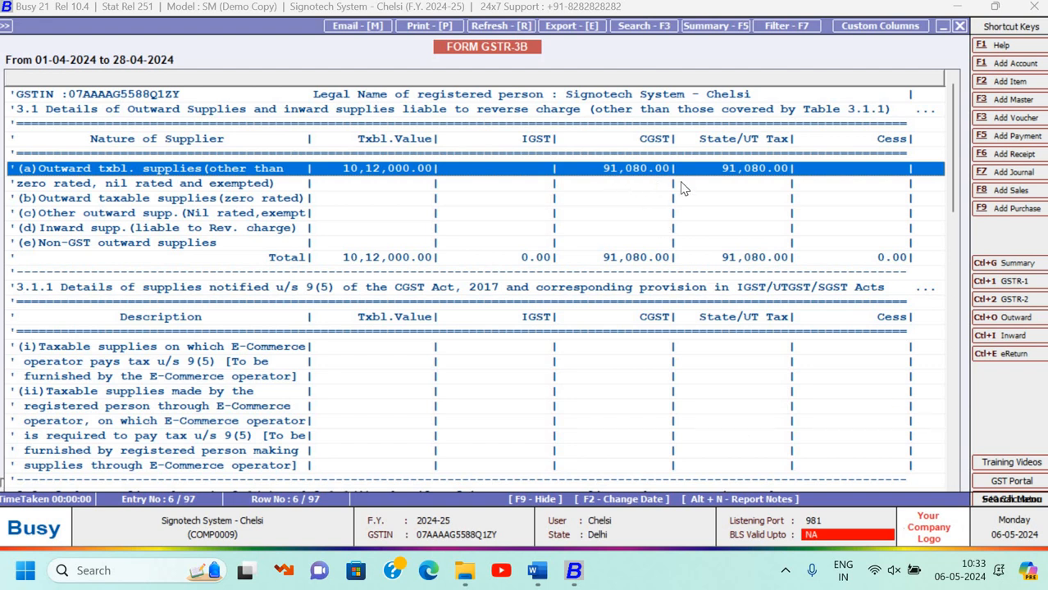
key("Down")
key("Down")
key("Down")
key("Down")
key("Down")
key("Down")
key("Down")
key("Down")
key("Down")
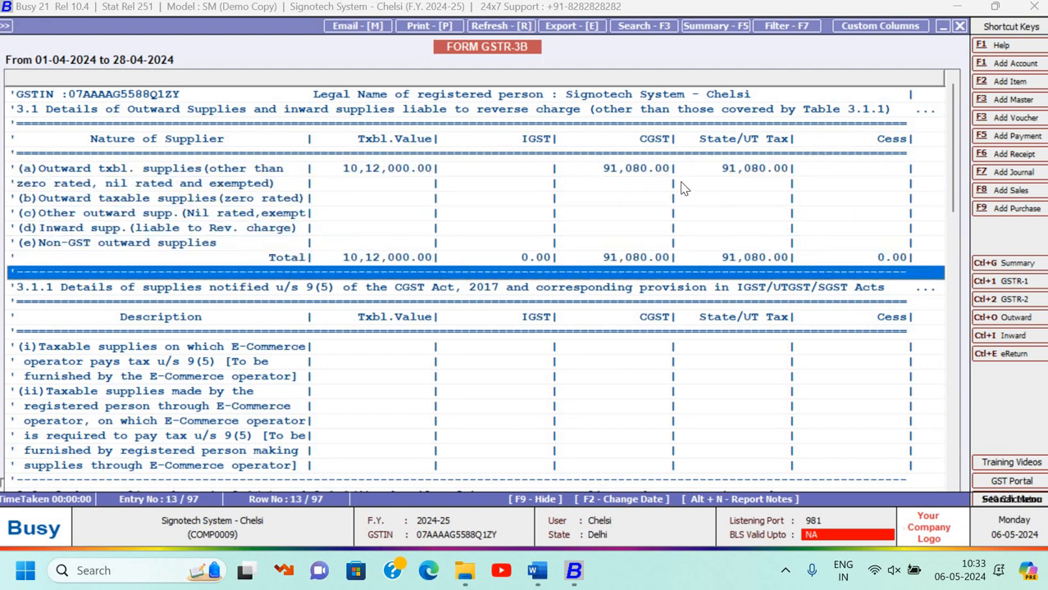
Examine the e-commerce supplies in table 3.1.1 and the inter-State supplies in table 3.2.
key("Down")
key("Down")
key("Down")
key("Down")
key("Down")
key("Down")
key("Down")
key("Down")
key("Down")
key("Down")
key("Down")
key("Down")
key("Down")
key("Down")
key("Down")
key("Down")
key("Down")
key("Down")
key("Down")
key("Down")
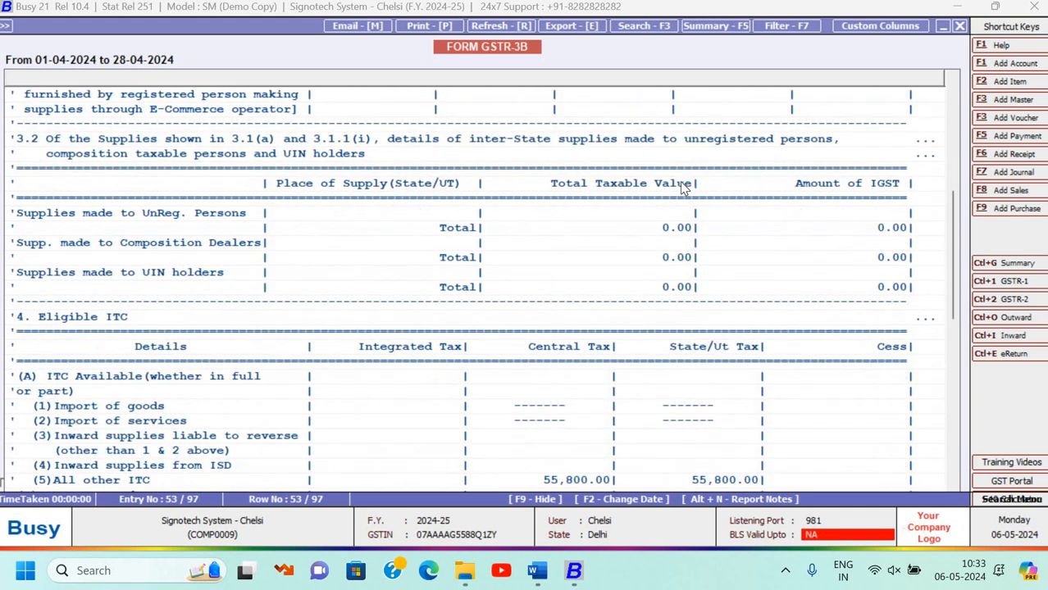
Examine the available, reversed and net ITC in table 4 and the payment of tax in table 6.1.
key("Up")
key("Up")
key("Down")
key("Down")
key("Down")
key("Down")
key("Down")
key("Down")
key("Down")
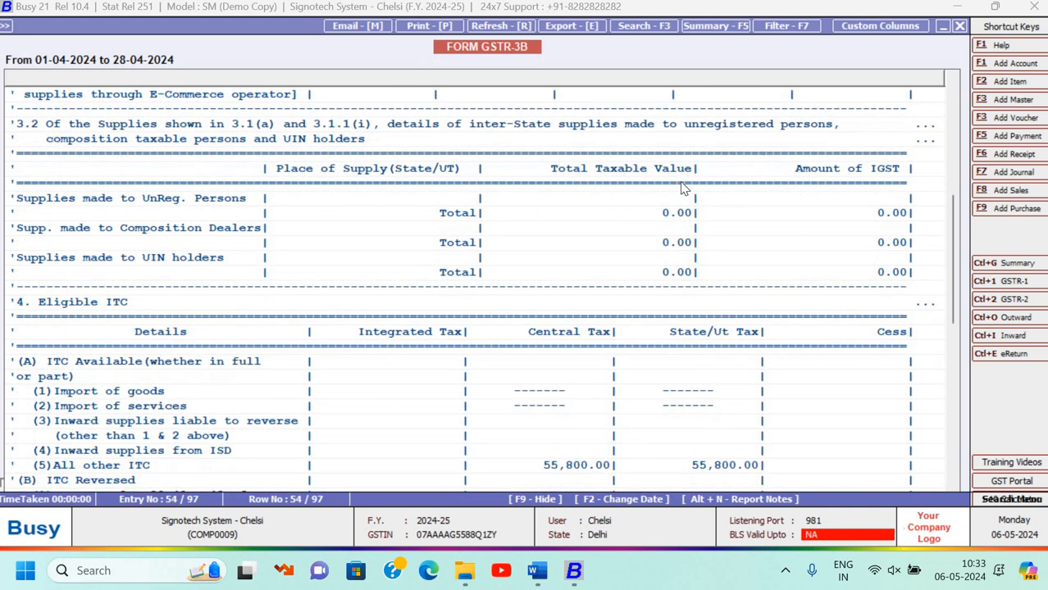
key("Down")
key("Down")
key("Down")
key("Down")
key("Down")
key("Down")
key("Down")
key("Down")
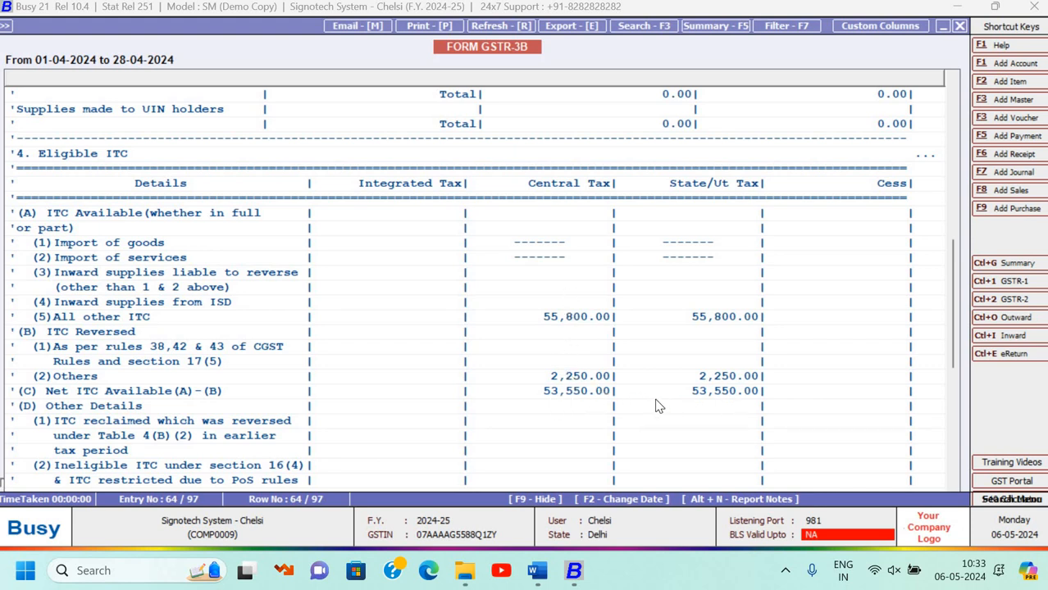
scroll(656, 406, "down", 9)
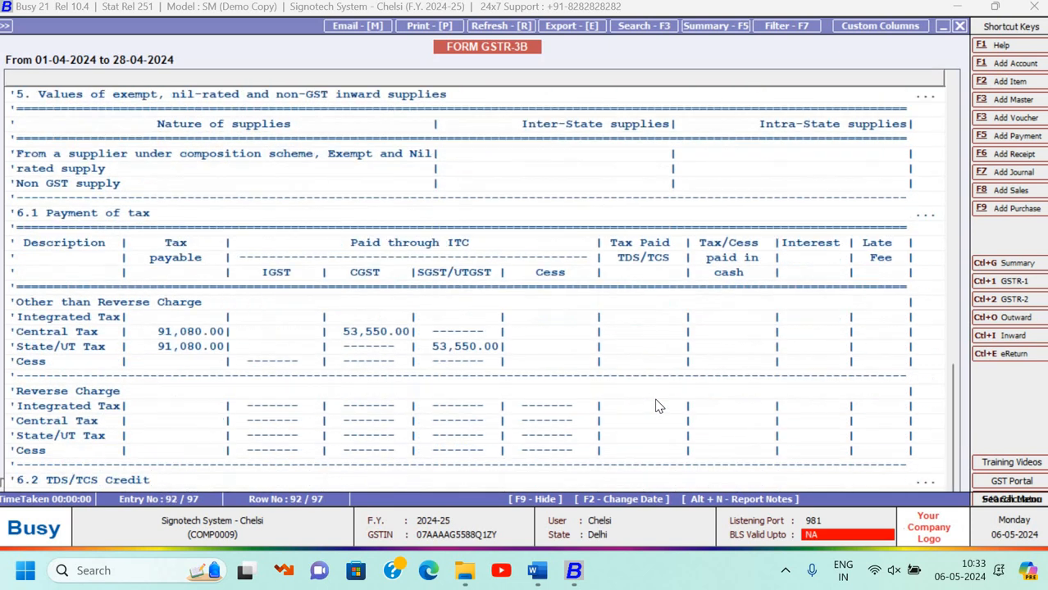
scroll(657, 406, "down", 2)
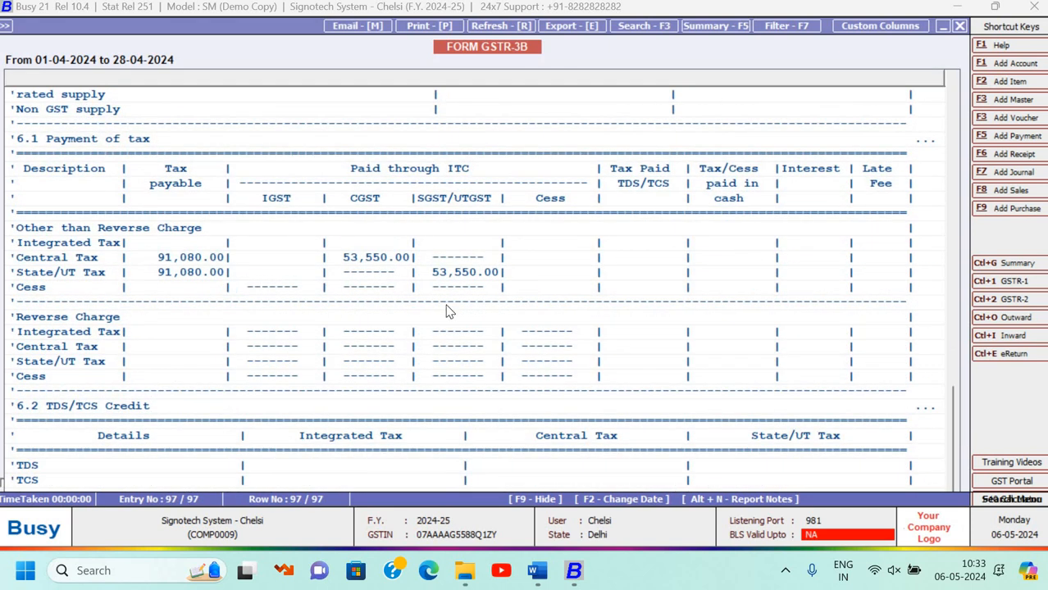
Close the Form GSTR-3B report and collapse the GST reports.
key("Escape")
key("Escape")
key("Escape")
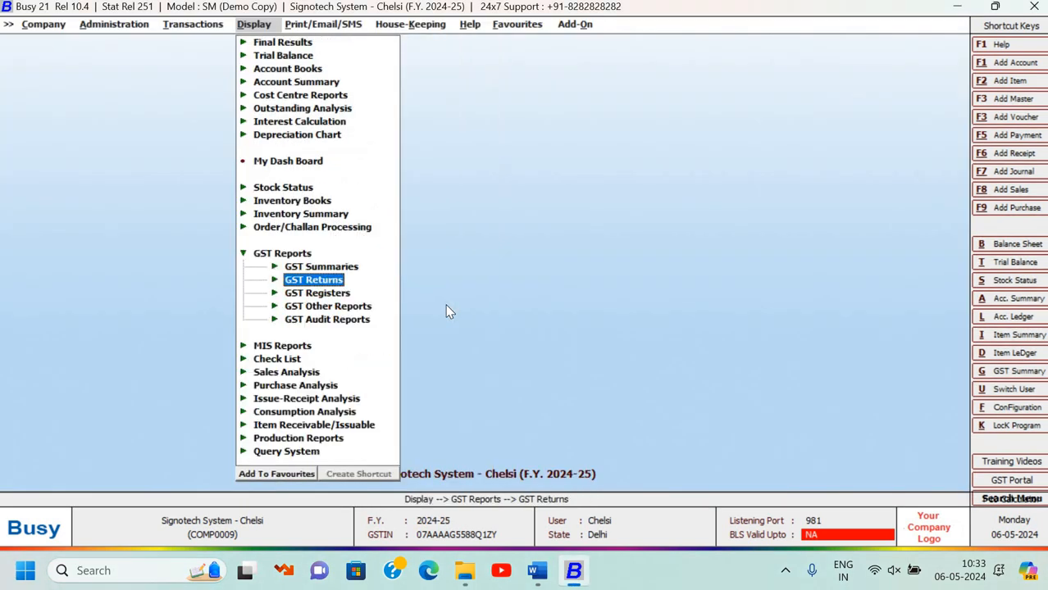
key("Escape")
key("Left")
key("Left")
key("Left")
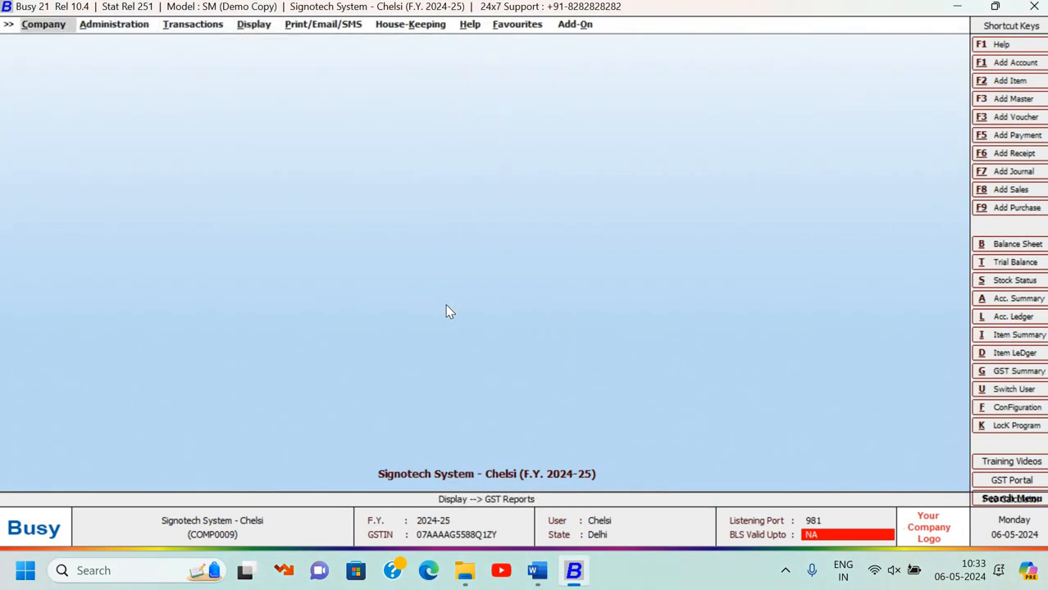
Expand the Profit & Loss A/c reports under Final Results.
key("Right")
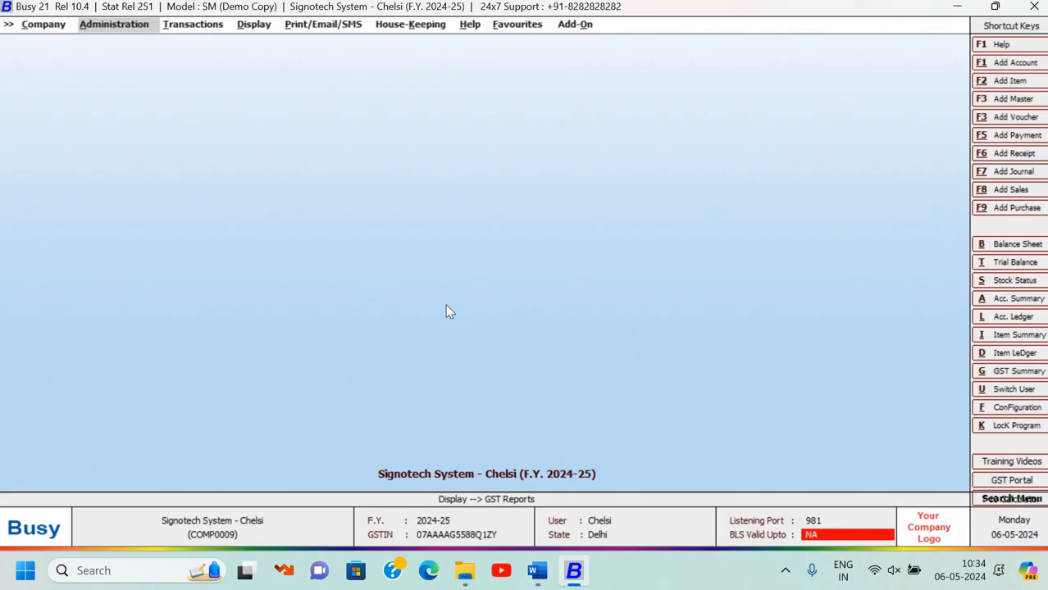
key("Right")
key("Right")
key("Return")
key("Up")
key("Up")
key("Up")
key("Up")
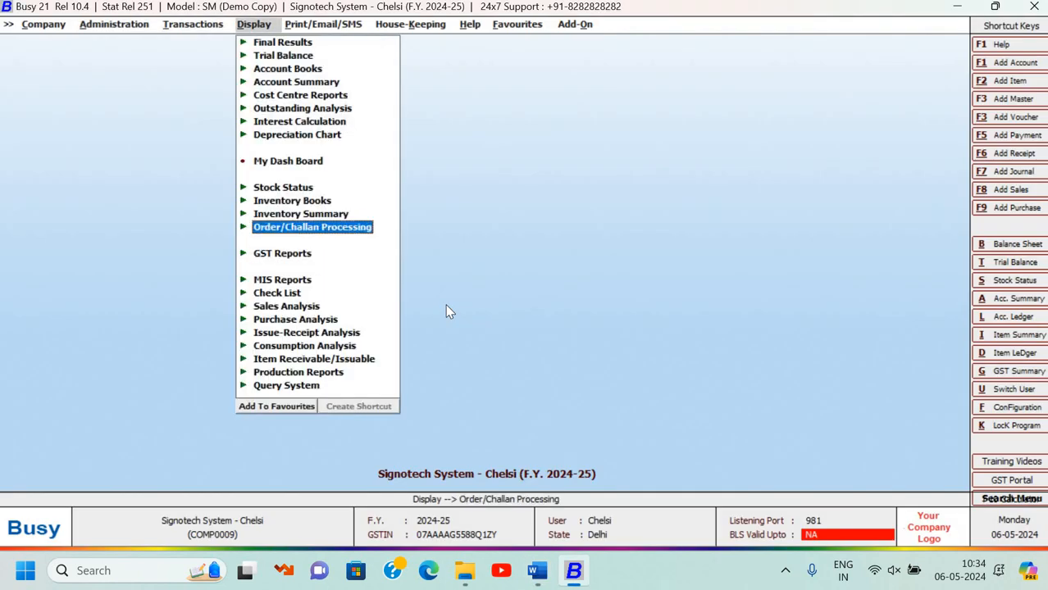
key("Up")
key("Up")
key("Up")
key("Up")
key("Up")
key("Up")
key("Up")
key("Up")
key("Up")
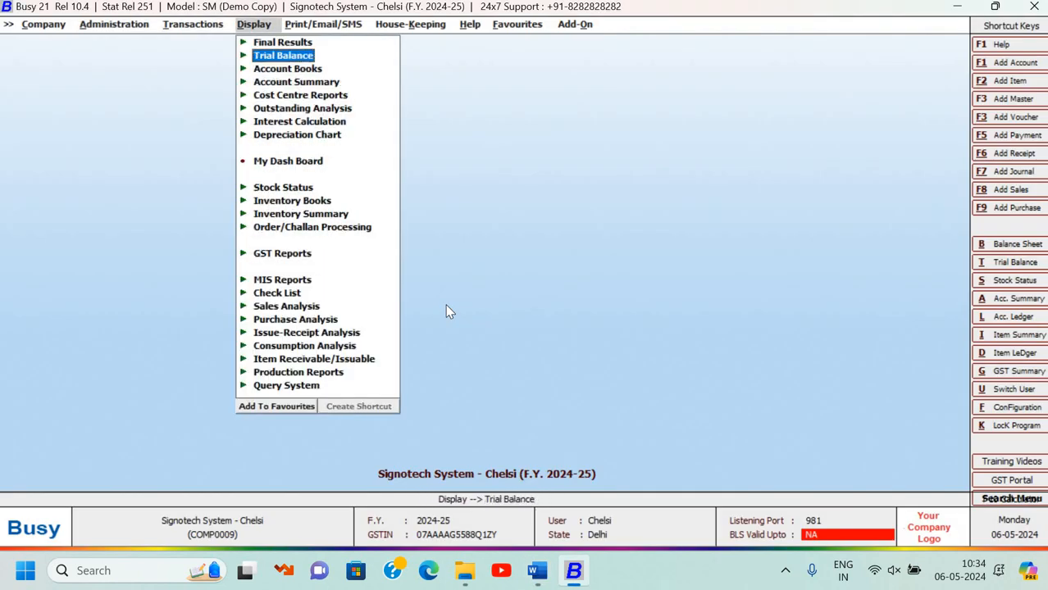
key("Return")
key("Down")
key("Return")
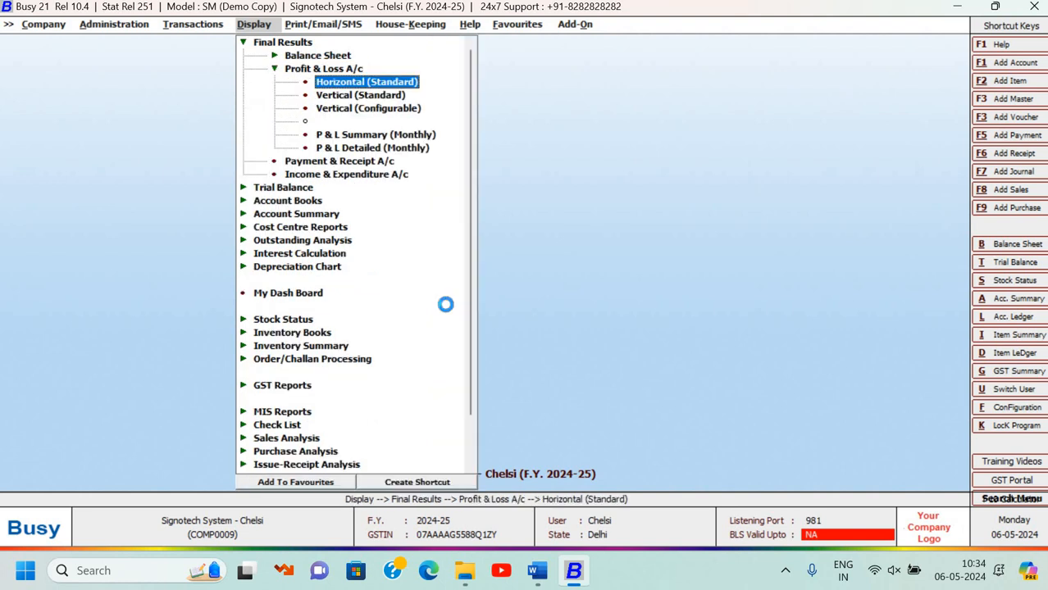
key("Return")
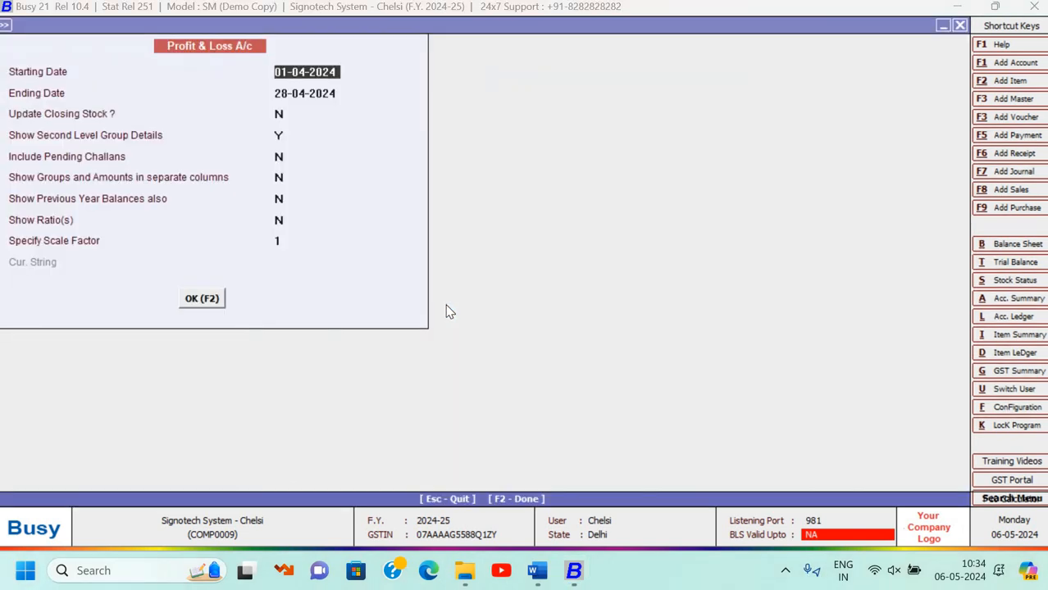
key("Escape")
key("Down")
key("Return")
key("Escape")
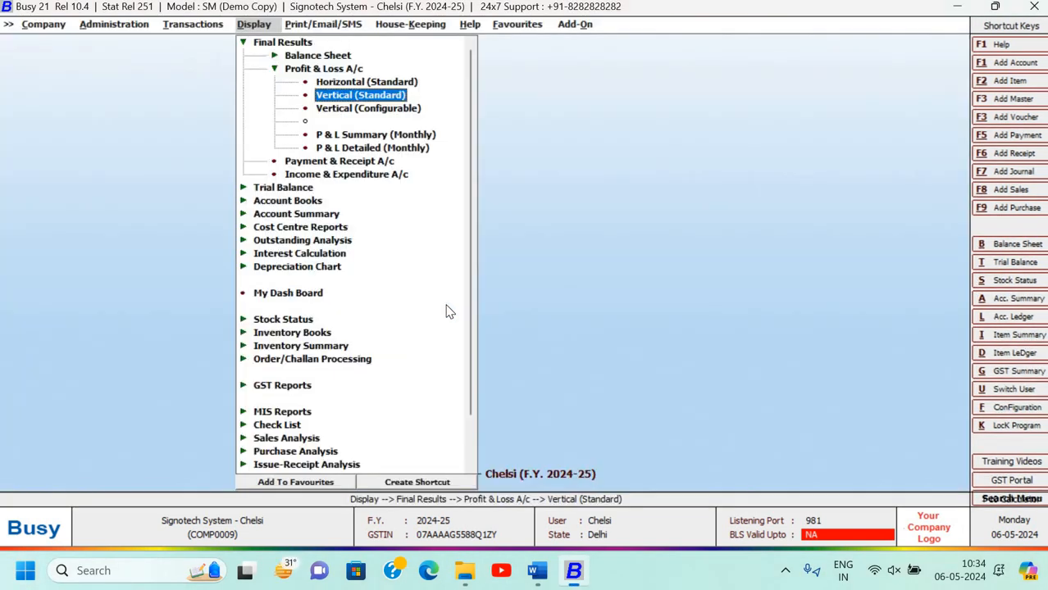
Generate the Horizontal (Standard) Profit & Loss A/c for 01-04-2024 to 28-04-2024 with the default options.
key("Up")
key("Return")
key("Return")
key("Return")
key("Return")
key("Return")
key("Return")
key("Return")
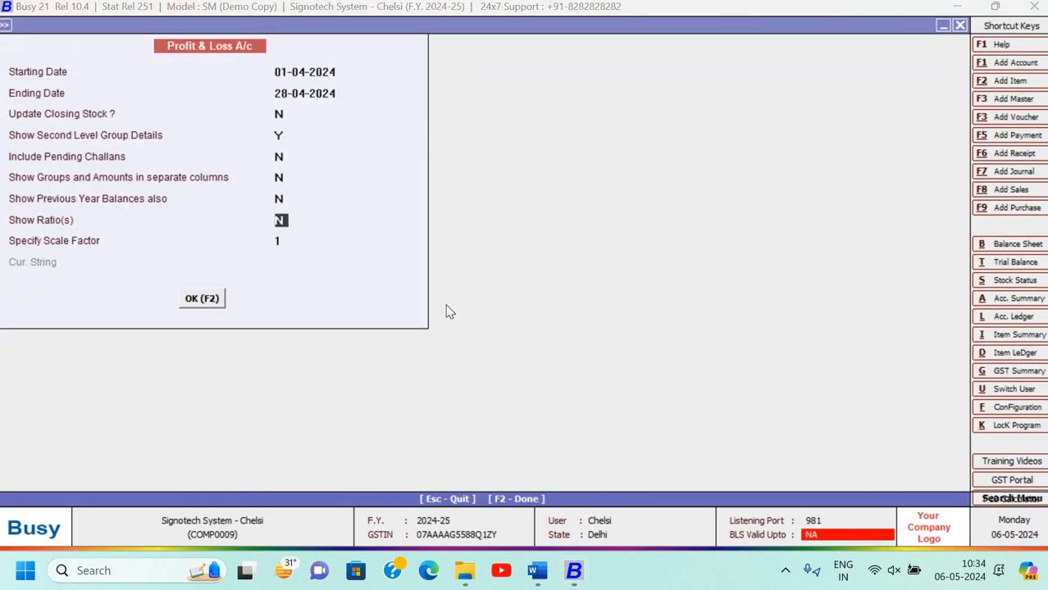
key("Return")
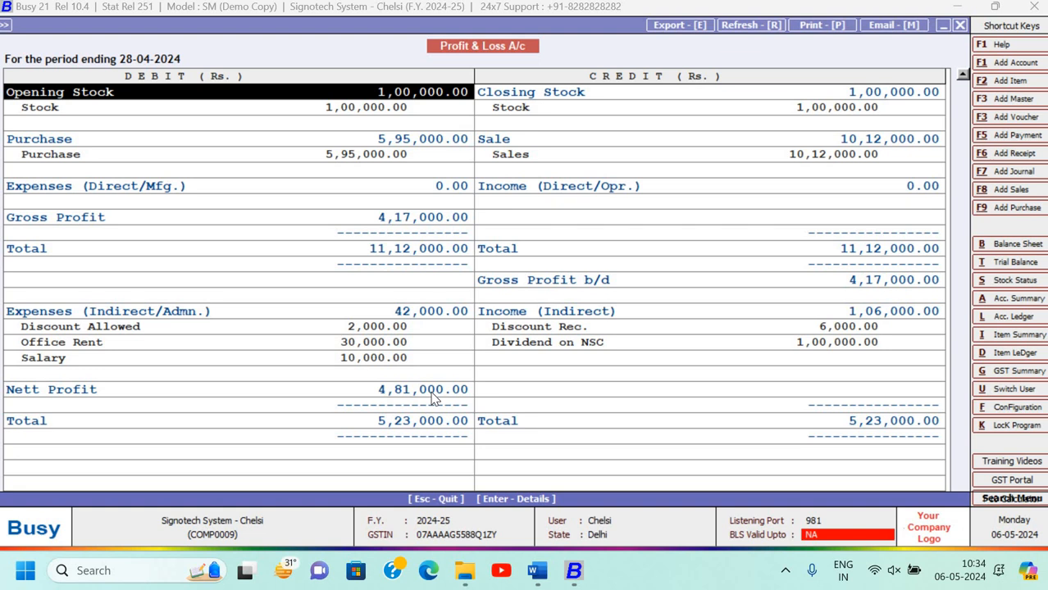
Close the Profit & Loss A/c report and expand the Balance Sheet reports under Final Results.
key("Escape")
key("Escape")
key("Escape")
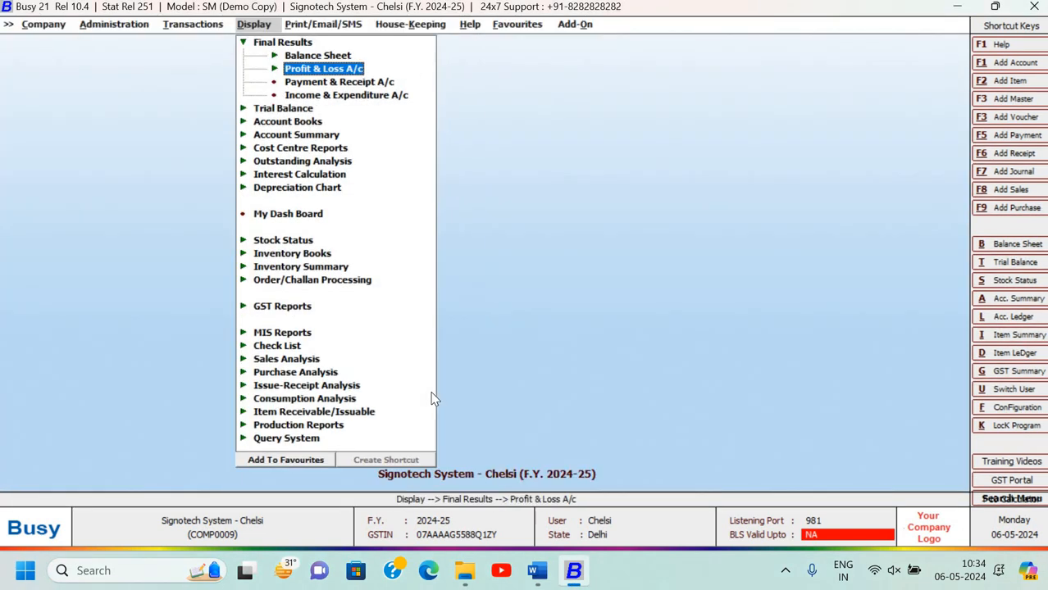
key("Up")
key("Return")
key("Return")
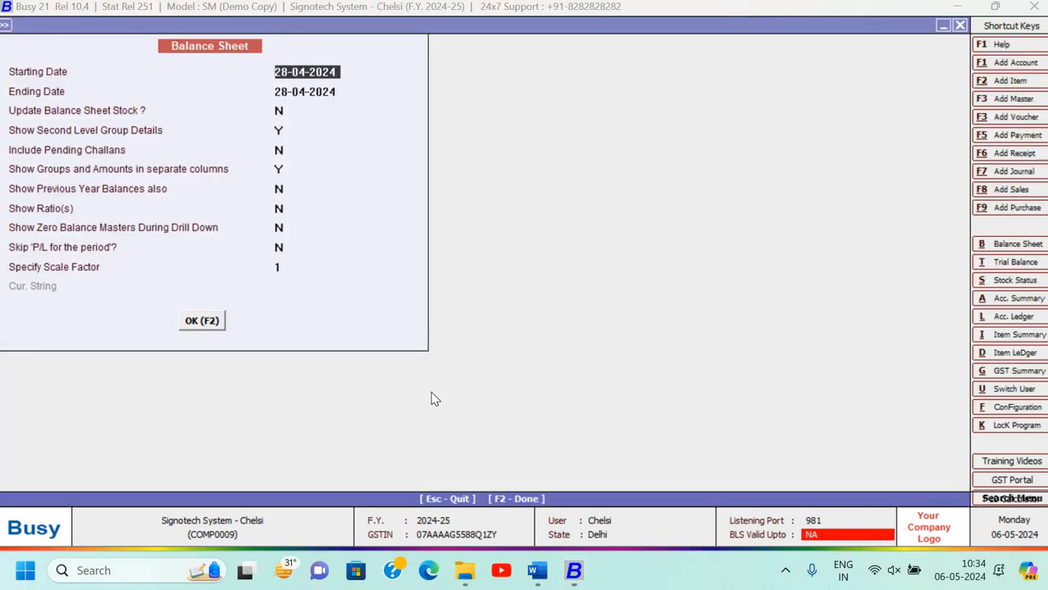
key("F2")
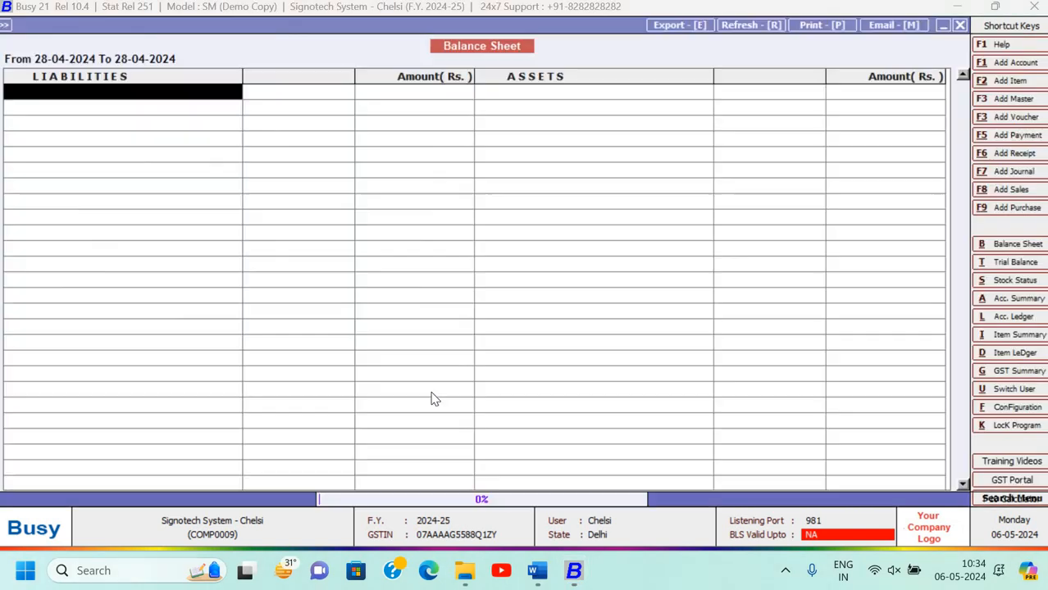
key("Escape")
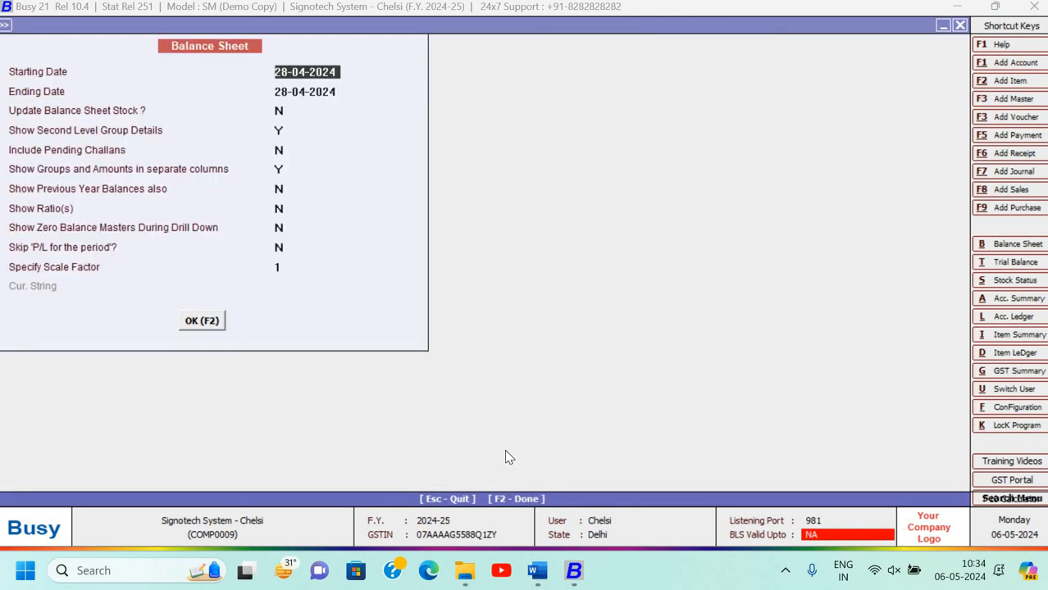
key("Return")
key("Escape")
Generate the vertical Balance Sheet with 1-4 as the starting date and 28-04-2024 as the ending date.
key("Down")
key("Return")
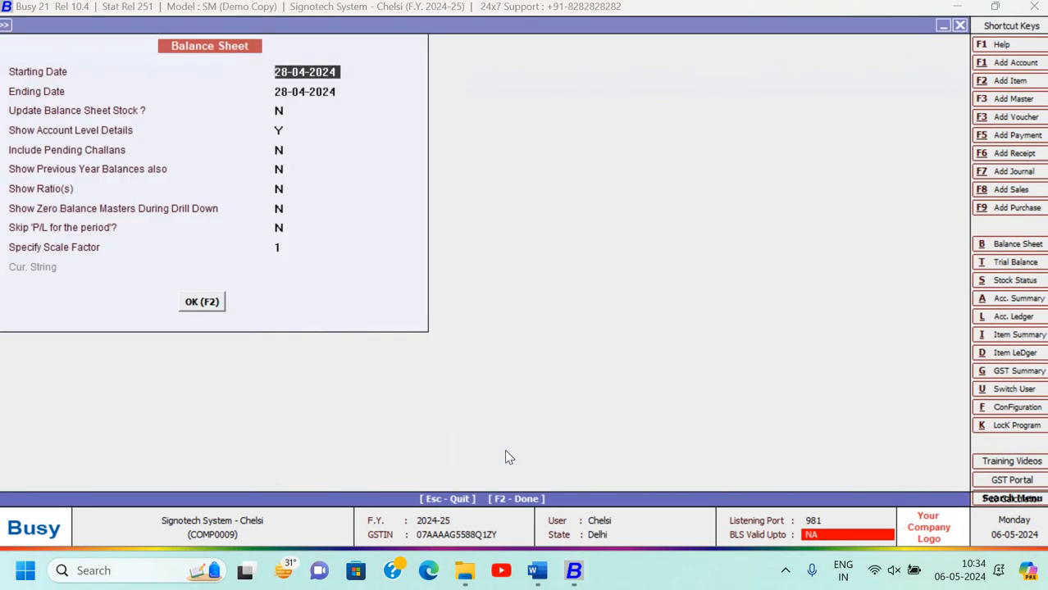
type("1-4")
key("Return")
key("F2")
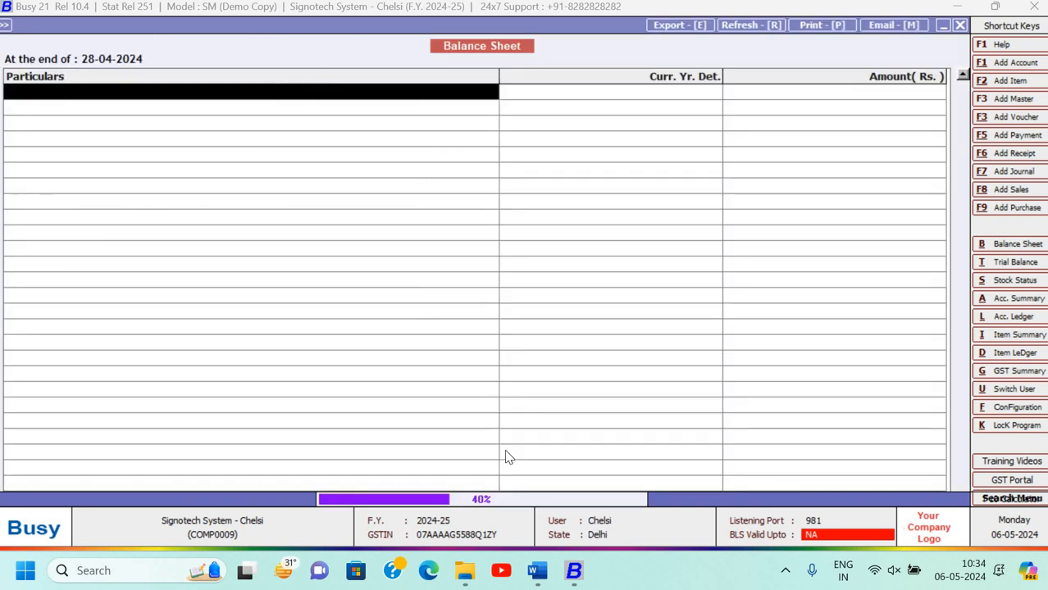
Examine the profit for the period, capital account and current liabilities under Sources of Funds.
key("Down")
key("Down")
key("Down")
key("Down")
key("Down")
key("Down")
key("Down")
key("Down")
key("Down")
key("Down")
key("Down")
key("Down")
key("Down")
key("Down")
key("Down")
key("Down")
key("Down")
key("Down")
key("Down")
key("Down")
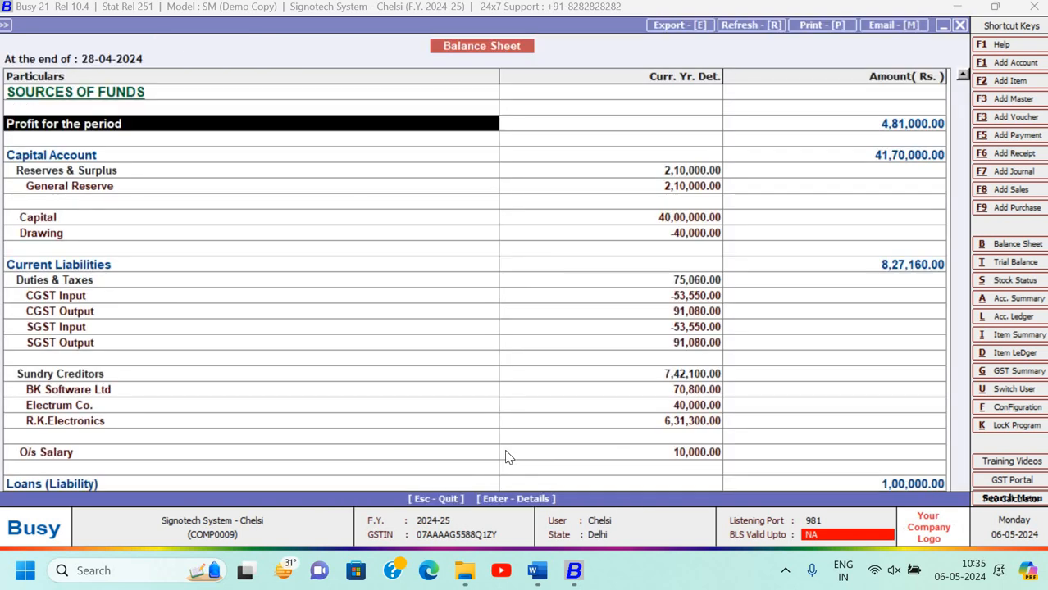
Examine the loans and the total amount of the Sources of Funds in the Balance Sheet.
key("Down")
key("Down")
key("Down")
key("Down")
key("Down")
key("Down")
key("Down")
key("Down")
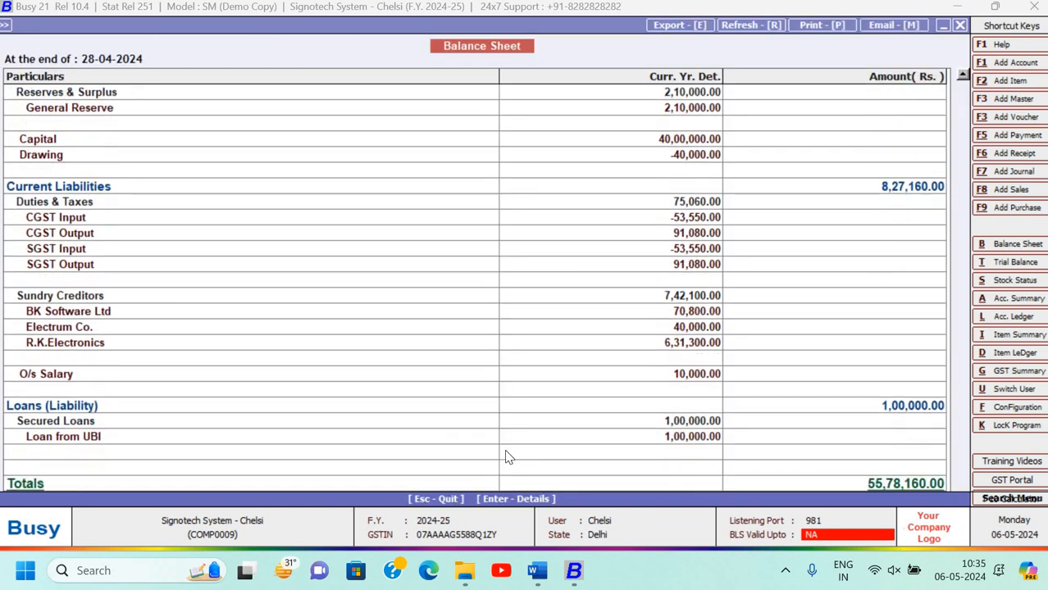
key("Up")
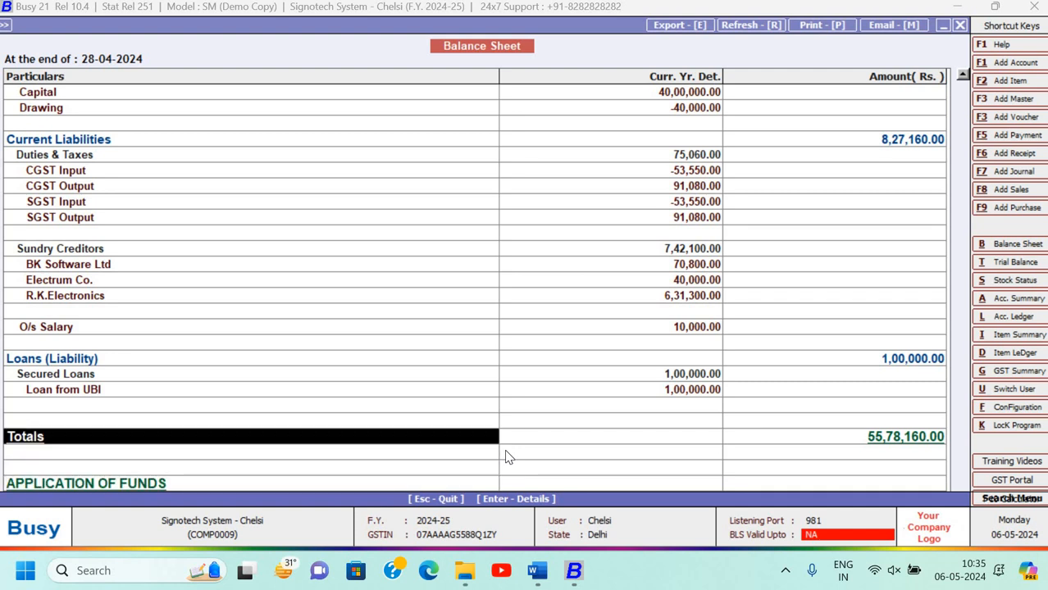
key("Up")
key("Right")
key("Right")
key("Down")
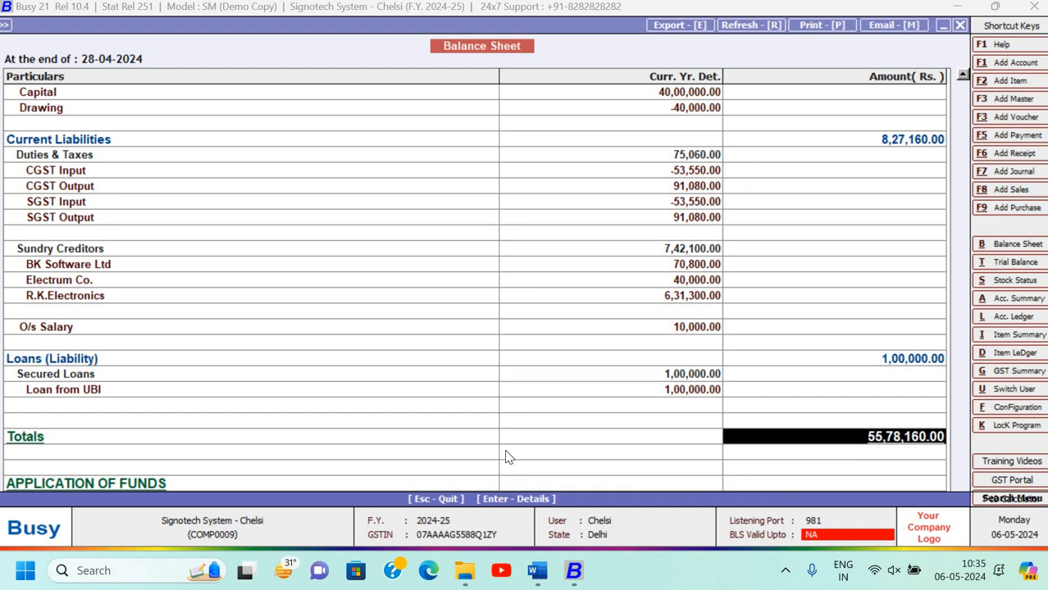
Examine the fixed assets, current assets, investments and total under Application of Funds in the Balance Sheet.
key("Down")
key("Down")
key("Down")
key("Down")
key("Down")
key("Down")
key("Down")
key("Down")
key("Down")
key("Down")
key("Down")
key("Down")
key("Down")
key("Down")
key("Down")
key("Down")
key("Down")
key("Down")
key("Down")
key("Down")
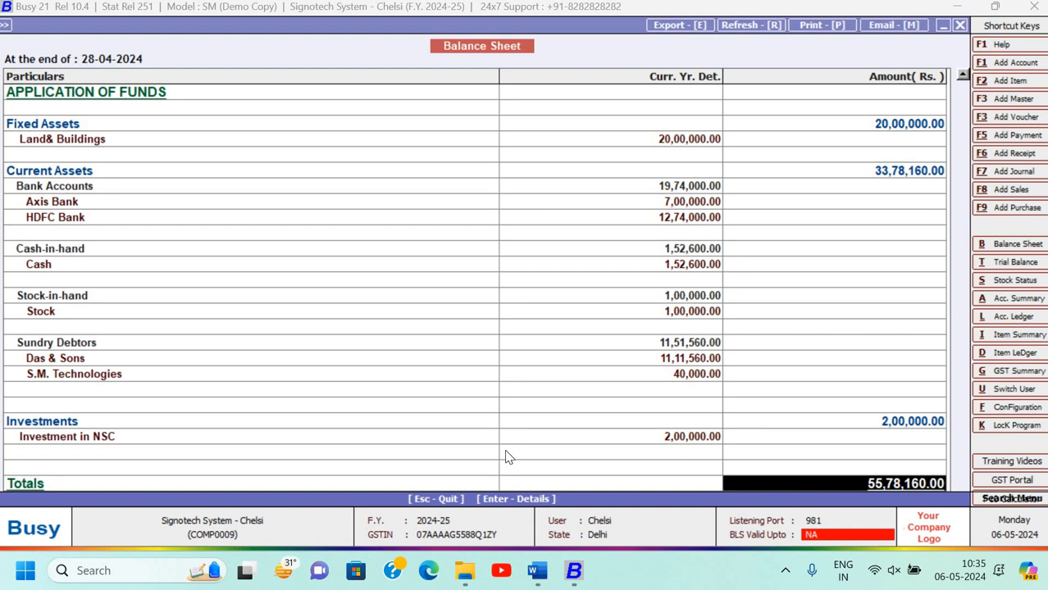
Review the Balance Sheet backwards from the Application of Funds total to the beginning of the Sources of Funds.
key("Up")
key("Up")
key("Up")
key("Up")
key("Up")
key("Up")
key("Up")
key("Up")
key("Up")
key("Up")
key("Up")
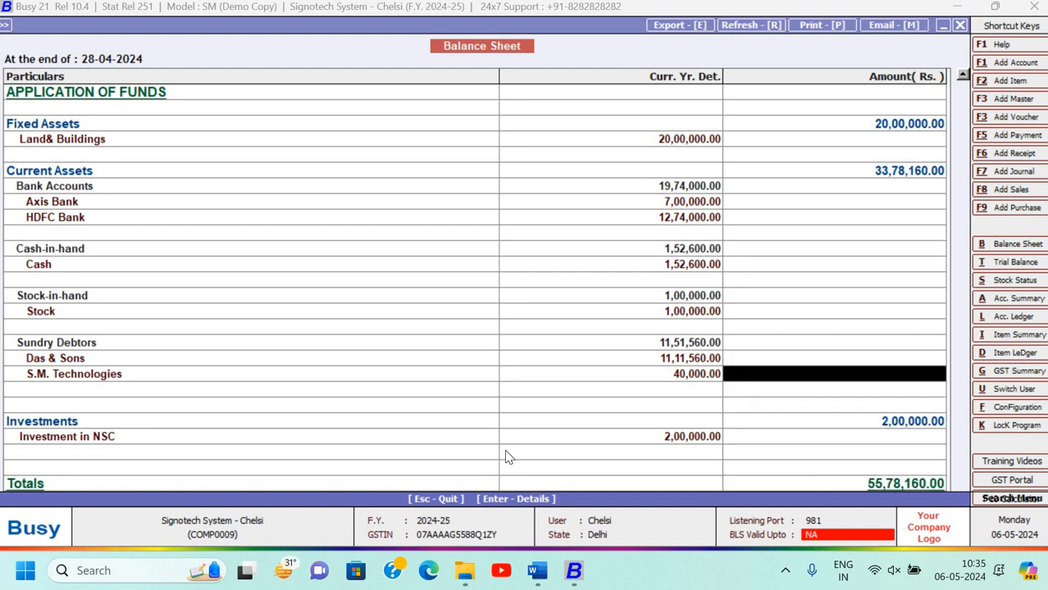
key("Up")
key("Up")
key("Up")
key("Up")
key("Up")
key("Up")
key("Up")
key("Up")
key("Up")
key("Up")
key("Up")
key("Up")
key("Up")
key("Up")
key("Up")
key("Up")
key("Up")
key("Up")
key("Up")
key("Up")
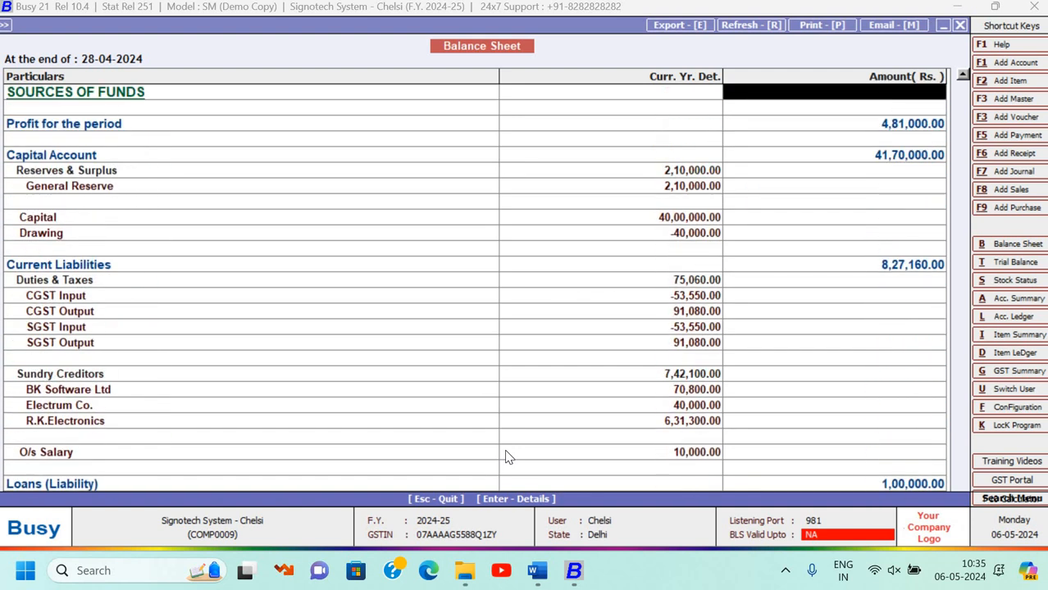
Close the Balance Sheet report and leave the Display reports to return to the main screen.
key("Escape")
key("Escape")
key("Escape")
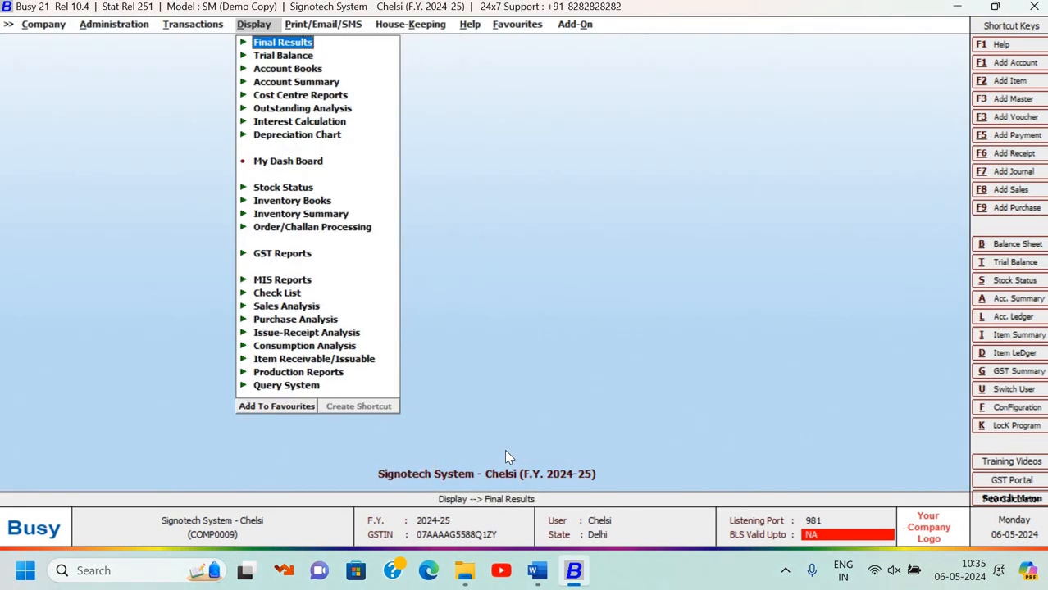
key("Escape")
key("Left")
key("Left")
key("Left")
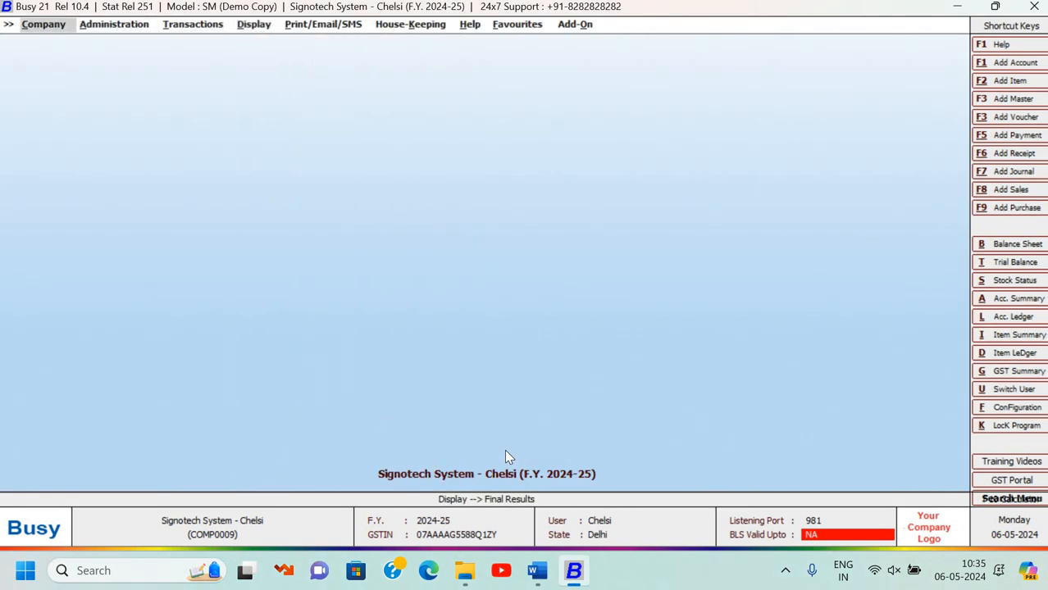
Switch to the BUSY ASSIGNMENTS 2024 document in Word and review the tasks of Assignment-4 and Assignment-3.
key("alt+Tab")
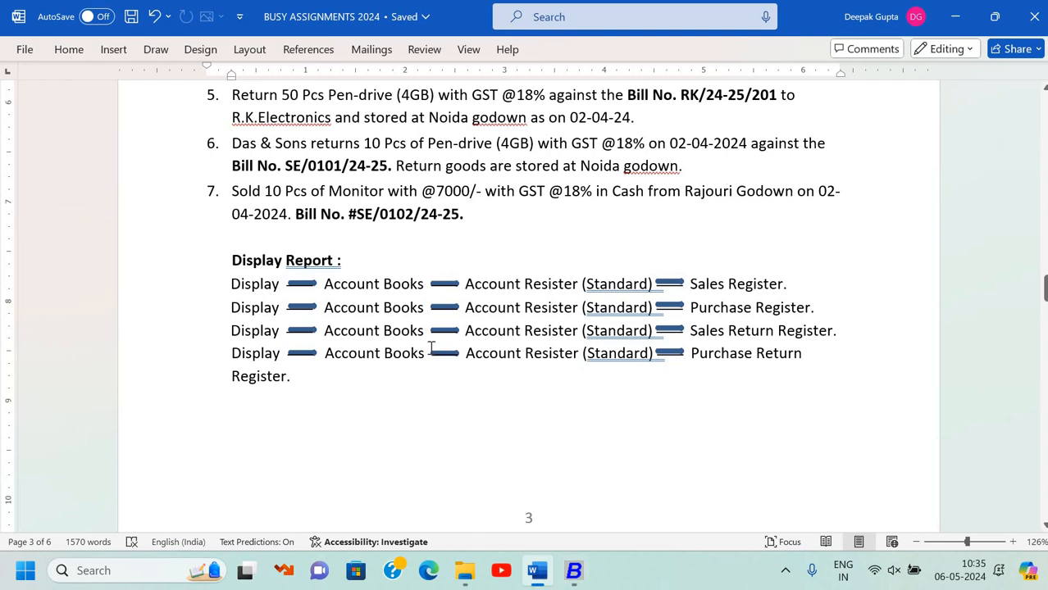
scroll(432, 348, "down", 7)
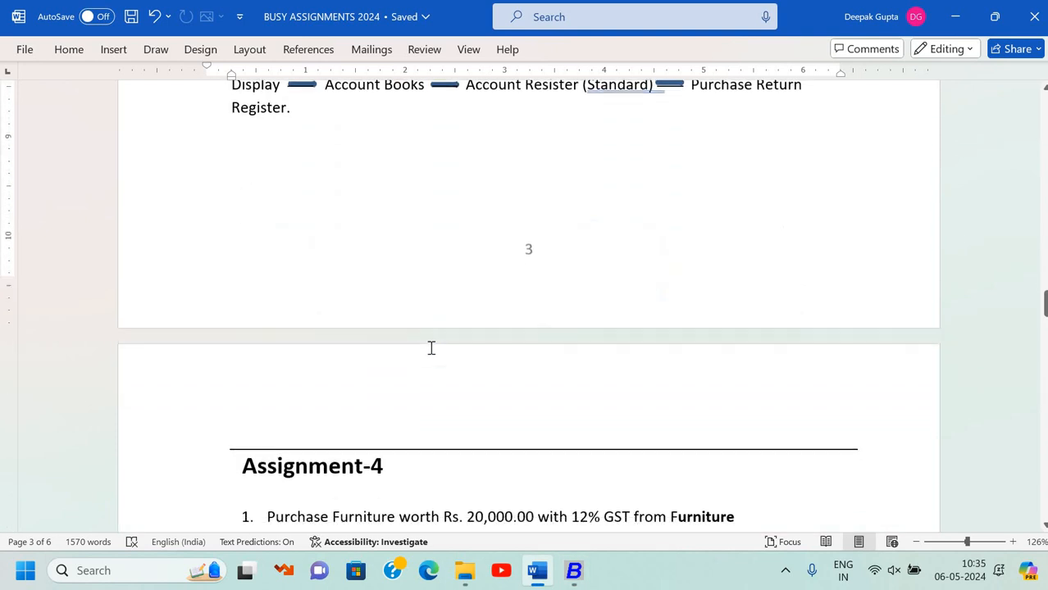
scroll(431, 348, "down", 3)
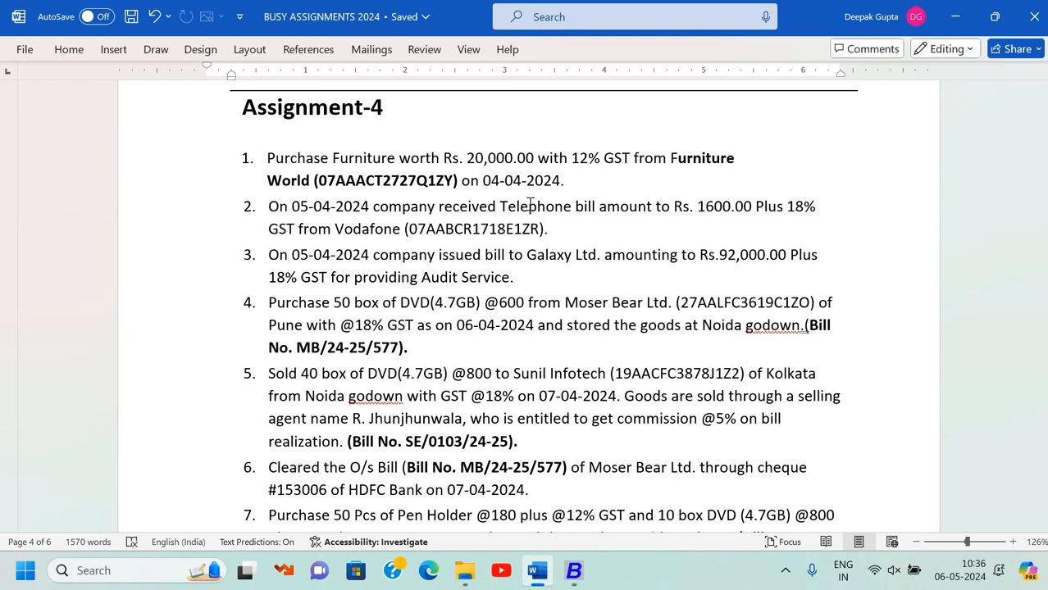
scroll(529, 205, "up", 15)
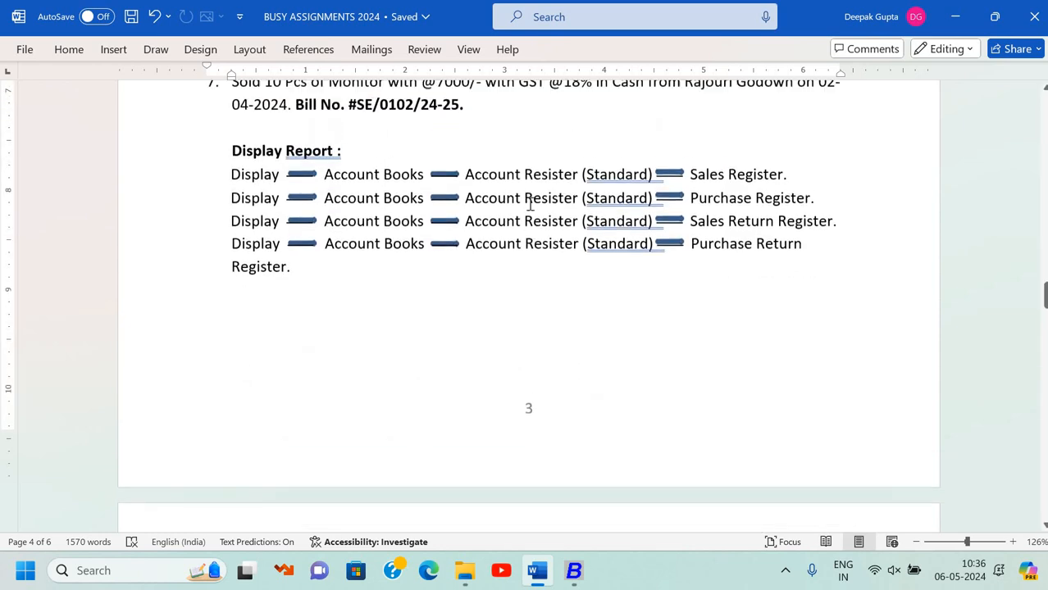
scroll(529, 205, "up", 1)
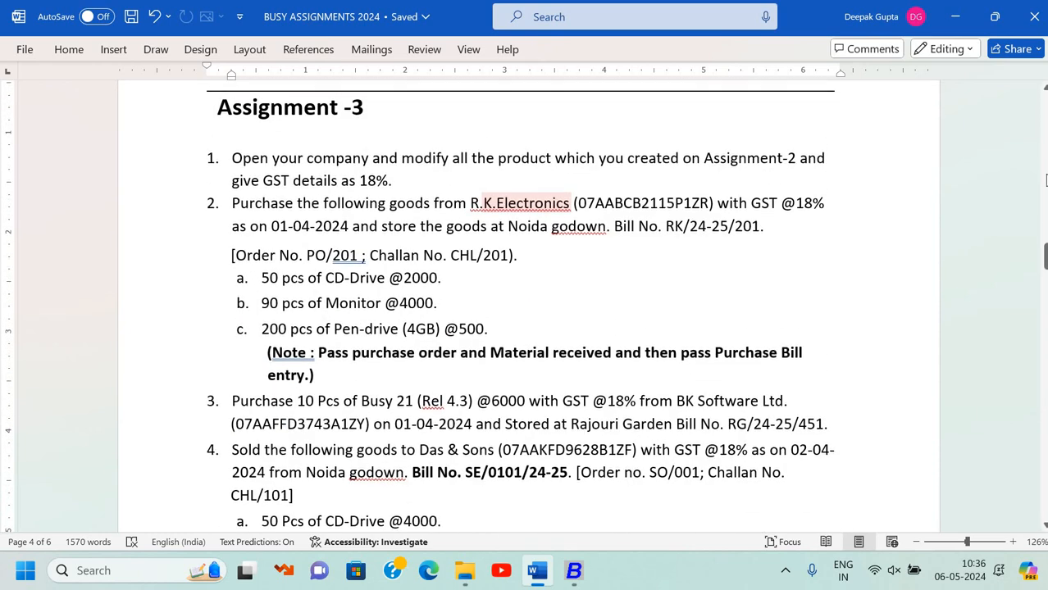